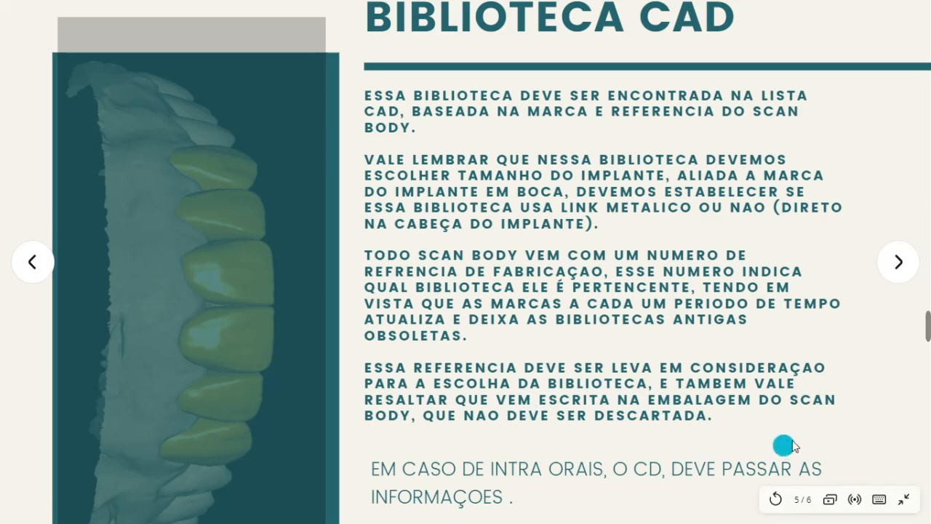
# - Finish the Canva presentation on its last slide and switch to the exocad work definition
pyautogui.click(897, 263)
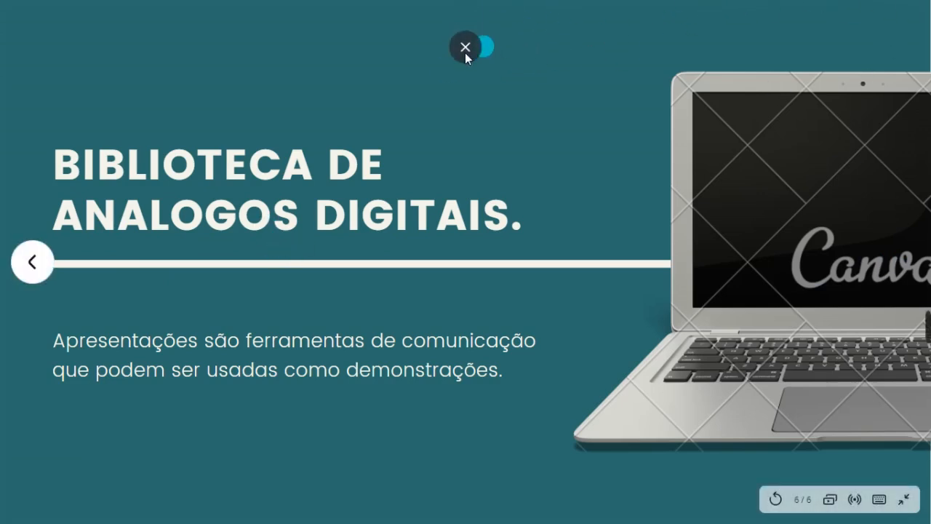
pyautogui.click(466, 48)
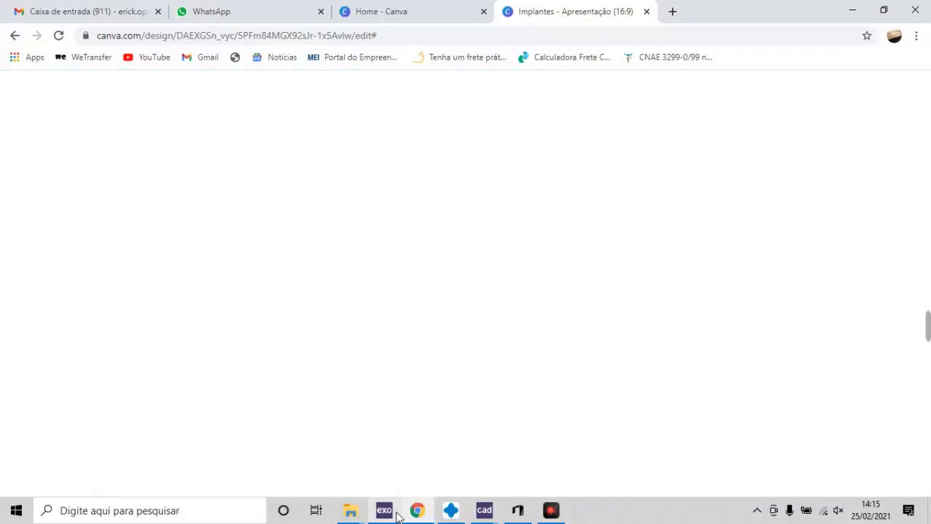
pyautogui.click(393, 511)
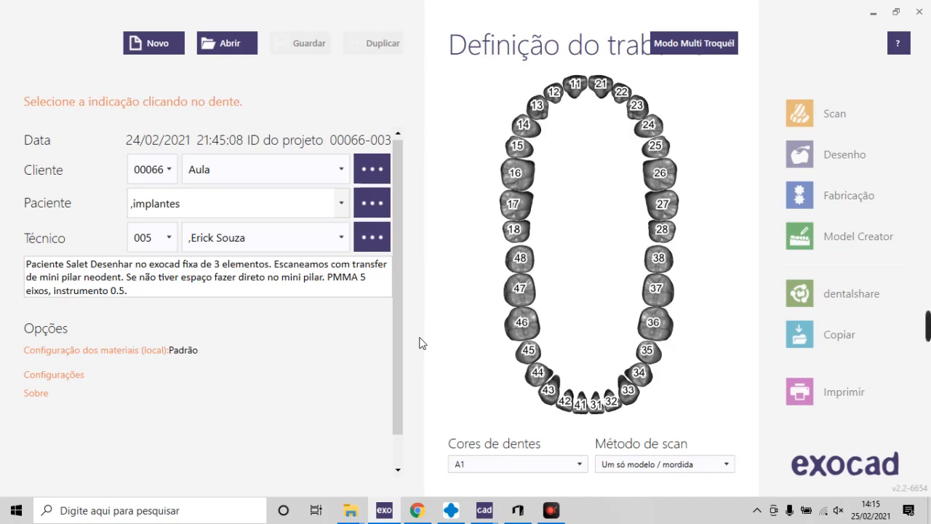
# - Unmute the computer's speakers
pyautogui.click(838, 511)
pyautogui.click(709, 479)
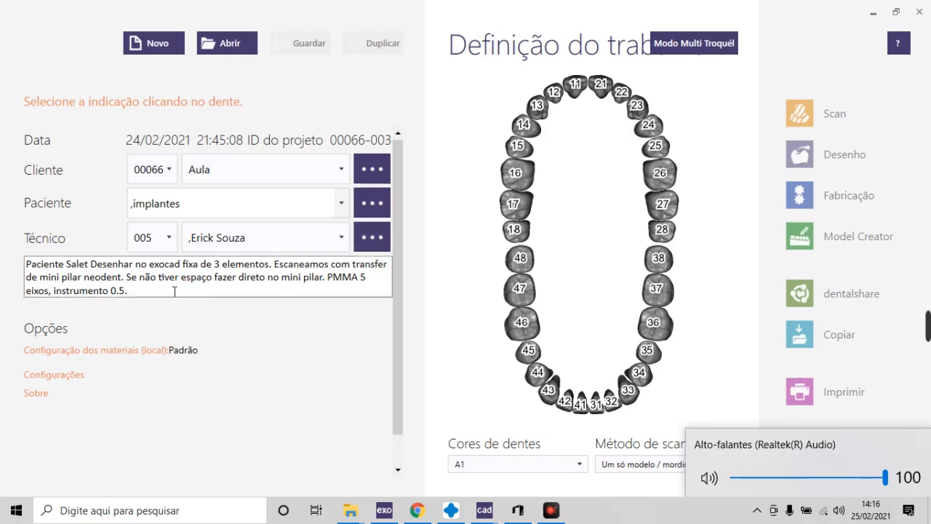
# - Highlight the words "mini pilar neodent" in the case notes, undoing any accidental text change
pyautogui.click(82, 274)
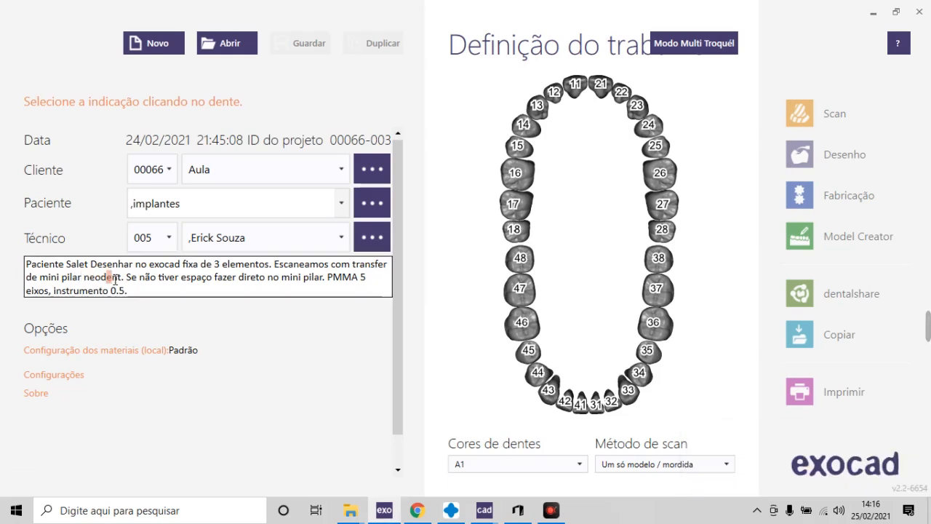
pyautogui.doubleClick(110, 277)
pyautogui.moveTo(83, 278); pyautogui.dragTo(41, 278)
pyautogui.doubleClick(45, 279)
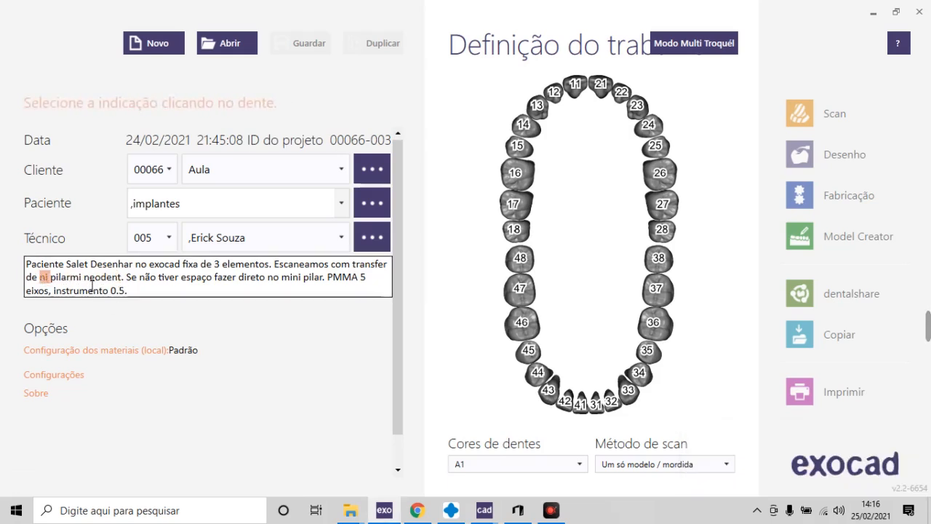
pyautogui.hotkey('ctrl', 'z')
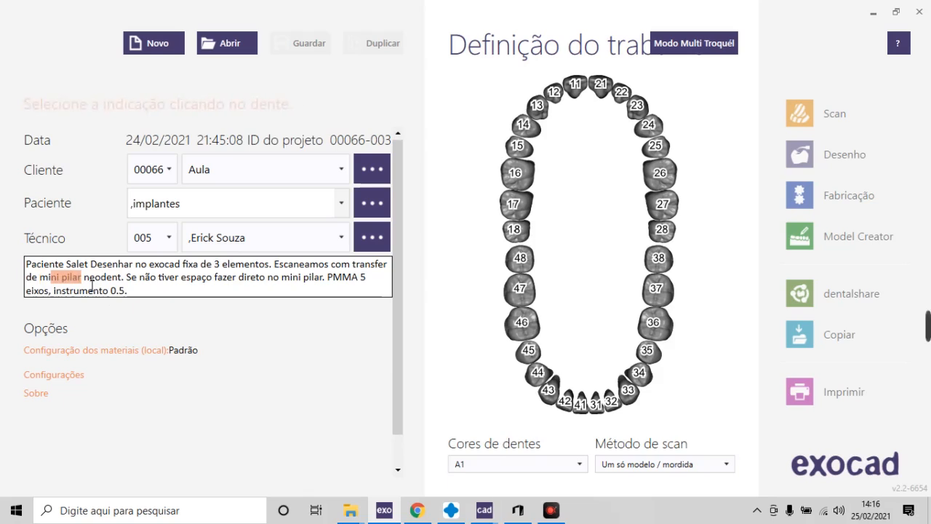
pyautogui.click(150, 291)
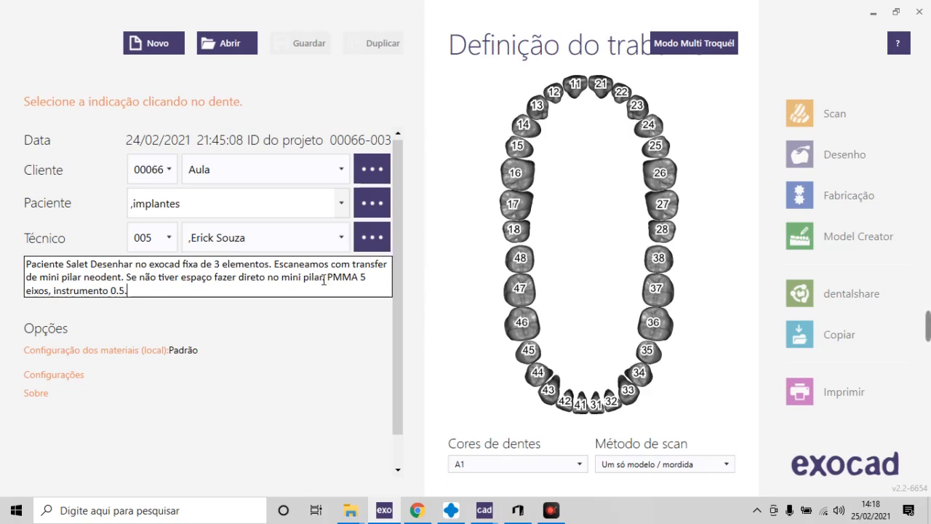
# - Highlight the instruction "PMMA 5 eixos, instrumento 0.5." in the case notes
pyautogui.click(324, 277)
pyautogui.write('.')
pyautogui.moveTo(325, 277); pyautogui.dragTo(364, 285)
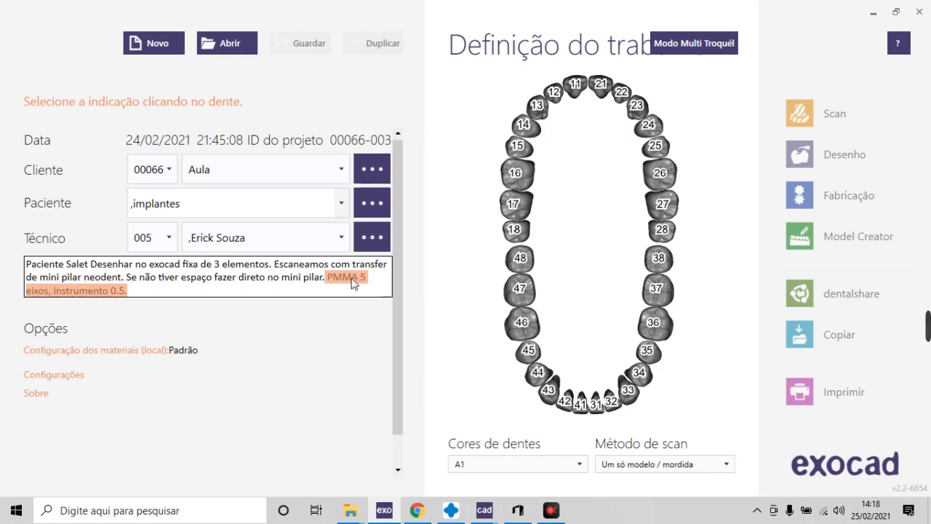
pyautogui.click(370, 289)
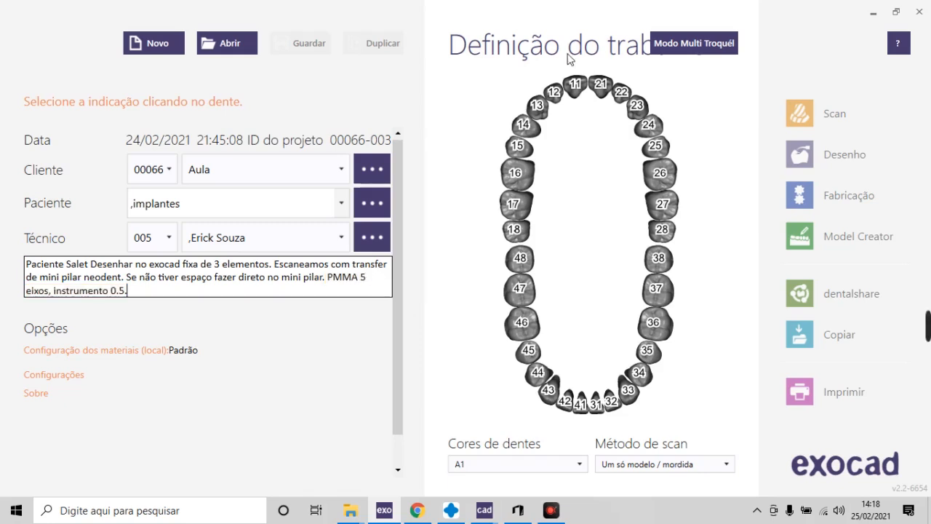
# - Open the UpperJaw scan from the STL - Aula Gravada folder in 3D Builder and examine its implant sites
pyautogui.click(575, 85)
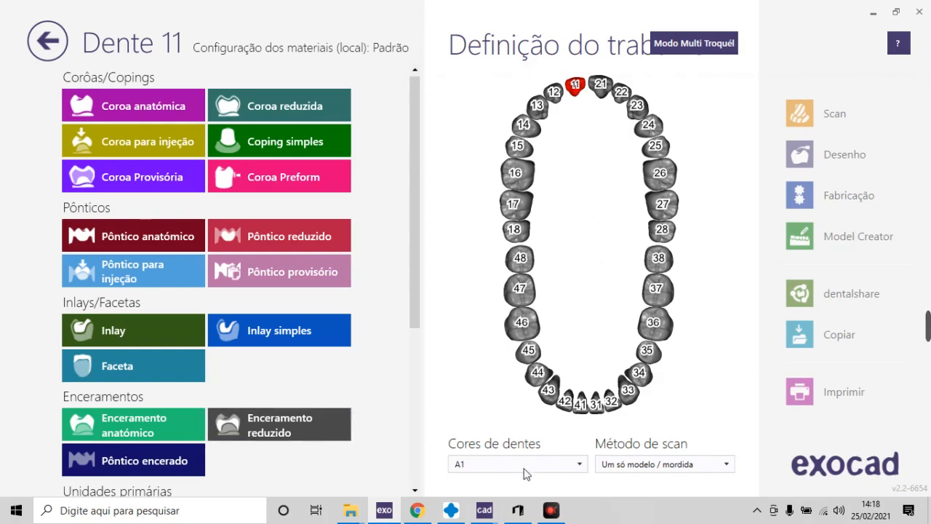
pyautogui.click(529, 515)
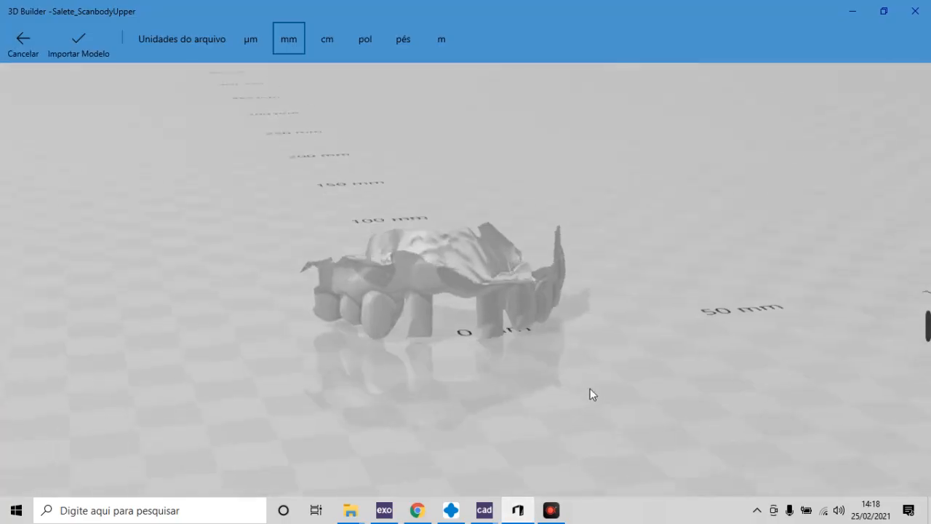
pyautogui.moveTo(351, 509)
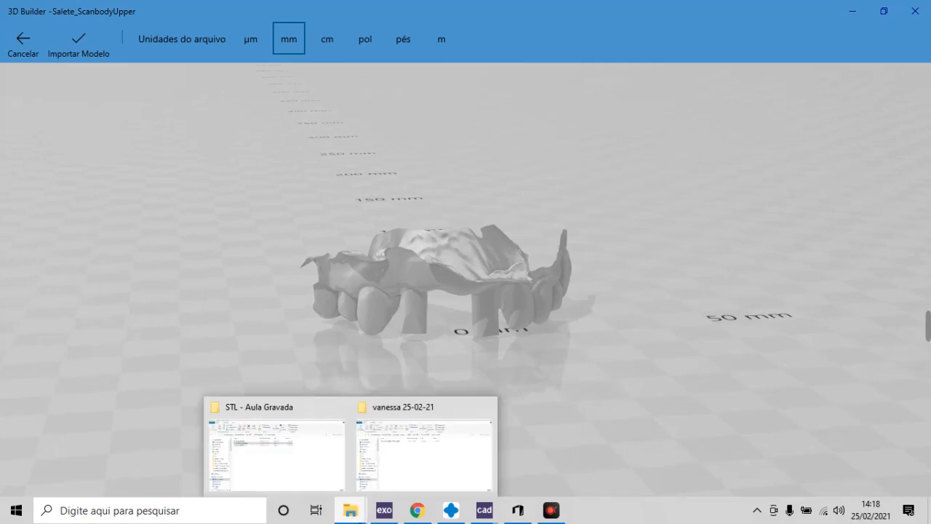
pyautogui.click(250, 460)
pyautogui.click(217, 183)
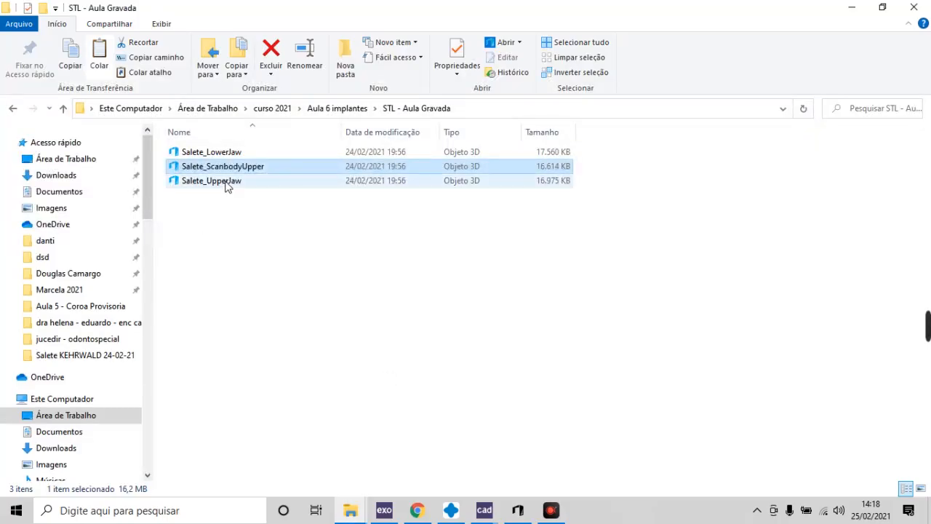
pyautogui.doubleClick(225, 185)
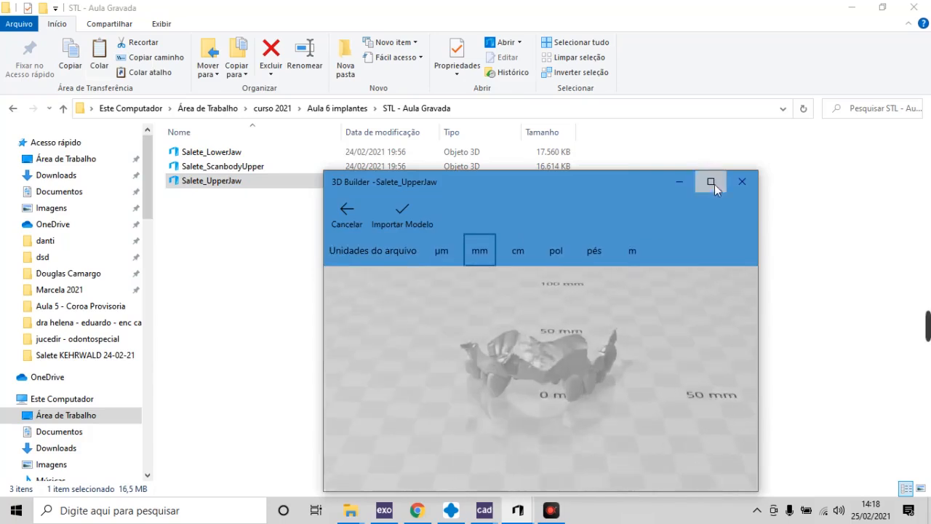
pyautogui.click(711, 182)
pyautogui.moveTo(551, 363); pyautogui.dragTo(615, 351)
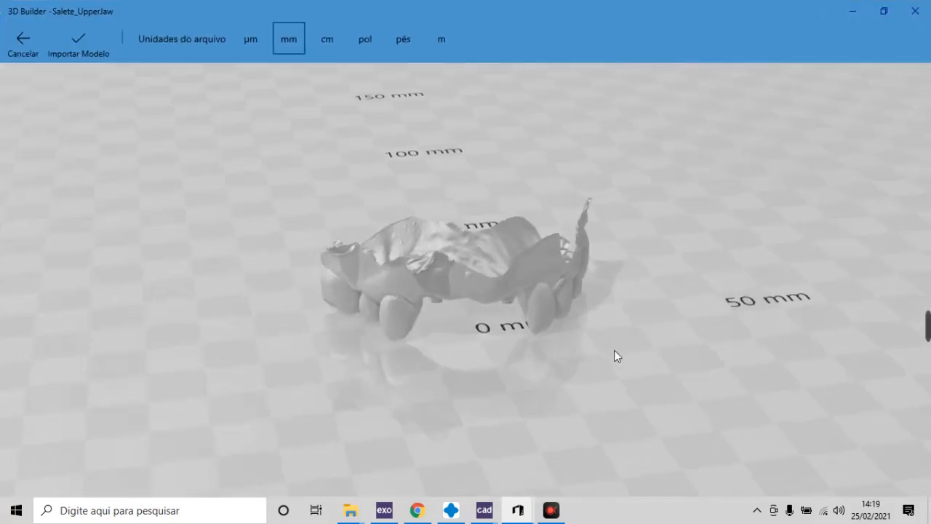
pyautogui.moveTo(453, 303); pyautogui.dragTo(481, 167)
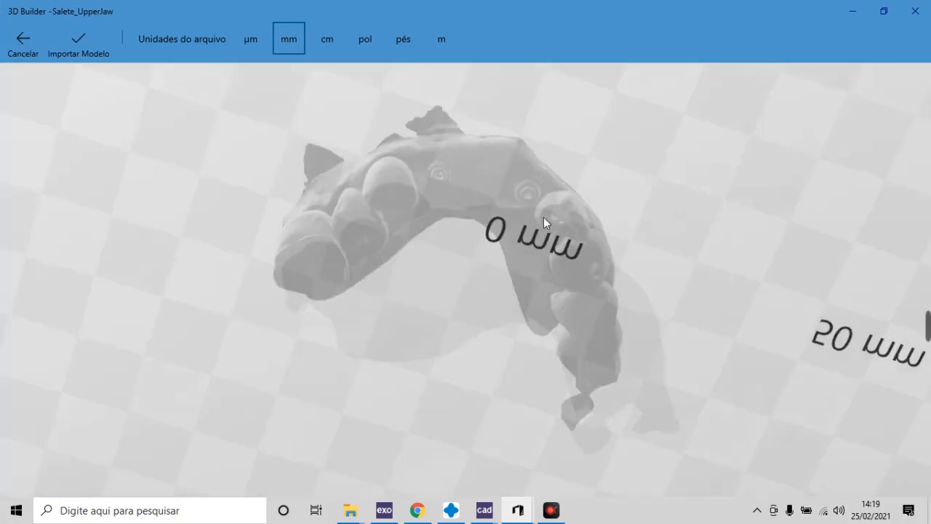
pyautogui.moveTo(544, 217); pyautogui.dragTo(896, 120)
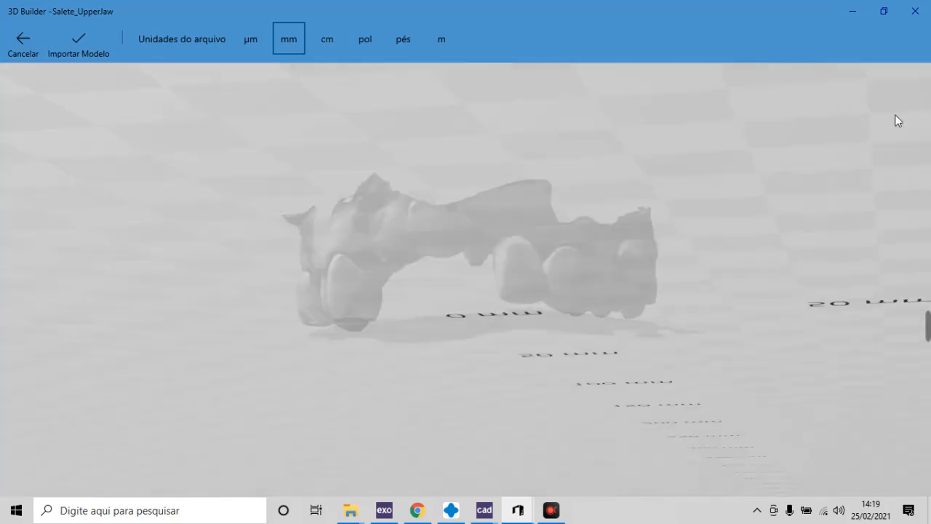
pyautogui.click(915, 11)
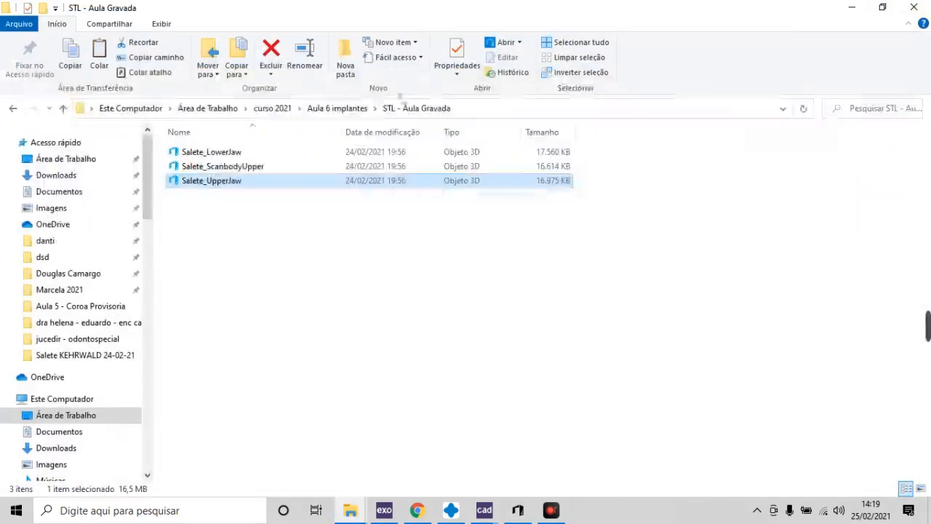
# - Examine the ScanbodyUpper scan with its scan bodies in 3D Builder and close it
pyautogui.doubleClick(251, 167)
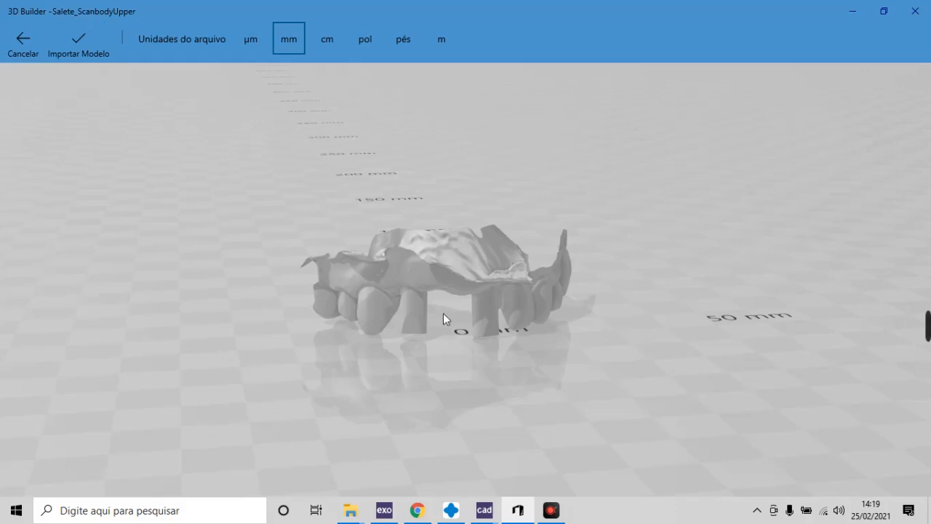
pyautogui.moveTo(463, 323); pyautogui.dragTo(443, 313)
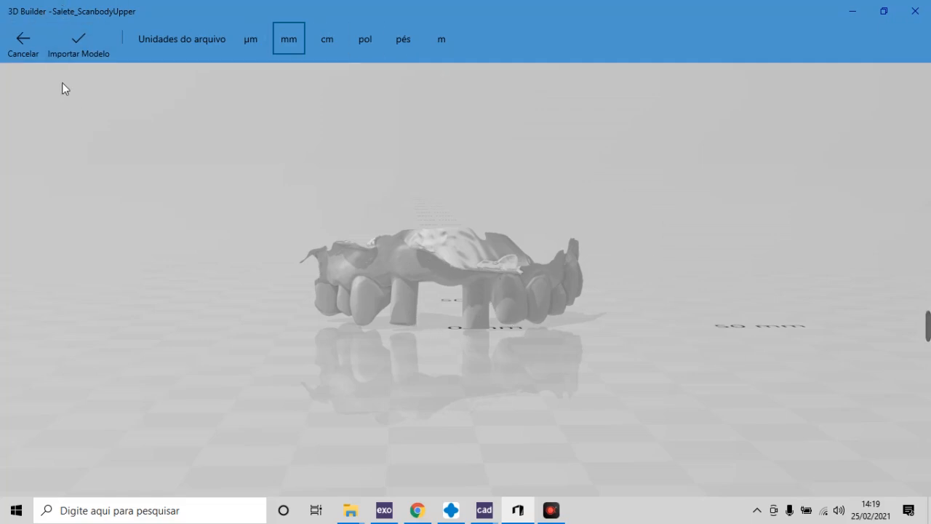
pyautogui.click(926, 6)
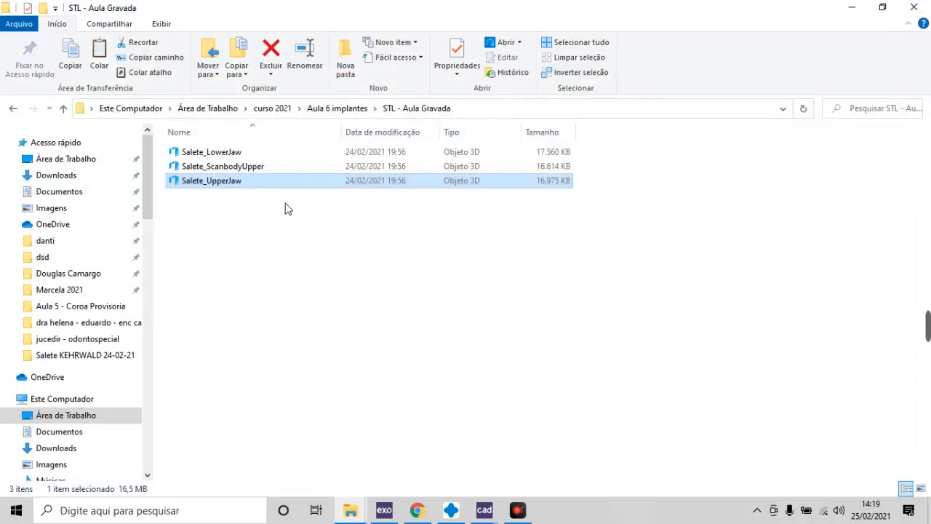
# - Examine the LowerJaw scan in 3D Builder, then close the viewer and folder to return to exocad
pyautogui.click(254, 154)
pyautogui.click(257, 154)
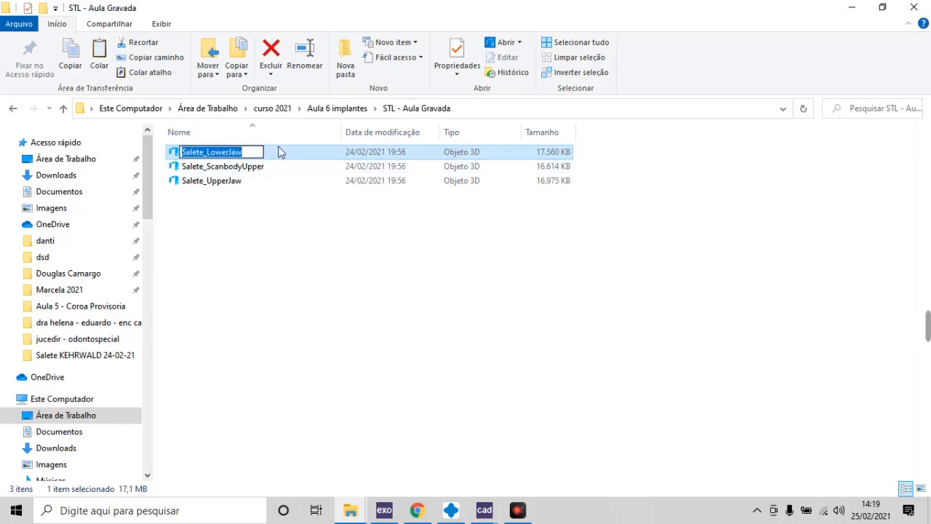
pyautogui.doubleClick(278, 150)
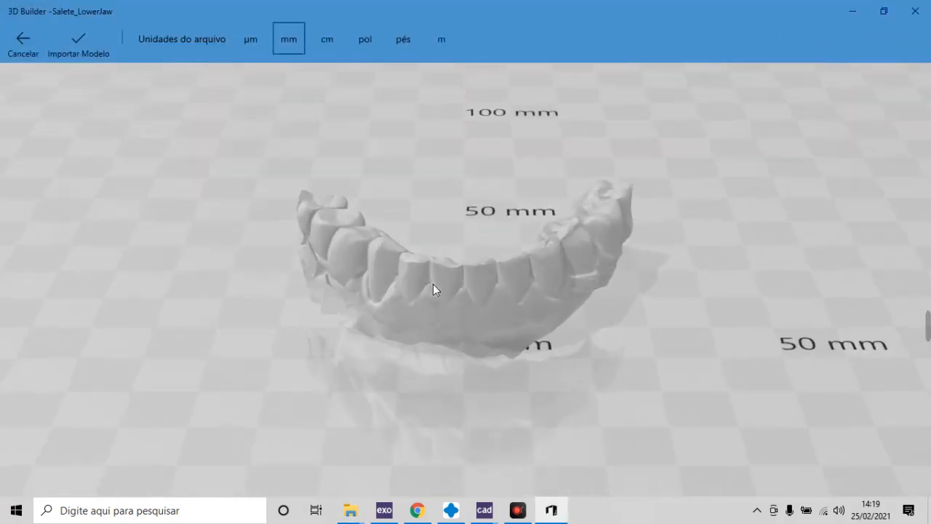
pyautogui.moveTo(524, 289); pyautogui.dragTo(552, 338, button='right')
pyautogui.moveTo(502, 324); pyautogui.dragTo(553, 218, button='right')
pyautogui.click(922, 8)
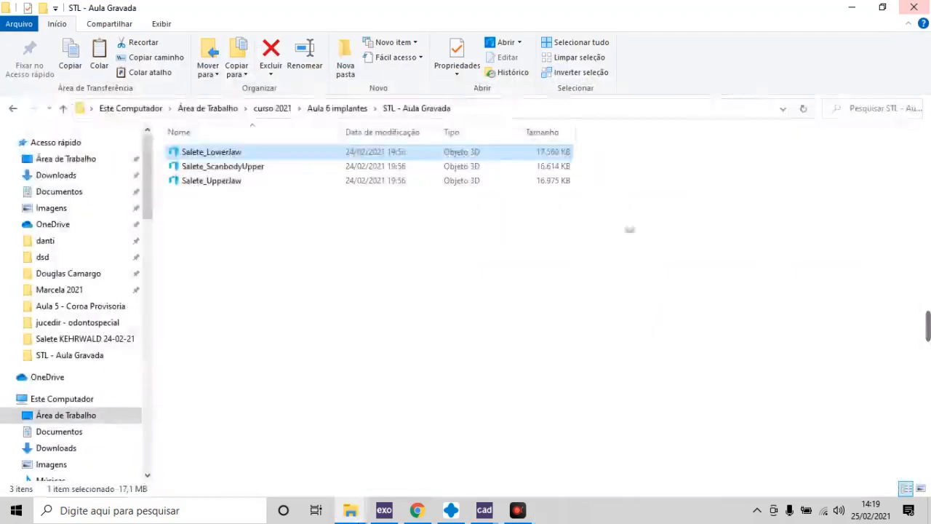
pyautogui.click(922, 9)
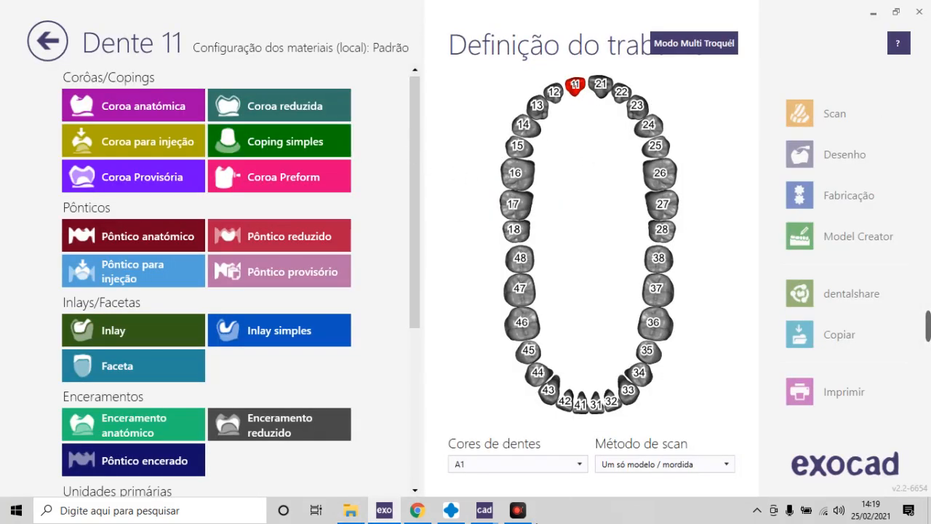
# - Define tooth 21 as a Coroa anatómica in PMMA from the 5-Eixos/ Laser/ Impressão 3D materials
pyautogui.click(600, 85)
pyautogui.click(124, 111)
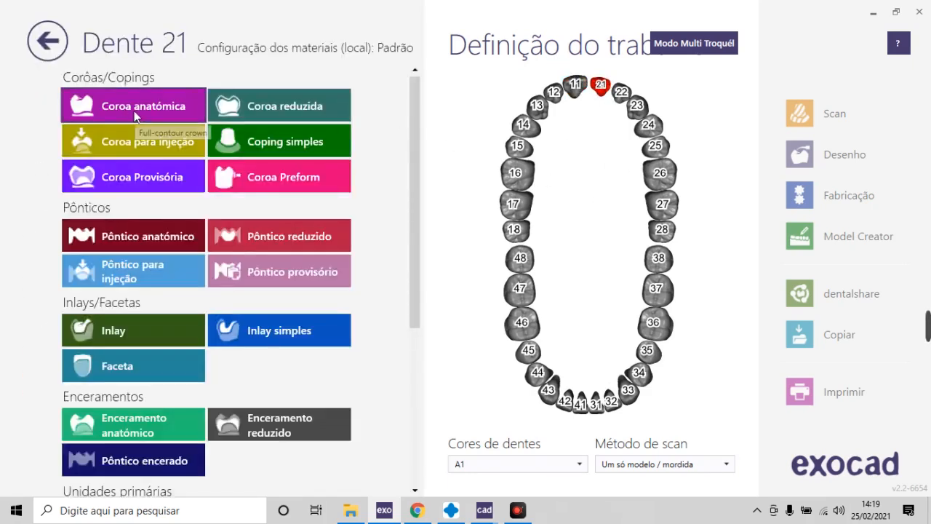
pyautogui.click(513, 72)
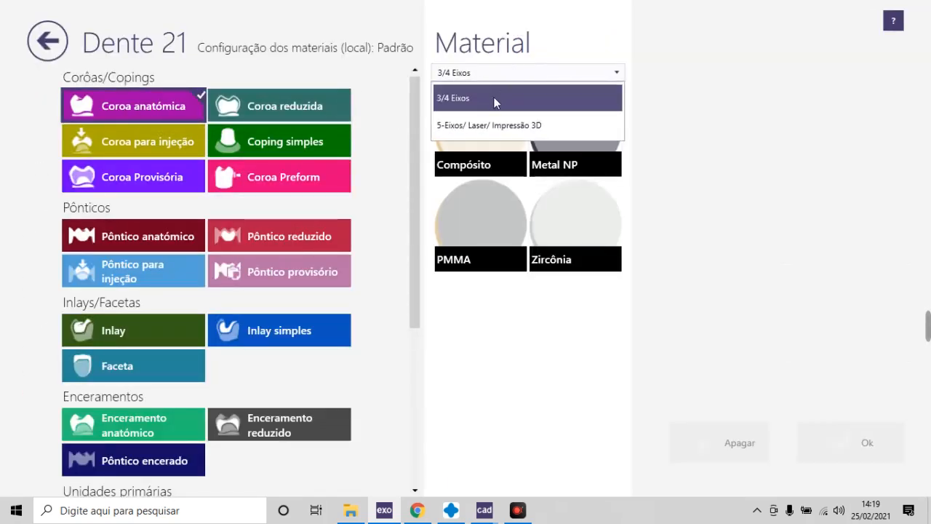
pyautogui.click(495, 127)
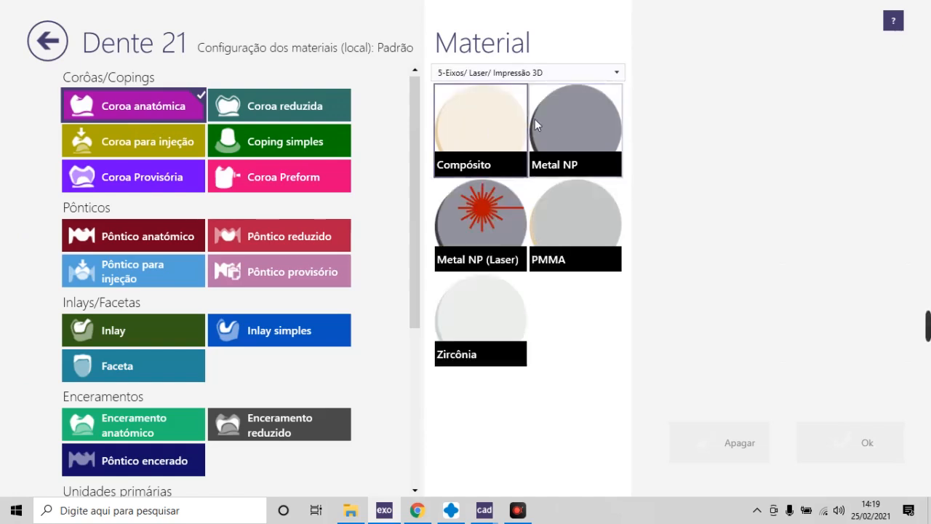
pyautogui.click(586, 211)
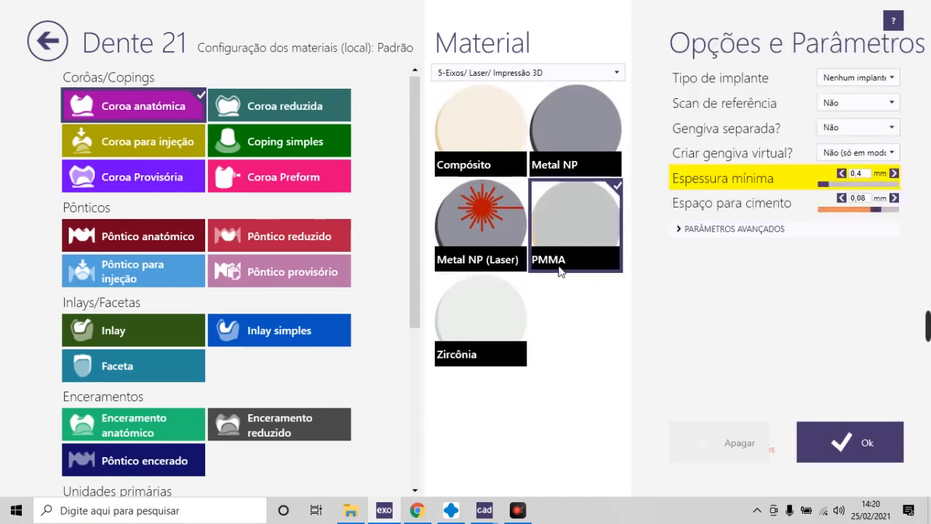
pyautogui.click(496, 341)
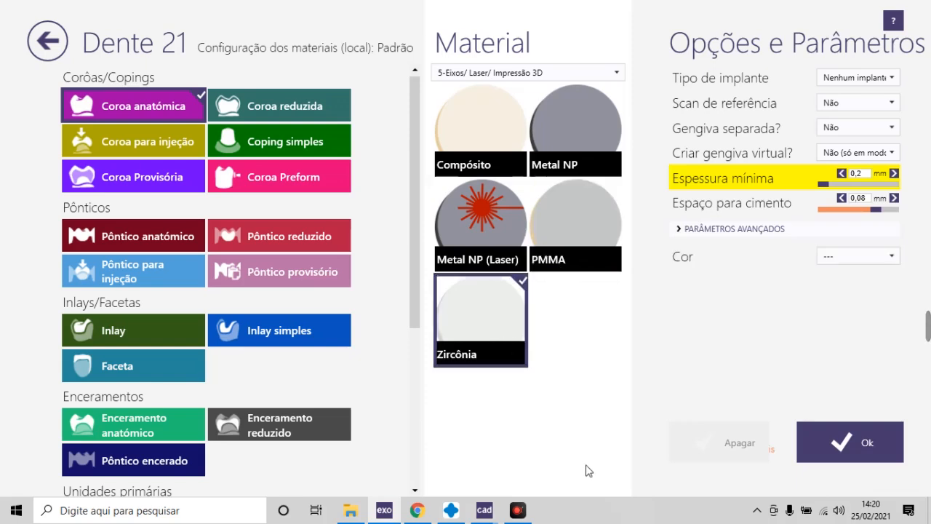
pyautogui.click(578, 208)
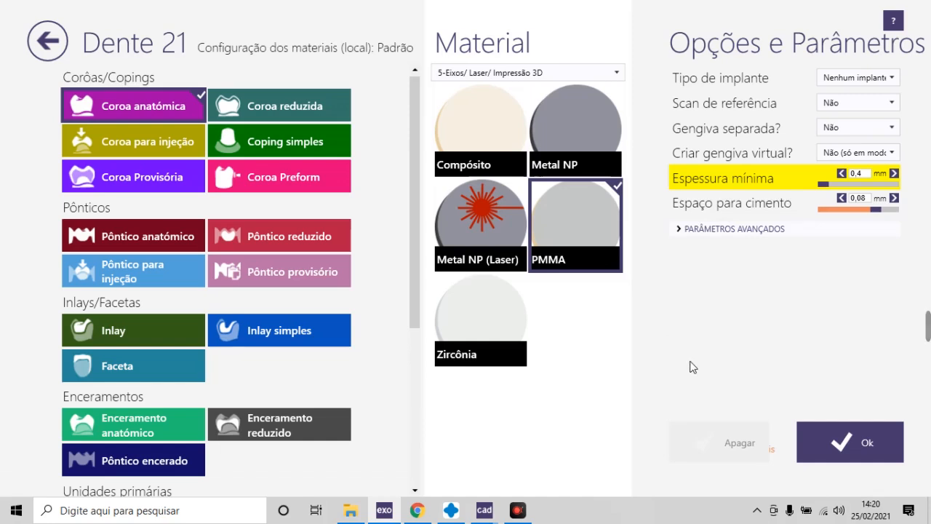
# - Set tooth 21's implant type to Aparafusada, accept its definition and copy it to tooth 12
pyautogui.click(853, 84)
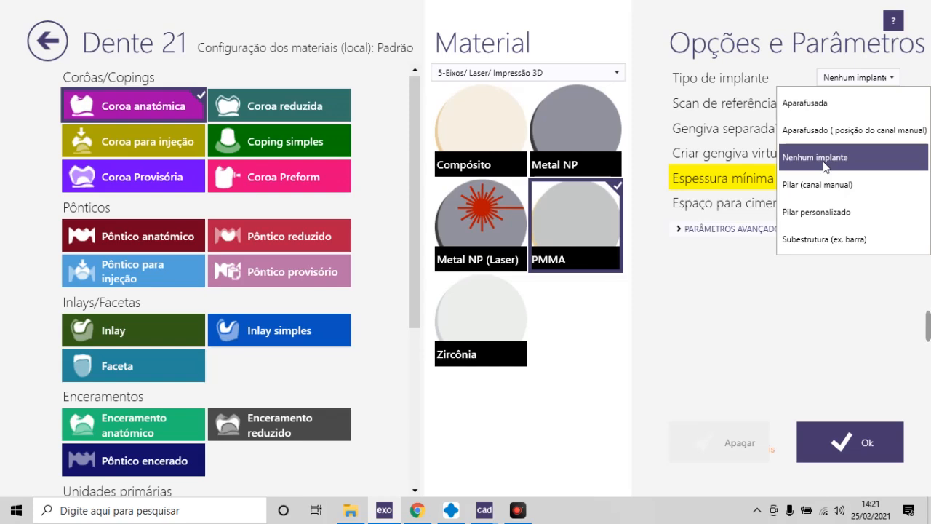
pyautogui.click(819, 110)
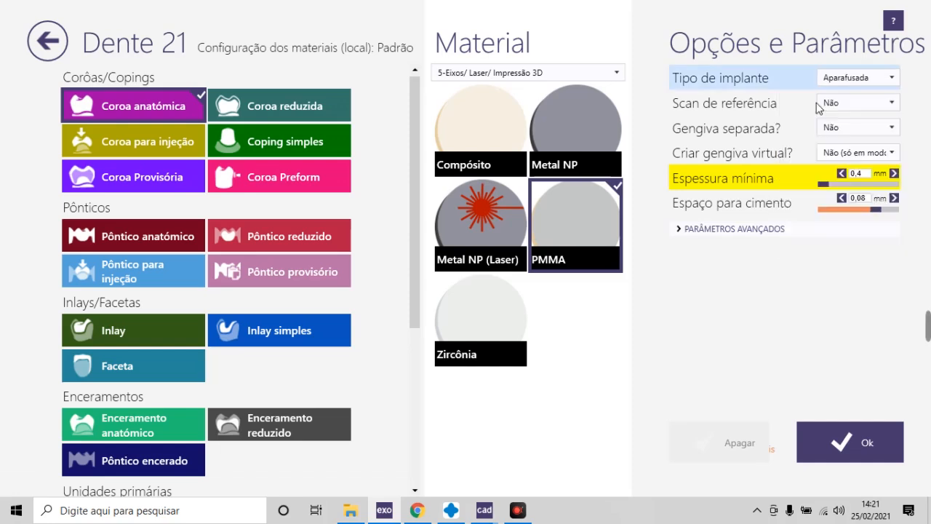
pyautogui.click(897, 80)
pyautogui.click(896, 80)
pyautogui.click(897, 80)
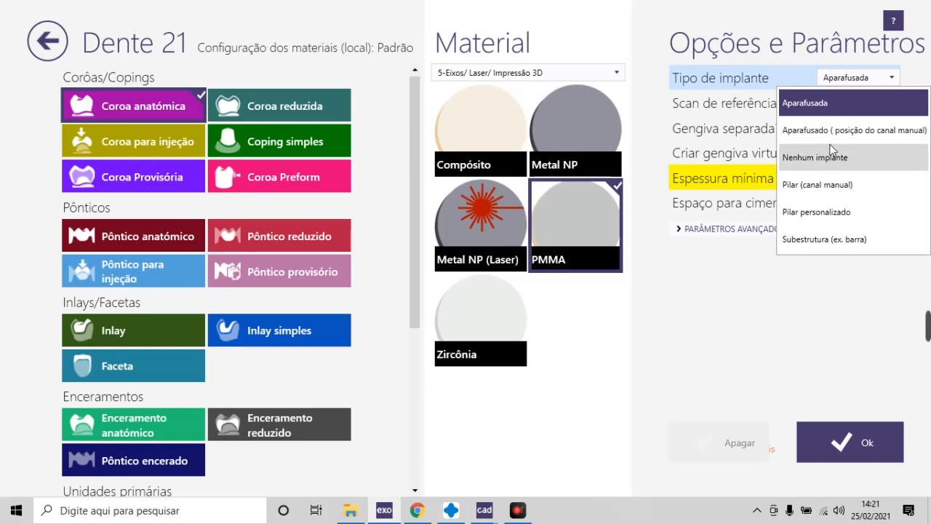
pyautogui.click(808, 102)
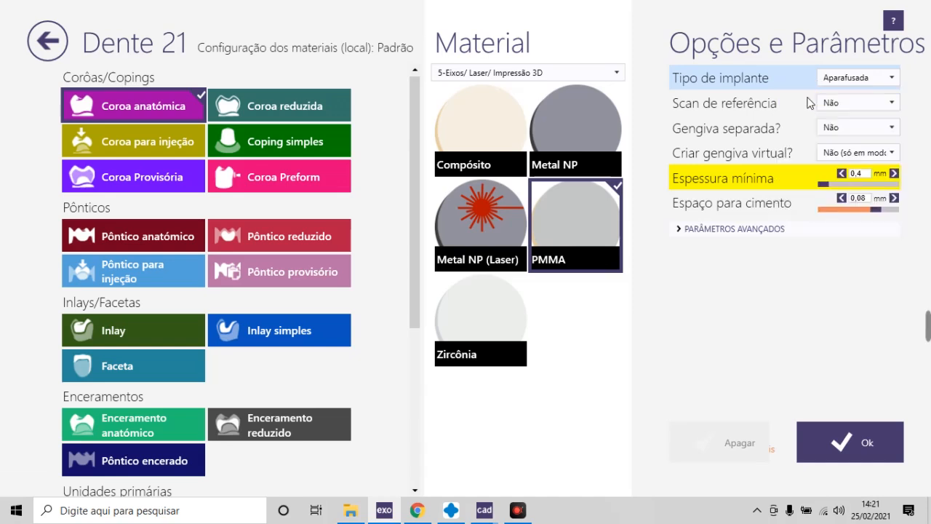
pyautogui.click(854, 82)
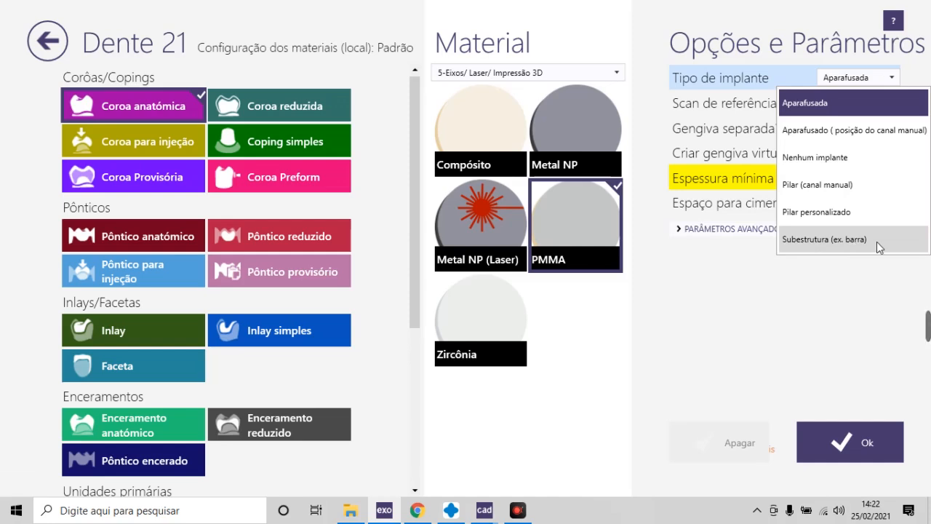
pyautogui.click(834, 343)
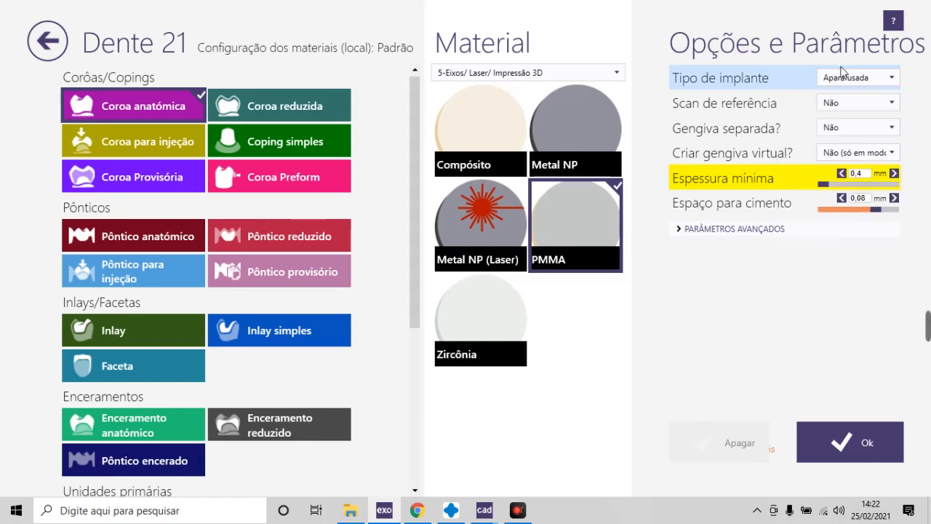
pyautogui.click(877, 442)
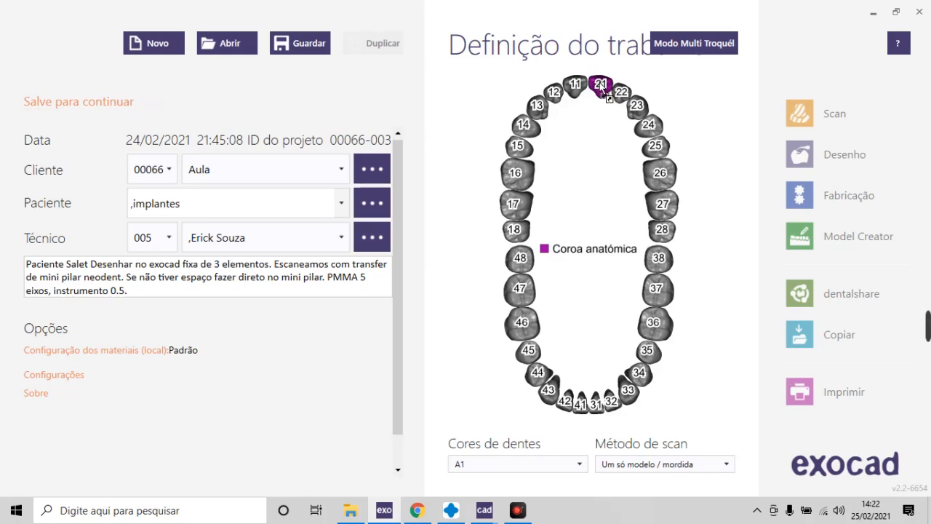
pyautogui.click(554, 94)
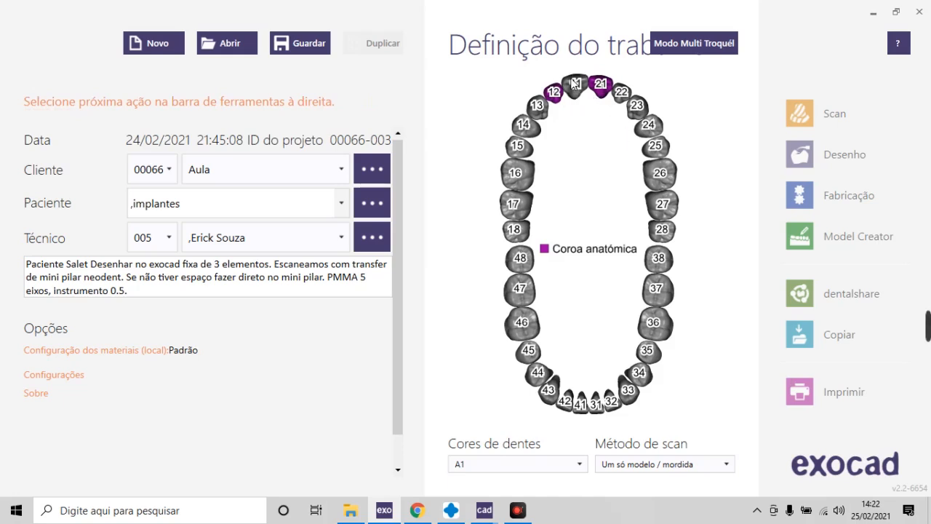
# - Select tooth 11 for definition, examine the ScanbodyUpper scan from the Aula 6 implantes folder in 3D Builder and return to exocad
pyautogui.click(575, 84)
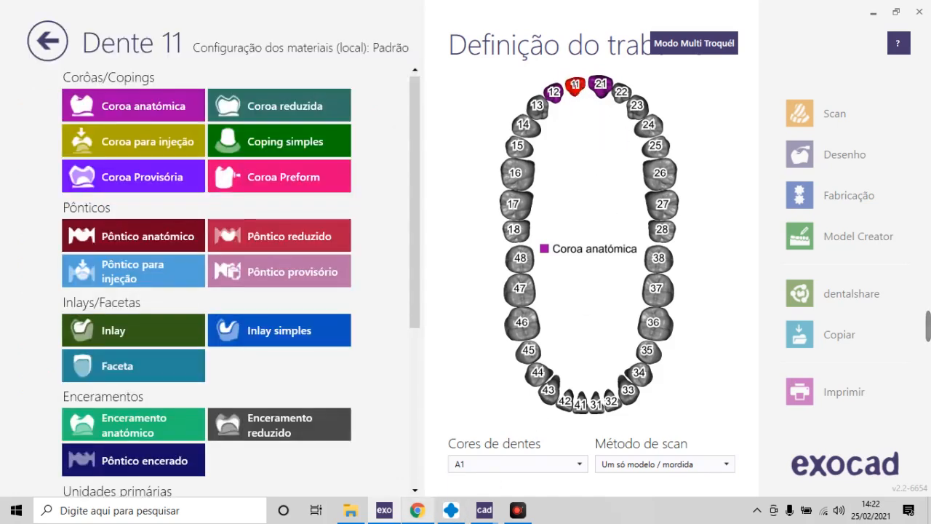
pyautogui.click(352, 508)
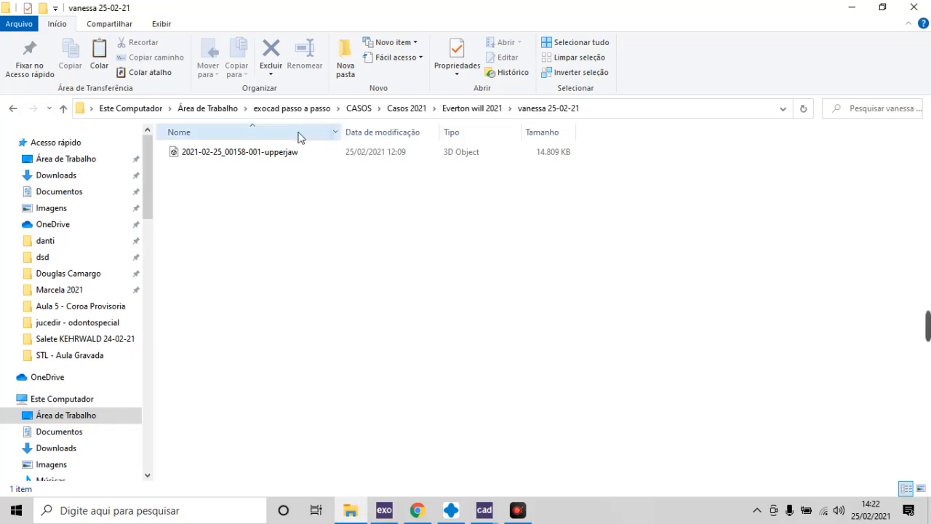
pyautogui.click(351, 510)
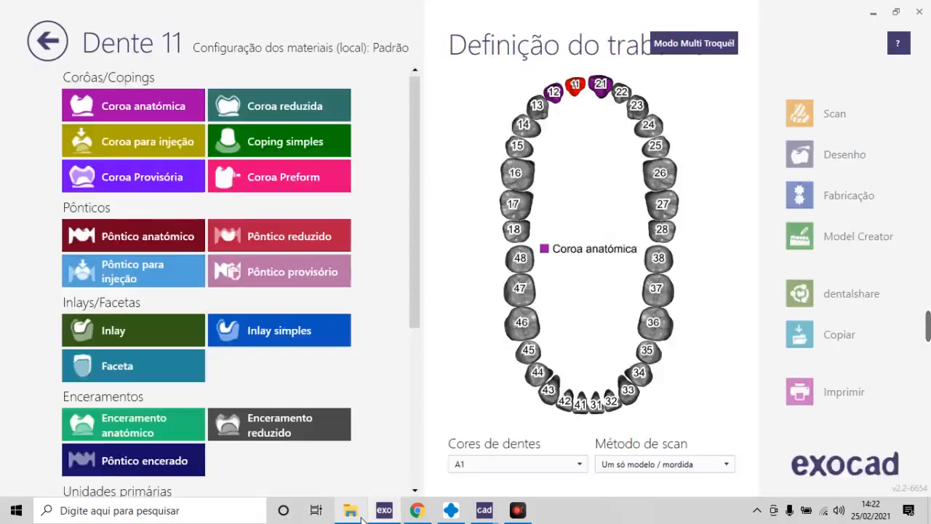
pyautogui.click(351, 510)
pyautogui.click(97, 305)
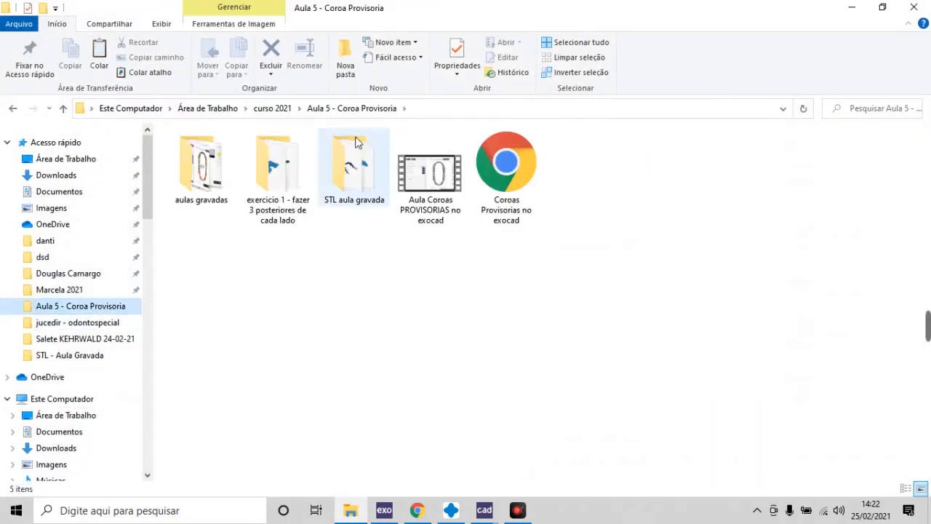
pyautogui.click(283, 109)
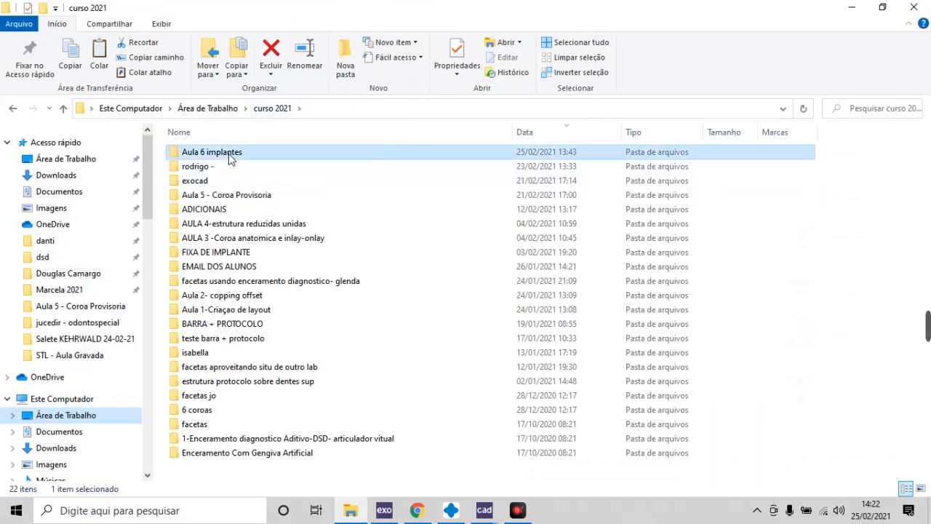
pyautogui.doubleClick(218, 152)
pyautogui.doubleClick(231, 156)
pyautogui.doubleClick(237, 167)
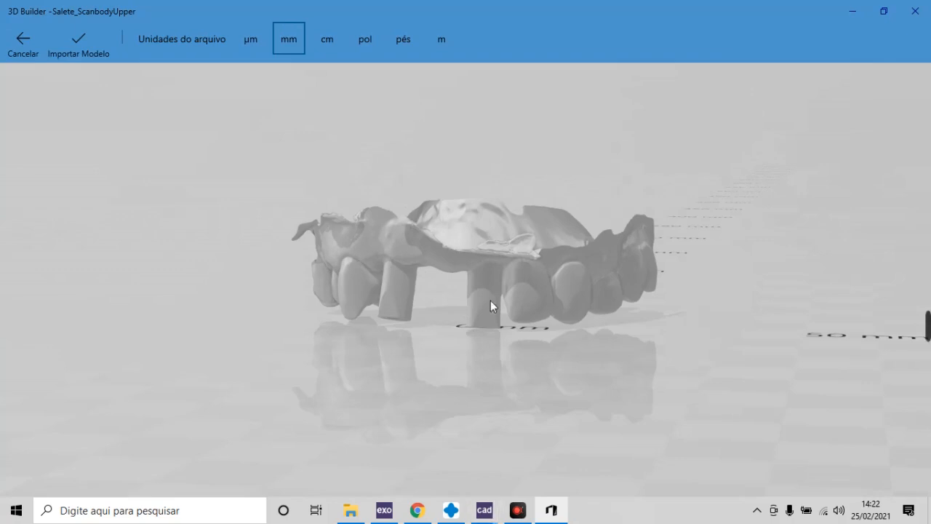
pyautogui.moveTo(455, 311); pyautogui.dragTo(548, 338)
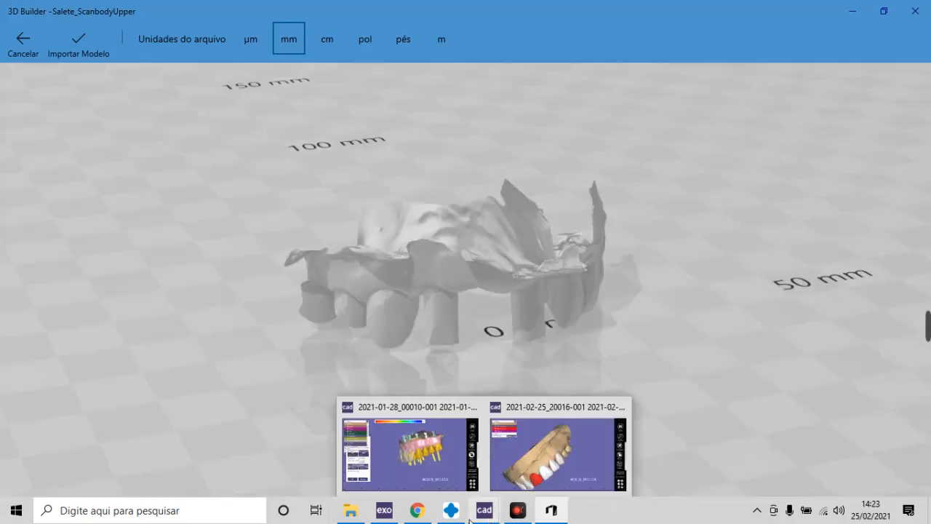
pyautogui.click(384, 510)
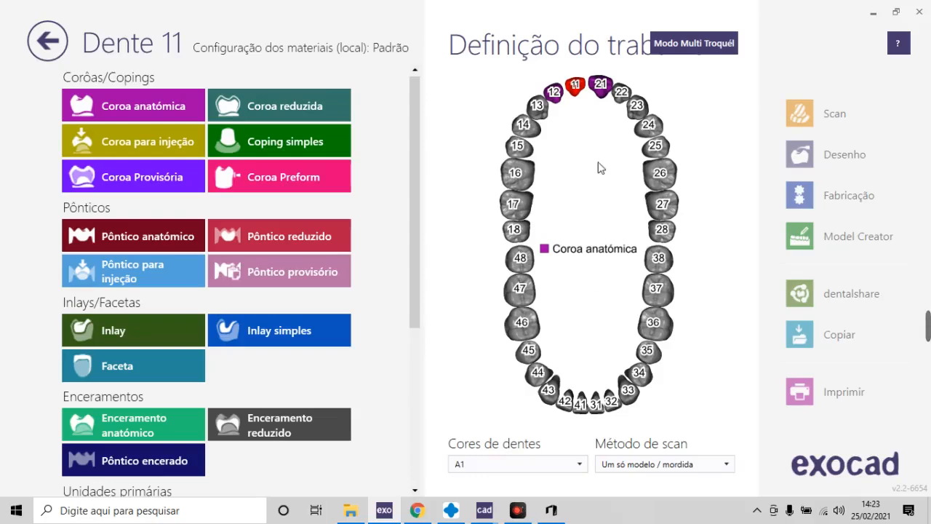
# - Define tooth 11 as a Pôntico anatómico in PMMA and teeth 13 and 22 as Dente adjacente
pyautogui.click(138, 236)
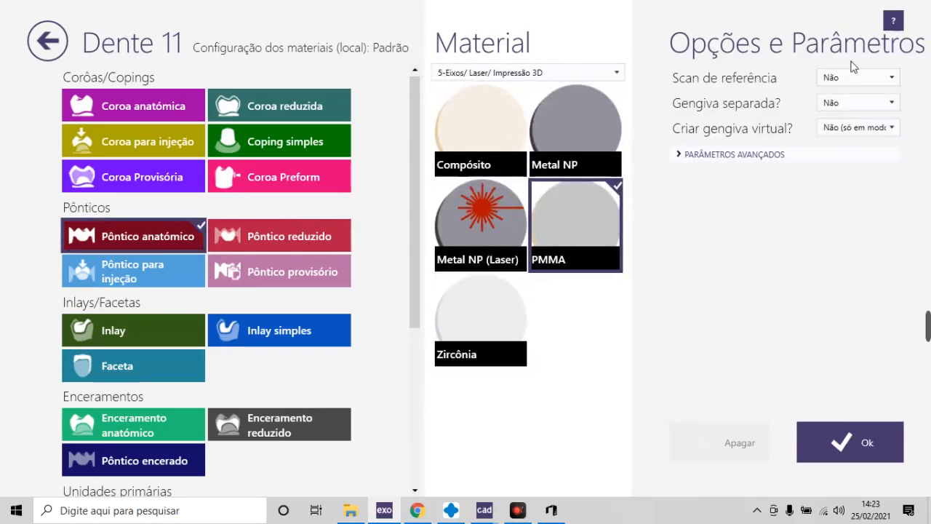
pyautogui.click(876, 447)
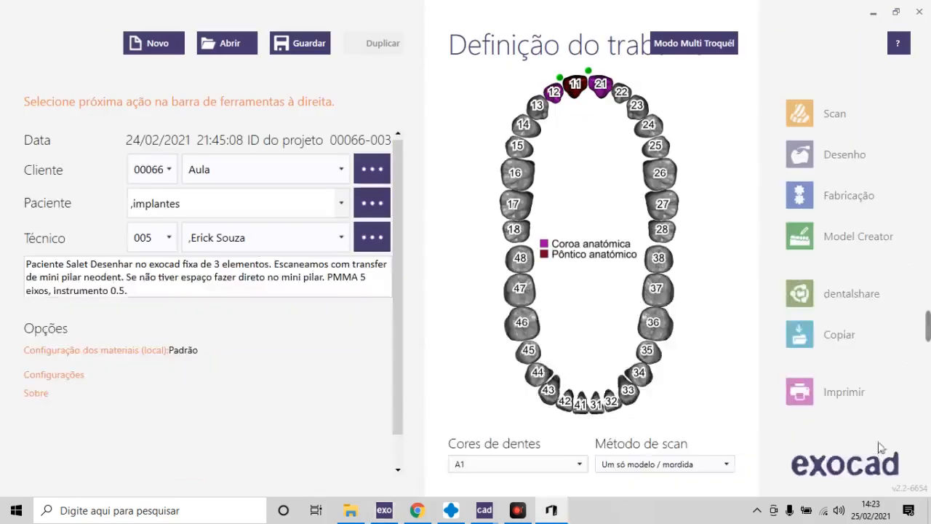
pyautogui.click(537, 106)
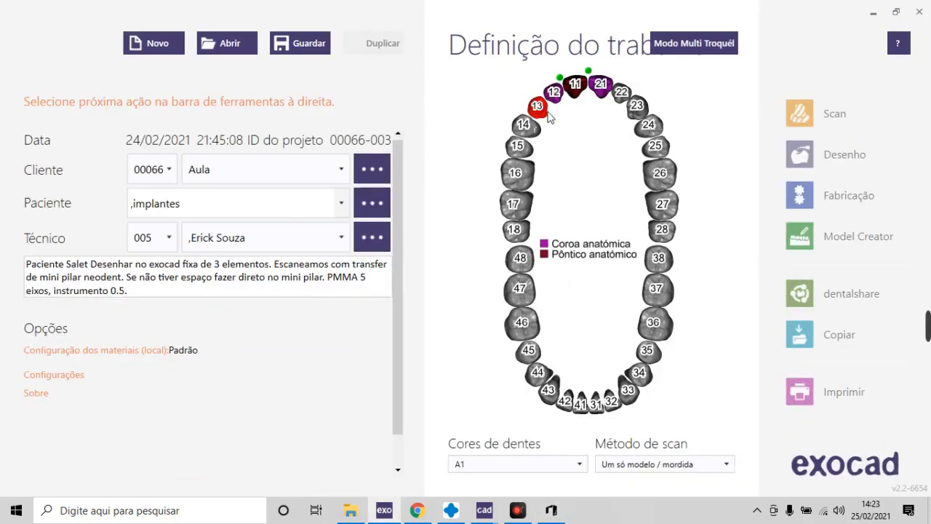
pyautogui.scroll(-3, 397, 243)
pyautogui.scroll(-2, 397, 242)
pyautogui.click(264, 443)
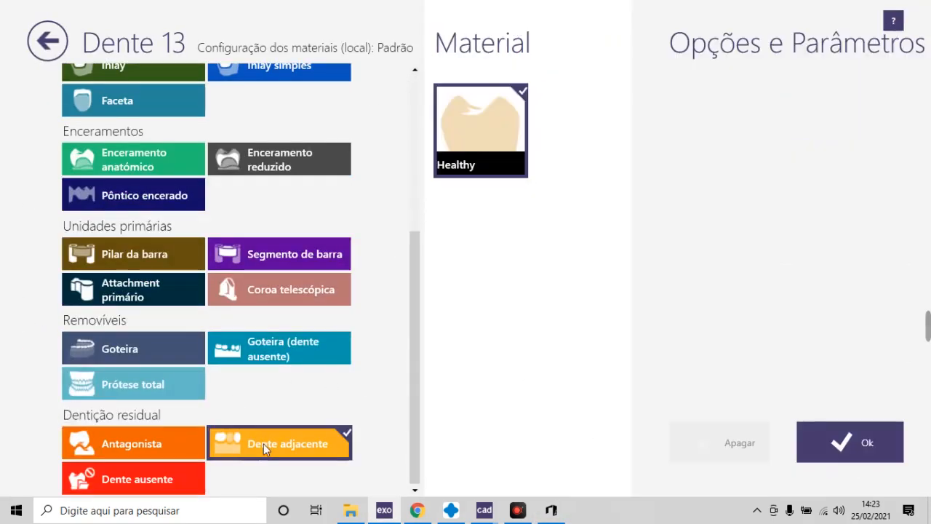
pyautogui.click(862, 443)
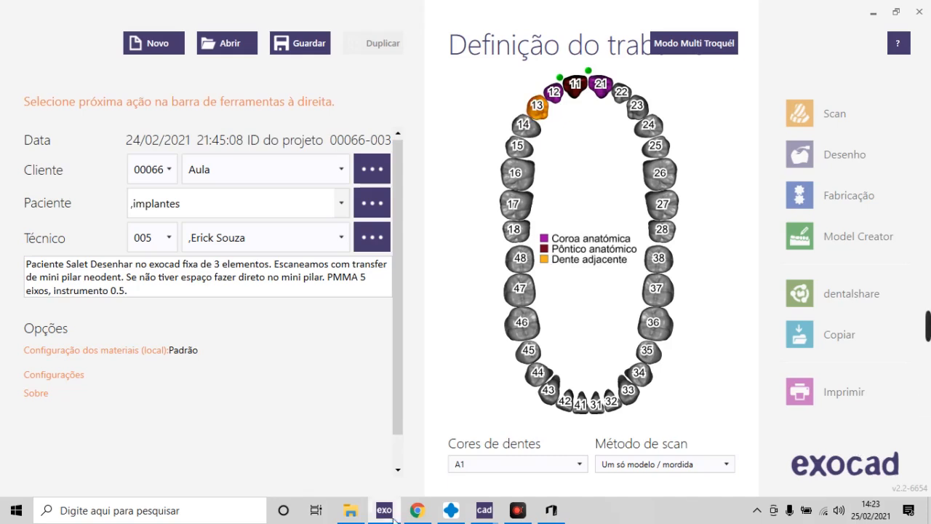
pyautogui.click(621, 92)
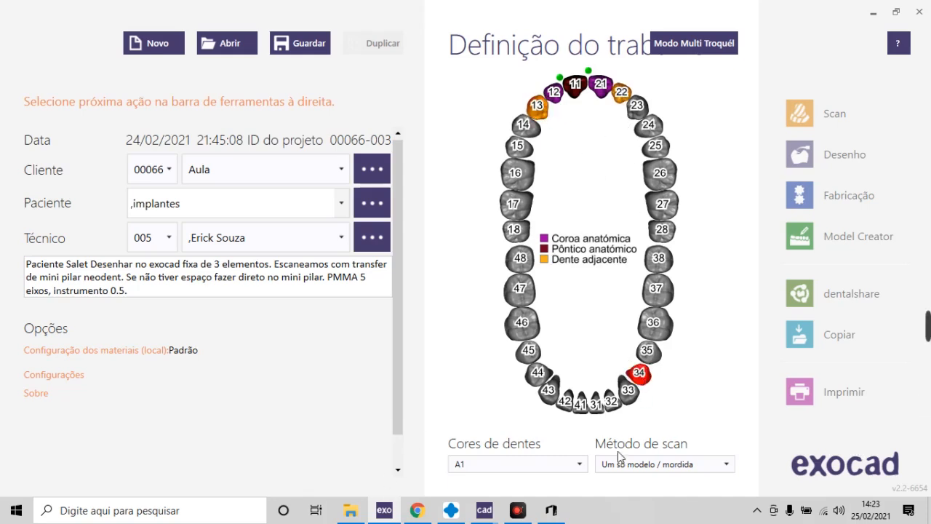
# - Define tooth 34 as Antagonista and copy that definition across the lower teeth to tooth 44
pyautogui.click(639, 372)
pyautogui.scroll(-5, 415, 240)
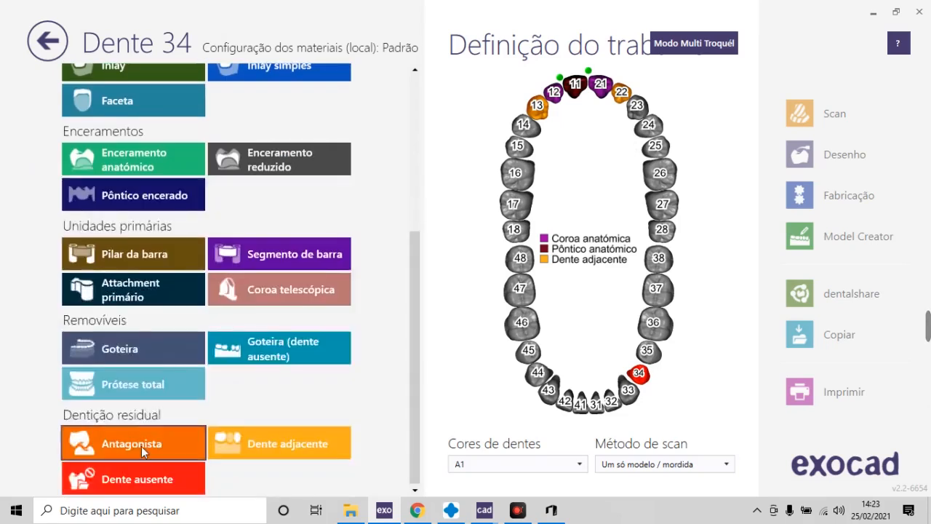
pyautogui.click(178, 443)
pyautogui.click(864, 441)
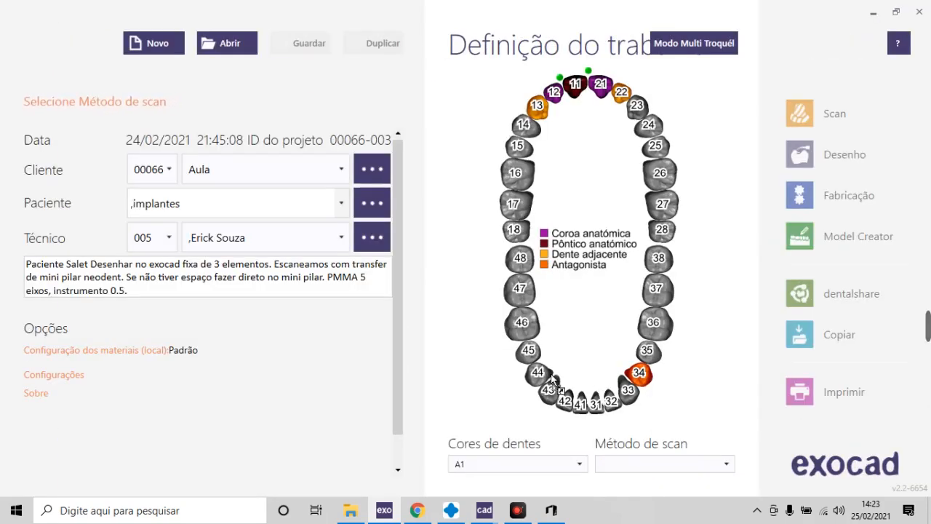
pyautogui.moveTo(551, 378)
pyautogui.mouseDown()
pyautogui.moveTo(578, 403)
pyautogui.moveTo(625, 389)
pyautogui.moveTo(630, 407)
pyautogui.mouseUp()
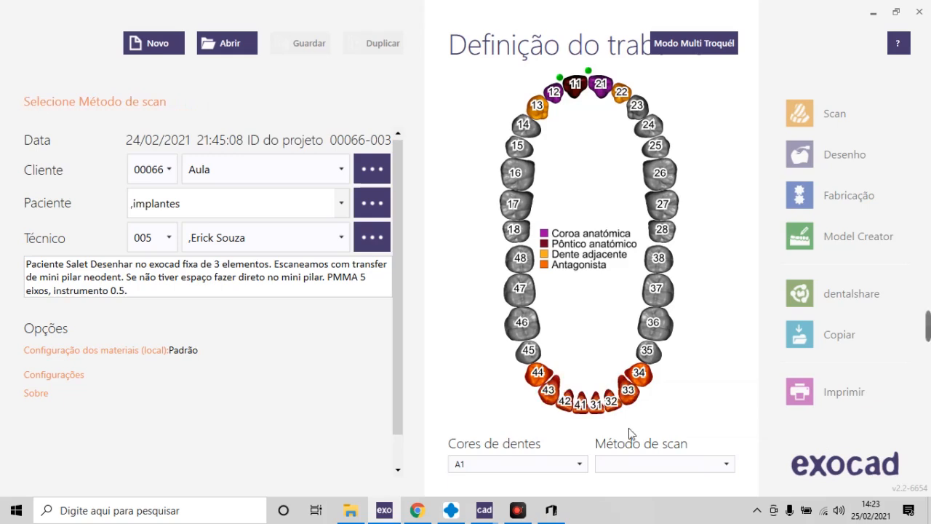
# - Set the scan method to Dois modelos, em oclusão, save the case and start its design
pyautogui.click(658, 466)
pyautogui.scroll(-2, 740, 286)
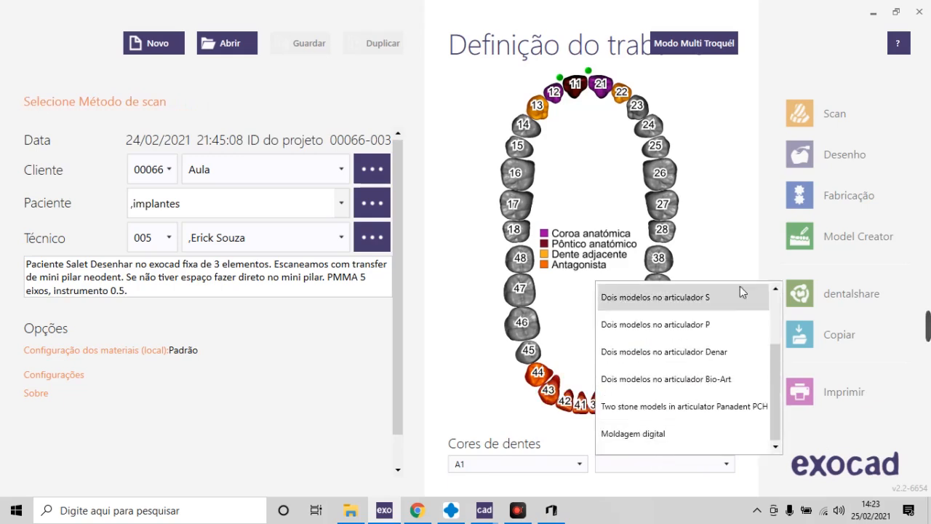
pyautogui.scroll(2, 673, 332)
pyautogui.click(675, 325)
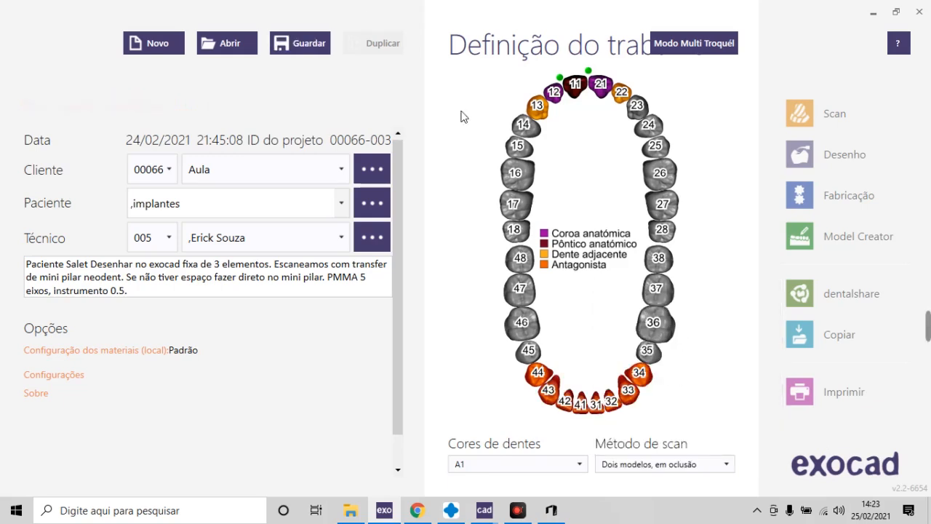
pyautogui.click(819, 158)
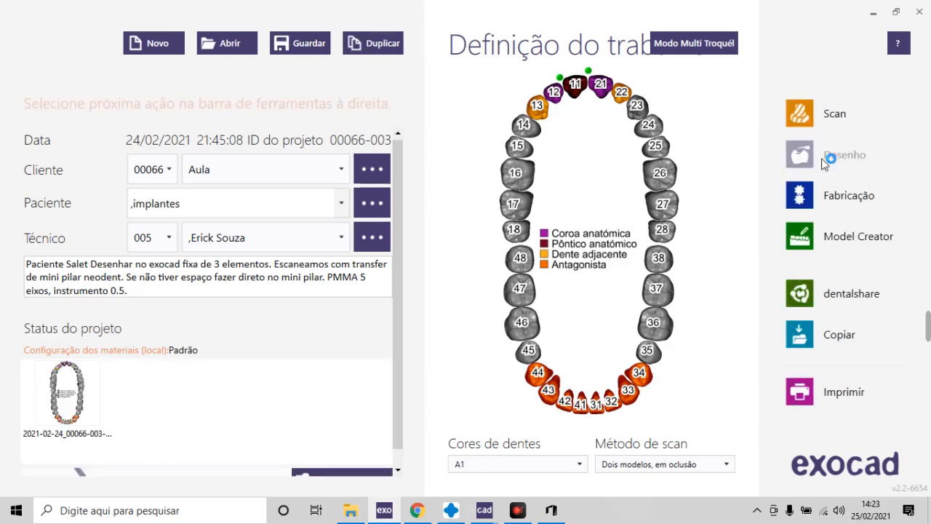
# - Load the UpperJaw scan from the Aula 6 implantes > STL - Aula Gravada folder as the maxillary full arch
pyautogui.moveTo(929, 337)
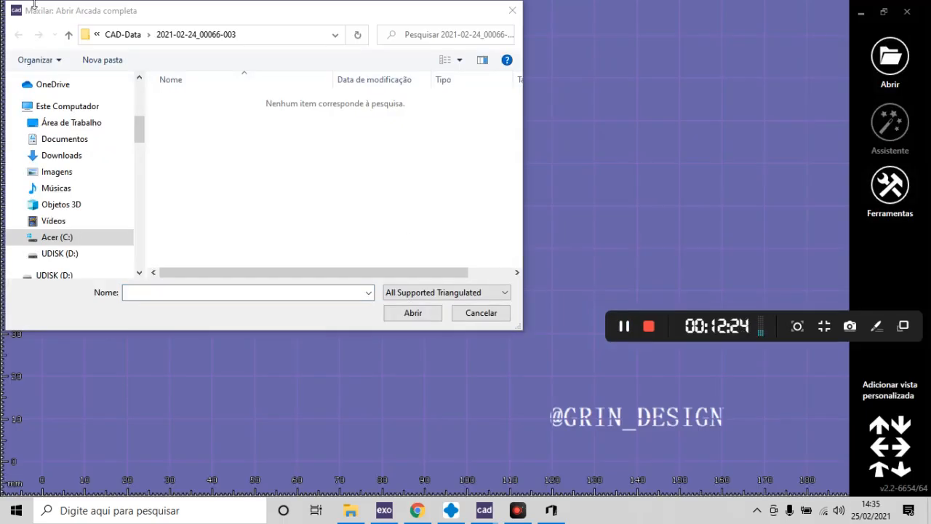
pyautogui.scroll(4, 139, 129)
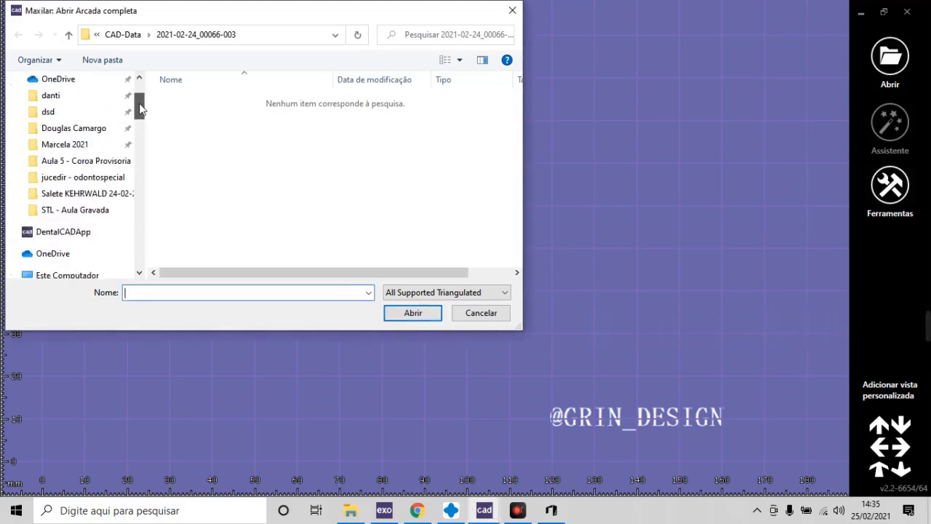
pyautogui.click(77, 177)
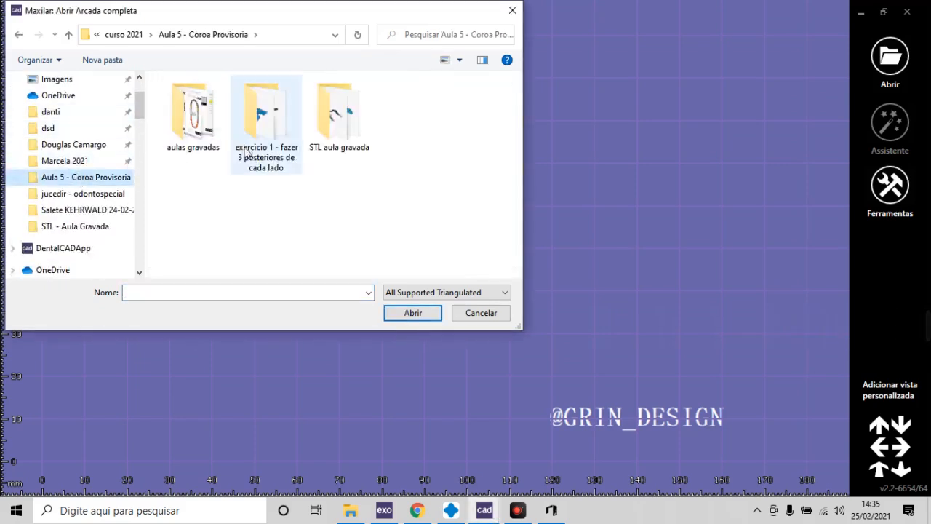
pyautogui.click(123, 35)
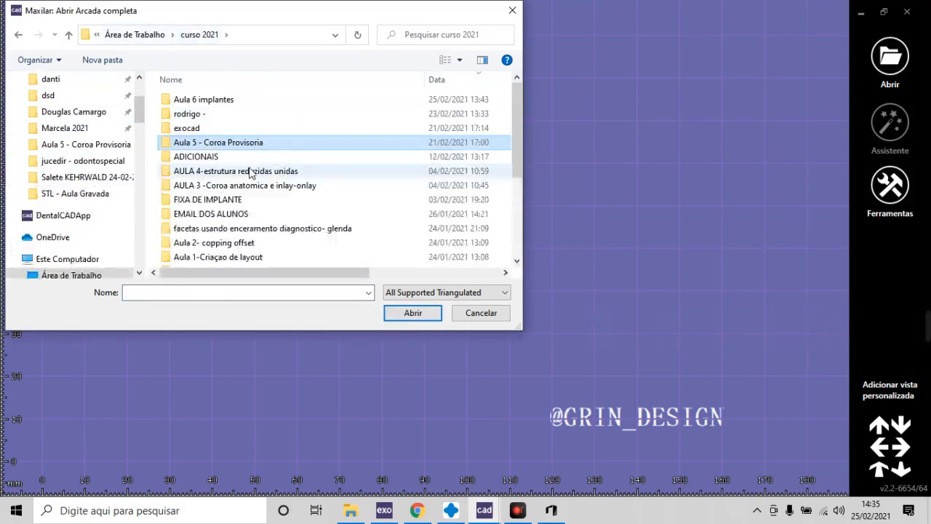
pyautogui.click(193, 102)
pyautogui.doubleClick(192, 102)
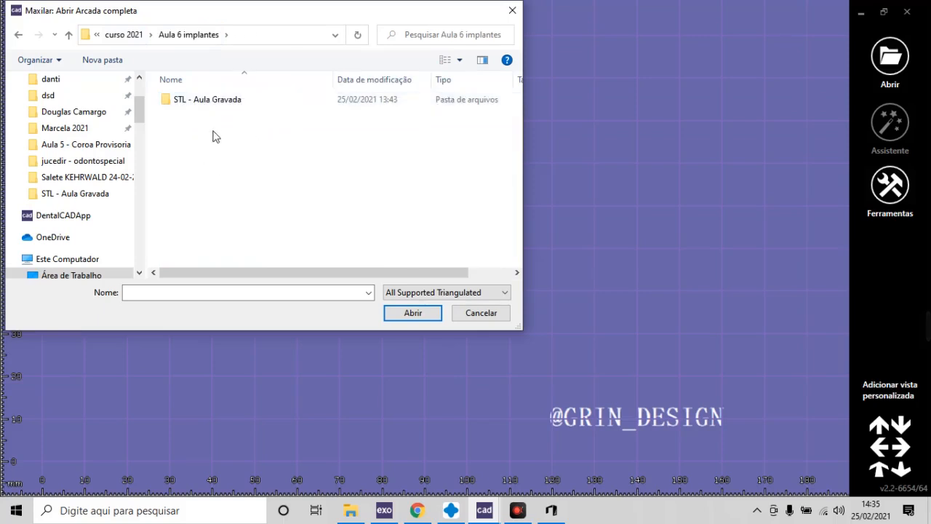
pyautogui.doubleClick(196, 102)
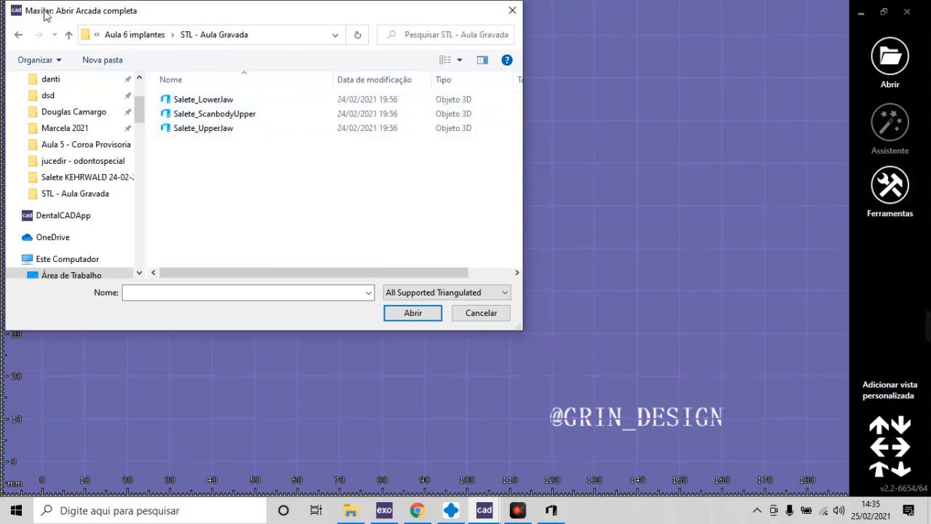
pyautogui.click(212, 131)
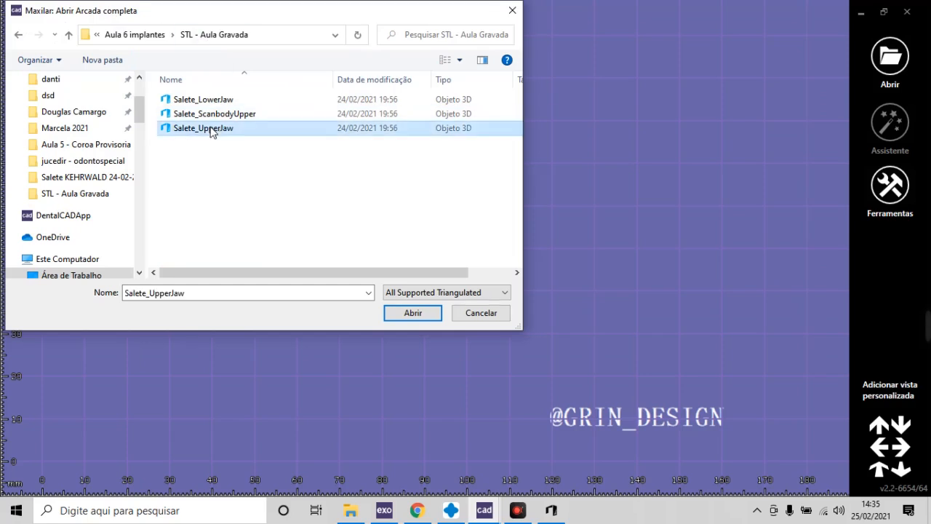
pyautogui.click(412, 312)
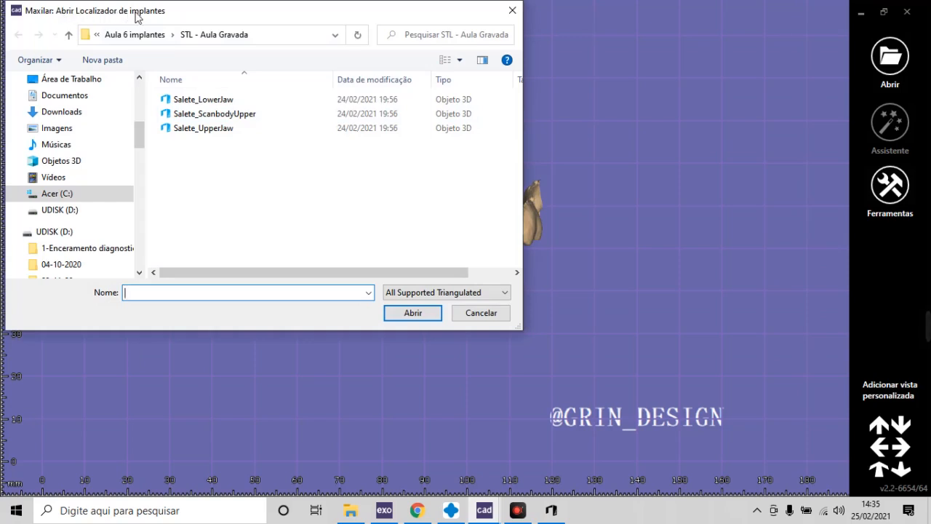
# - Load the ScanbodyUpper scan as the implant locator and the LowerJaw scan as the antagonist, dismissing the display settings notice
pyautogui.click(195, 115)
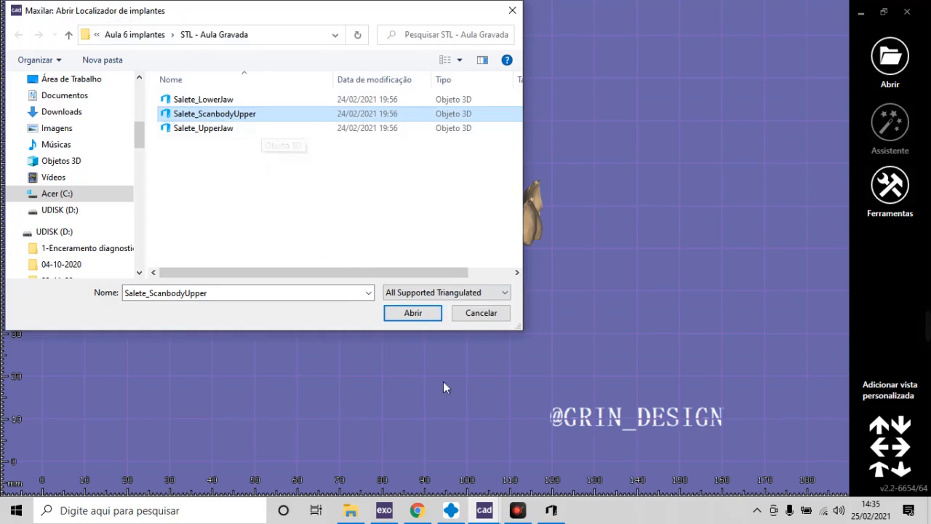
pyautogui.click(412, 313)
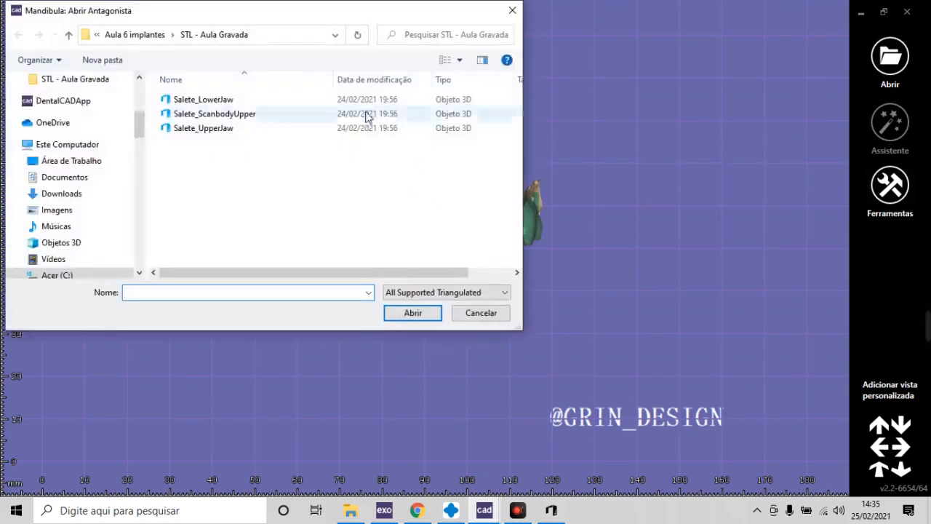
pyautogui.click(221, 102)
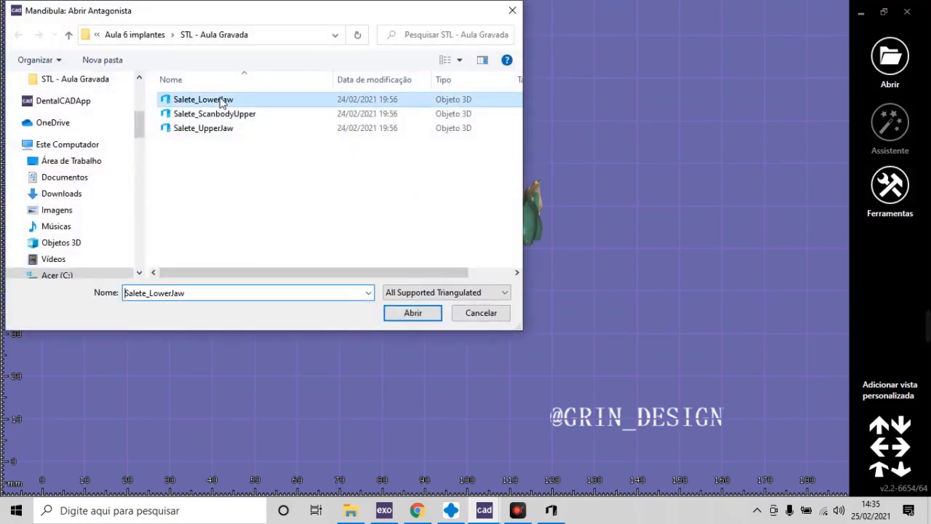
pyautogui.click(420, 311)
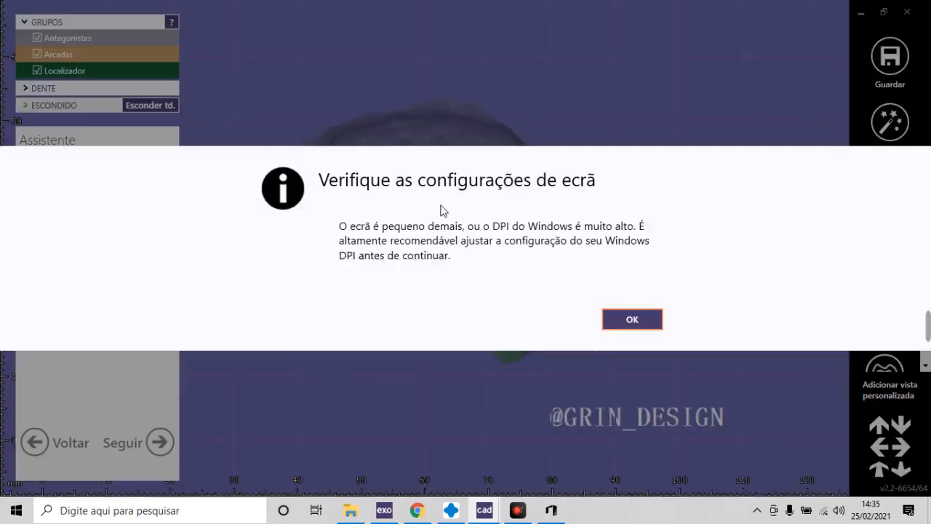
pyautogui.click(644, 322)
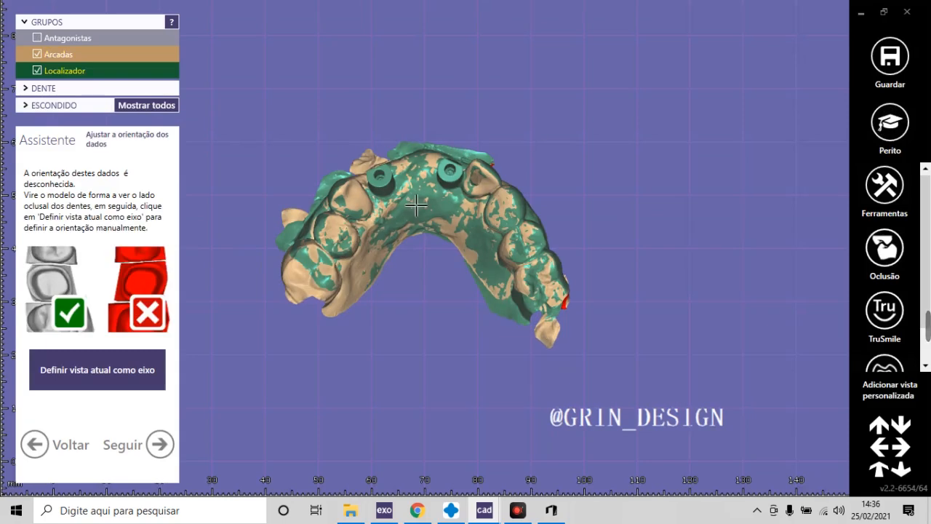
# - Make the Localizador scan semi-transparent over the upper arch scan
pyautogui.scroll(5, 417, 206)
pyautogui.moveTo(490, 253); pyautogui.dragTo(455, 298, button='right')
pyautogui.scroll(-5, 452, 275)
pyautogui.scroll(5, 456, 297)
pyautogui.scroll(4, 509, 251)
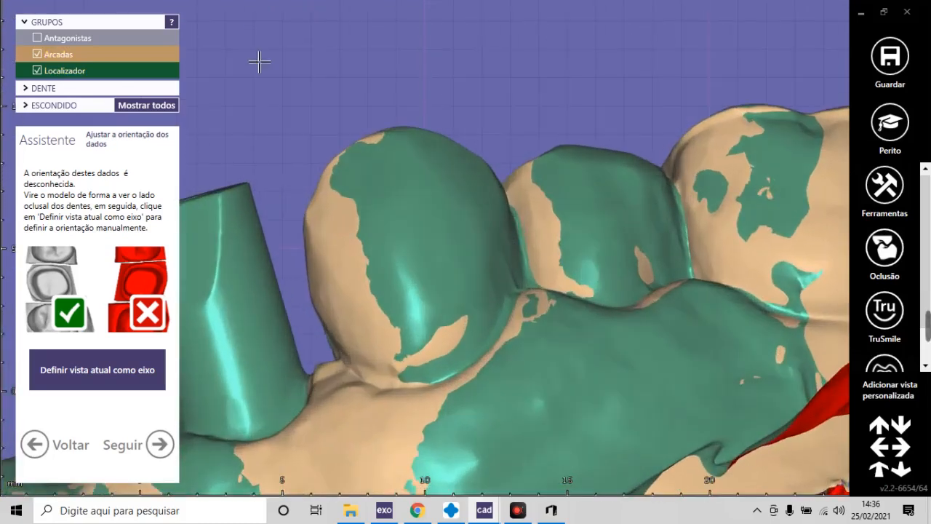
pyautogui.moveTo(92, 75)
pyautogui.mouseDown()
pyautogui.moveTo(53, 72)
pyautogui.moveTo(80, 71)
pyautogui.mouseUp()
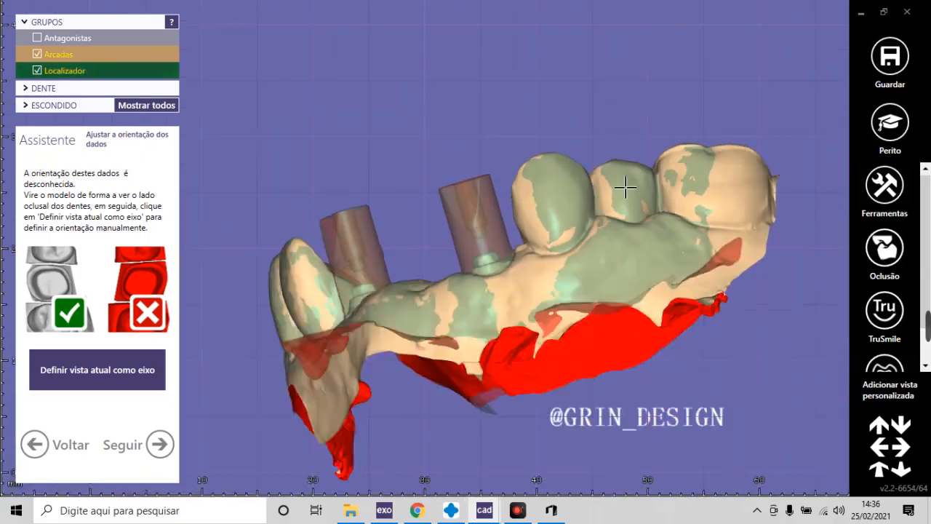
# - Examine from the side how the semi-transparent scanbodies sit over the mini abutments
pyautogui.moveTo(624, 187); pyautogui.dragTo(479, 253, button='right')
pyautogui.scroll(2, 592, 276)
pyautogui.scroll(3, 599, 231)
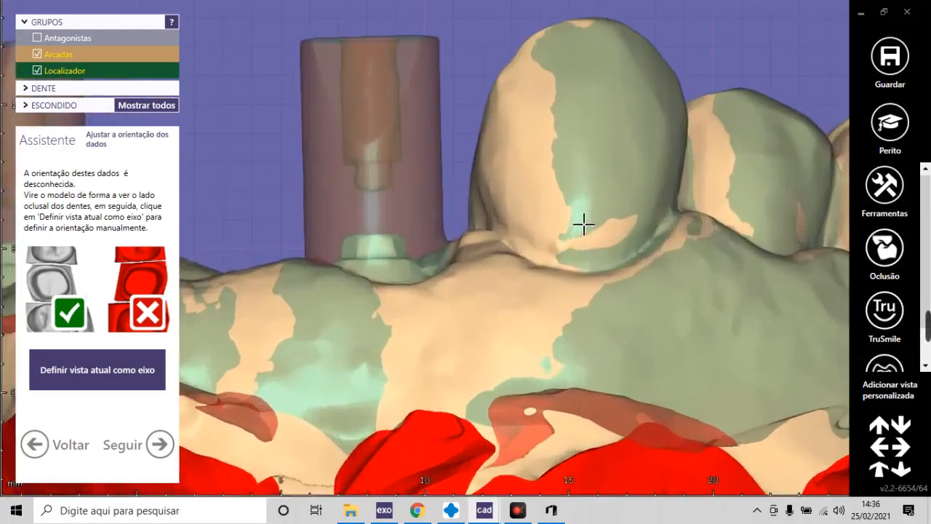
pyautogui.scroll(-5, 571, 221)
pyautogui.moveTo(557, 221); pyautogui.dragTo(571, 266, button='right')
pyautogui.scroll(3, 571, 267)
pyautogui.scroll(2, 572, 267)
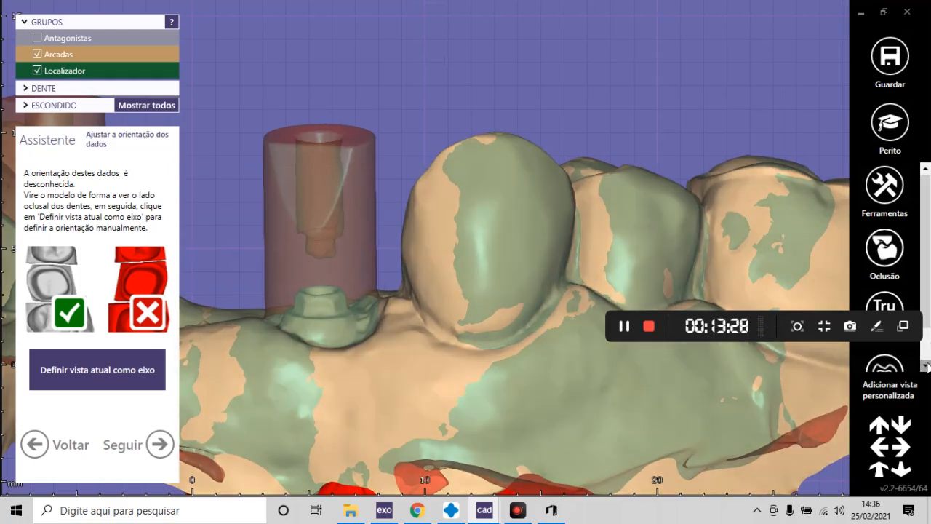
# - Show the Vista transversal and place the section cut through the natural tooth next to the scanbody
pyautogui.scroll(-1, 887, 341)
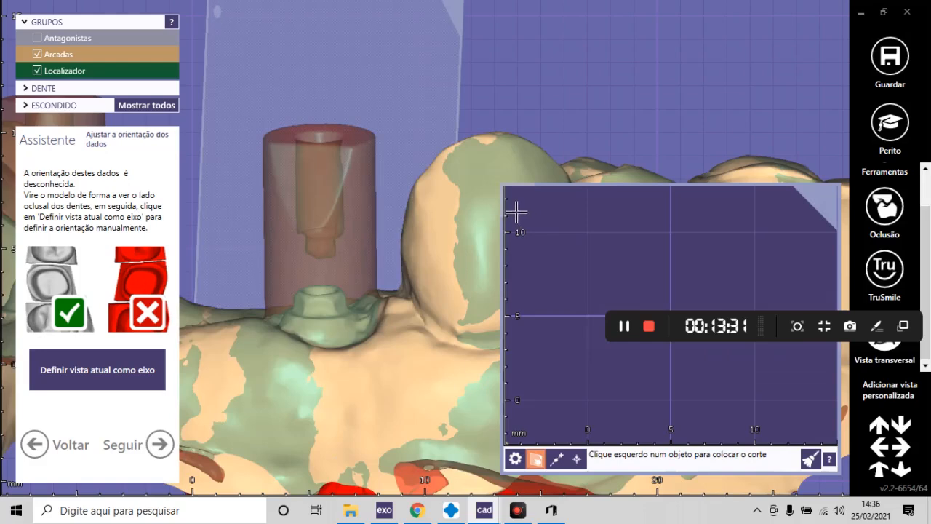
pyautogui.click(477, 234)
pyautogui.scroll(-3, 391, 224)
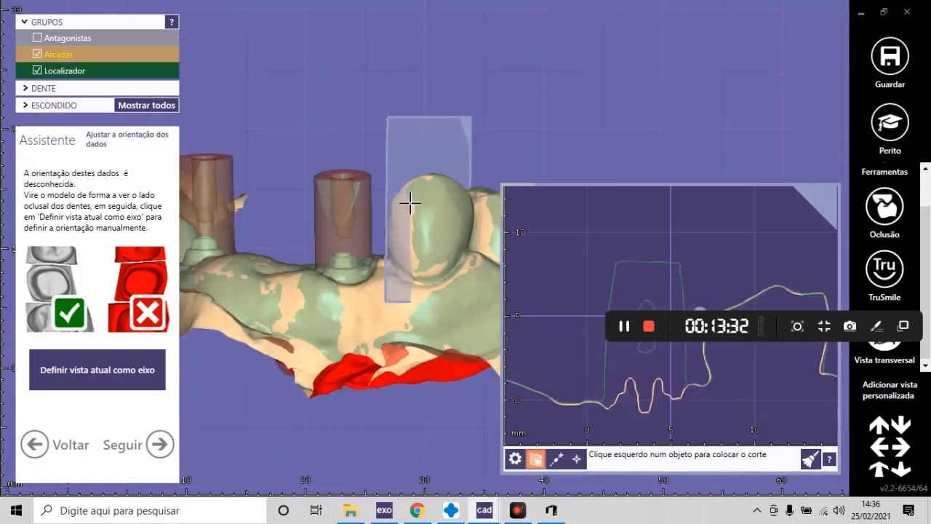
pyautogui.click(429, 212)
pyautogui.scroll(-2, 493, 189)
pyautogui.scroll(-2, 494, 189)
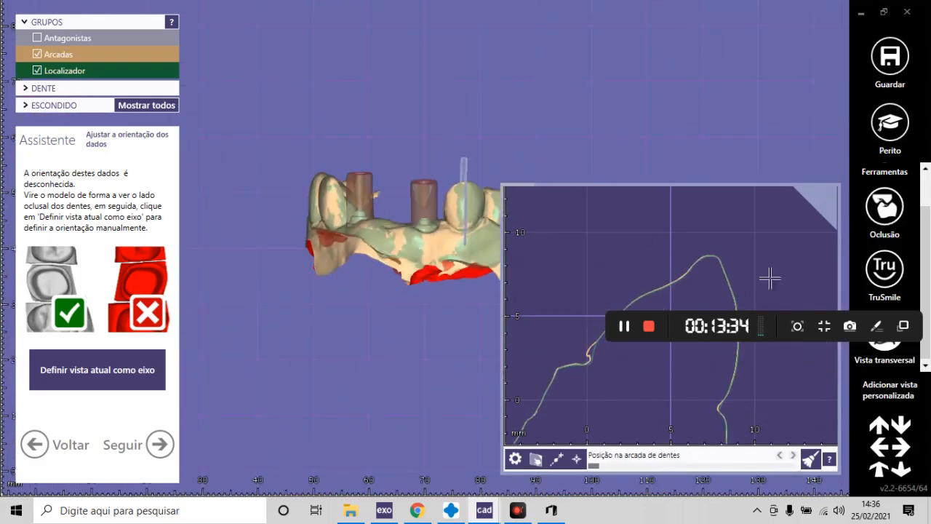
pyautogui.moveTo(780, 335); pyautogui.dragTo(741, 59)
# - Measure the gap between the arch and locator outlines on the sectioned tooth, and close the cross-section view
pyautogui.click(765, 347)
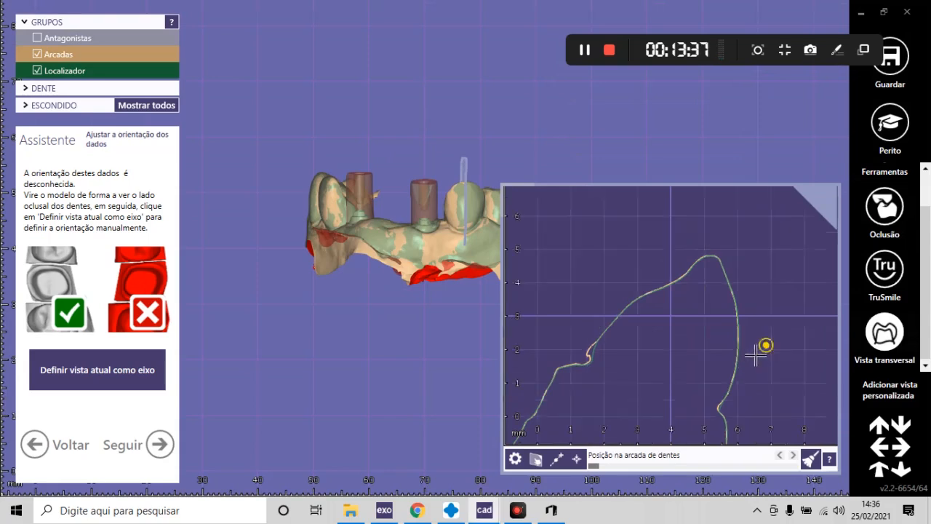
pyautogui.scroll(5, 756, 355)
pyautogui.scroll(5, 701, 352)
pyautogui.scroll(4, 697, 352)
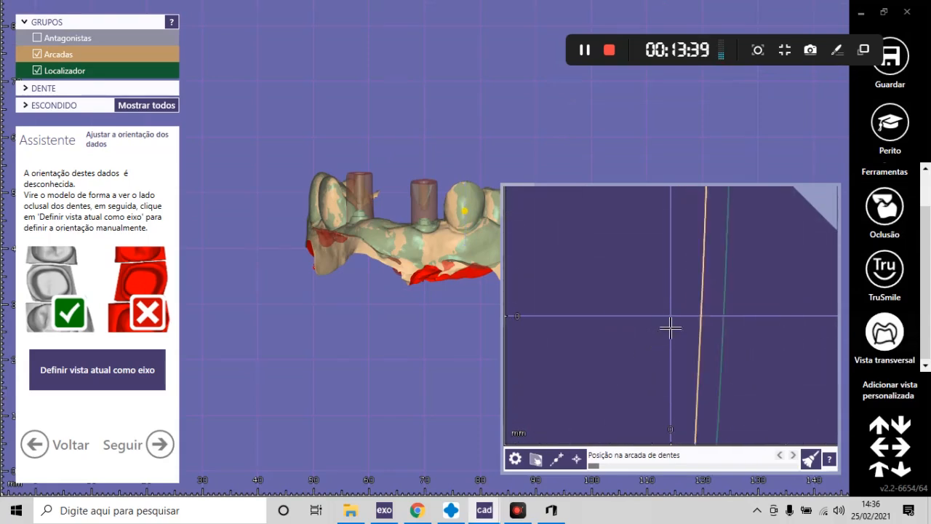
pyautogui.click(707, 331)
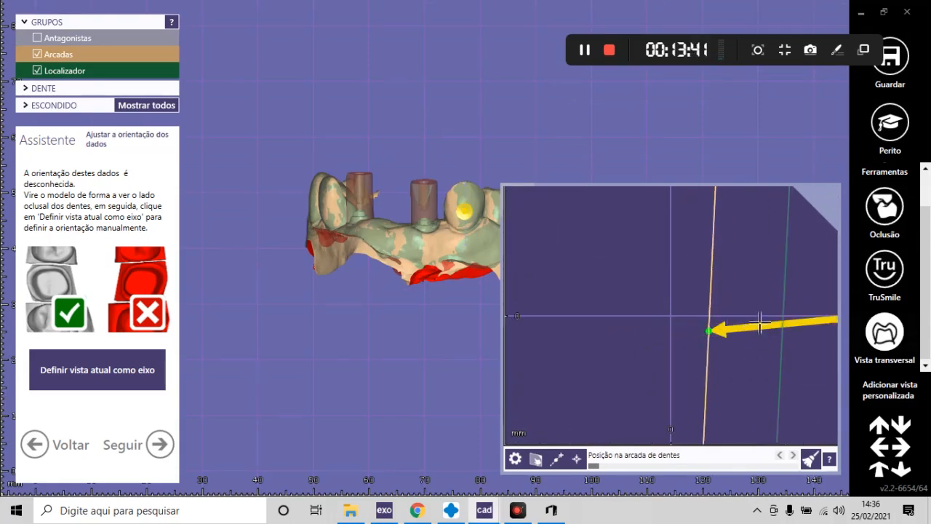
pyautogui.scroll(-12, 725, 351)
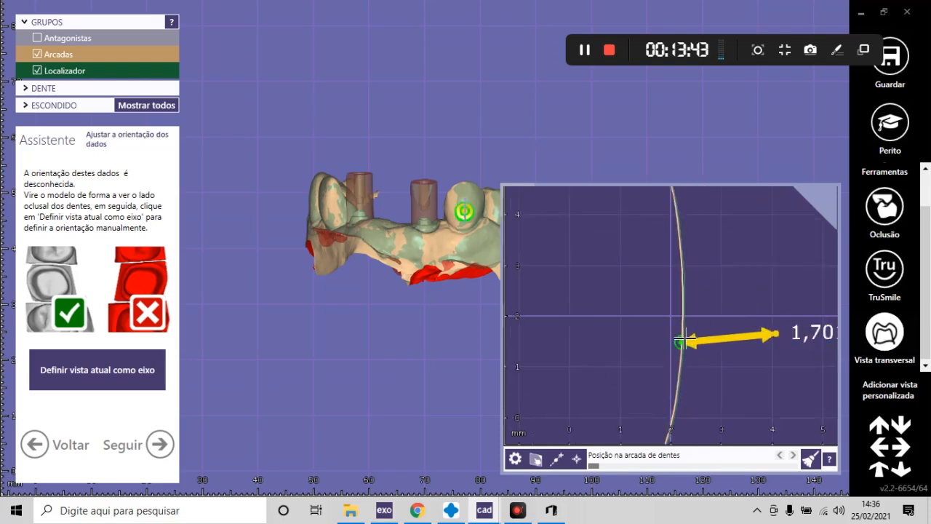
pyautogui.scroll(5, 789, 336)
pyautogui.moveTo(733, 333); pyautogui.dragTo(588, 345)
pyautogui.scroll(4, 536, 339)
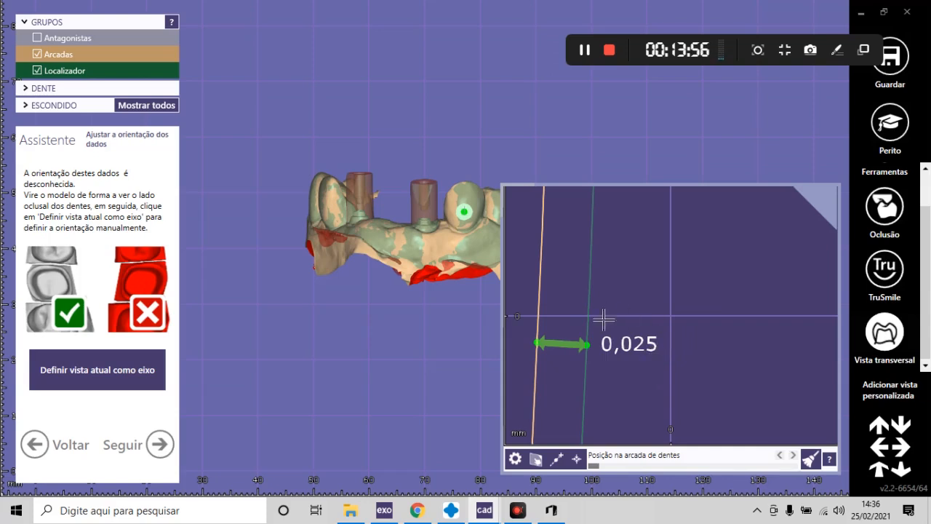
pyautogui.scroll(-1, 677, 353)
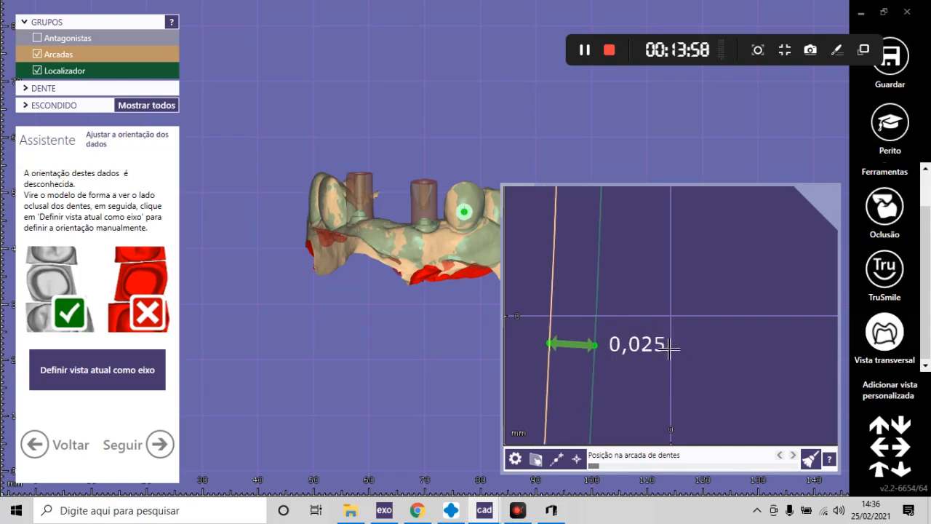
pyautogui.scroll(-1, 655, 349)
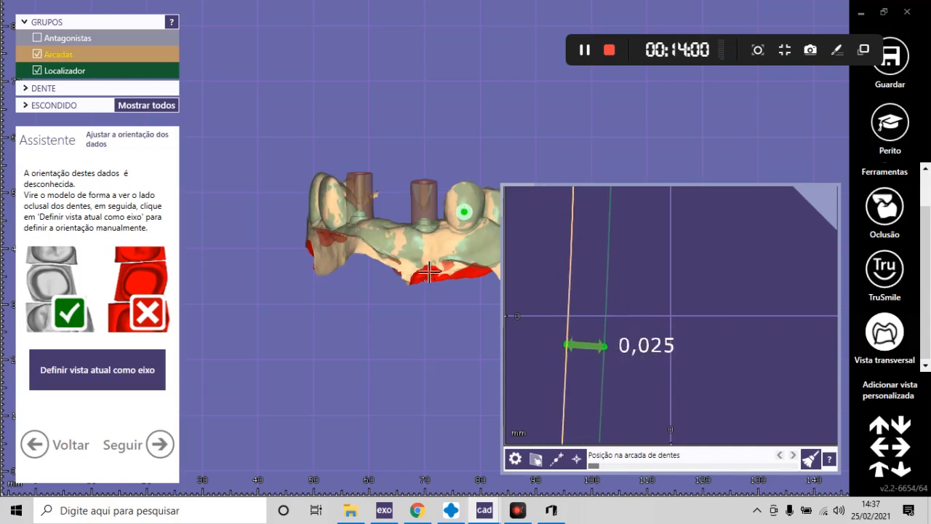
pyautogui.click(895, 328)
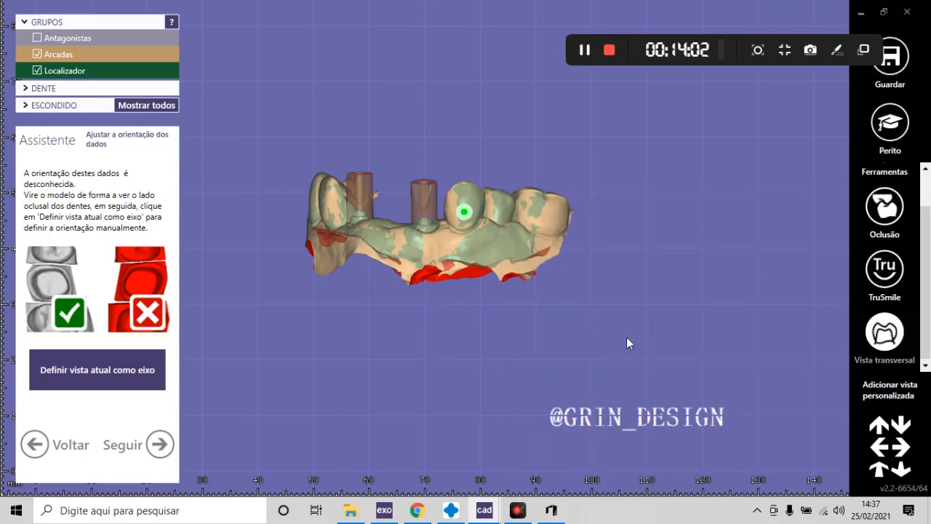
# - Examine the positions of both scanbodies on the upper arch from the occlusal side
pyautogui.scroll(5, 456, 231)
pyautogui.scroll(-5, 532, 278)
pyautogui.moveTo(575, 328); pyautogui.dragTo(584, 337, button='right')
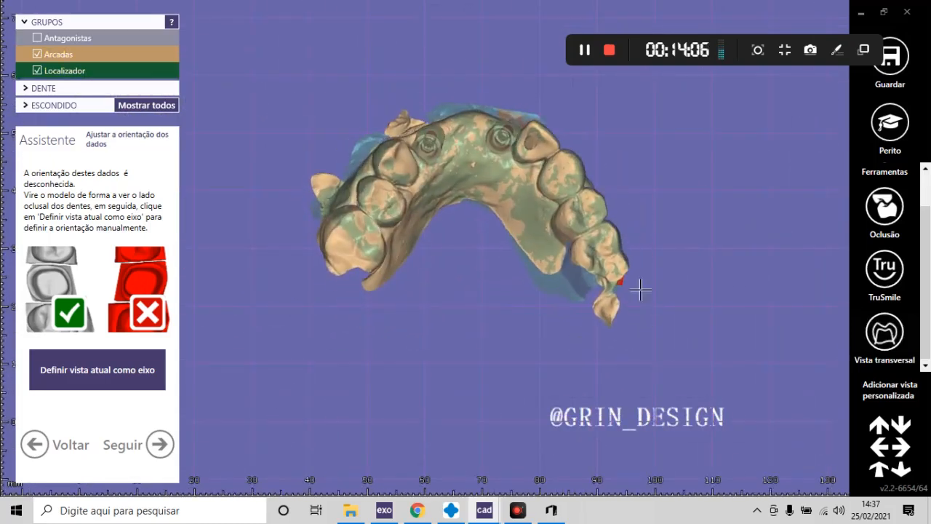
pyautogui.scroll(5, 505, 133)
pyautogui.moveTo(561, 215); pyautogui.dragTo(482, 208, button='right')
pyautogui.scroll(-4, 525, 197)
pyautogui.scroll(5, 373, 202)
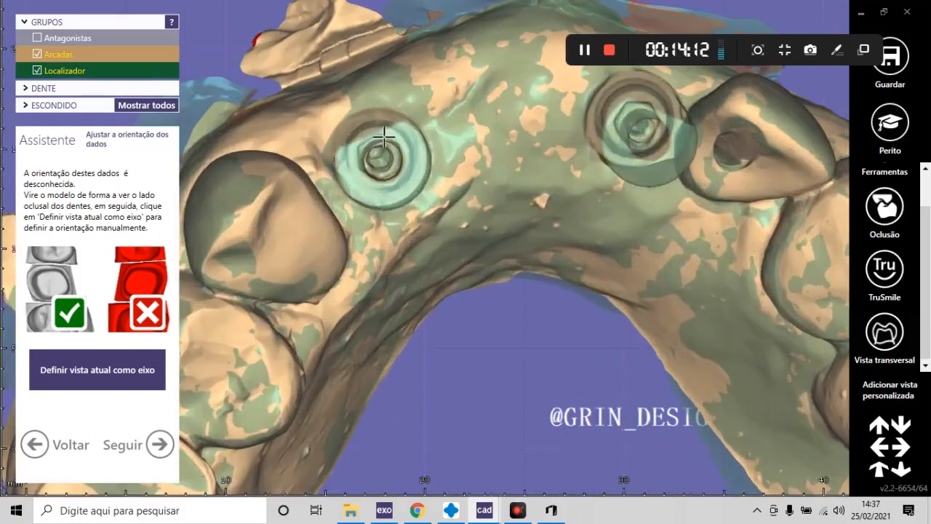
# - Inspect both scanbodies and mini abutments up close, comparing their inclination from the palatal, occlusal and buccal sides of the arch
pyautogui.scroll(3, 384, 137)
pyautogui.moveTo(414, 178); pyautogui.dragTo(398, 313, button='right')
pyautogui.scroll(3, 356, 153)
pyautogui.scroll(-4, 352, 153)
pyautogui.scroll(1, 398, 313)
pyautogui.scroll(1, 398, 313)
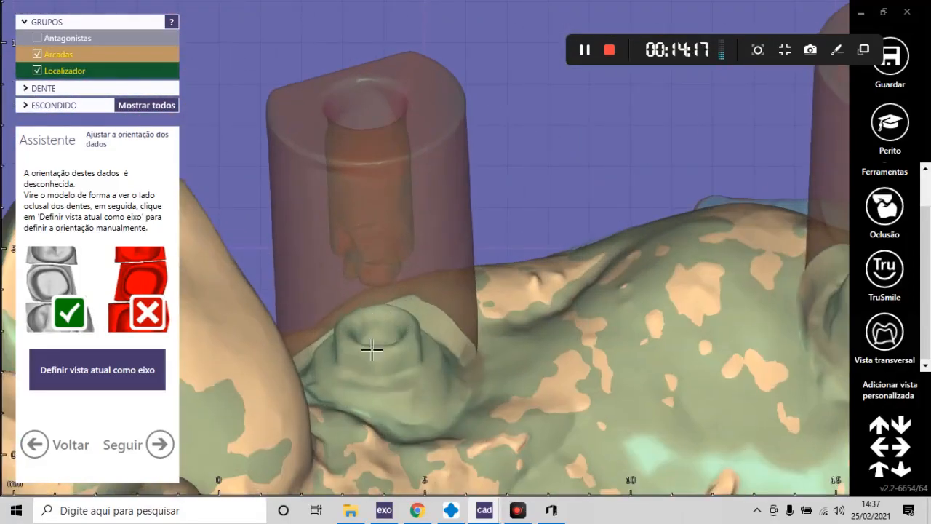
pyautogui.moveTo(395, 212); pyautogui.dragTo(350, 203, button='right')
pyautogui.scroll(-3, 351, 203)
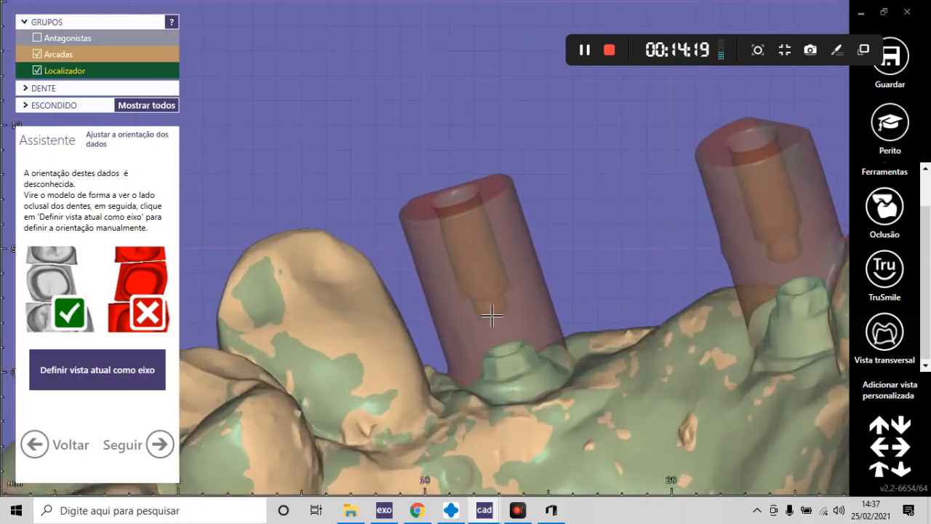
pyautogui.scroll(3, 493, 315)
pyautogui.scroll(-6, 495, 310)
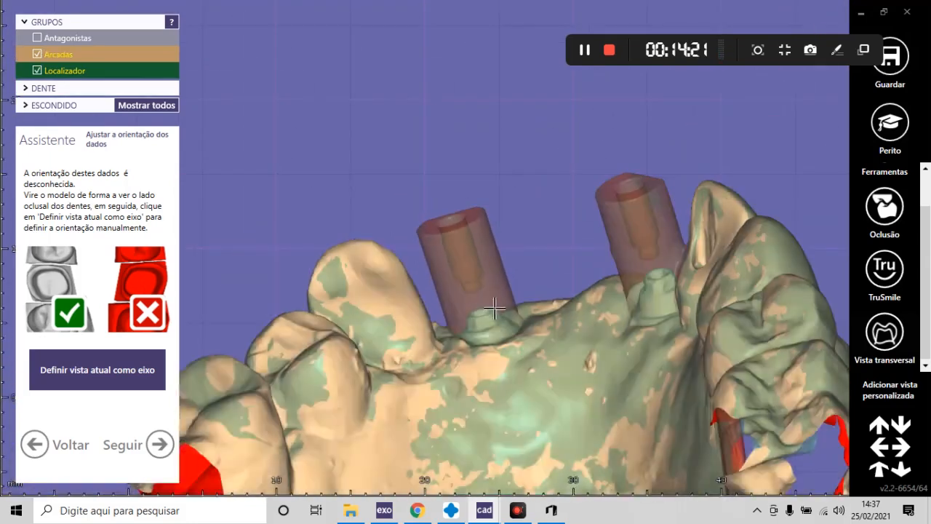
pyautogui.moveTo(522, 274); pyautogui.dragTo(519, 277, button='right')
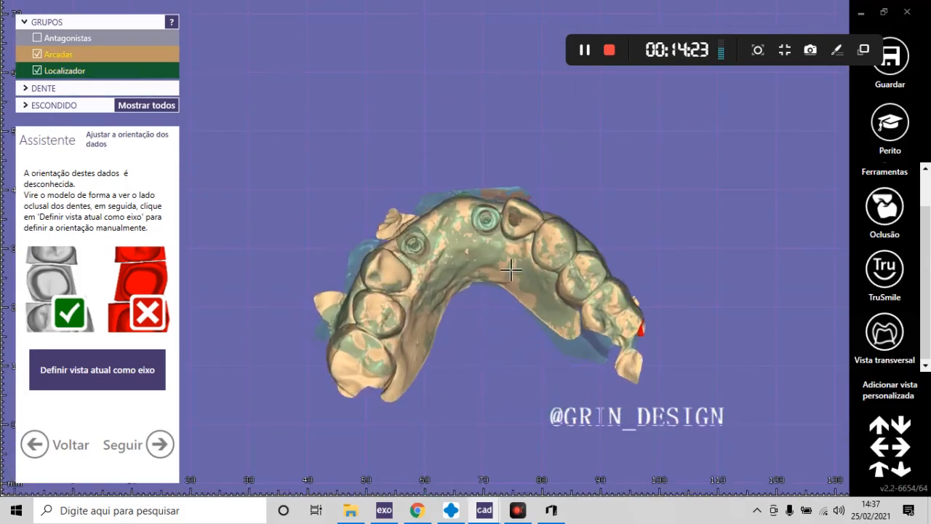
pyautogui.scroll(5, 446, 239)
pyautogui.moveTo(444, 284); pyautogui.dragTo(440, 279, button='right')
pyautogui.scroll(-4, 440, 279)
pyautogui.moveTo(440, 279); pyautogui.dragTo(387, 133, button='middle')
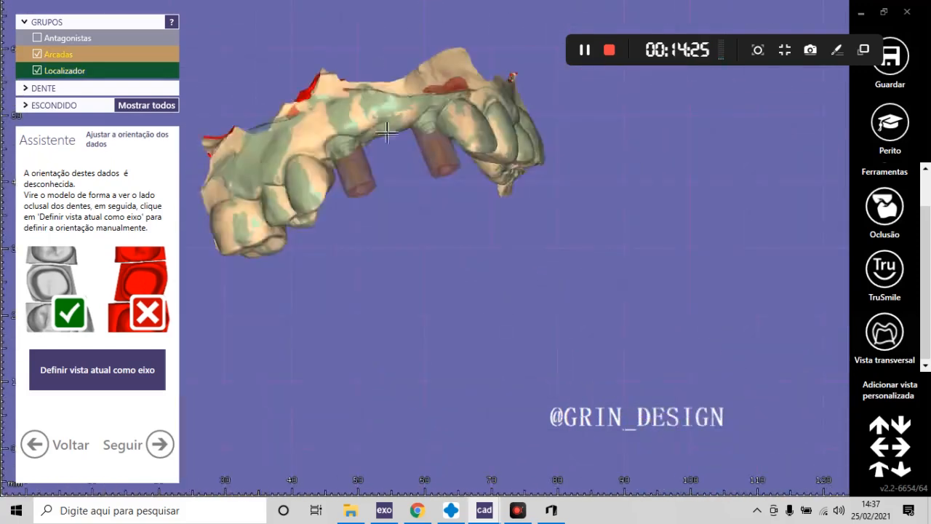
# - Examine how both scanbodies sit on the upper arch from the buccal, palatal and occlusal sides
pyautogui.moveTo(386, 133); pyautogui.dragTo(431, 192, button='right')
pyautogui.scroll(3, 327, 155)
pyautogui.scroll(-3, 455, 223)
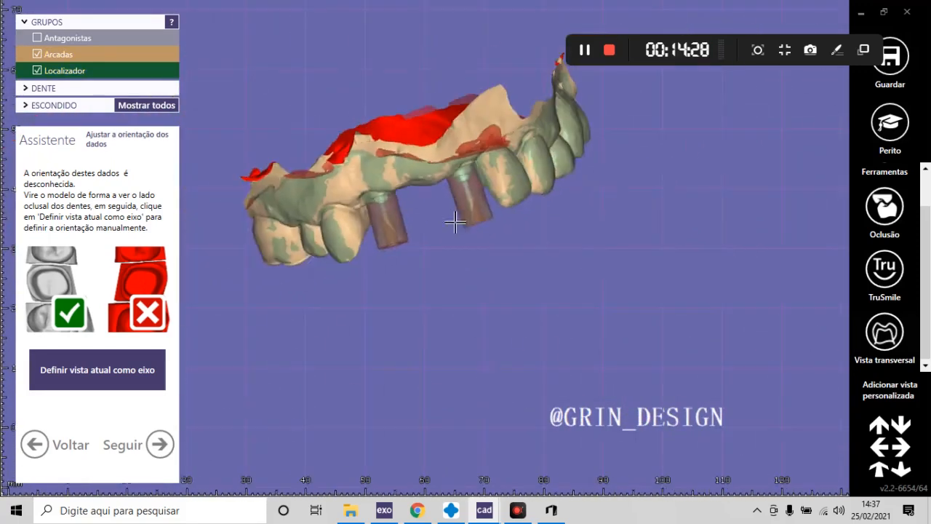
pyautogui.moveTo(526, 281); pyautogui.dragTo(519, 282, button='right')
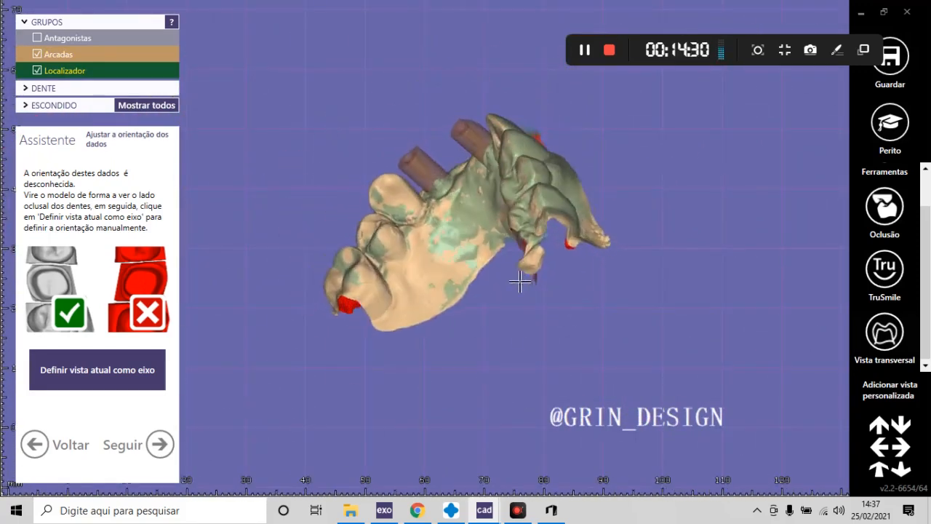
pyautogui.scroll(3, 430, 291)
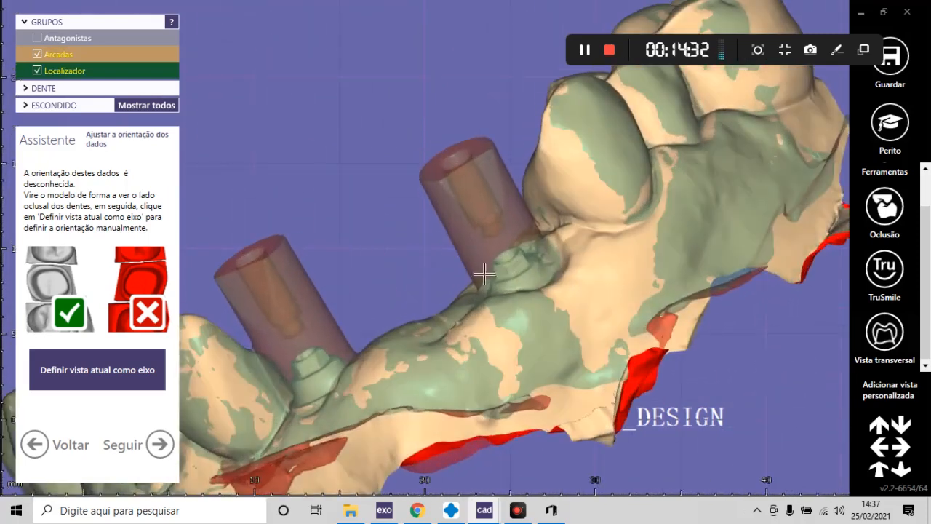
pyautogui.scroll(-3, 325, 349)
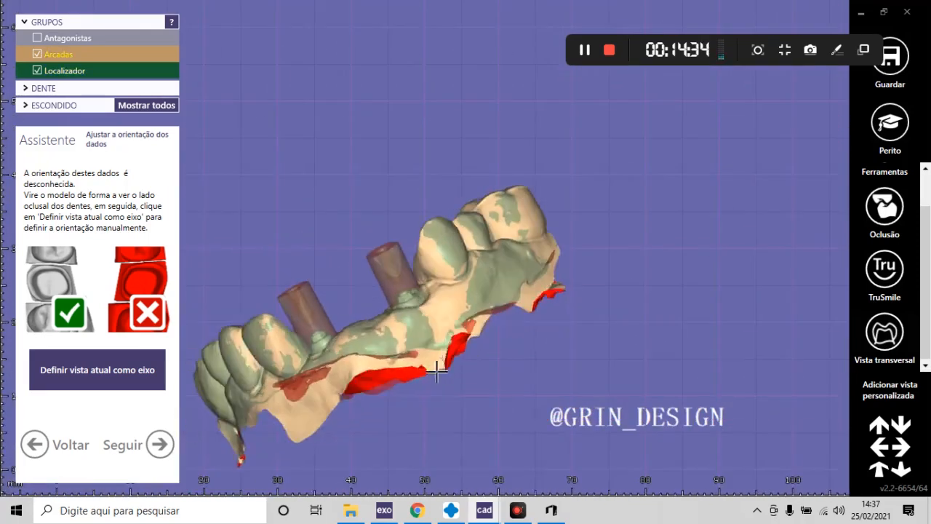
pyautogui.scroll(2, 440, 361)
pyautogui.scroll(-3, 506, 347)
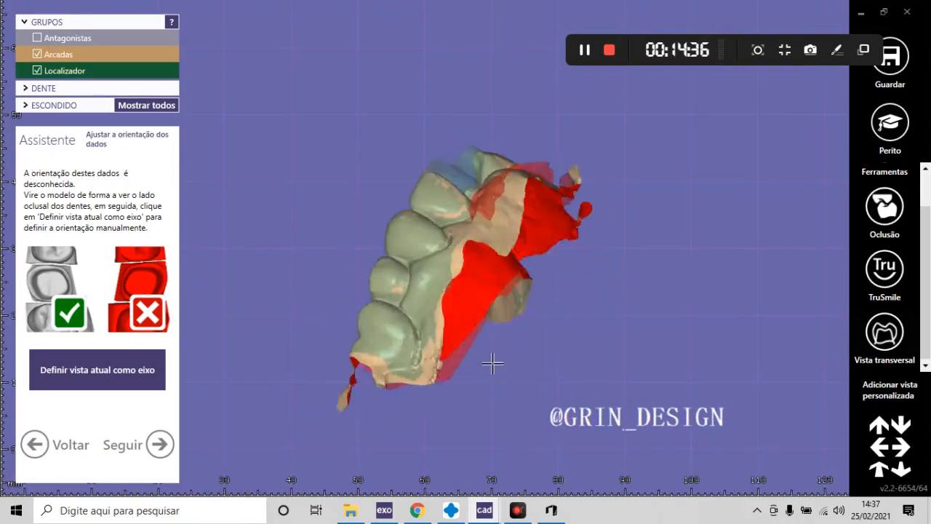
pyautogui.moveTo(492, 364); pyautogui.dragTo(357, 353, button='right')
pyautogui.scroll(3, 348, 140)
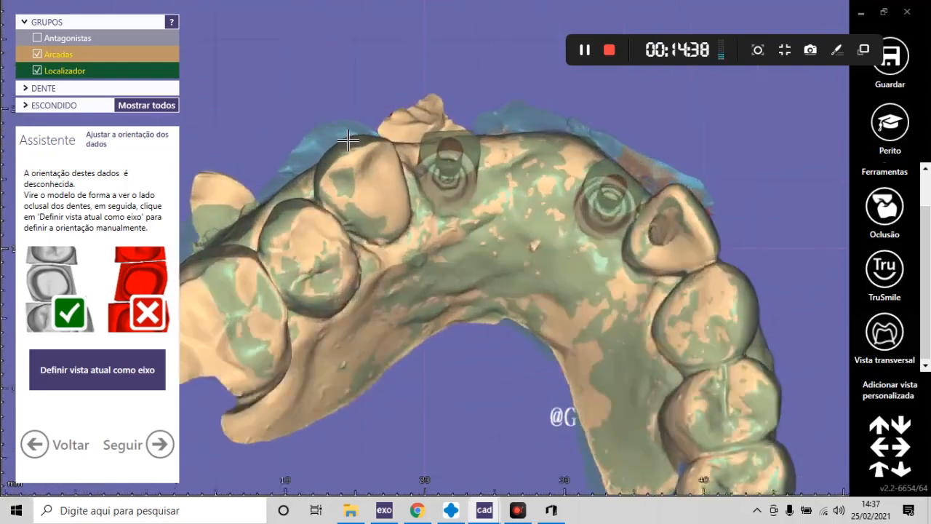
# - Sight along the axes of both scanbodies from the occlusal side and compare their parallelism from the buccal side
pyautogui.moveTo(348, 139); pyautogui.dragTo(349, 175, button='right')
pyautogui.scroll(-1, 349, 175)
pyautogui.moveTo(455, 218); pyautogui.dragTo(509, 311, button='right')
pyautogui.scroll(3, 526, 126)
pyautogui.scroll(-1, 498, 156)
pyautogui.scroll(-1, 499, 156)
pyautogui.scroll(-3, 477, 335)
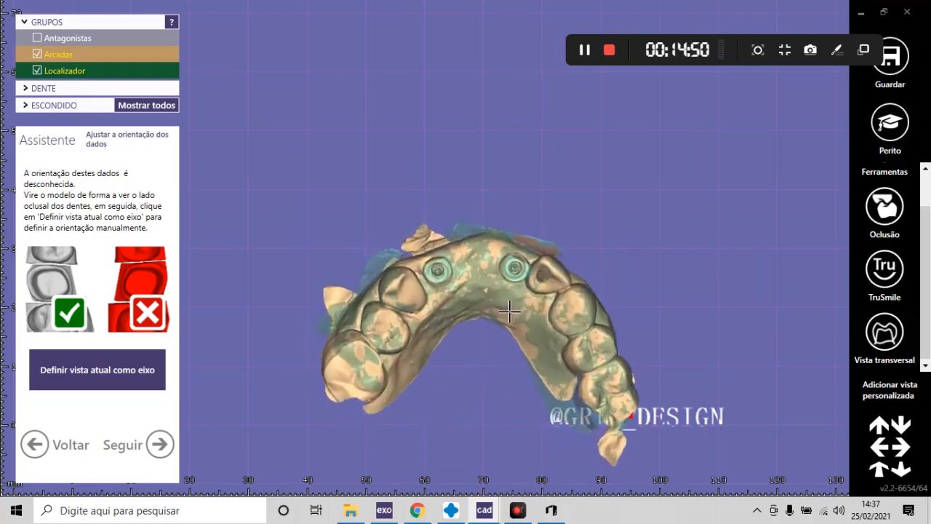
pyautogui.scroll(5, 509, 311)
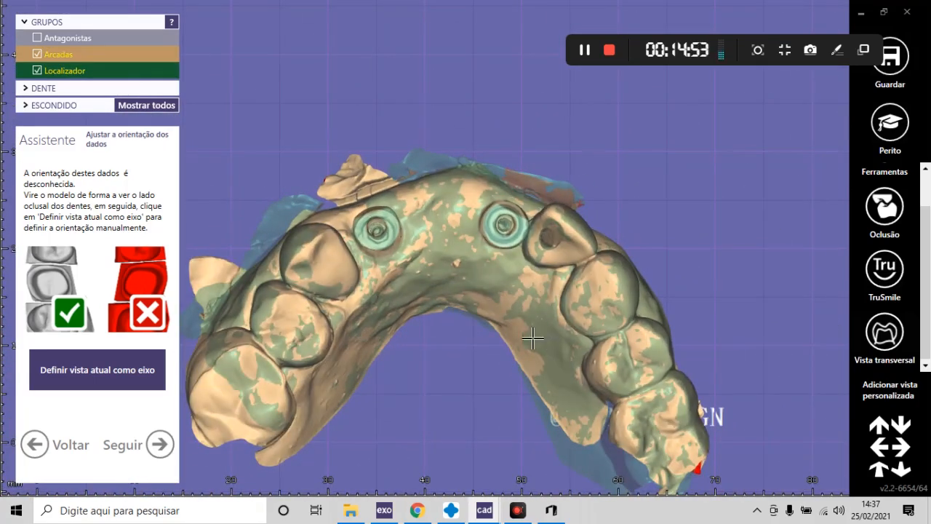
pyautogui.moveTo(533, 338); pyautogui.dragTo(417, 161, button='right')
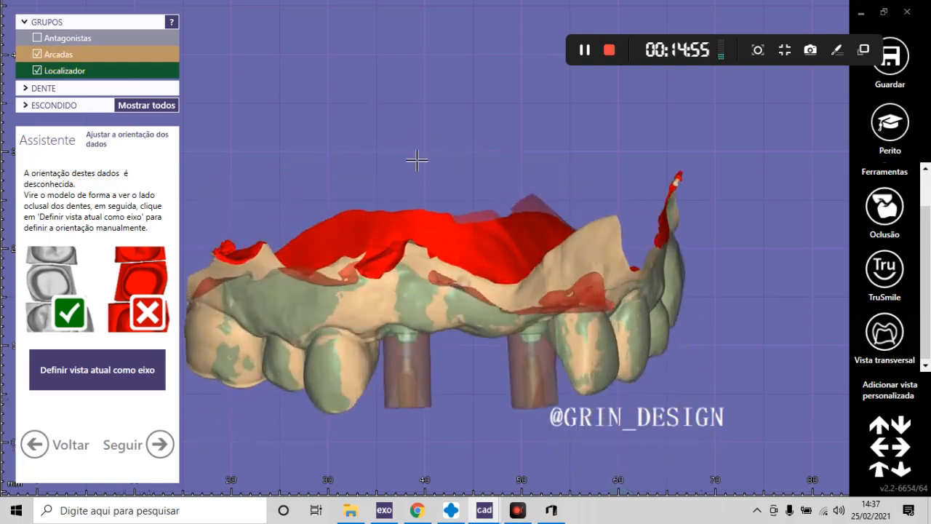
pyautogui.scroll(-3, 473, 266)
pyautogui.scroll(5, 430, 267)
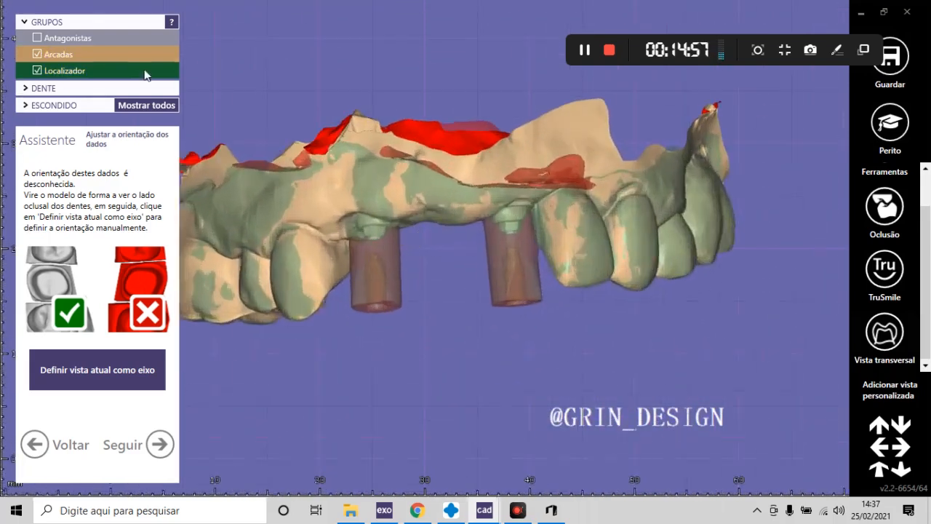
# - Show only the locator scan in opaque form and inspect the tops of both scanbodies from the occlusal side
pyautogui.click(88, 55)
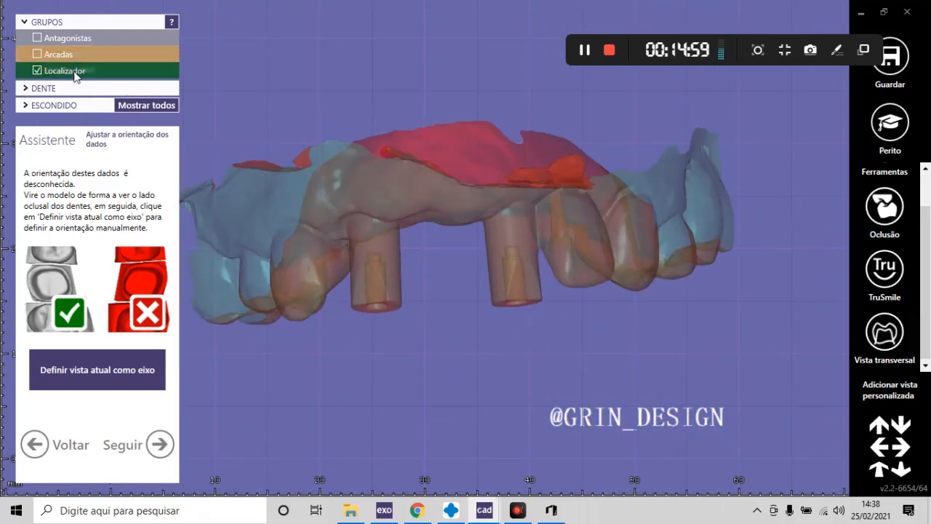
pyautogui.click(72, 72)
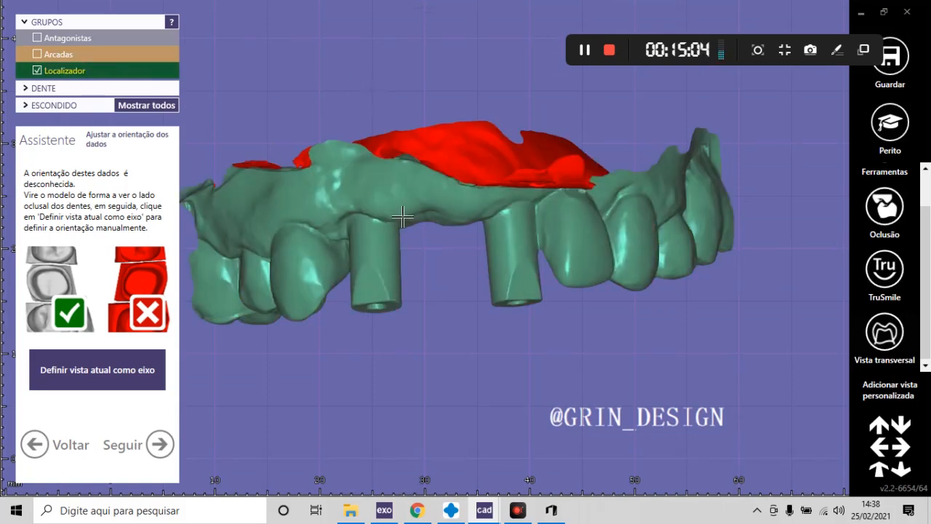
pyautogui.moveTo(404, 320); pyautogui.dragTo(400, 226, button='right')
pyautogui.scroll(-4, 502, 150)
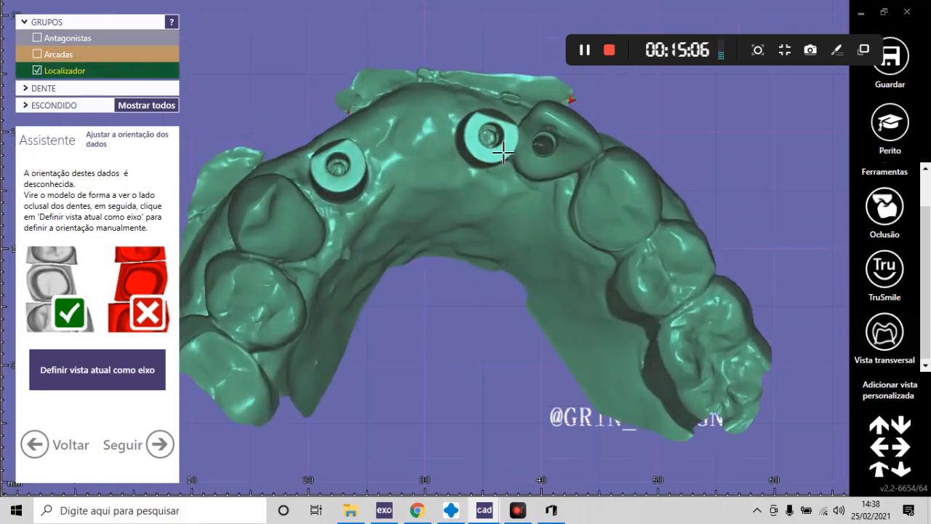
pyautogui.moveTo(571, 235); pyautogui.dragTo(608, 218, button='right')
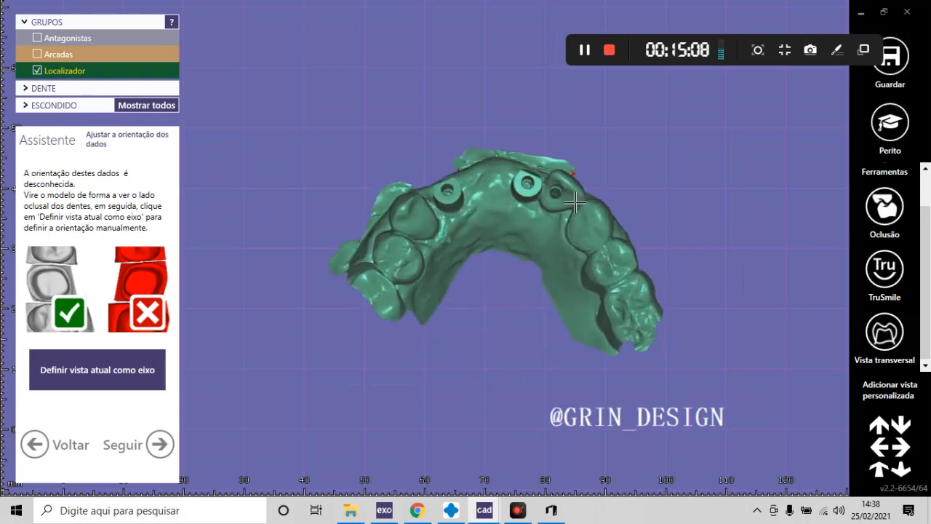
pyautogui.scroll(4, 515, 195)
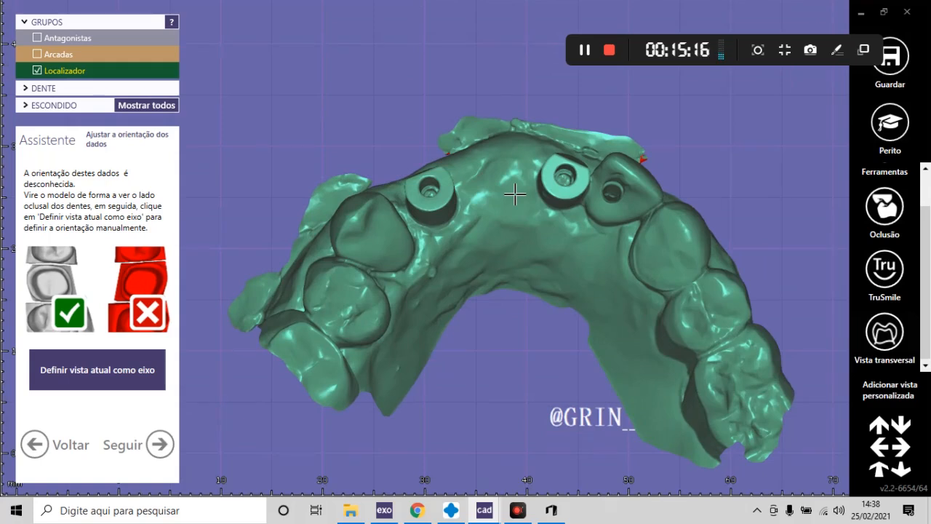
pyautogui.scroll(2, 539, 240)
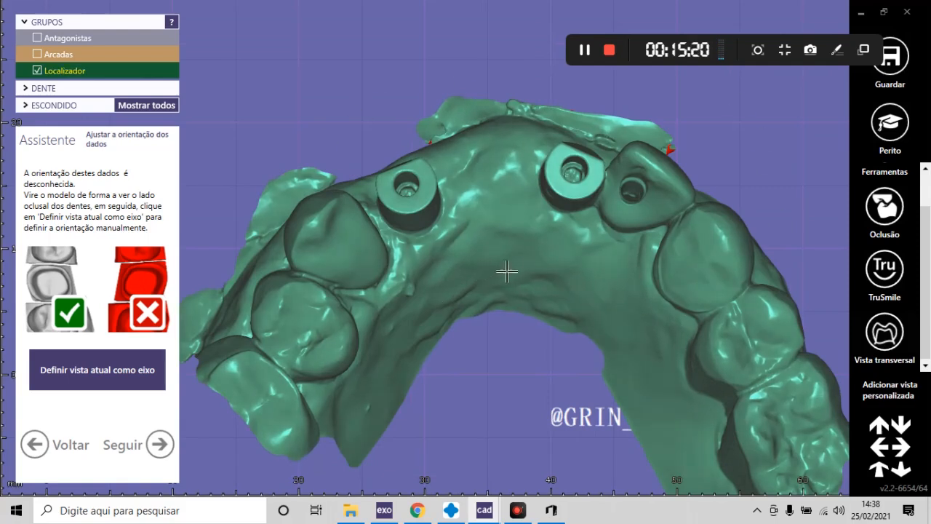
pyautogui.moveTo(505, 270); pyautogui.dragTo(473, 224, button='right')
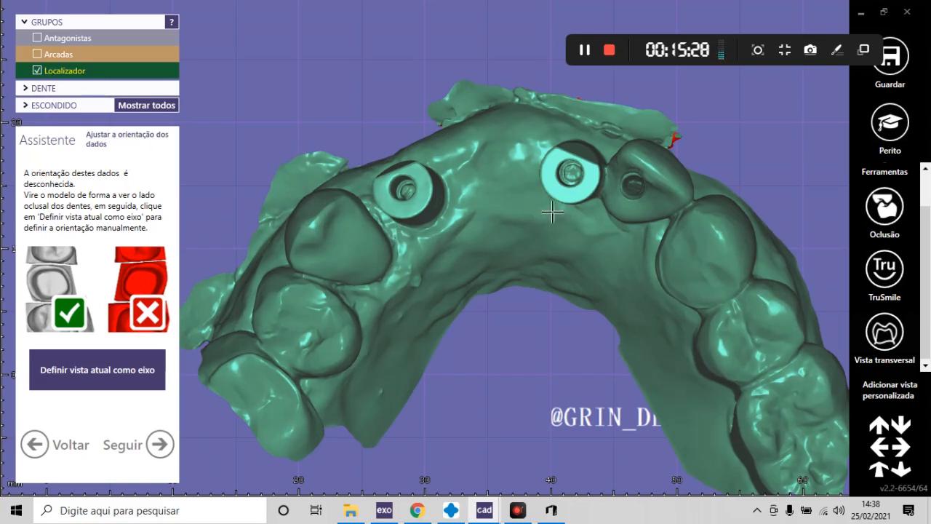
pyautogui.moveTo(502, 239); pyautogui.dragTo(532, 266, button='right')
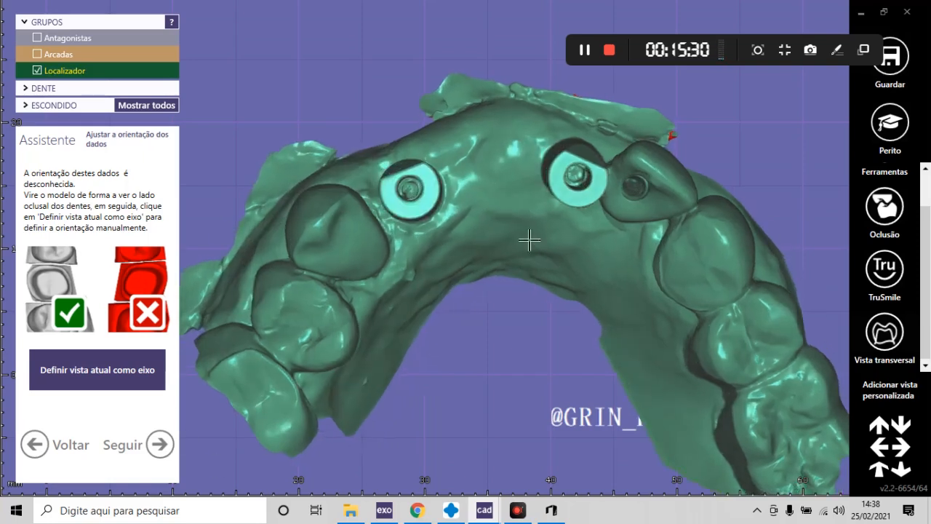
pyautogui.scroll(-3, 473, 276)
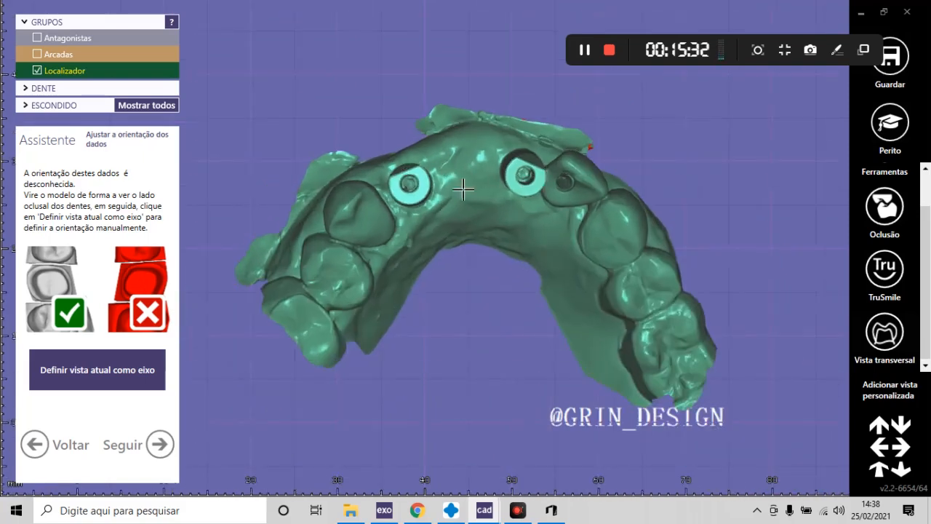
# - Switch to expert mode and open mesh editing for the upper scanbody scan
pyautogui.click(89, 56)
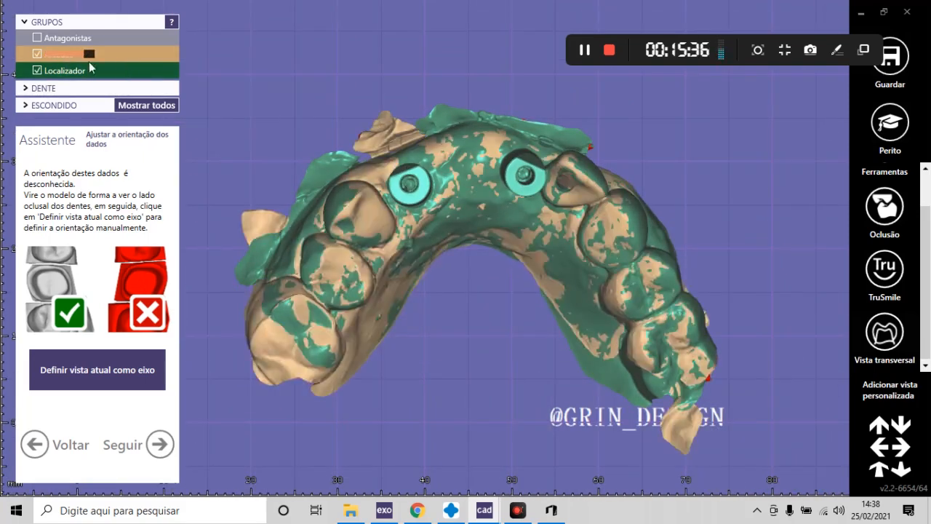
pyautogui.moveTo(89, 62)
pyautogui.mouseDown()
pyautogui.moveTo(21, 61)
pyautogui.moveTo(114, 90)
pyautogui.moveTo(18, 92)
pyautogui.mouseUp()
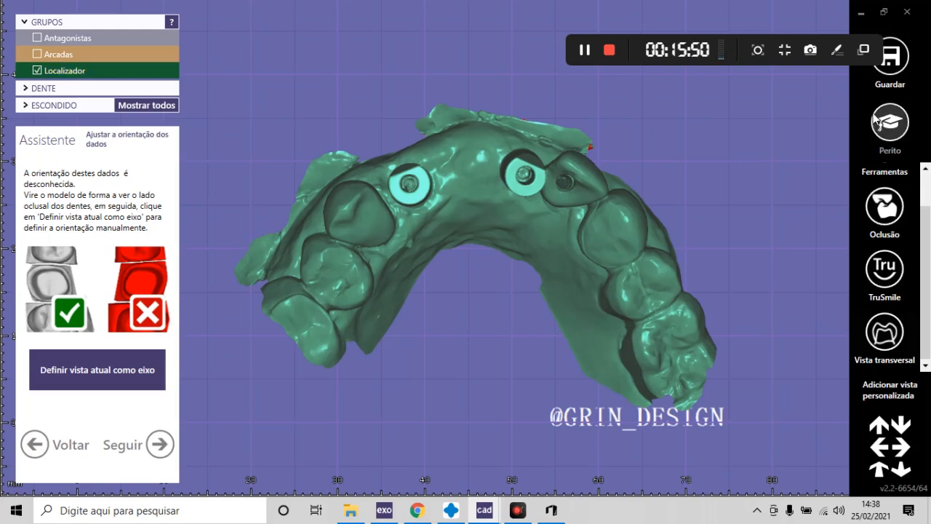
pyautogui.click(889, 123)
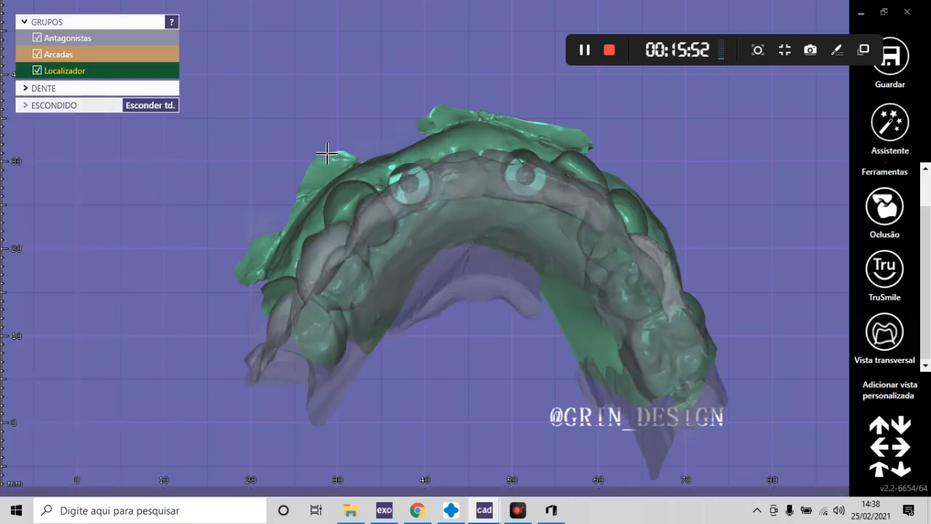
pyautogui.rightClick(464, 124)
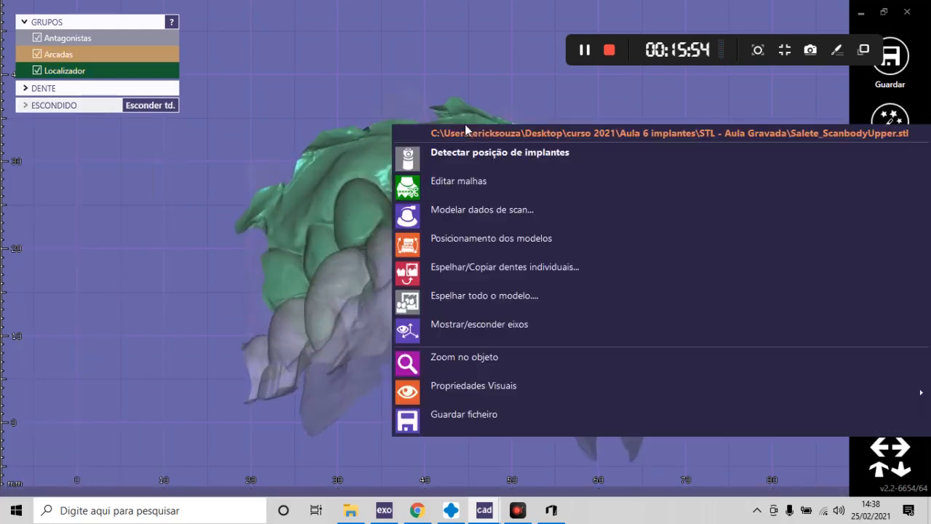
pyautogui.click(463, 182)
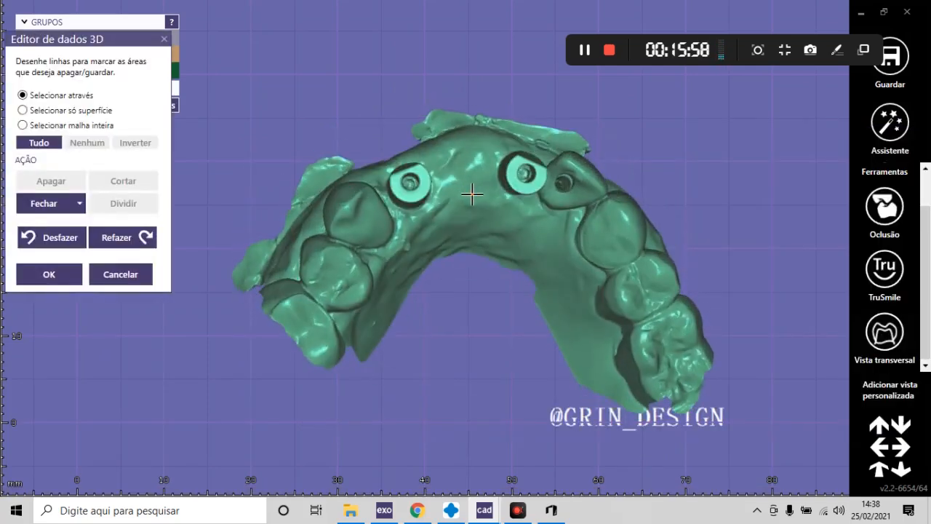
# - Outline the scanbody farther from the perforated tooth, selecting through the mesh along with a thin rim of gum around its base
pyautogui.scroll(5, 395, 167)
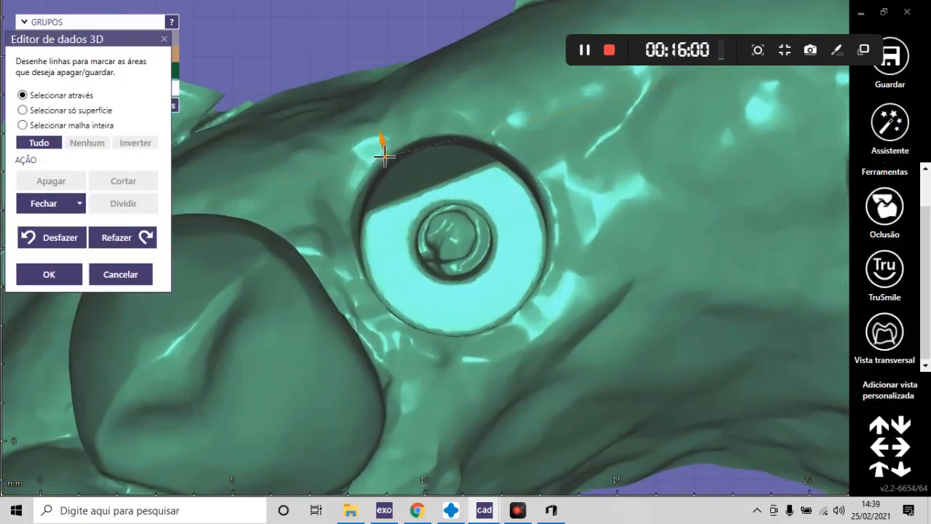
pyautogui.moveTo(384, 155)
pyautogui.mouseDown()
pyautogui.moveTo(348, 218)
pyautogui.moveTo(370, 298)
pyautogui.mouseUp()
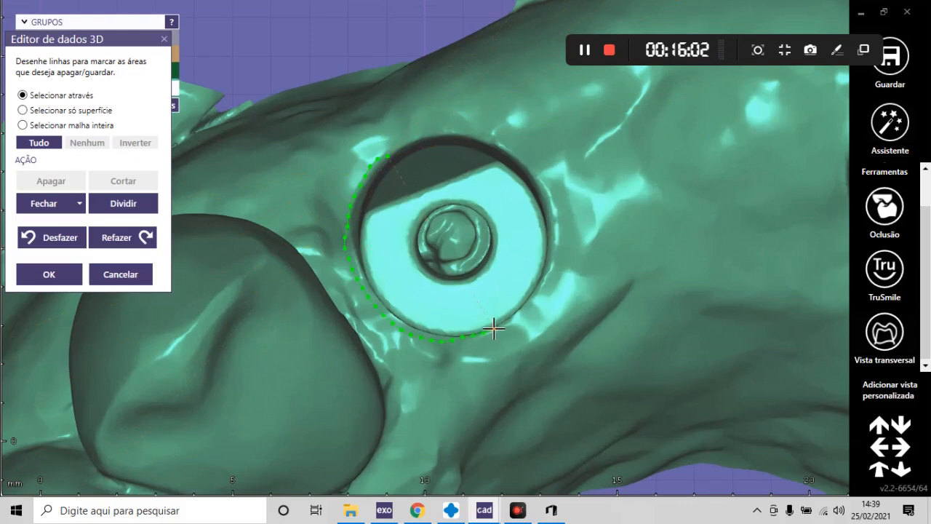
pyautogui.moveTo(542, 201)
pyautogui.mouseDown()
pyautogui.moveTo(470, 141)
pyautogui.moveTo(397, 142)
pyautogui.mouseUp()
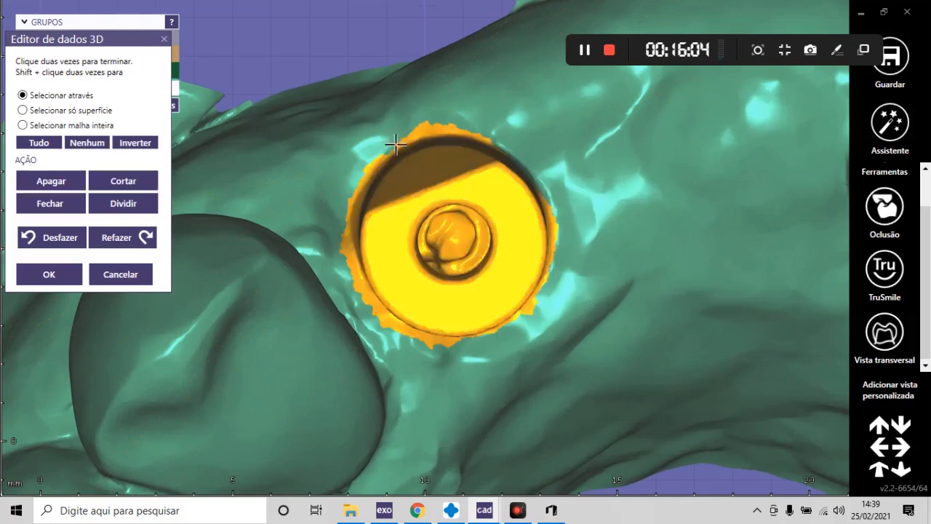
pyautogui.scroll(-3, 419, 174)
pyautogui.doubleClick(419, 173)
# - Add the unselected patch at the base of the first scanbody to the selection
pyautogui.scroll(-4, 429, 177)
pyautogui.moveTo(436, 178); pyautogui.dragTo(470, 197, button='right')
pyautogui.scroll(5, 340, 282)
pyautogui.moveTo(334, 226); pyautogui.dragTo(365, 244)
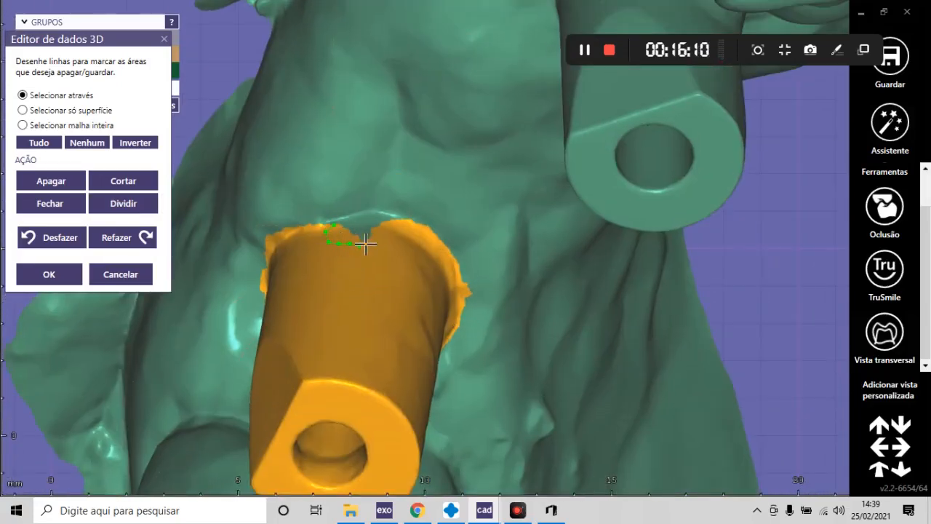
pyautogui.moveTo(367, 211); pyautogui.dragTo(335, 222)
# - Outline the scanbody beside the perforated tooth closely around its base and add it to the through-selection
pyautogui.scroll(-4, 370, 242)
pyautogui.moveTo(371, 245); pyautogui.dragTo(442, 249, button='right')
pyautogui.scroll(5, 474, 117)
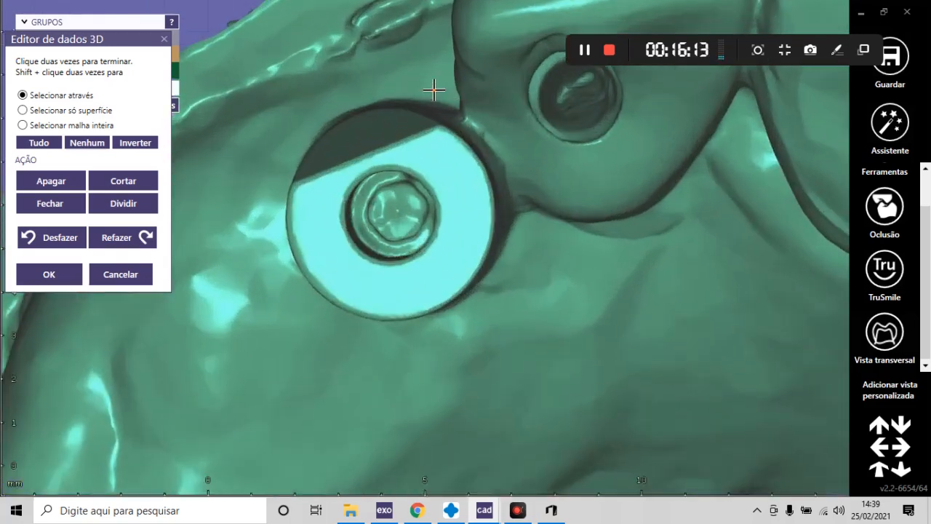
pyautogui.moveTo(445, 102)
pyautogui.mouseDown()
pyautogui.moveTo(503, 153)
pyautogui.moveTo(515, 230)
pyautogui.mouseUp()
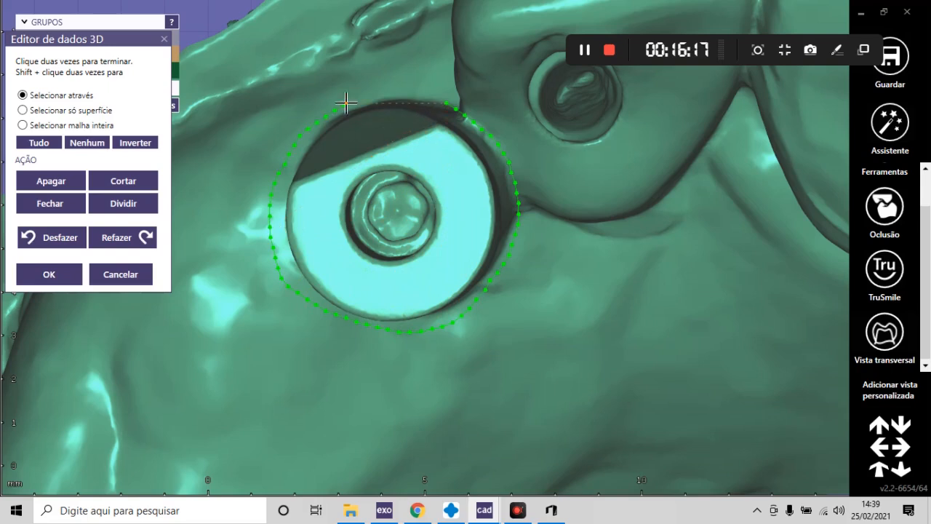
pyautogui.doubleClick(446, 110)
# - Check the marked areas on both scanbodies and around their bases from the buccal side and from beneath
pyautogui.scroll(-5, 449, 118)
pyautogui.moveTo(451, 138)
pyautogui.mouseDown(button='right')
pyautogui.moveTo(497, 194)
pyautogui.moveTo(588, 223)
pyautogui.moveTo(523, 224)
pyautogui.mouseUp(button='right')
pyautogui.scroll(5, 536, 204)
pyautogui.scroll(-8, 514, 208)
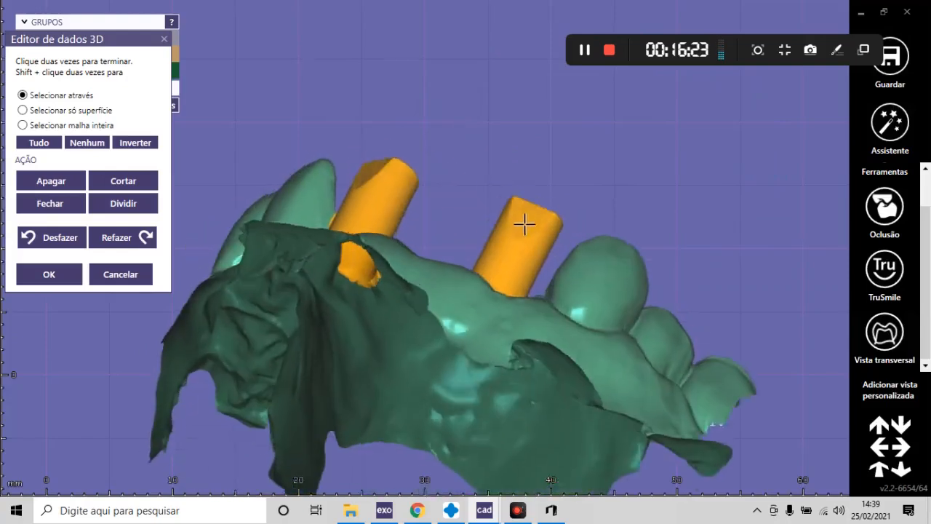
pyautogui.scroll(-5, 477, 150)
pyautogui.moveTo(476, 147); pyautogui.dragTo(512, 204, button='right')
pyautogui.scroll(4, 513, 205)
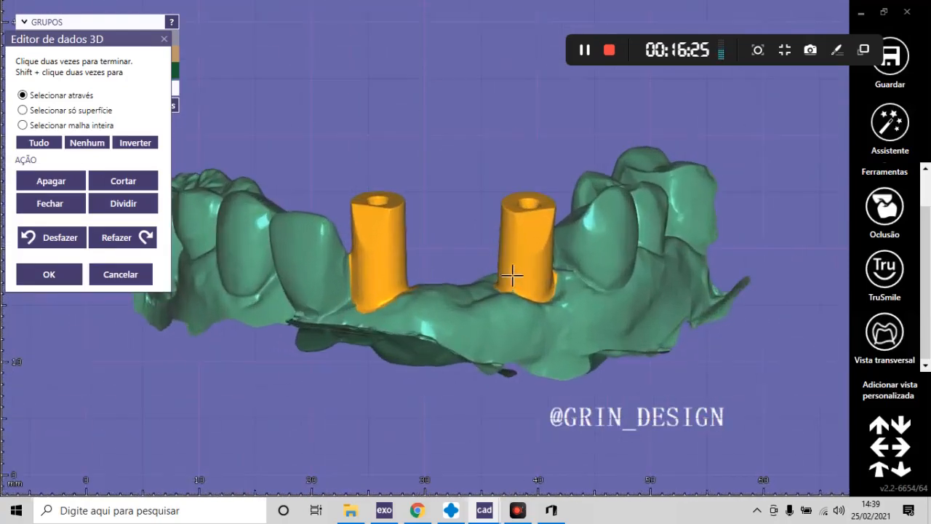
pyautogui.scroll(4, 337, 232)
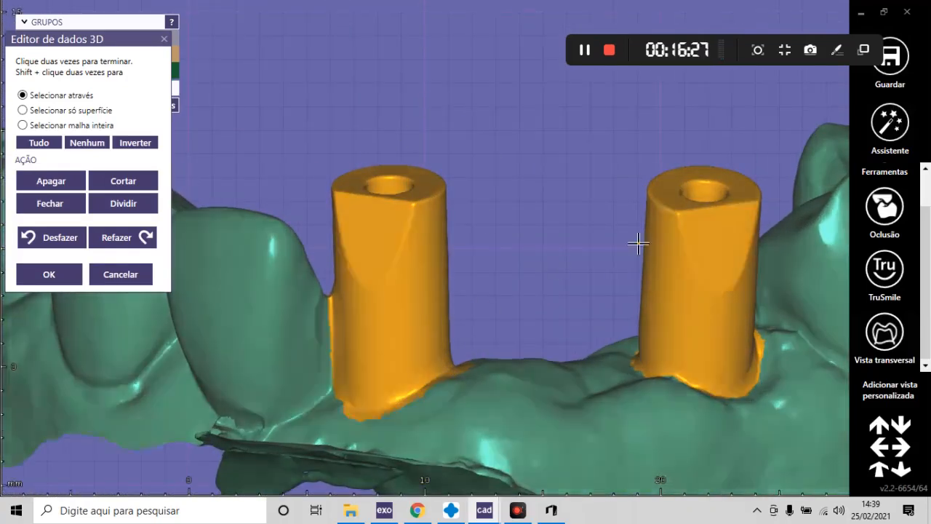
pyautogui.scroll(-6, 545, 266)
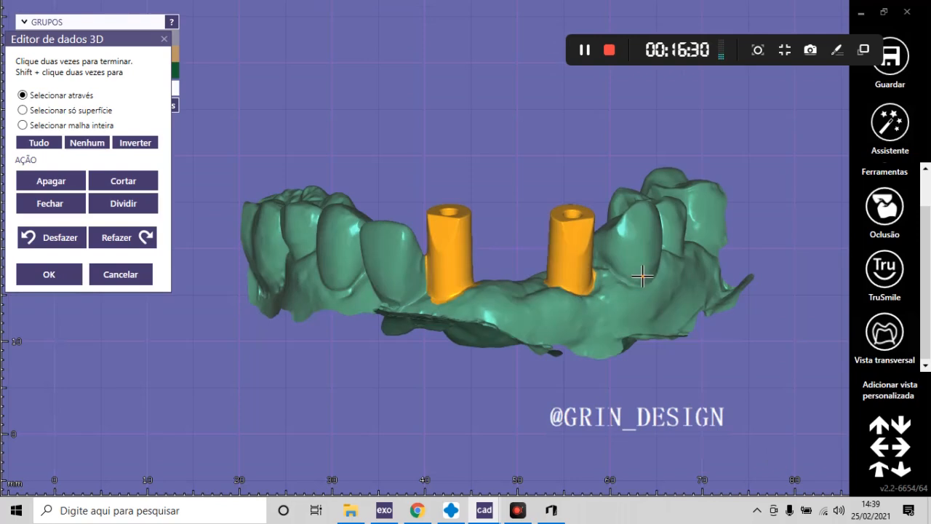
pyautogui.moveTo(661, 276); pyautogui.dragTo(624, 264, button='right')
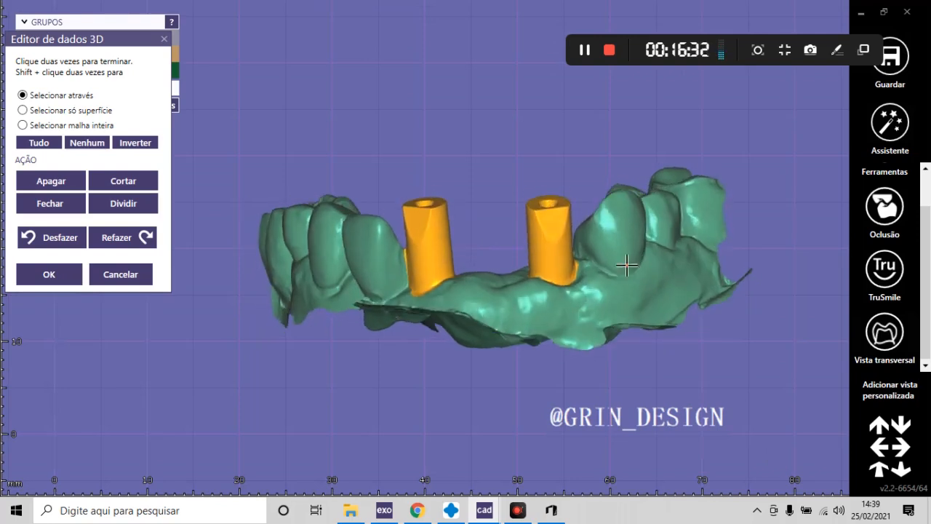
# - Inspect the flat faces of both scanbodies and the selection border around their bases from the buccal, palatal and occlusal sides
pyautogui.scroll(6, 601, 233)
pyautogui.scroll(1, 562, 231)
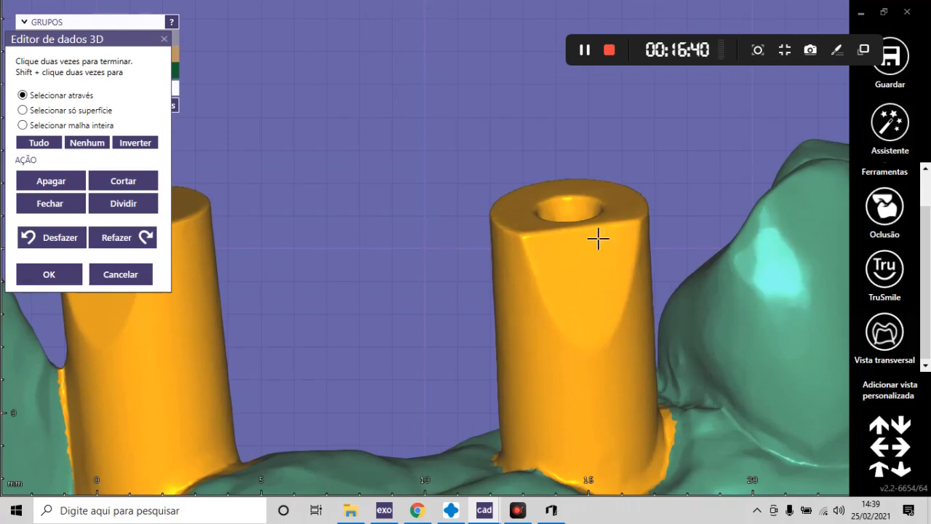
pyautogui.moveTo(612, 275); pyautogui.dragTo(608, 270, button='right')
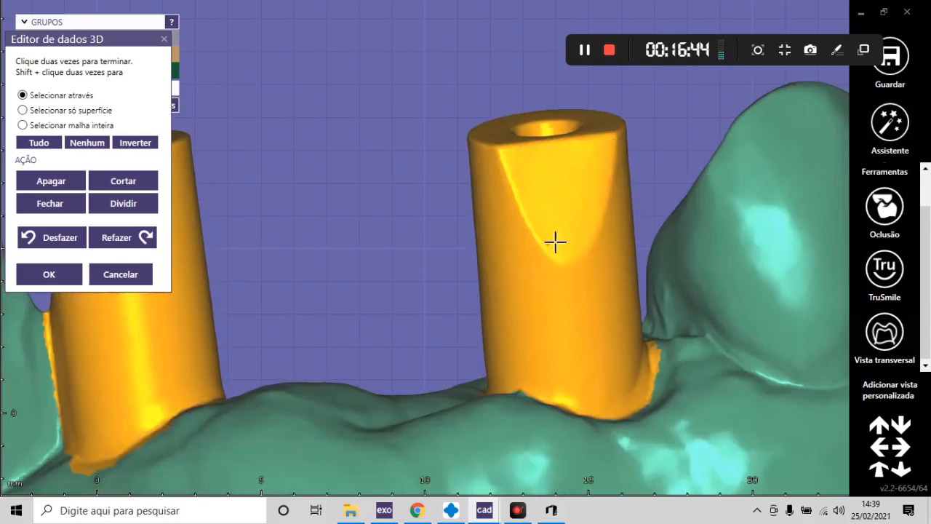
pyautogui.scroll(-5, 540, 219)
pyautogui.moveTo(426, 233); pyautogui.dragTo(480, 288, button='right')
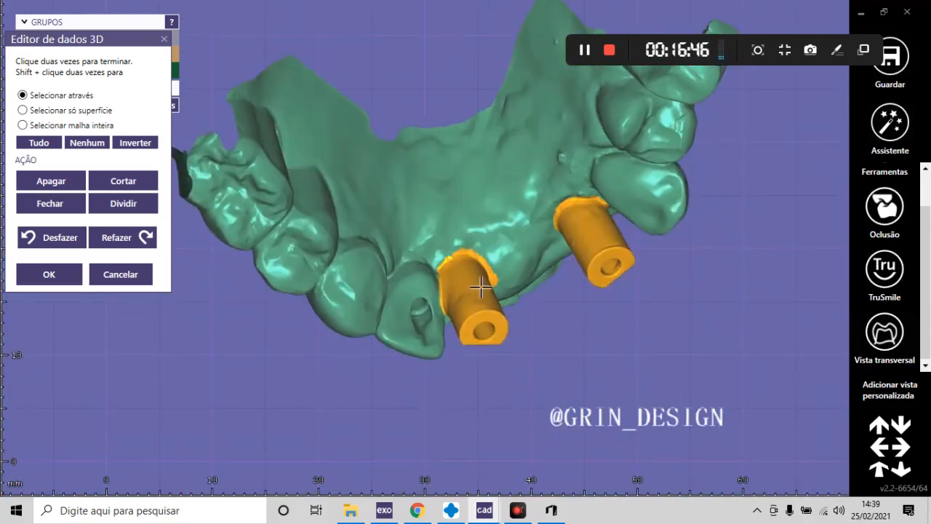
pyautogui.scroll(5, 480, 287)
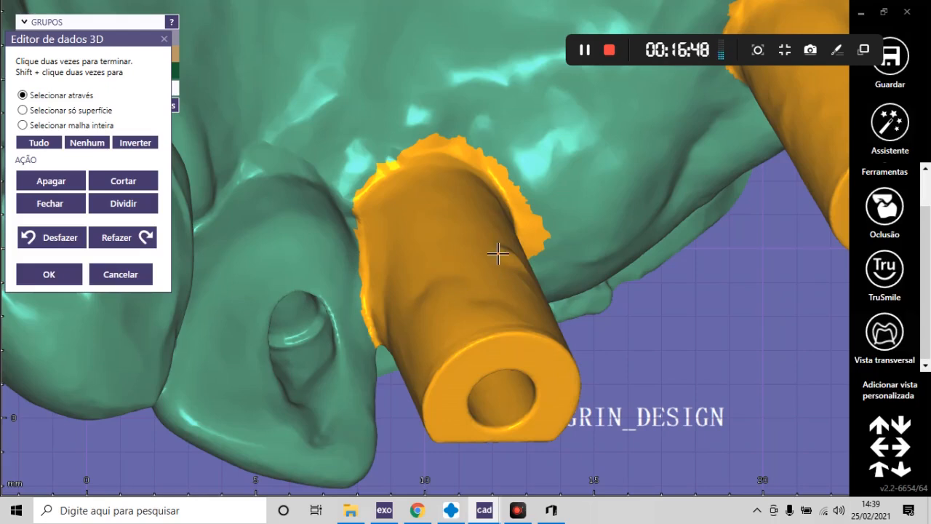
pyautogui.scroll(-2, 436, 315)
pyautogui.scroll(5, 407, 332)
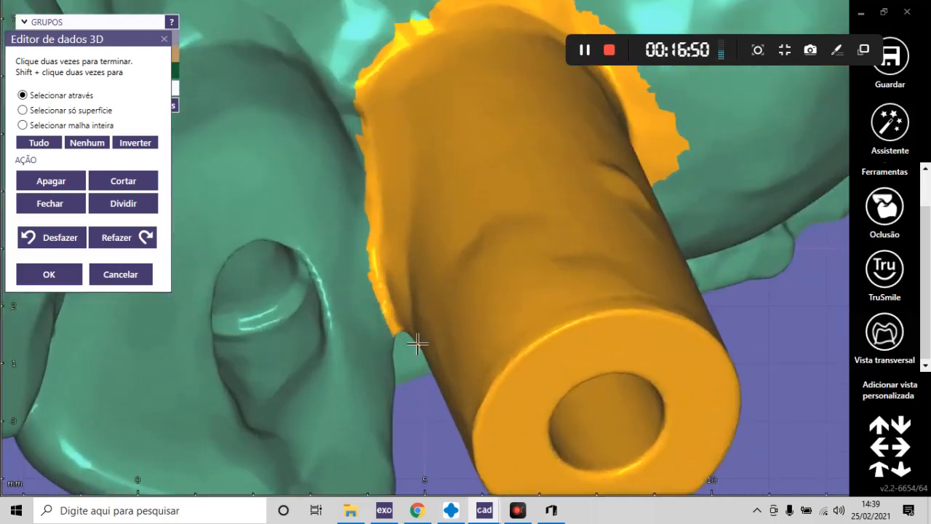
pyautogui.scroll(-5, 417, 257)
pyautogui.moveTo(439, 277); pyautogui.dragTo(442, 196, button='right')
pyautogui.scroll(-6, 458, 280)
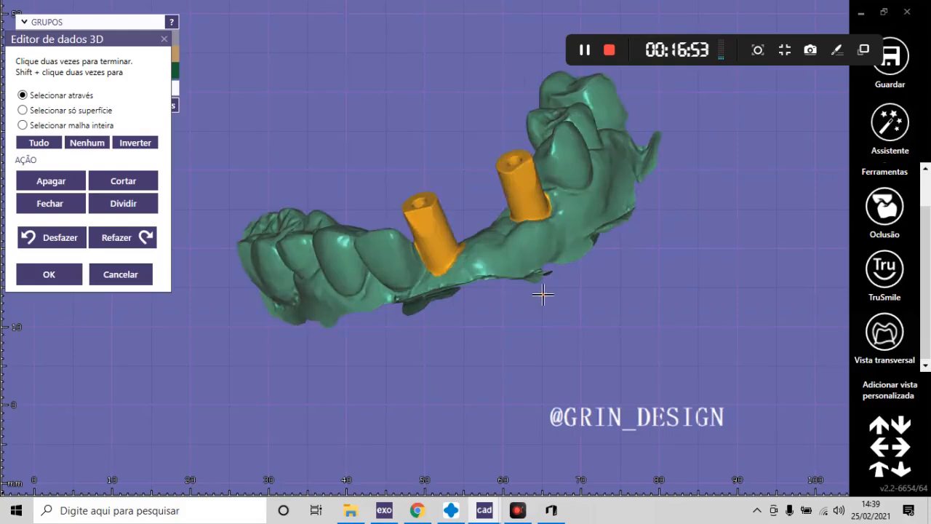
pyautogui.moveTo(543, 295)
pyautogui.mouseDown(button='right')
pyautogui.moveTo(551, 304)
pyautogui.moveTo(540, 290)
pyautogui.mouseUp(button='right')
pyautogui.scroll(6, 358, 241)
pyautogui.moveTo(441, 305); pyautogui.dragTo(400, 320, button='right')
pyautogui.scroll(-4, 397, 324)
pyautogui.moveTo(509, 309); pyautogui.dragTo(467, 303, button='right')
pyautogui.scroll(3, 405, 312)
pyautogui.scroll(1, 405, 312)
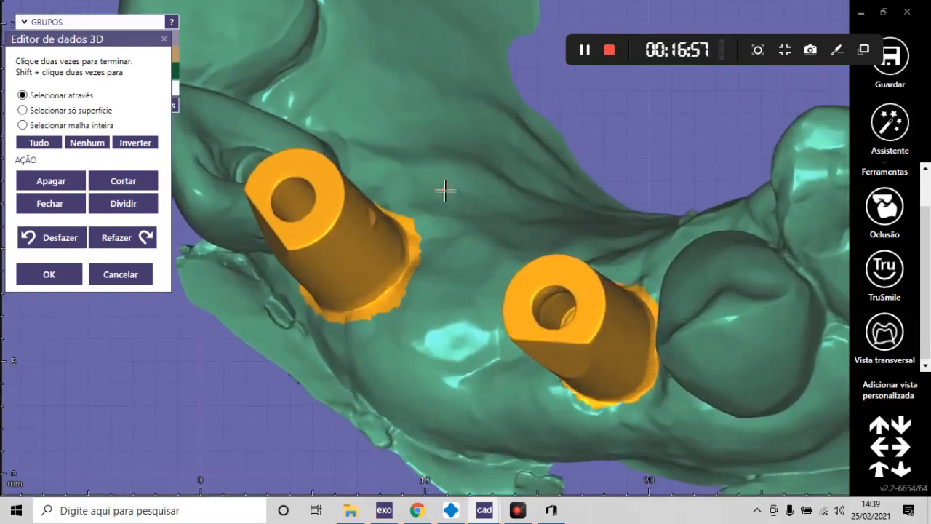
# - Try to add a strip along the base of the scanbody beside the perforated tooth to the selection
pyautogui.scroll(2, 383, 314)
pyautogui.click(310, 325)
pyautogui.doubleClick(353, 312)
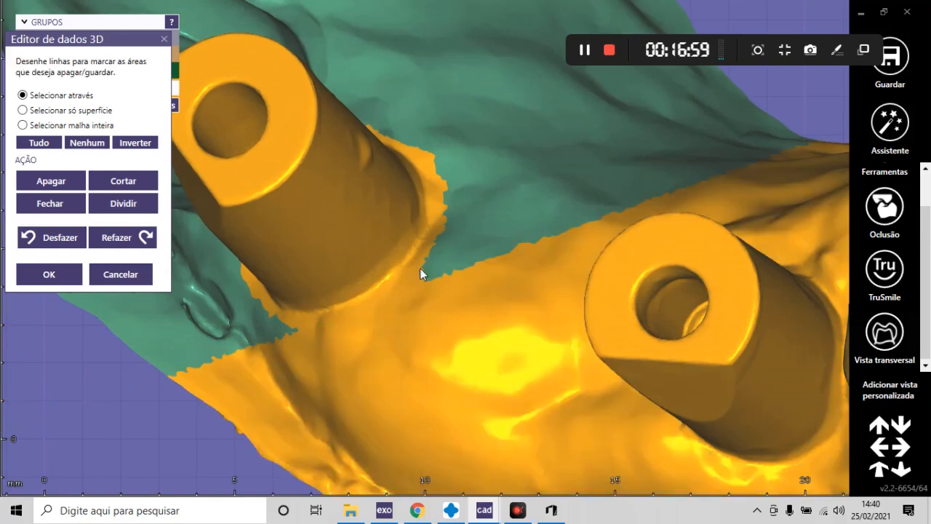
# - Clear the entire selection on the locator mesh
pyautogui.scroll(-4, 422, 271)
pyautogui.moveTo(421, 271); pyautogui.dragTo(456, 264, button='right')
pyautogui.moveTo(461, 294); pyautogui.dragTo(465, 294, button='right')
pyautogui.click(89, 145)
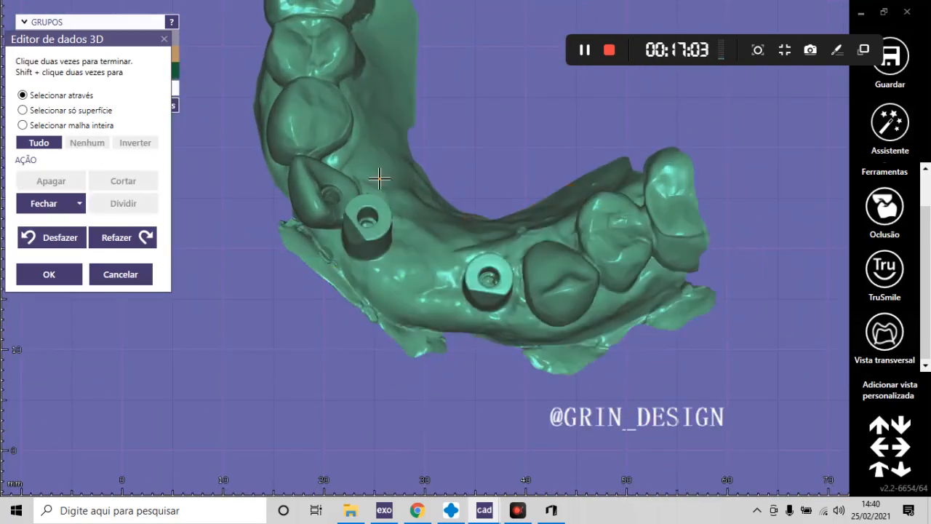
# - From the occlusal view, outline the scanbody farther from the perforated tooth closely around its base and select it through the mesh
pyautogui.scroll(5, 489, 305)
pyautogui.moveTo(486, 277); pyautogui.dragTo(487, 280, button='right')
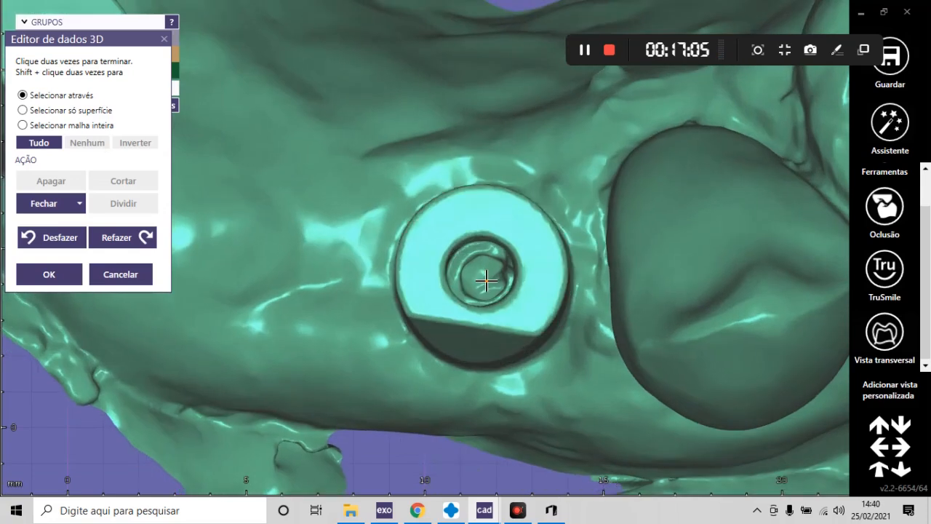
pyautogui.moveTo(399, 223)
pyautogui.mouseDown()
pyautogui.moveTo(409, 349)
pyautogui.moveTo(507, 386)
pyautogui.moveTo(562, 338)
pyautogui.moveTo(582, 270)
pyautogui.mouseUp()
pyautogui.moveTo(539, 201)
pyautogui.mouseDown()
pyautogui.moveTo(475, 176)
pyautogui.moveTo(398, 225)
pyautogui.mouseUp()
pyautogui.doubleClick(398, 225)
pyautogui.scroll(-5, 512, 285)
# - Outline the scanbody beside the perforated tooth from the occlusal view and add it to the through-selection
pyautogui.scroll(-3, 512, 285)
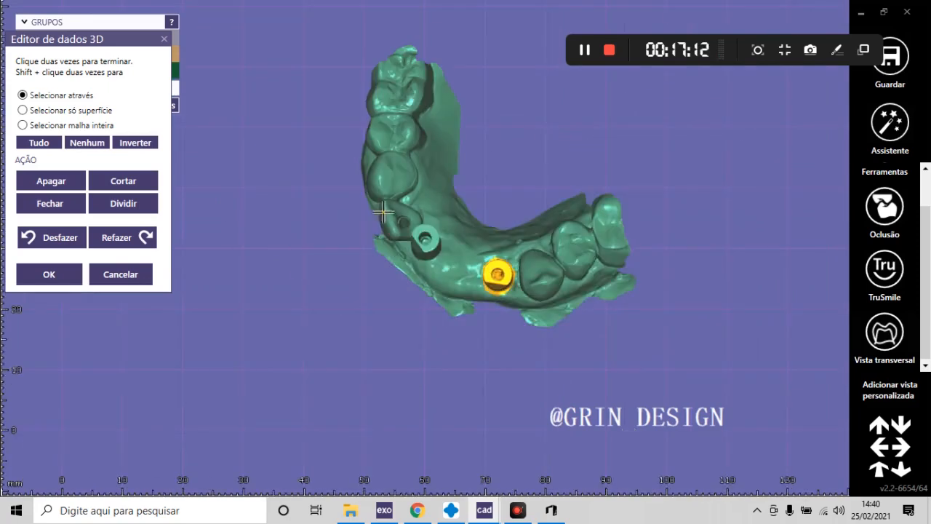
pyautogui.scroll(8, 437, 218)
pyautogui.scroll(3, 396, 273)
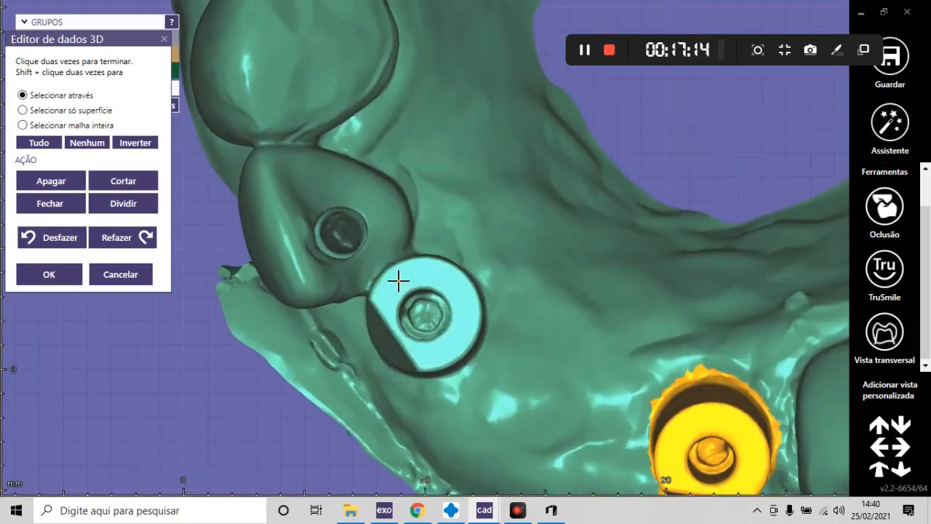
pyautogui.moveTo(373, 266)
pyautogui.mouseDown()
pyautogui.moveTo(346, 306)
pyautogui.moveTo(355, 381)
pyautogui.moveTo(399, 419)
pyautogui.moveTo(463, 420)
pyautogui.moveTo(501, 386)
pyautogui.moveTo(514, 332)
pyautogui.moveTo(490, 270)
pyautogui.moveTo(444, 250)
pyautogui.mouseUp()
pyautogui.doubleClick(377, 264)
# - Crop the locator mesh down to the two selected scanbodies
pyautogui.scroll(-5, 414, 301)
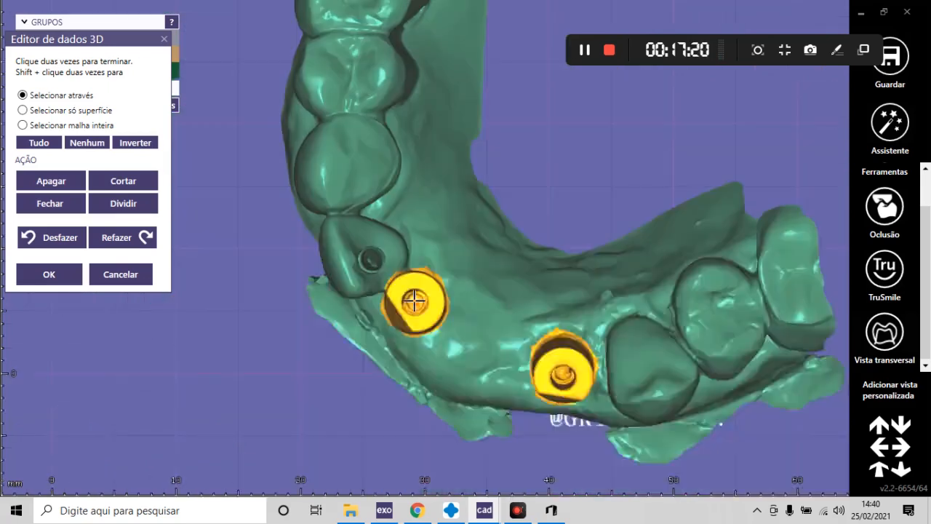
pyautogui.moveTo(413, 301); pyautogui.dragTo(260, 304, button='right')
pyautogui.click(130, 181)
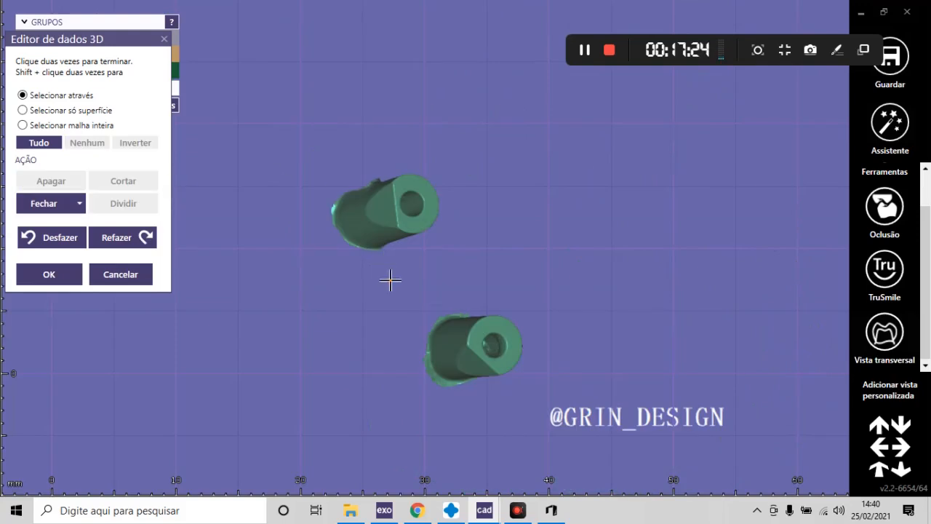
# - Show the jaw scan together with the cropped scanbodies to check their position, and accept the mesh edit
pyautogui.scroll(-5, 391, 280)
pyautogui.moveTo(121, 36); pyautogui.dragTo(128, 132)
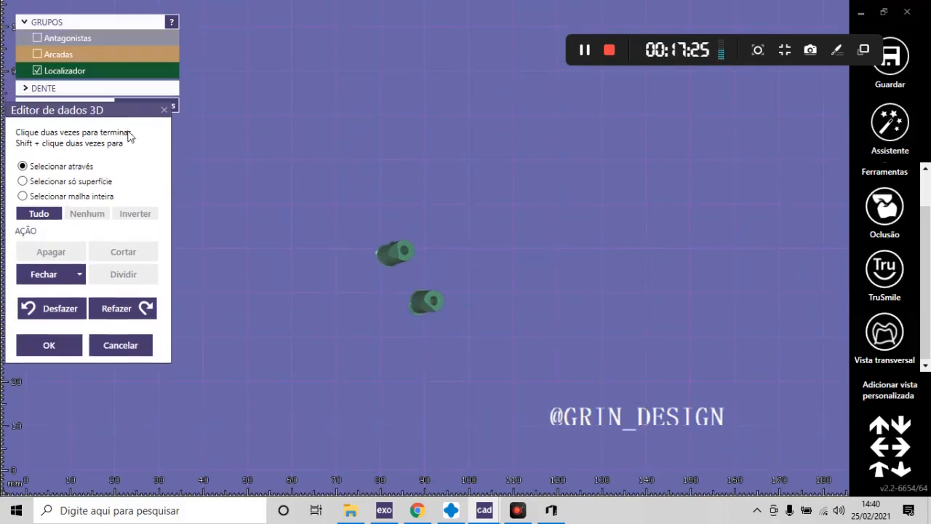
pyautogui.click(70, 57)
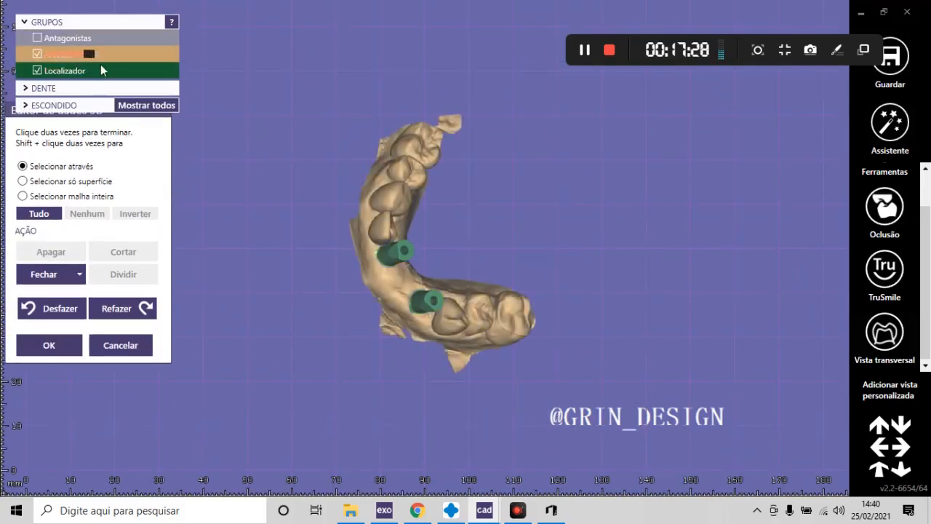
pyautogui.moveTo(449, 201); pyautogui.dragTo(502, 199, button='right')
pyautogui.scroll(5, 474, 275)
pyautogui.moveTo(475, 275); pyautogui.dragTo(505, 286, button='right')
pyautogui.scroll(-5, 518, 283)
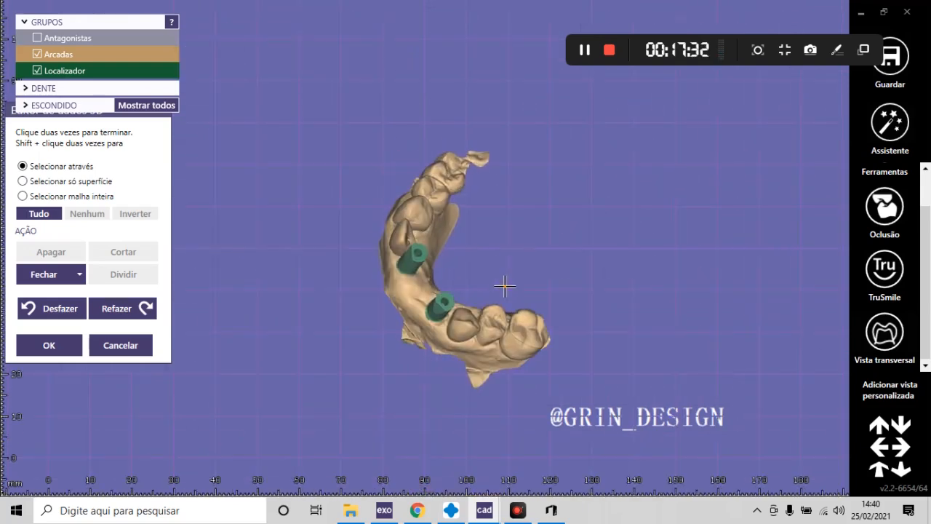
pyautogui.click(43, 346)
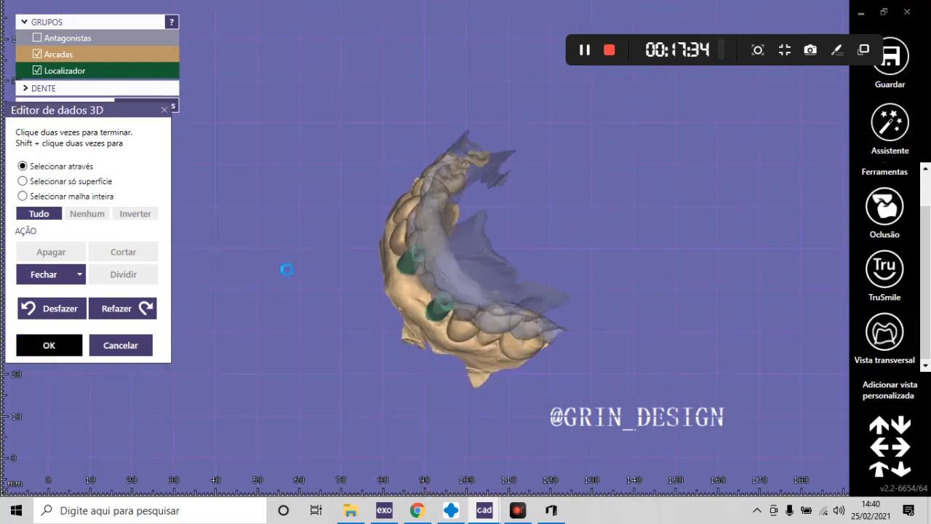
# - Return to the design wizard with the arch seen from the occlusal side
pyautogui.moveTo(517, 202); pyautogui.dragTo(509, 295, button='right')
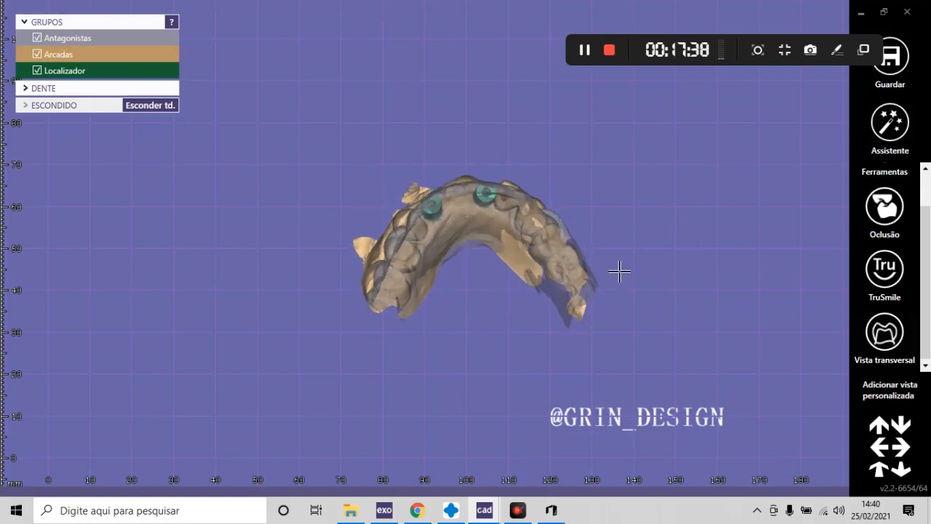
pyautogui.click(889, 124)
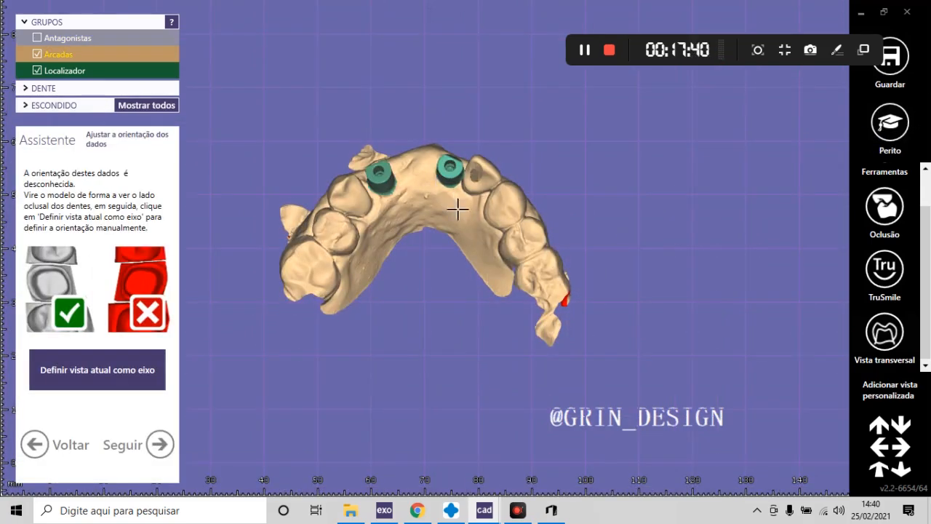
pyautogui.moveTo(458, 209); pyautogui.dragTo(462, 216, button='right')
# - Toggle the visibility of the jaw scan and the locator to compare the two meshes
pyautogui.click(37, 57)
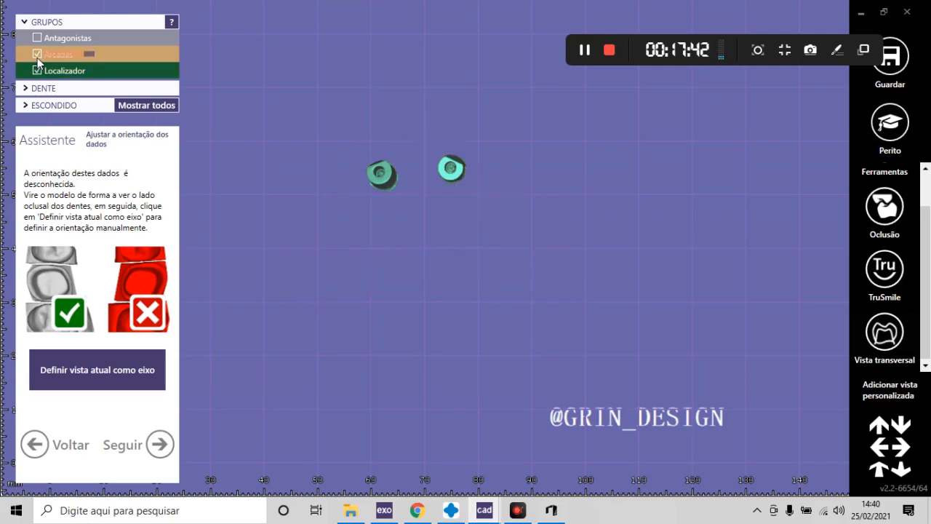
pyautogui.click(37, 55)
pyautogui.click(36, 57)
pyautogui.click(36, 59)
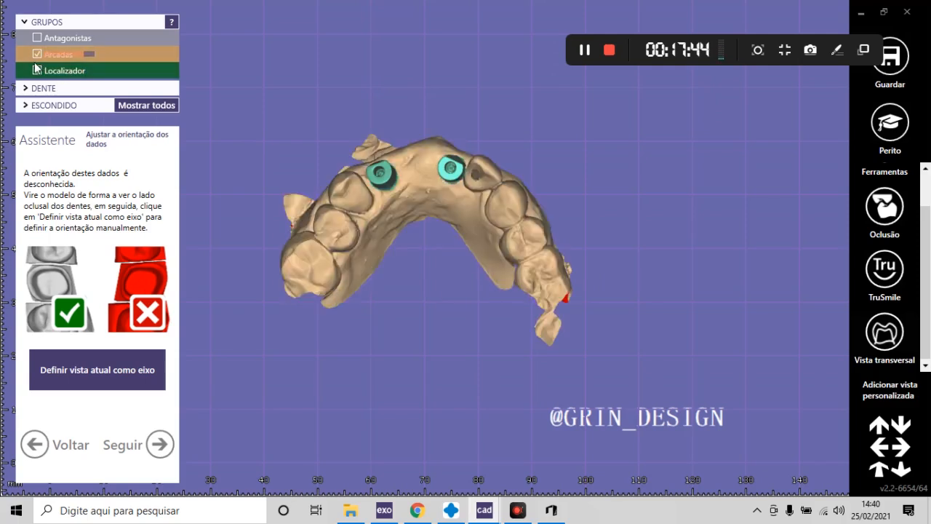
pyautogui.click(37, 70)
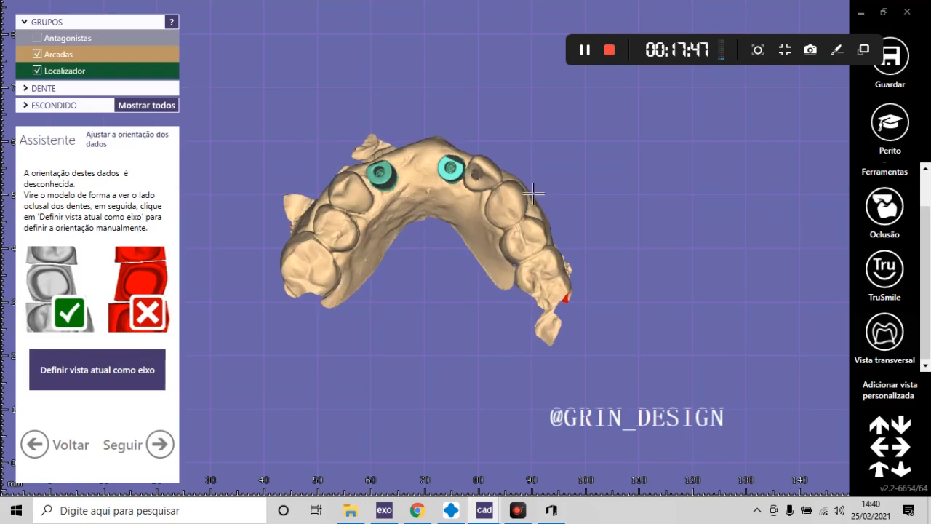
# - Align the arch to a straight occlusal view, define the current view as the axis, and accept the data orientation
pyautogui.moveTo(536, 193); pyautogui.dragTo(463, 209, button='right')
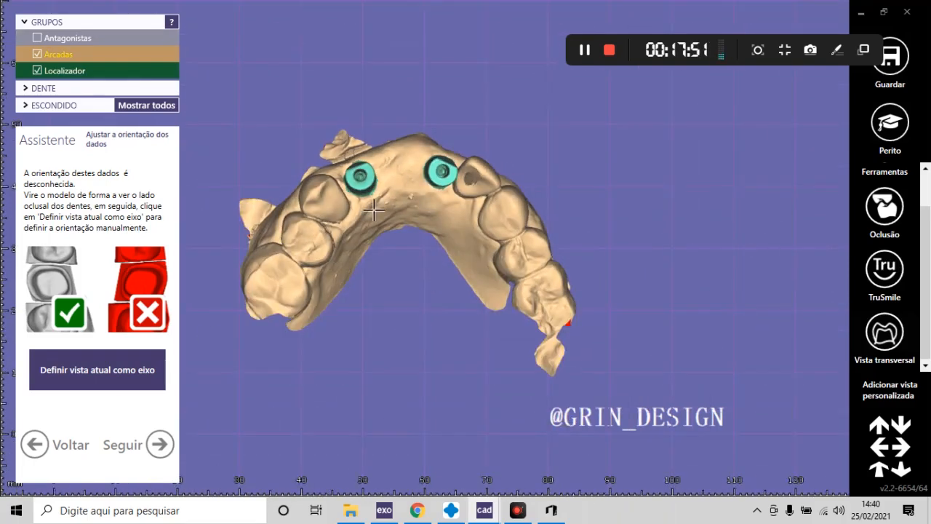
pyautogui.click(67, 372)
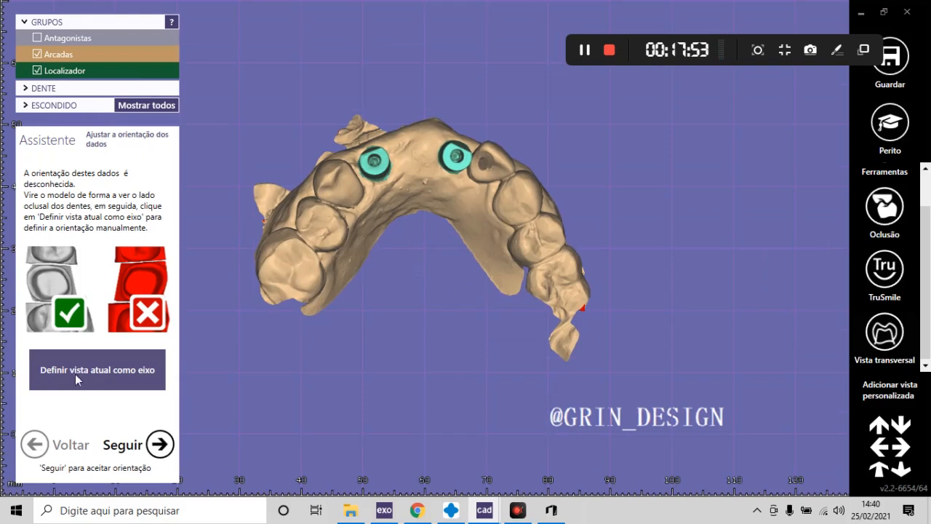
pyautogui.moveTo(407, 216); pyautogui.dragTo(403, 213, button='right')
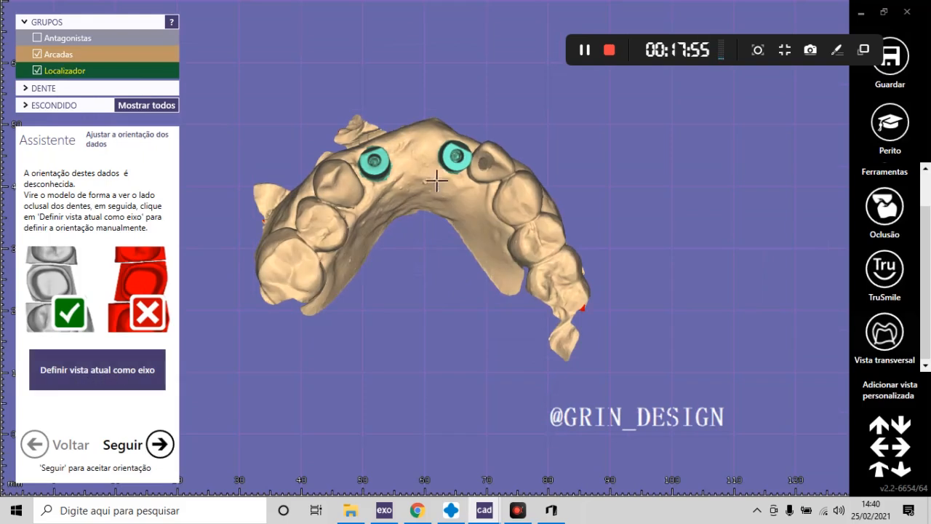
pyautogui.moveTo(434, 183); pyautogui.dragTo(431, 183, button='right')
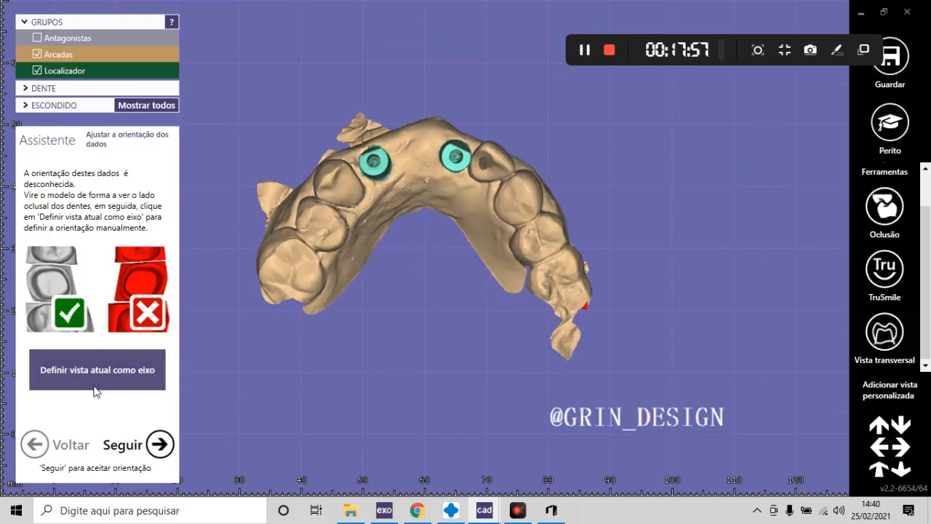
pyautogui.click(71, 380)
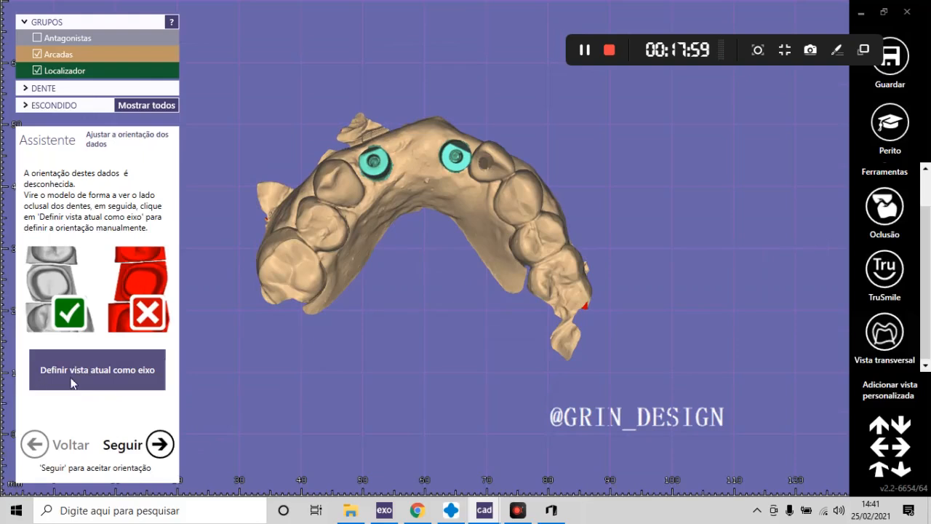
pyautogui.click(161, 445)
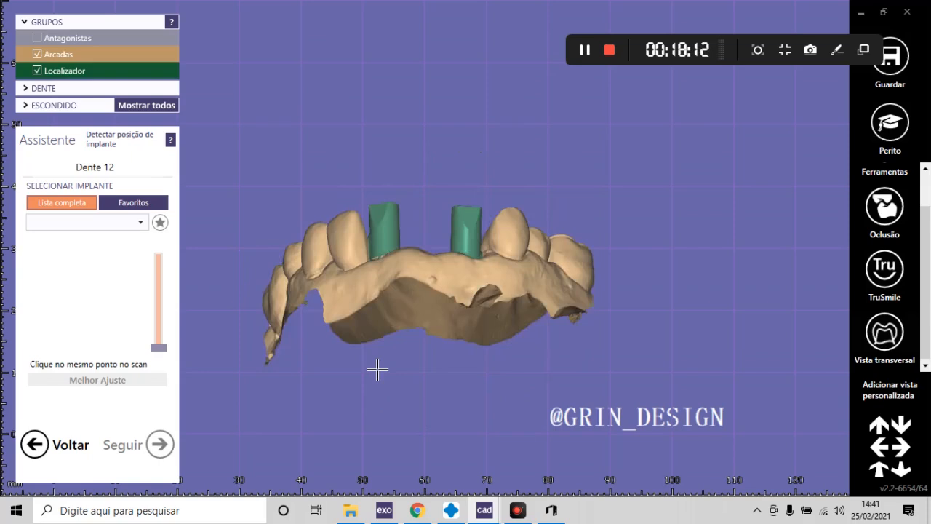
# - Examine both scanbodies on the jaw scan from the buccal side, comparing their shape and flat faces before choosing the implant for tooth 12
pyautogui.scroll(2, 393, 327)
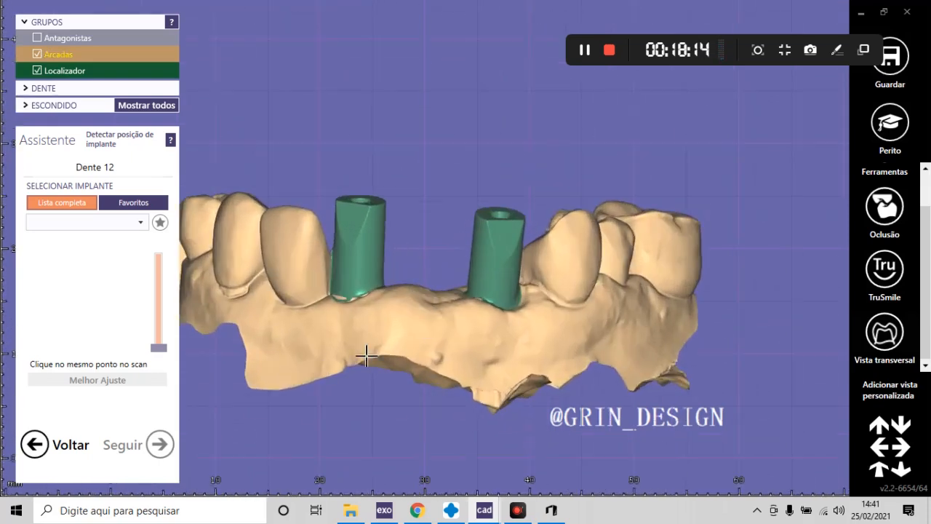
pyautogui.scroll(2, 415, 395)
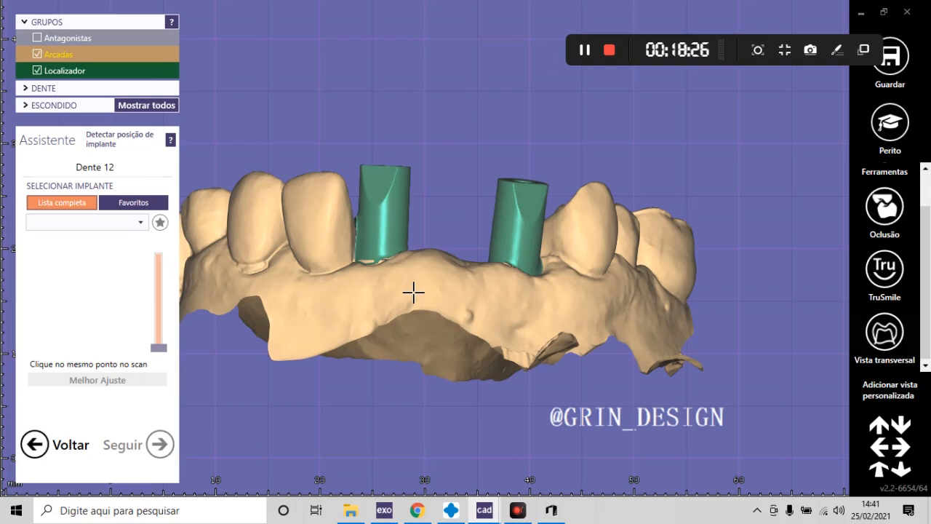
pyautogui.scroll(2, 369, 187)
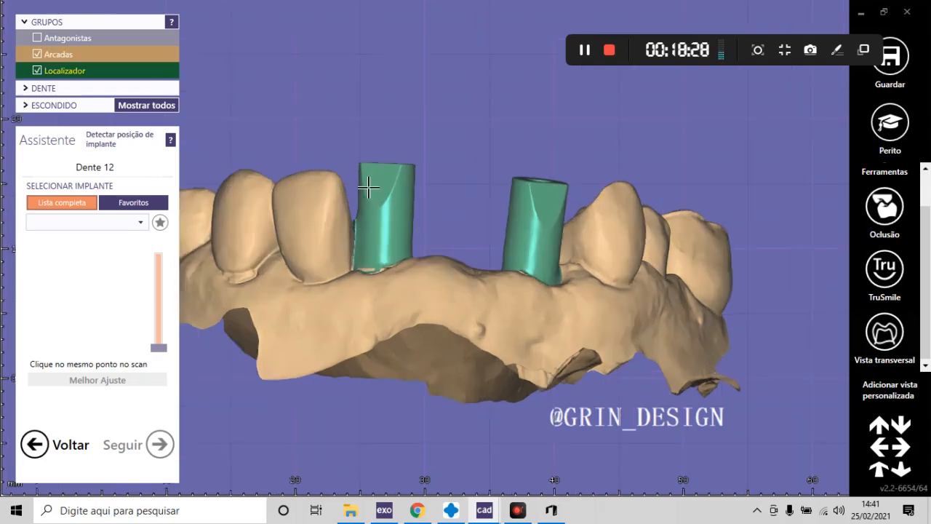
pyautogui.scroll(2, 369, 187)
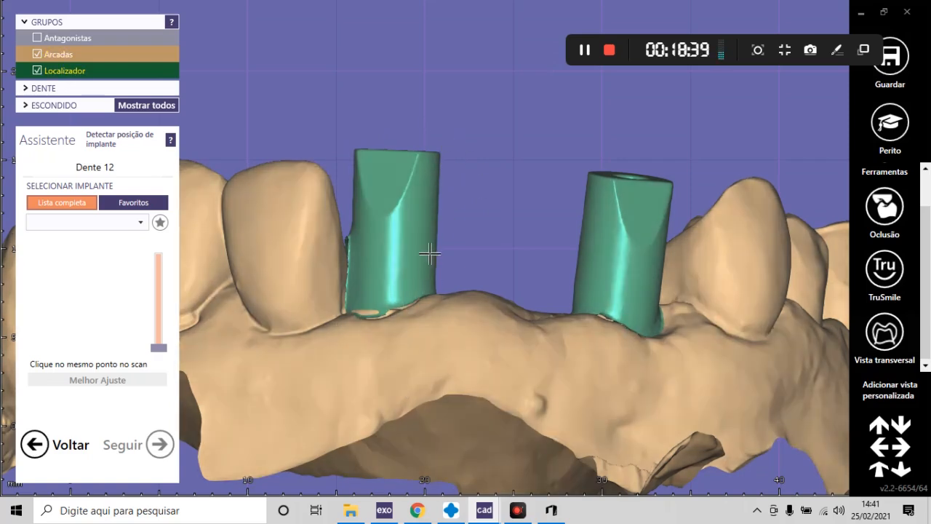
pyautogui.moveTo(459, 237); pyautogui.dragTo(488, 298, button='right')
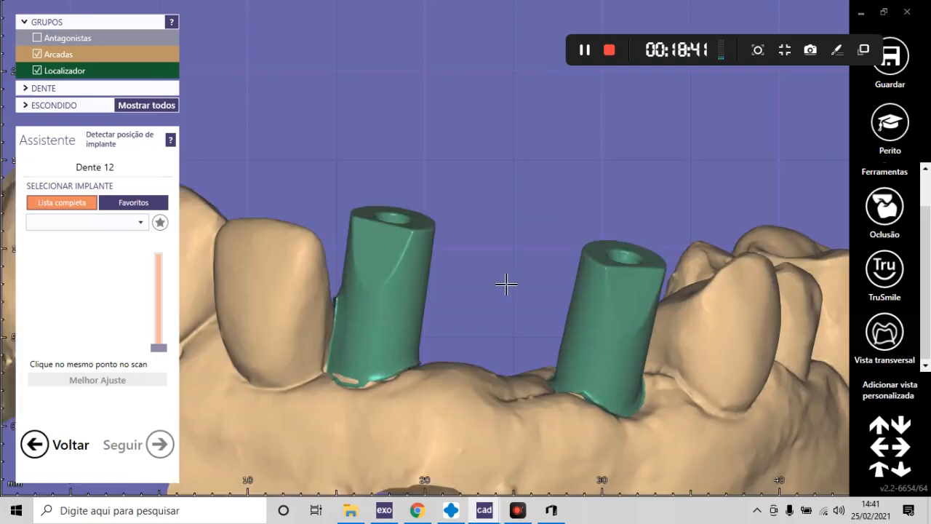
pyautogui.scroll(-5, 507, 284)
pyautogui.scroll(6, 426, 270)
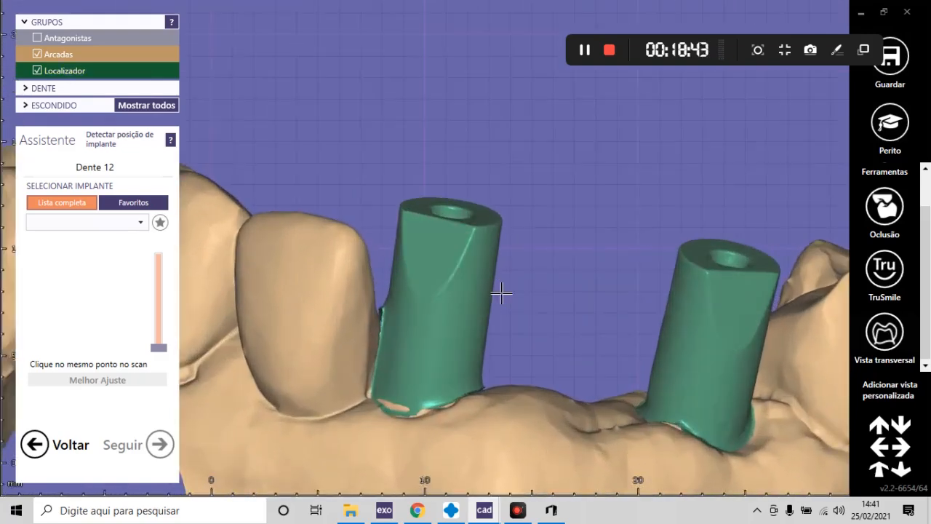
# - From the favourite implants, select the Neodent One Step hybrid Coping Mini Conical Abutment IO library for tooth 12
pyautogui.scroll(-5, 480, 272)
pyautogui.scroll(5, 497, 350)
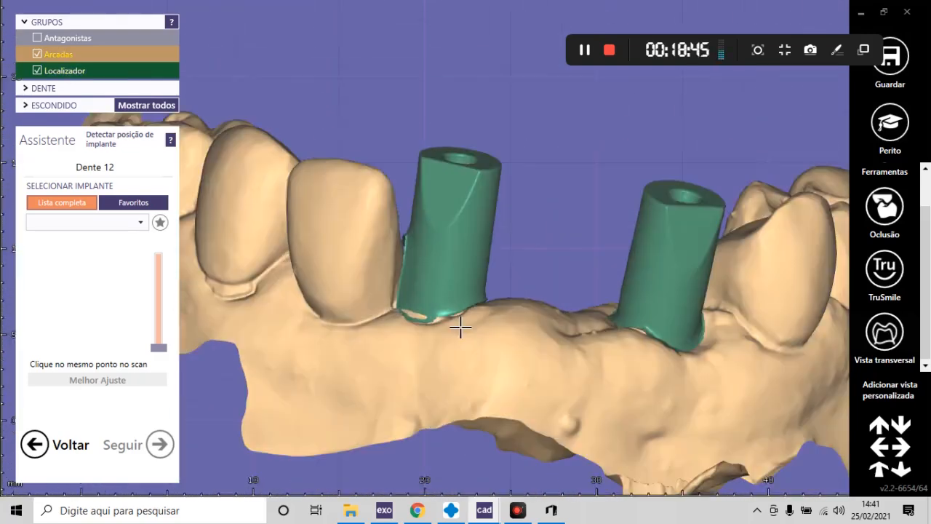
pyautogui.scroll(-4, 391, 315)
pyautogui.scroll(4, 418, 248)
pyautogui.scroll(2, 419, 248)
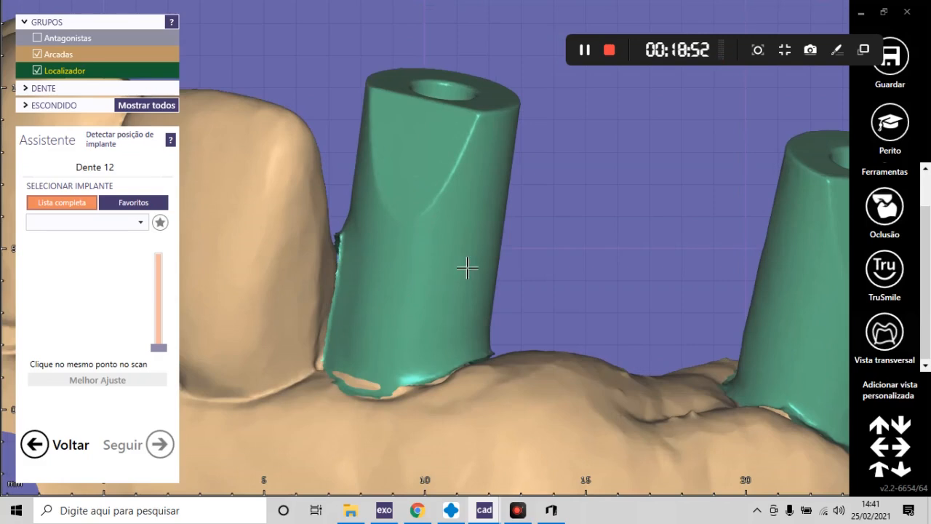
pyautogui.scroll(-3, 397, 231)
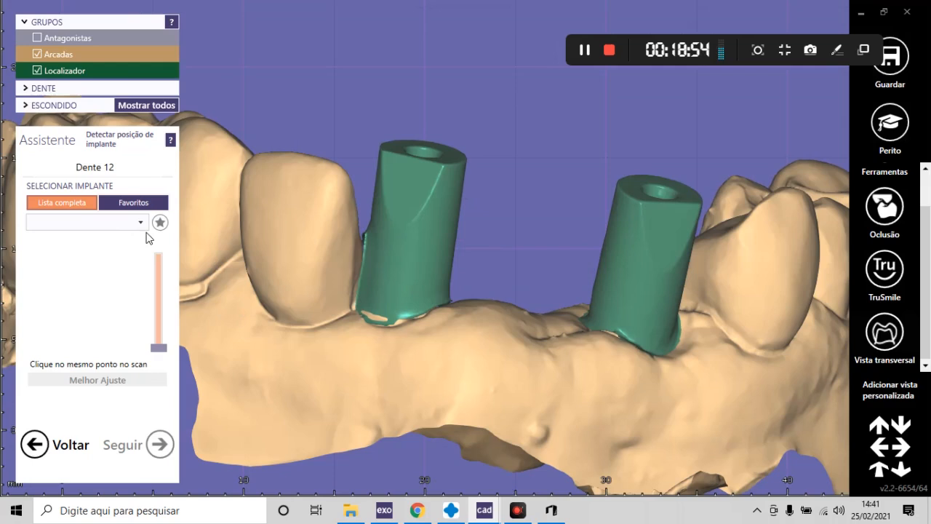
pyautogui.click(138, 207)
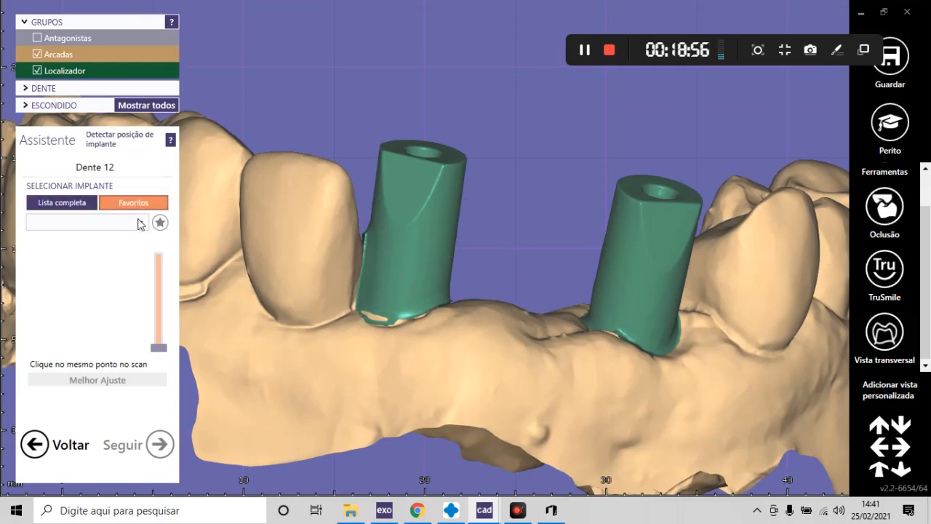
pyautogui.click(142, 223)
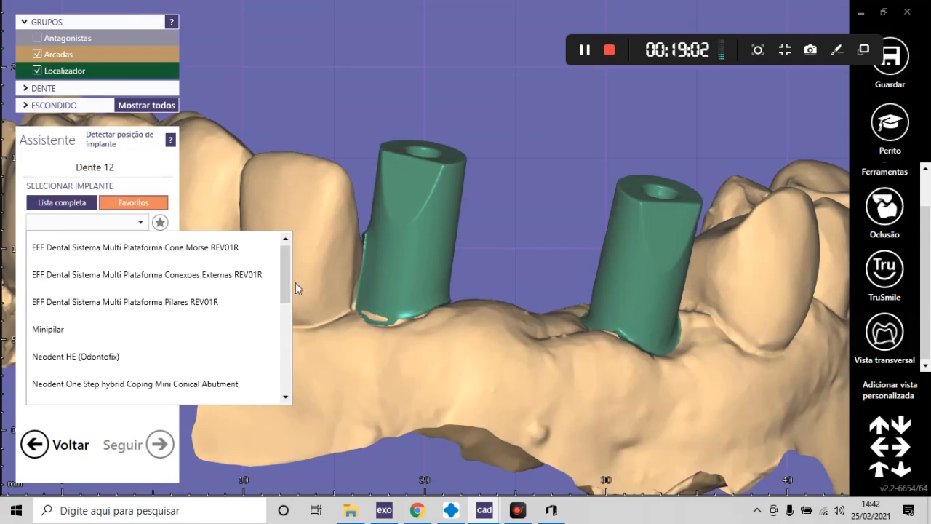
pyautogui.moveTo(284, 293); pyautogui.dragTo(284, 342)
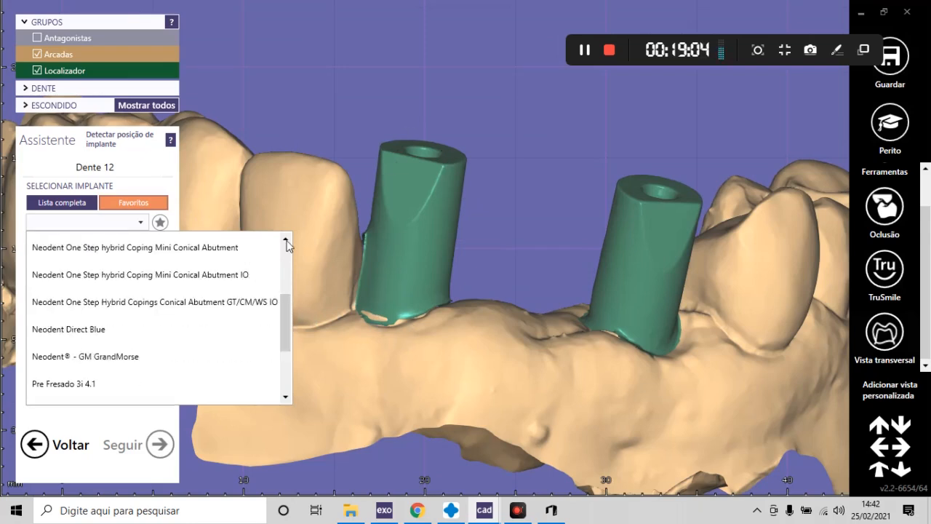
pyautogui.scroll(1, 133, 305)
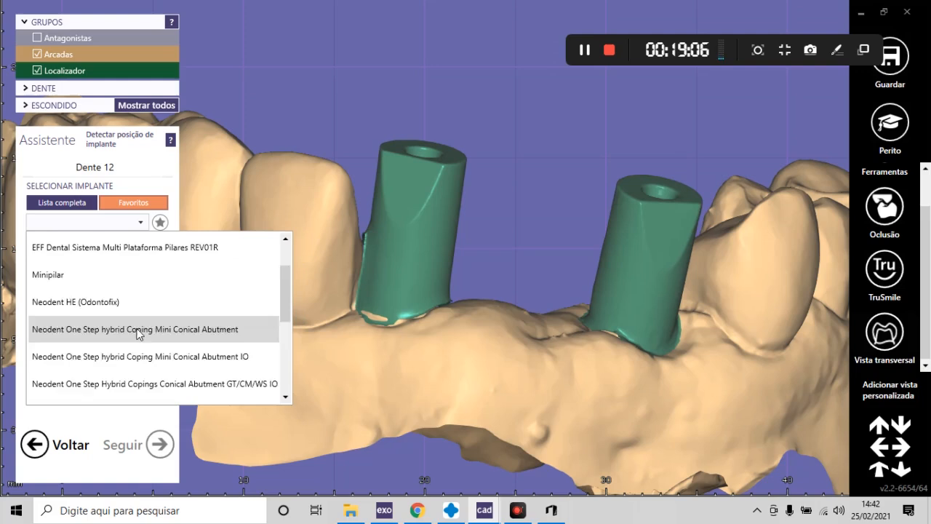
pyautogui.scroll(-1, 137, 320)
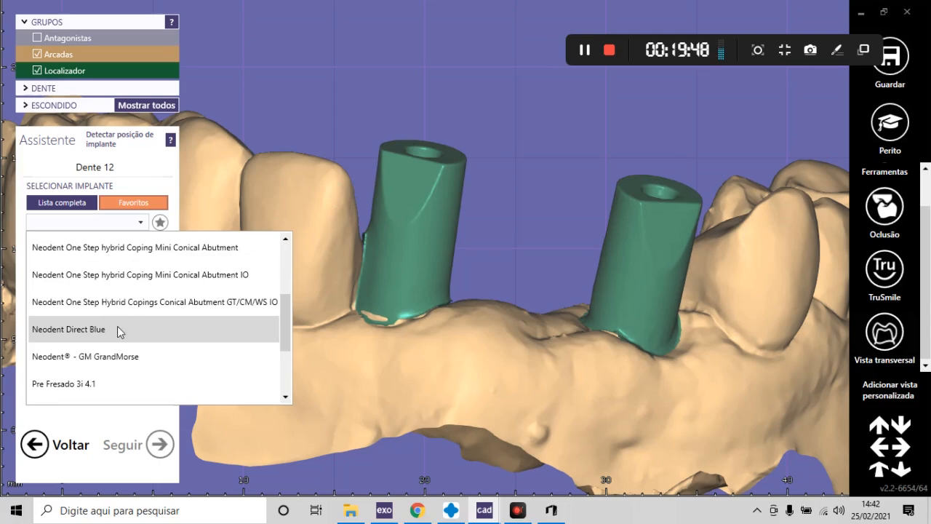
pyautogui.click(248, 276)
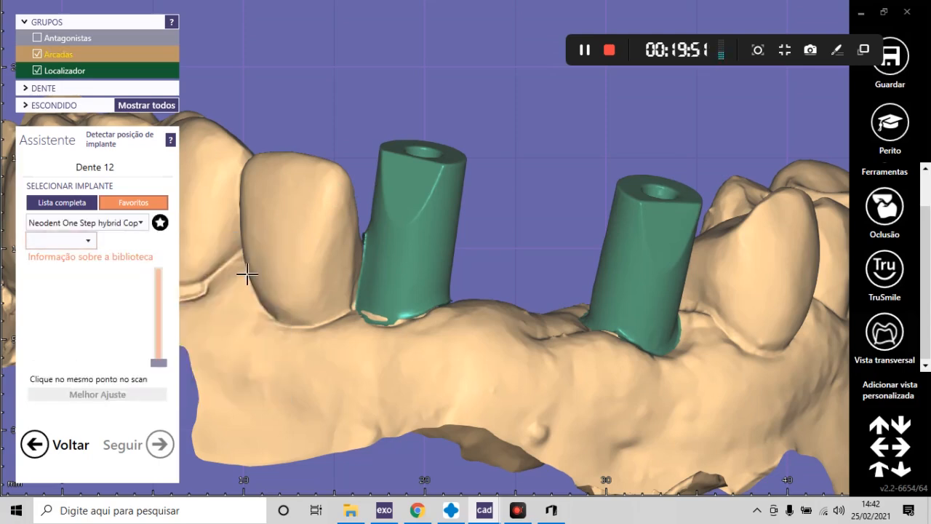
# - Choose the Mini Conical Abutment 4.1 type and accept using the uncertified implant library anyway
pyautogui.click(87, 242)
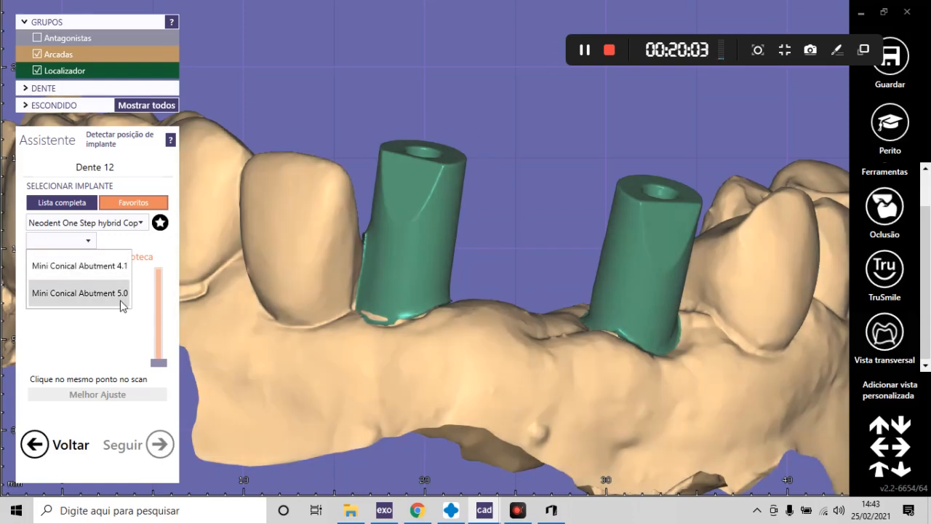
pyautogui.click(110, 267)
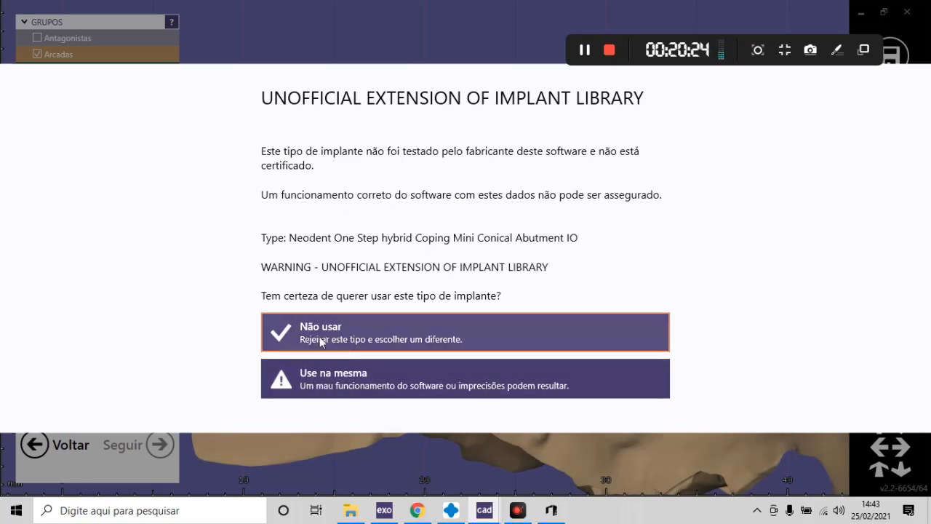
pyautogui.click(336, 388)
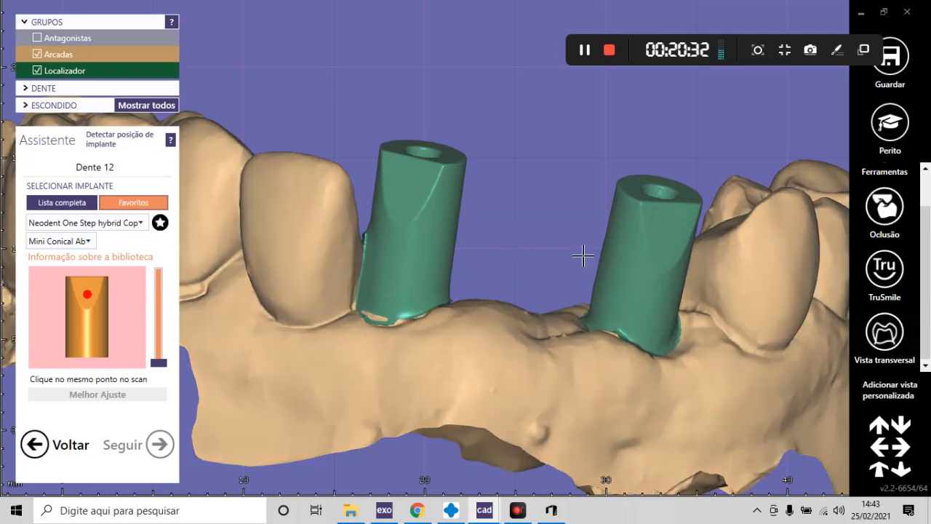
# - Compare the tooth 12 scanbody on the scan with the library preview, examining the flat face that carries the red reference point
pyautogui.moveTo(583, 255); pyautogui.dragTo(577, 254, button='right')
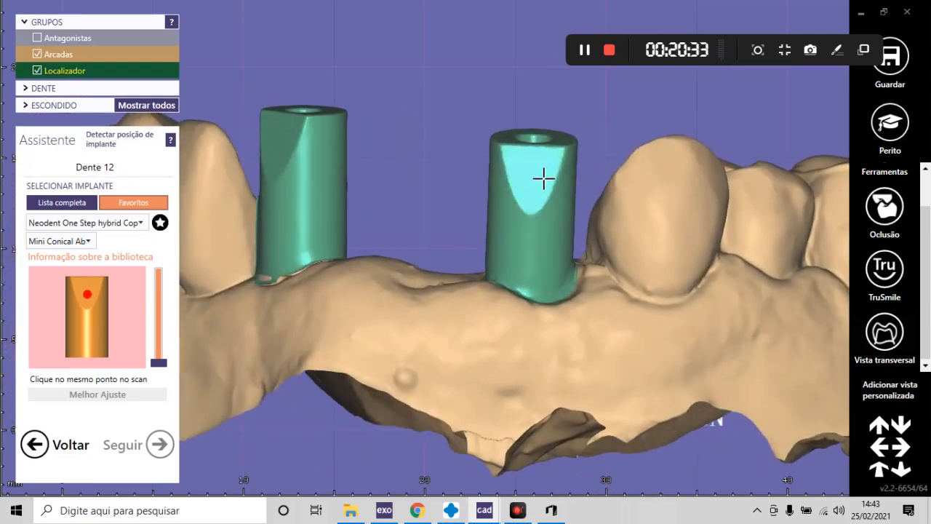
pyautogui.scroll(4, 558, 181)
pyautogui.scroll(-3, 429, 292)
pyautogui.scroll(-5, 451, 283)
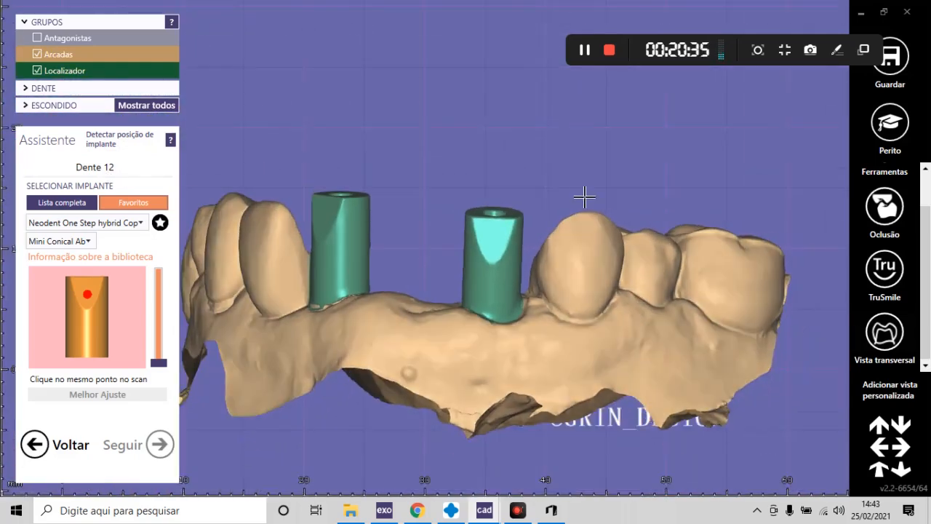
pyautogui.moveTo(584, 197); pyautogui.dragTo(306, 255, button='middle')
pyautogui.scroll(-2, 102, 346)
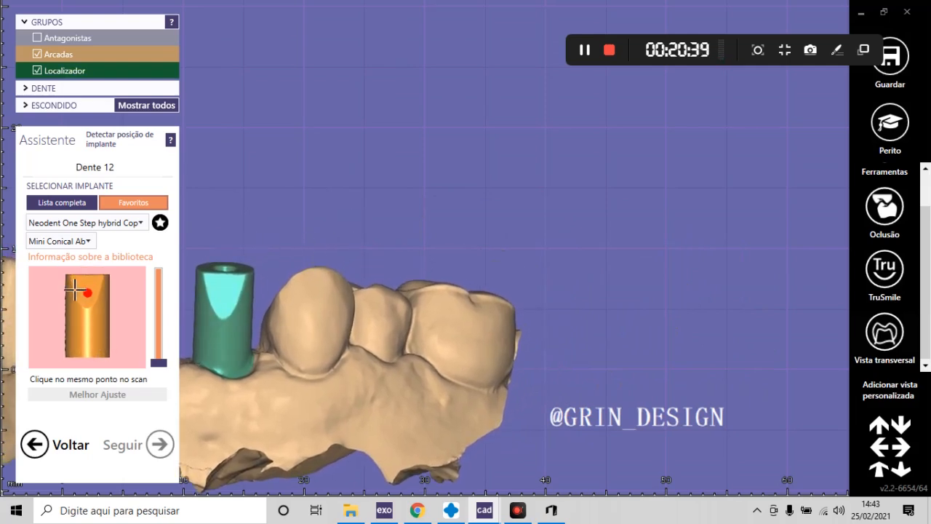
pyautogui.scroll(2, 77, 309)
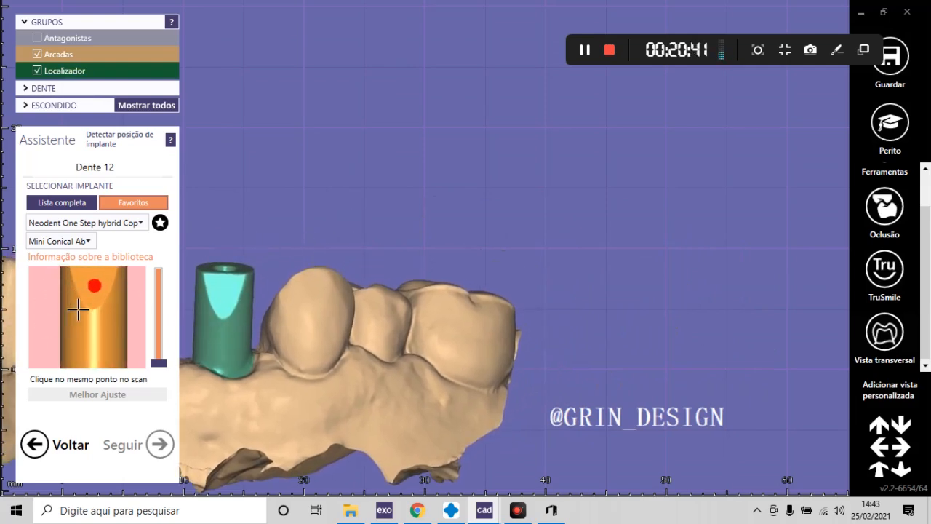
pyautogui.scroll(-2, 78, 311)
pyautogui.scroll(2, 81, 313)
pyautogui.scroll(-2, 82, 313)
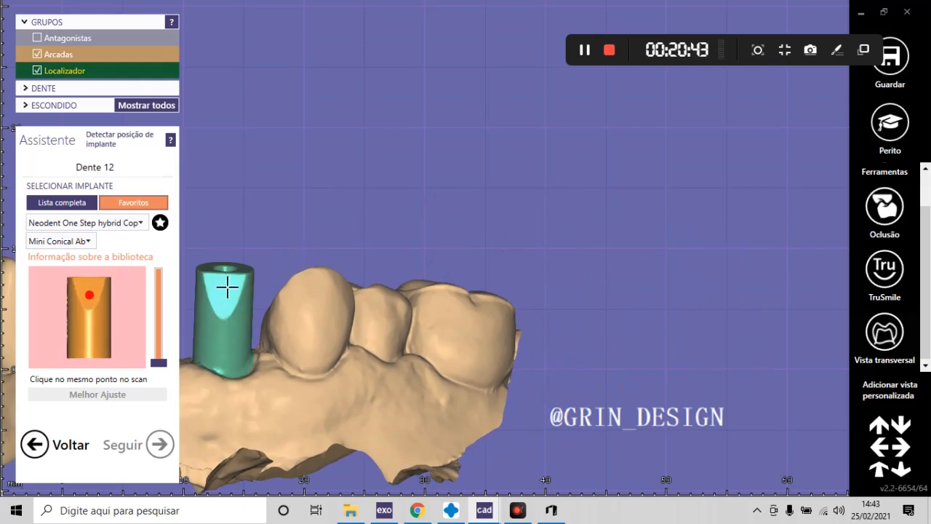
pyautogui.scroll(3, 227, 282)
pyautogui.scroll(-5, 295, 318)
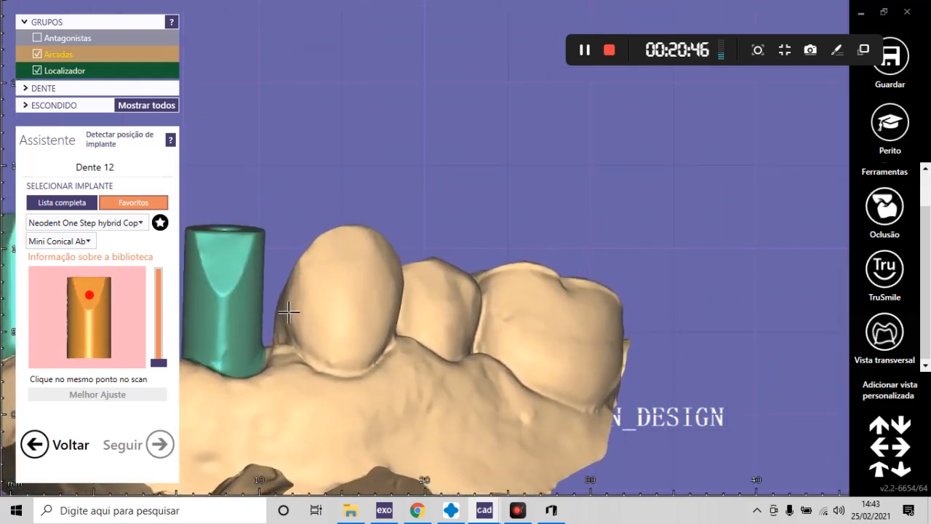
pyautogui.moveTo(313, 263); pyautogui.dragTo(291, 278, button='right')
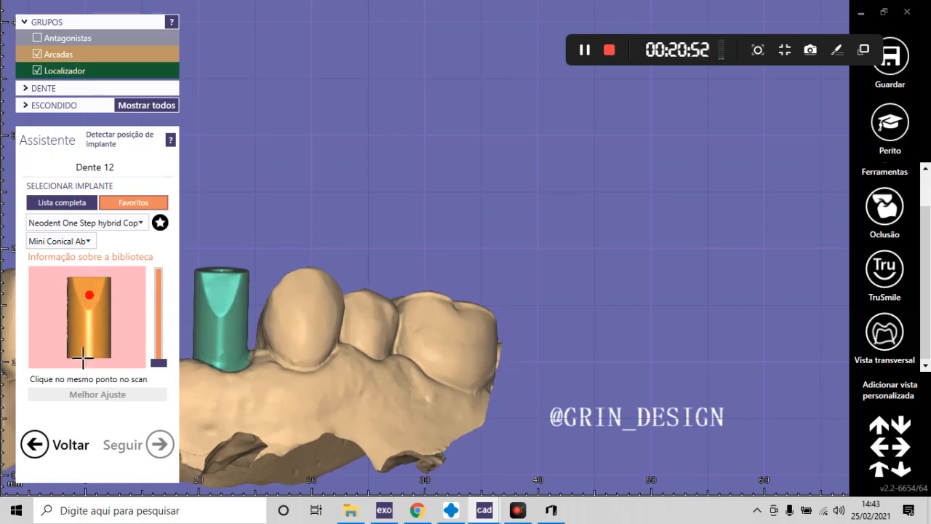
# - Mark the point on the tooth 12 scanbody's flat face that matches the red reference point of the library preview
pyautogui.scroll(2, 88, 297)
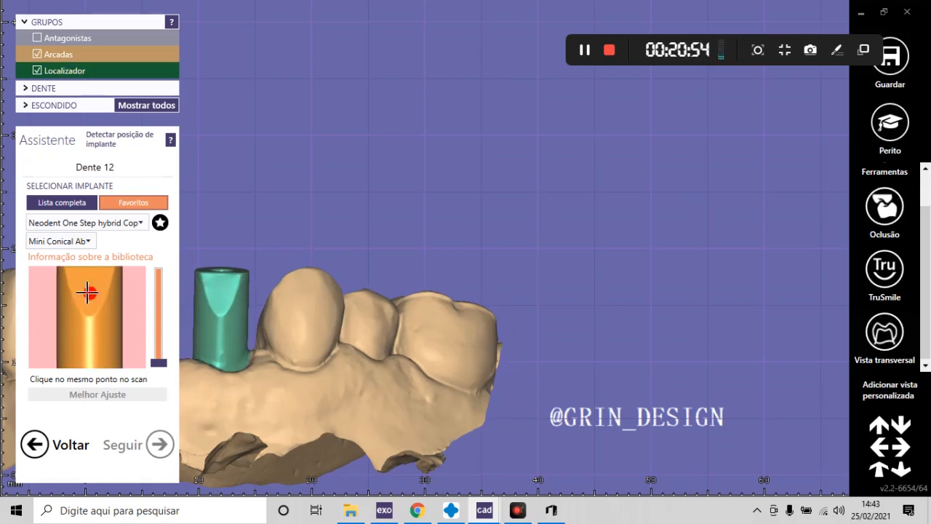
pyautogui.scroll(3, 216, 298)
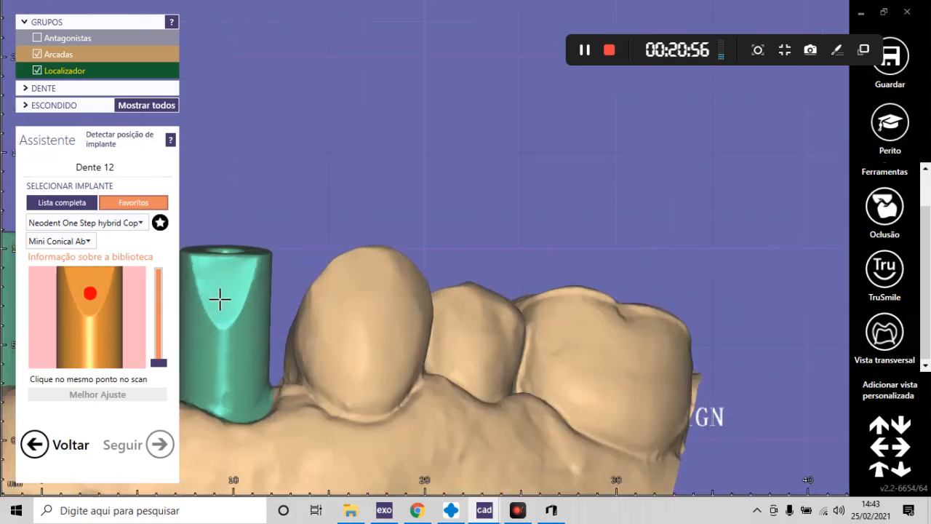
pyautogui.click(221, 299)
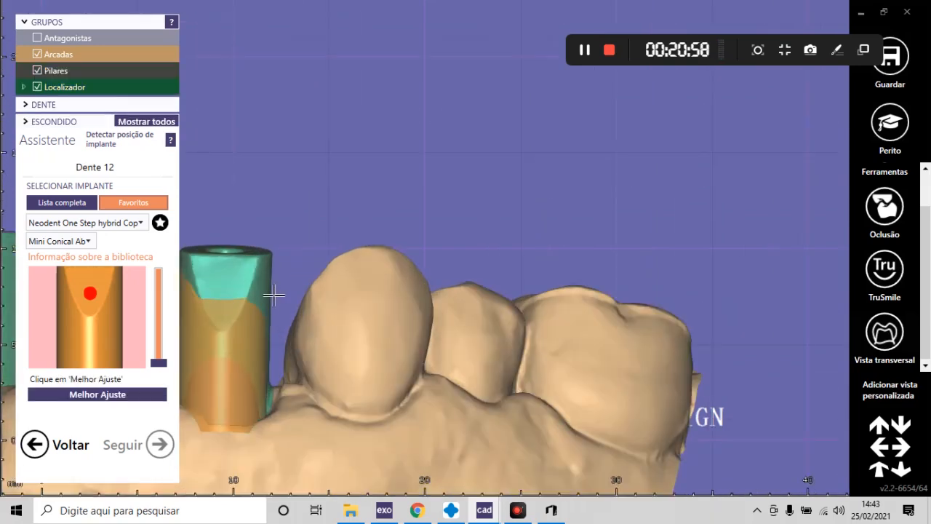
# - Run Best Fit for tooth 12 and check how the library scanbody overlaps the scanned flat face
pyautogui.scroll(-1, 284, 339)
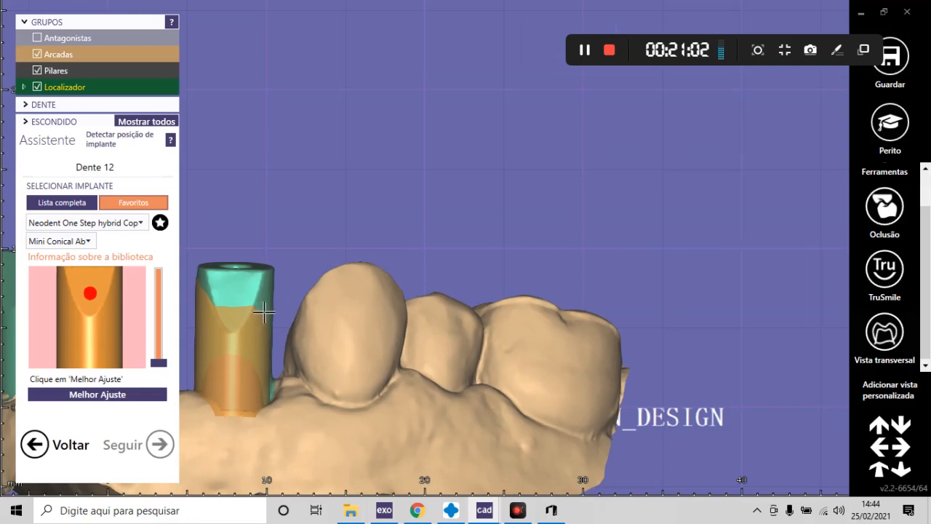
pyautogui.moveTo(231, 314); pyautogui.dragTo(297, 370, button='right')
pyautogui.click(139, 394)
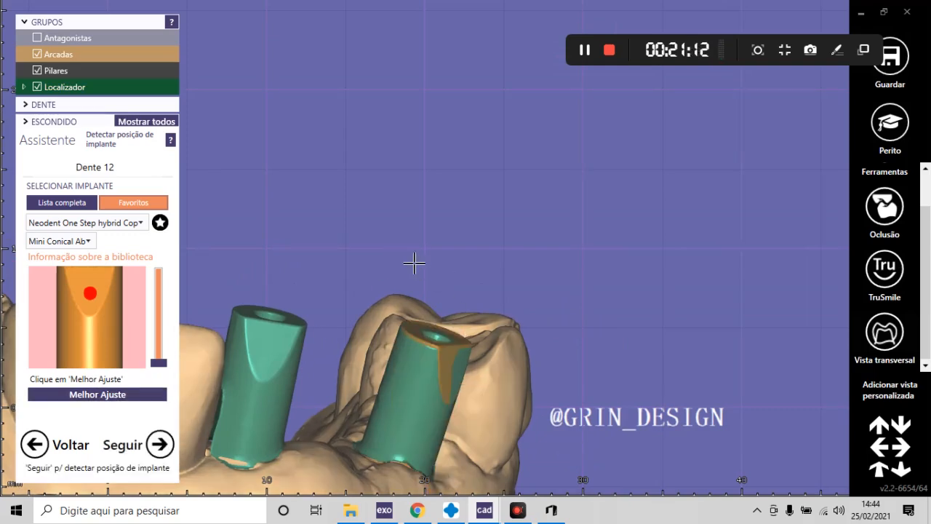
pyautogui.scroll(-2, 413, 262)
pyautogui.moveTo(499, 413); pyautogui.dragTo(414, 377, button='right')
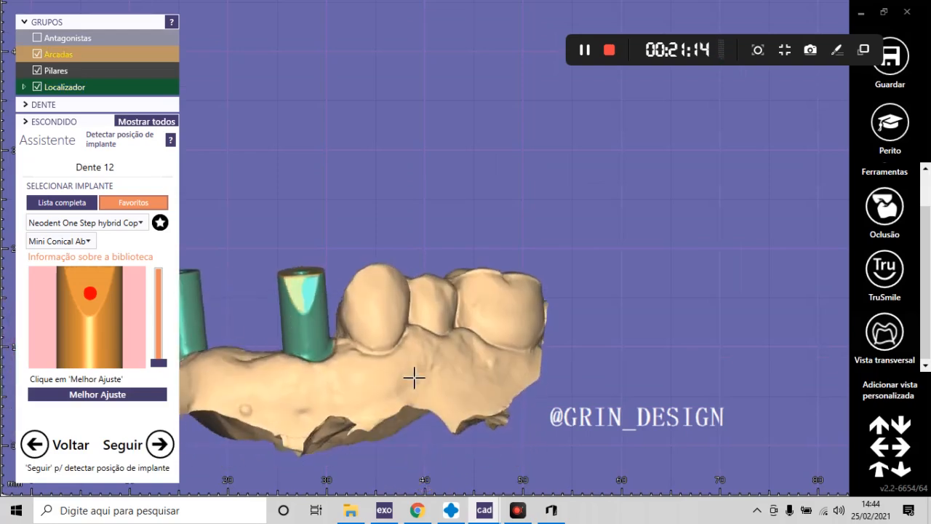
pyautogui.scroll(4, 263, 296)
pyautogui.scroll(3, 328, 322)
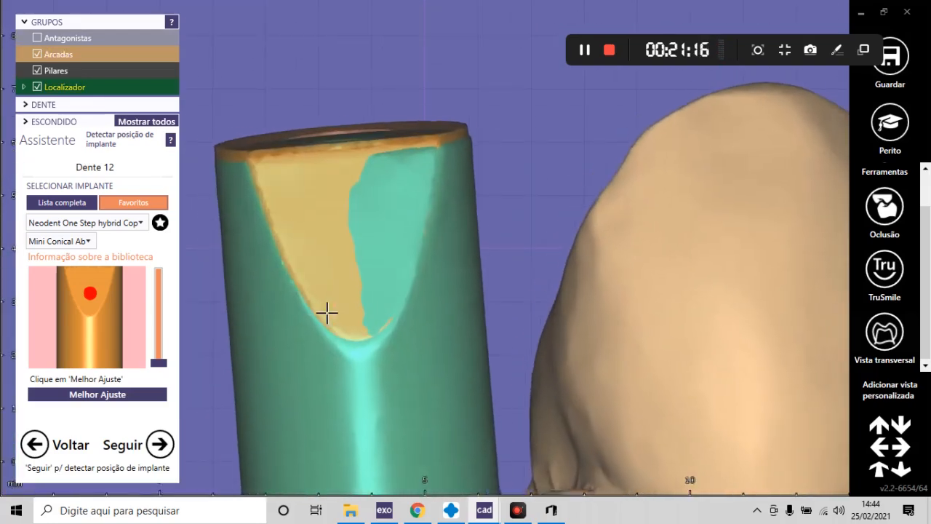
pyautogui.scroll(-5, 382, 293)
pyautogui.scroll(3, 323, 295)
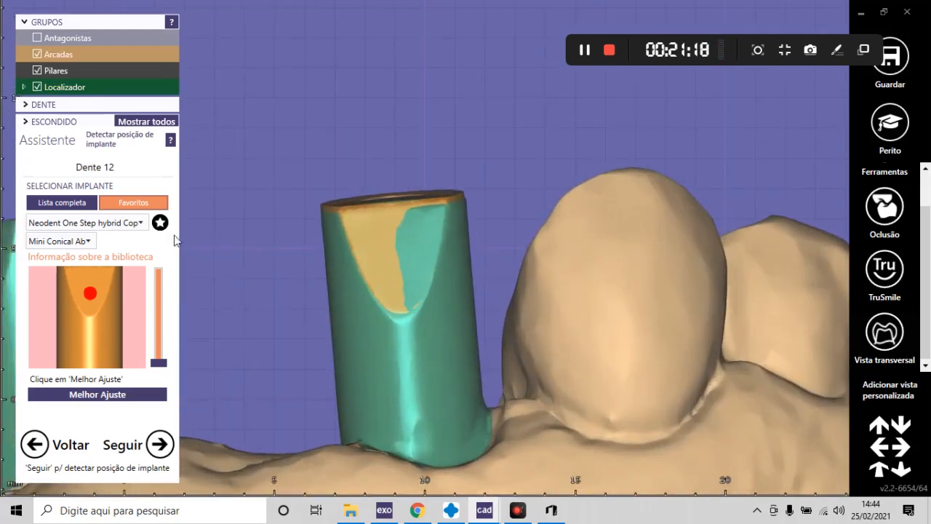
# - Limit the library scanbody's matching region to its upper part, re-mark the point on the flat face, and rerun Best Fit
pyautogui.scroll(-2, 107, 325)
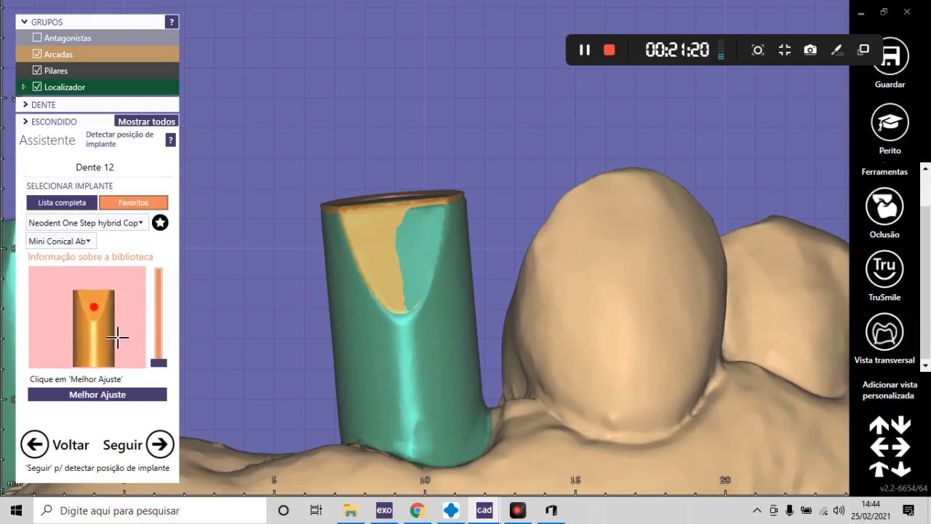
pyautogui.moveTo(163, 365); pyautogui.dragTo(160, 301)
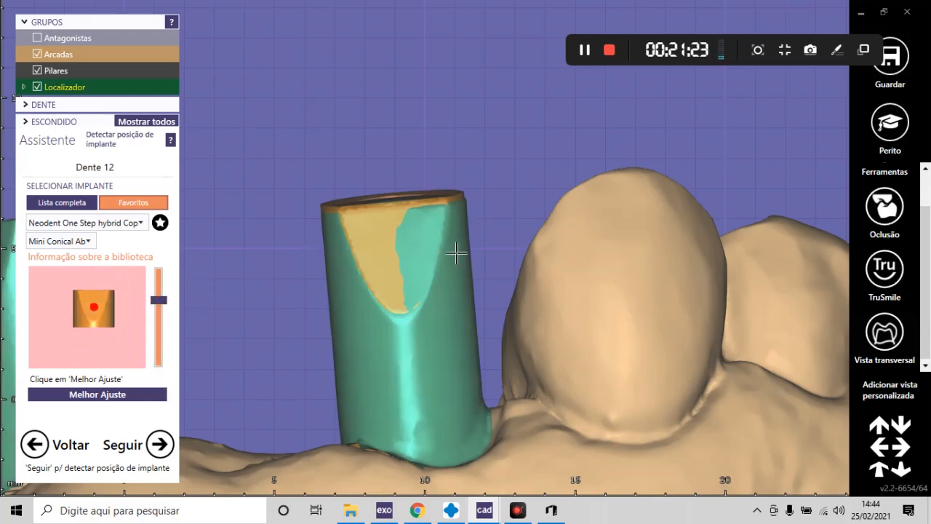
pyautogui.scroll(5, 409, 264)
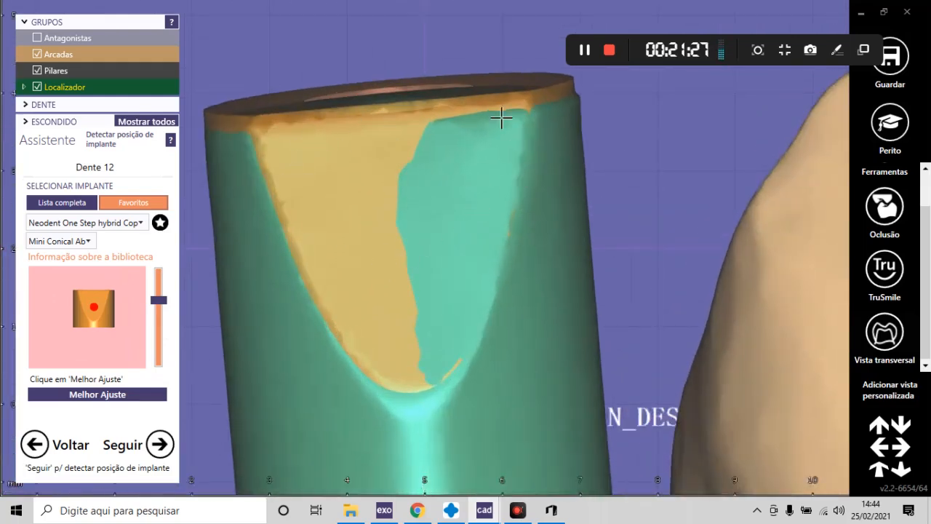
pyautogui.moveTo(423, 277); pyautogui.dragTo(392, 263)
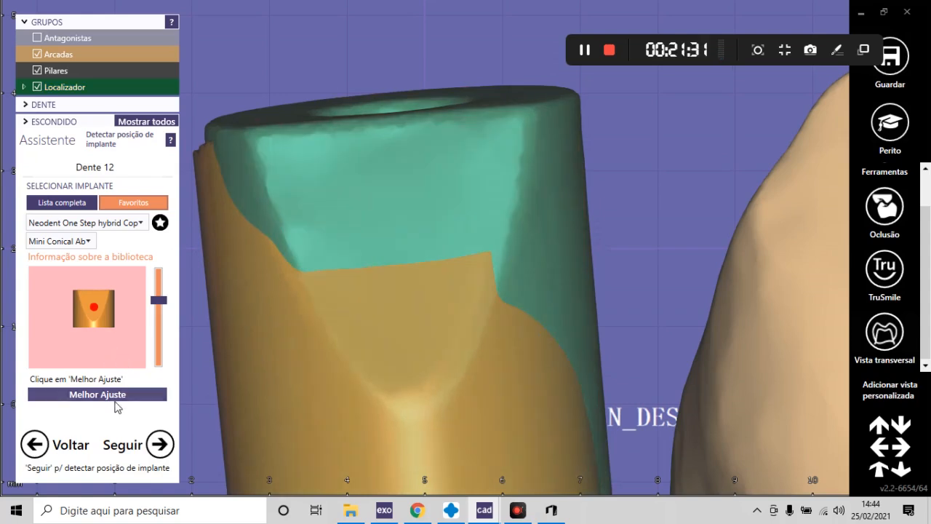
pyautogui.click(62, 398)
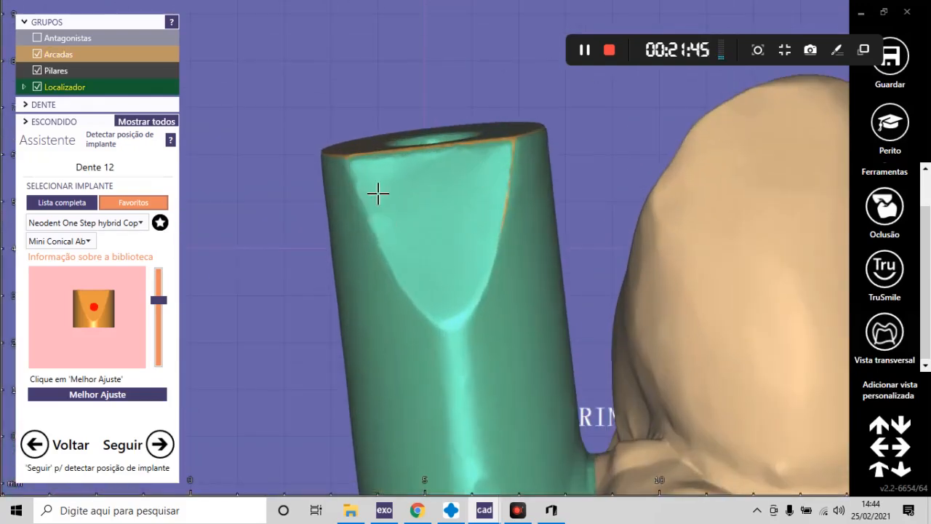
# - Shorten the matching region slightly more, place the point on the flat face again, repeat Best Fit, and inspect the alignment
pyautogui.moveTo(158, 300); pyautogui.dragTo(158, 284)
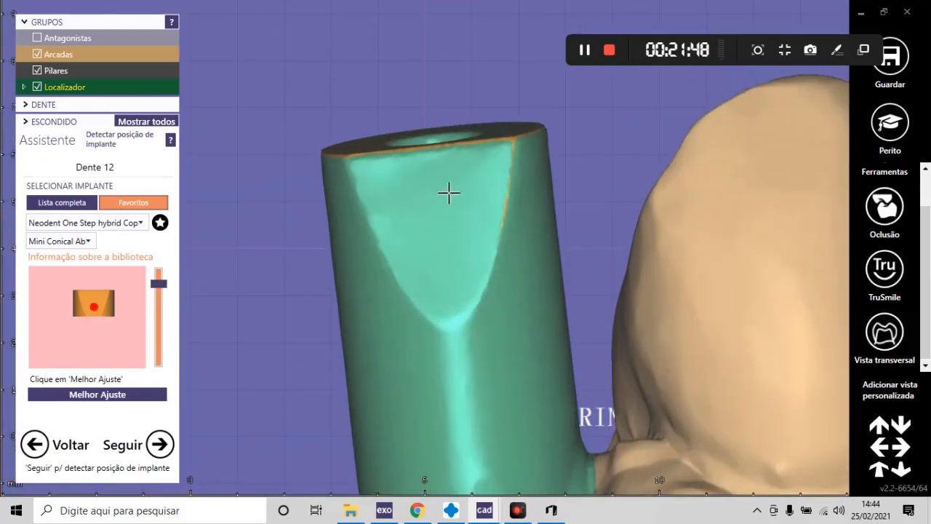
pyautogui.click(103, 394)
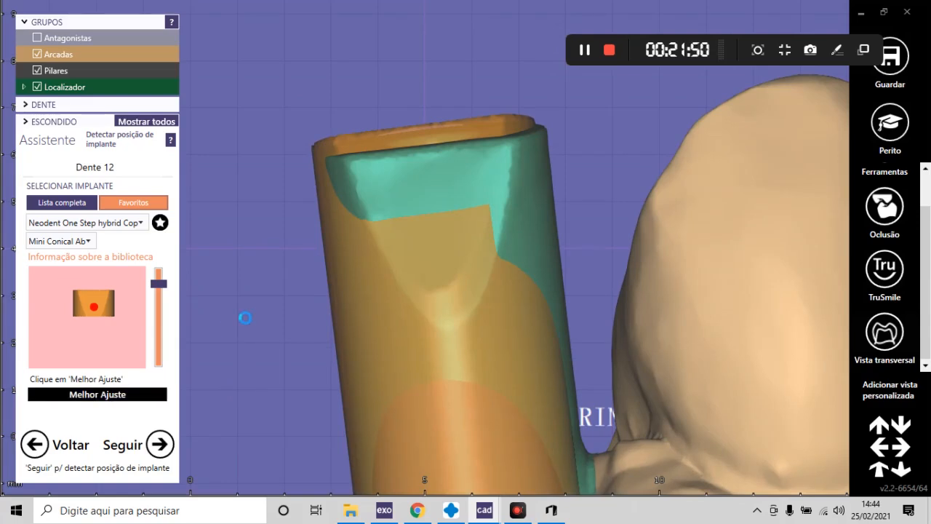
pyautogui.scroll(-3, 478, 185)
pyautogui.scroll(4, 453, 208)
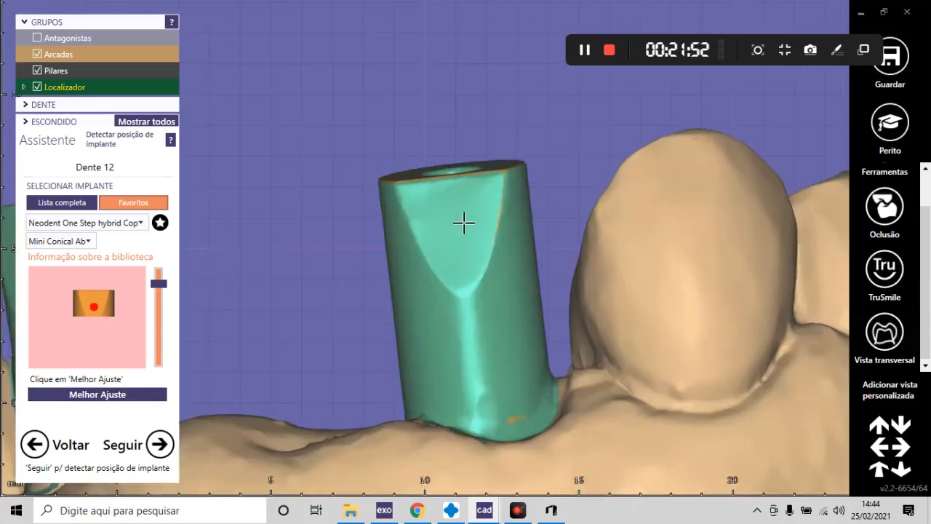
# - Compare the matched library scanbody geometry of tooth 12 with the scan by hiding and reshowing the scanned implant locators
pyautogui.scroll(2, 463, 222)
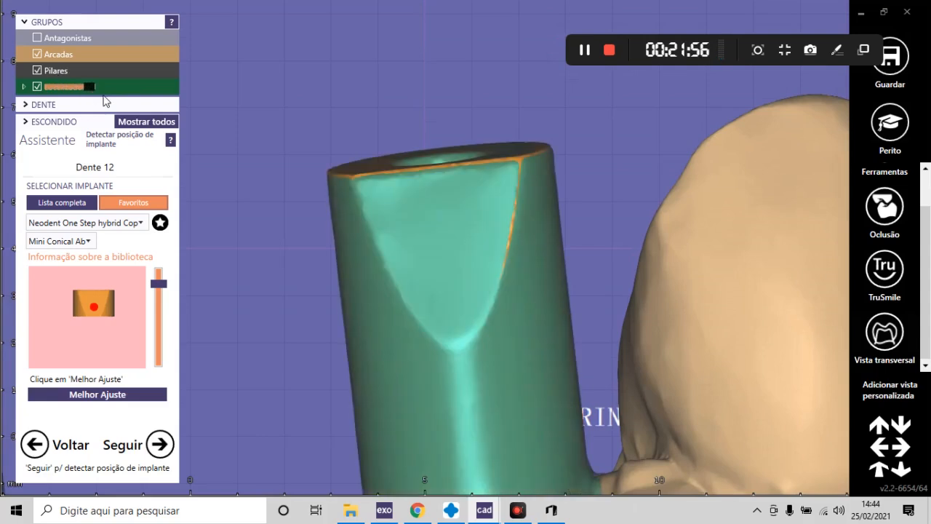
pyautogui.click(24, 87)
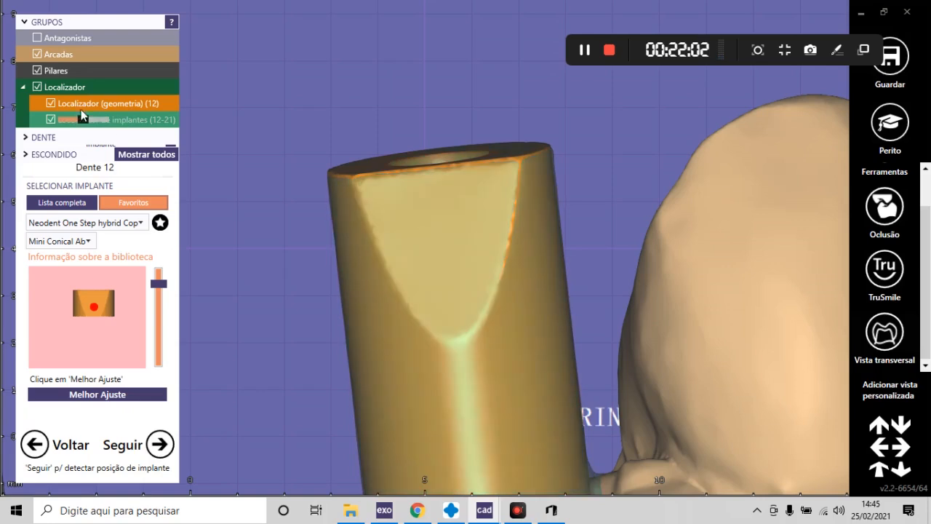
pyautogui.click(50, 119)
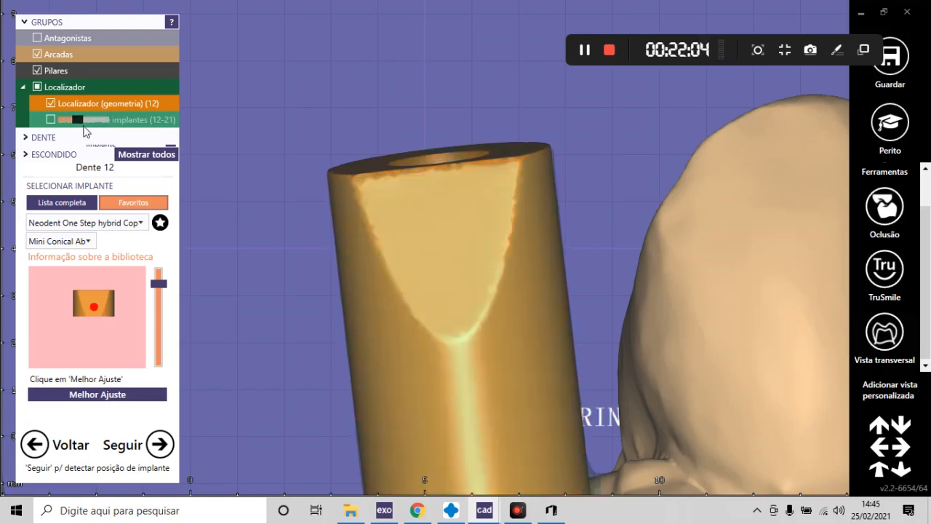
pyautogui.click(50, 119)
# - Confirm the scanbody match for tooth 12 and accept using the unofficial Neodent implant library anyway
pyautogui.scroll(-3, 332, 187)
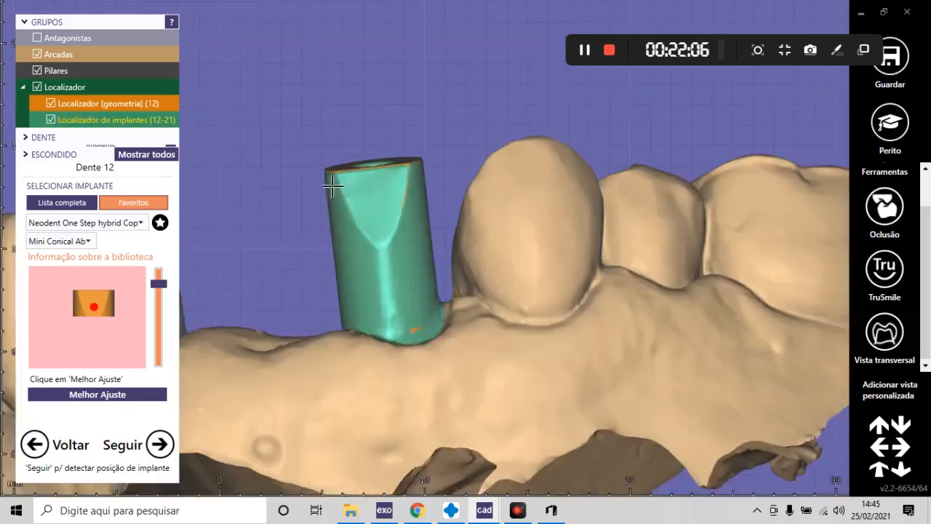
pyautogui.scroll(-2, 342, 191)
pyautogui.moveTo(405, 204); pyautogui.dragTo(546, 267, button='right')
pyautogui.scroll(-4, 459, 277)
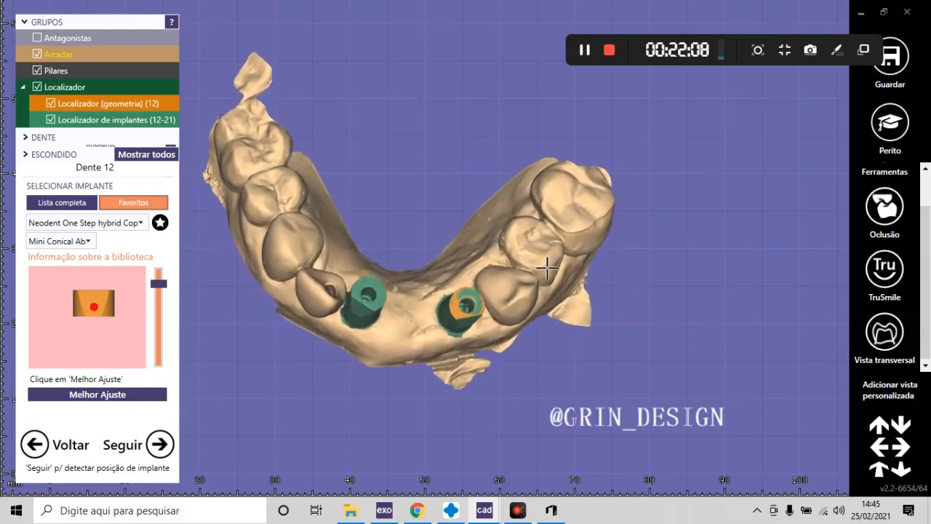
pyautogui.click(157, 444)
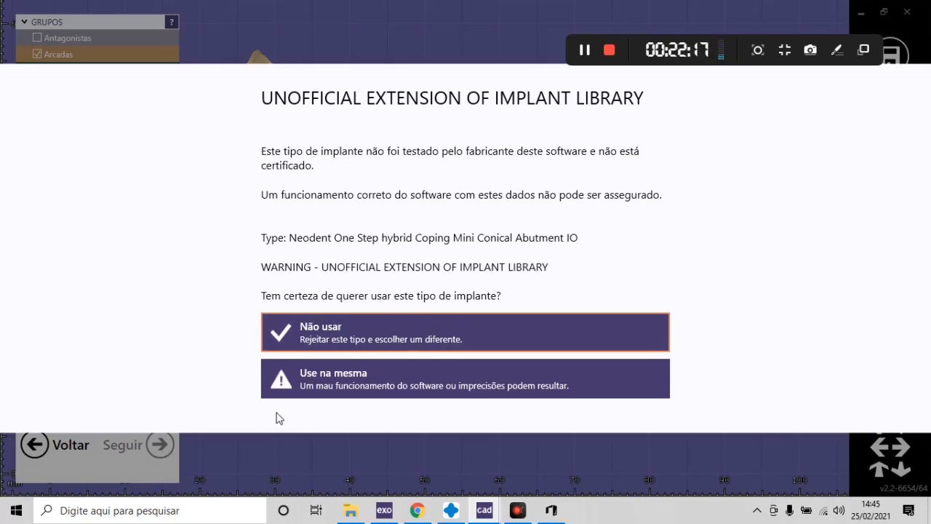
pyautogui.click(343, 392)
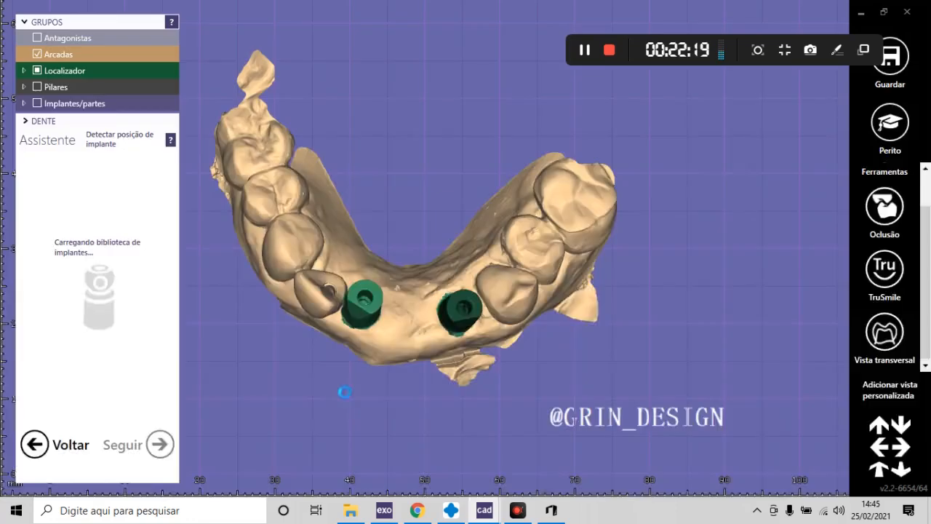
# - For tooth 21, keep the Neodent One Step hybrid Coping Mini Conical Abutment IO library and choose Mini Conical Abutment 4.1
pyautogui.click(80, 224)
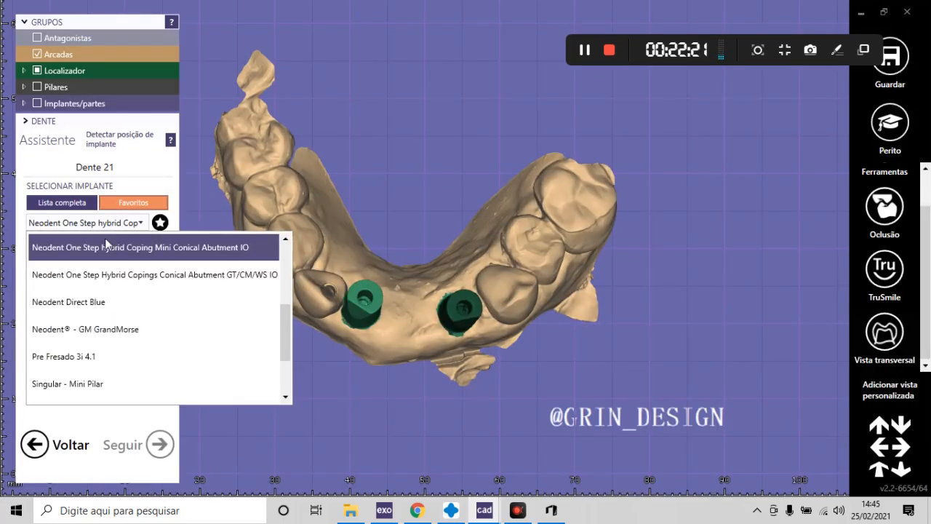
pyautogui.scroll(-1, 94, 324)
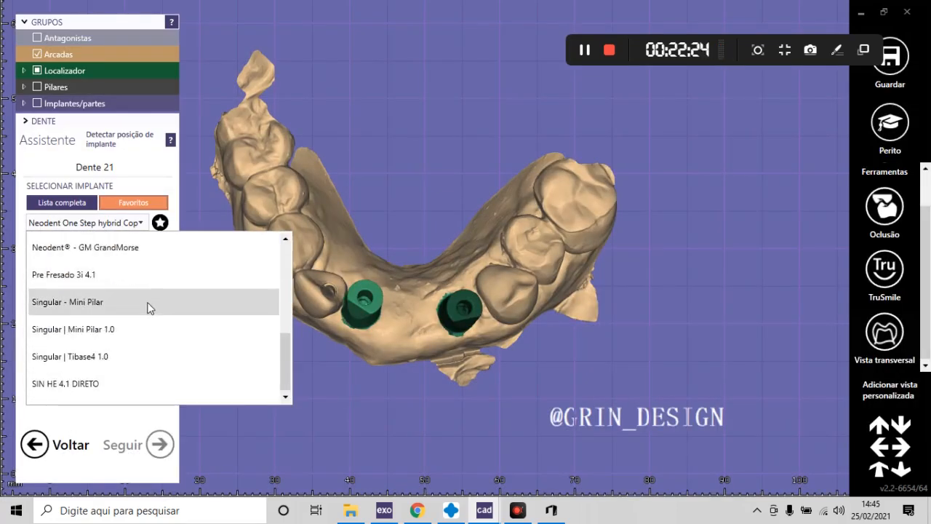
pyautogui.click(201, 210)
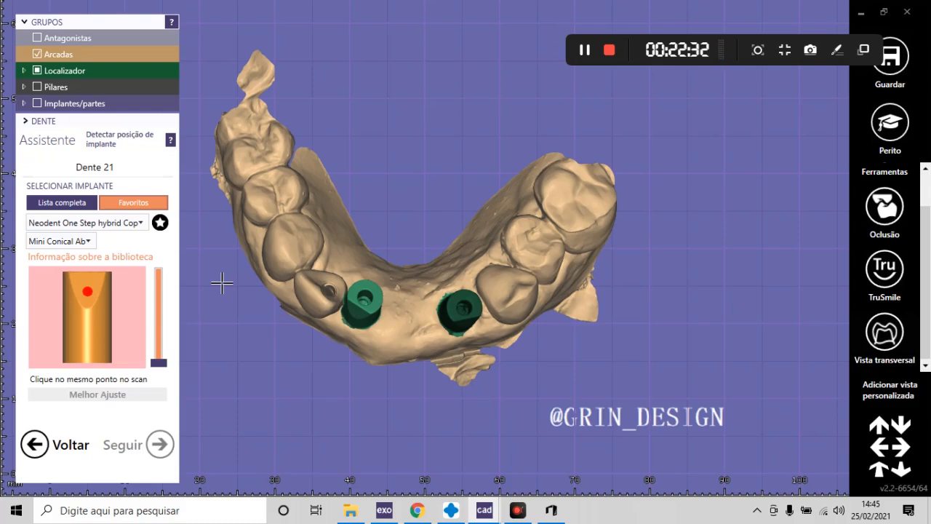
pyautogui.moveTo(261, 379); pyautogui.dragTo(443, 260, button='right')
pyautogui.scroll(3, 442, 260)
pyautogui.scroll(4, 419, 154)
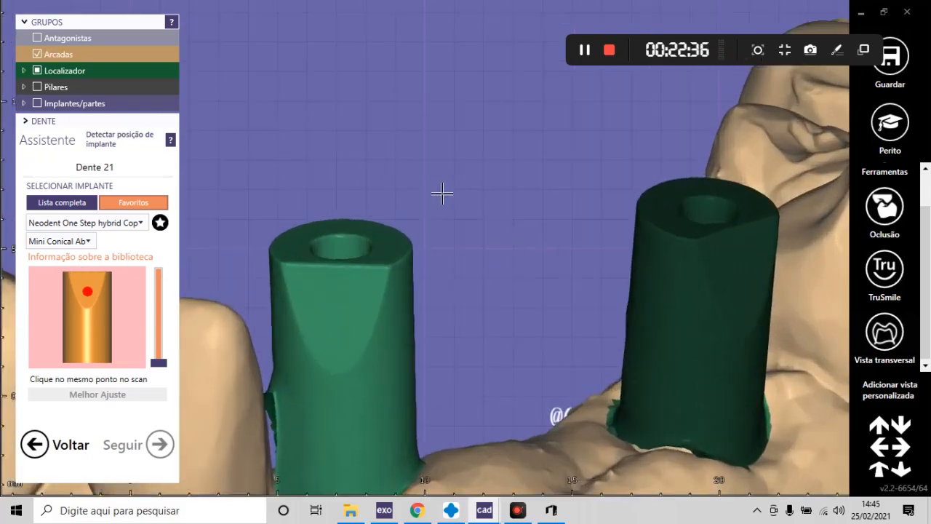
pyautogui.scroll(-4, 345, 214)
pyautogui.moveTo(375, 230)
pyautogui.mouseDown(button='right')
pyautogui.moveTo(380, 216)
pyautogui.moveTo(379, 226)
pyautogui.mouseUp(button='right')
pyautogui.scroll(2, 417, 133)
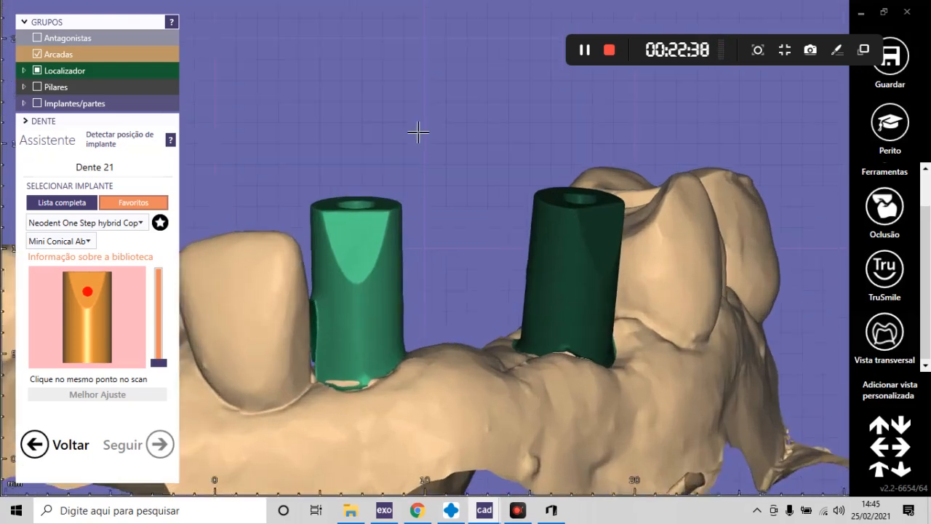
pyautogui.scroll(3, 385, 257)
pyautogui.scroll(-3, 291, 298)
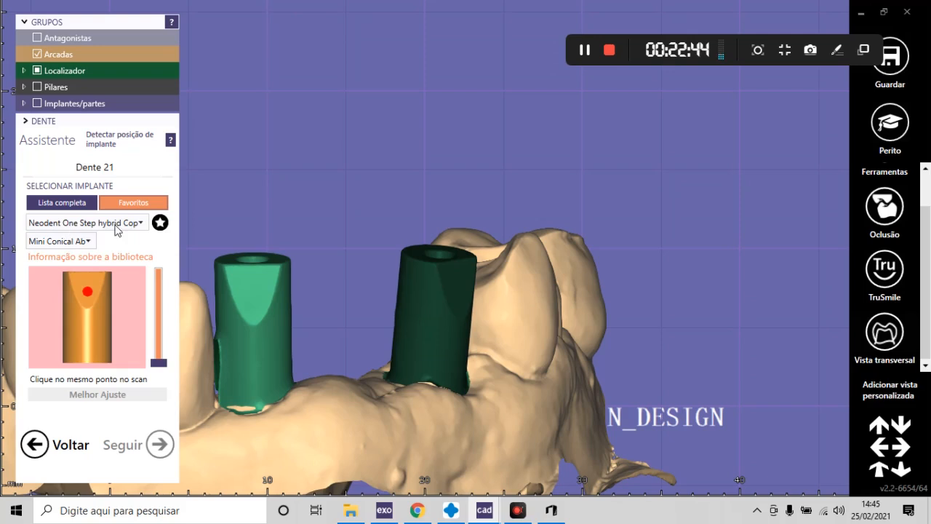
pyautogui.click(87, 244)
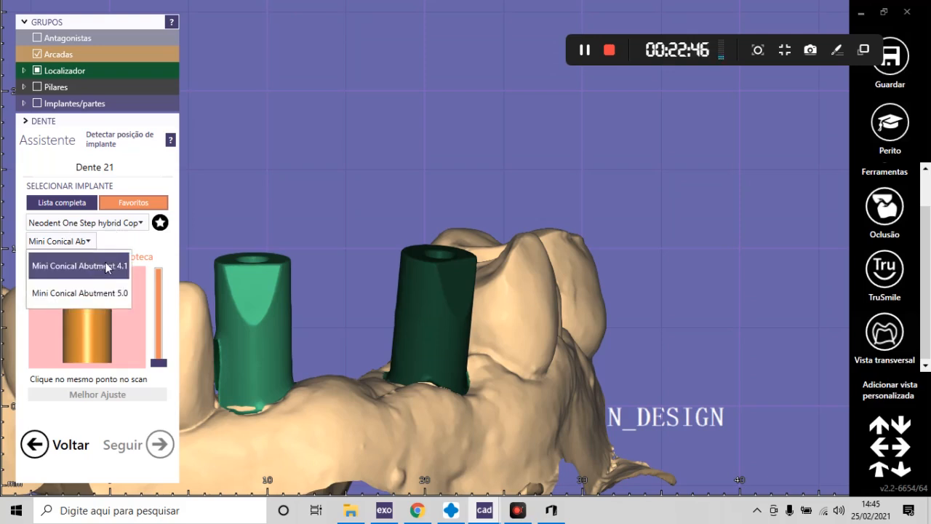
pyautogui.click(106, 268)
# - Limit the tooth 21 matching region to the scanbody's upper part, mark the matching point on its flat face, and run Best Fit
pyautogui.scroll(4, 233, 276)
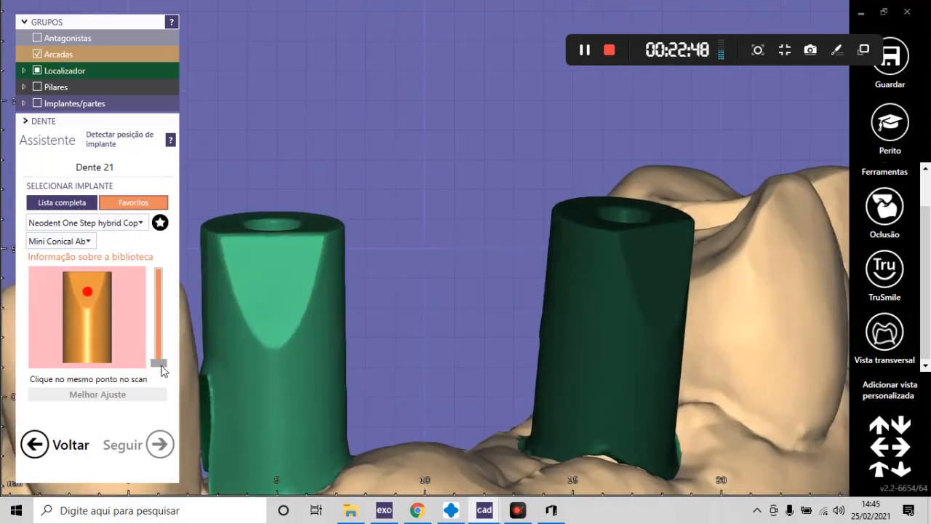
pyautogui.moveTo(161, 367); pyautogui.dragTo(159, 279)
pyautogui.click(265, 290)
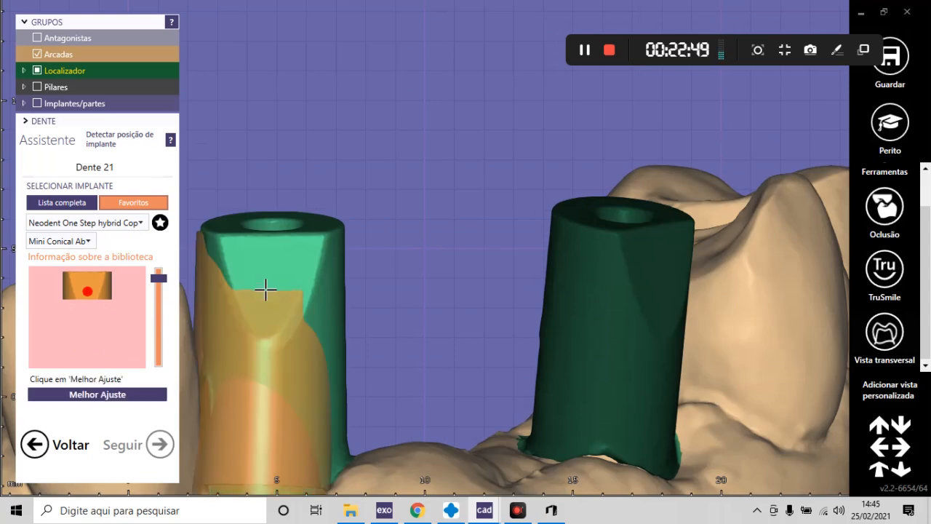
pyautogui.click(118, 394)
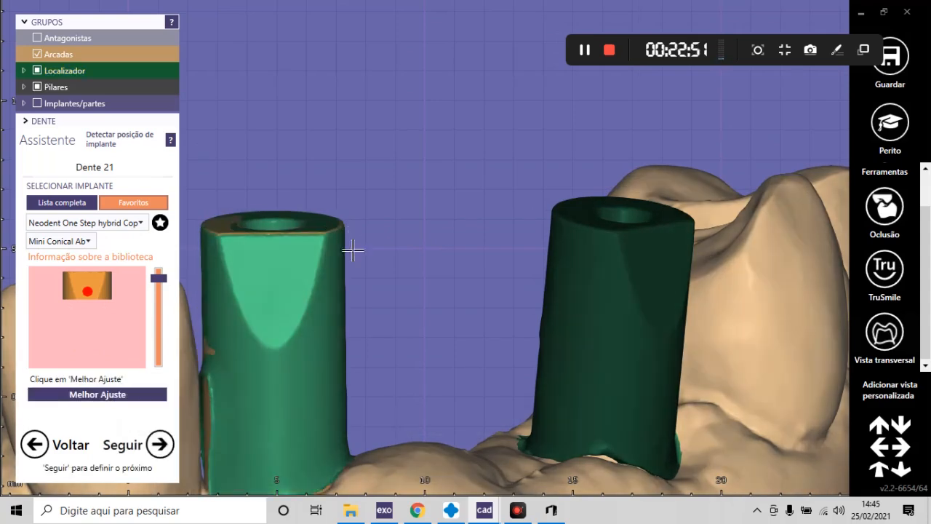
# - Inspect from several sides how the library scanbody overlaps the scanned scanbody of tooth 21, including its top edge and flat face
pyautogui.scroll(-4, 368, 291)
pyautogui.moveTo(370, 344)
pyautogui.mouseDown(button='right')
pyautogui.moveTo(362, 337)
pyautogui.moveTo(374, 346)
pyautogui.mouseUp(button='right')
pyautogui.scroll(4, 425, 335)
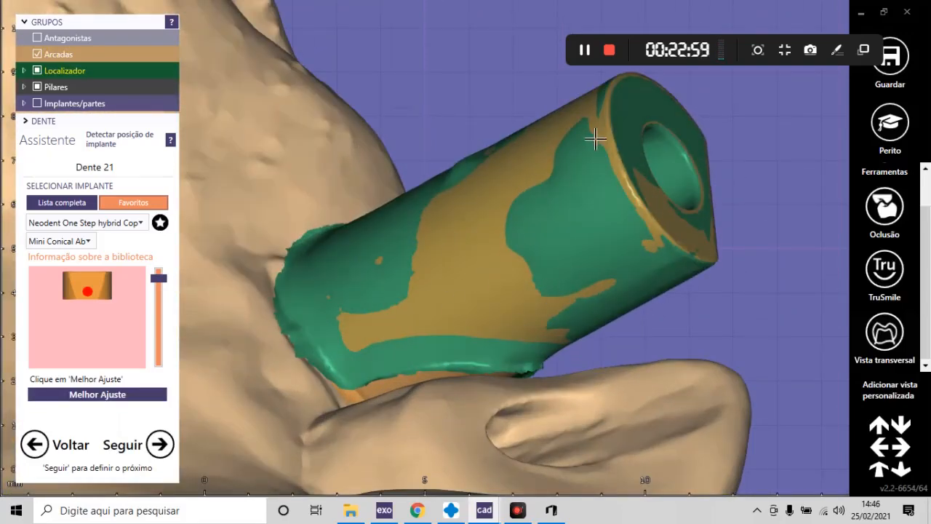
pyautogui.scroll(-5, 574, 291)
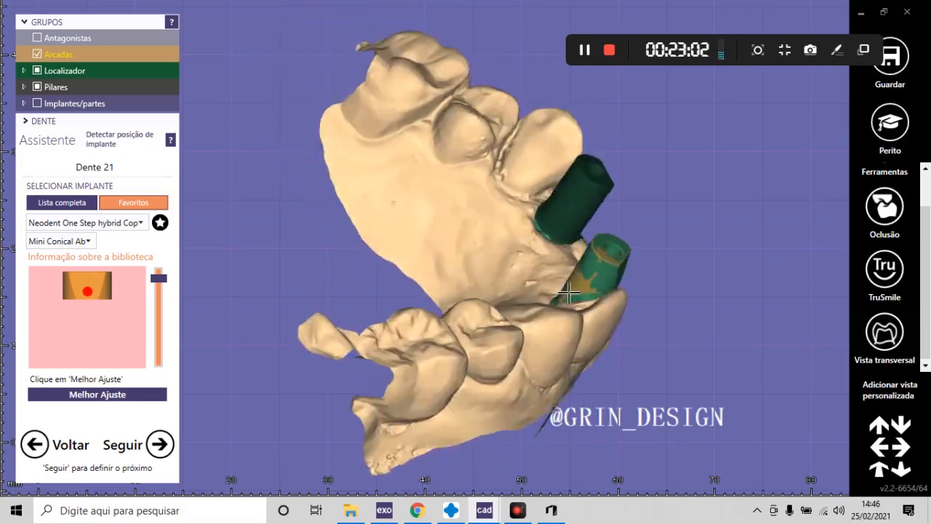
pyautogui.moveTo(569, 293); pyautogui.dragTo(565, 297, button='right')
pyautogui.scroll(4, 449, 285)
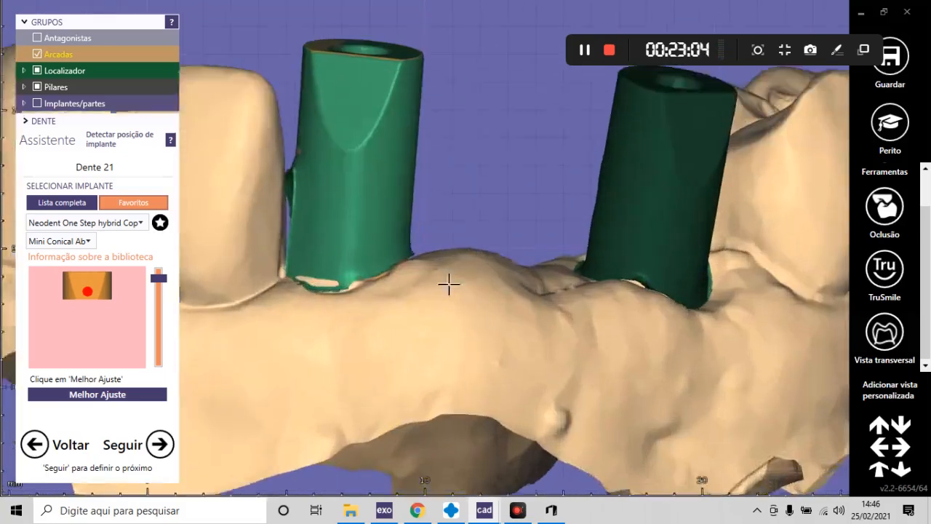
pyautogui.scroll(-4, 448, 284)
pyautogui.moveTo(418, 324); pyautogui.dragTo(415, 327, button='right')
pyautogui.scroll(5, 364, 255)
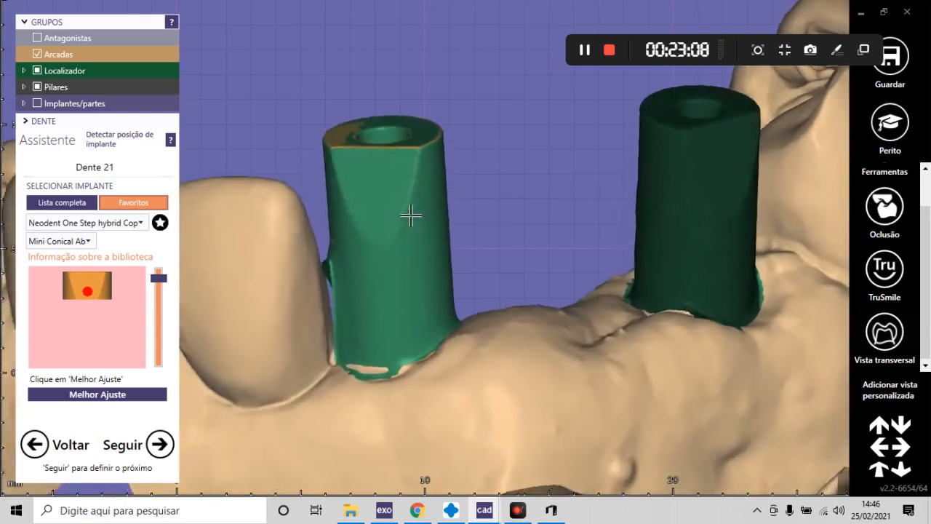
pyautogui.scroll(-2, 411, 215)
pyautogui.moveTo(410, 216); pyautogui.dragTo(407, 147, button='right')
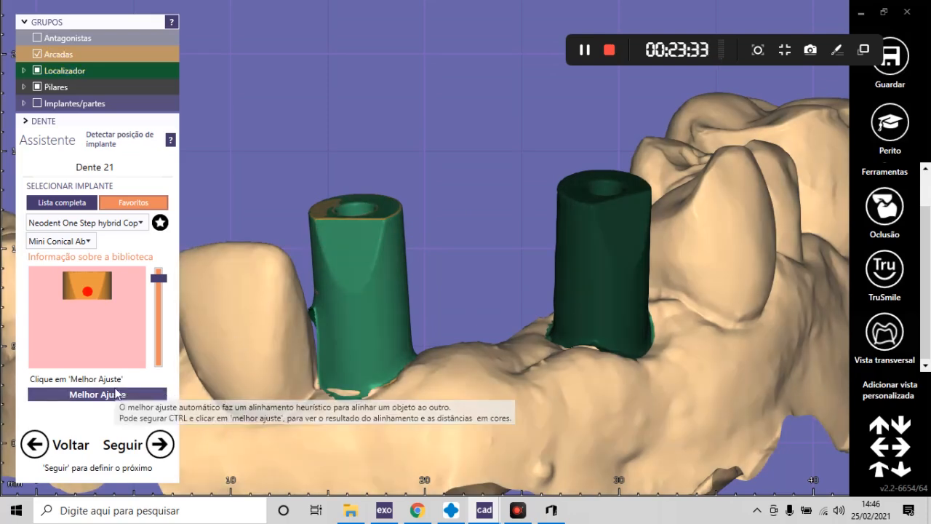
# - Rerun Best Fit for tooth 21 and proceed to defining the emergence profiles
pyautogui.click(116, 393)
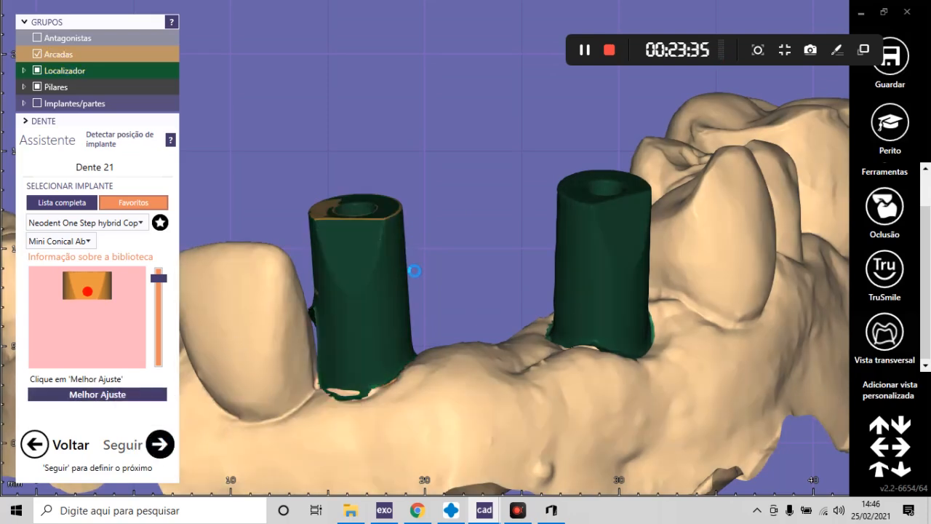
pyautogui.scroll(-5, 432, 295)
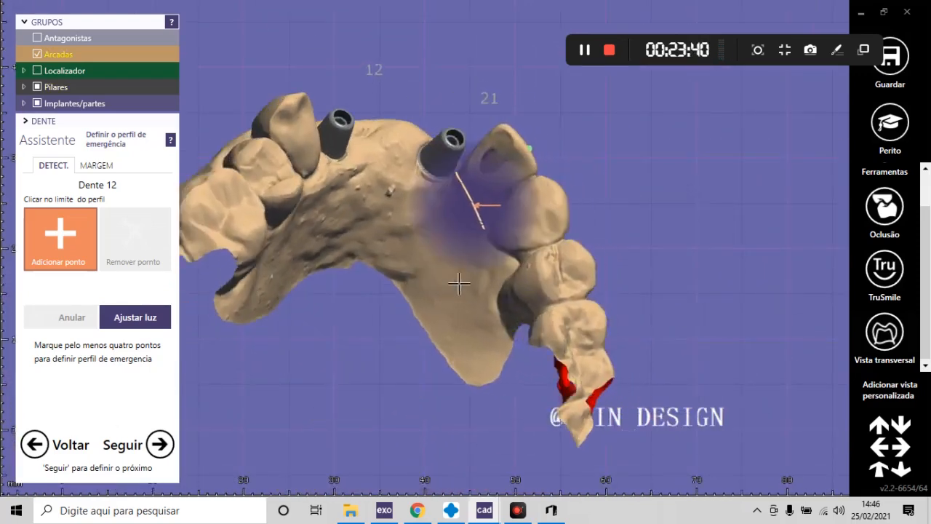
pyautogui.scroll(5, 399, 100)
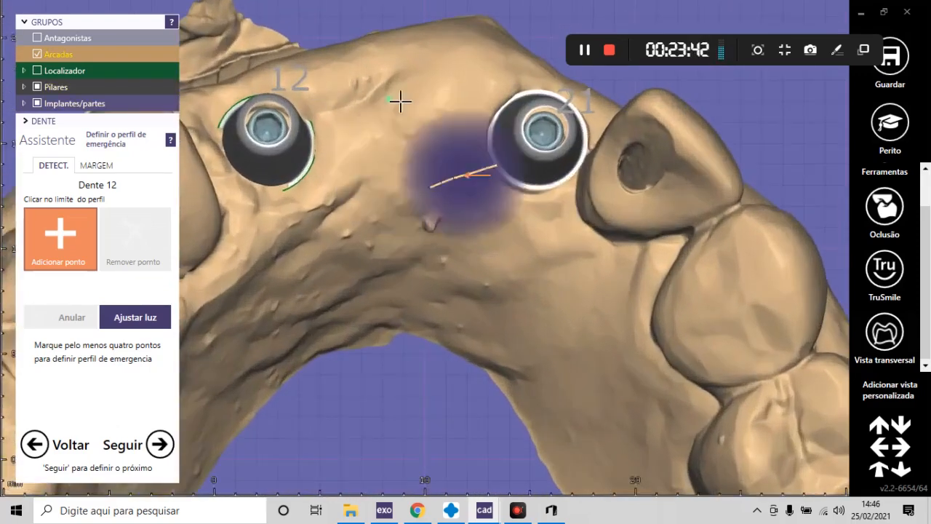
pyautogui.scroll(-6, 415, 188)
pyautogui.moveTo(454, 181); pyautogui.dragTo(416, 305, button='right')
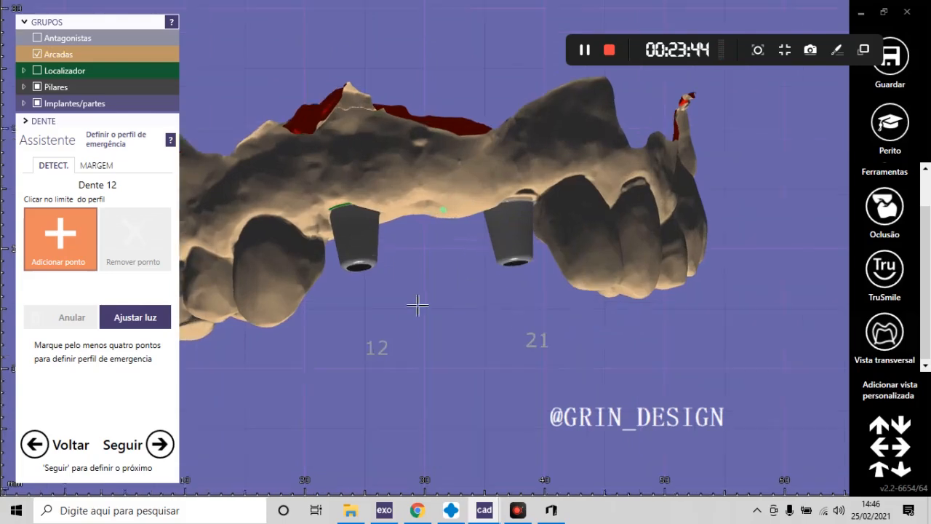
# - Show the antagonist arch and check the space between the two abutments and the opposing teeth
pyautogui.click(63, 40)
pyautogui.moveTo(473, 220)
pyautogui.mouseDown(button='right')
pyautogui.moveTo(480, 225)
pyautogui.moveTo(470, 223)
pyautogui.mouseUp(button='right')
pyautogui.scroll(5, 420, 173)
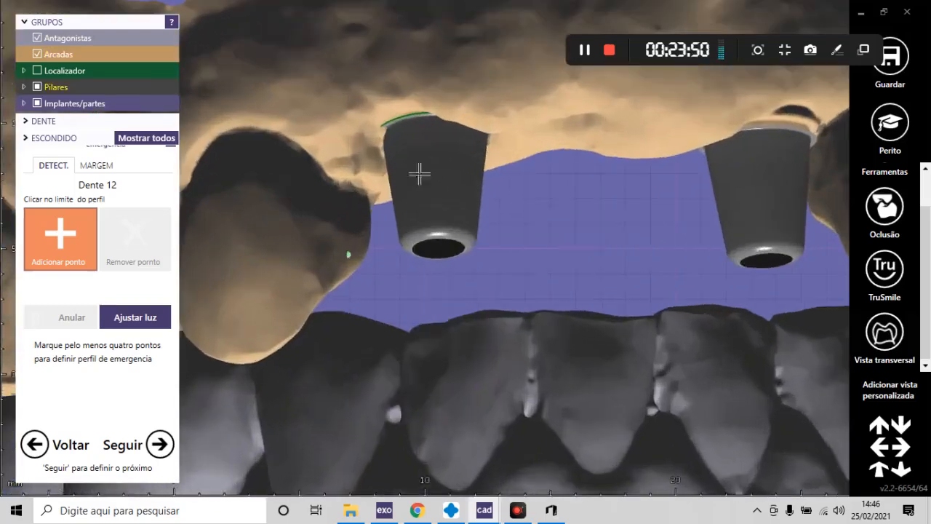
pyautogui.scroll(-5, 368, 243)
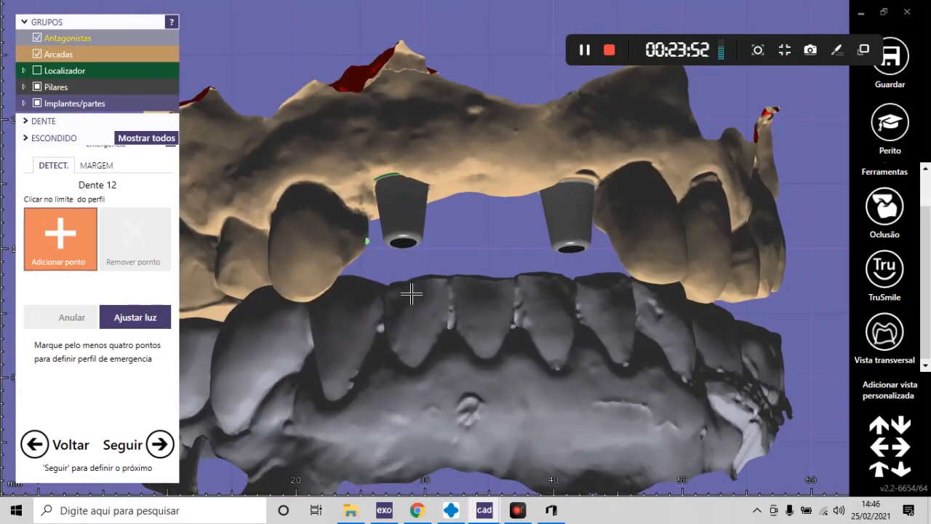
pyautogui.moveTo(410, 293); pyautogui.dragTo(393, 312, button='right')
pyautogui.scroll(3, 534, 255)
pyautogui.scroll(-6, 565, 195)
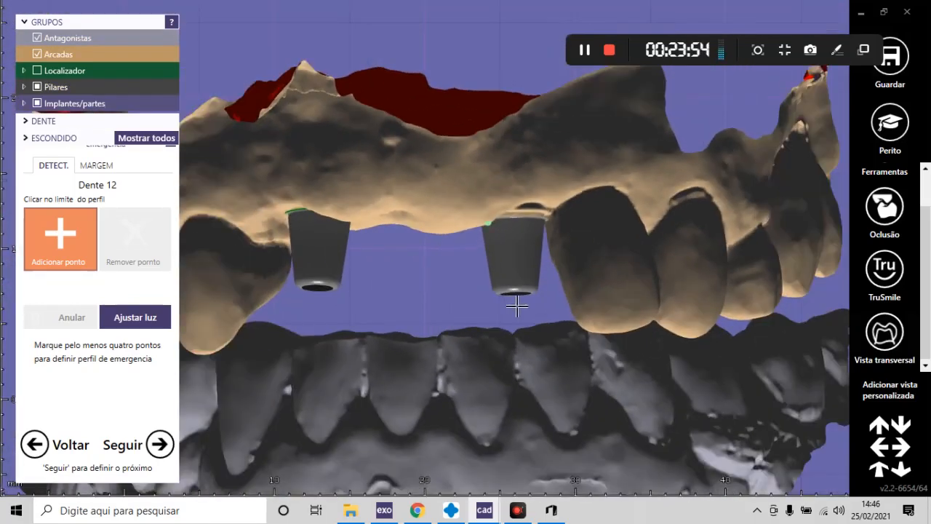
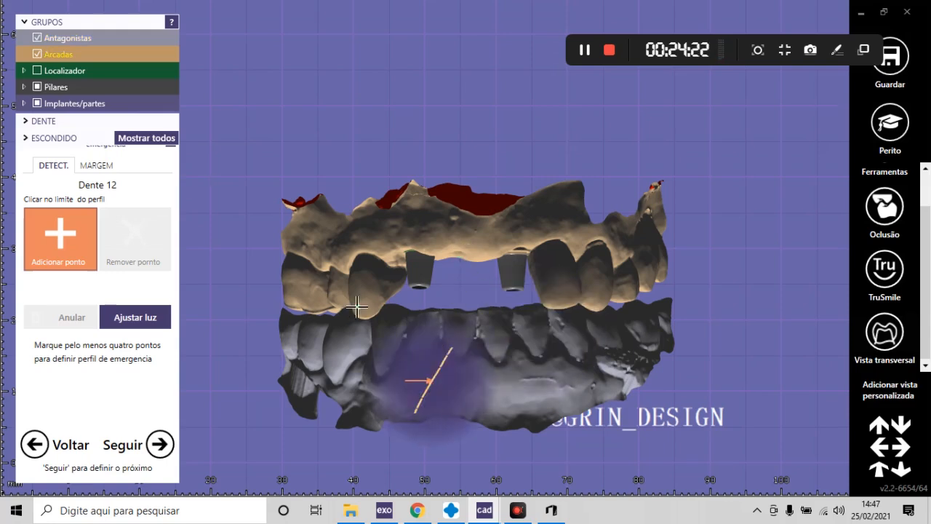
# - Examine the angulation and screw-channel openings of the tooth 12 and 21 abutments relative to the antagonist teeth
pyautogui.scroll(-2, 457, 372)
pyautogui.moveTo(458, 373); pyautogui.dragTo(489, 363, button='right')
pyautogui.scroll(5, 446, 276)
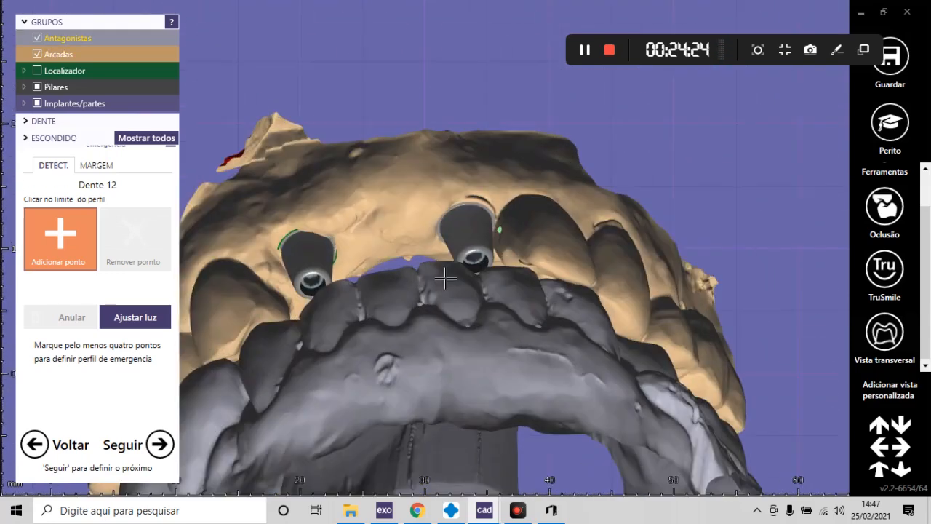
pyautogui.scroll(3, 219, 252)
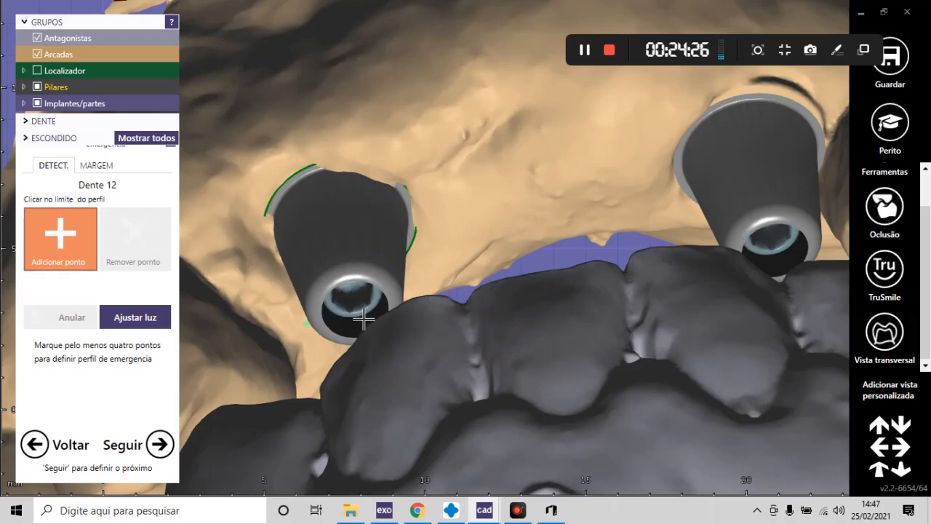
pyautogui.scroll(-4, 291, 243)
pyautogui.moveTo(405, 318); pyautogui.dragTo(429, 289, button='right')
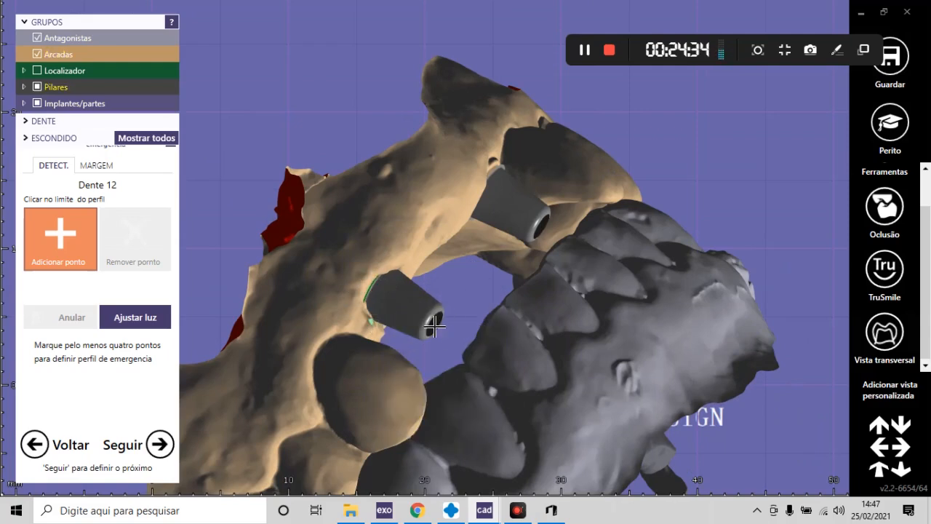
pyautogui.click(448, 308)
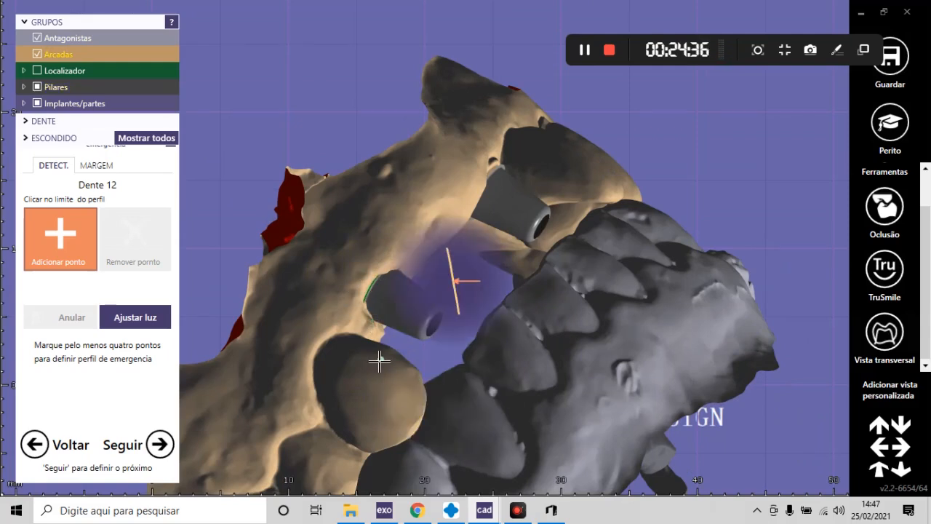
pyautogui.scroll(2, 372, 292)
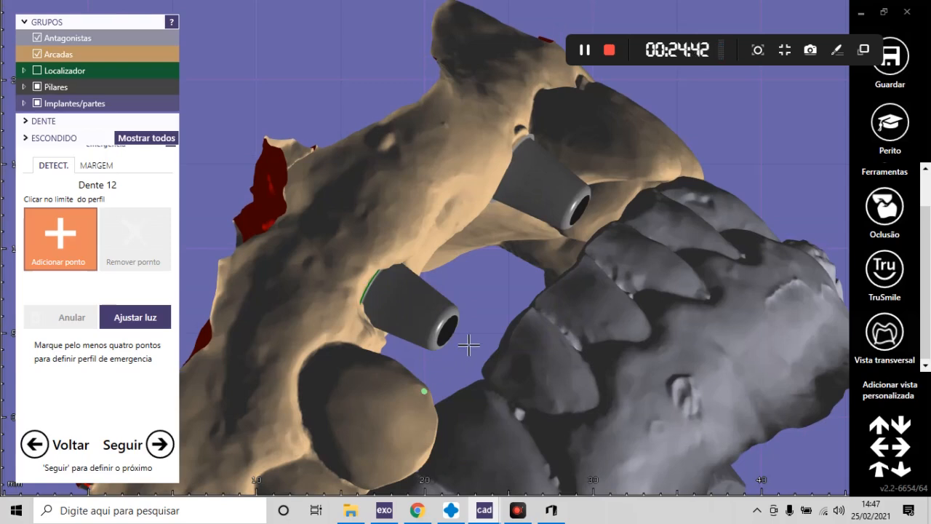
# - Check from the front how the tooth 12 and 21 abutments sit in relation to the antagonist arch
pyautogui.scroll(-2, 456, 217)
pyautogui.moveTo(490, 282); pyautogui.dragTo(467, 318, button='right')
pyautogui.scroll(-3, 443, 255)
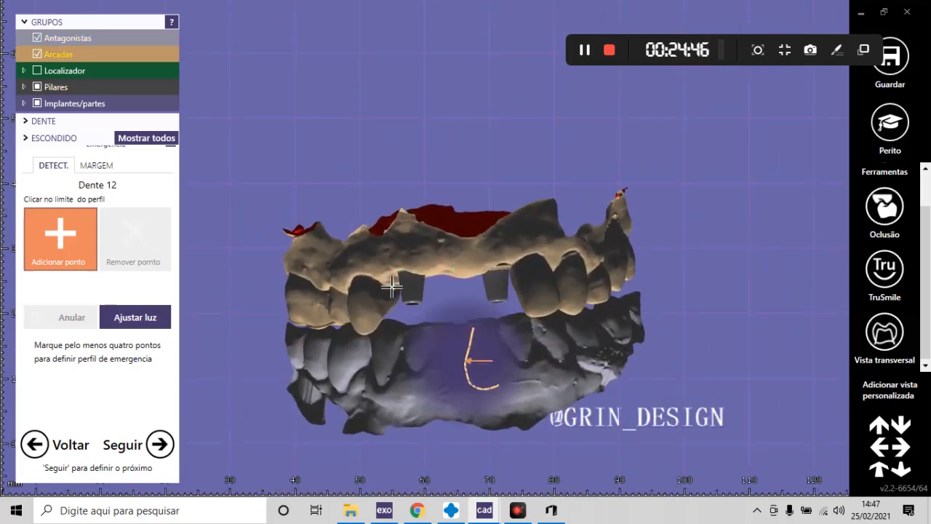
pyautogui.scroll(-2, 533, 304)
pyautogui.moveTo(500, 381); pyautogui.dragTo(501, 379, button='right')
pyautogui.scroll(4, 539, 291)
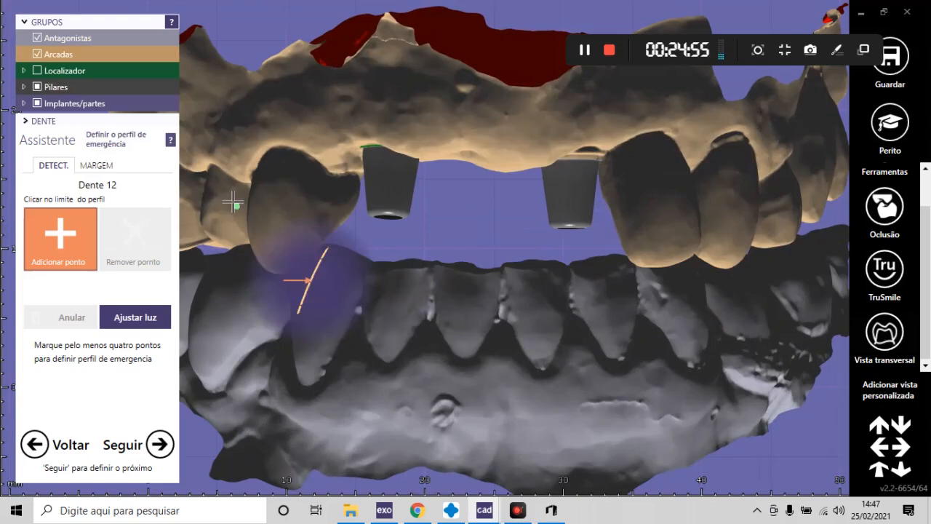
pyautogui.scroll(-3, 373, 266)
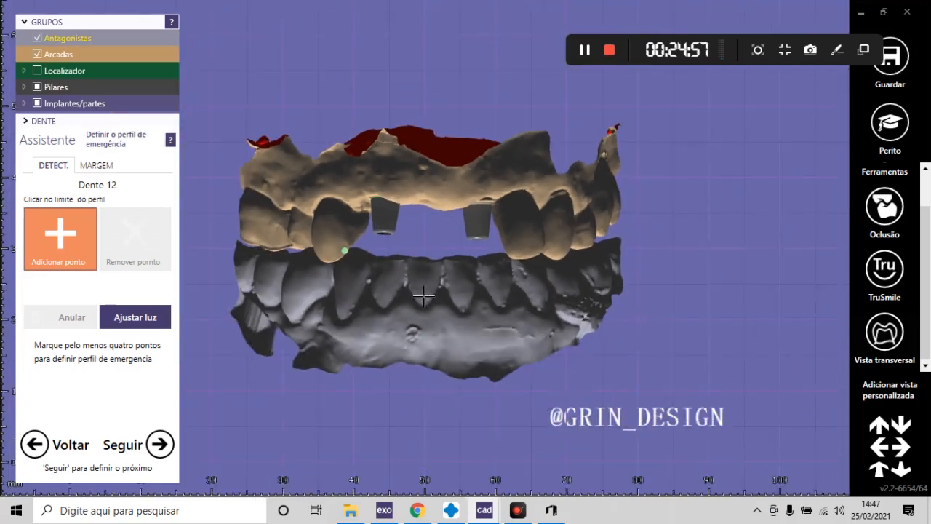
# - Hide the antagonist arch and examine the gingival contour around the tooth 12 and 21 abutments from the occlusal side
pyautogui.keyDown('ctrl'); pyautogui.middleClick(386, 323); pyautogui.keyUp('ctrl')
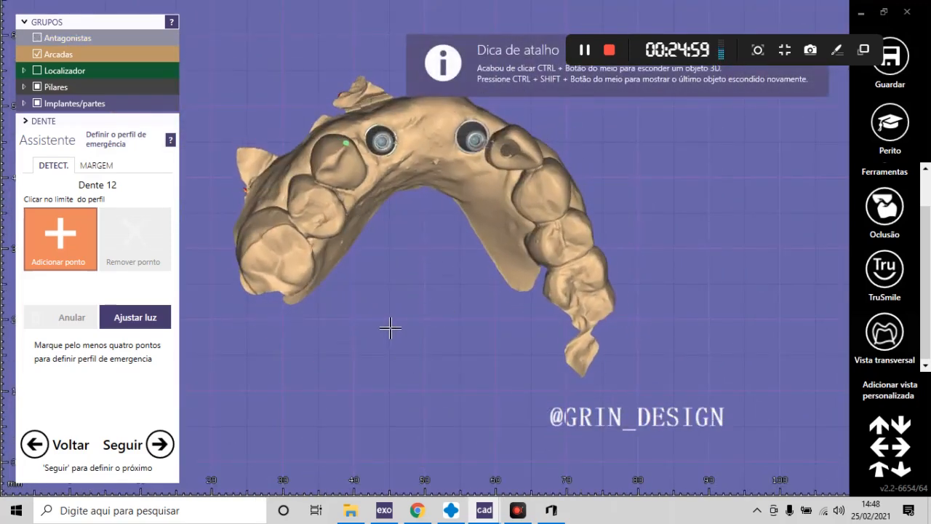
pyautogui.scroll(5, 338, 177)
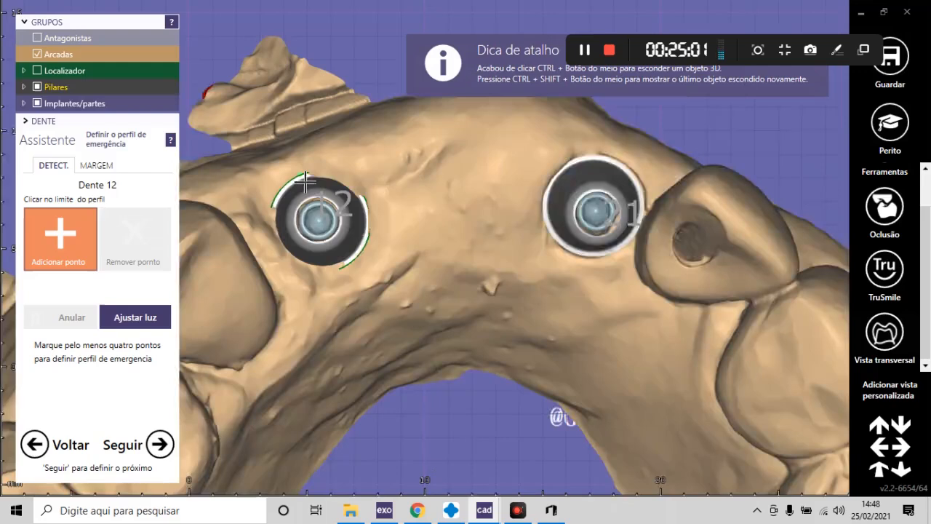
pyautogui.scroll(2, 306, 181)
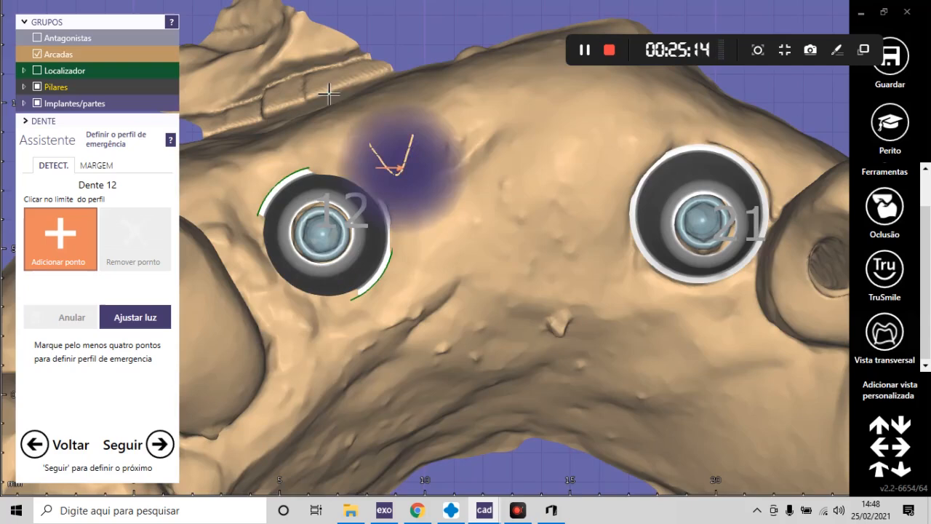
pyautogui.moveTo(384, 156); pyautogui.dragTo(338, 211, button='right')
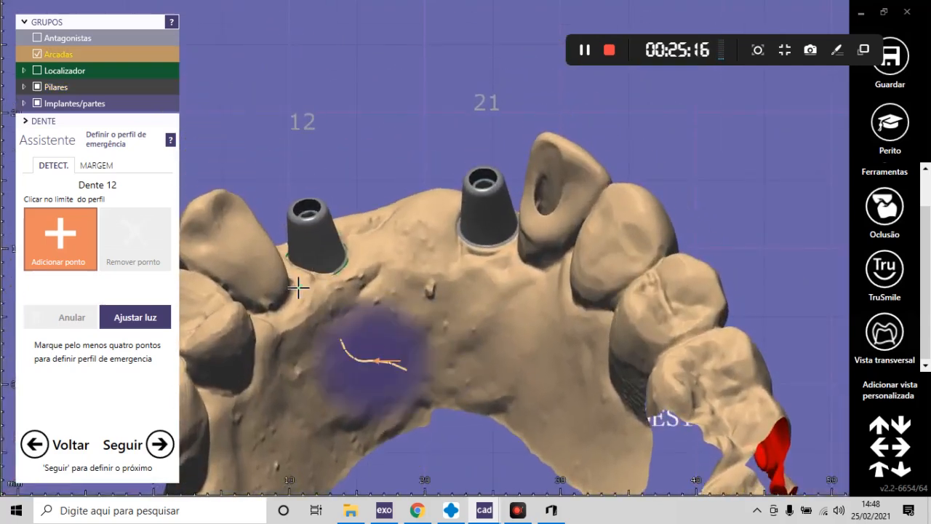
pyautogui.scroll(3, 297, 287)
pyautogui.scroll(-5, 472, 291)
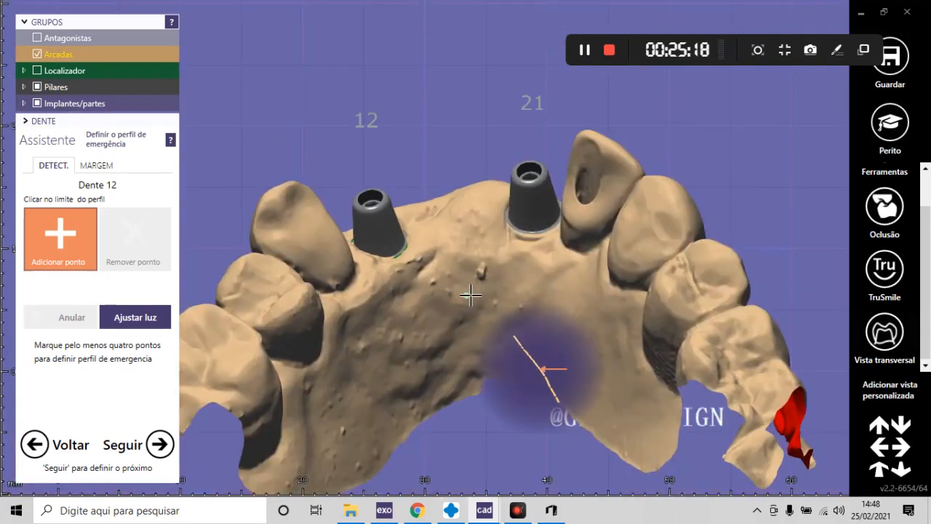
pyautogui.moveTo(472, 291); pyautogui.dragTo(415, 191, button='right')
pyautogui.scroll(3, 327, 123)
pyautogui.moveTo(327, 123); pyautogui.dragTo(409, 172, button='right')
pyautogui.scroll(1, 509, 109)
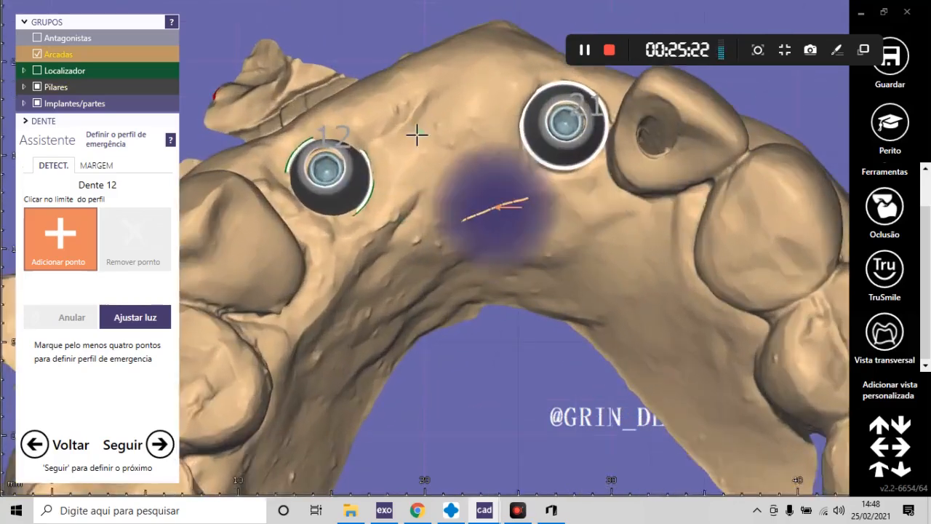
pyautogui.scroll(2, 415, 135)
pyautogui.scroll(3, 337, 177)
pyautogui.scroll(-4, 487, 191)
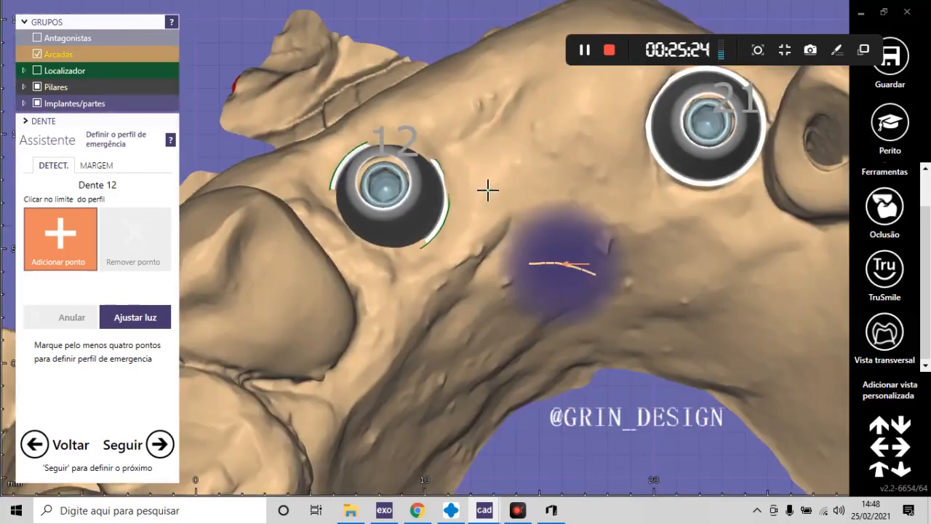
pyautogui.scroll(4, 355, 208)
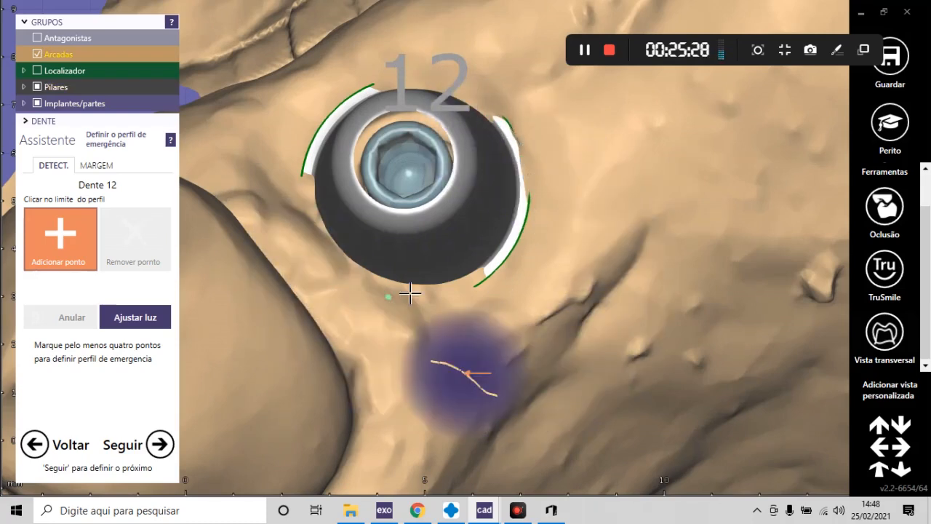
# - Compare the inclination of the two abutments and where they emerge from the ridge, from the buccal and occlusal sides
pyautogui.scroll(-6, 509, 276)
pyautogui.moveTo(523, 240); pyautogui.dragTo(553, 281, button='right')
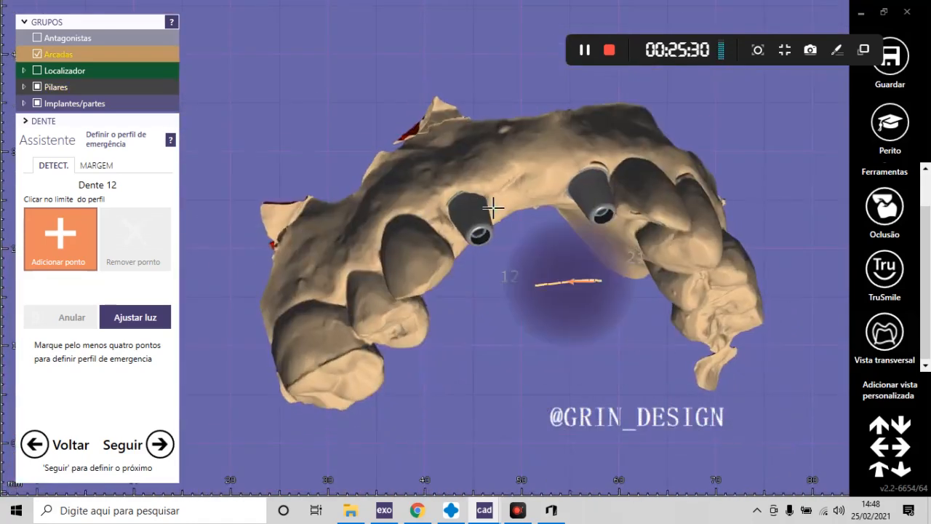
pyautogui.scroll(5, 470, 210)
pyautogui.scroll(-1, 473, 232)
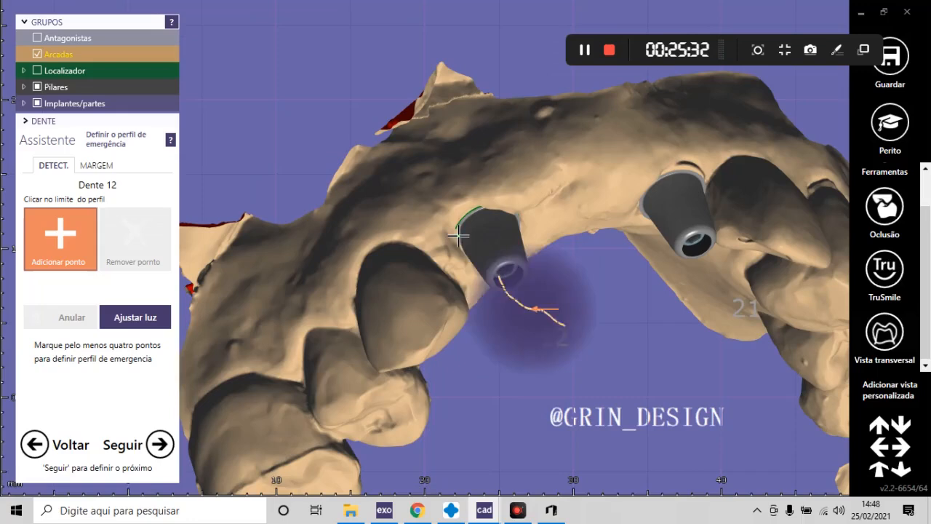
pyautogui.moveTo(511, 271); pyautogui.dragTo(604, 368, button='right')
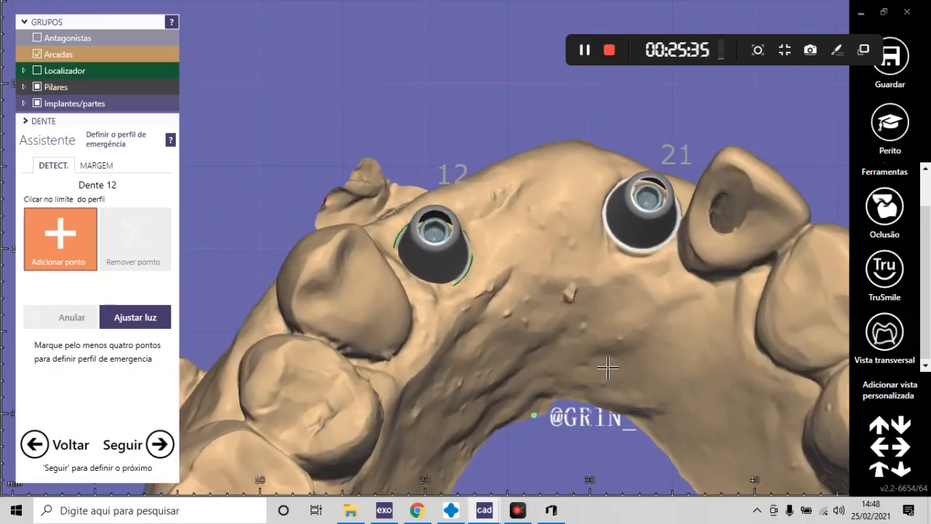
pyautogui.scroll(-3, 565, 308)
pyautogui.moveTo(572, 288); pyautogui.dragTo(604, 202, button='right')
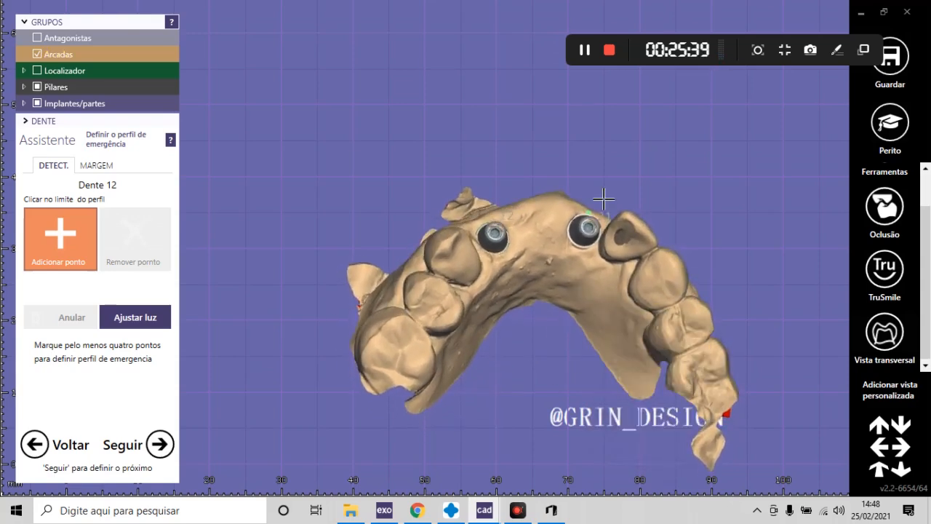
pyautogui.scroll(5, 531, 241)
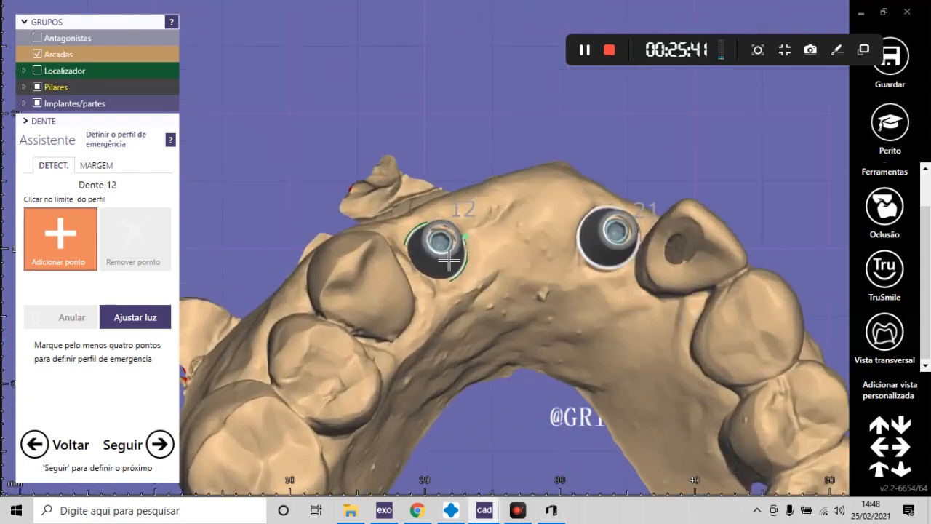
# - Continue past the emergence profiles of teeth 12 and 21 without marking points and proceed to tooth copying
pyautogui.click(142, 455)
pyautogui.click(152, 445)
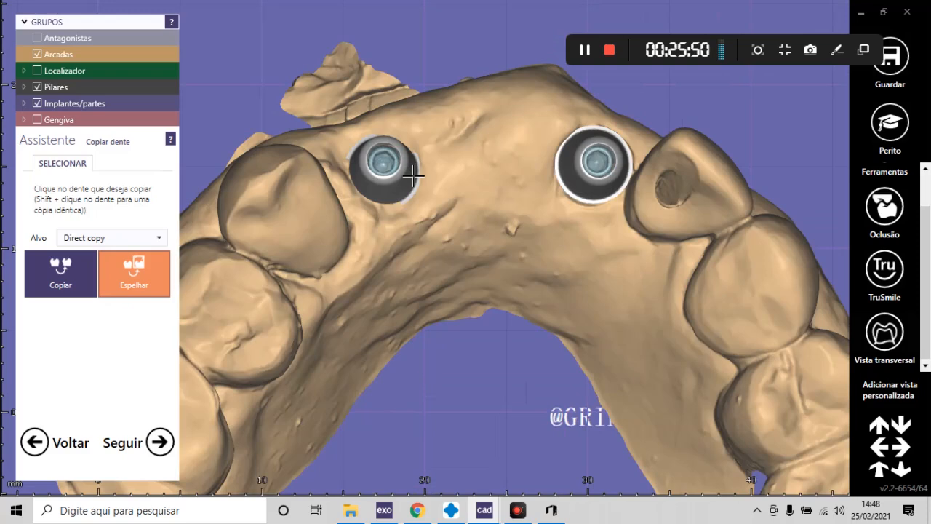
# - Examine the natural teeth beside the gap from the occlusal and buccal sides as candidates for mirroring
pyautogui.scroll(-1, 510, 135)
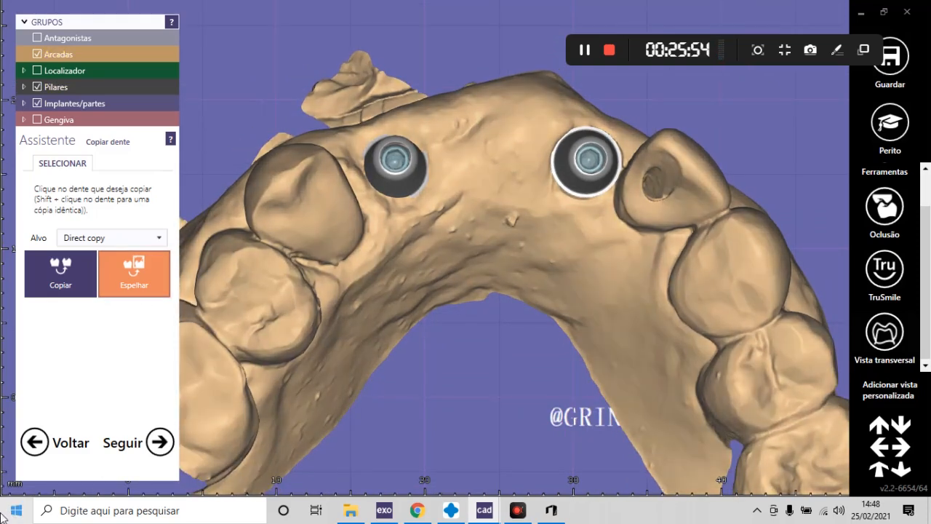
pyautogui.scroll(-7, 371, 309)
pyautogui.scroll(4, 464, 243)
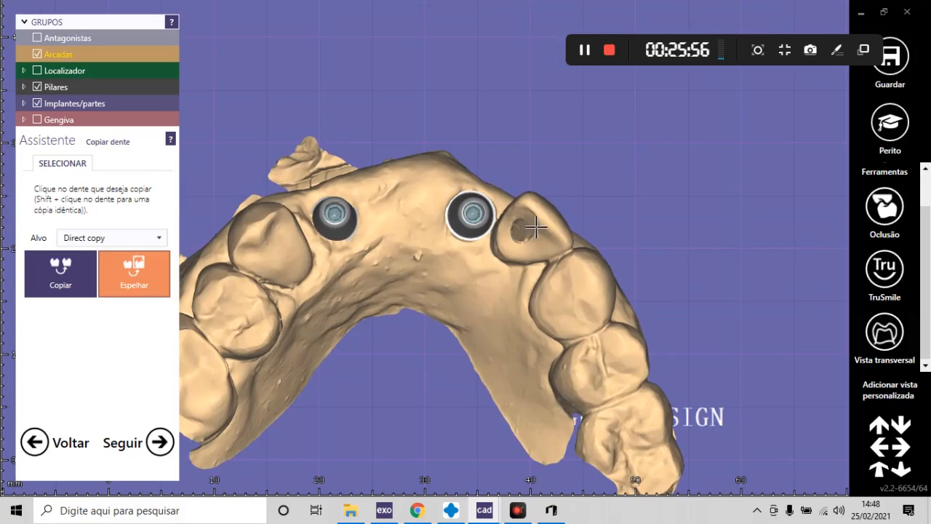
pyautogui.moveTo(535, 228); pyautogui.dragTo(385, 282, button='right')
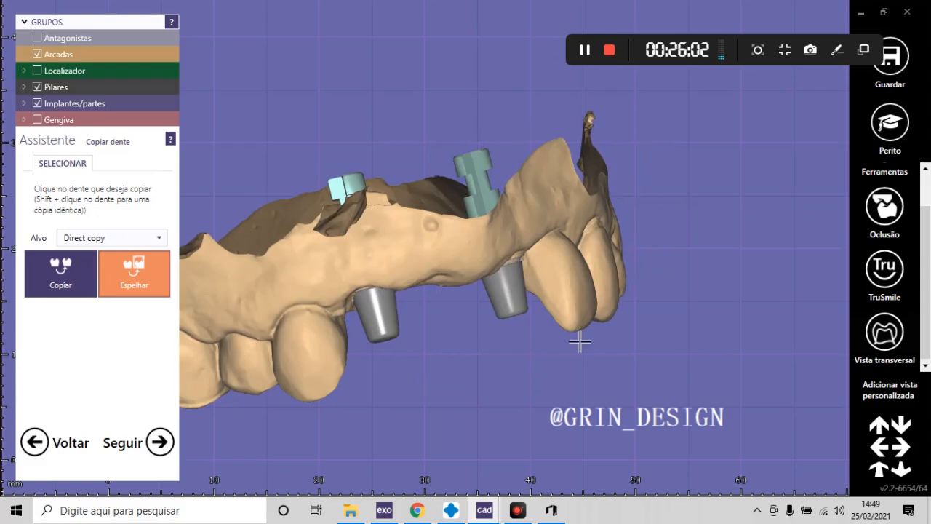
pyautogui.scroll(-5, 558, 347)
pyautogui.moveTo(531, 338); pyautogui.dragTo(553, 354, button='right')
pyautogui.scroll(-4, 538, 354)
pyautogui.scroll(6, 459, 351)
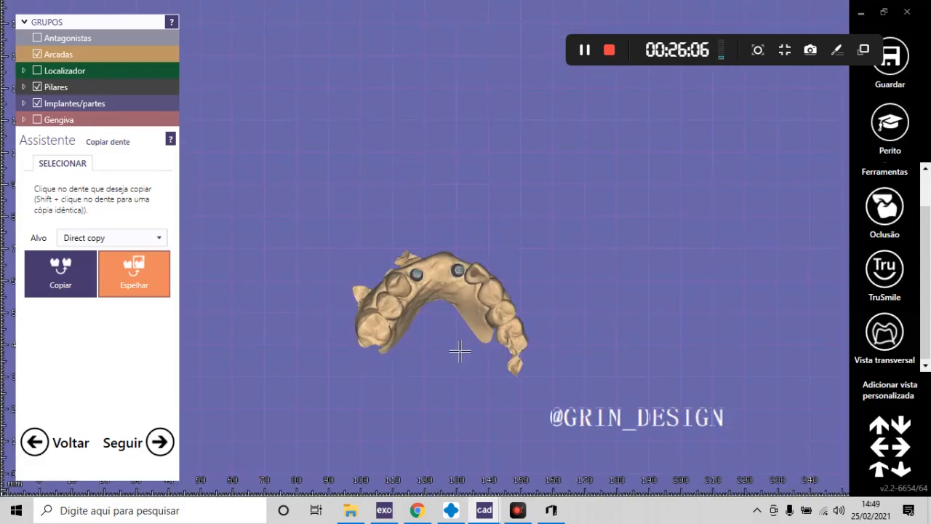
pyautogui.scroll(3, 430, 218)
pyautogui.scroll(2, 421, 225)
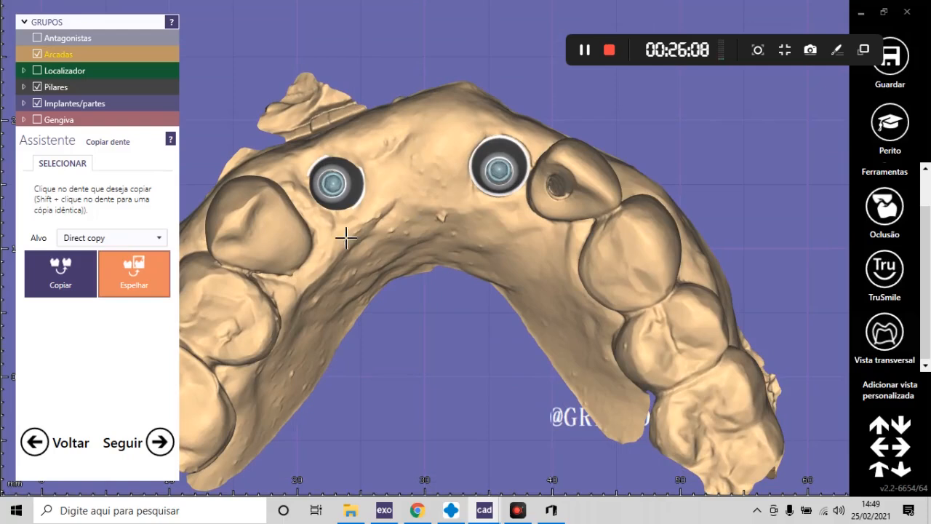
# - Mirror only the tooth next to the tooth 21 abutment and place the copy on tooth 12 as a direct copy
pyautogui.click(593, 198)
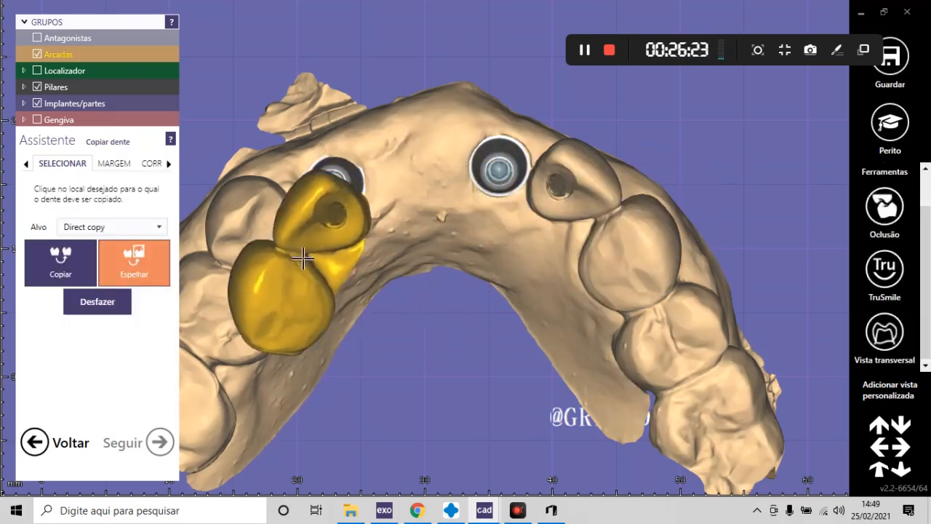
pyautogui.click(97, 301)
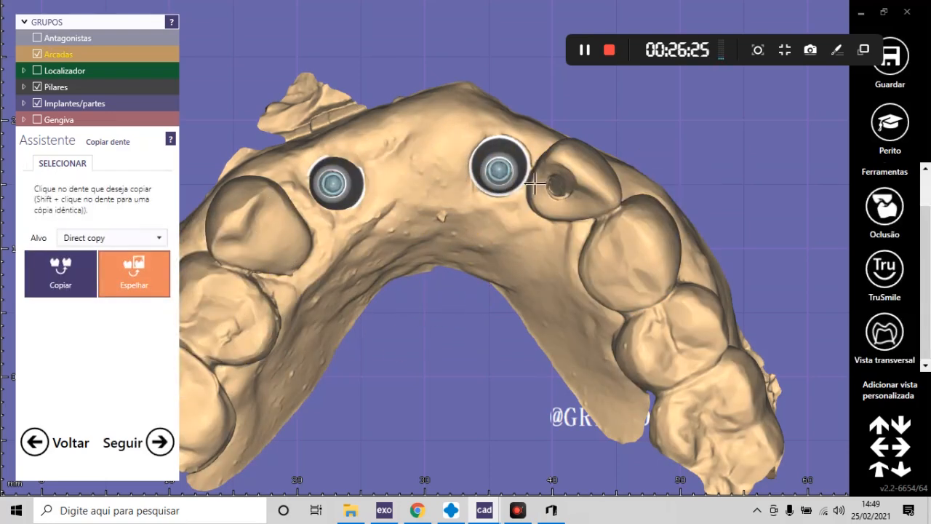
pyautogui.click(584, 174)
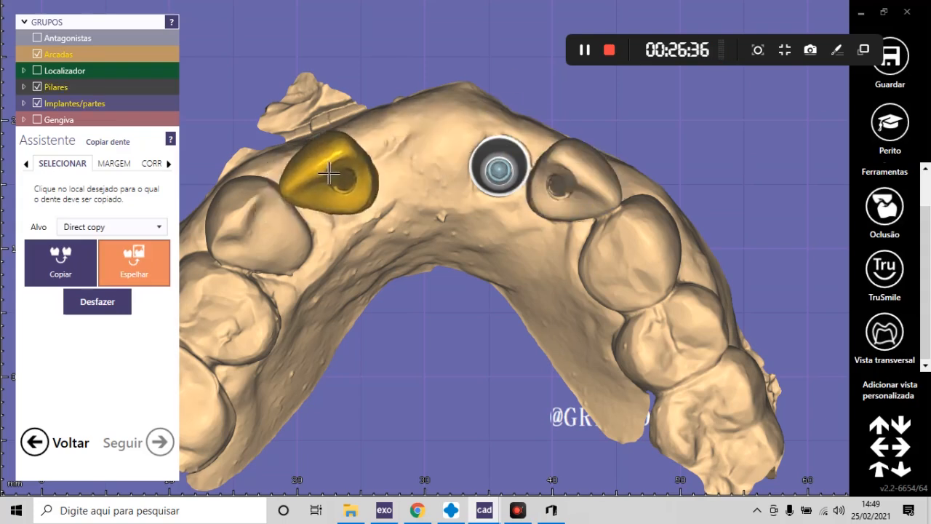
pyautogui.click(380, 216)
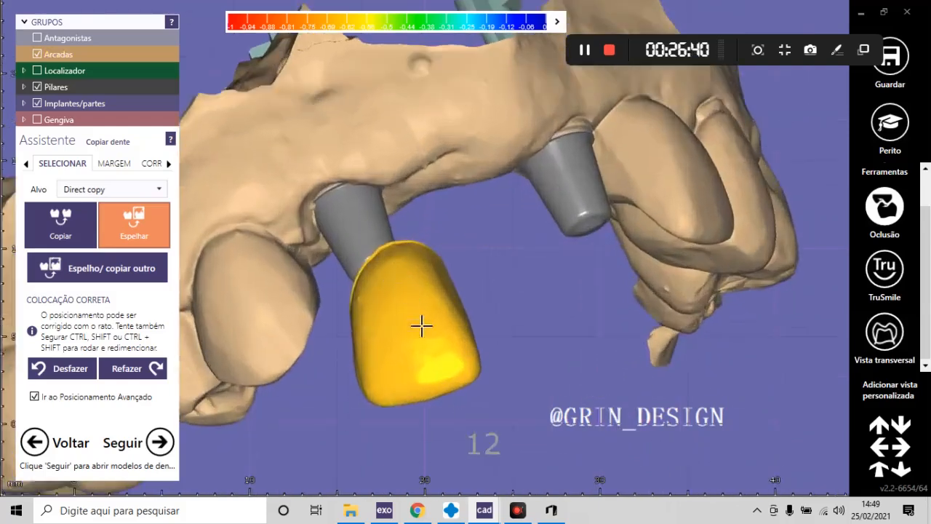
# - Move and rotate the mirrored tooth so that it sits over the tooth 12 abutment, next to the neighbouring canine
pyautogui.moveTo(422, 326); pyautogui.dragTo(438, 374, button='right')
pyautogui.moveTo(437, 374); pyautogui.dragTo(467, 442)
pyautogui.scroll(-5, 453, 285)
pyautogui.scroll(5, 461, 351)
pyautogui.keyDown('ctrl'); pyautogui.moveTo(461, 352); pyautogui.dragTo(421, 248); pyautogui.keyUp('ctrl')
pyautogui.scroll(-5, 429, 251)
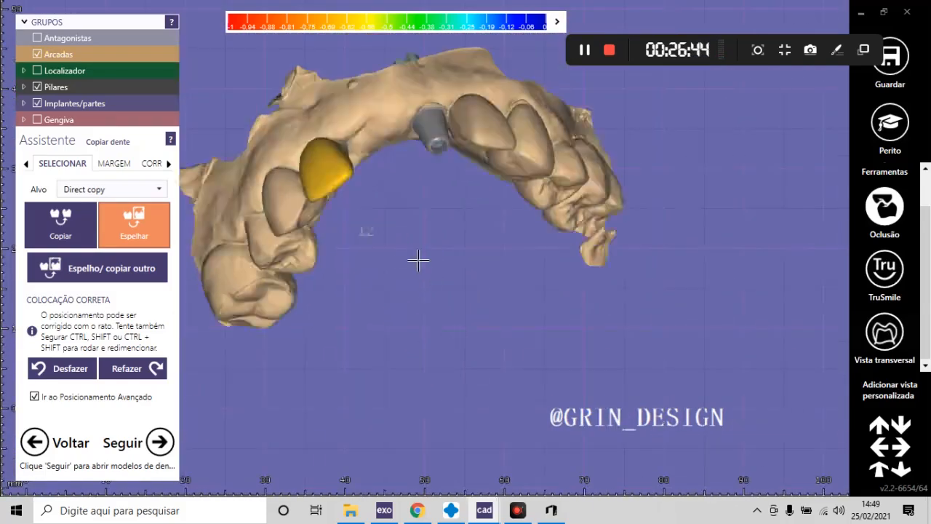
pyautogui.scroll(5, 322, 208)
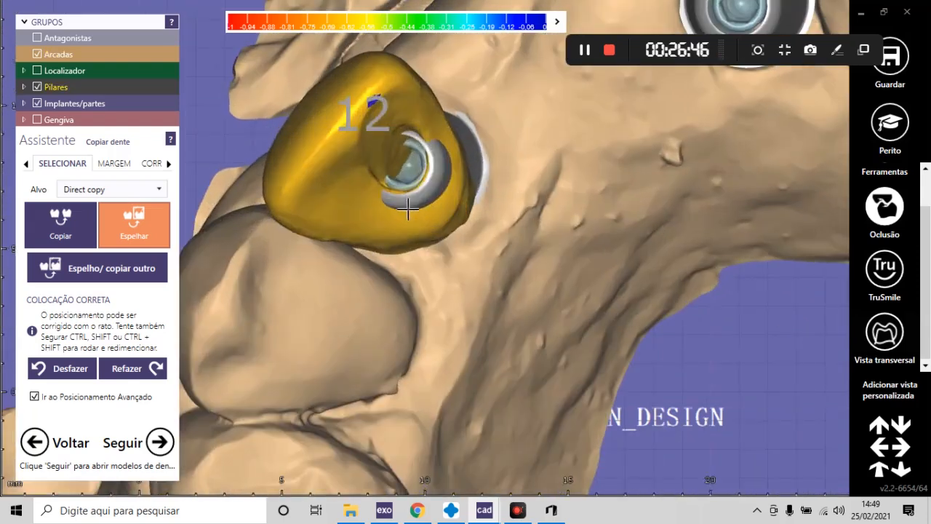
pyautogui.moveTo(408, 208)
pyautogui.keyDown('ctrl'); pyautogui.mouseDown()
pyautogui.moveTo(408, 175)
pyautogui.moveTo(391, 210)
pyautogui.mouseUp(); pyautogui.keyUp('ctrl')
pyautogui.scroll(-4, 389, 215)
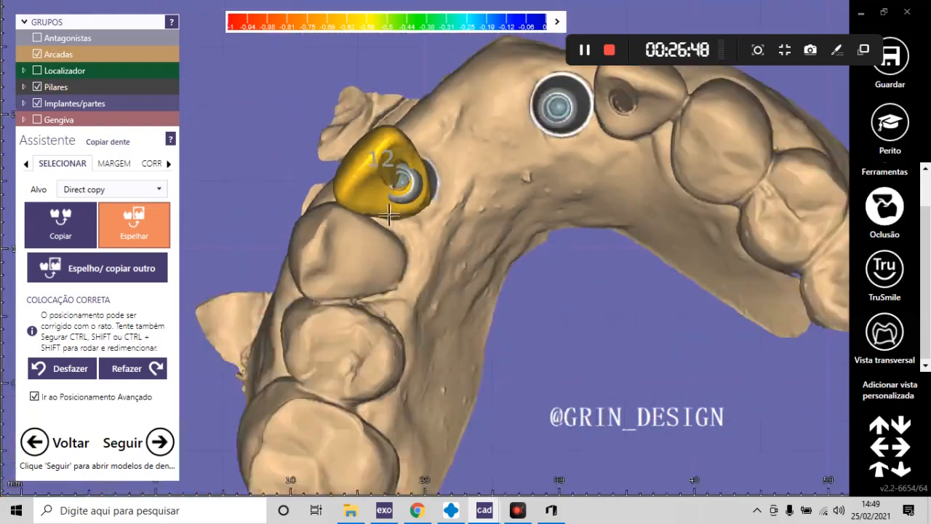
# - Check how the copied tooth 12 aligns with its abutment's screw opening, the adjacent canine and the arch curve
pyautogui.scroll(-4, 390, 214)
pyautogui.moveTo(428, 237); pyautogui.dragTo(484, 281, button='right')
pyautogui.scroll(4, 369, 286)
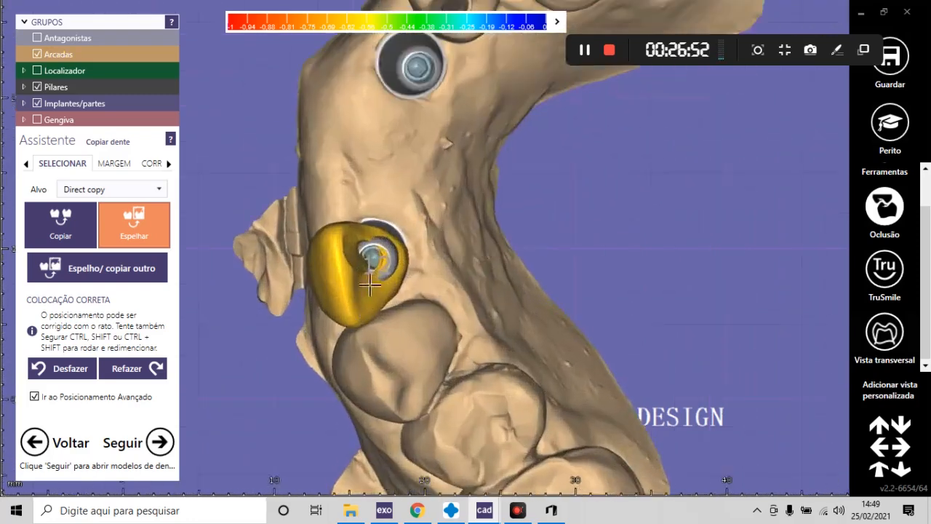
pyautogui.scroll(3, 369, 285)
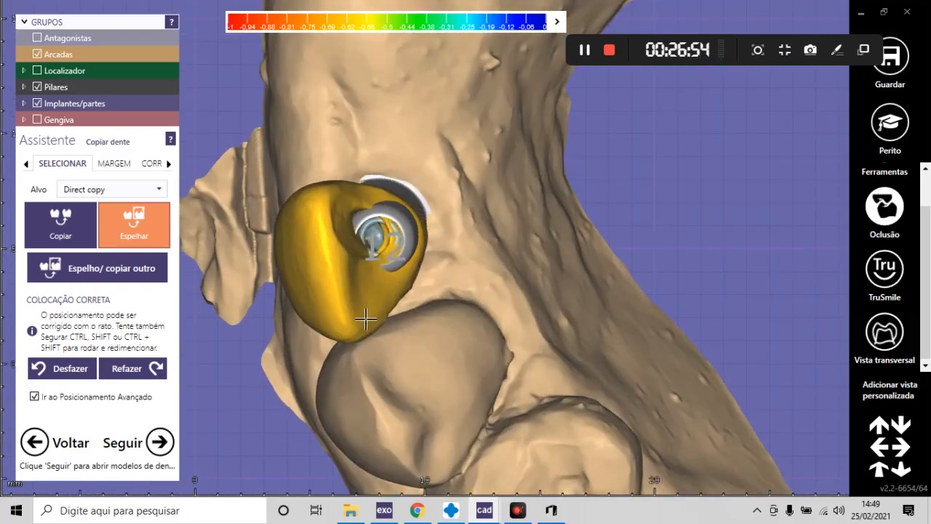
pyautogui.scroll(-5, 366, 319)
pyautogui.moveTo(436, 295); pyautogui.dragTo(459, 253, button='right')
pyautogui.scroll(-3, 459, 253)
pyautogui.moveTo(541, 190); pyautogui.dragTo(549, 204, button='right')
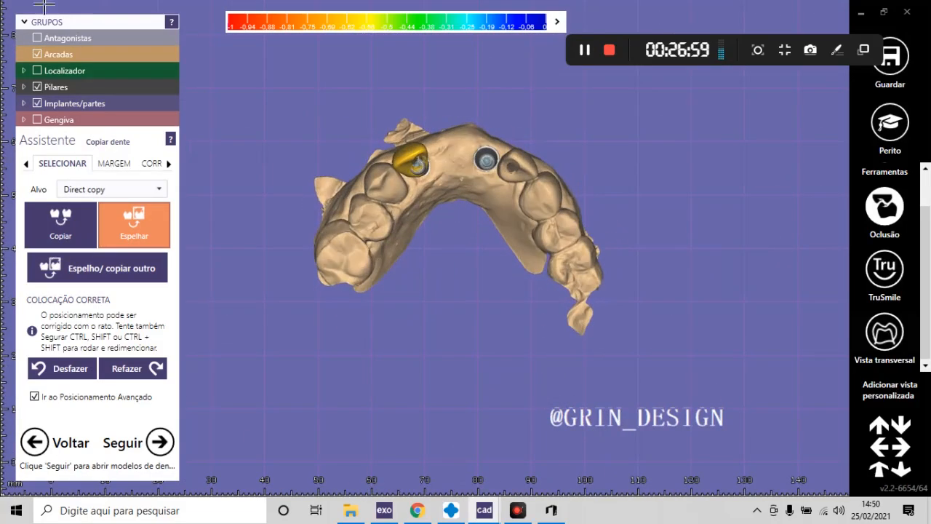
# - Show the antagonist arch as an opaque model and view the copied tooth 12 against it from the front
pyautogui.click(77, 38)
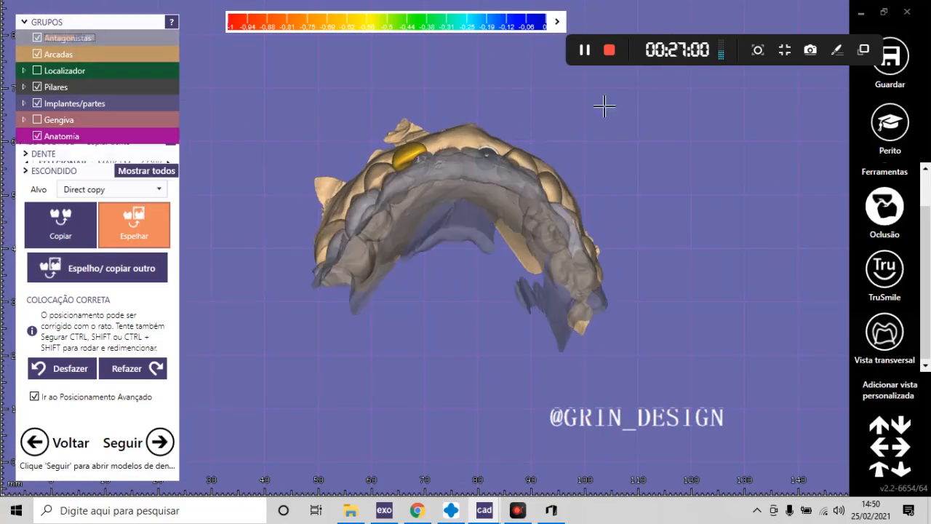
pyautogui.keyDown('shift'); pyautogui.middleClick(454, 177); pyautogui.keyUp('shift')
pyautogui.scroll(-5, 461, 175)
pyautogui.moveTo(507, 165); pyautogui.dragTo(489, 261, button='right')
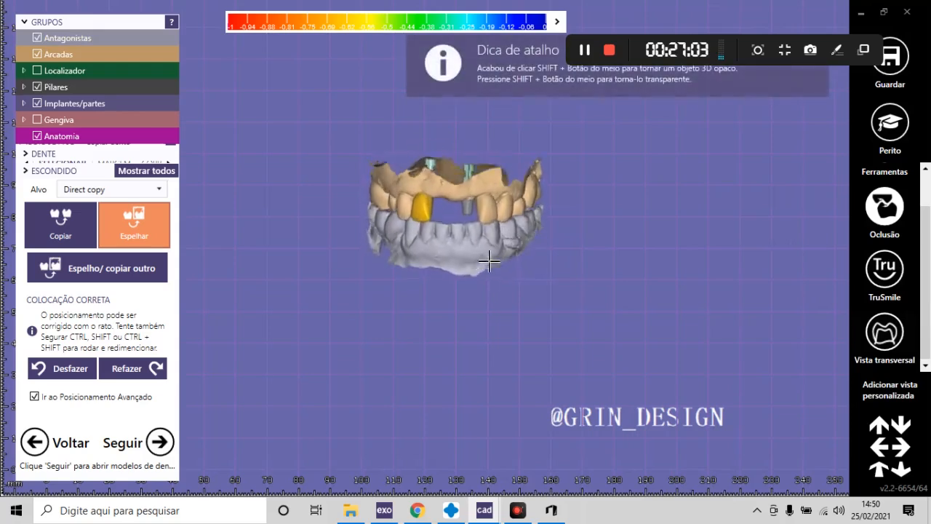
pyautogui.scroll(5, 489, 260)
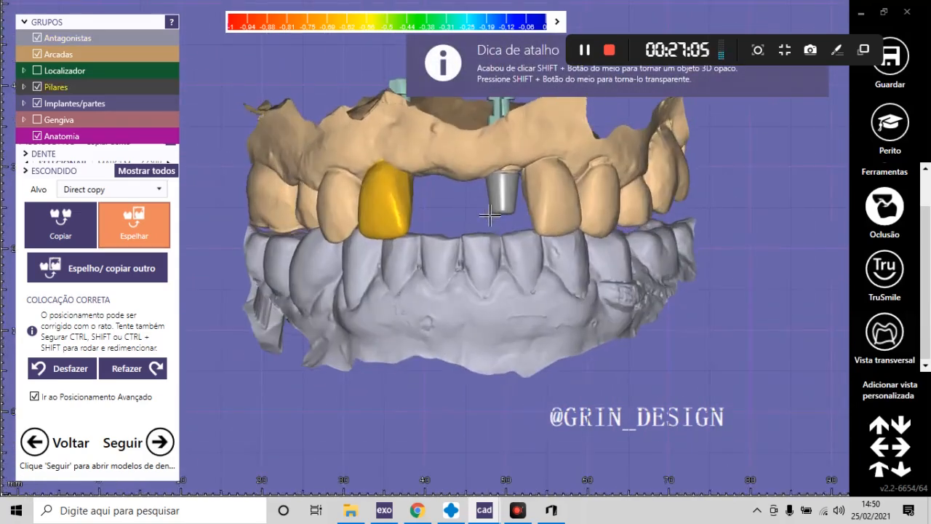
# - Save the current front view of the arches as a custom view named FRONTAL
pyautogui.moveTo(492, 216); pyautogui.dragTo(547, 227, button='right')
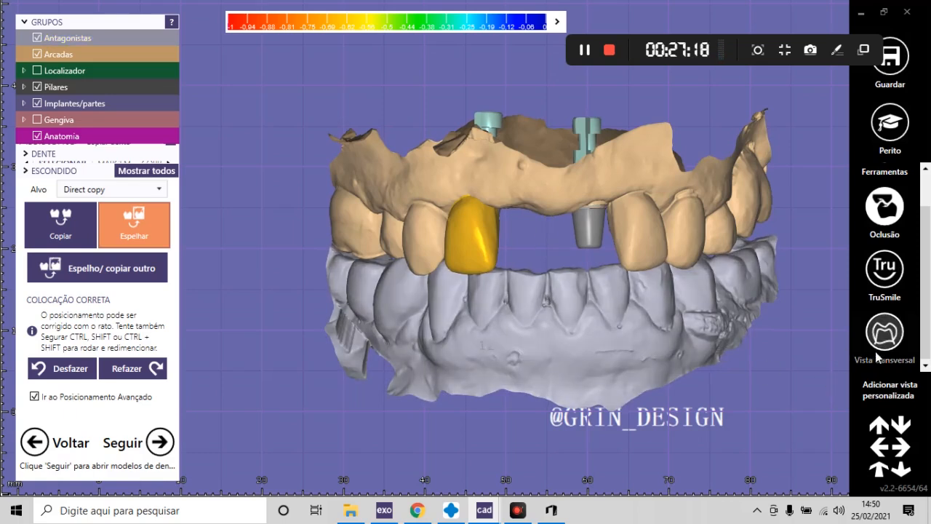
pyautogui.click(915, 389)
pyautogui.rightClick(915, 391)
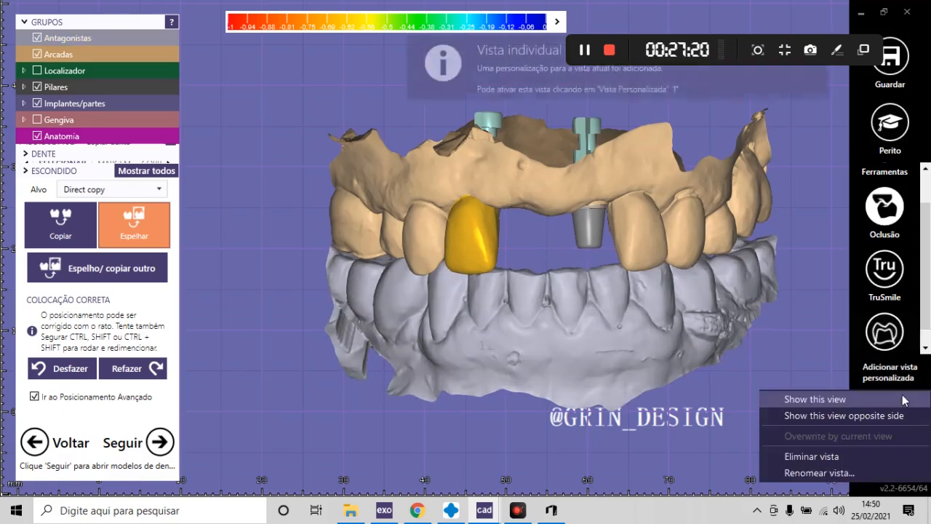
pyautogui.click(824, 472)
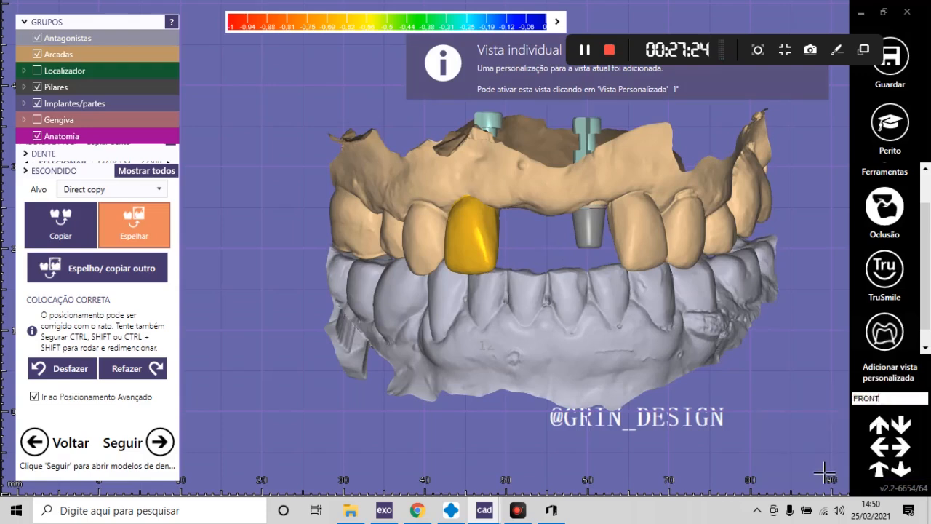
pyautogui.press('Return')
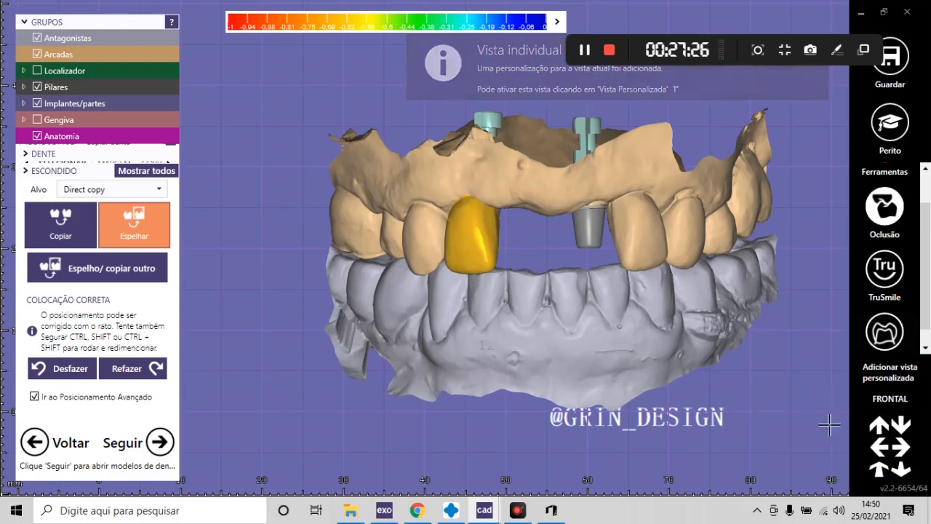
pyautogui.click(585, 50)
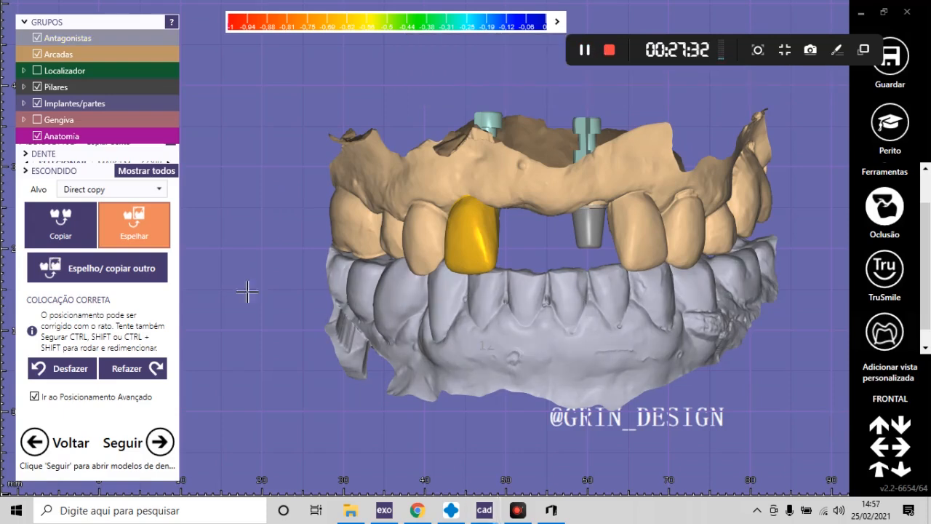
# - Proceed to tooth positioning and move tooth 11 into the space between teeth 12 and 21, levelling its incisal edge with tooth 21
pyautogui.click(159, 441)
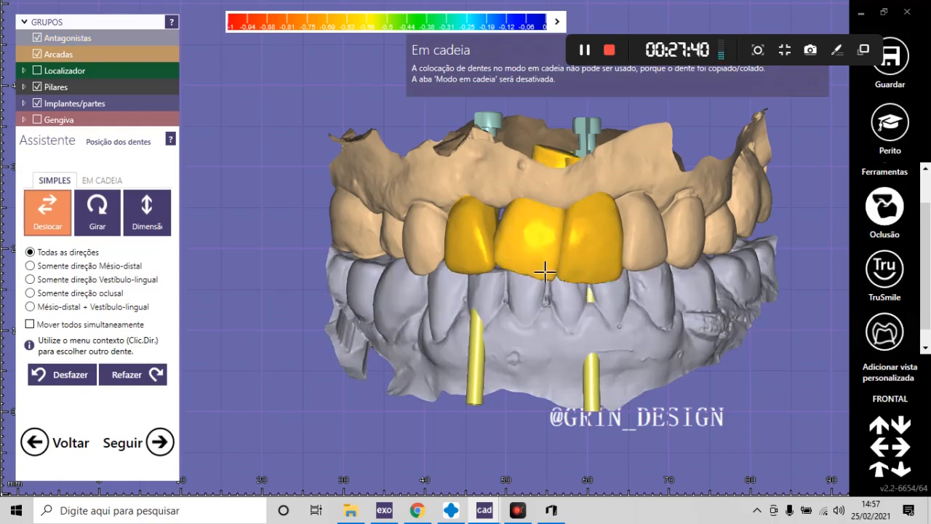
pyautogui.scroll(5, 556, 293)
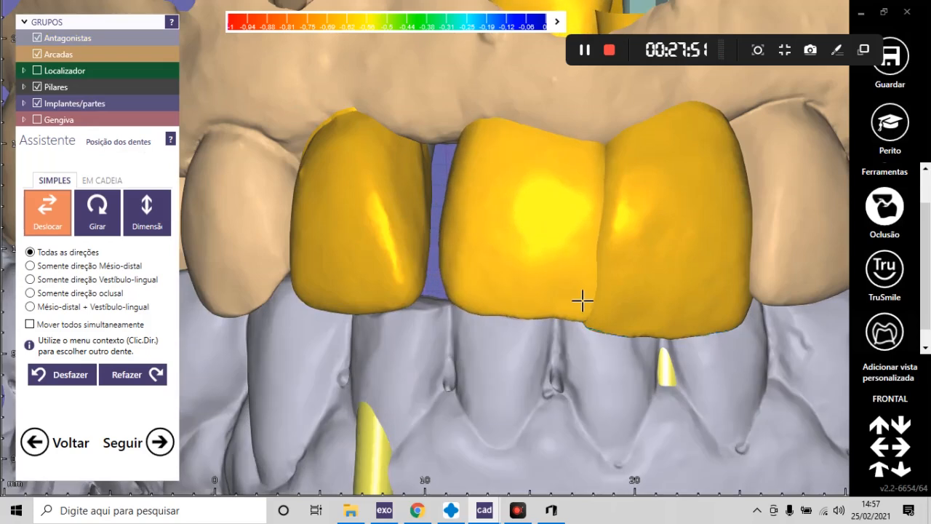
pyautogui.moveTo(584, 301); pyautogui.dragTo(516, 268)
pyautogui.moveTo(569, 304); pyautogui.dragTo(551, 298)
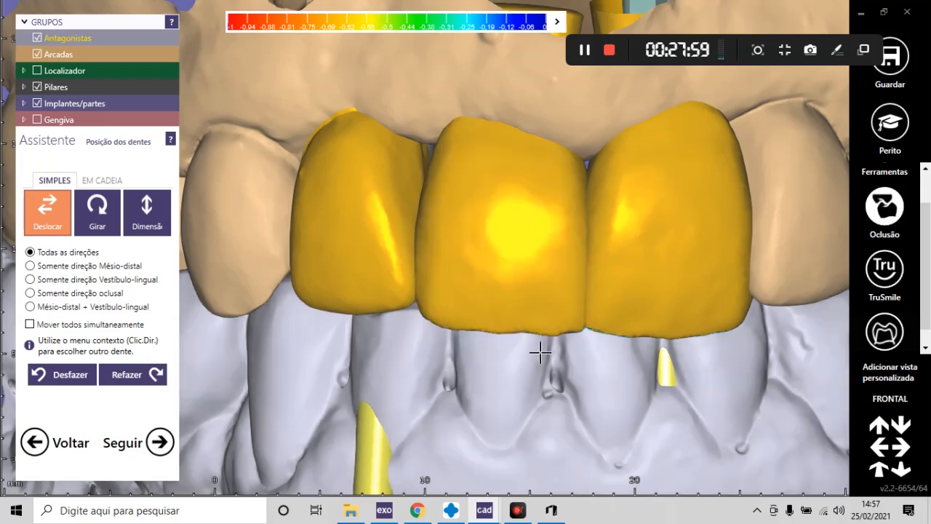
pyautogui.moveTo(545, 303); pyautogui.dragTo(555, 308)
pyautogui.moveTo(521, 177); pyautogui.dragTo(508, 175)
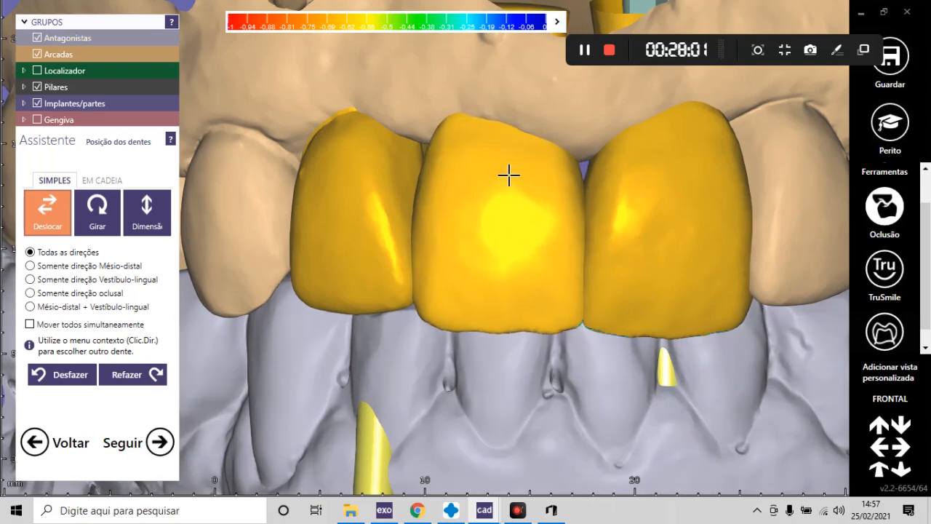
# - Narrow tooth 21 to open a gap between it and tooth 11
pyautogui.scroll(-5, 543, 334)
pyautogui.scroll(4, 530, 318)
pyautogui.keyDown('shift'); pyautogui.moveTo(558, 357); pyautogui.dragTo(551, 279); pyautogui.keyUp('shift')
pyautogui.moveTo(436, 339); pyautogui.dragTo(437, 340)
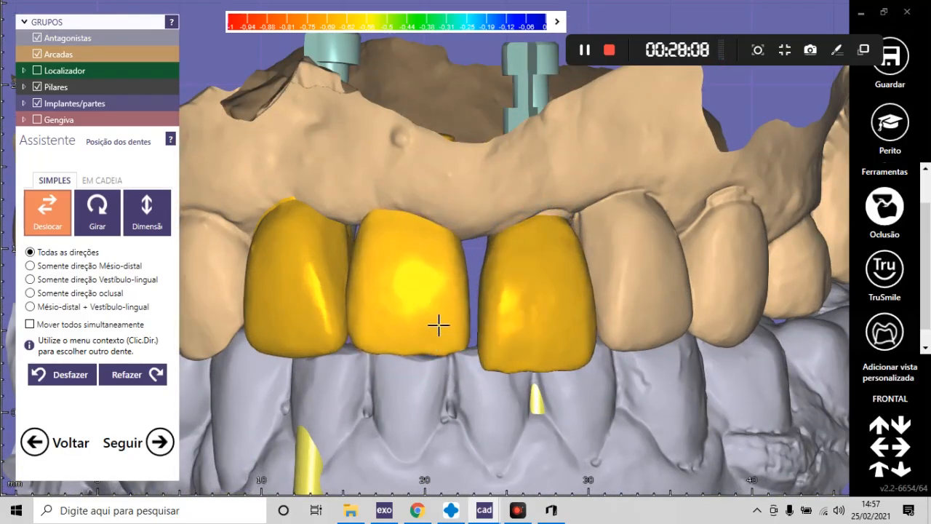
# - From the incisal side, move teeth 11 and 21 labially off the antagonist, shifting tooth 21 mesially towards tooth 11
pyautogui.scroll(-5, 441, 329)
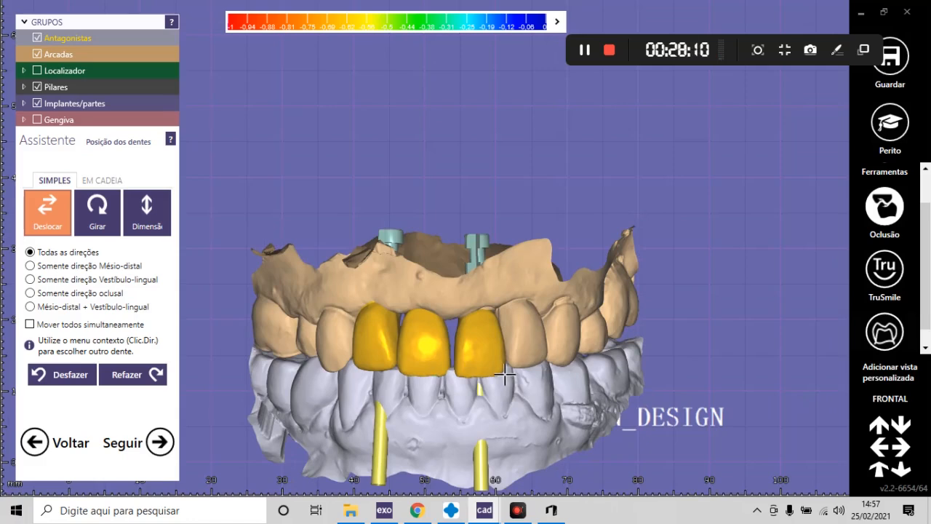
pyautogui.moveTo(557, 397); pyautogui.dragTo(545, 418, button='right')
pyautogui.scroll(5, 428, 253)
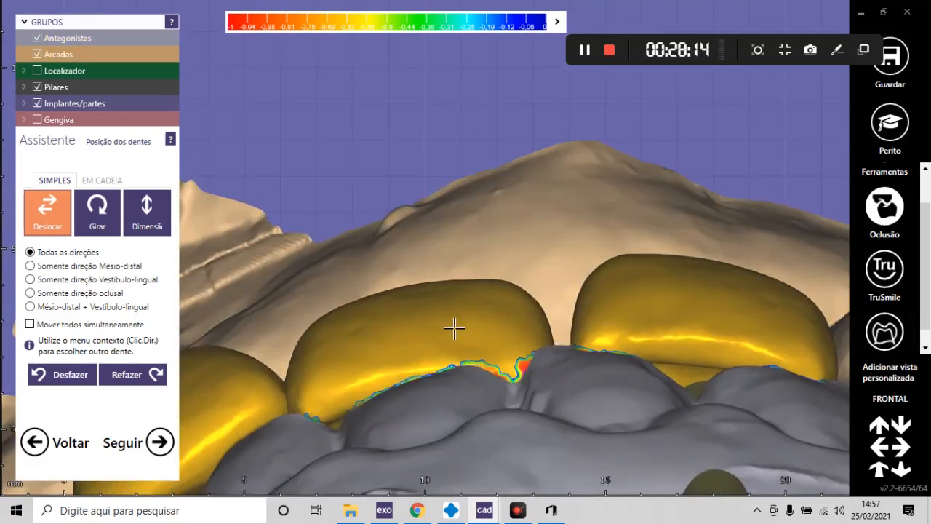
pyautogui.moveTo(454, 329); pyautogui.dragTo(392, 296)
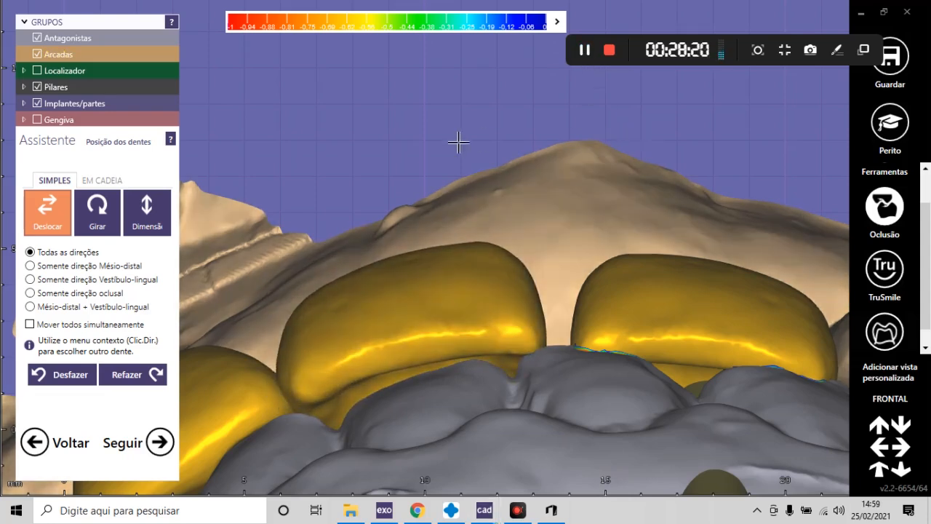
pyautogui.moveTo(458, 143); pyautogui.dragTo(440, 267, button='right')
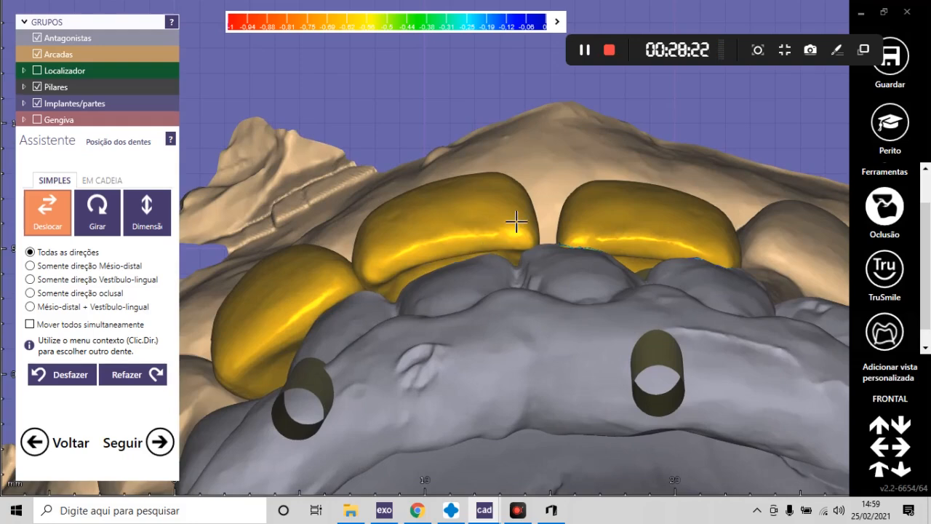
pyautogui.moveTo(695, 215); pyautogui.dragTo(654, 217)
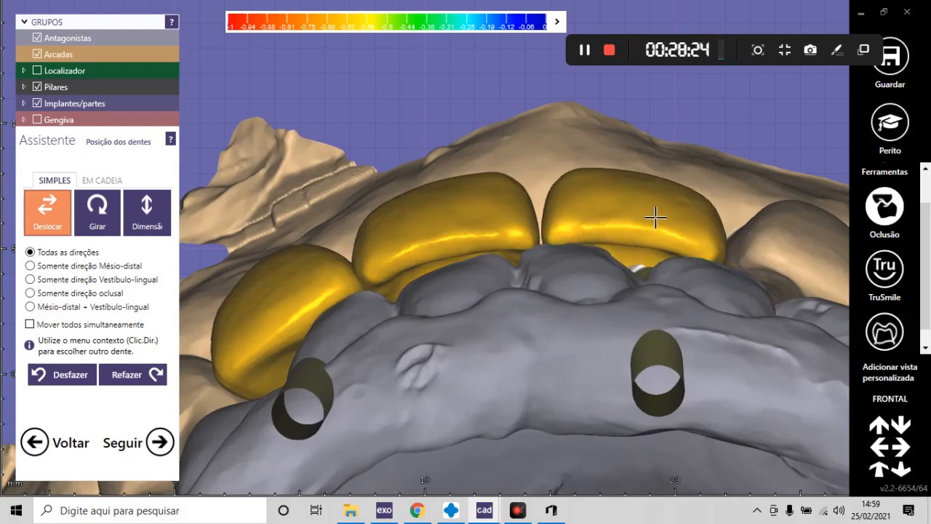
pyautogui.scroll(-6, 640, 212)
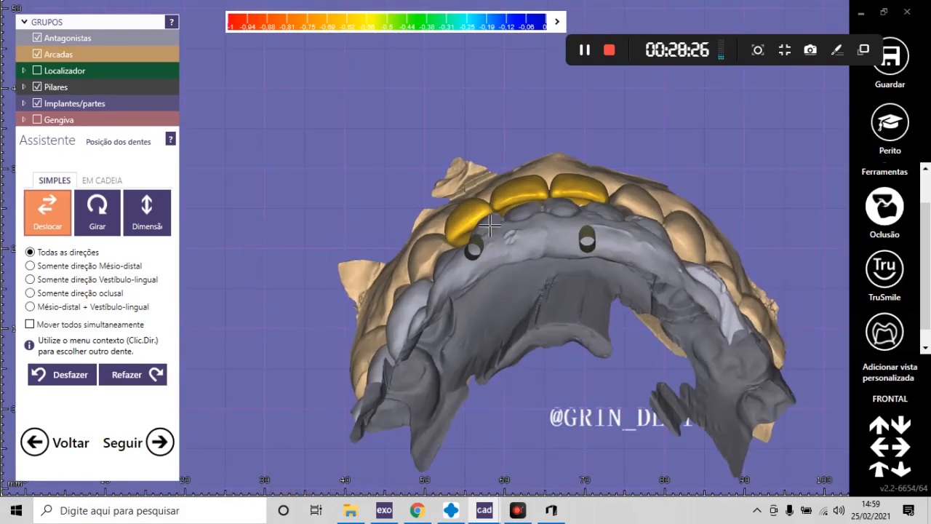
# - Restore the FRONTAL view, reposition tooth 11 against tooth 12, and adjust the size and position of tooth 21
pyautogui.click(894, 399)
pyautogui.scroll(6, 509, 248)
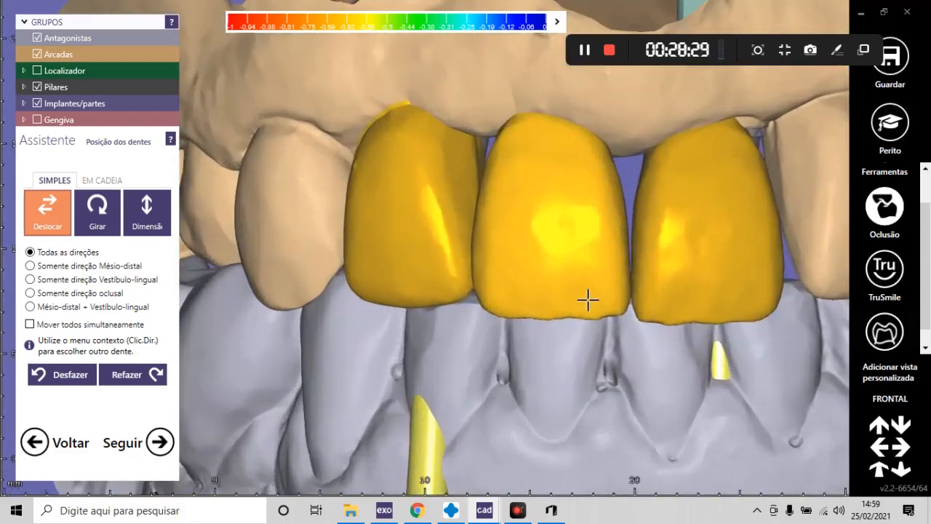
pyautogui.moveTo(588, 300); pyautogui.dragTo(555, 269)
pyautogui.moveTo(725, 269); pyautogui.dragTo(711, 266)
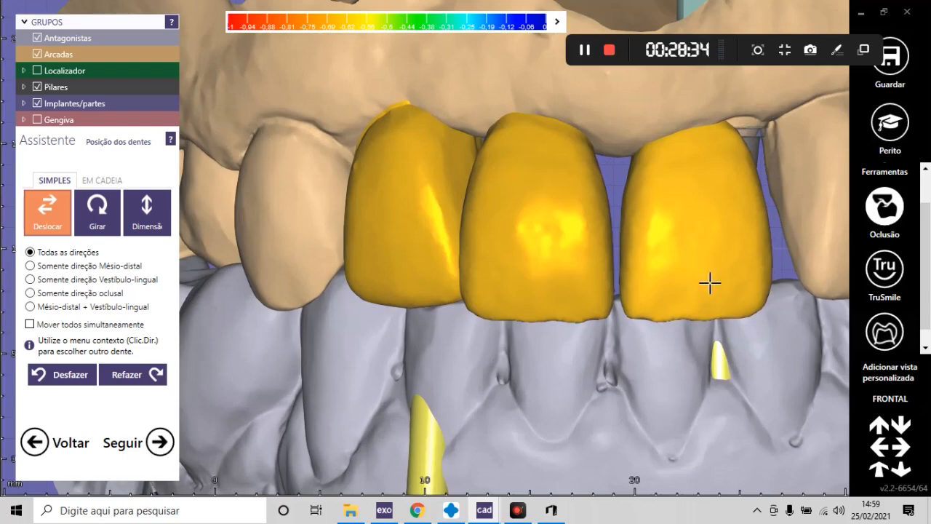
pyautogui.moveTo(679, 295)
pyautogui.mouseDown()
pyautogui.moveTo(661, 312)
pyautogui.moveTo(688, 293)
pyautogui.mouseUp()
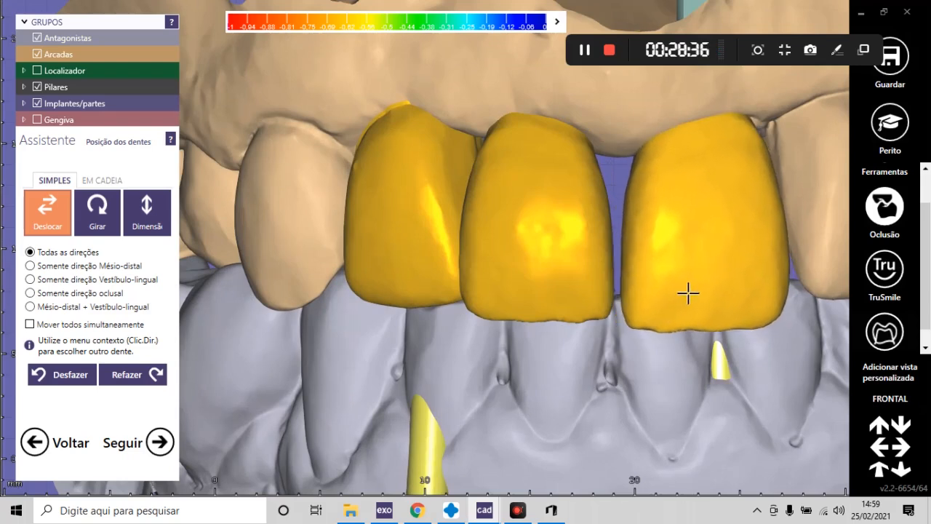
# - Nudge tooth 11 towards tooth 21 to close the gap between the central incisors and level their incisal edges
pyautogui.scroll(-3, 679, 284)
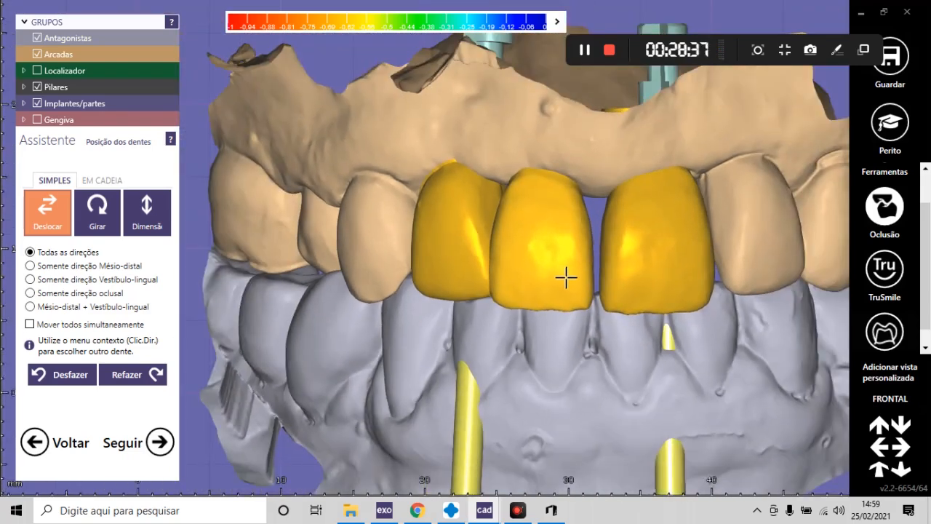
pyautogui.moveTo(567, 276)
pyautogui.mouseDown()
pyautogui.moveTo(567, 287)
pyautogui.moveTo(577, 276)
pyautogui.mouseUp()
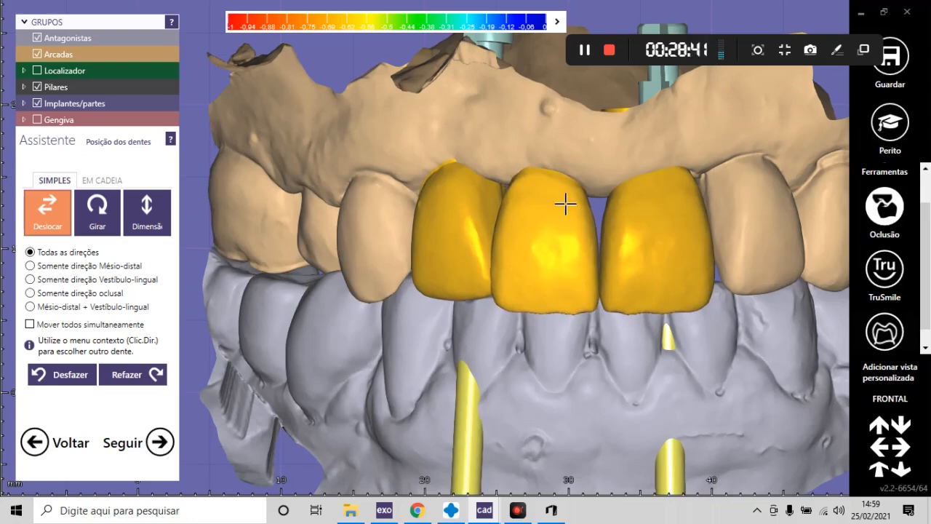
pyautogui.scroll(3, 598, 270)
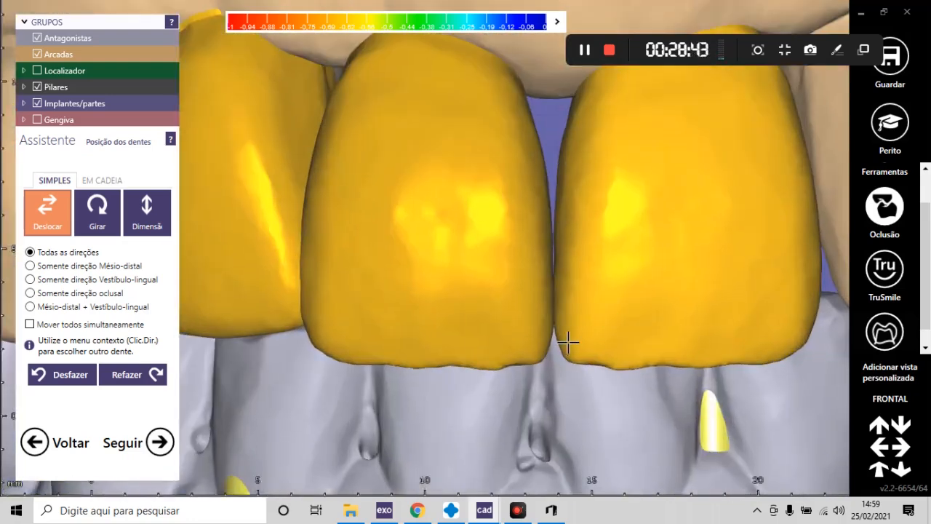
pyautogui.moveTo(536, 328); pyautogui.dragTo(536, 332)
pyautogui.scroll(-5, 534, 330)
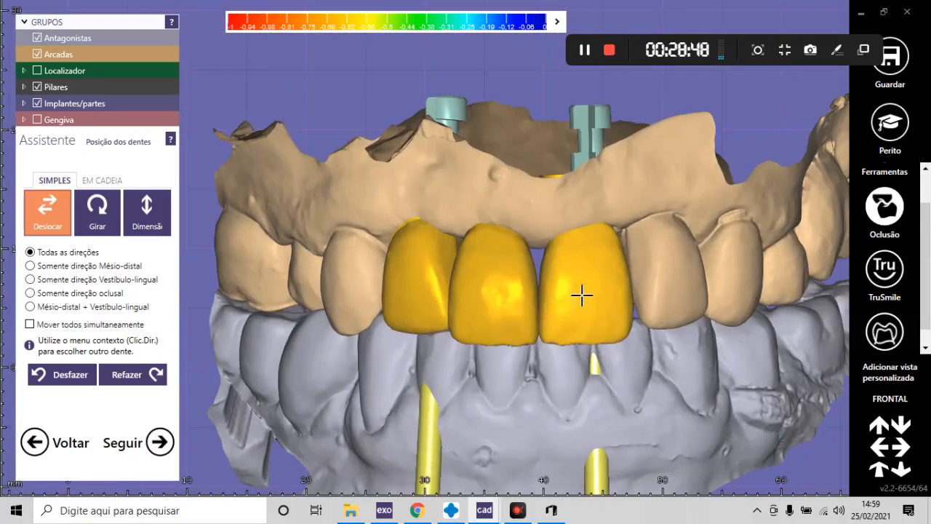
# - Check the symmetry and contact of the central incisors from the front, and their arch alignment from the incisal side
pyautogui.scroll(3, 509, 280)
pyautogui.scroll(-3, 541, 312)
pyautogui.scroll(3, 572, 347)
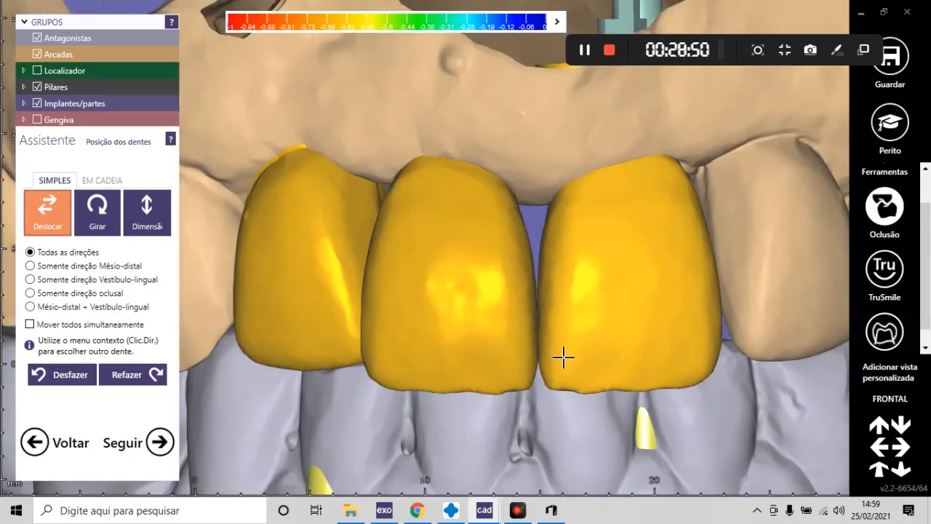
pyautogui.scroll(-5, 559, 356)
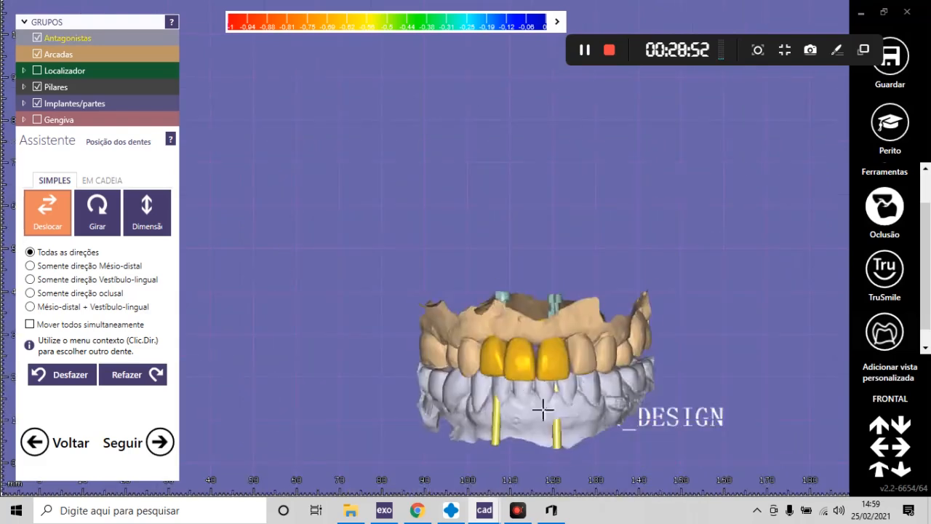
pyautogui.moveTo(544, 407); pyautogui.dragTo(568, 443, button='right')
pyautogui.scroll(10, 484, 270)
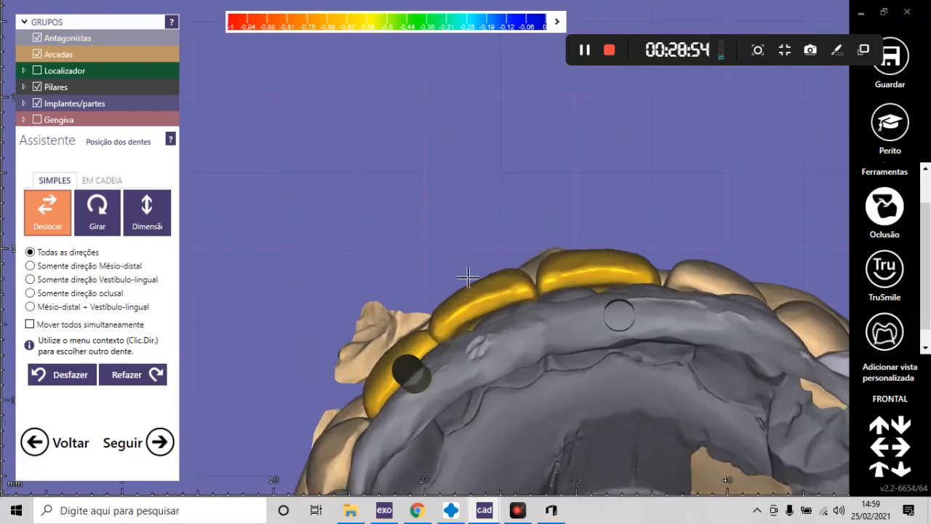
pyautogui.scroll(-3, 560, 269)
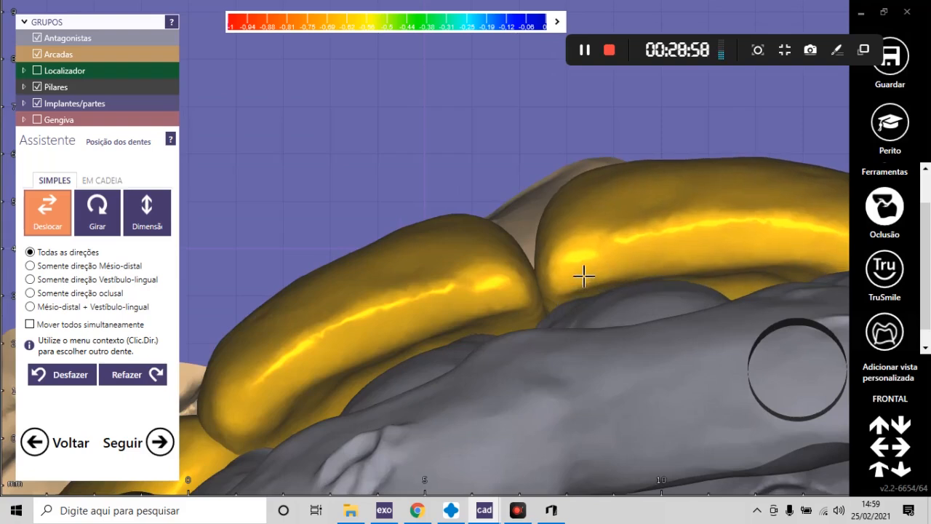
pyautogui.scroll(-6, 584, 274)
pyautogui.moveTo(505, 310); pyautogui.dragTo(536, 368, button='right')
pyautogui.scroll(3, 490, 379)
pyautogui.scroll(2, 490, 379)
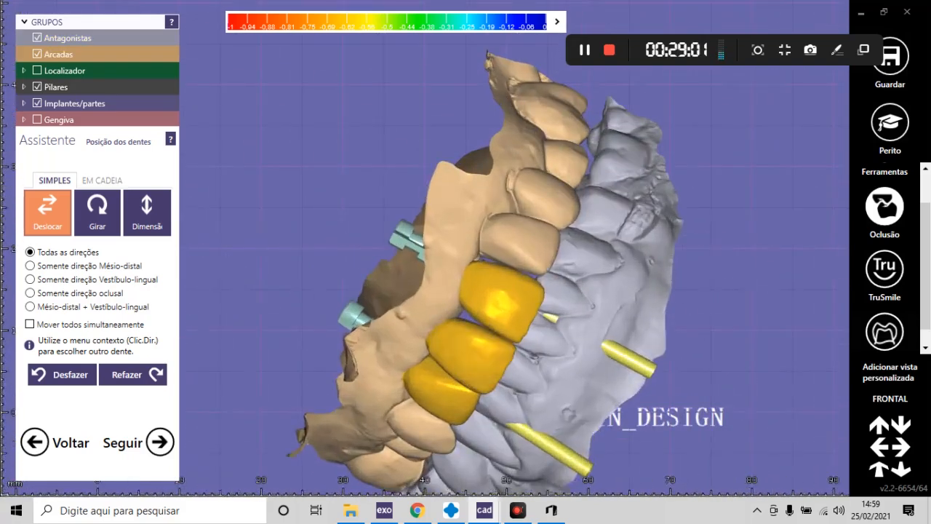
# - Restore the FRONTAL view and fine-tune the position of teeth 11 and 12, moving tooth 12 slightly towards tooth 11
pyautogui.click(878, 408)
pyautogui.scroll(4, 571, 251)
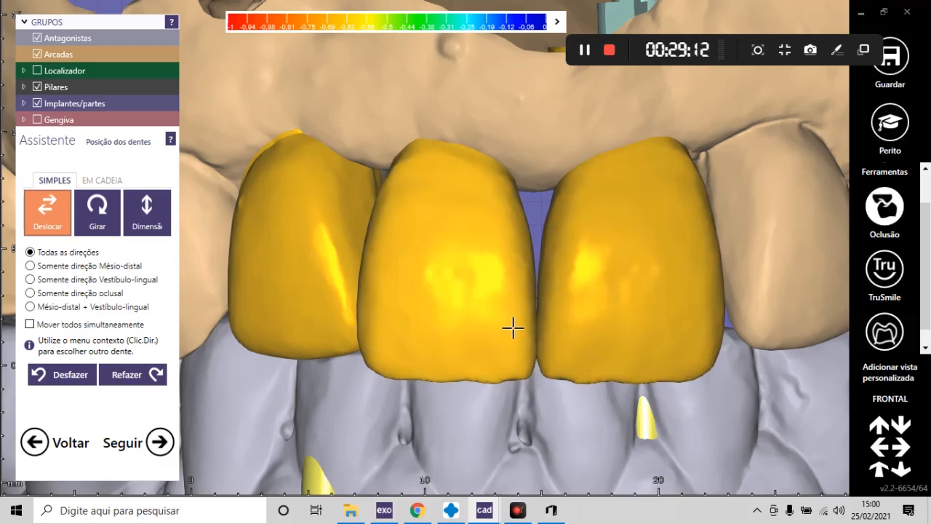
pyautogui.moveTo(513, 328); pyautogui.dragTo(514, 328)
pyautogui.scroll(-5, 327, 339)
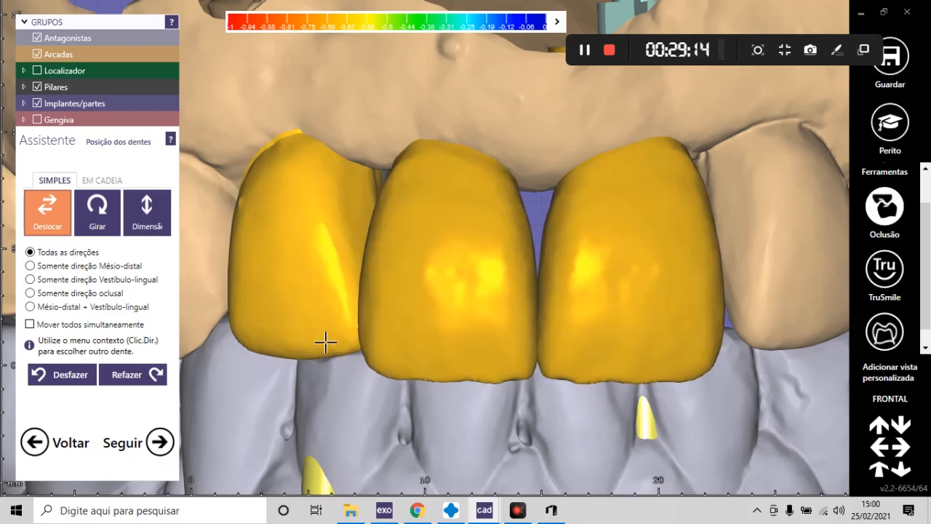
pyautogui.scroll(5, 241, 303)
pyautogui.moveTo(328, 293); pyautogui.dragTo(338, 295)
pyautogui.moveTo(365, 347)
pyautogui.mouseDown()
pyautogui.moveTo(347, 339)
pyautogui.moveTo(354, 347)
pyautogui.moveTo(365, 339)
pyautogui.mouseUp()
# - Examine the proportions, contacts and incisal levels of teeth 12, 11 and 21 against the adjacent teeth and antagonist from the front
pyautogui.scroll(-3, 413, 301)
pyautogui.scroll(4, 349, 320)
pyautogui.scroll(-7, 366, 339)
pyautogui.scroll(4, 344, 349)
pyautogui.scroll(2, 346, 350)
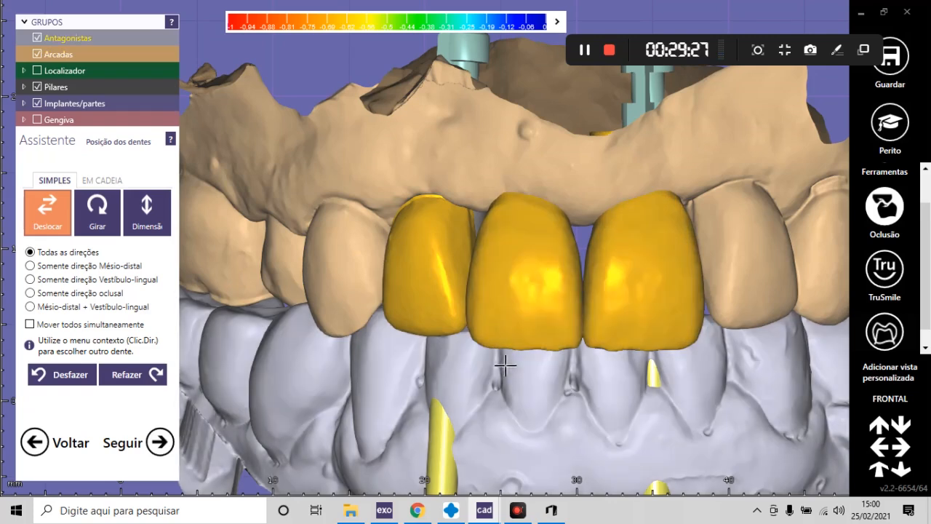
pyautogui.scroll(-3, 426, 293)
pyautogui.scroll(3, 451, 317)
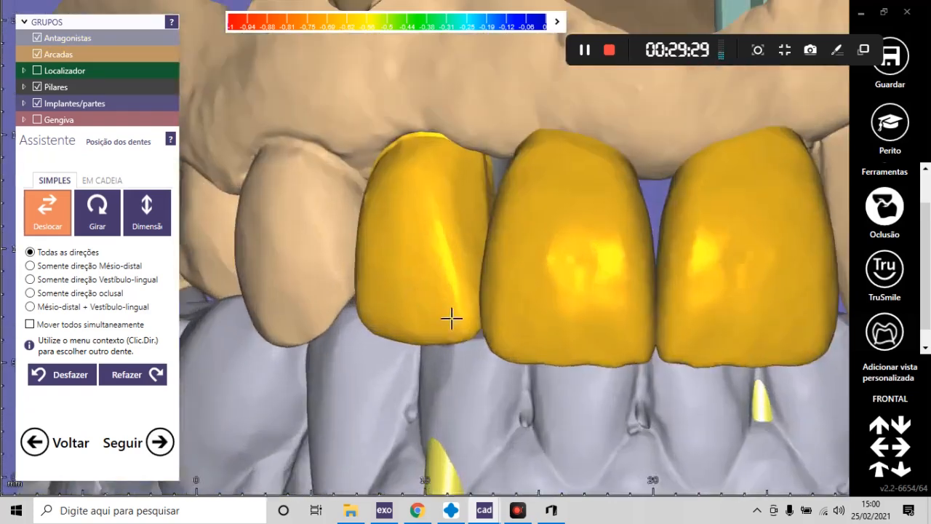
pyautogui.scroll(-1, 437, 309)
pyautogui.scroll(-3, 630, 273)
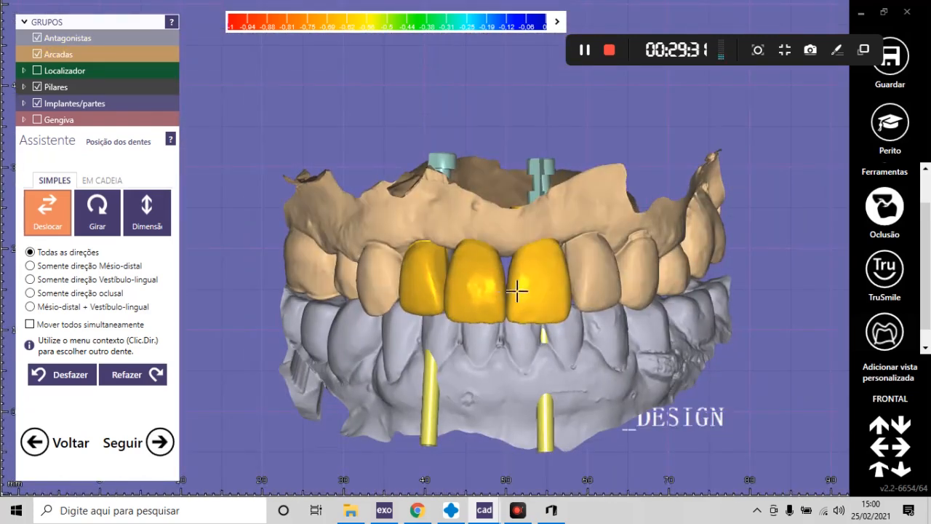
pyautogui.scroll(2, 601, 236)
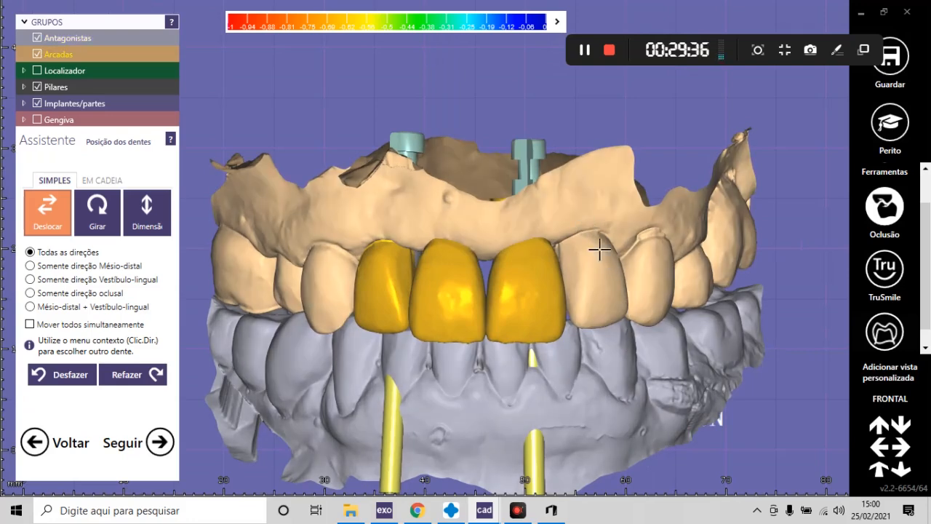
pyautogui.scroll(3, 397, 292)
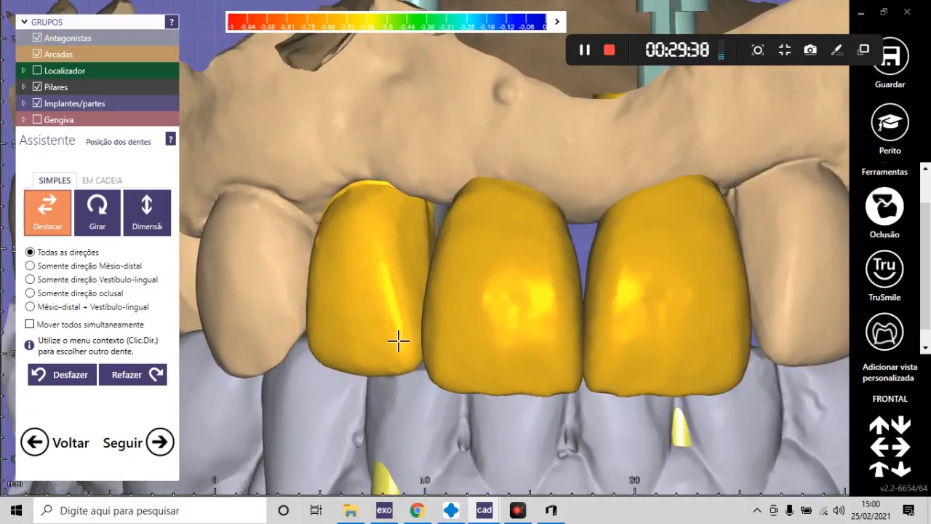
# - Inspect the arch from the incisal side and nudge tooth 11 to refine its alignment along the arch curve
pyautogui.scroll(-5, 398, 341)
pyautogui.moveTo(461, 407); pyautogui.dragTo(459, 314, button='right')
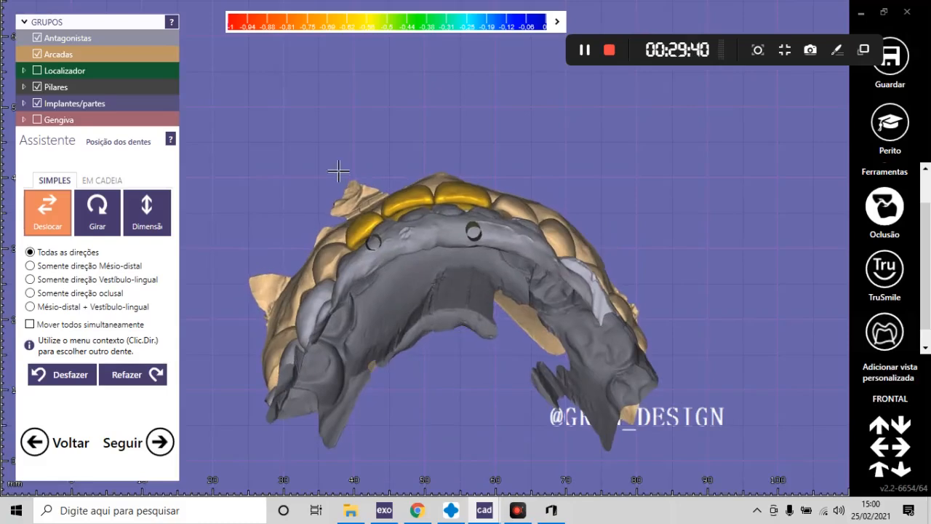
pyautogui.scroll(4, 370, 200)
pyautogui.scroll(3, 392, 240)
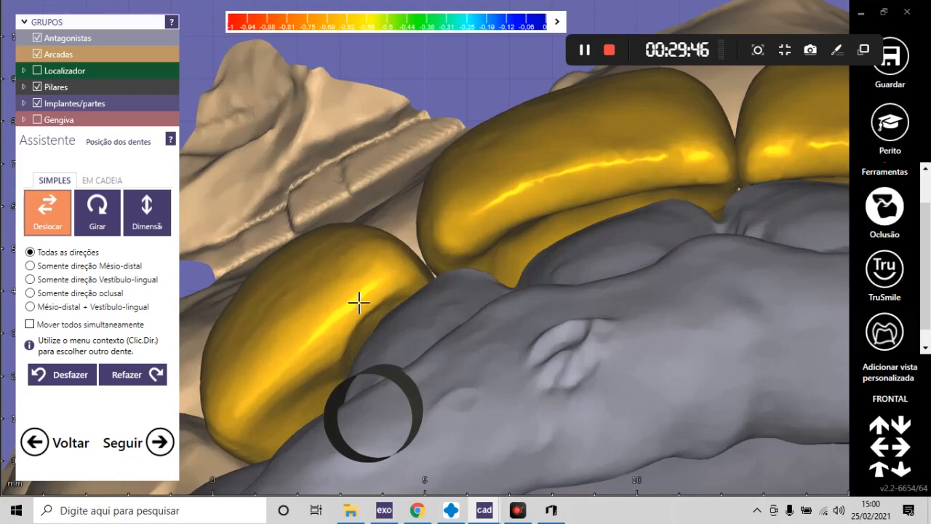
pyautogui.scroll(-5, 422, 230)
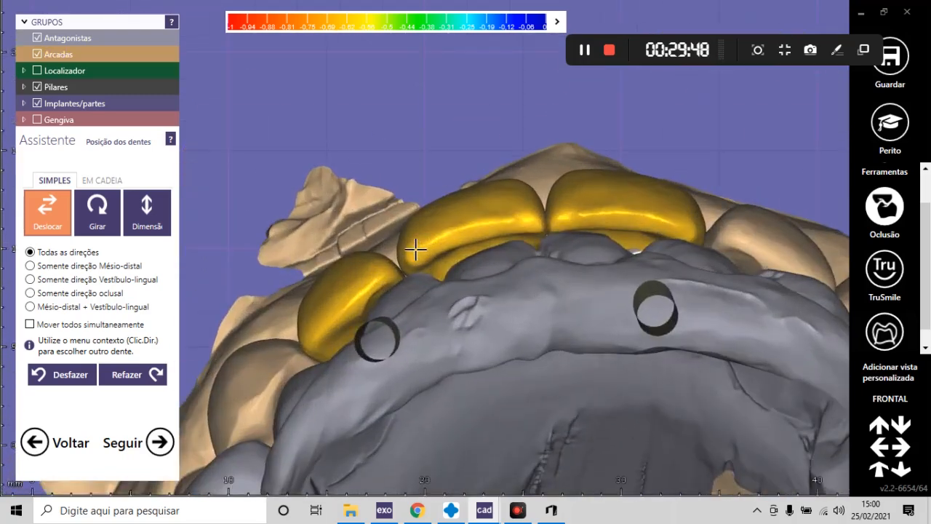
pyautogui.moveTo(415, 250); pyautogui.dragTo(418, 251)
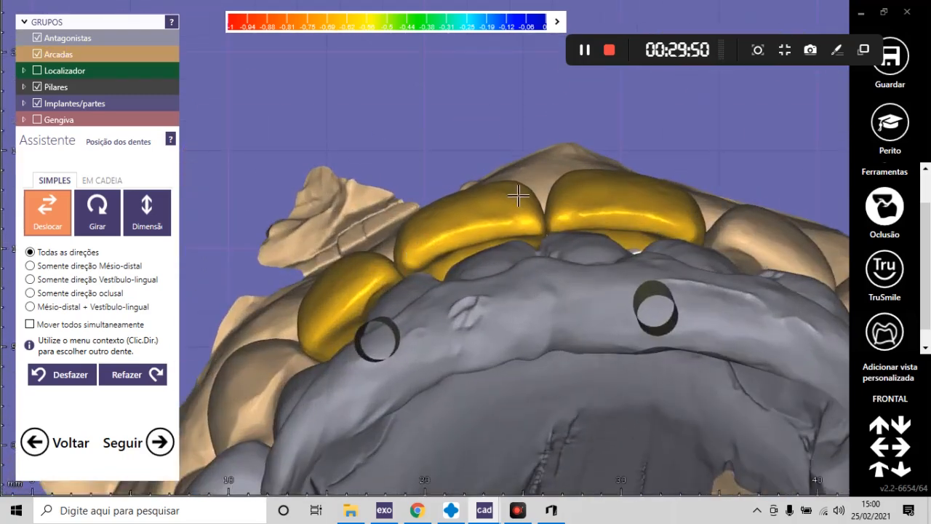
# - Fine-tune tooth 21's vestibulo-lingual position from the incisal side to align it with tooth 11
pyautogui.scroll(-5, 518, 195)
pyautogui.scroll(8, 519, 202)
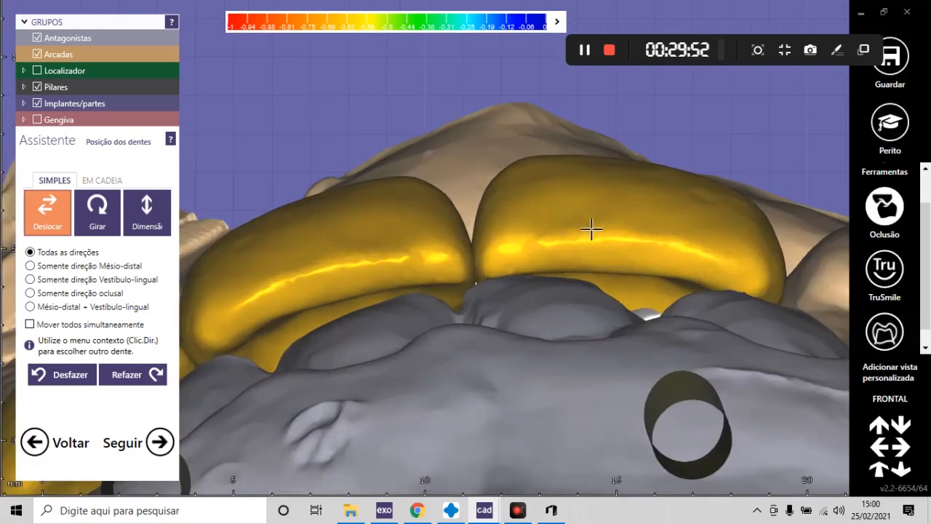
pyautogui.moveTo(590, 230)
pyautogui.mouseDown()
pyautogui.moveTo(588, 222)
pyautogui.moveTo(602, 227)
pyautogui.mouseUp()
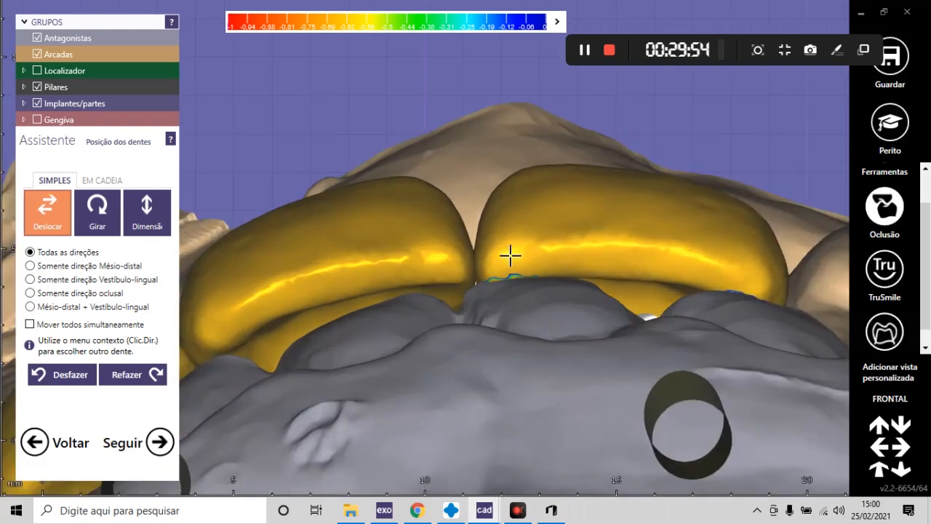
pyautogui.moveTo(511, 255); pyautogui.dragTo(511, 248)
pyautogui.scroll(-5, 544, 241)
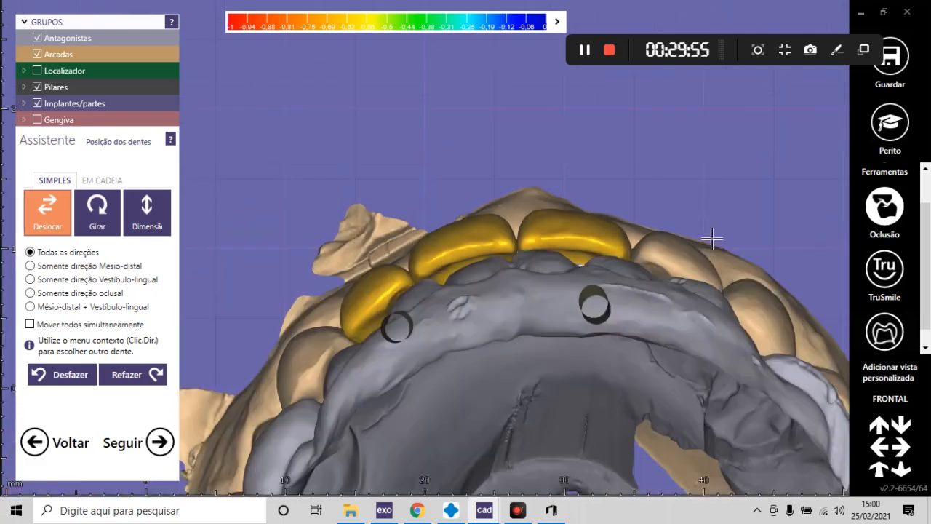
# - Restore the FRONTAL view and adjust tooth 21 to level its incisal edge with tooth 11
pyautogui.click(888, 398)
pyautogui.scroll(5, 560, 265)
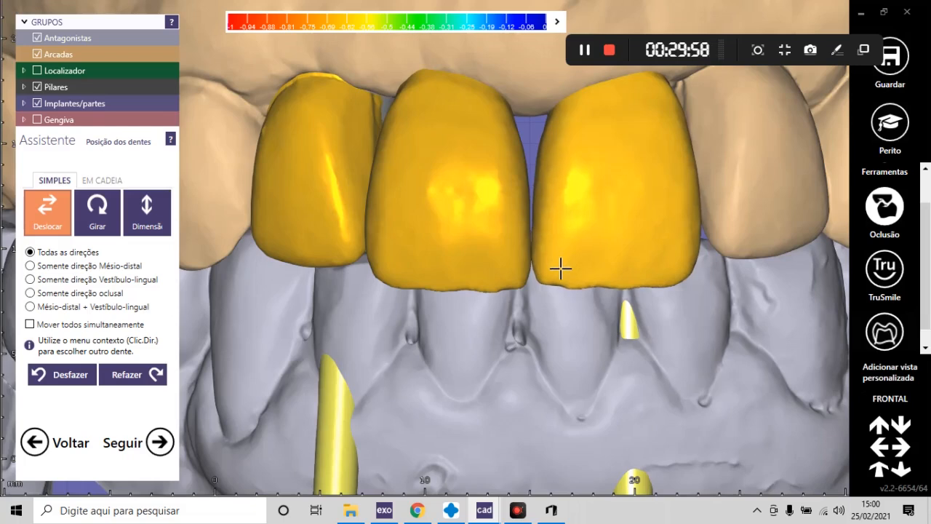
pyautogui.moveTo(564, 259); pyautogui.dragTo(519, 264)
pyautogui.scroll(-6, 520, 264)
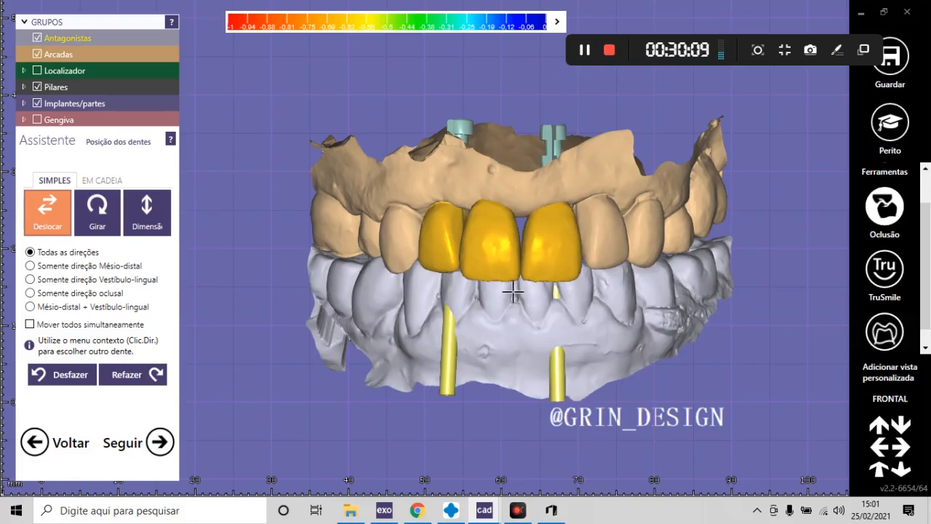
pyautogui.scroll(4, 498, 278)
pyautogui.scroll(-10, 503, 306)
# - Hide the antagonist and examine the palatal surfaces and contact spots of teeth 12, 11 and 21
pyautogui.moveTo(502, 309); pyautogui.dragTo(552, 266, button='right')
pyautogui.hotkey('ctrl', 'a')
pyautogui.scroll(7, 499, 230)
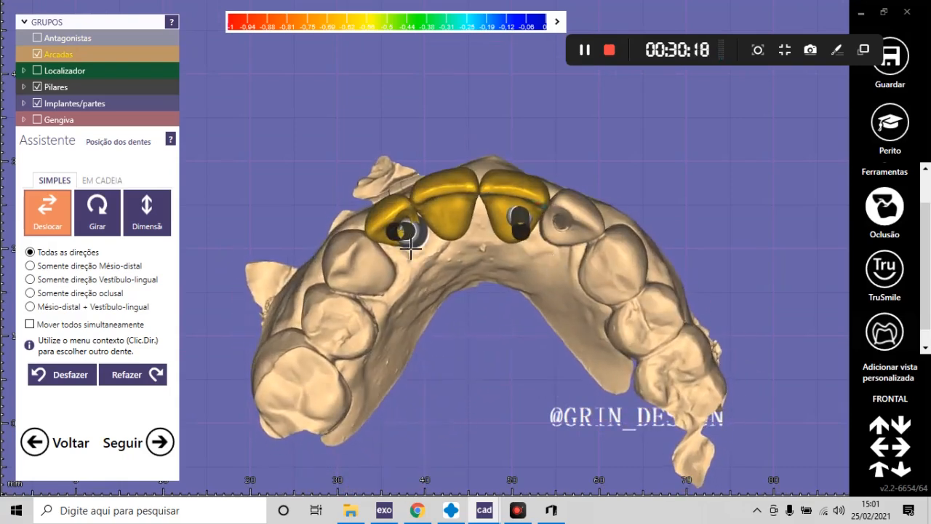
pyautogui.scroll(3, 396, 234)
pyautogui.scroll(-3, 436, 209)
pyautogui.scroll(3, 525, 213)
pyautogui.scroll(4, 525, 213)
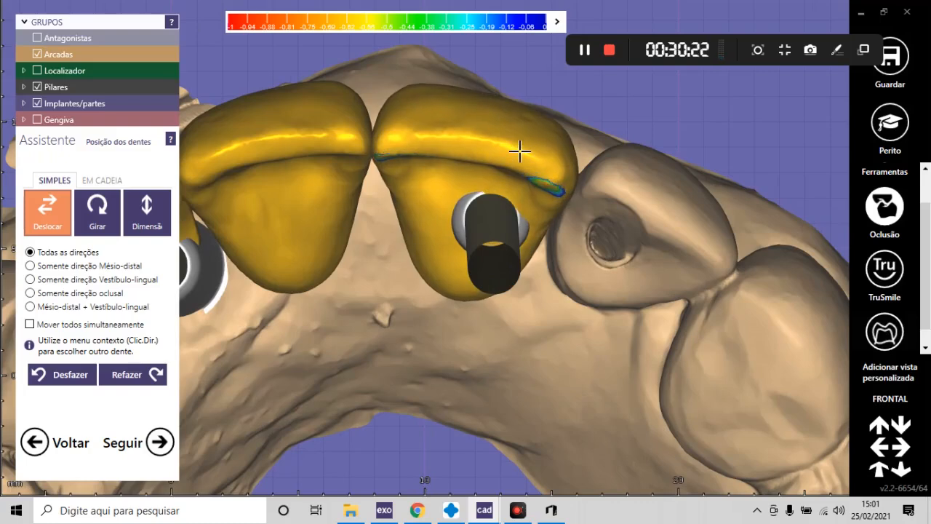
pyautogui.scroll(-4, 534, 163)
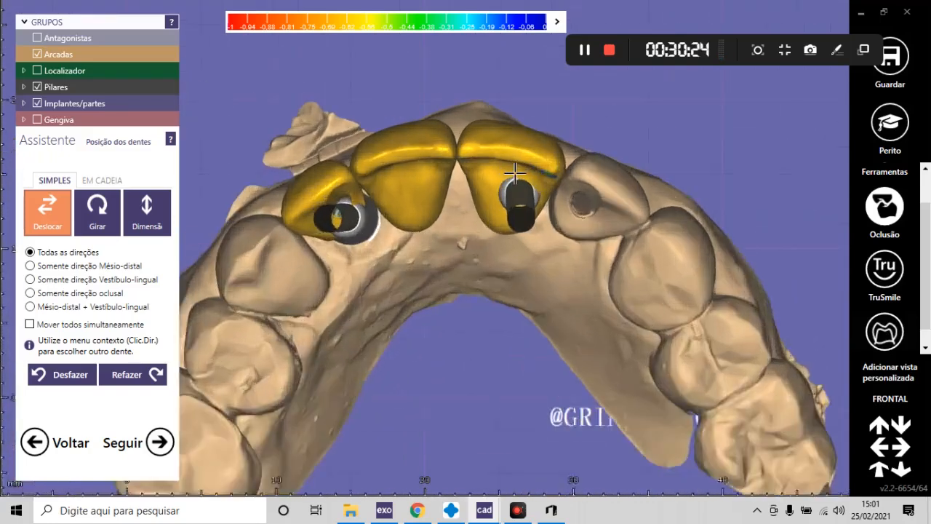
# - Shift tooth 21 slightly towards the vestibular side to relieve its palatal contacts with the antagonist
pyautogui.scroll(4, 516, 172)
pyautogui.moveTo(573, 174); pyautogui.dragTo(577, 139, button='right')
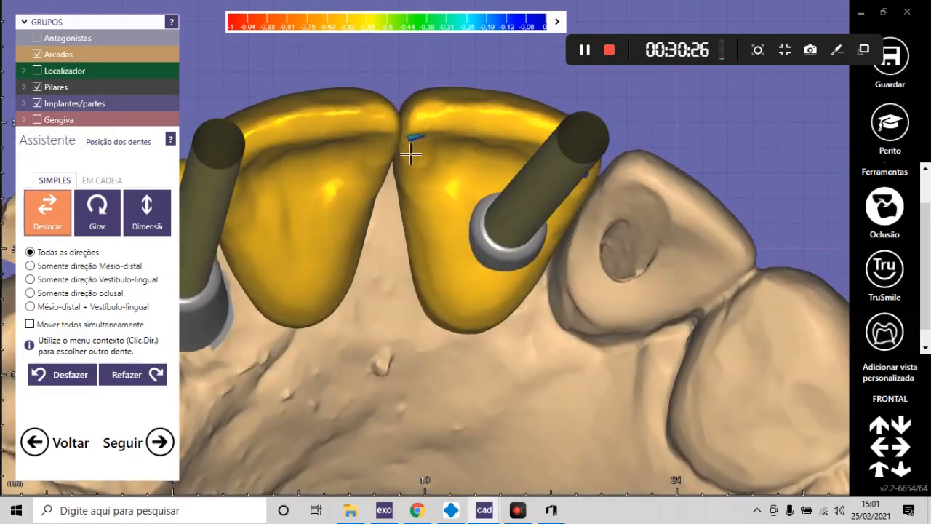
pyautogui.moveTo(527, 192); pyautogui.dragTo(541, 169, button='right')
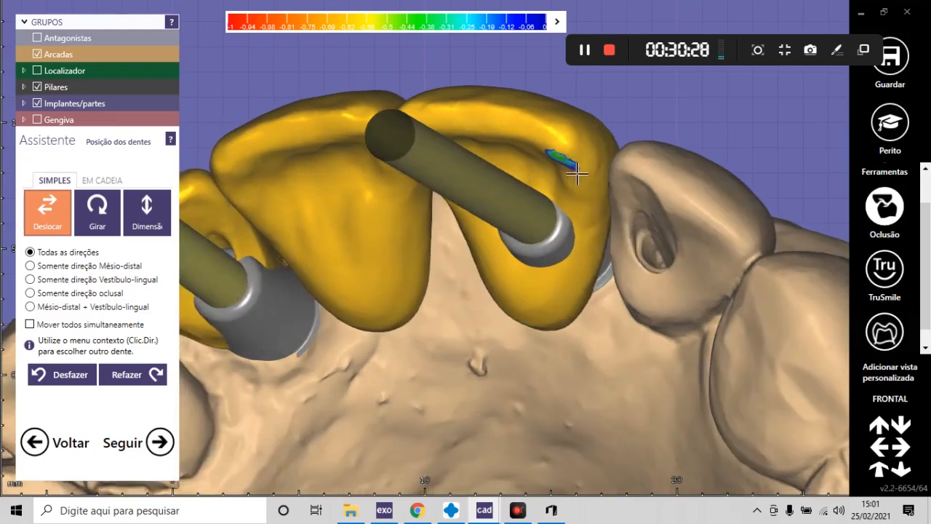
pyautogui.scroll(-5, 576, 173)
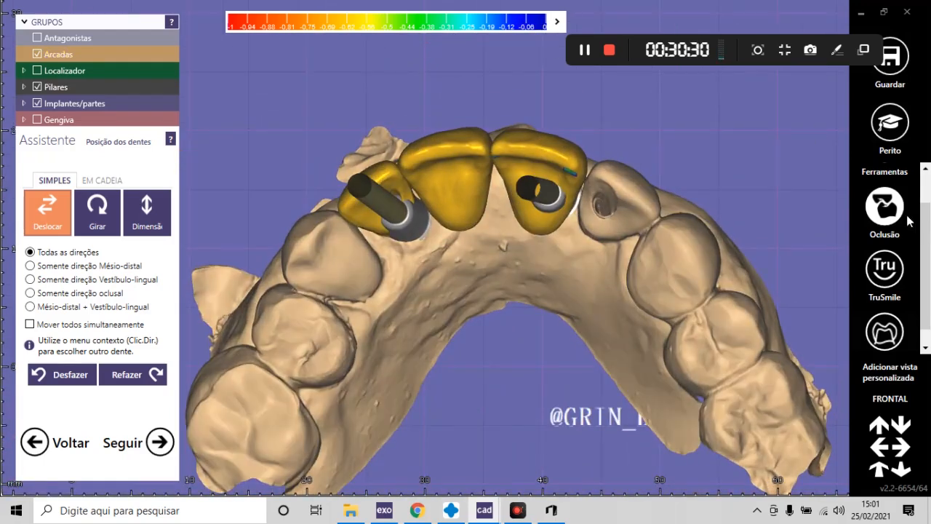
pyautogui.moveTo(575, 218); pyautogui.dragTo(588, 218, button='right')
pyautogui.scroll(5, 550, 179)
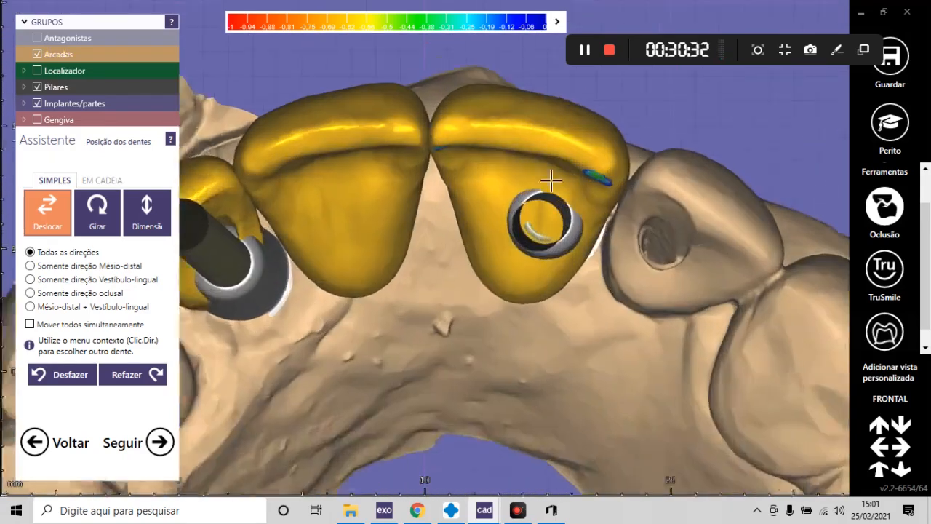
pyautogui.scroll(2, 550, 180)
pyautogui.moveTo(530, 270); pyautogui.dragTo(527, 260)
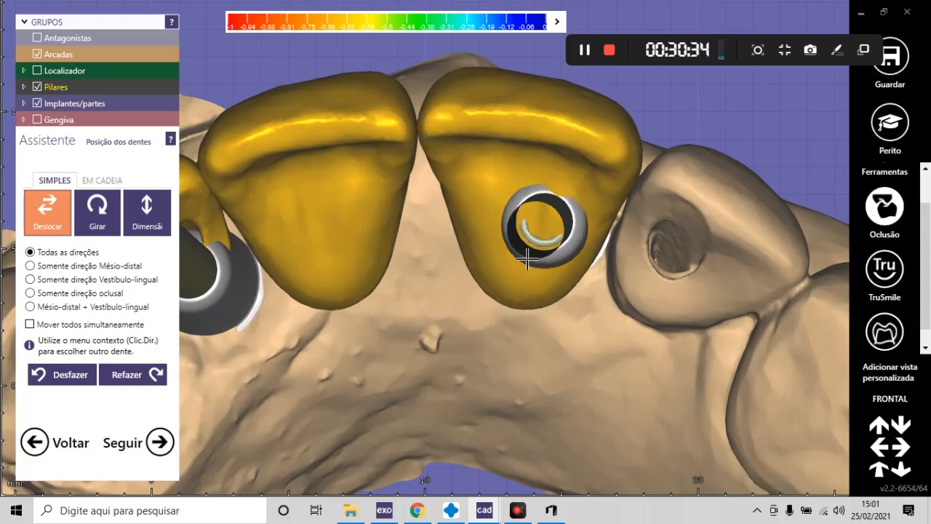
# - Examine where the screw access channels emerge on teeth 12 and 21 from the palatal side and along their axes
pyautogui.scroll(-5, 526, 260)
pyautogui.moveTo(536, 230); pyautogui.dragTo(575, 260, button='right')
pyautogui.scroll(-3, 546, 172)
pyautogui.moveTo(546, 172); pyautogui.dragTo(559, 245, button='right')
pyautogui.scroll(3, 345, 153)
pyautogui.scroll(3, 562, 80)
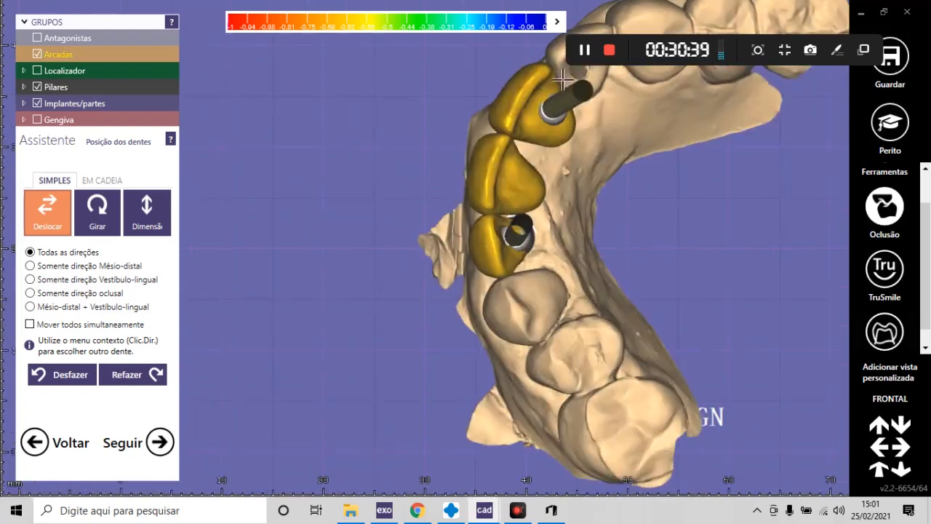
pyautogui.moveTo(567, 145); pyautogui.dragTo(502, 213, button='right')
pyautogui.scroll(-5, 542, 161)
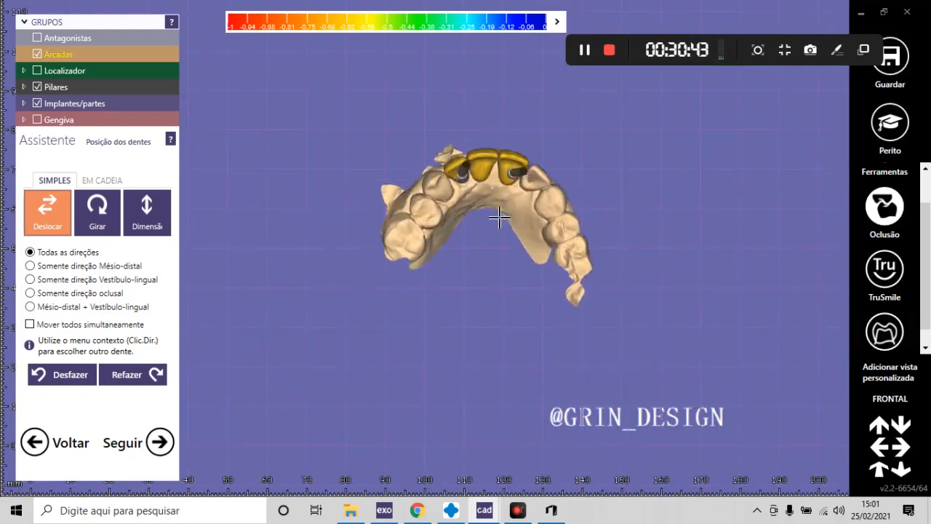
pyautogui.scroll(3, 483, 184)
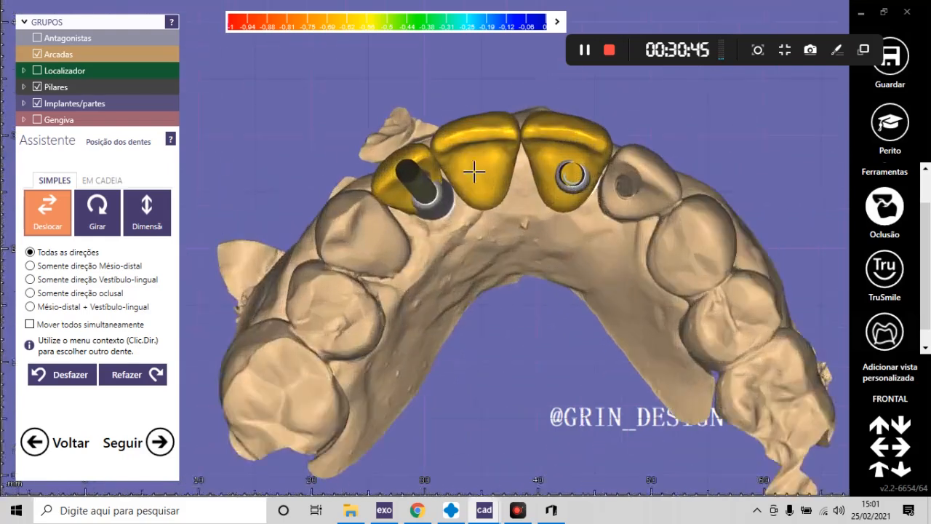
pyautogui.scroll(3, 429, 172)
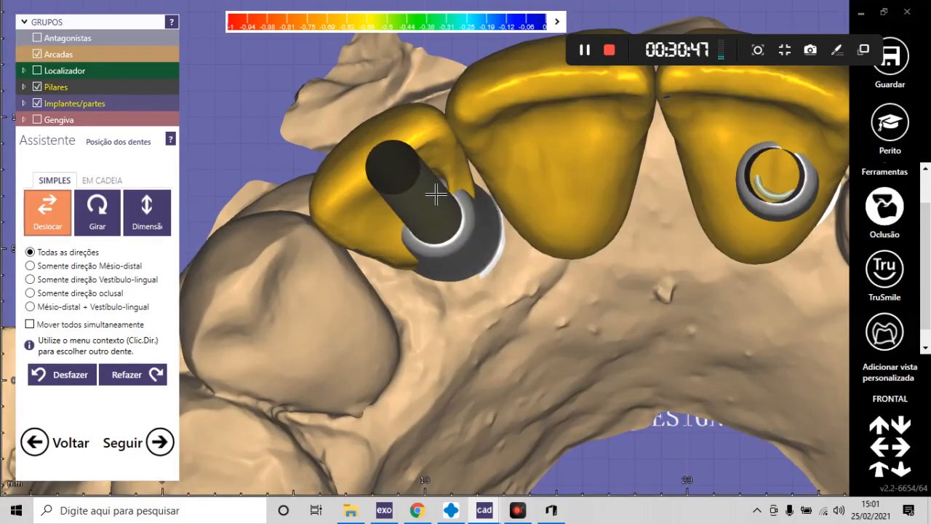
pyautogui.scroll(-3, 435, 193)
# - Restore the FRONTAL view and move tooth 21 slightly down towards the incisal side
pyautogui.click(906, 399)
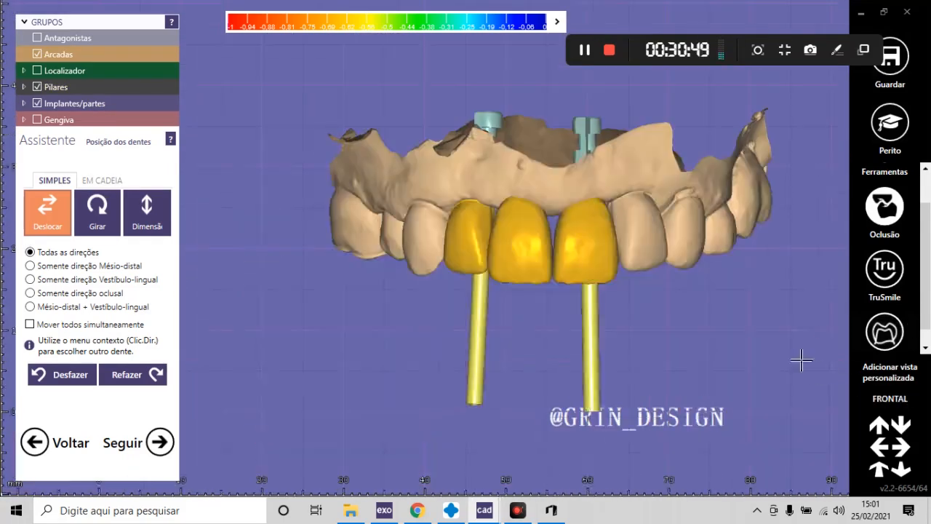
pyautogui.scroll(4, 589, 262)
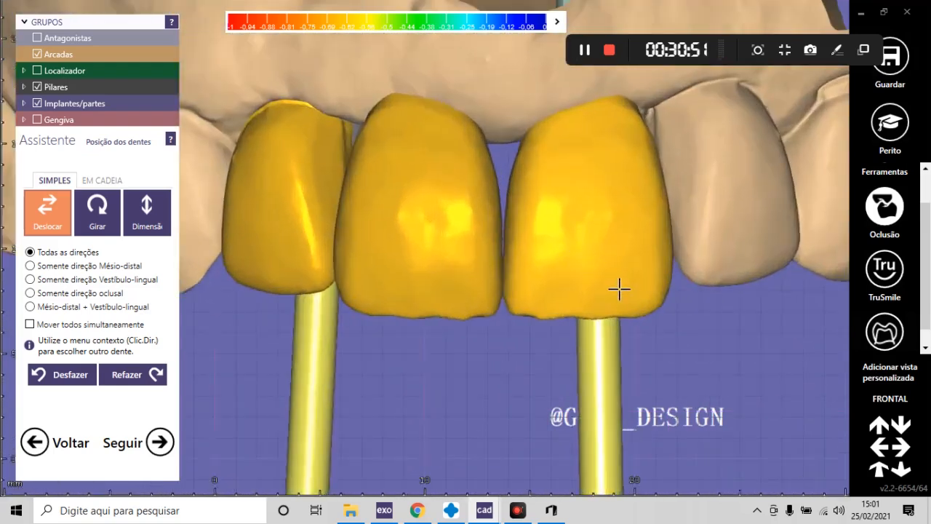
pyautogui.moveTo(618, 287); pyautogui.dragTo(617, 288)
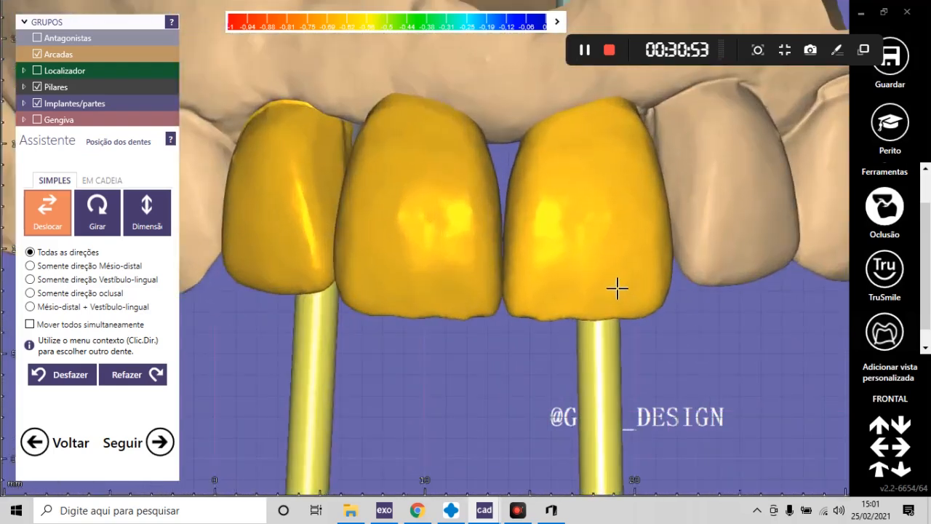
pyautogui.scroll(-4, 564, 293)
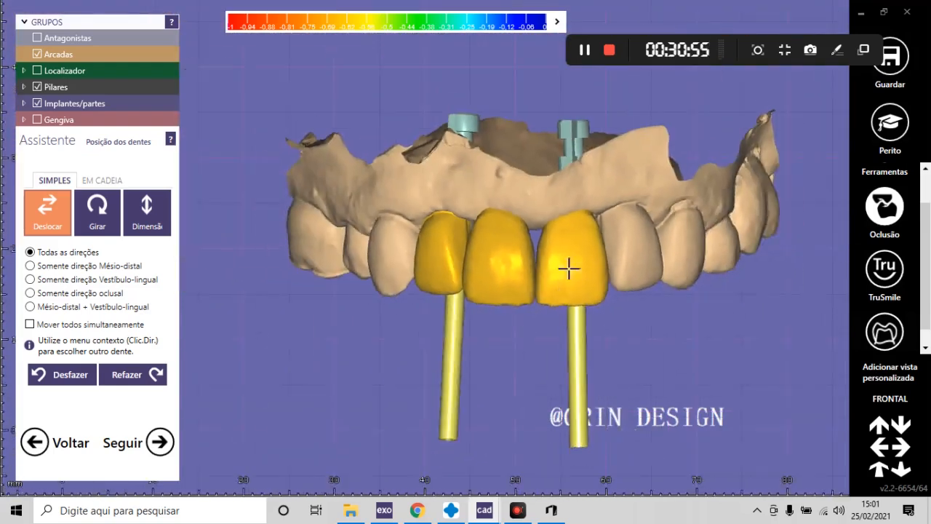
# - Show the antagonist again, check the central incisors from the front, and advance the wizard to the emergence profile stage
pyautogui.hotkey('ctrl', 'a')
pyautogui.scroll(4, 572, 301)
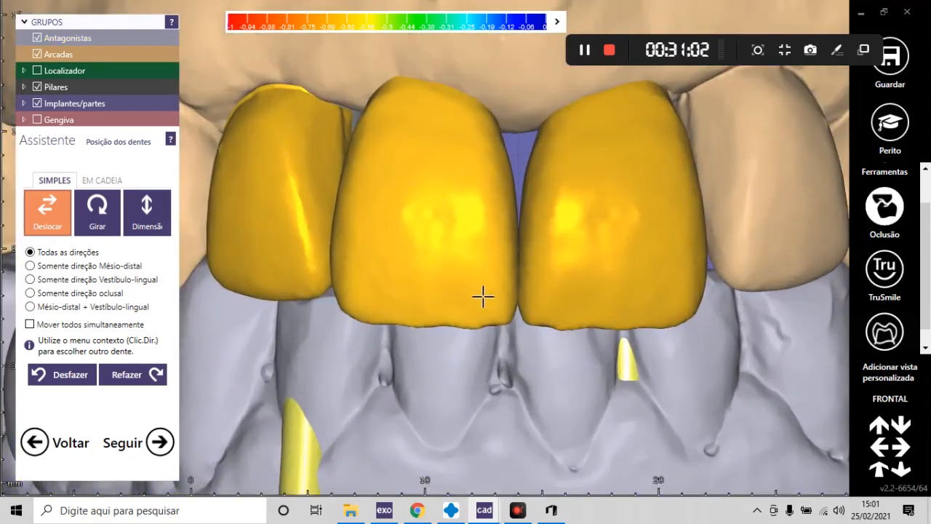
pyautogui.scroll(-5, 522, 291)
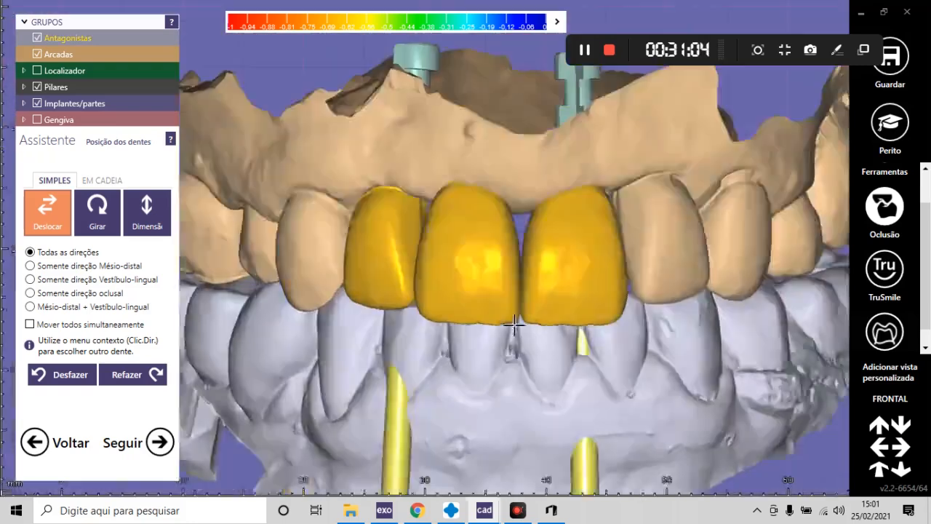
pyautogui.scroll(2, 481, 295)
pyautogui.scroll(5, 646, 303)
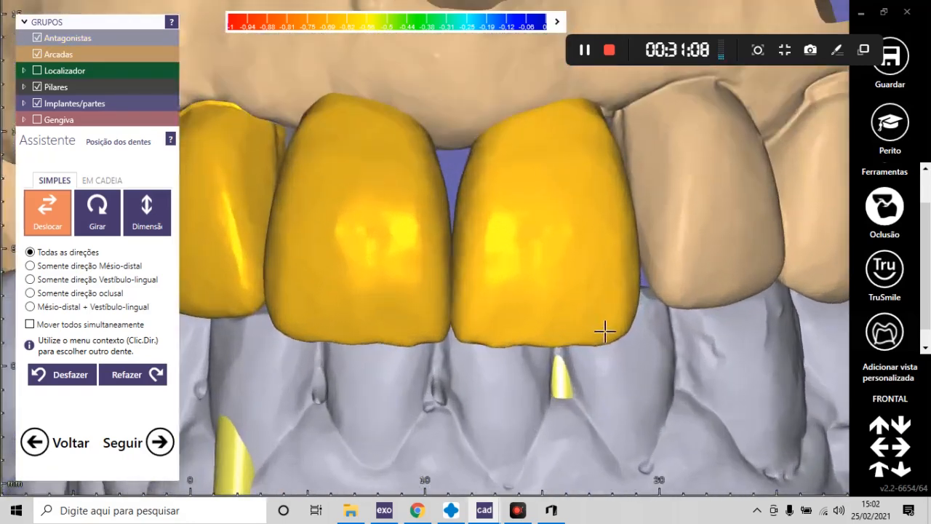
pyautogui.scroll(-6, 606, 330)
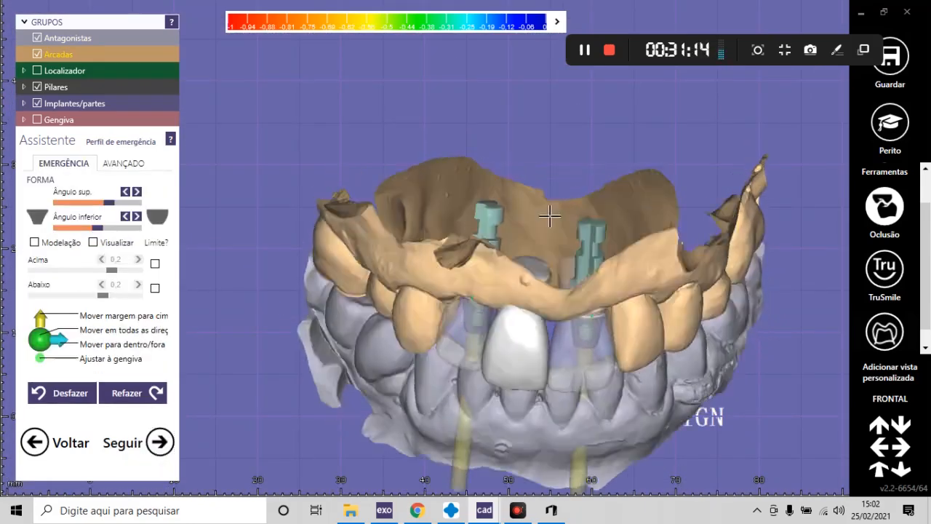
# - Examine the implant parts, the gingival side of tooth 11 and the emergence areas of teeth 12 and 21
pyautogui.moveTo(557, 209); pyautogui.dragTo(548, 212, button='right')
pyautogui.scroll(5, 677, 355)
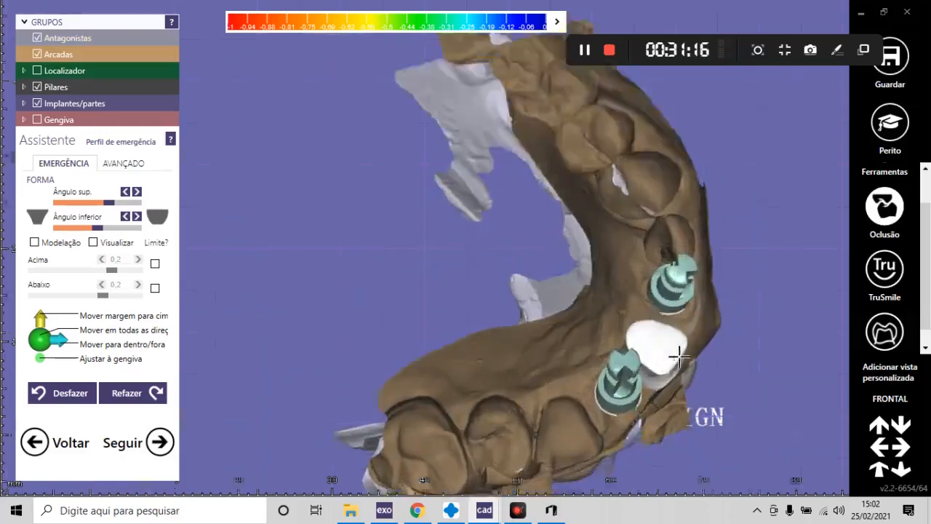
pyautogui.moveTo(640, 260); pyautogui.dragTo(637, 259, button='right')
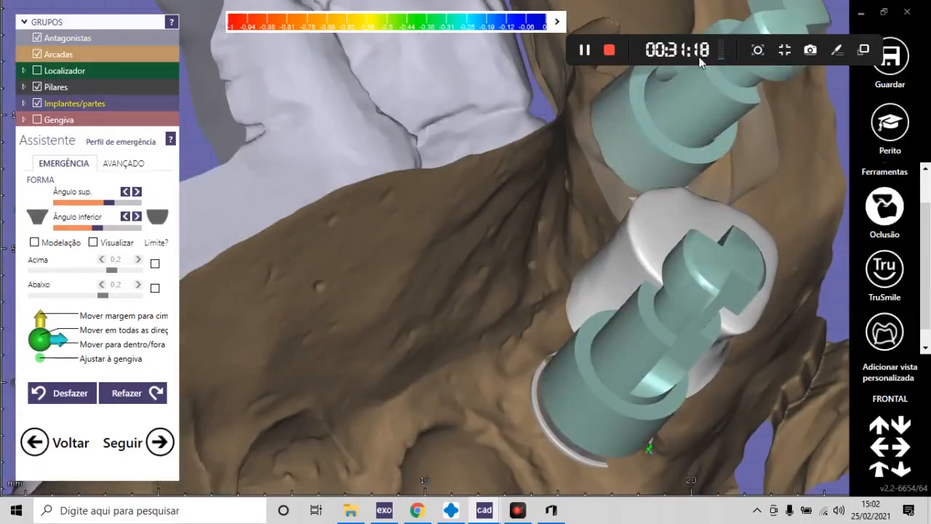
pyautogui.scroll(-5, 687, 281)
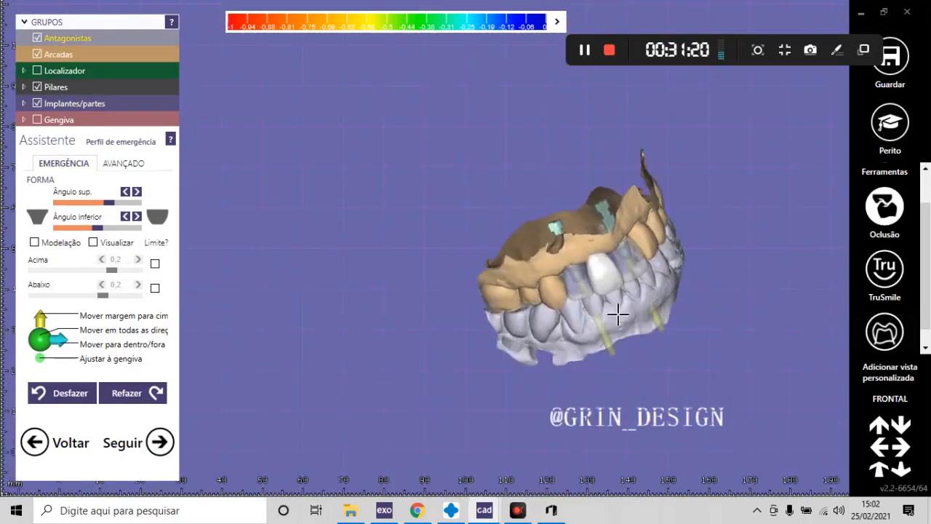
pyautogui.scroll(5, 617, 314)
pyautogui.scroll(-5, 681, 202)
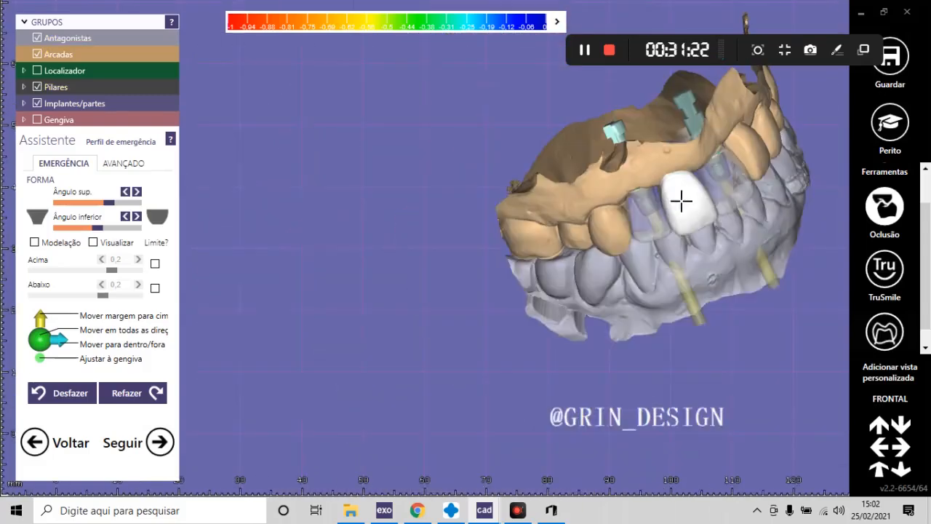
pyautogui.scroll(5, 677, 193)
pyautogui.scroll(-5, 554, 189)
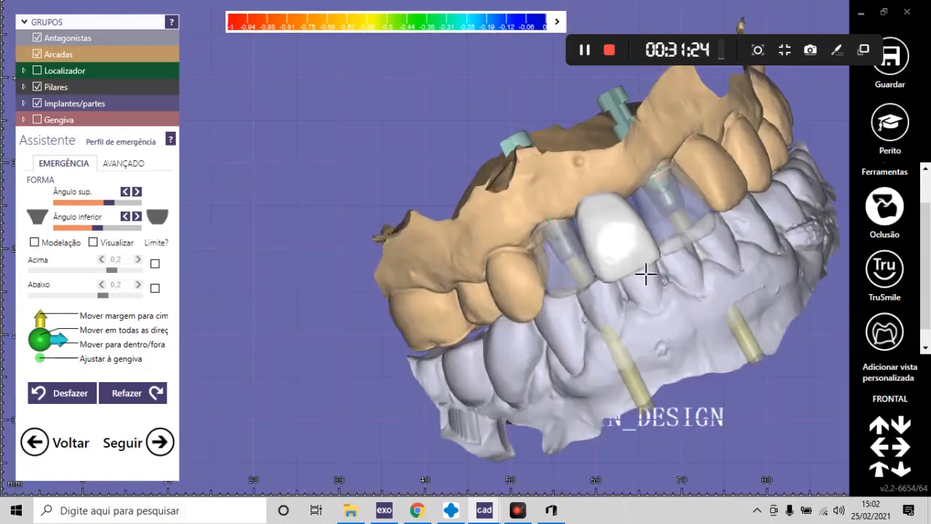
pyautogui.moveTo(648, 272); pyautogui.dragTo(582, 334, button='right')
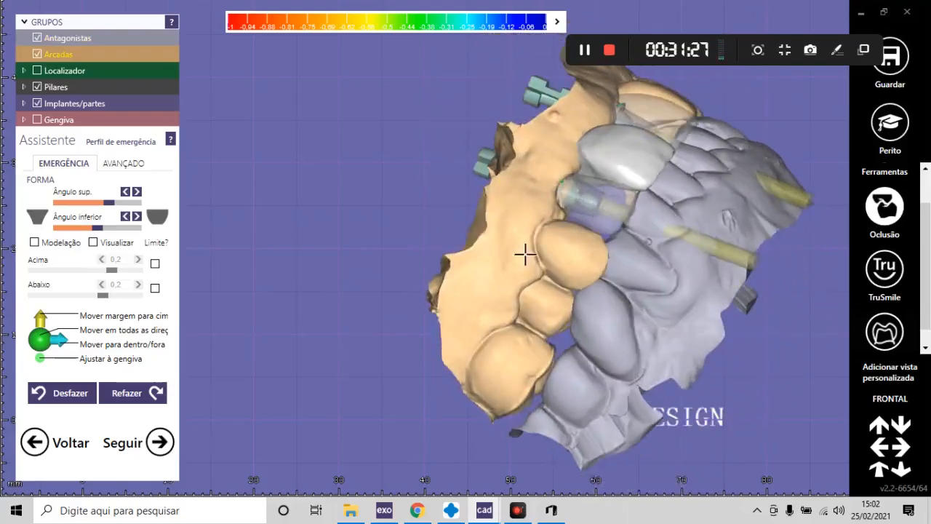
# - Examine the emergence margins around the implants of teeth 12 and 21 from the front and close up at the gingiva
pyautogui.scroll(8, 562, 191)
pyautogui.scroll(-3, 616, 295)
pyautogui.moveTo(617, 295); pyautogui.dragTo(536, 378, button='right')
pyautogui.scroll(-4, 633, 336)
pyautogui.scroll(-2, 430, 327)
pyautogui.scroll(-3, 536, 378)
pyautogui.scroll(-4, 492, 197)
pyautogui.scroll(10, 492, 197)
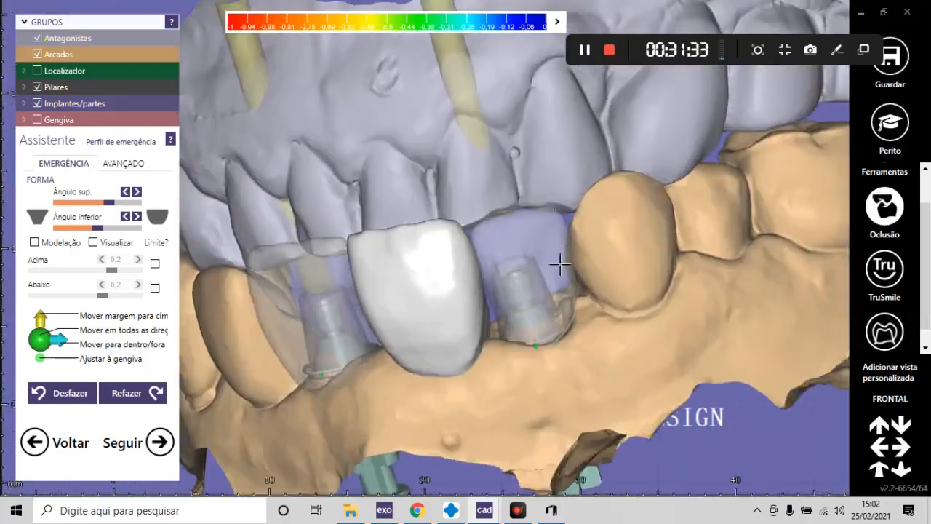
pyautogui.scroll(6, 560, 265)
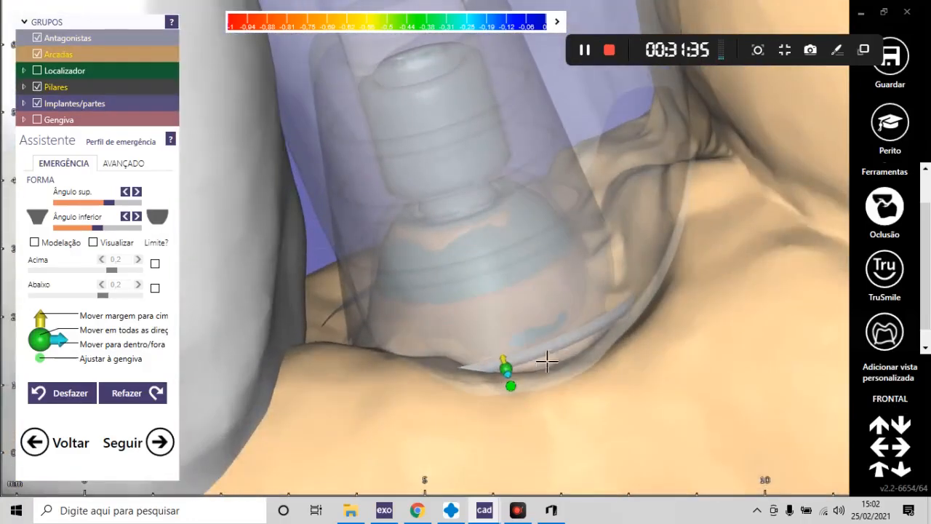
pyautogui.scroll(-5, 613, 312)
pyautogui.moveTo(550, 357); pyautogui.dragTo(595, 305, button='right')
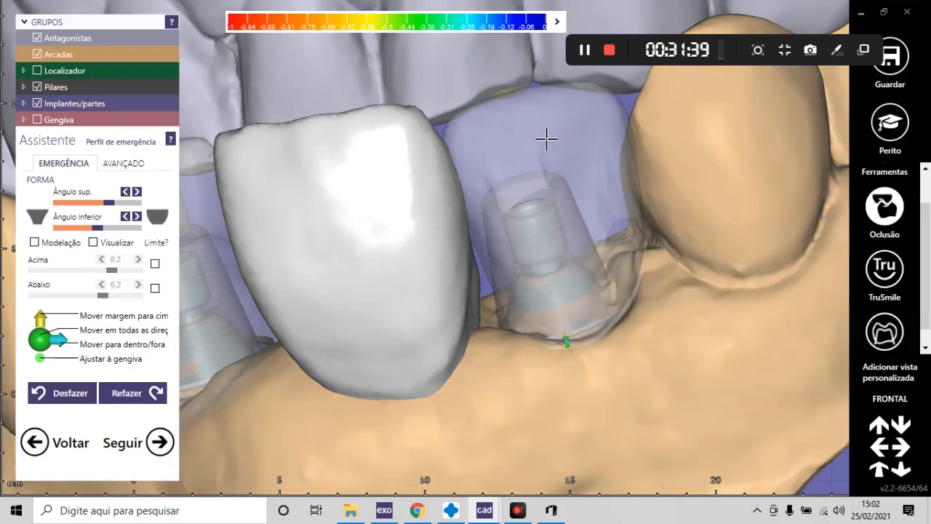
pyautogui.scroll(-5, 546, 138)
pyautogui.scroll(5, 544, 247)
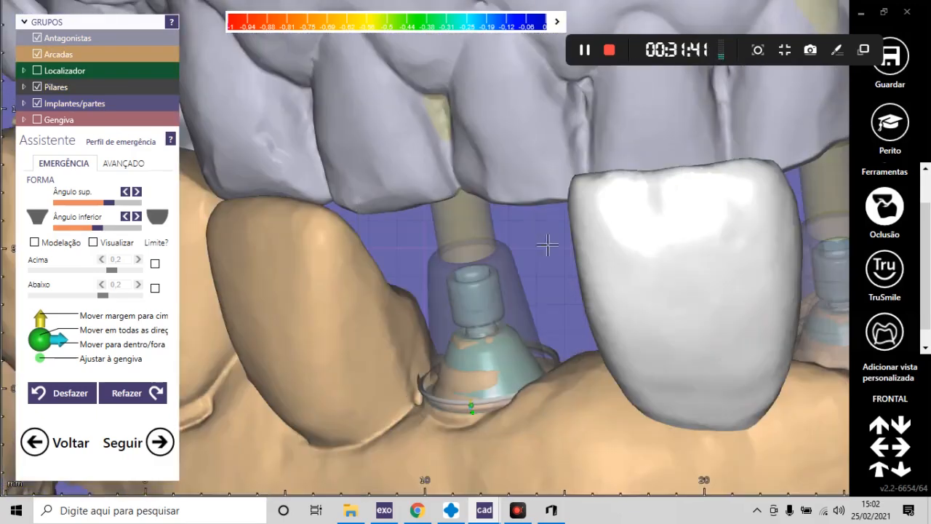
# - Try raising the emergence margin of tooth 21 well above the gingiva, and bring it back down to gum level
pyautogui.scroll(8, 547, 245)
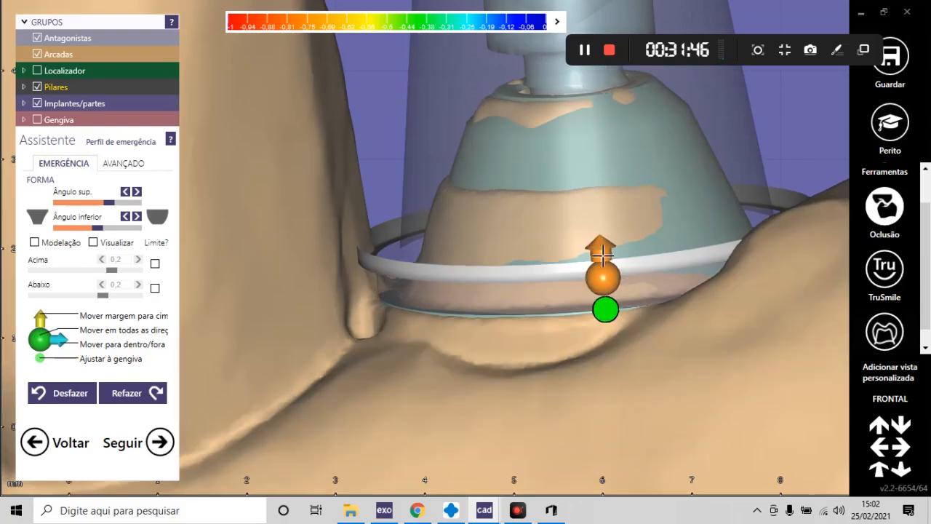
pyautogui.moveTo(606, 238); pyautogui.dragTo(613, 80)
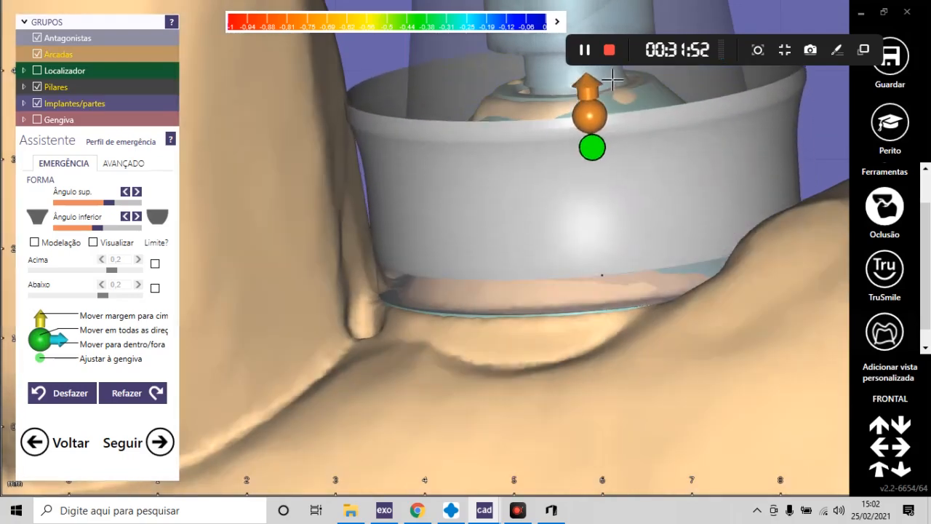
pyautogui.scroll(-3, 516, 347)
pyautogui.scroll(3, 515, 346)
pyautogui.scroll(-1, 503, 277)
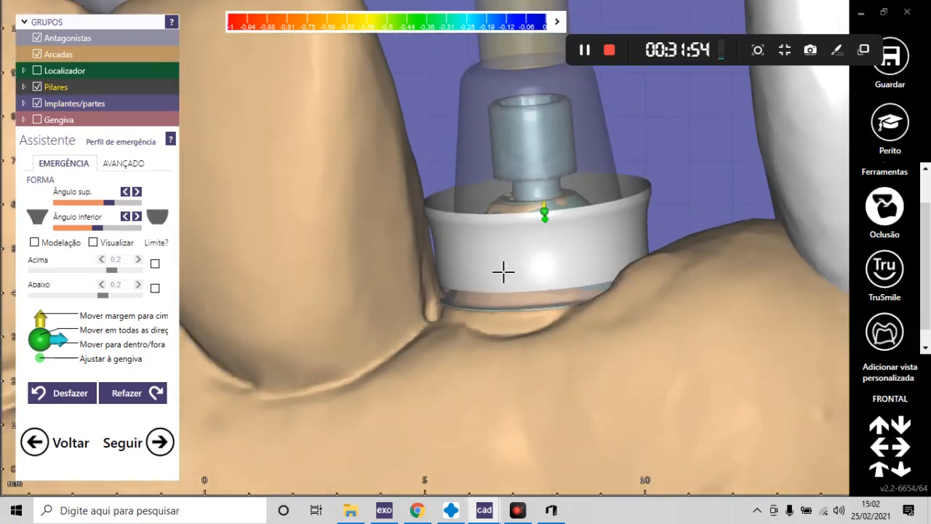
pyautogui.scroll(-2, 514, 255)
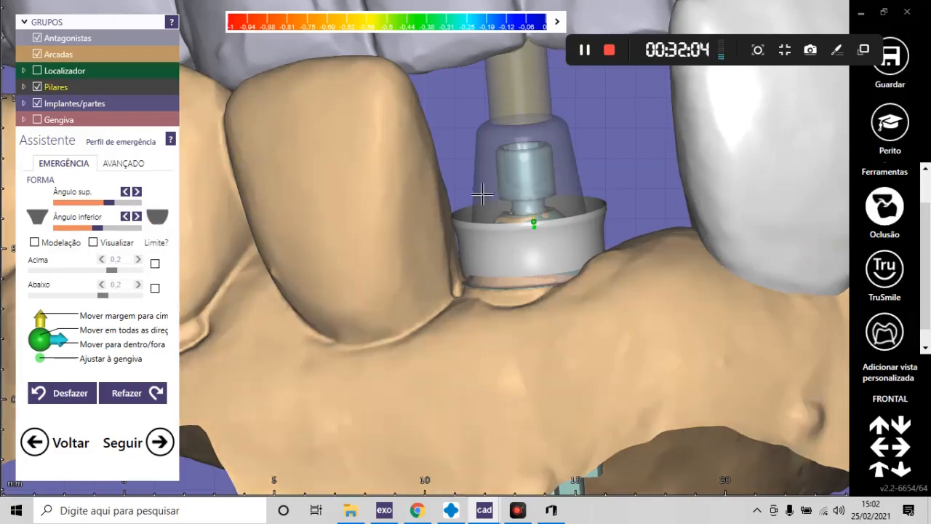
pyautogui.scroll(-5, 551, 270)
pyautogui.scroll(8, 388, 284)
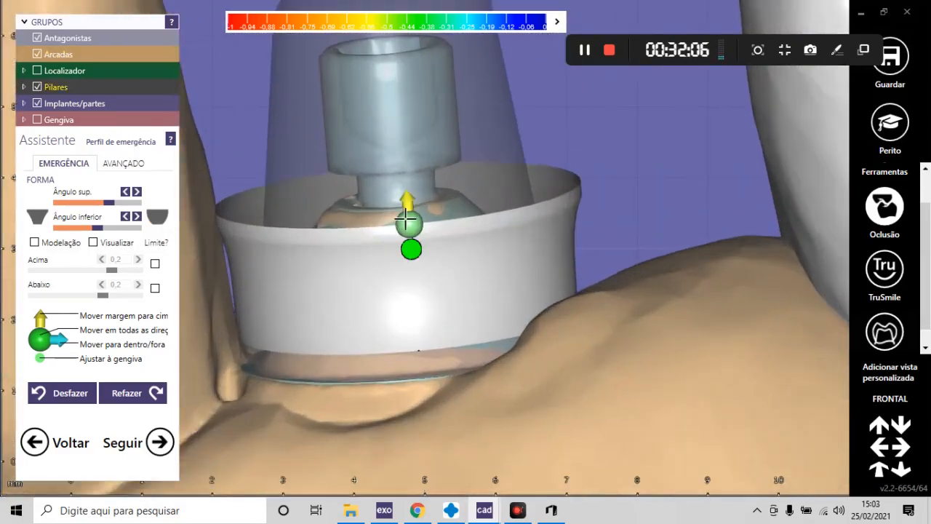
pyautogui.moveTo(410, 254); pyautogui.dragTo(408, 371)
pyautogui.scroll(-5, 411, 254)
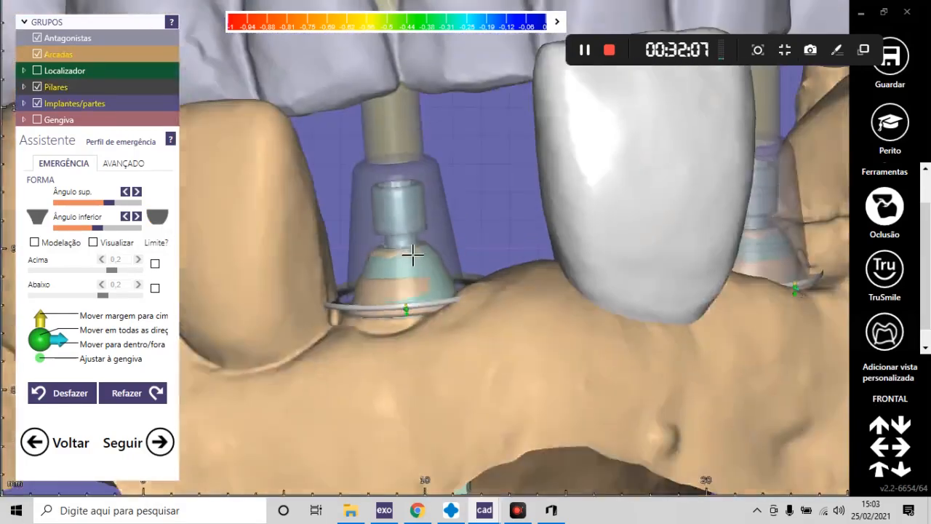
# - Pull the facial side of tooth 21's emergence margin inward, close to the implant base
pyautogui.moveTo(437, 305); pyautogui.dragTo(461, 345, button='right')
pyautogui.scroll(4, 416, 361)
pyautogui.scroll(4, 416, 361)
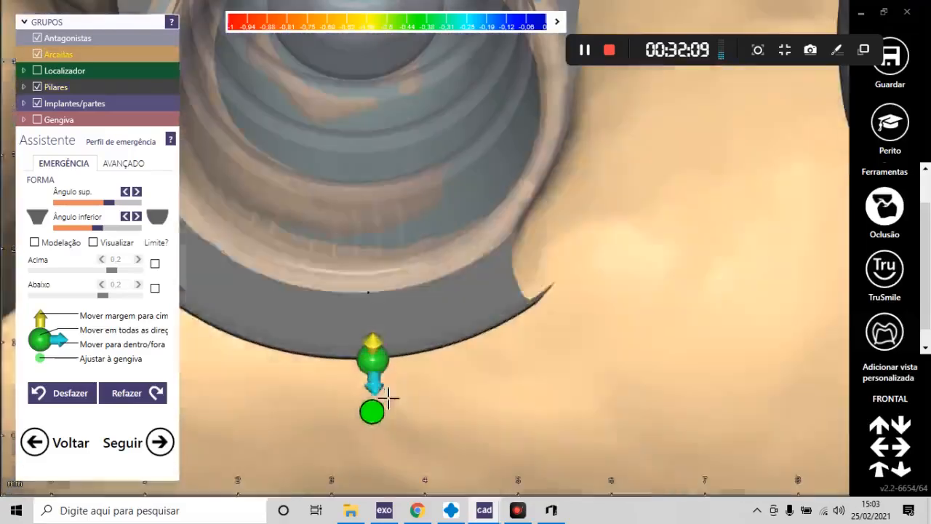
pyautogui.moveTo(374, 360); pyautogui.dragTo(371, 298)
pyautogui.scroll(-6, 391, 356)
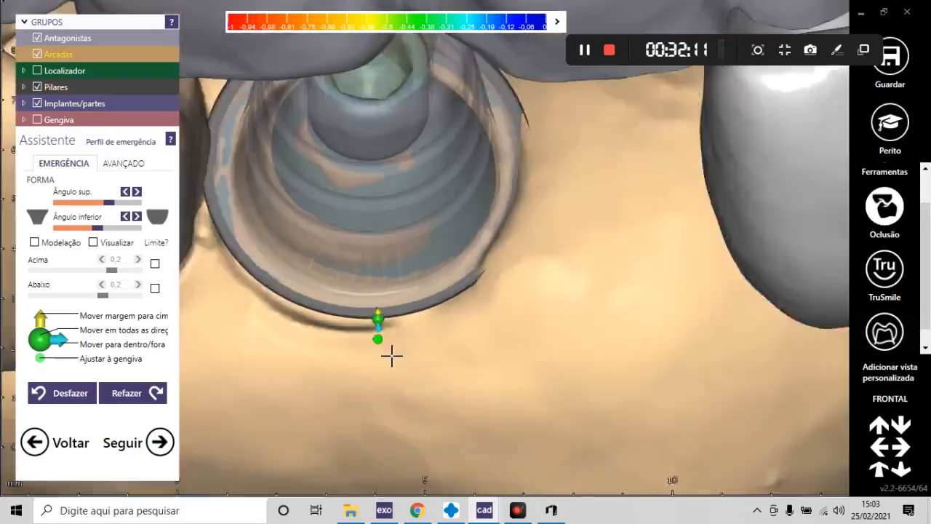
pyautogui.moveTo(432, 341); pyautogui.dragTo(420, 413, button='right')
pyautogui.scroll(8, 420, 413)
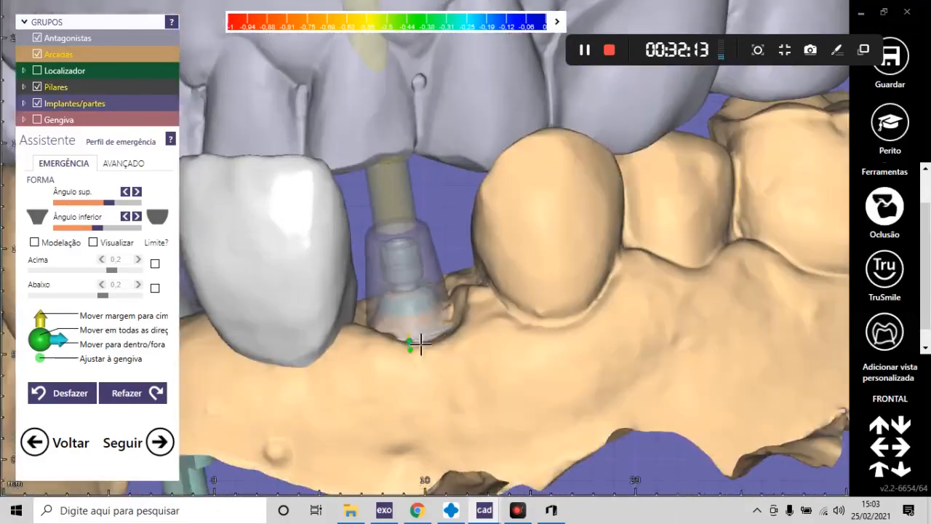
# - Set the abutment border thickness and the platform diameter to 0.01 mm in the advanced emergence profile limits
pyautogui.scroll(-8, 546, 222)
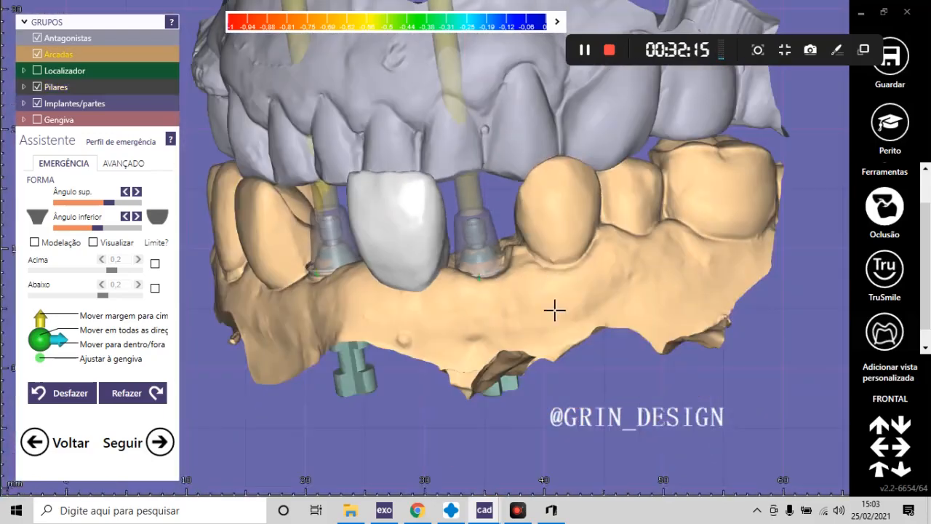
pyautogui.moveTo(555, 309); pyautogui.dragTo(574, 316, button='right')
pyautogui.scroll(3, 573, 314)
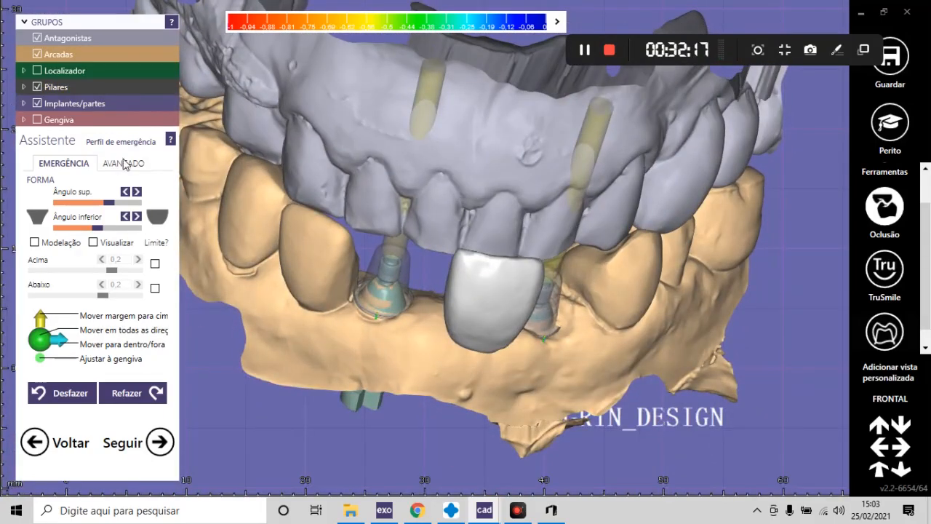
pyautogui.click(118, 167)
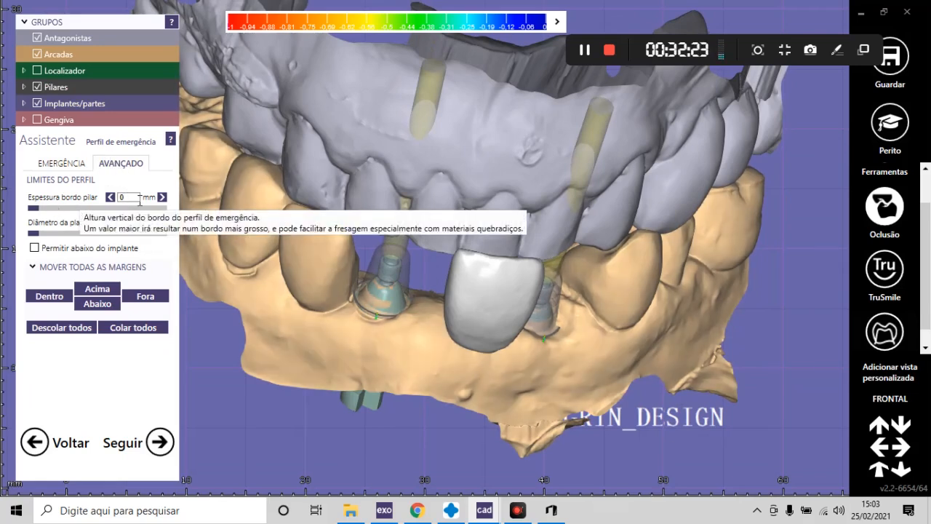
pyautogui.click(162, 197)
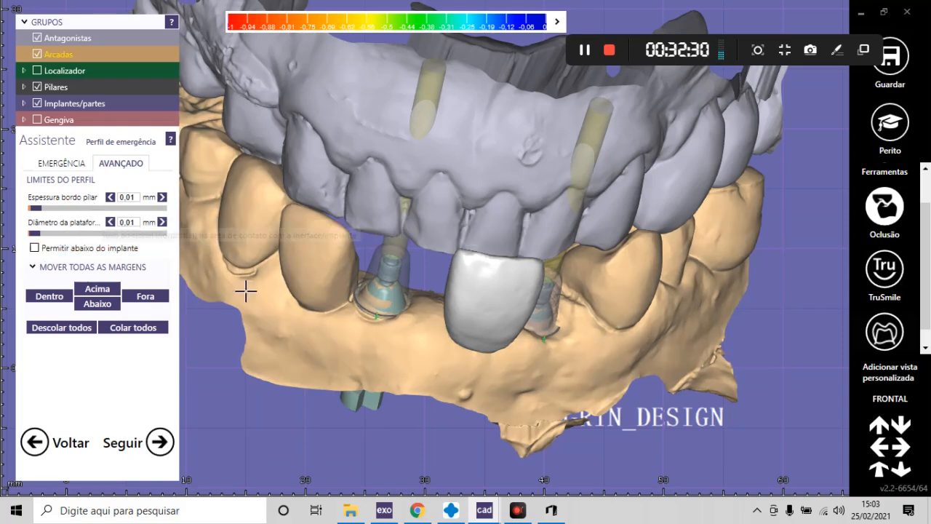
# - Examine the thickened emergence profile borders of teeth 21 and 12 at close range against the implant parts and gingiva
pyautogui.scroll(5, 375, 320)
pyautogui.moveTo(401, 334); pyautogui.dragTo(395, 347, button='right')
pyautogui.scroll(6, 244, 331)
pyautogui.scroll(5, 262, 312)
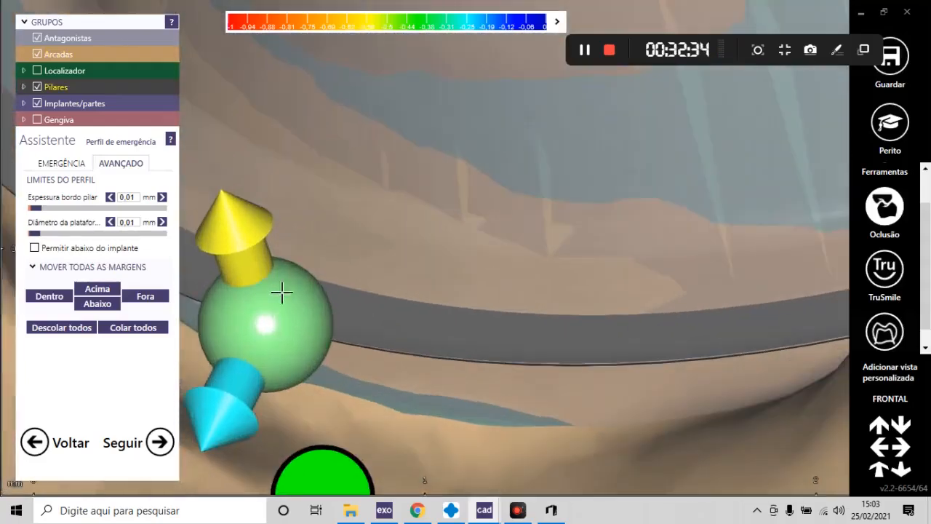
pyautogui.scroll(-5, 371, 327)
pyautogui.scroll(-9, 376, 314)
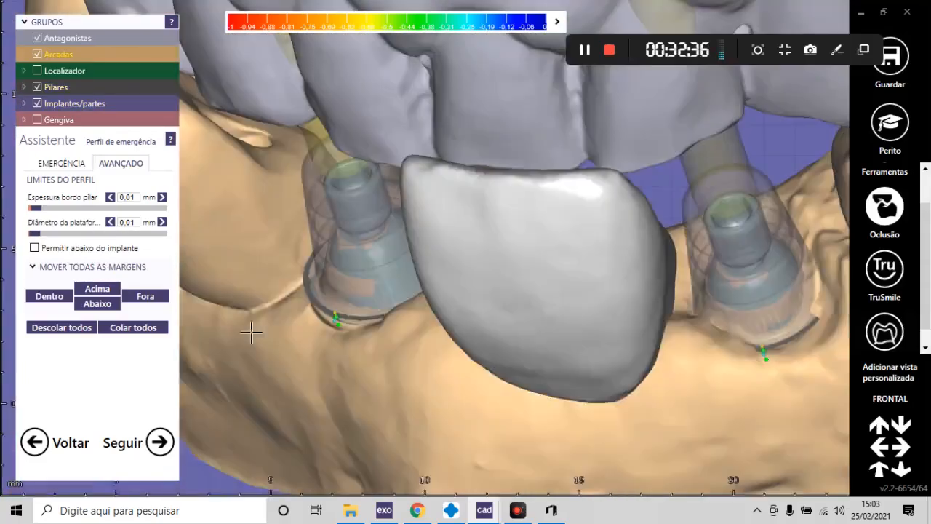
pyautogui.moveTo(456, 335)
pyautogui.mouseDown(button='right')
pyautogui.moveTo(475, 324)
pyautogui.moveTo(472, 339)
pyautogui.mouseUp(button='right')
pyautogui.scroll(8, 359, 342)
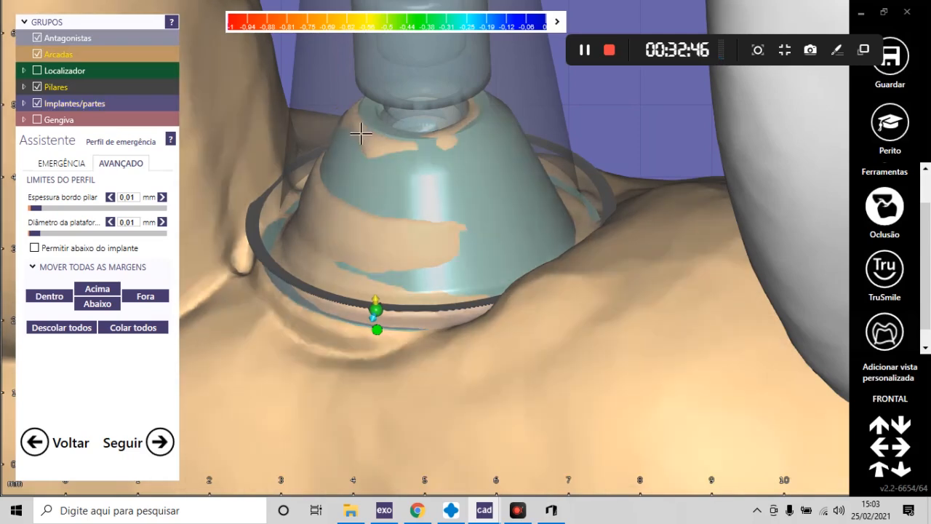
pyautogui.scroll(-3, 367, 217)
pyautogui.scroll(-4, 503, 224)
pyautogui.scroll(8, 436, 203)
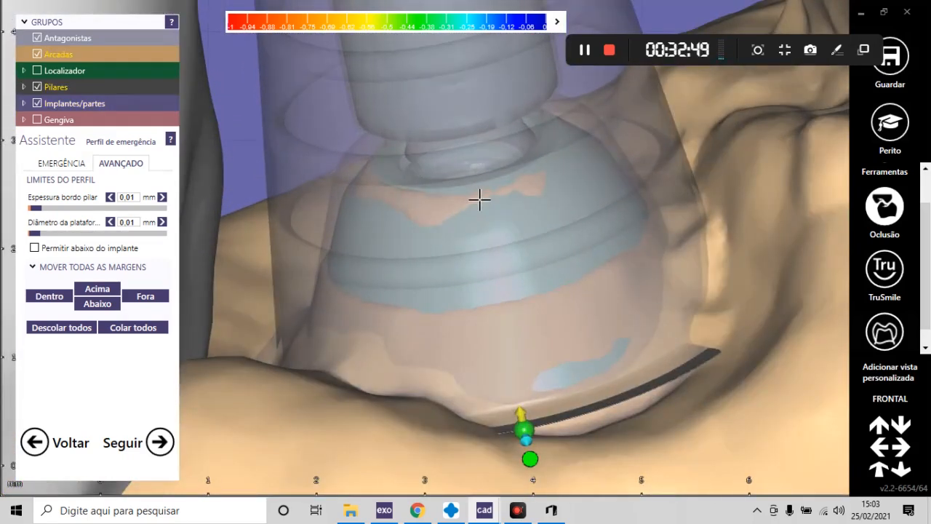
pyautogui.scroll(-6, 478, 202)
pyautogui.scroll(3, 297, 299)
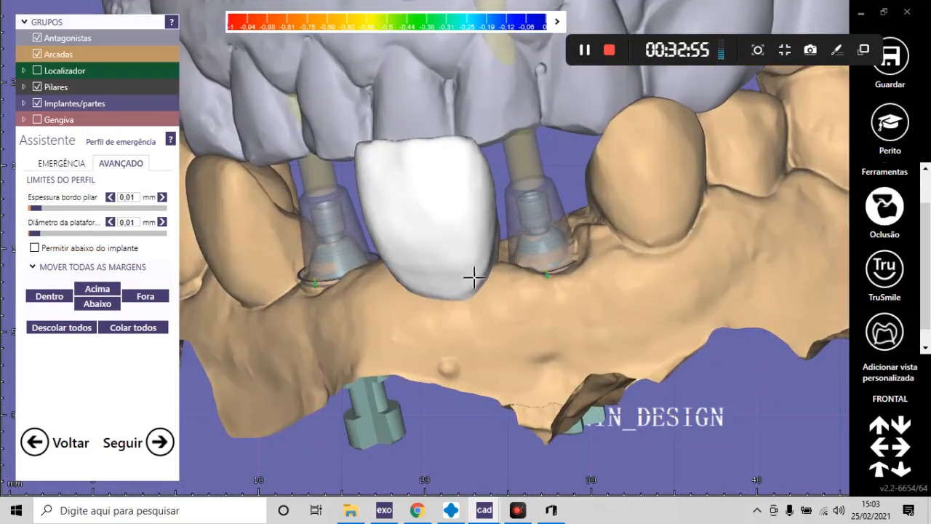
# - Hide the arch scan and turn the model to view the implants and tooth 11 from the gingival side
pyautogui.middleClick(613, 299)
pyautogui.scroll(-5, 615, 312)
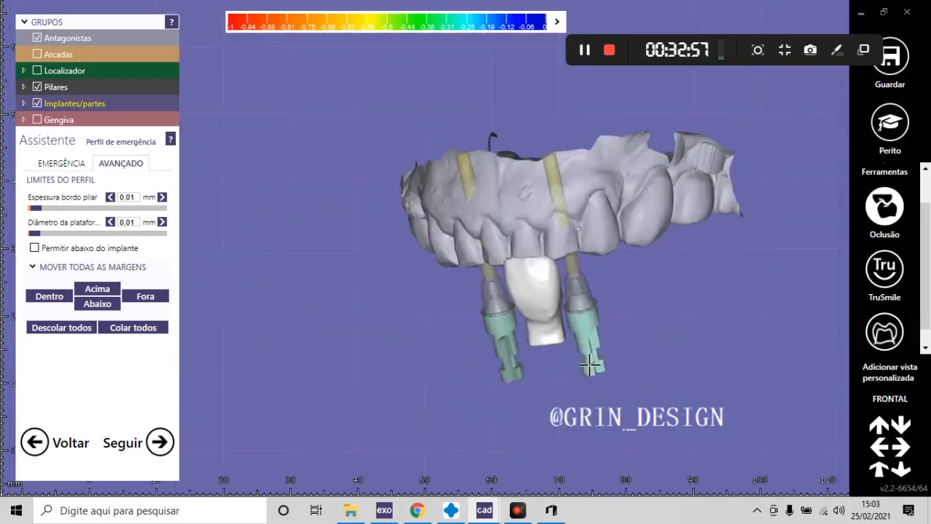
pyautogui.moveTo(589, 363); pyautogui.dragTo(578, 287, button='right')
pyautogui.scroll(5, 583, 224)
pyautogui.scroll(1, 582, 225)
pyautogui.moveTo(525, 192); pyautogui.dragTo(555, 378, button='right')
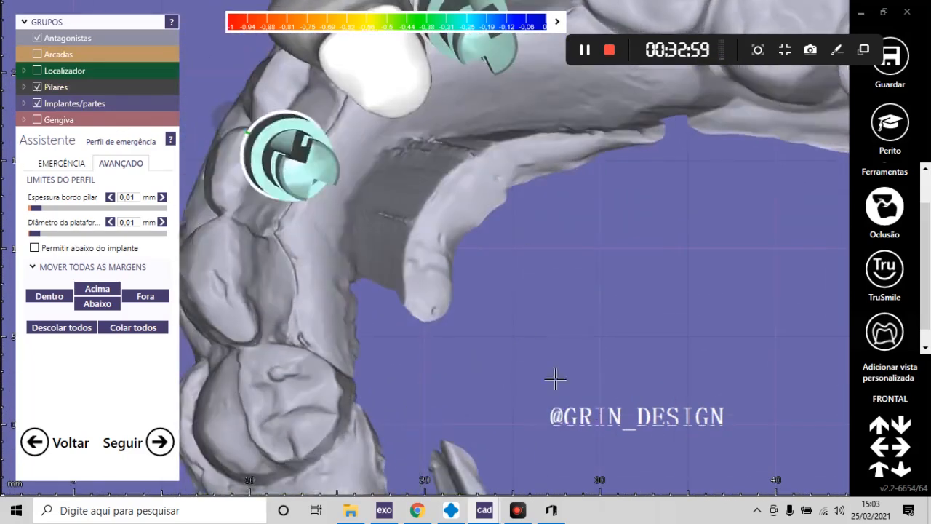
# - Examine the emergence profile margin rings on both implant abutments from the occlusal and frontal sides
pyautogui.scroll(-5, 554, 379)
pyautogui.scroll(6, 451, 209)
pyautogui.scroll(7, 487, 216)
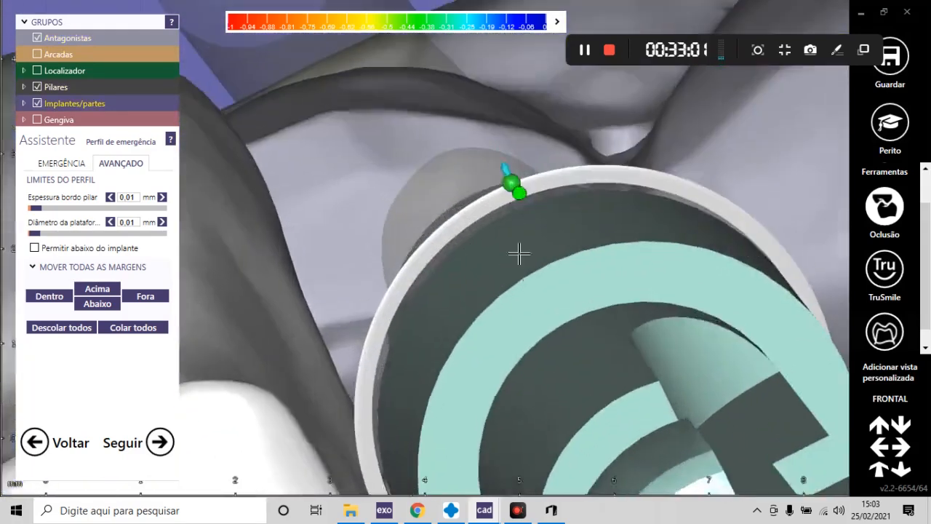
pyautogui.moveTo(519, 254); pyautogui.dragTo(498, 210, button='right')
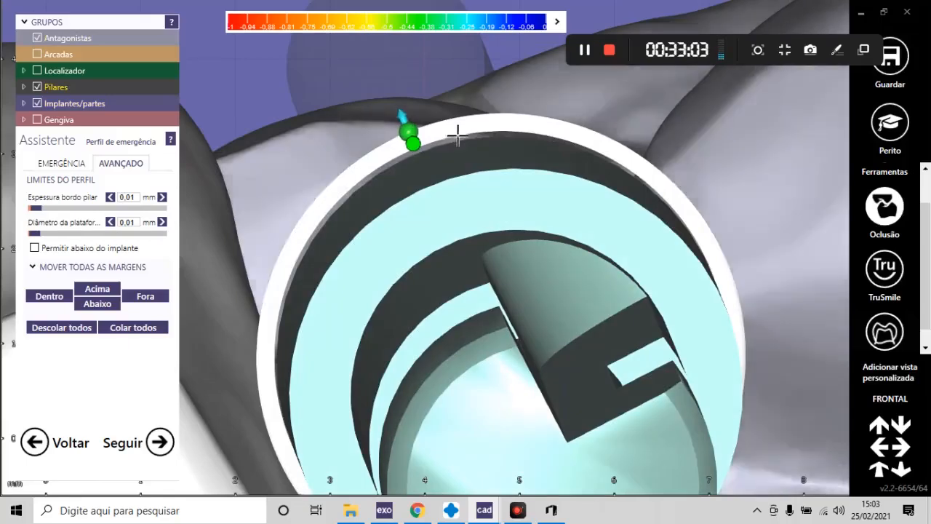
pyautogui.scroll(-8, 459, 148)
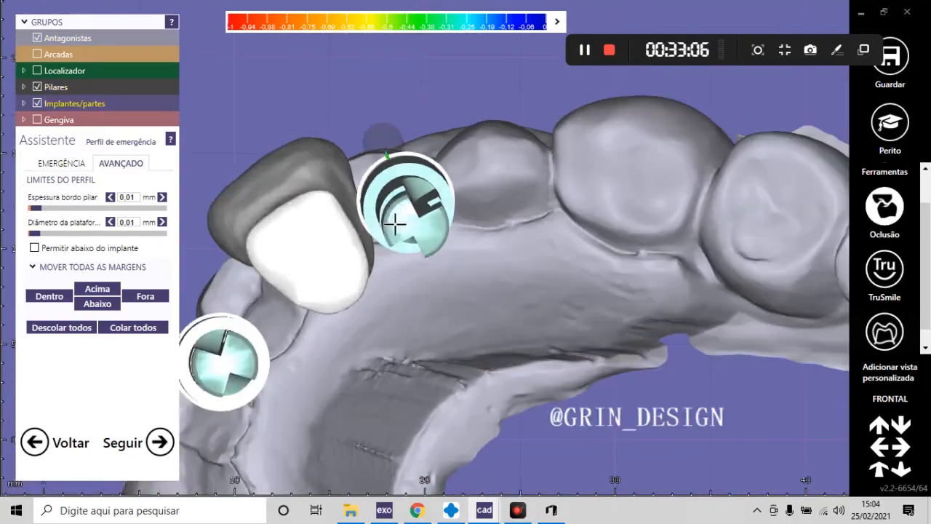
pyautogui.moveTo(399, 218); pyautogui.dragTo(461, 284, button='right')
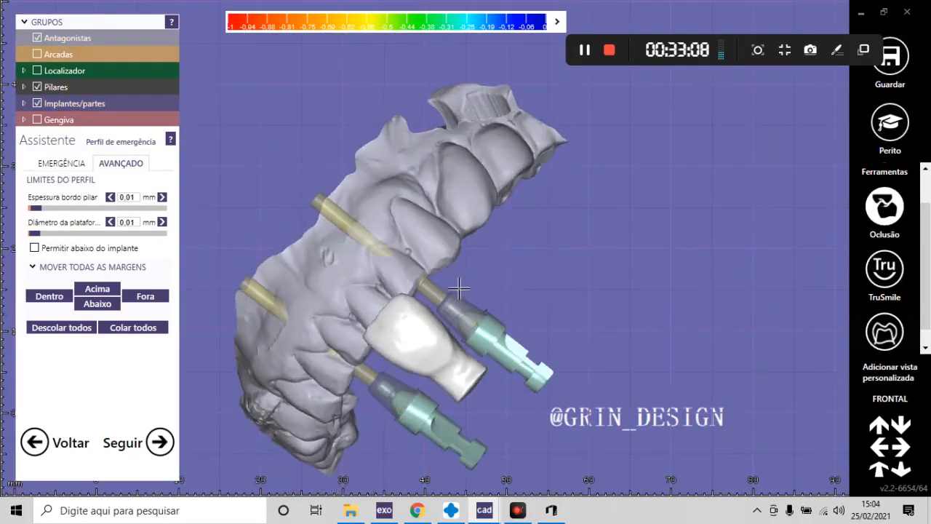
# - Try an abutment edge thickness of 0.095 mm and a platform diameter of 0.308 mm, inspecting the margin ring up close
pyautogui.scroll(6, 461, 284)
pyautogui.scroll(-5, 472, 290)
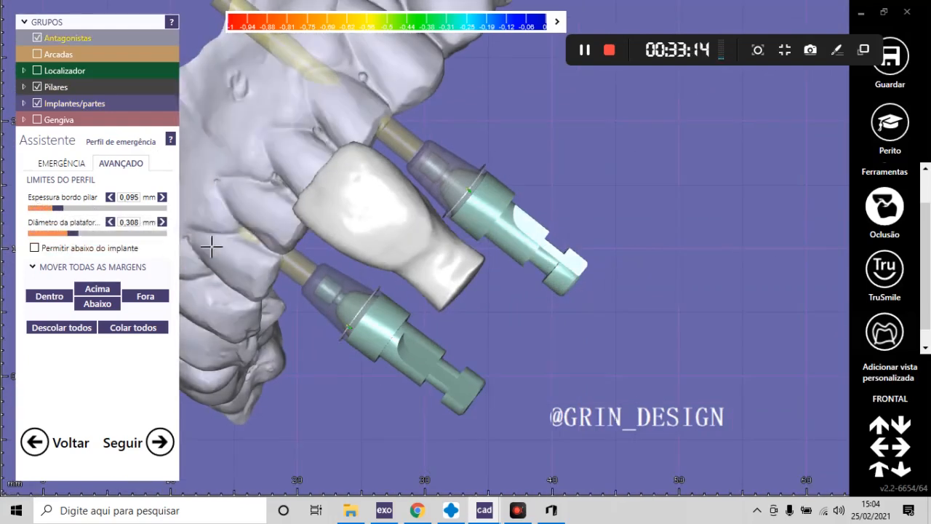
pyautogui.scroll(-6, 424, 269)
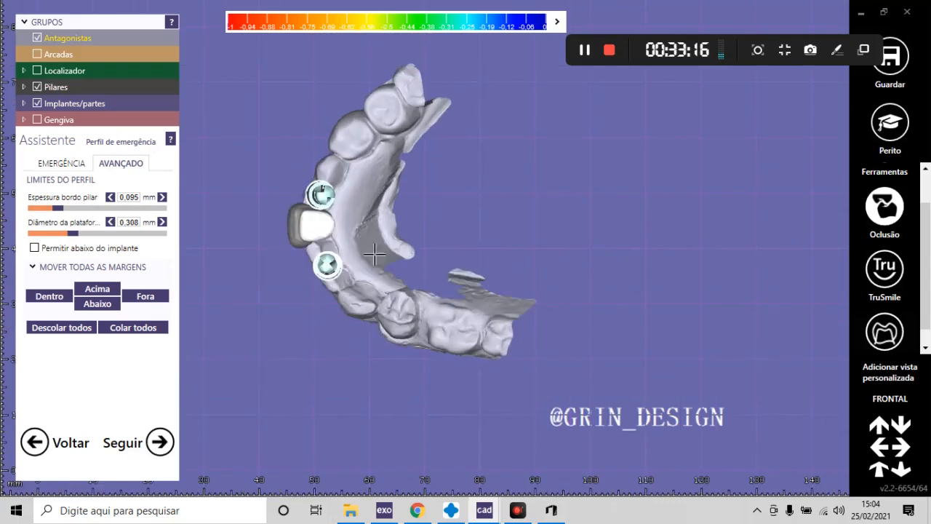
pyautogui.scroll(8, 286, 208)
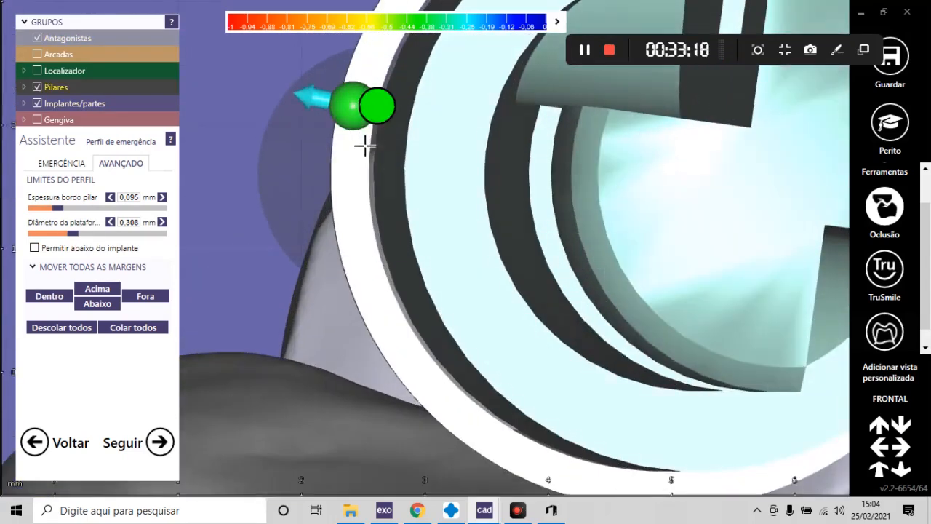
pyautogui.scroll(-8, 365, 146)
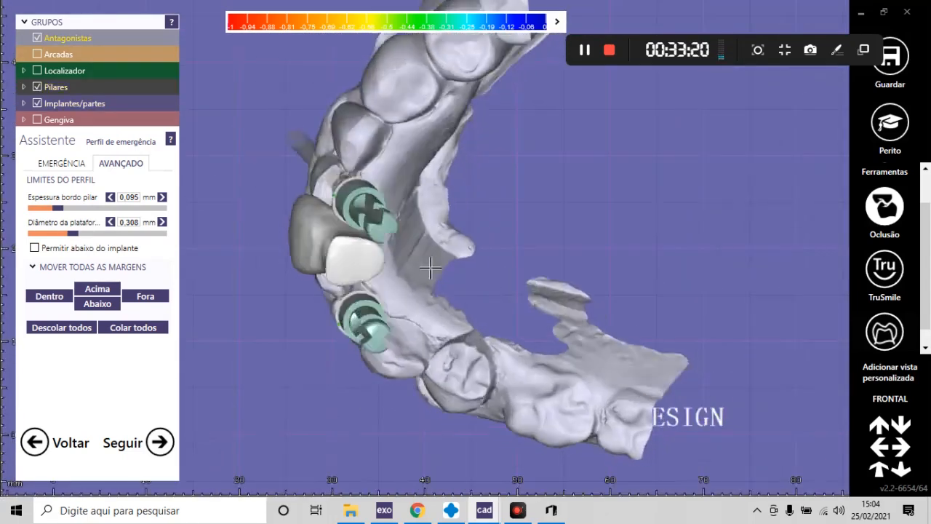
pyautogui.scroll(8, 430, 269)
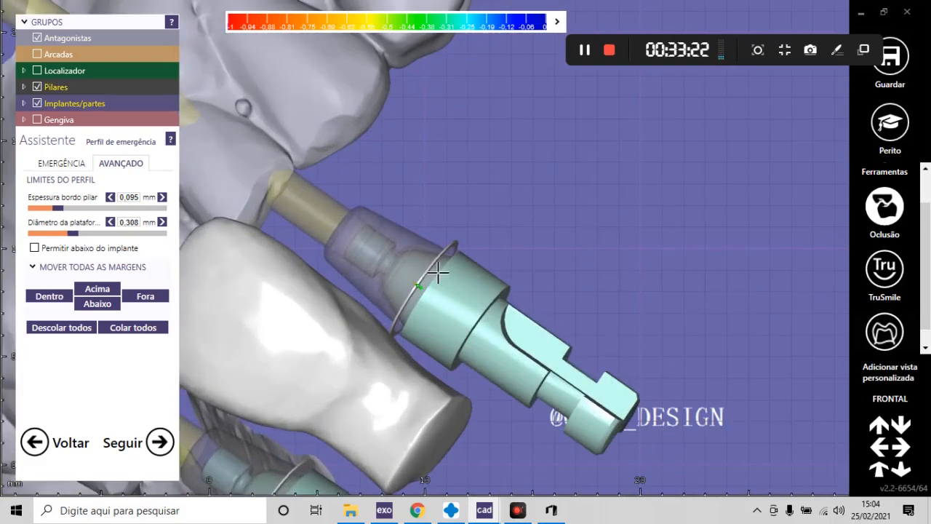
pyautogui.scroll(8, 437, 272)
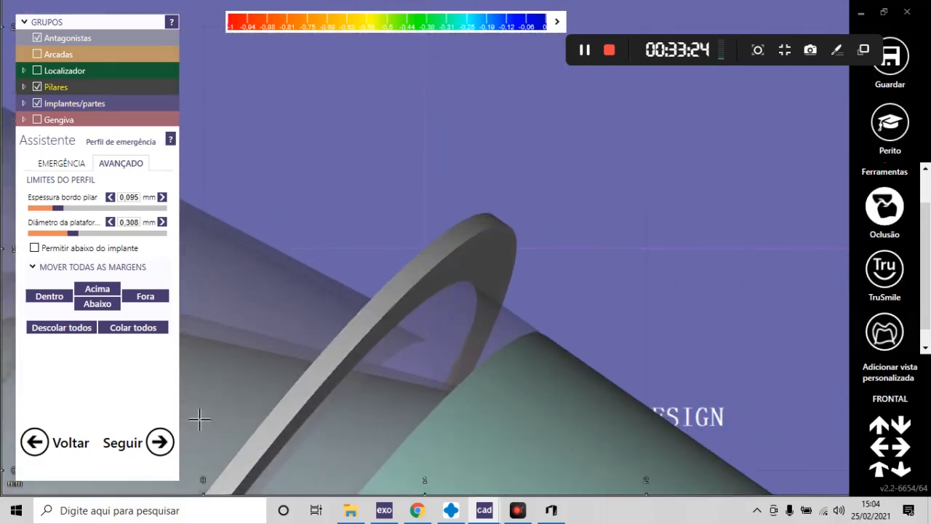
# - Set both the abutment edge thickness and the platform diameter limits to 0 mm
pyautogui.moveTo(77, 234); pyautogui.dragTo(32, 208)
pyautogui.scroll(-5, 482, 222)
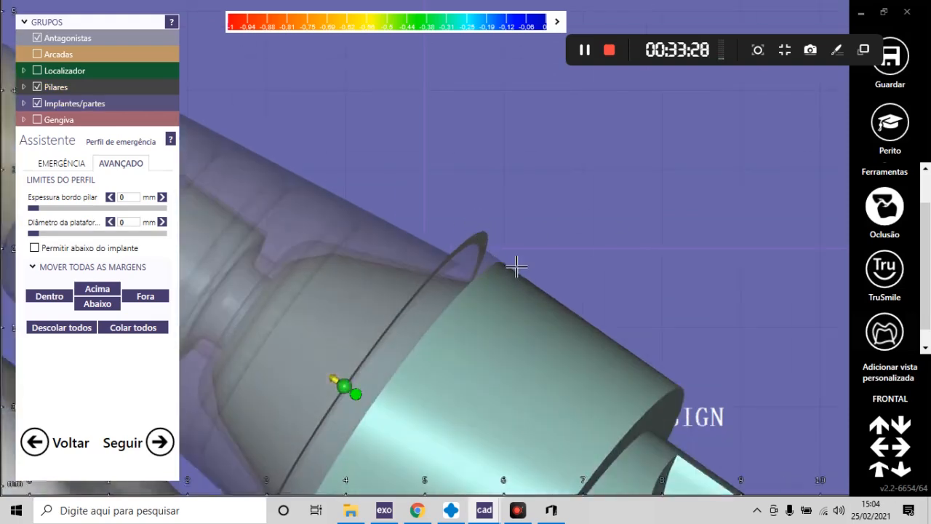
# - Inspect the thinned margin ring against the titanium base and the implant analog on the abutments
pyautogui.scroll(-3, 515, 267)
pyautogui.scroll(10, 486, 293)
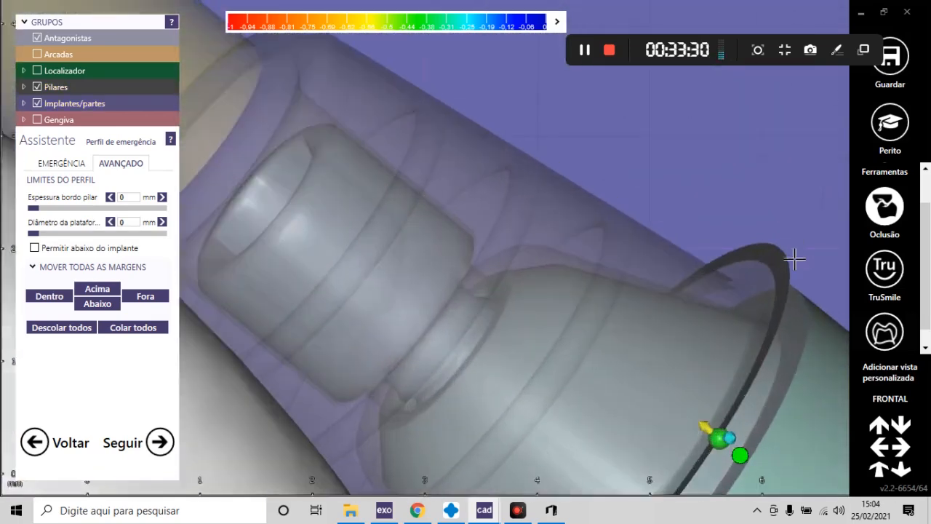
pyautogui.scroll(3, 794, 258)
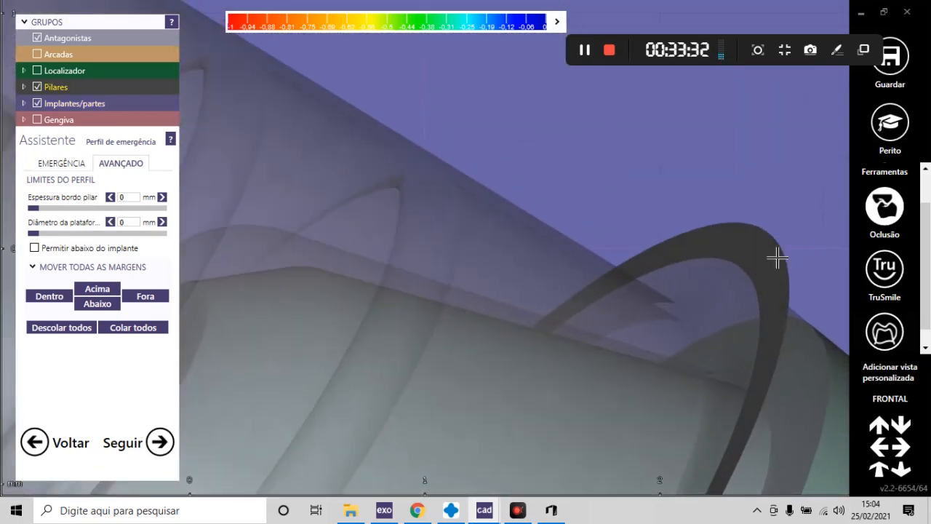
pyautogui.scroll(-8, 754, 288)
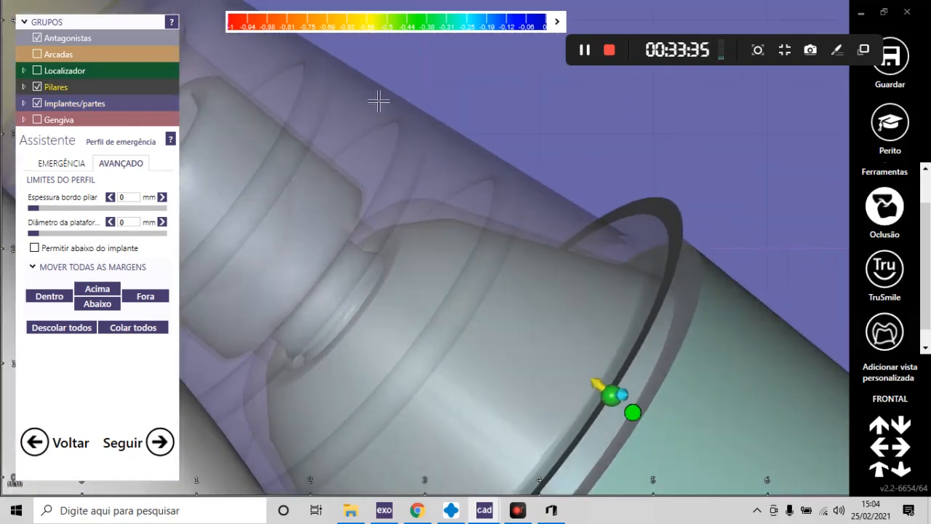
pyautogui.scroll(-3, 556, 230)
pyautogui.scroll(-5, 557, 230)
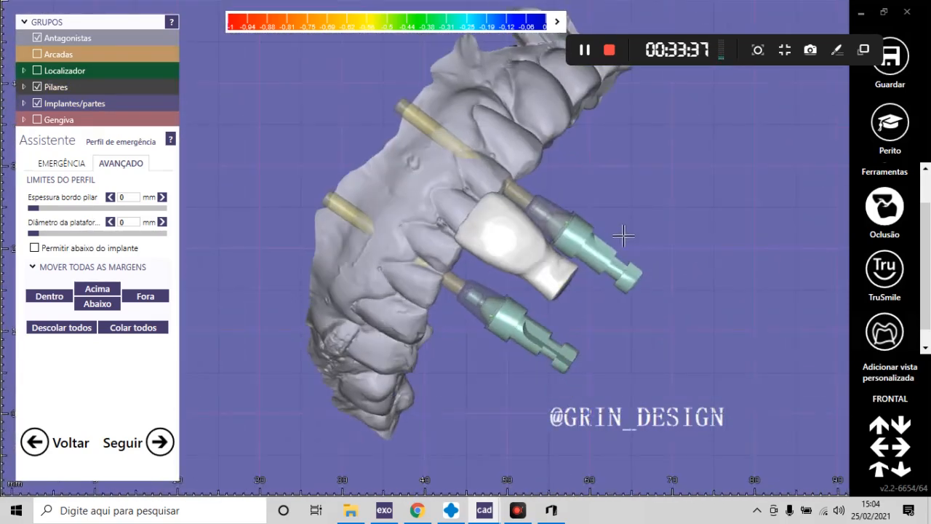
pyautogui.scroll(5, 579, 215)
pyautogui.scroll(4, 565, 230)
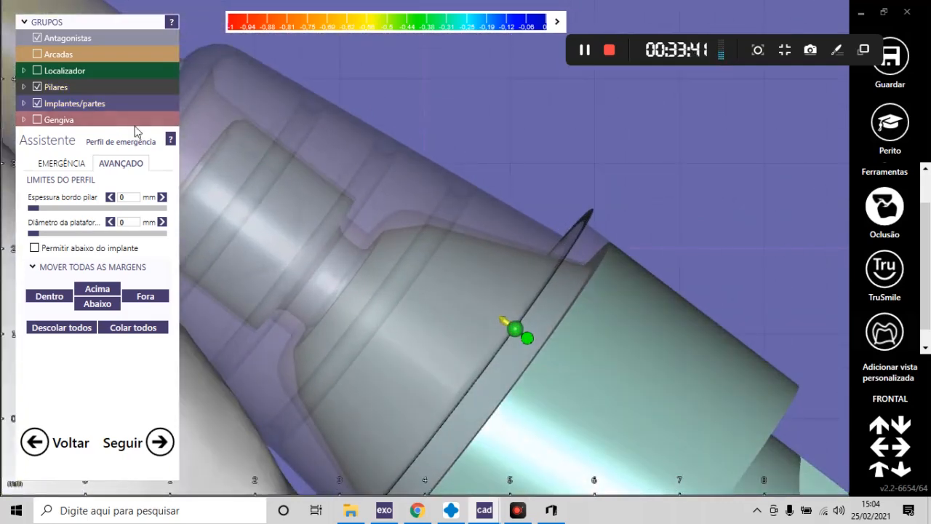
# - Expand the Pilares and Implantes/partes groups and make the whole Pilares group fully opaque
pyautogui.click(24, 87)
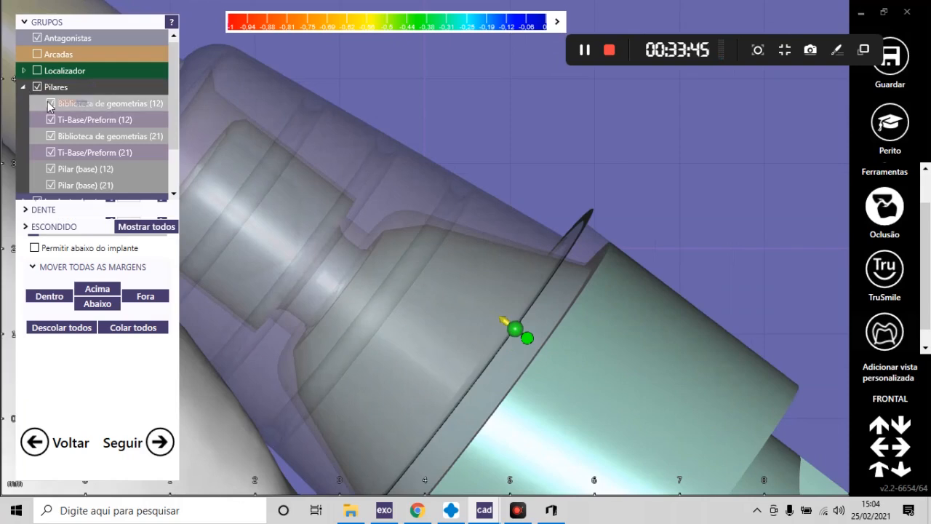
pyautogui.scroll(-3, 155, 78)
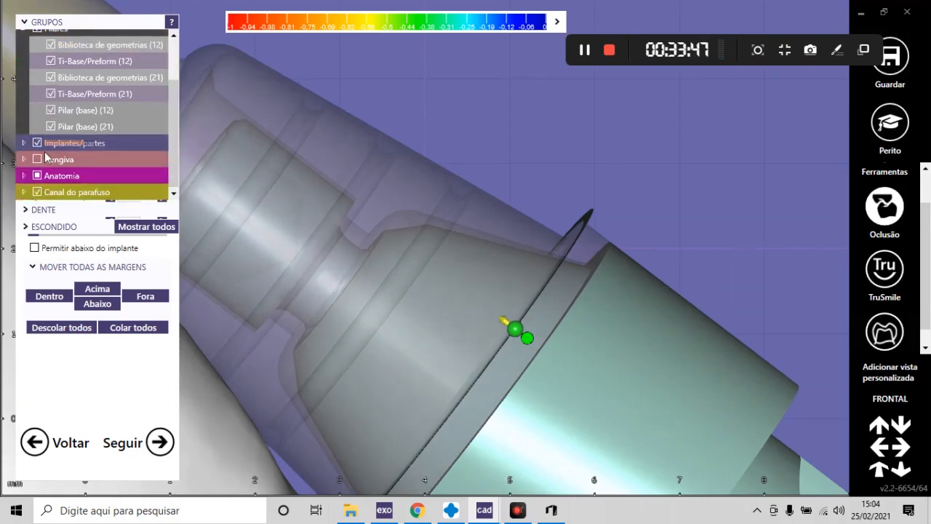
pyautogui.click(24, 143)
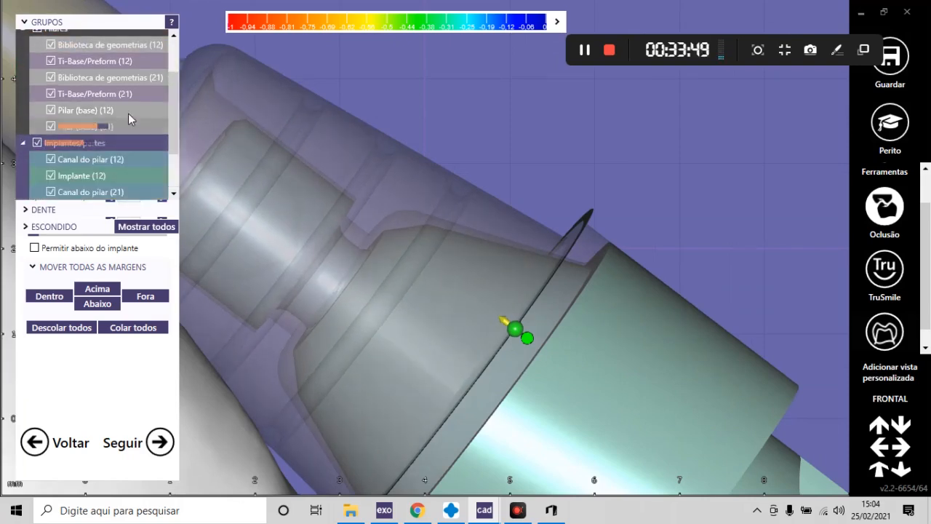
pyautogui.moveTo(170, 105); pyautogui.dragTo(192, 169)
pyautogui.click(64, 176)
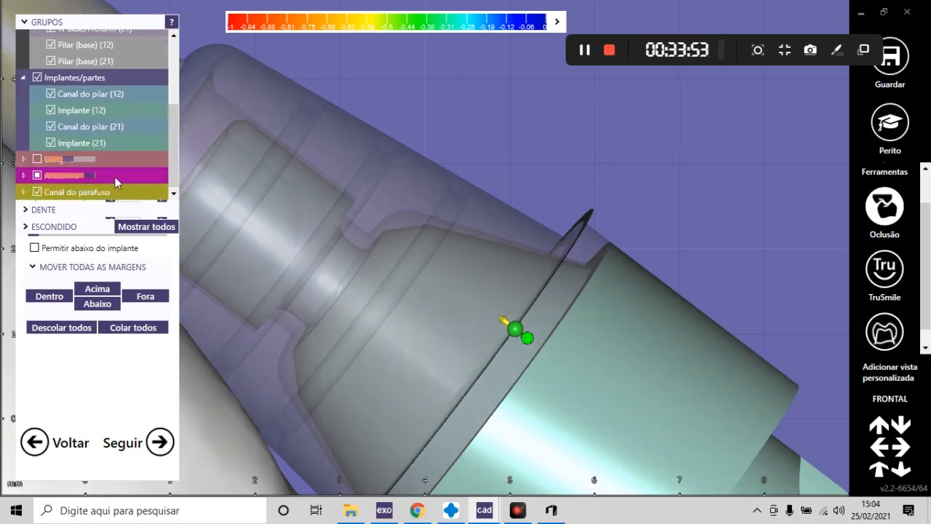
pyautogui.moveTo(171, 135); pyautogui.dragTo(165, 69)
pyautogui.moveTo(86, 76); pyautogui.dragTo(216, 77)
pyautogui.scroll(-5, 517, 176)
pyautogui.scroll(5, 548, 230)
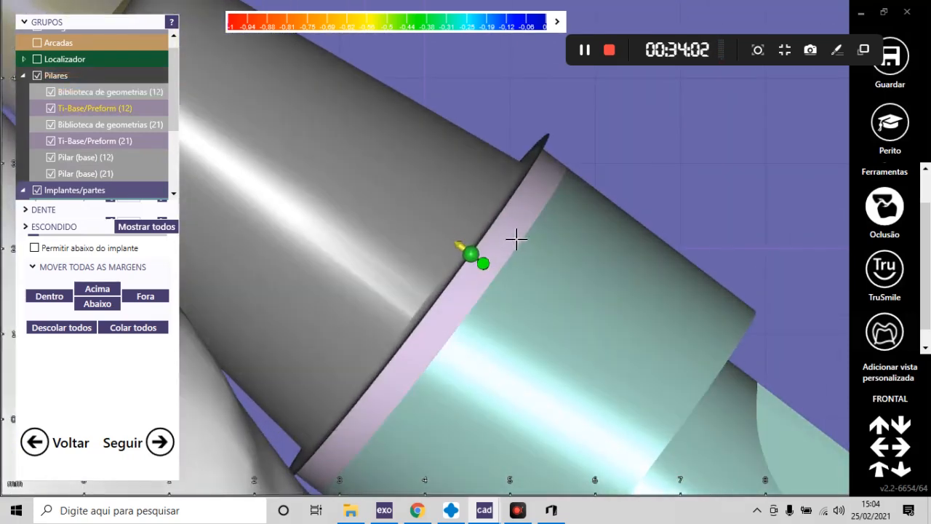
# - Make the Ti-Base/Preform of tooth 12 transparent and check its fit at the margin ring
pyautogui.keyDown('shift'); pyautogui.middleClick(512, 231); pyautogui.keyUp('shift')
pyautogui.scroll(1, 533, 194)
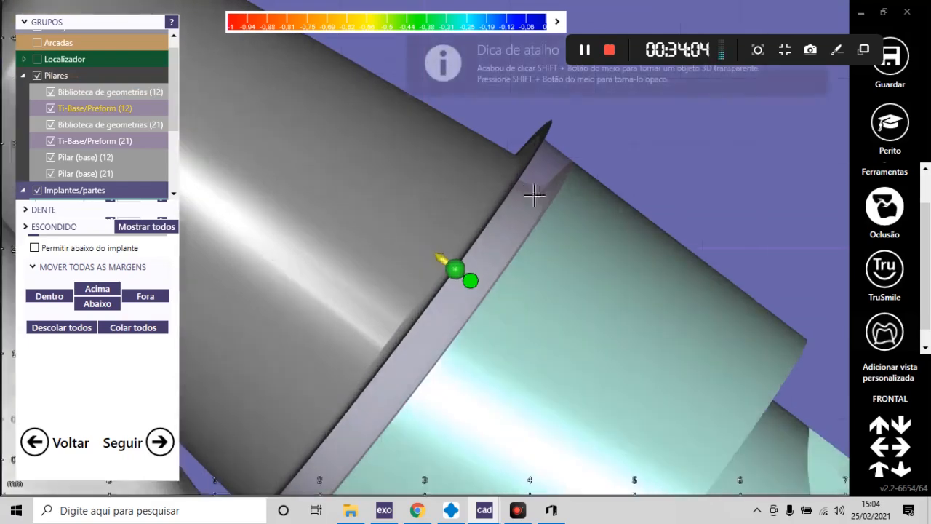
pyautogui.scroll(-5, 538, 199)
pyautogui.moveTo(547, 296); pyautogui.dragTo(565, 223, button='middle')
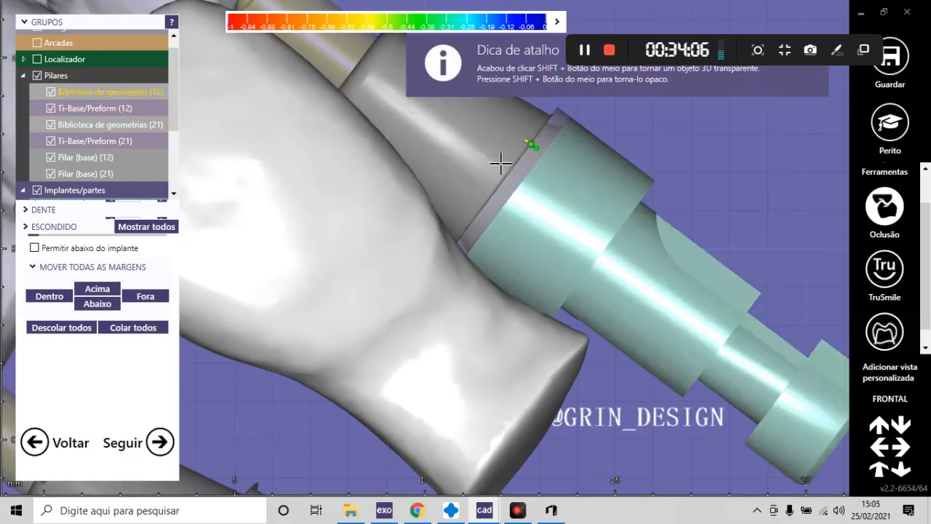
# - Make the Ti-Base/Preform of tooth 21 transparent and check its fit at the margin ring
pyautogui.scroll(-5, 526, 172)
pyautogui.scroll(5, 386, 369)
pyautogui.scroll(5, 356, 320)
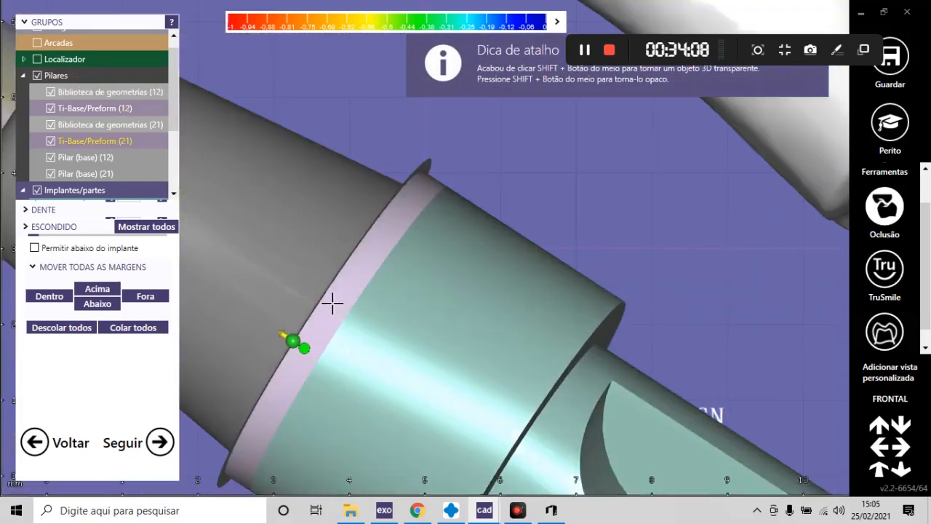
pyautogui.scroll(-5, 320, 237)
pyautogui.moveTo(320, 237); pyautogui.dragTo(418, 258, button='right')
pyautogui.scroll(5, 449, 208)
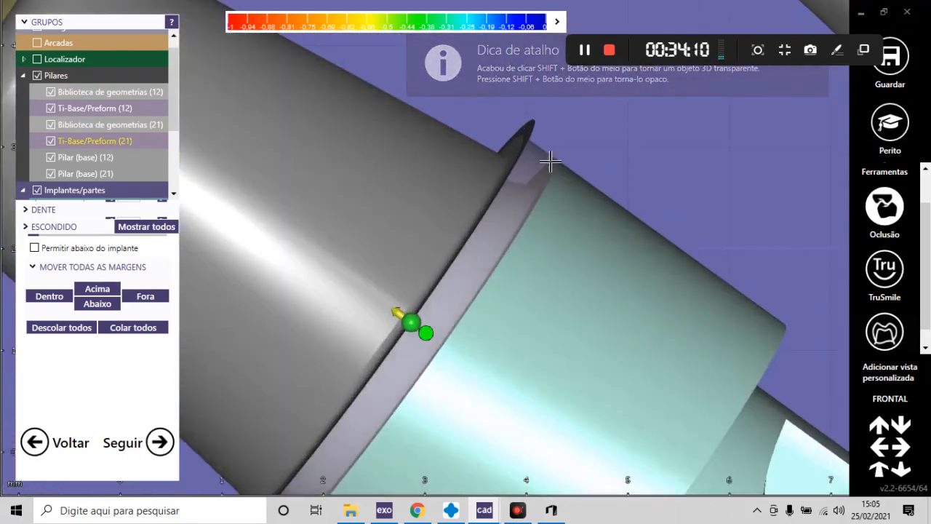
# - Review both abutments from the front, accept the emergence profile and continue to the Modelação stage
pyautogui.scroll(-5, 491, 206)
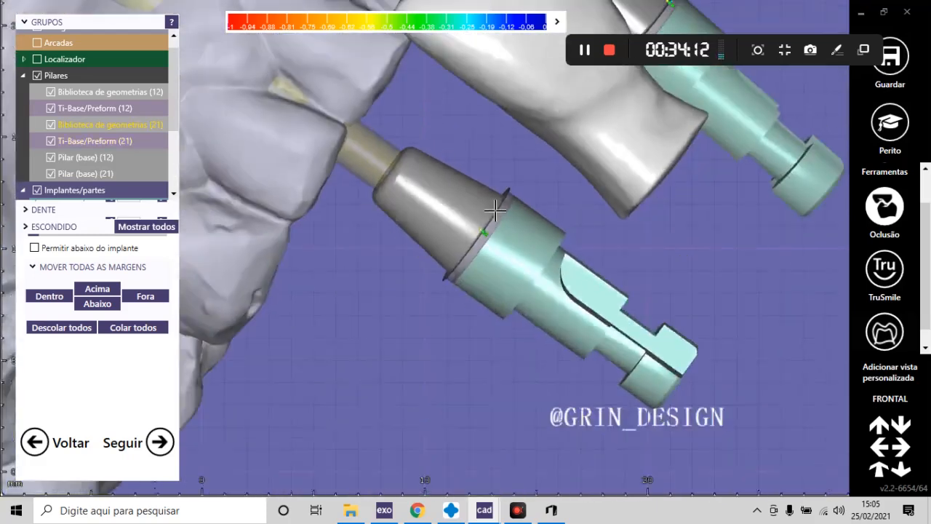
pyautogui.scroll(5, 492, 213)
pyautogui.scroll(-6, 490, 221)
pyautogui.moveTo(476, 272); pyautogui.dragTo(553, 257, button='right')
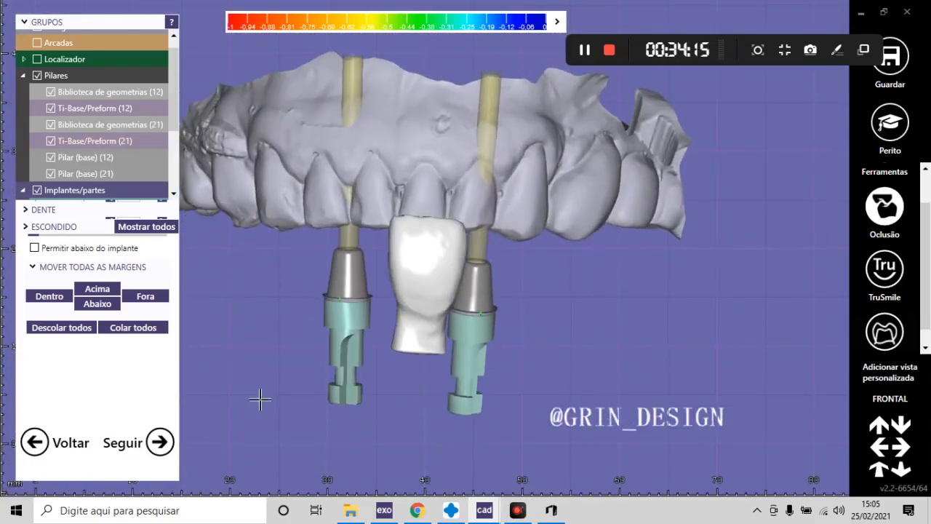
pyautogui.click(160, 441)
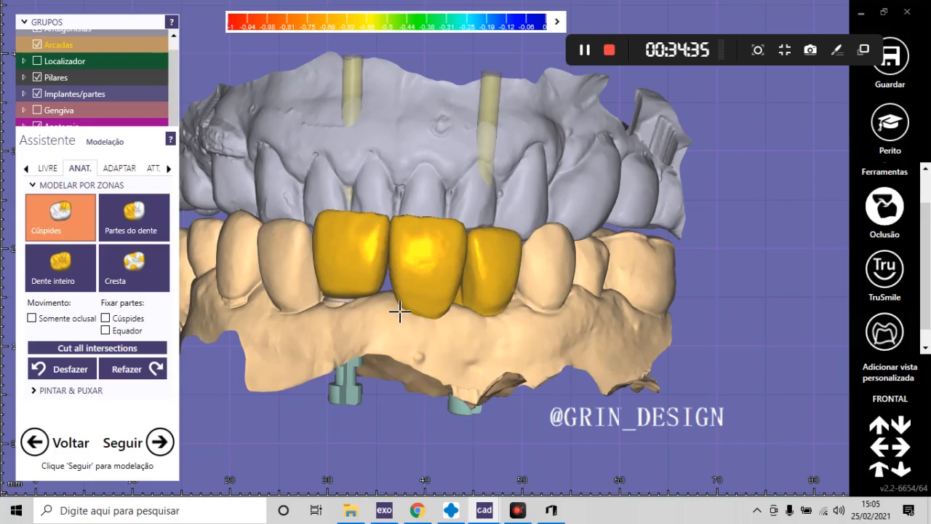
# - Examine the cervical edges of the three anterior crowns against the titanium bases and gingiva, and the bite from several angles
pyautogui.scroll(6, 386, 342)
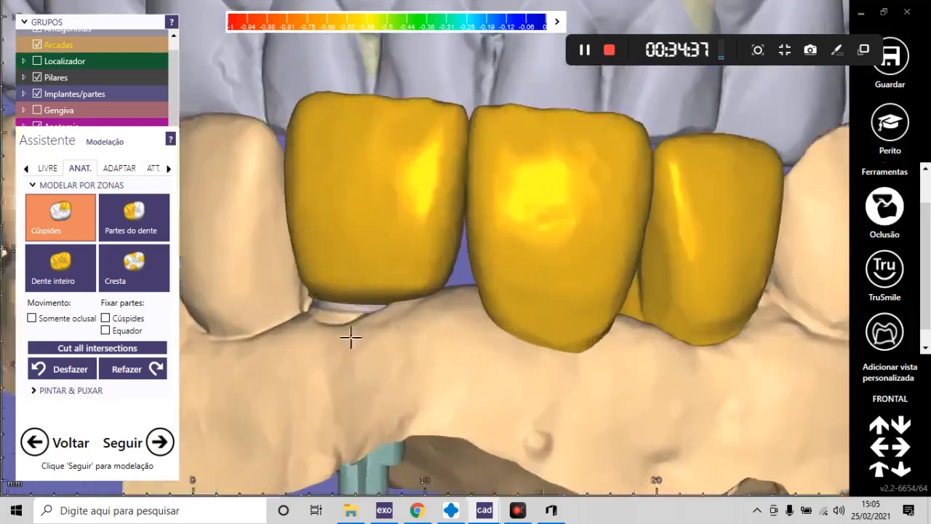
pyautogui.scroll(3, 451, 262)
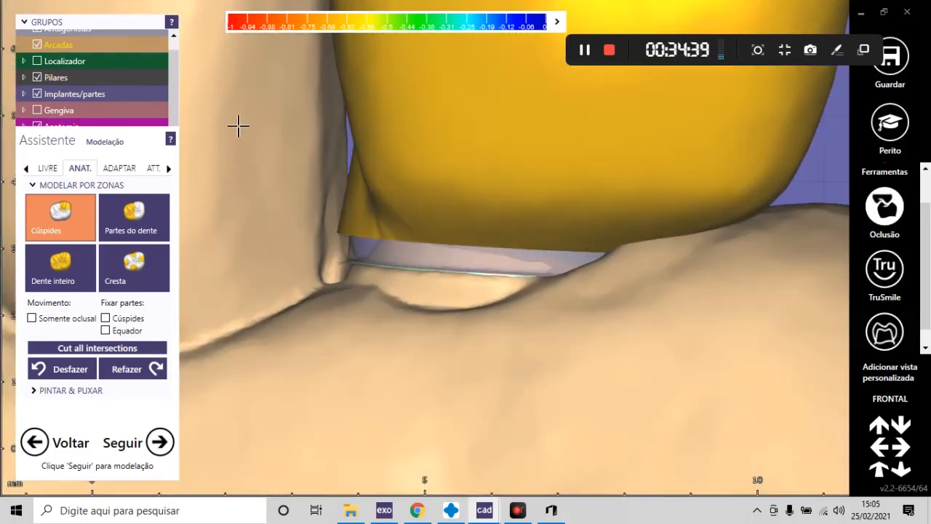
pyautogui.press('capslock')
pyautogui.scroll(1, 486, 258)
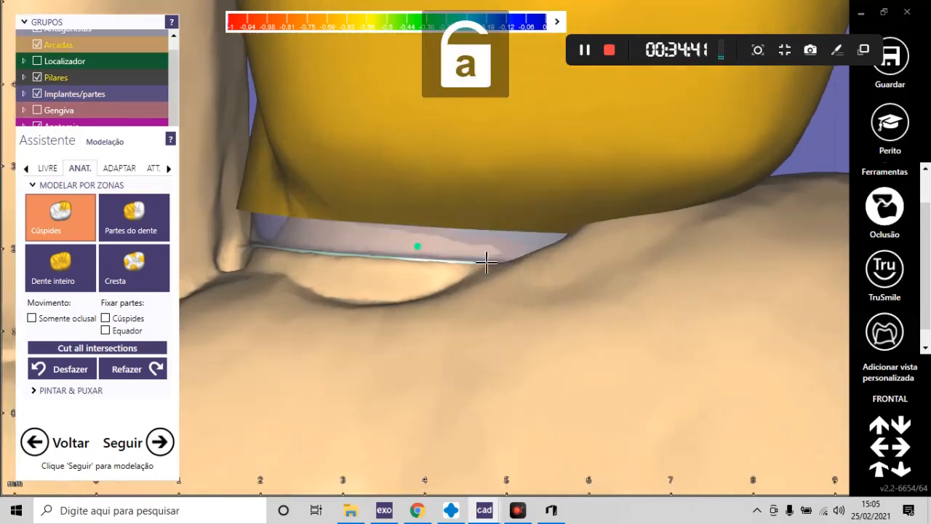
pyautogui.press('capslock')
pyautogui.scroll(1, 402, 245)
pyautogui.middleClick(403, 246)
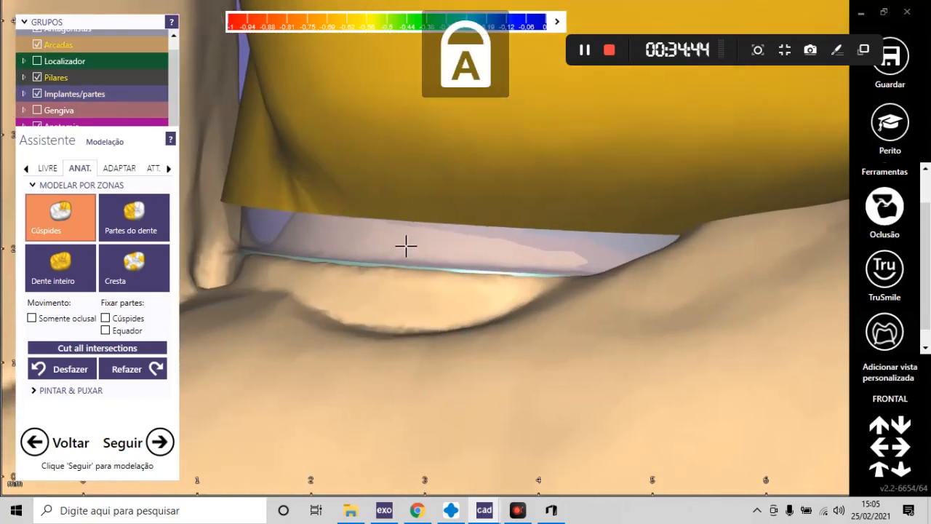
pyautogui.scroll(-6, 406, 247)
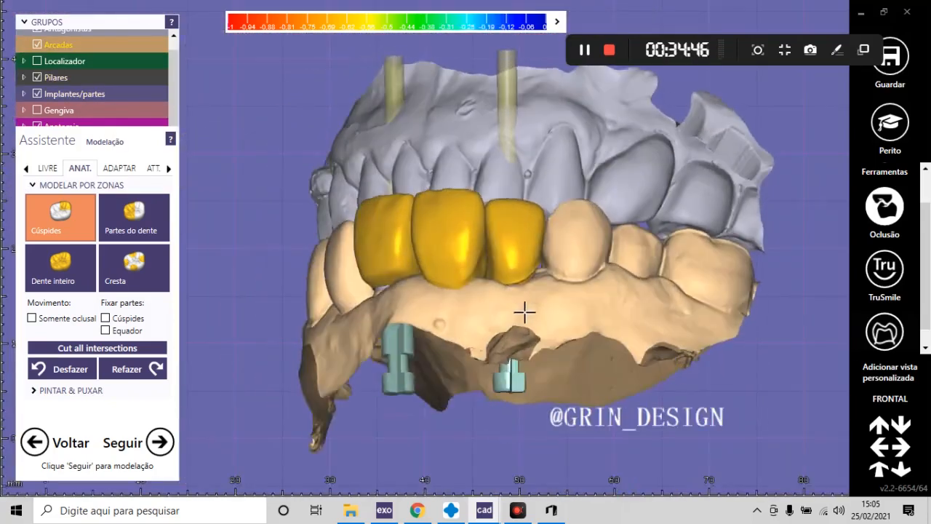
pyautogui.scroll(5, 513, 320)
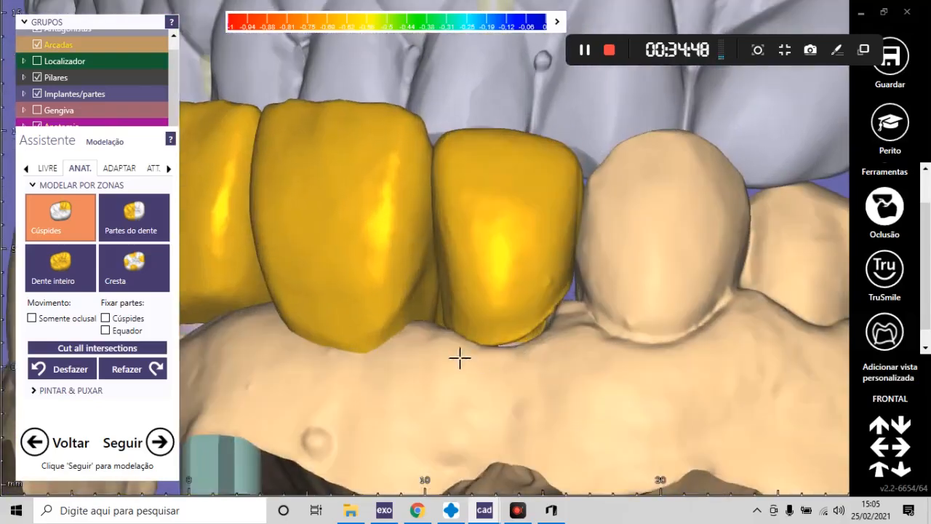
pyautogui.scroll(-5, 502, 291)
pyautogui.moveTo(508, 336); pyautogui.dragTo(483, 314, button='right')
pyautogui.scroll(-5, 509, 336)
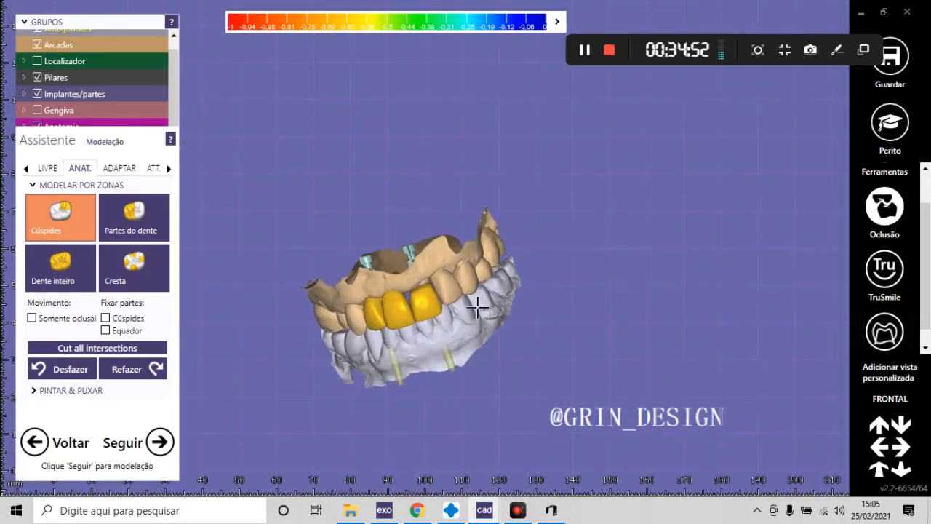
# - Check the anterior crowns from the front and cut their occlusal intersections with the antagonist at 0.1 mm distance, static occlusion
pyautogui.scroll(8, 477, 308)
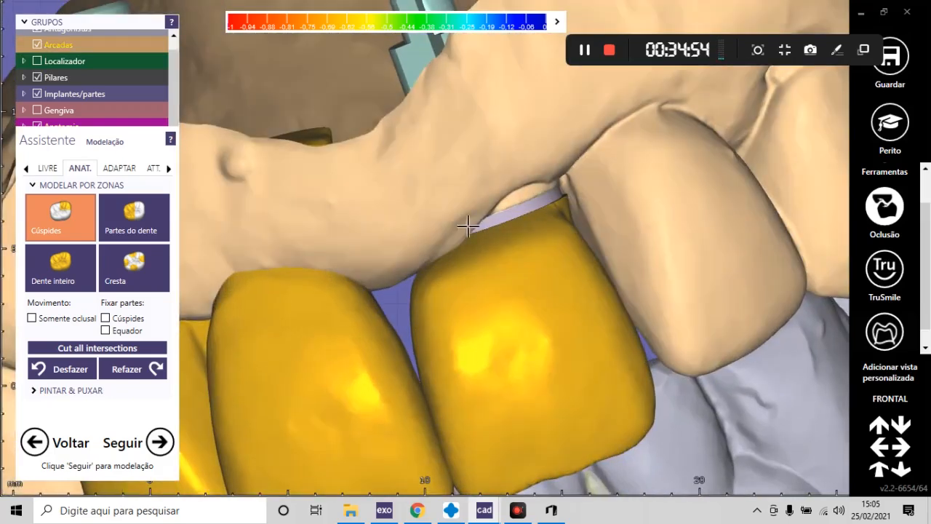
pyautogui.scroll(-10, 473, 316)
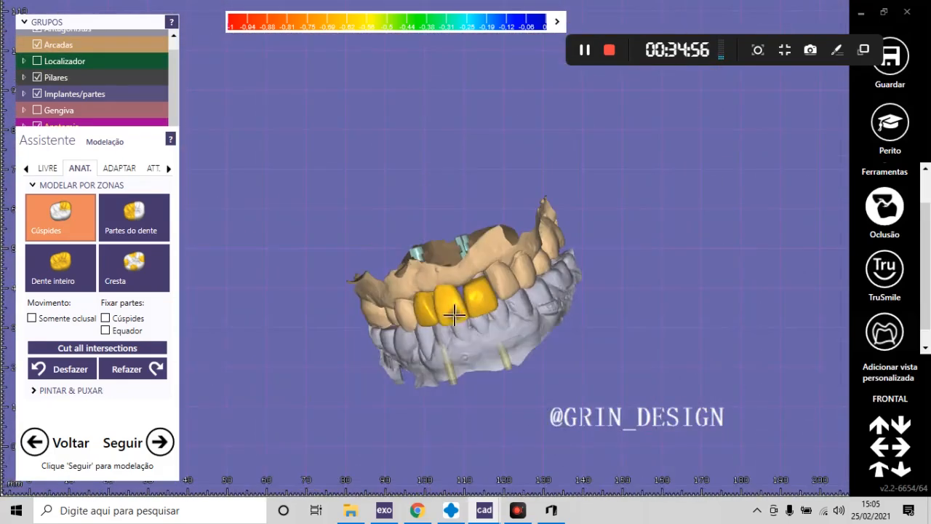
pyautogui.moveTo(454, 314); pyautogui.dragTo(531, 315, button='right')
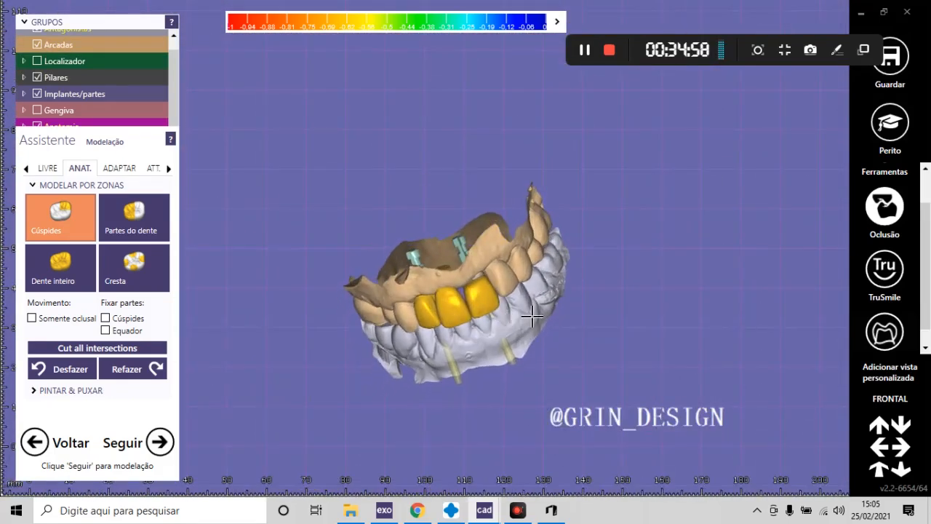
pyautogui.click(892, 397)
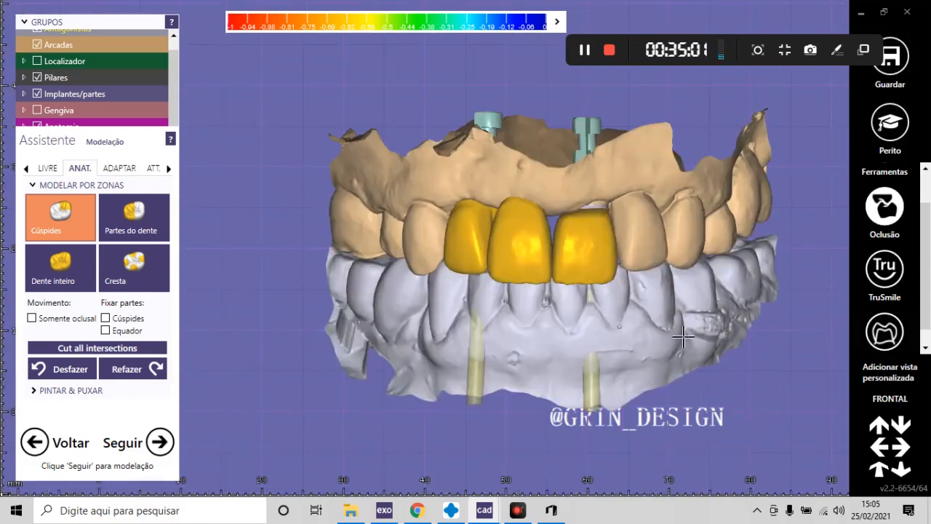
pyautogui.scroll(5, 603, 240)
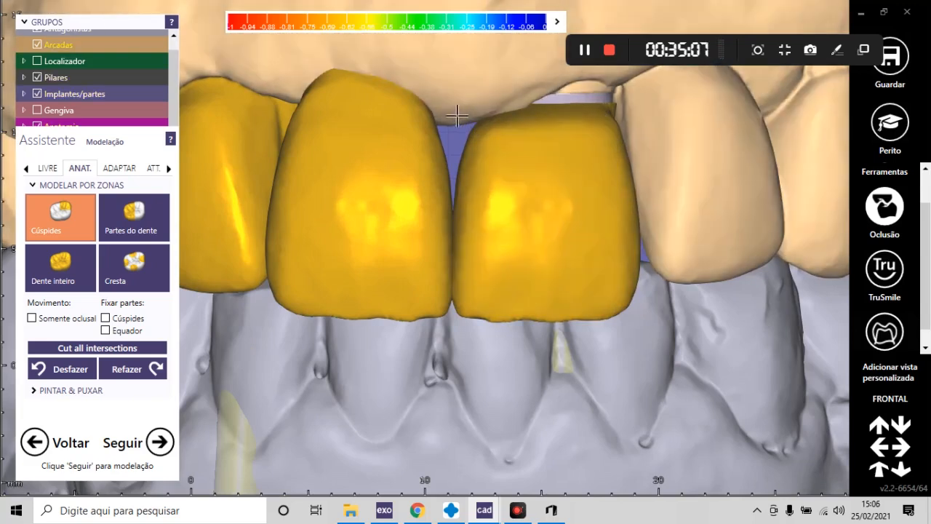
pyautogui.scroll(-4, 488, 208)
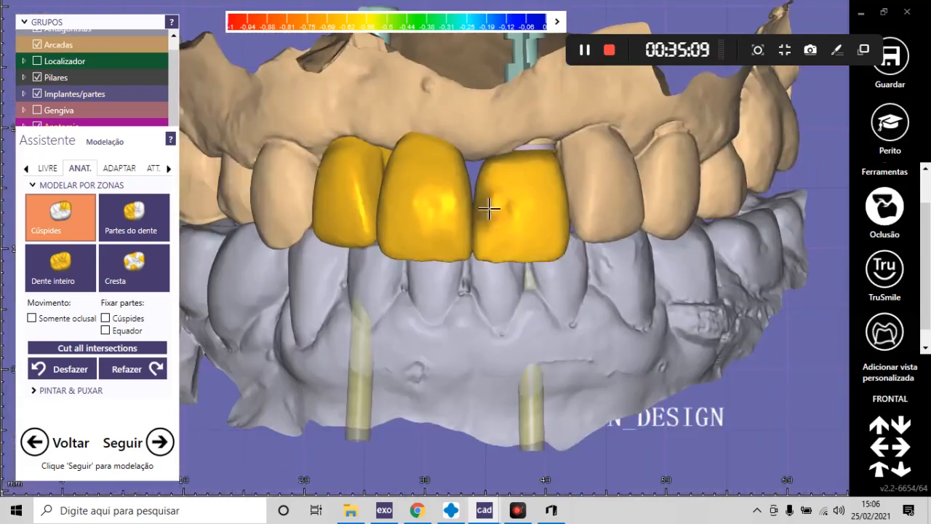
pyautogui.click(118, 168)
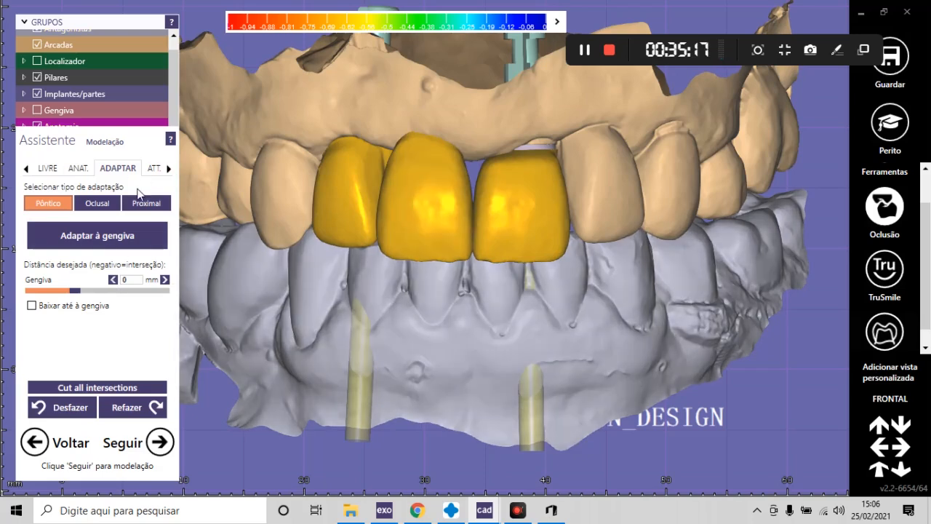
pyautogui.click(95, 203)
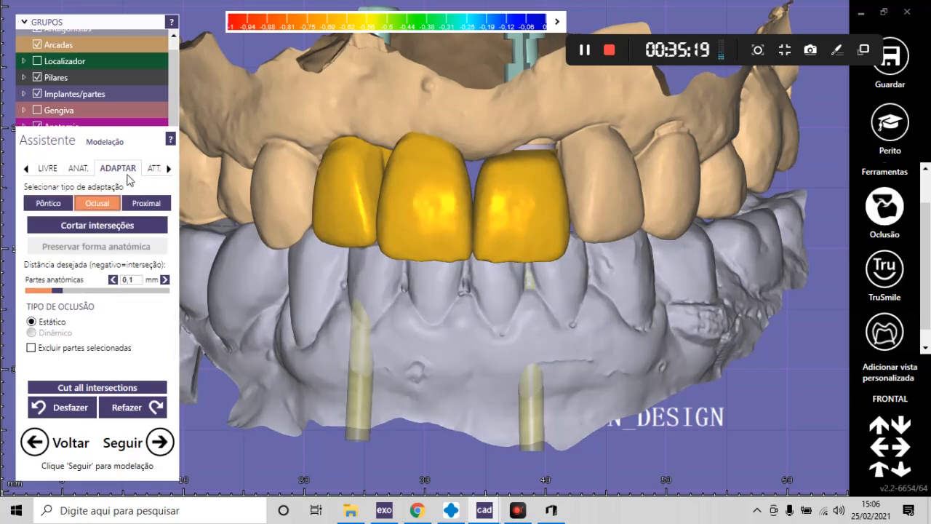
pyautogui.click(101, 226)
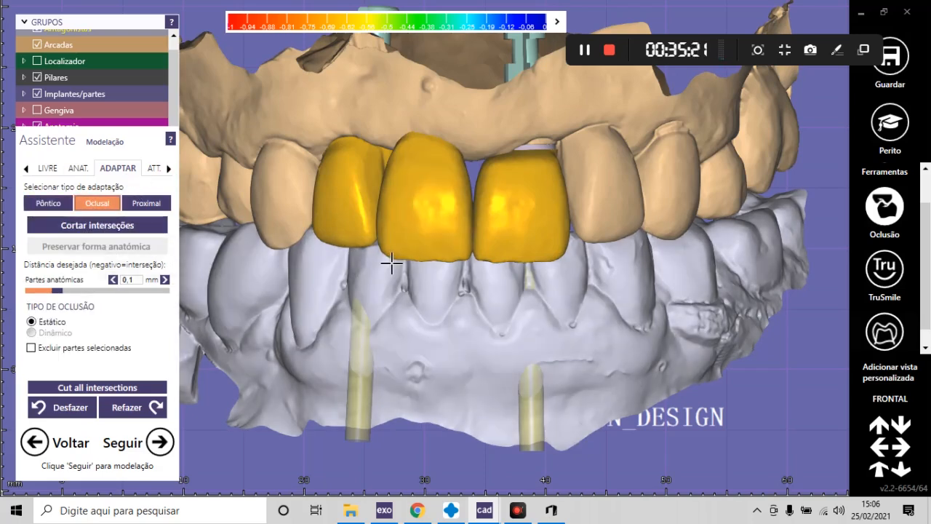
# - Compare the palatal surface of the crown on tooth 21 without and with the occlusal cut by undoing and redoing it
pyautogui.scroll(-3, 438, 357)
pyautogui.moveTo(439, 357); pyautogui.dragTo(409, 328, button='right')
pyautogui.scroll(3, 470, 280)
pyautogui.scroll(3, 390, 274)
pyautogui.scroll(-3, 438, 289)
pyautogui.scroll(5, 364, 252)
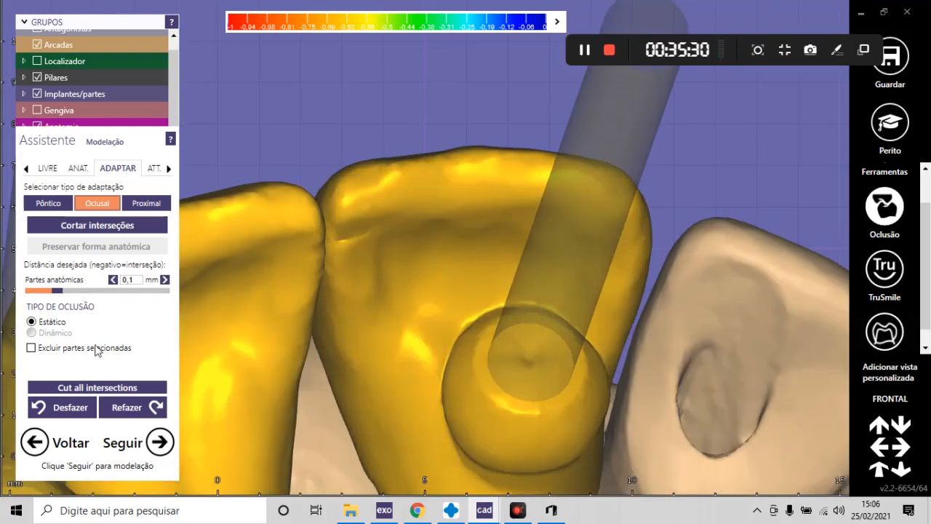
pyautogui.click(62, 413)
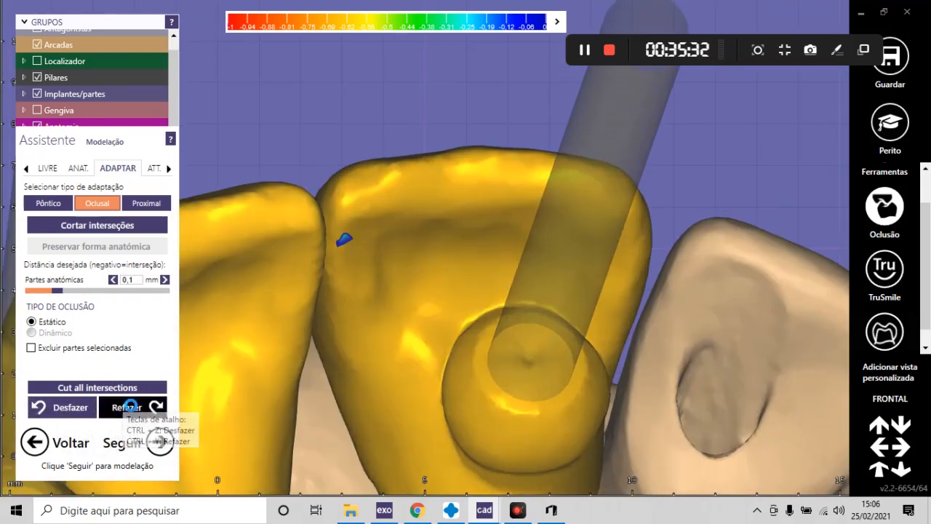
pyautogui.click(141, 407)
pyautogui.scroll(-5, 310, 216)
pyautogui.moveTo(310, 216); pyautogui.dragTo(428, 304, button='right')
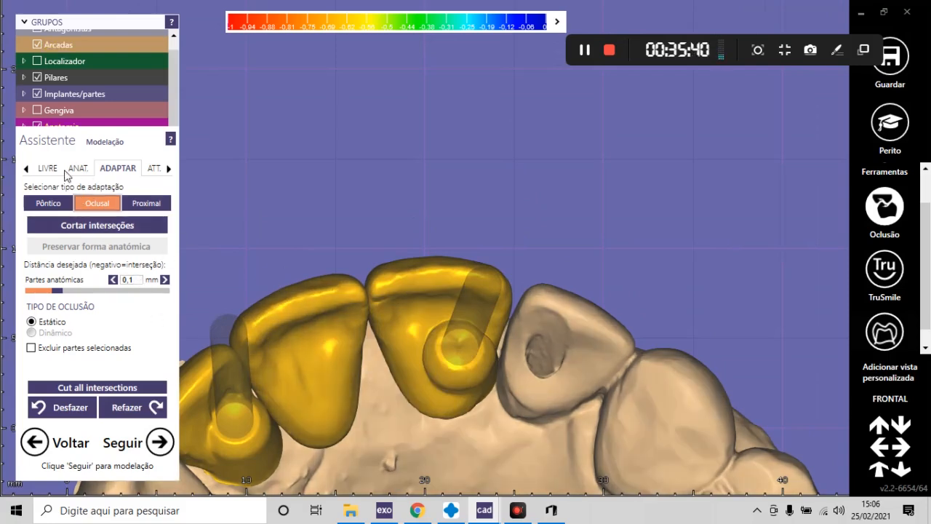
# - Adapt the base of the pontic between the two implants to the gingiva with a 0 mm distance
pyautogui.click(61, 206)
pyautogui.scroll(-3, 345, 229)
pyautogui.moveTo(345, 228); pyautogui.dragTo(380, 249, button='right')
pyautogui.scroll(5, 367, 240)
pyautogui.scroll(5, 349, 235)
pyautogui.moveTo(349, 235); pyautogui.dragTo(342, 332, button='middle')
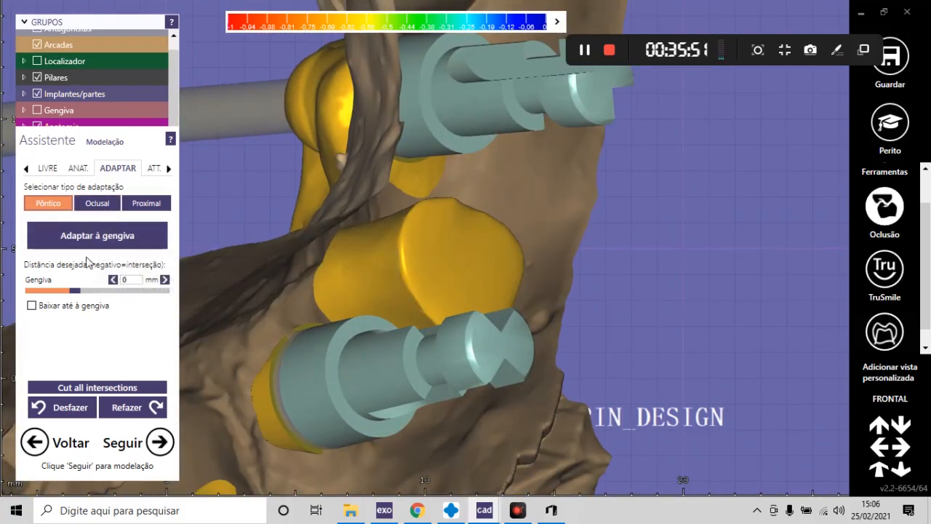
pyautogui.click(86, 237)
pyautogui.scroll(-5, 401, 241)
pyautogui.moveTo(402, 247)
pyautogui.mouseDown(button='right')
pyautogui.moveTo(419, 308)
pyautogui.moveTo(381, 306)
pyautogui.moveTo(171, 188)
pyautogui.moveTo(376, 260)
pyautogui.moveTo(390, 254)
pyautogui.moveTo(382, 264)
pyautogui.moveTo(387, 257)
pyautogui.mouseUp(button='right')
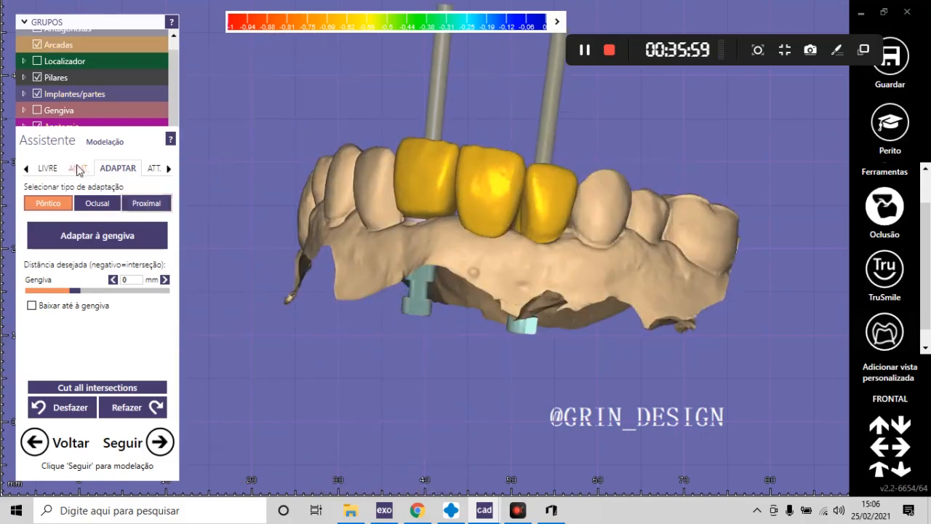
# - Cut the crowns' proximal intersections with the adjacent teeth at 0 mm distance
pyautogui.click(147, 205)
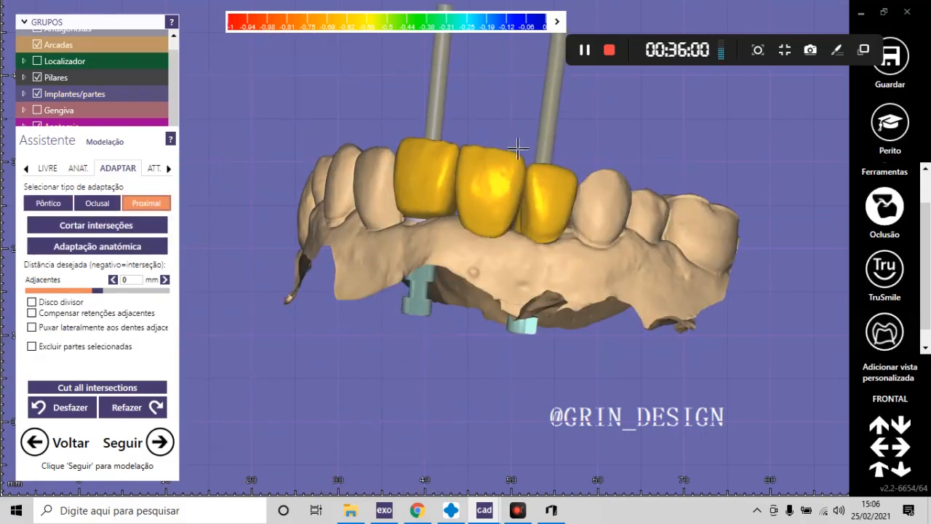
pyautogui.click(882, 406)
pyautogui.scroll(3, 577, 270)
pyautogui.scroll(3, 475, 166)
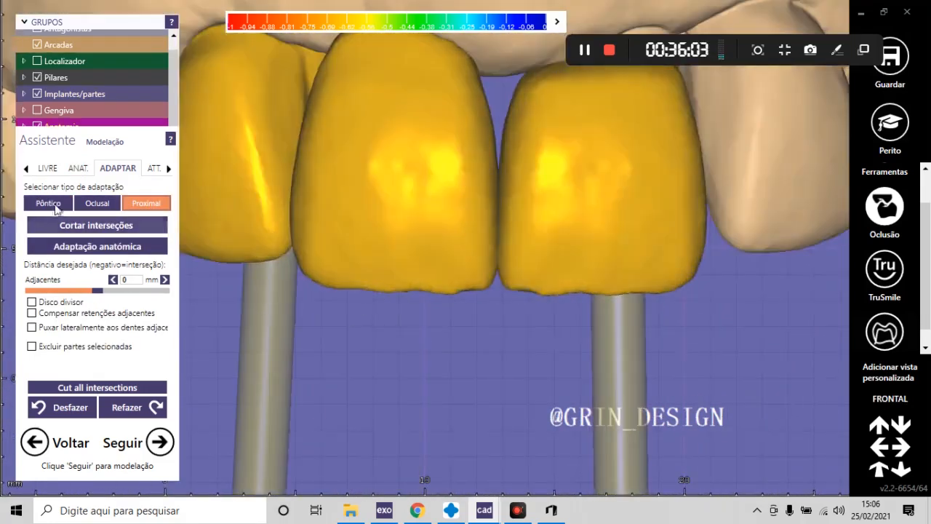
pyautogui.click(86, 222)
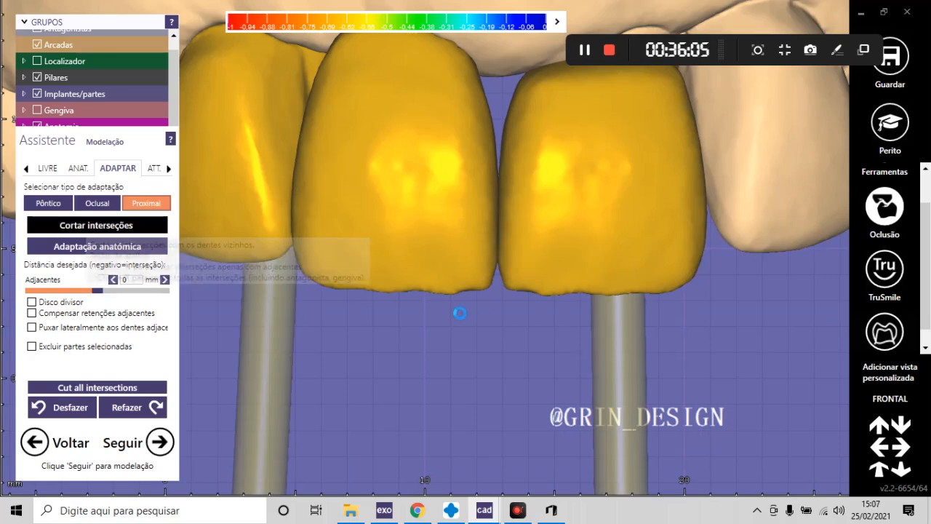
pyautogui.scroll(-2, 509, 263)
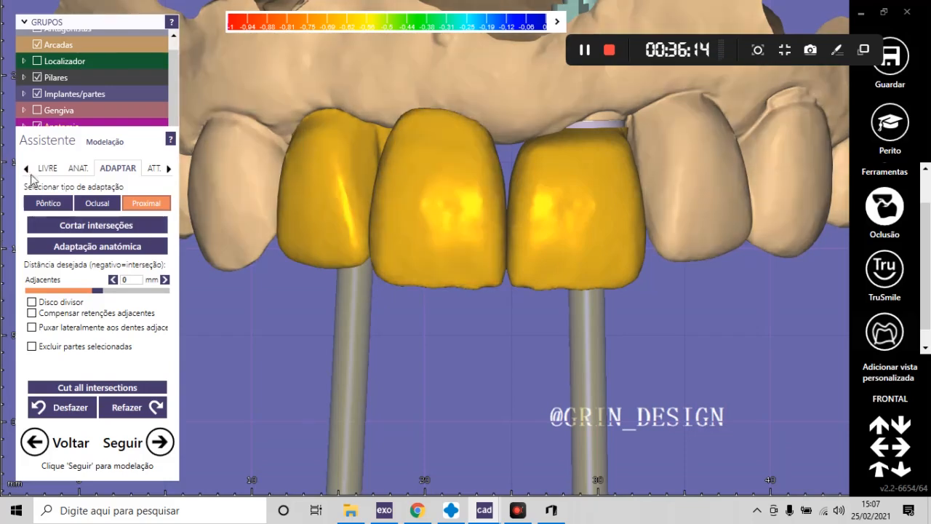
# - Reshape the labial surface of the pontic crown freehand with an enlarged add/remove brush
pyautogui.click(44, 170)
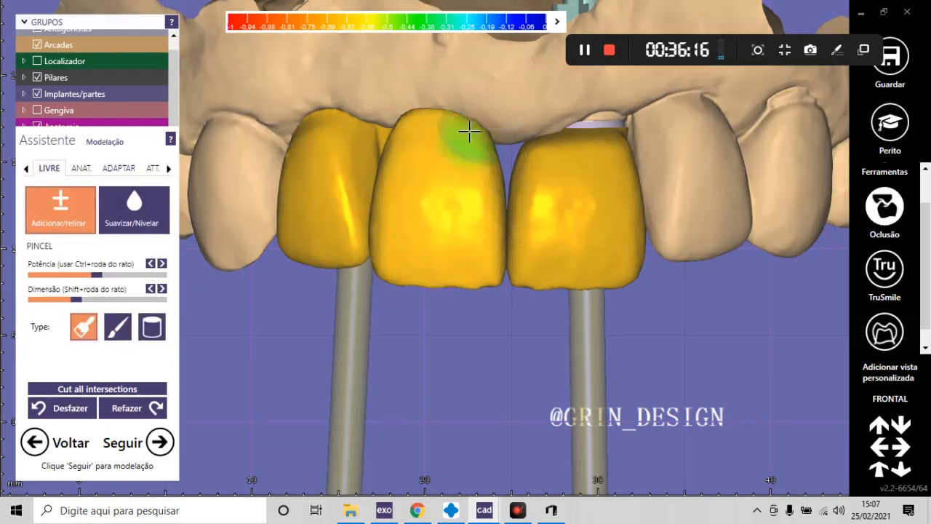
pyautogui.scroll(5, 465, 128)
pyautogui.keyDown('shift'); pyautogui.scroll(2, 440, 120); pyautogui.keyUp('shift')
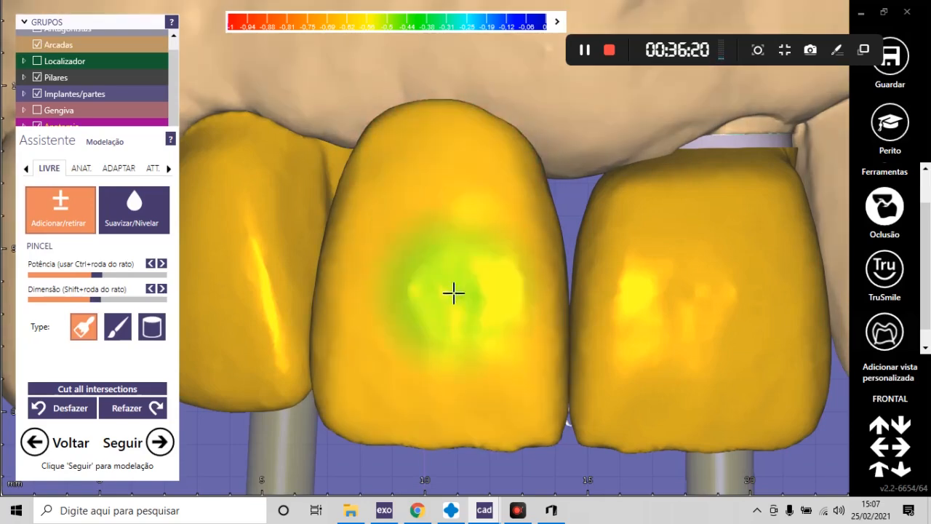
pyautogui.scroll(-4, 442, 325)
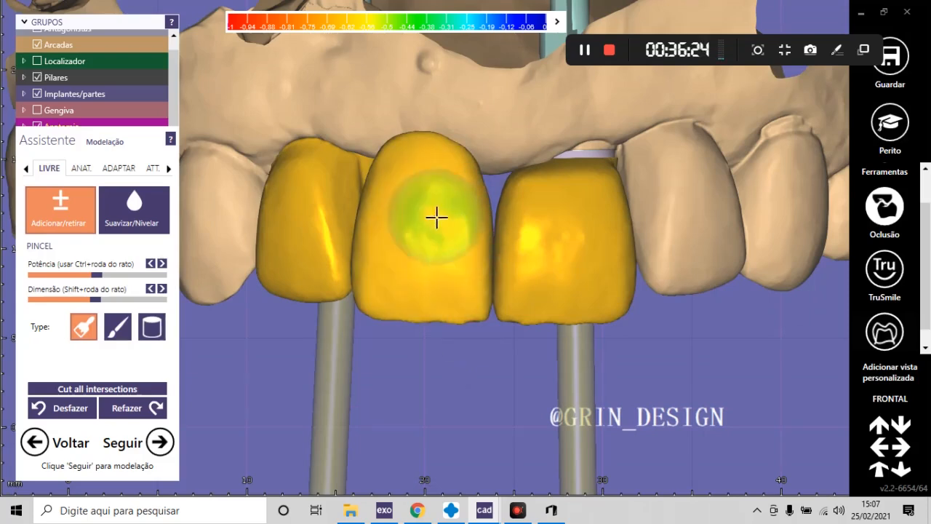
pyautogui.scroll(-5, 436, 187)
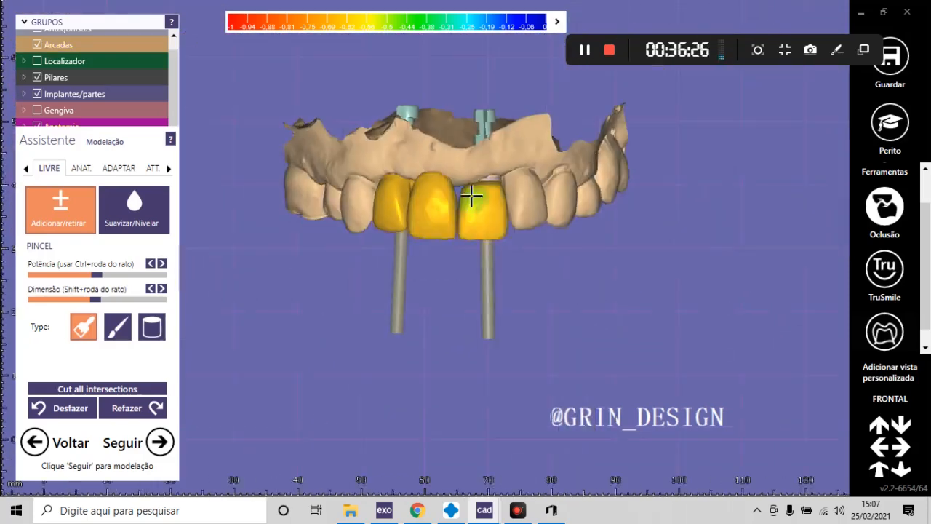
pyautogui.scroll(4, 476, 202)
pyautogui.moveTo(415, 268); pyautogui.dragTo(368, 204, button='right')
pyautogui.scroll(3, 368, 203)
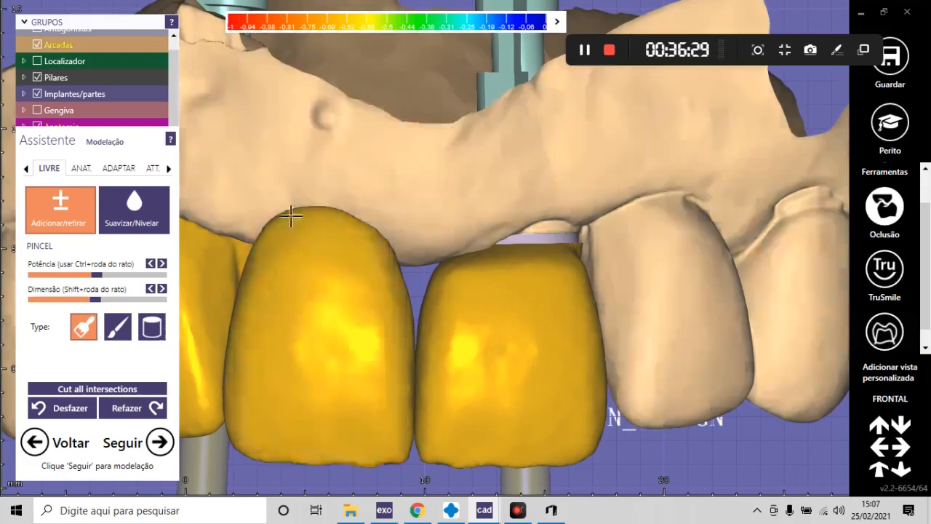
pyautogui.scroll(-5, 451, 332)
pyautogui.scroll(5, 411, 257)
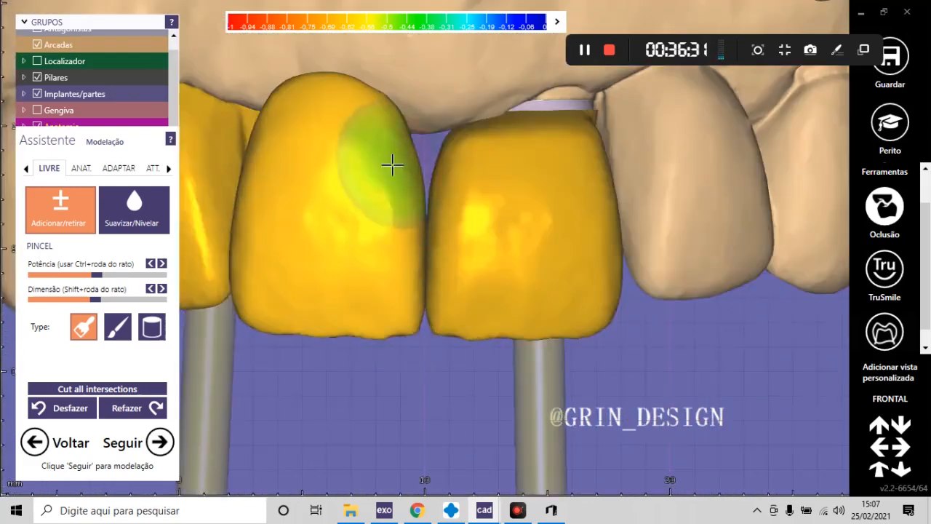
# - Reshape the palatal surface of the pontic crown freehand with a smaller add/remove brush
pyautogui.scroll(-6, 354, 295)
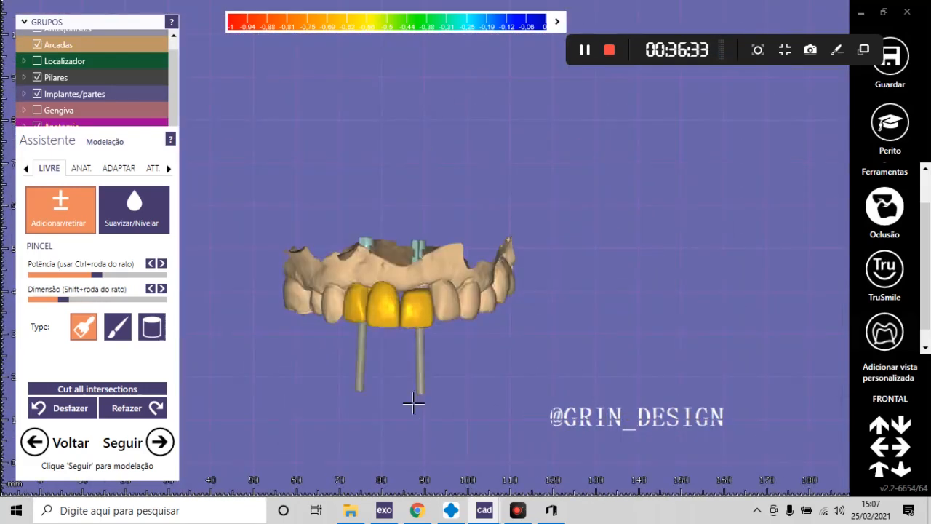
pyautogui.moveTo(412, 400); pyautogui.dragTo(405, 383, button='right')
pyautogui.scroll(6, 405, 383)
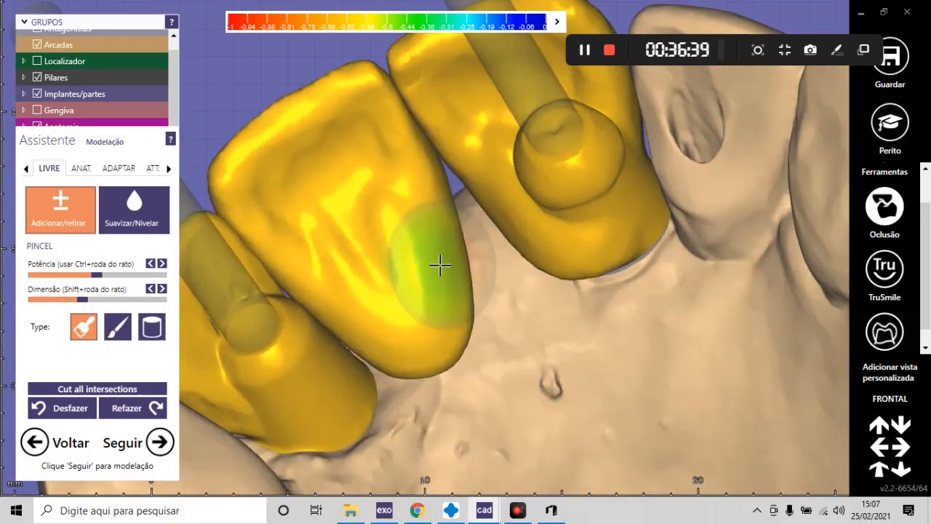
pyautogui.scroll(-6, 440, 266)
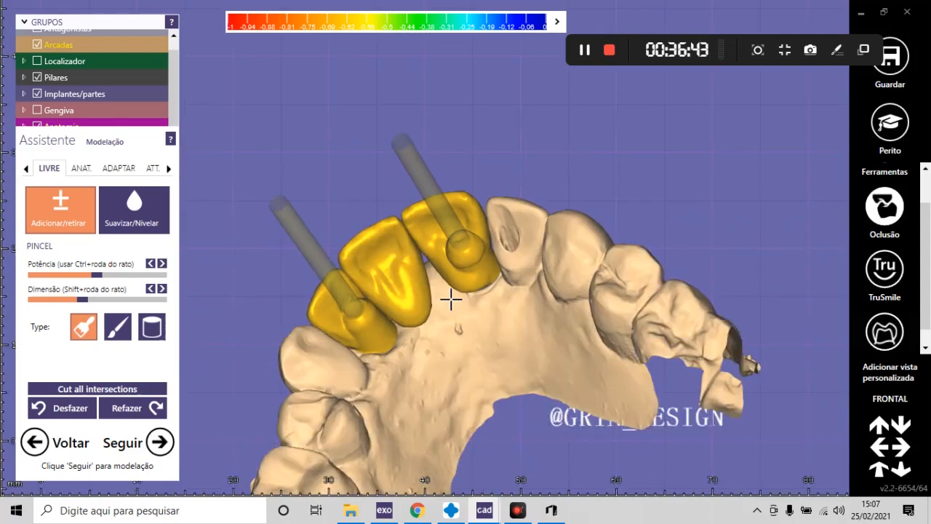
# - Isolate the pontic by hiding the crowns on teeth 12 and 21 and the dental arch, and increase the brush strength
pyautogui.scroll(-7, 374, 179)
pyautogui.moveTo(378, 184); pyautogui.dragTo(408, 212, button='right')
pyautogui.scroll(1, 410, 216)
pyautogui.keyDown('ctrl'); pyautogui.scroll(2, 409, 217); pyautogui.keyUp('ctrl')
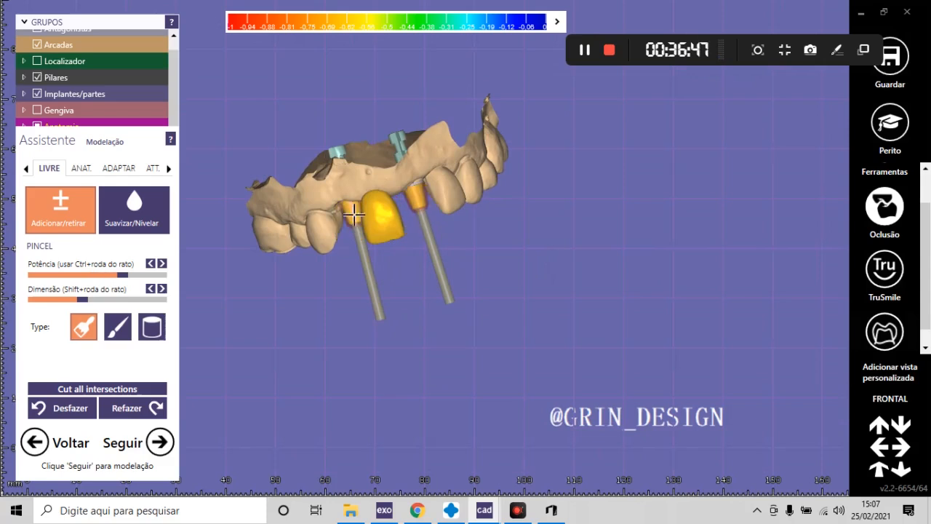
pyautogui.keyDown('ctrl'); pyautogui.scroll(1, 402, 186); pyautogui.keyUp('ctrl')
pyautogui.scroll(5, 408, 217)
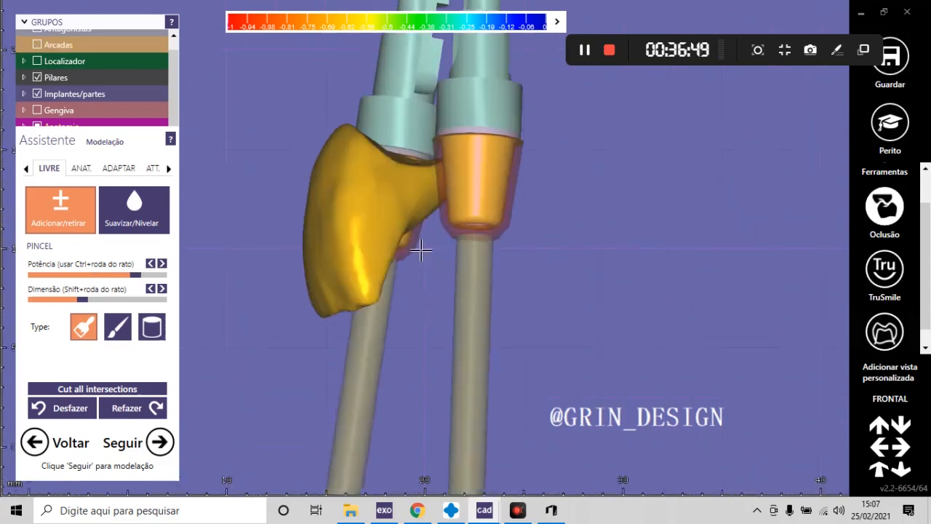
# - Sculpt the pontic's proximal side near its cervical edge with a small, strong add/remove brush
pyautogui.keyDown('shift'); pyautogui.scroll(-3, 408, 170); pyautogui.keyUp('shift')
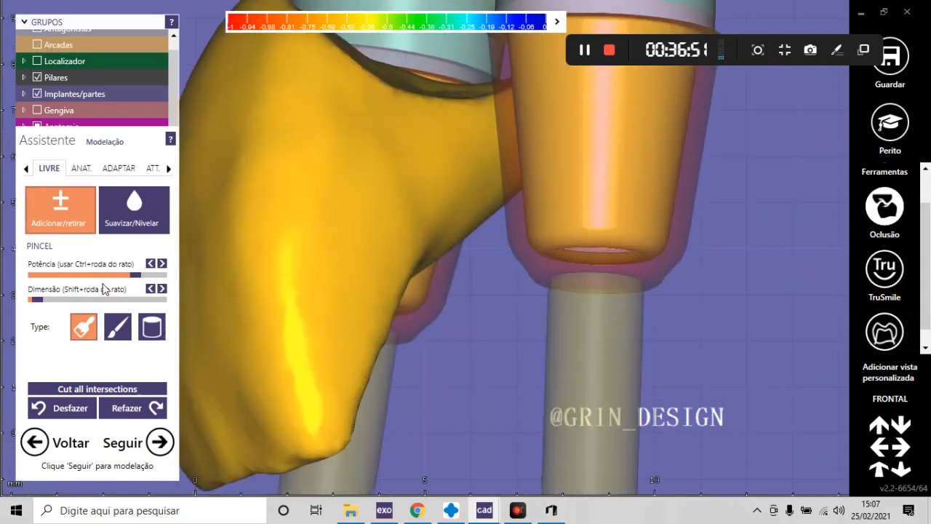
pyautogui.scroll(1, 383, 133)
pyautogui.keyDown('shift'); pyautogui.scroll(-4, 395, 160); pyautogui.keyUp('shift')
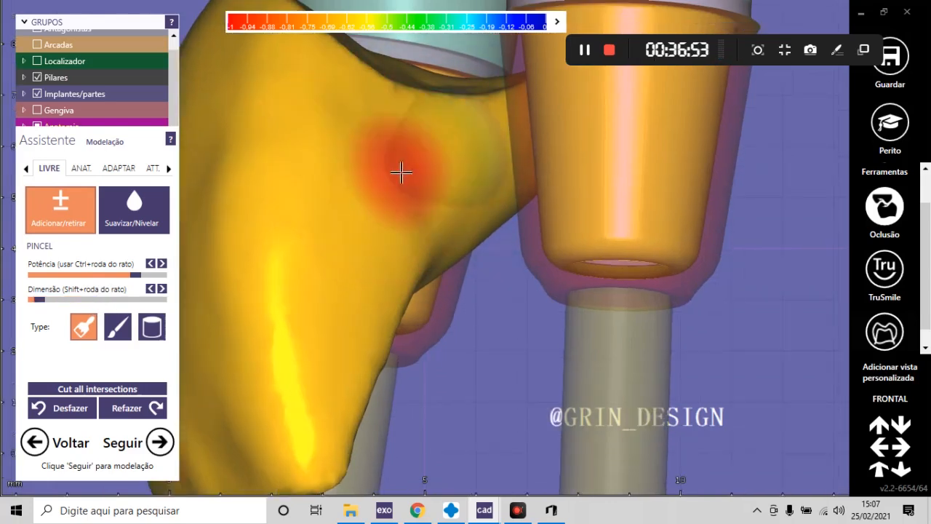
pyautogui.keyDown('shift'); pyautogui.scroll(1, 357, 283); pyautogui.keyUp('shift')
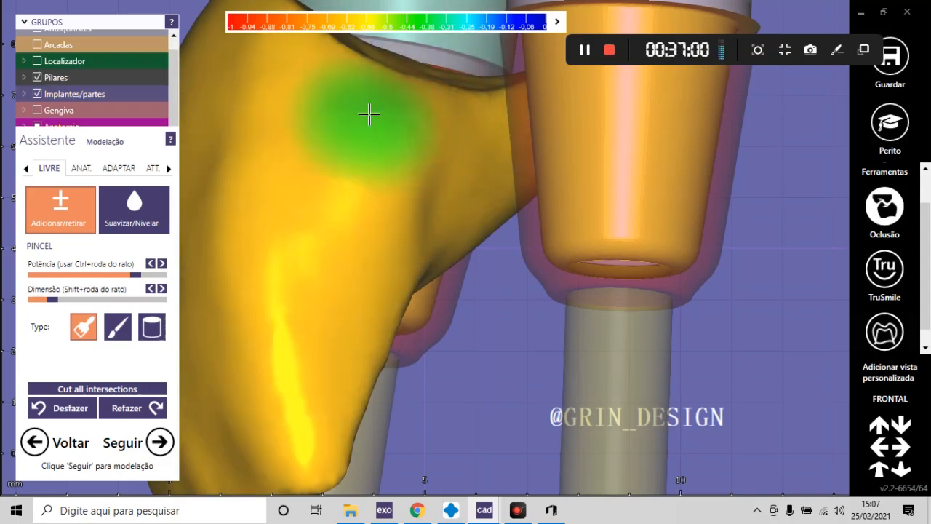
# - Smooth the pontic's proximal side and palatal cervical area with the Suavizar/Nivelar tool, using a reduced brush size
pyautogui.scroll(-6, 380, 127)
pyautogui.moveTo(452, 168); pyautogui.dragTo(449, 170, button='right')
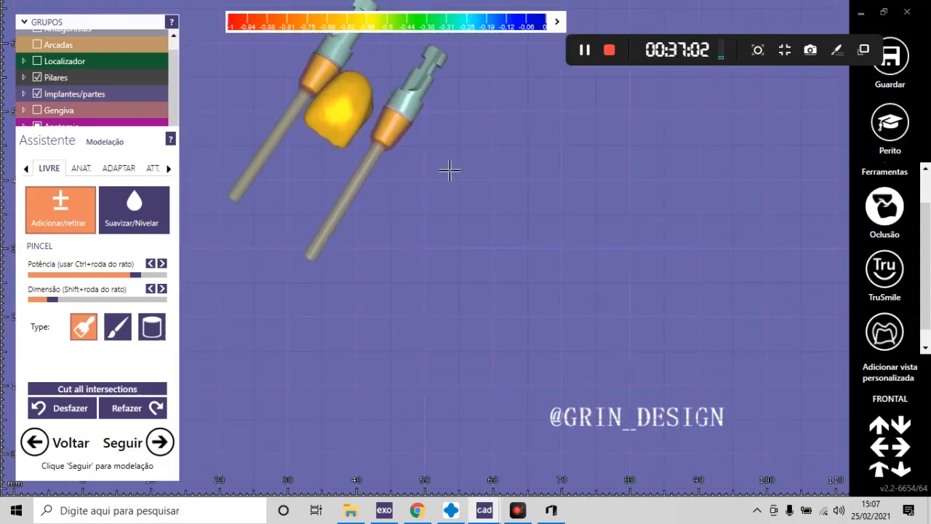
pyautogui.scroll(5, 380, 98)
pyautogui.moveTo(408, 126); pyautogui.dragTo(369, 189, button='right')
pyautogui.scroll(2, 338, 182)
pyautogui.click(134, 207)
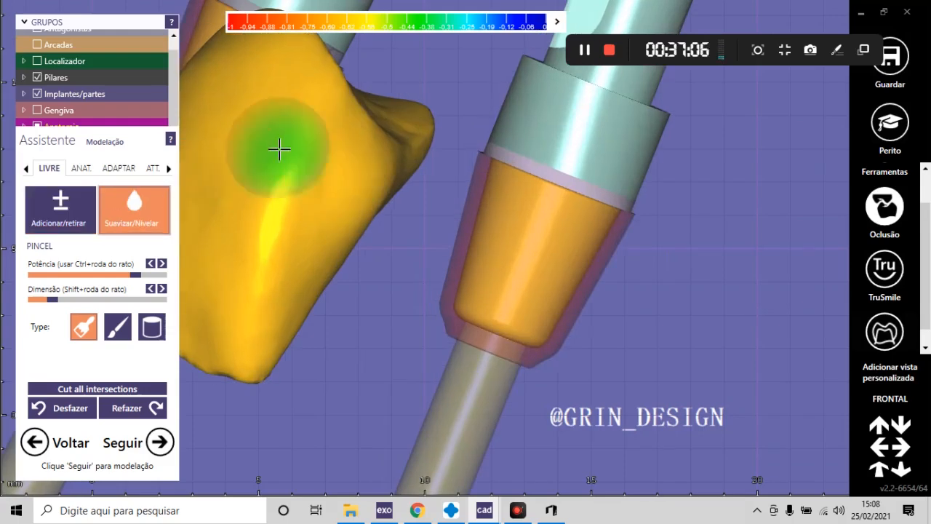
pyautogui.scroll(3, 406, 193)
pyautogui.keyDown('shift'); pyautogui.scroll(-3, 370, 243); pyautogui.keyUp('shift')
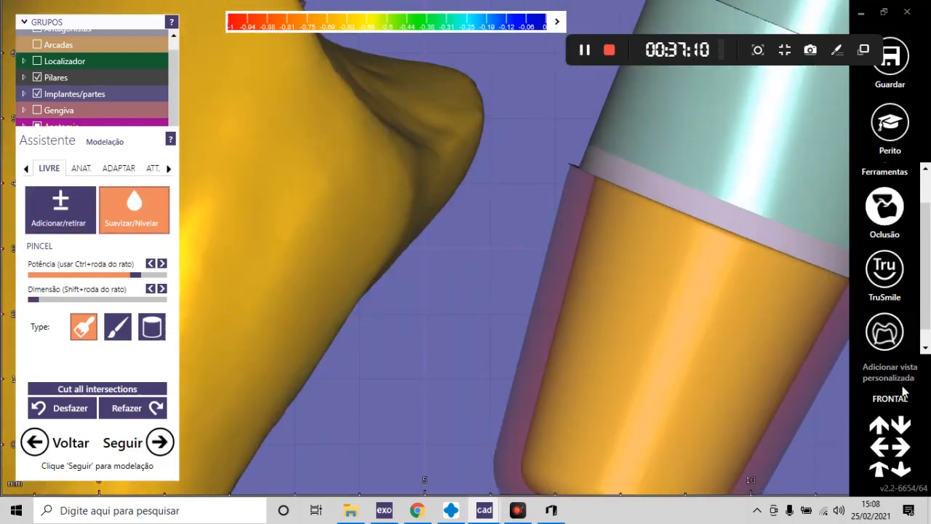
# - Show the hidden crowns on teeth 12 and 21 and the dental arch around the pontic again
pyautogui.click(890, 398)
pyautogui.scroll(6, 553, 222)
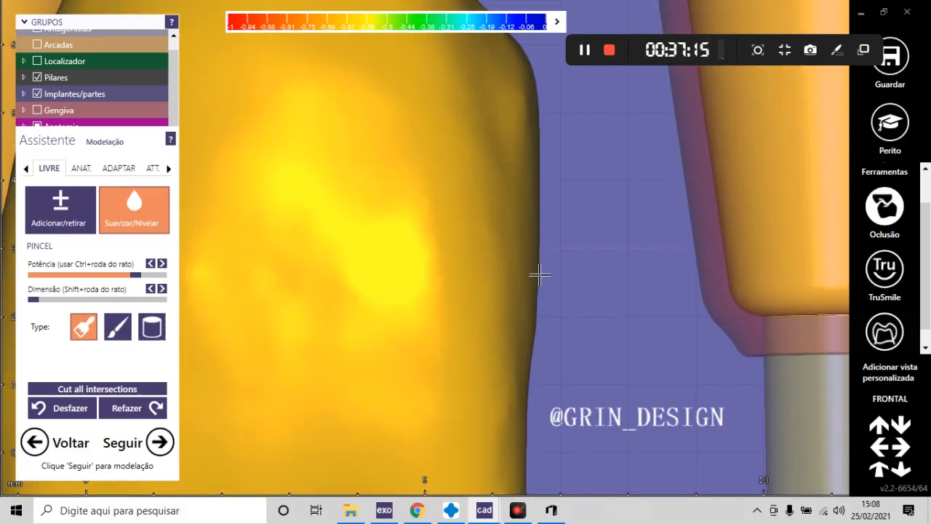
pyautogui.scroll(-6, 538, 254)
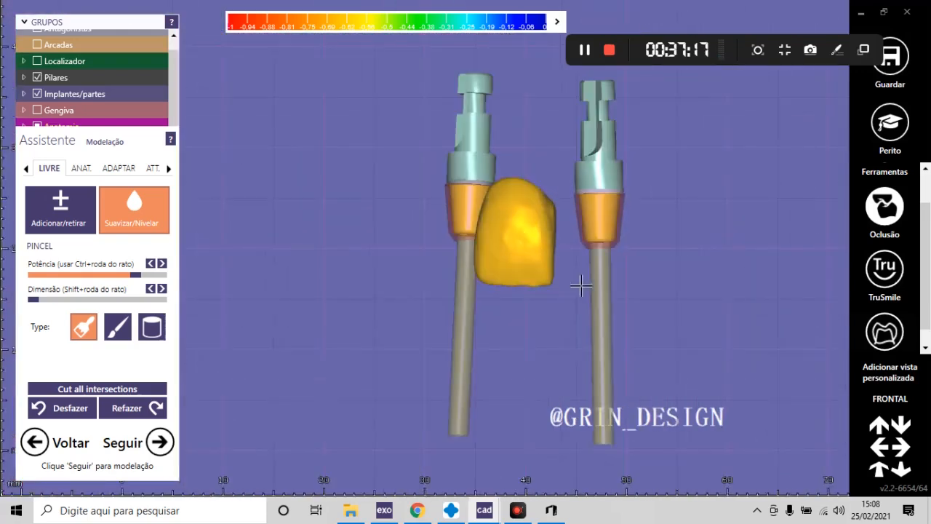
pyautogui.scroll(2, 580, 216)
pyautogui.press('a')
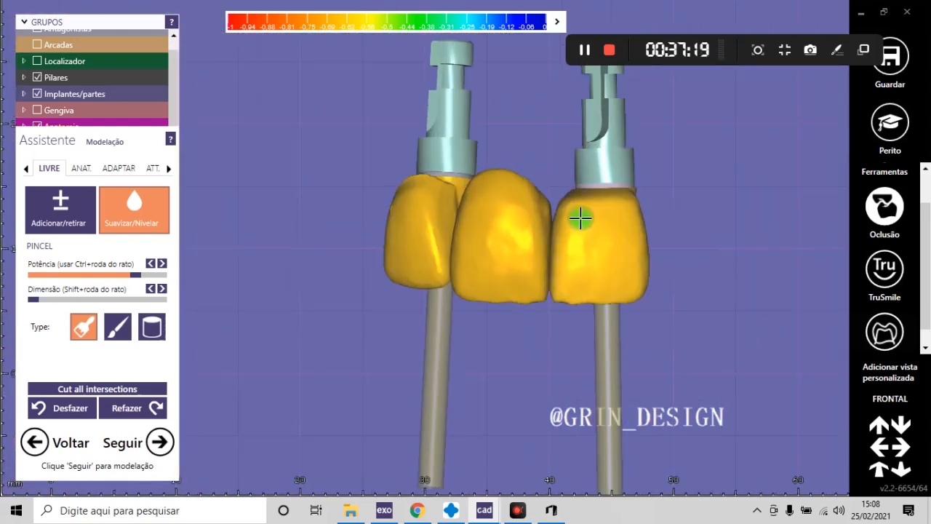
pyautogui.scroll(3, 590, 258)
pyautogui.scroll(-3, 480, 334)
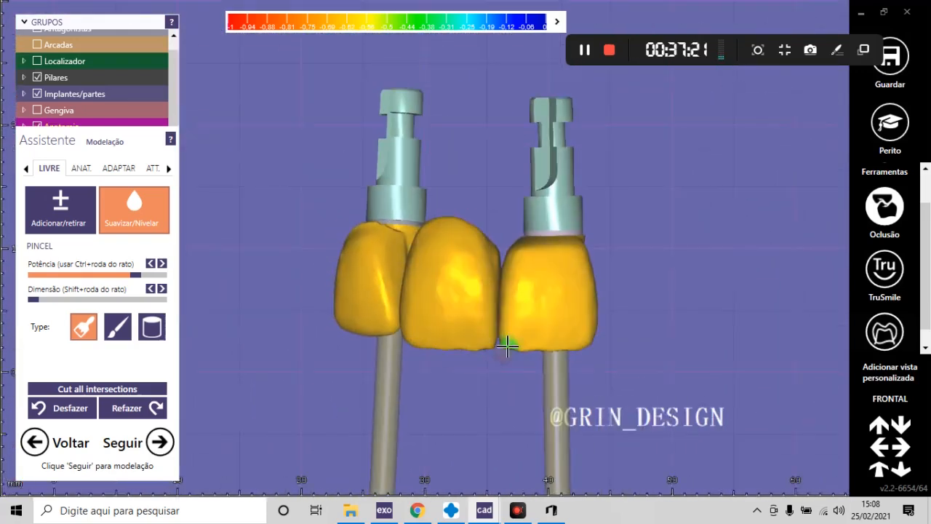
pyautogui.press('j')
pyautogui.scroll(3, 495, 250)
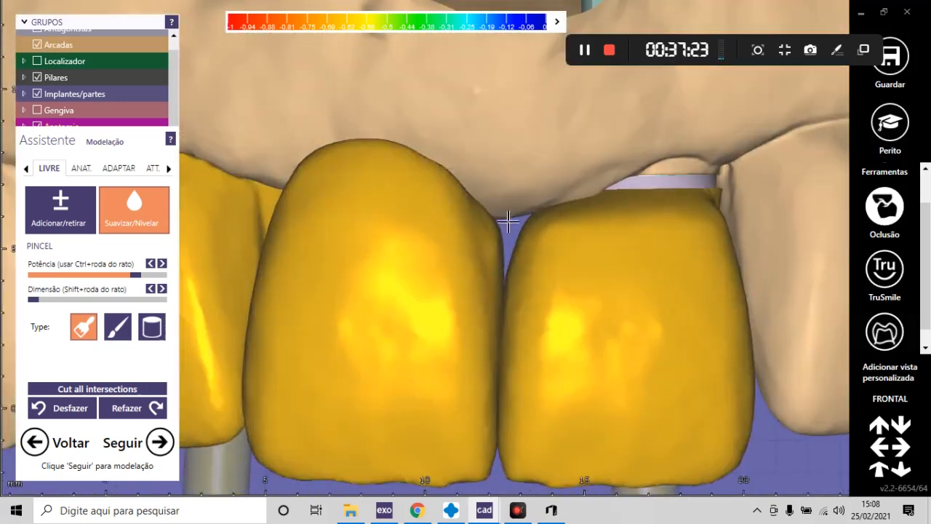
# - Compare the pontic's proximal contour with and without the latest edits by undoing and redoing them, and examine it from the front
pyautogui.click(69, 409)
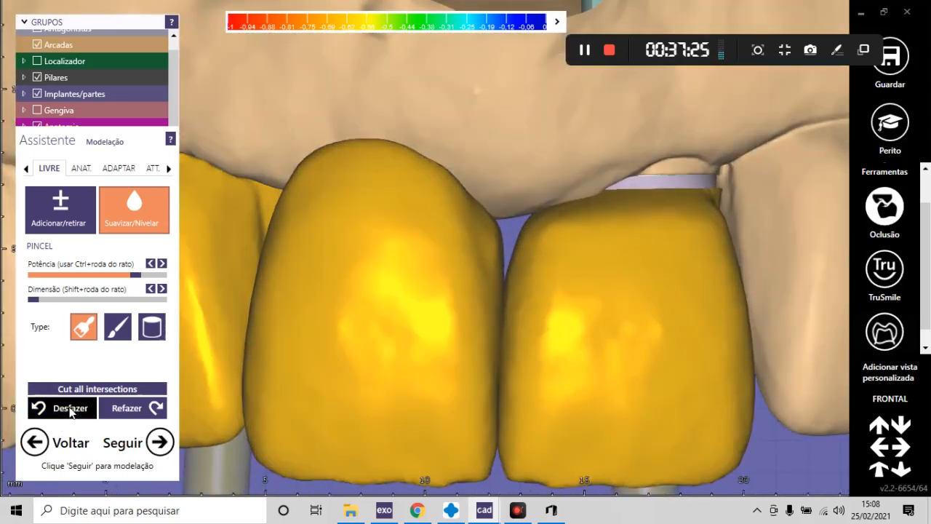
pyautogui.click(70, 409)
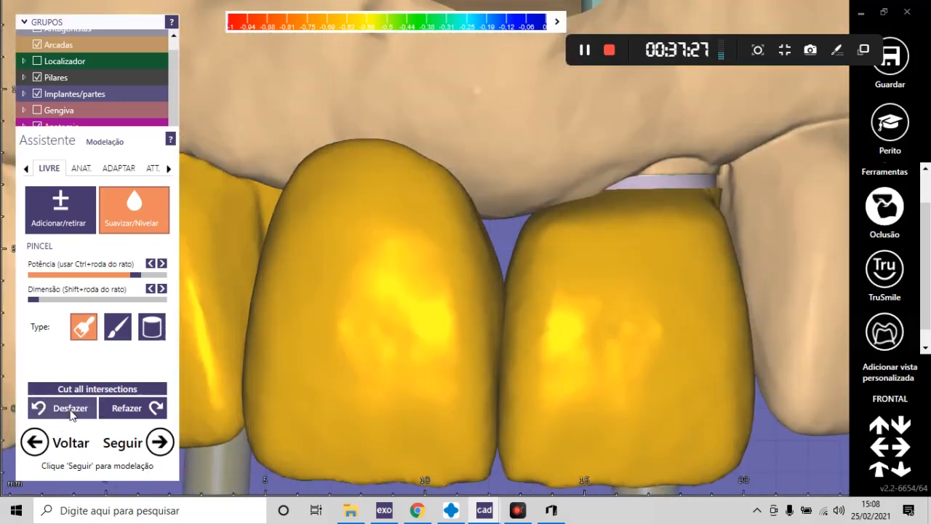
pyautogui.click(126, 410)
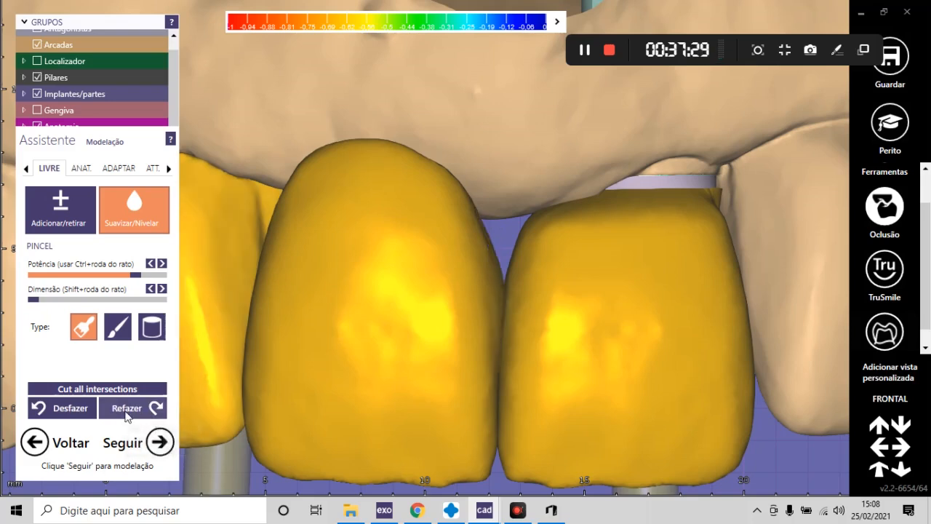
pyautogui.click(126, 412)
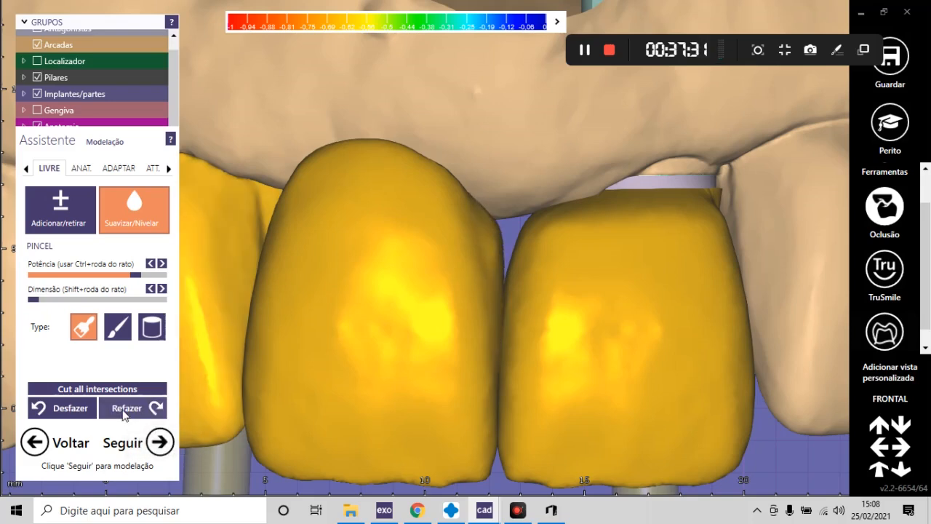
pyautogui.scroll(-5, 328, 249)
pyautogui.moveTo(425, 286); pyautogui.dragTo(438, 291, button='right')
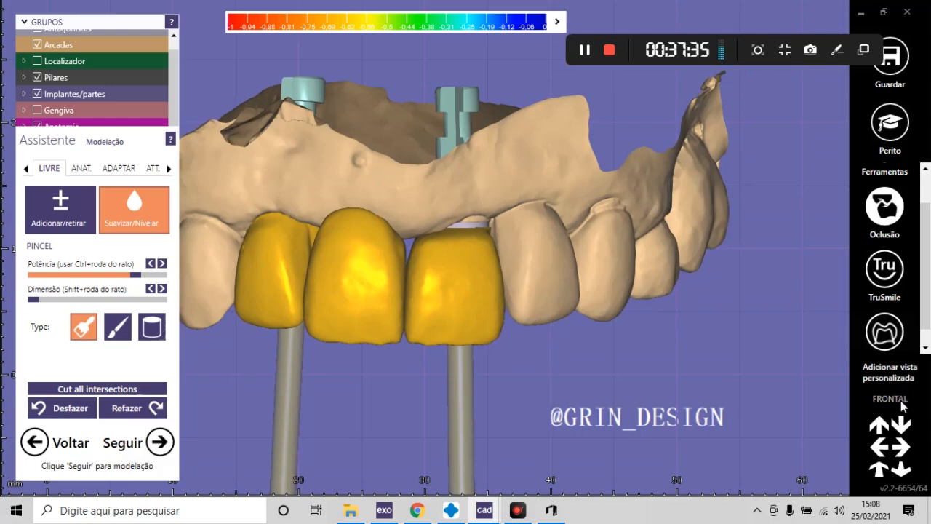
pyautogui.click(900, 403)
pyautogui.scroll(5, 565, 216)
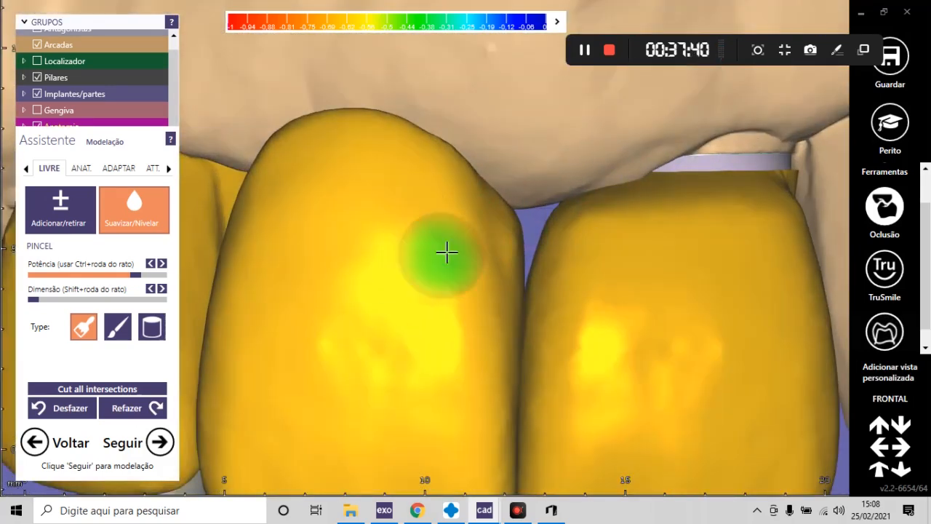
pyautogui.scroll(-4, 446, 252)
pyautogui.scroll(1, 436, 248)
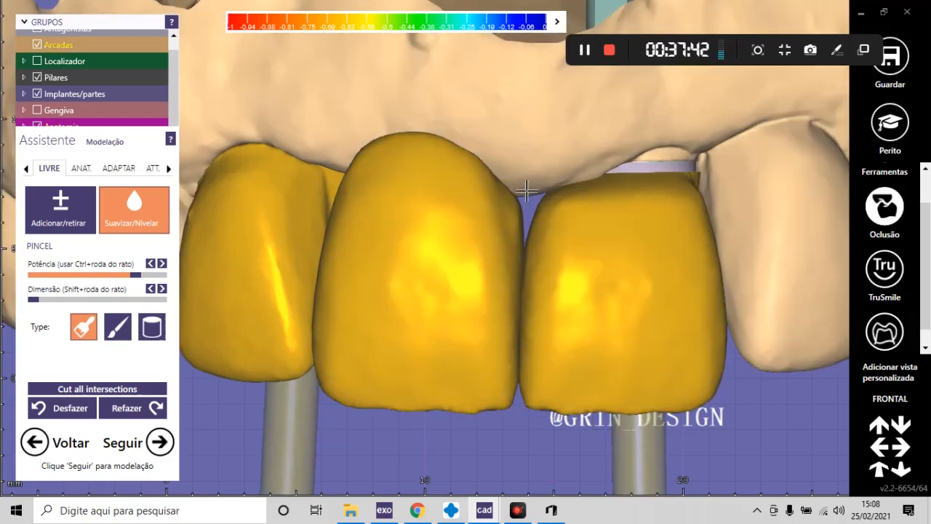
pyautogui.scroll(-1, 517, 275)
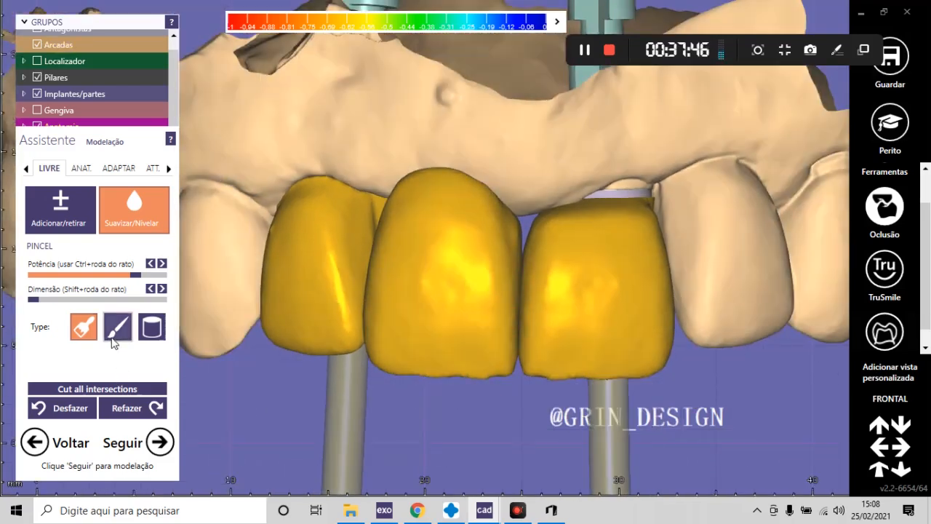
# - Smooth the pontic's proximal edge facing the tooth 21 crown using the fine brush type at reduced strength, with the occlusion colour display turned off
pyautogui.click(115, 336)
pyautogui.click(61, 210)
pyautogui.scroll(5, 512, 205)
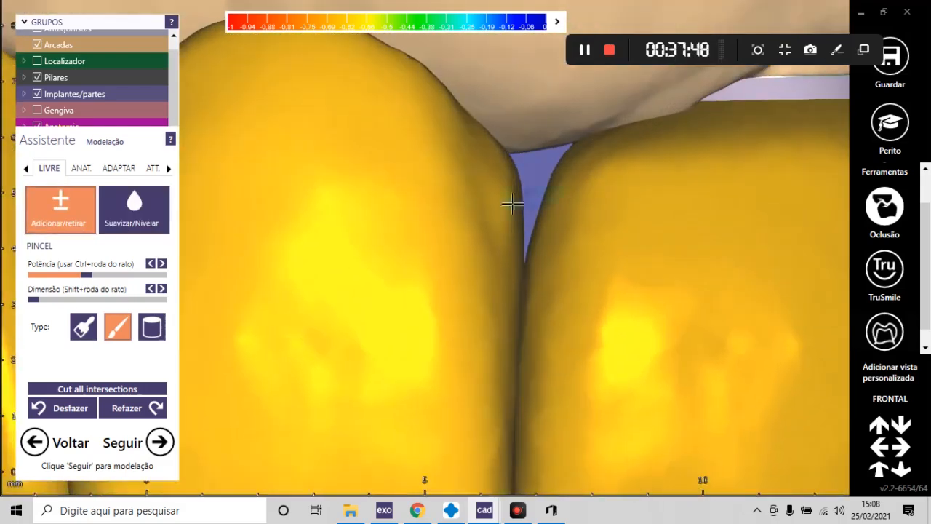
pyautogui.click(151, 212)
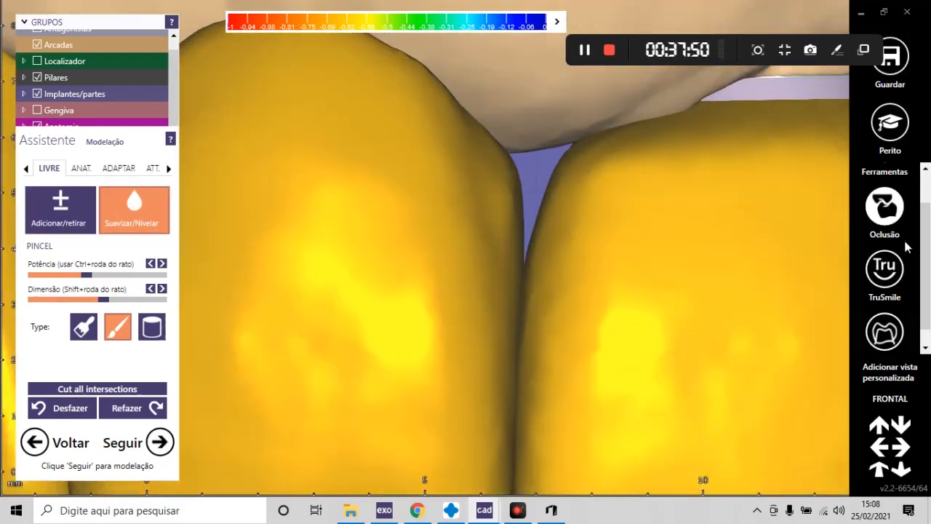
pyautogui.click(877, 213)
pyautogui.scroll(-4, 632, 139)
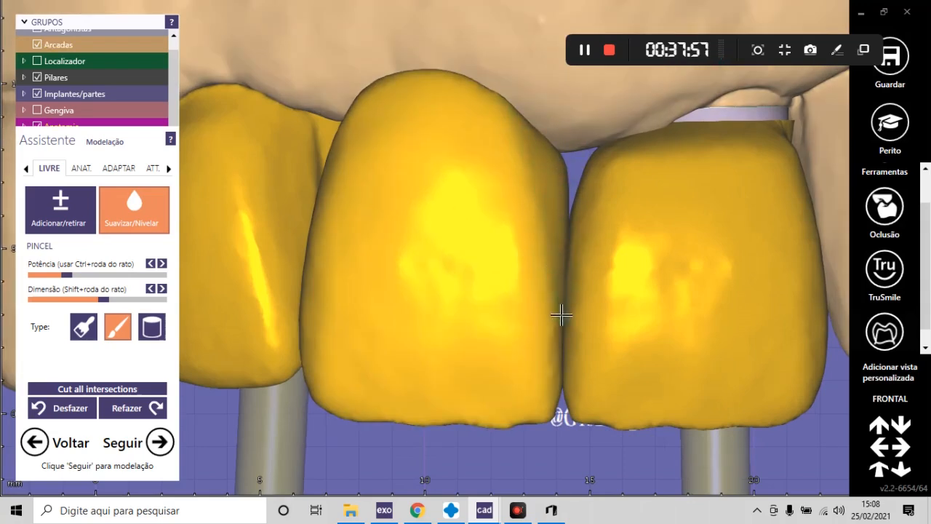
pyautogui.scroll(-5, 558, 258)
pyautogui.scroll(5, 556, 240)
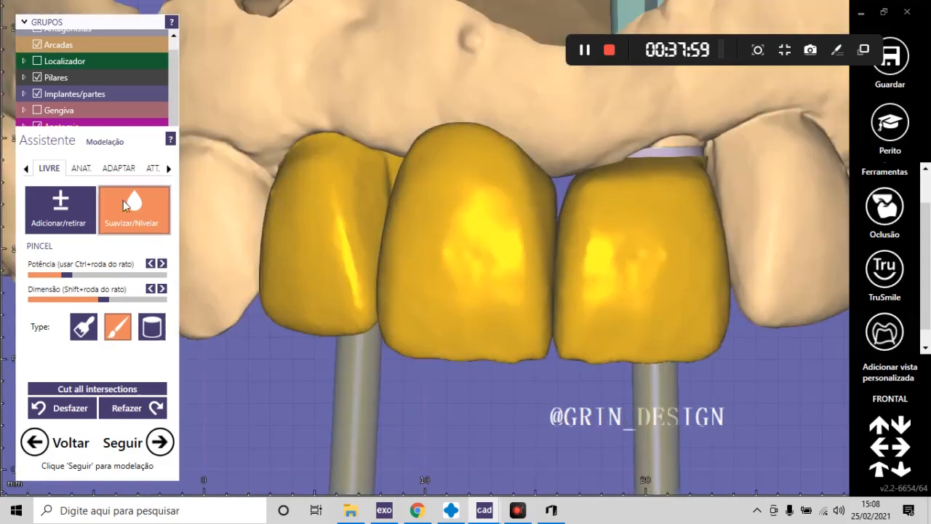
# - Cut the crowns' proximal intersections using the Proximal adaptation and examine the contact between the pontic and tooth 21
pyautogui.click(116, 168)
pyautogui.click(120, 224)
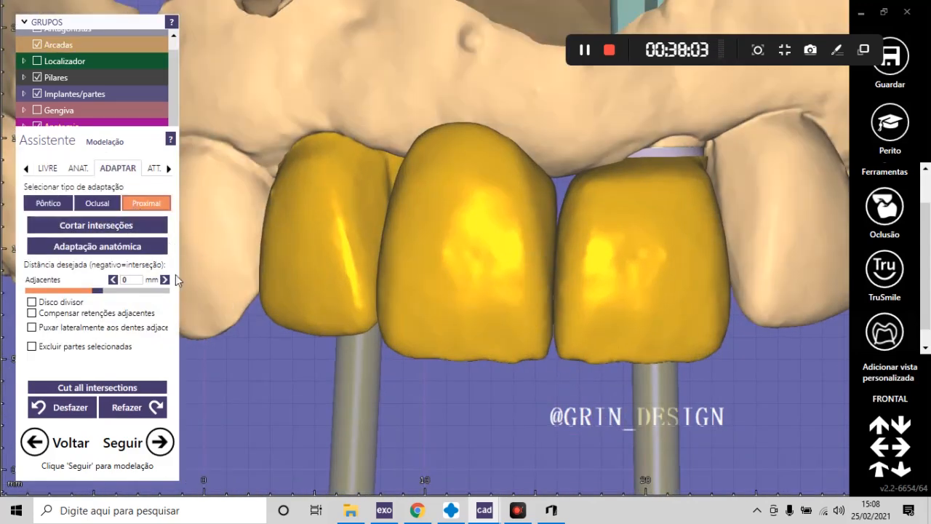
pyautogui.scroll(5, 516, 222)
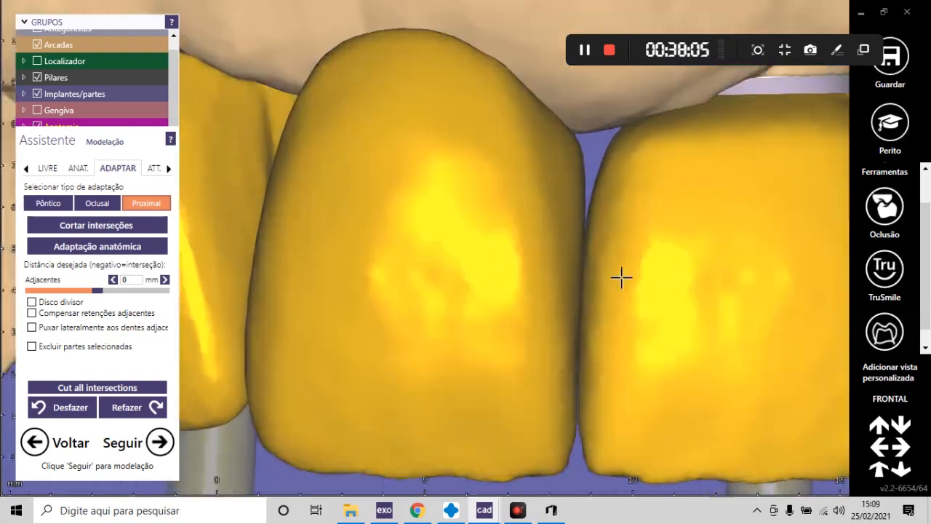
pyautogui.scroll(-6, 596, 281)
pyautogui.scroll(6, 531, 314)
pyautogui.scroll(-5, 495, 320)
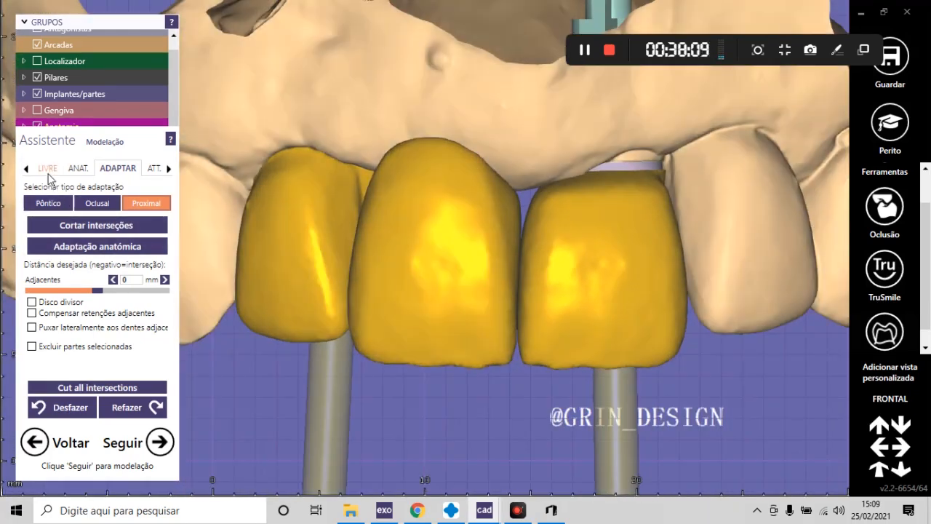
# - Reshape the pontic's proximal side near its incisal corner freehand with a low-strength, smaller add/remove brush
pyautogui.click(47, 168)
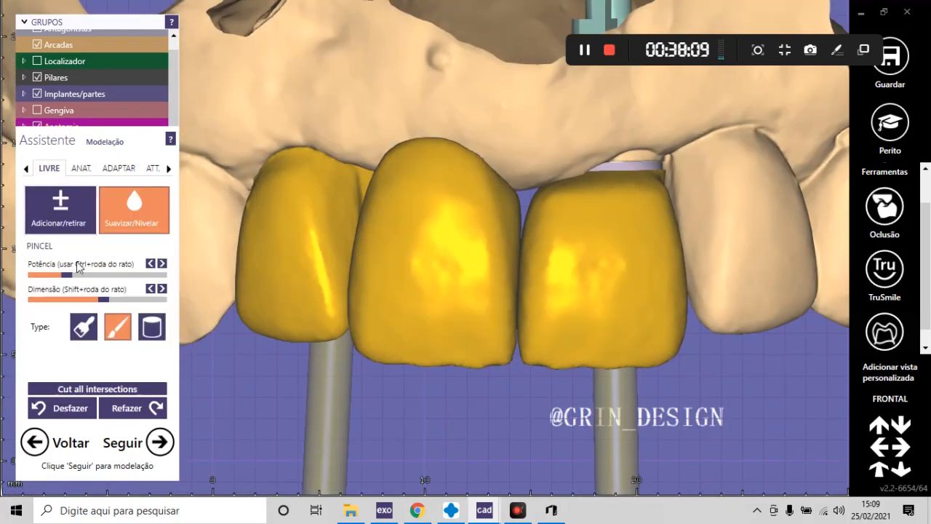
pyautogui.click(41, 275)
pyautogui.scroll(3, 424, 164)
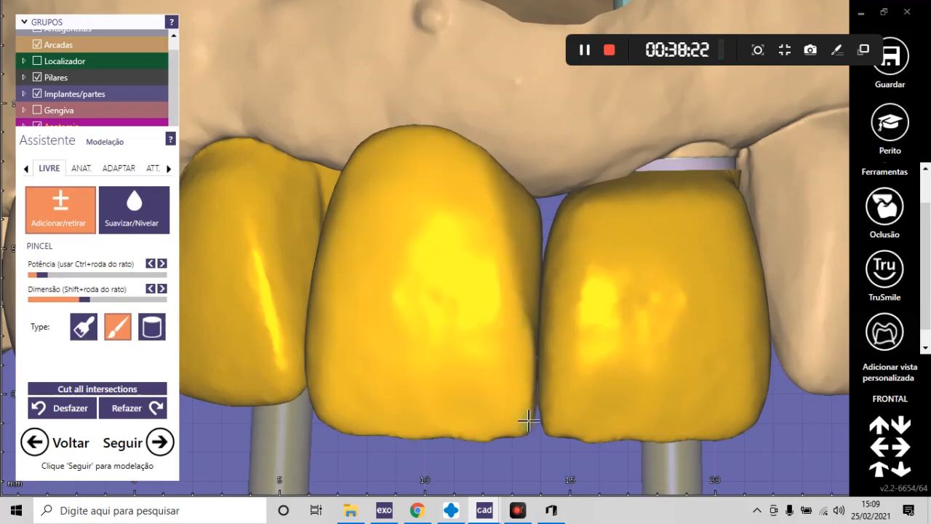
# - Smooth the pontic's uneven incisal edge with the Suavizar/Nivelar tool, using a larger brush at low strength
pyautogui.scroll(-5, 550, 315)
pyautogui.scroll(5, 523, 331)
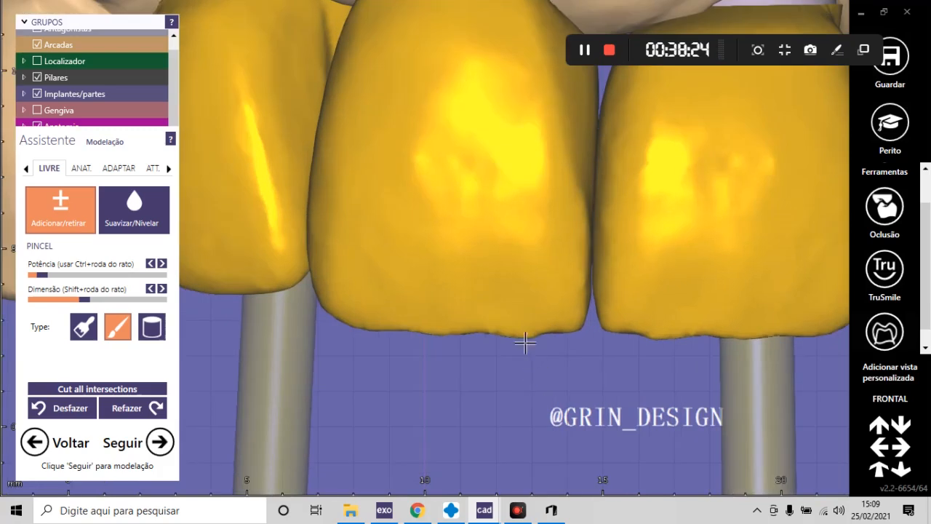
pyautogui.click(138, 214)
pyautogui.scroll(1, 535, 398)
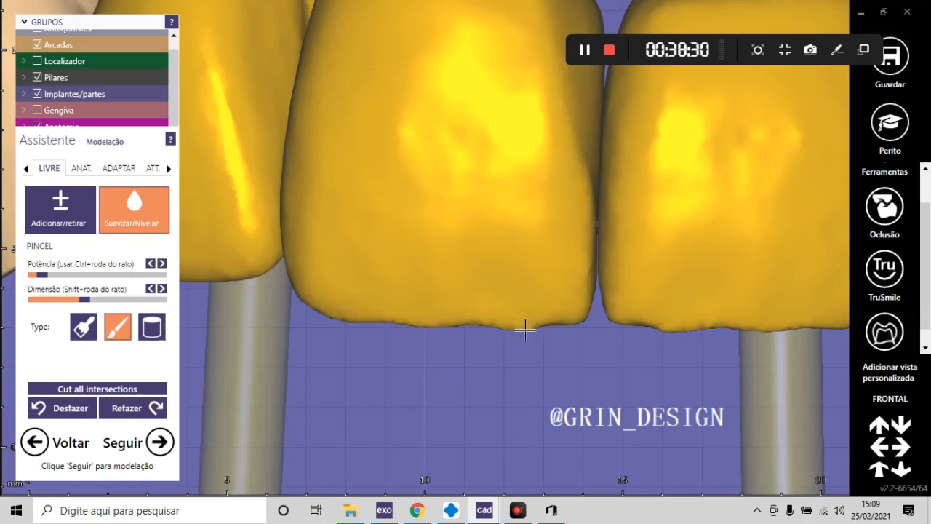
pyautogui.scroll(3, 524, 331)
pyautogui.moveTo(525, 333)
pyautogui.mouseDown()
pyautogui.moveTo(503, 324)
pyautogui.moveTo(410, 330)
pyautogui.moveTo(396, 321)
pyautogui.mouseUp()
pyautogui.scroll(-5, 457, 368)
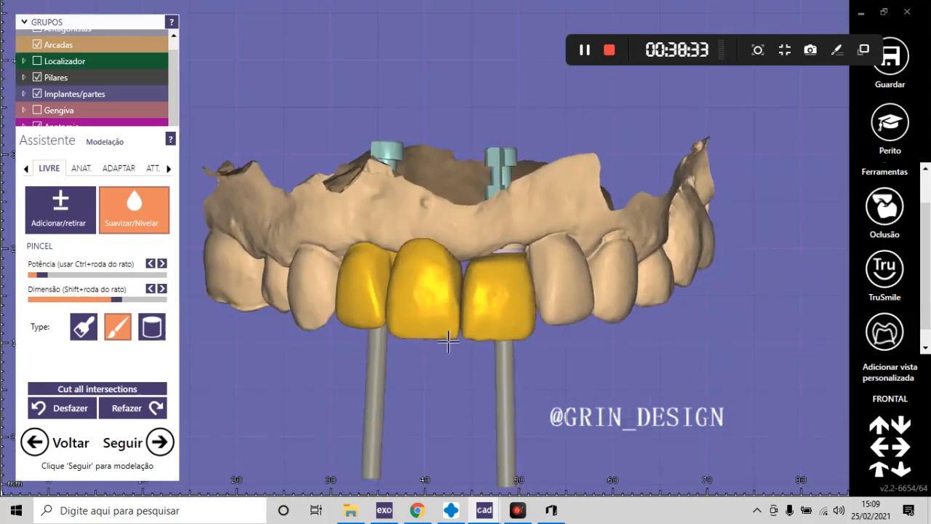
# - Refine the pontic's facial surface on the side facing tooth 12 with a smaller add/remove brush
pyautogui.moveTo(480, 314); pyautogui.dragTo(484, 315, button='right')
pyautogui.scroll(8, 444, 227)
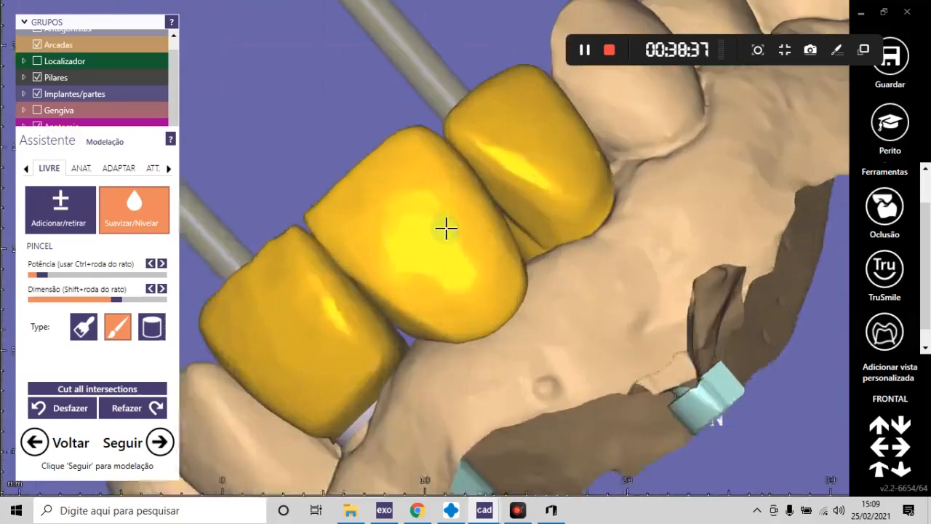
pyautogui.click(61, 207)
pyautogui.scroll(3, 390, 119)
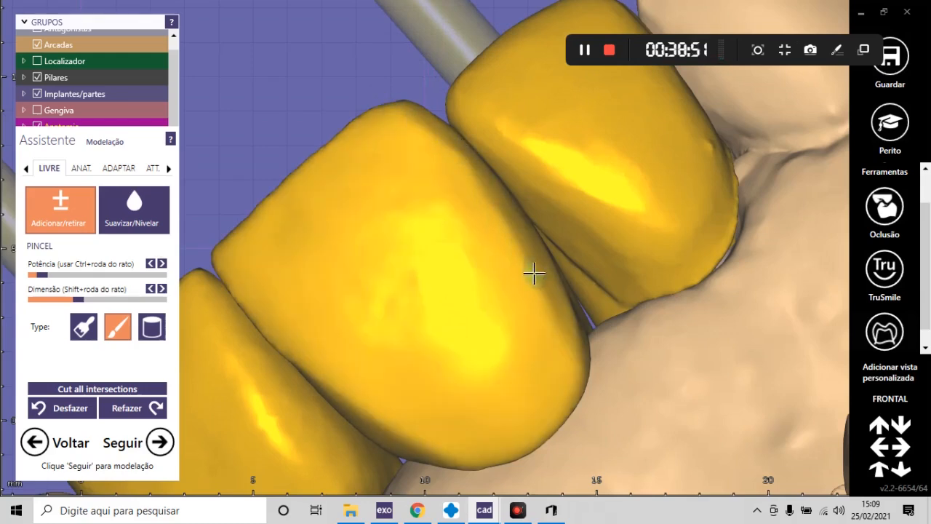
# - Examine the shape and contacts of the three crowns from the facial, incisal and palatal sides
pyautogui.moveTo(574, 367); pyautogui.dragTo(586, 395, button='right')
pyautogui.scroll(-5, 591, 326)
pyautogui.moveTo(592, 327); pyautogui.dragTo(510, 408, button='right')
pyautogui.moveTo(510, 408); pyautogui.dragTo(511, 292, button='middle')
pyautogui.moveTo(511, 293); pyautogui.dragTo(505, 281, button='right')
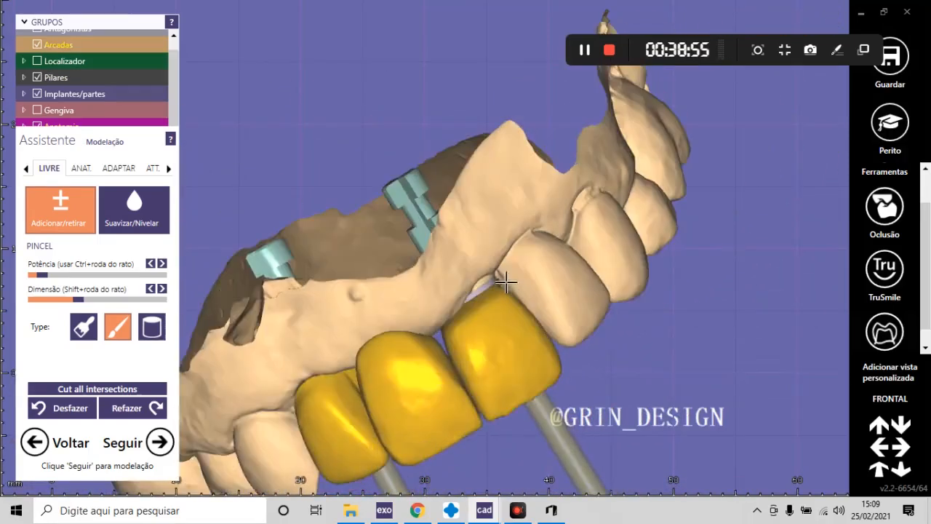
pyautogui.scroll(-5, 484, 263)
pyautogui.scroll(8, 461, 297)
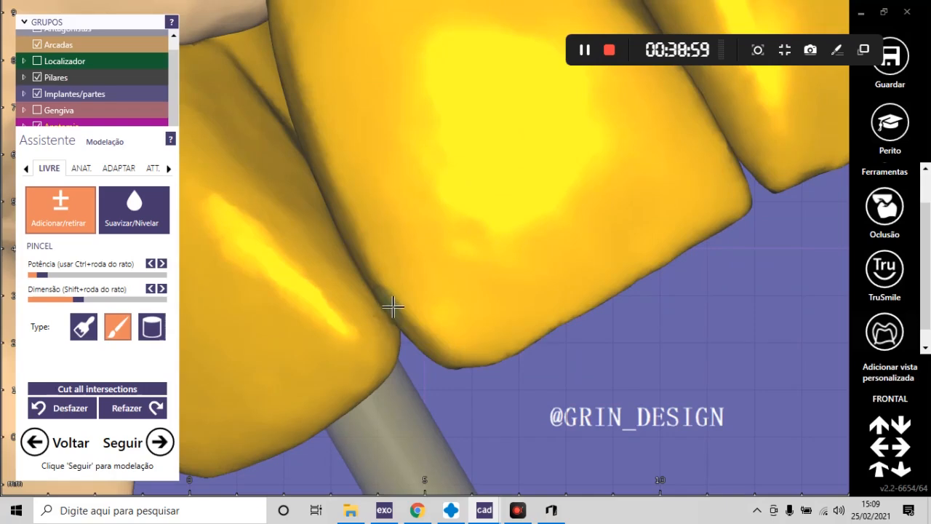
pyautogui.scroll(-5, 461, 367)
pyautogui.moveTo(532, 366); pyautogui.dragTo(386, 201, button='right')
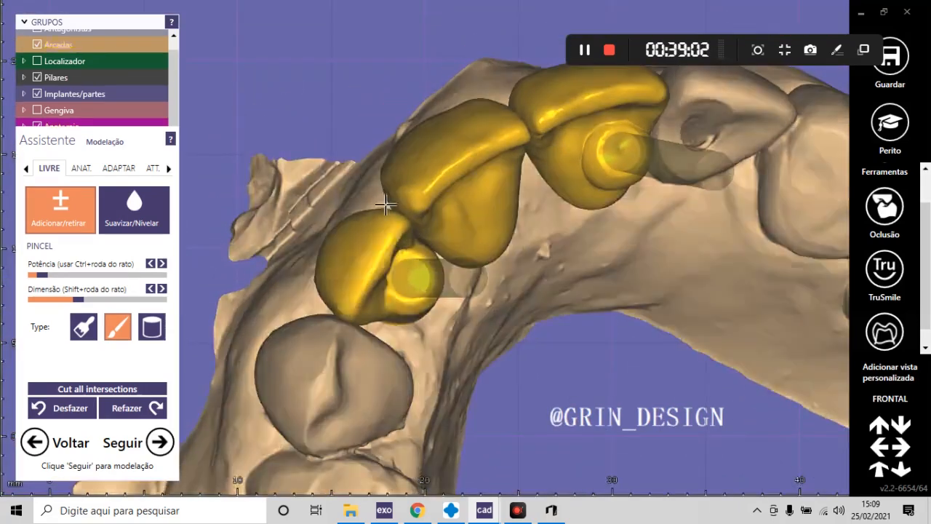
pyautogui.scroll(8, 435, 210)
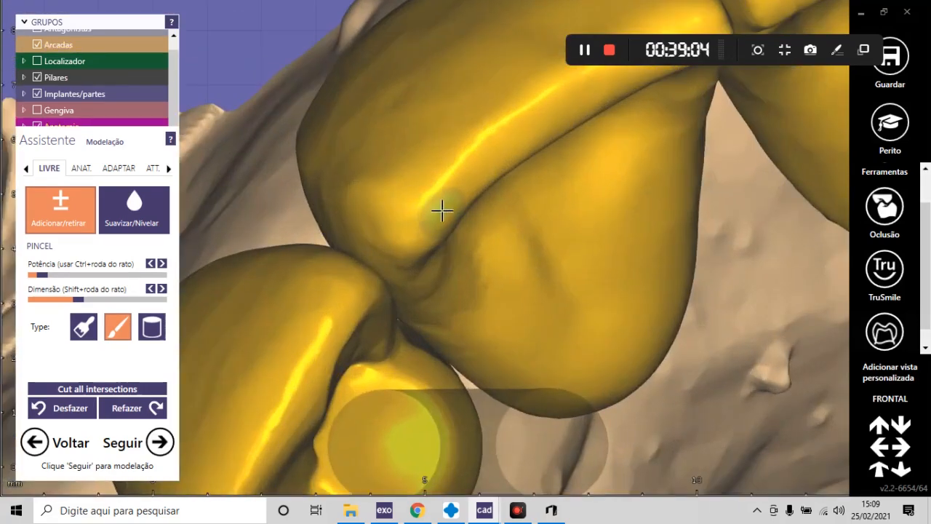
pyautogui.scroll(-6, 442, 210)
pyautogui.moveTo(405, 216); pyautogui.dragTo(462, 166, button='right')
pyautogui.scroll(-3, 437, 197)
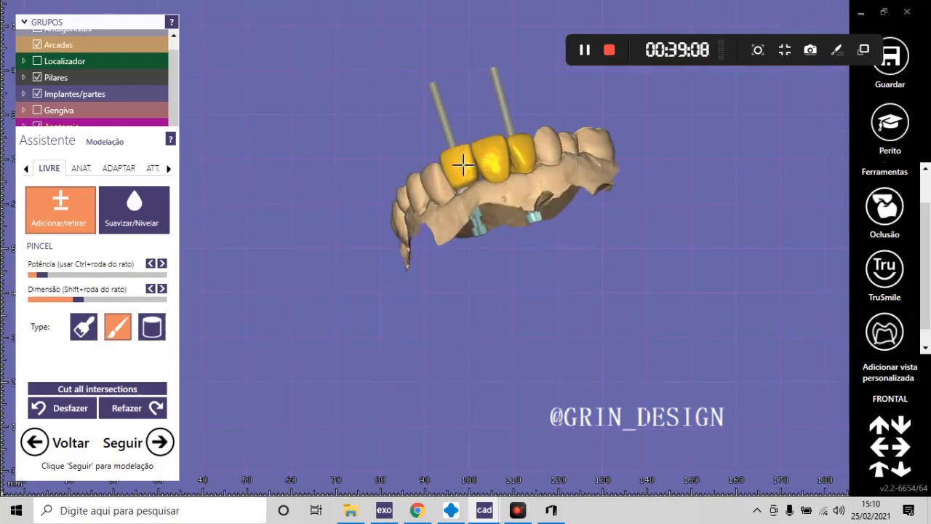
# - Smooth the pontic's proximal facial edge facing tooth 21 with a minimum-size Suavizar/Nivelar brush
pyautogui.scroll(10, 374, 183)
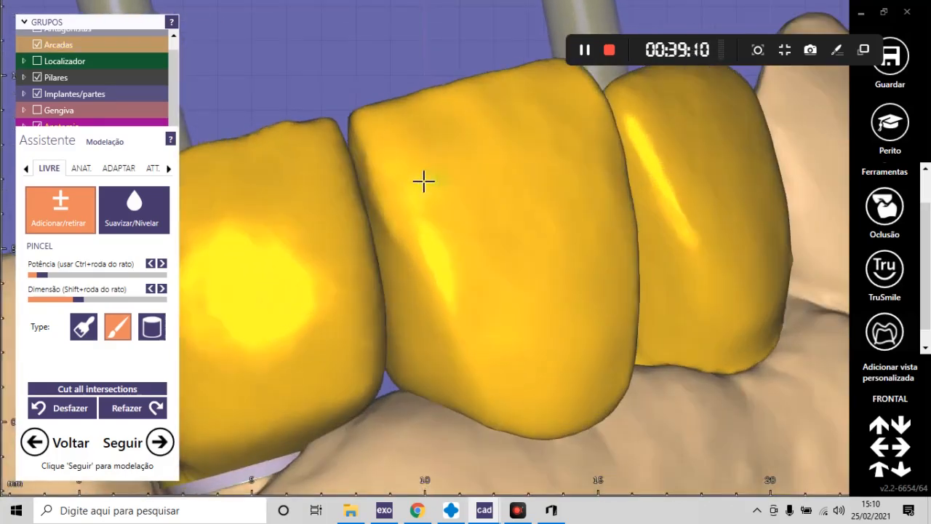
pyautogui.scroll(4, 395, 162)
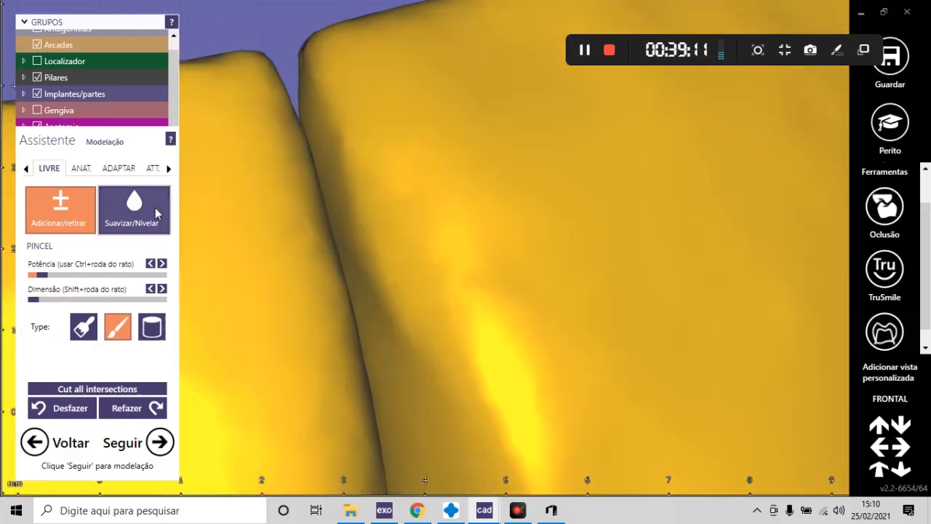
pyautogui.click(156, 212)
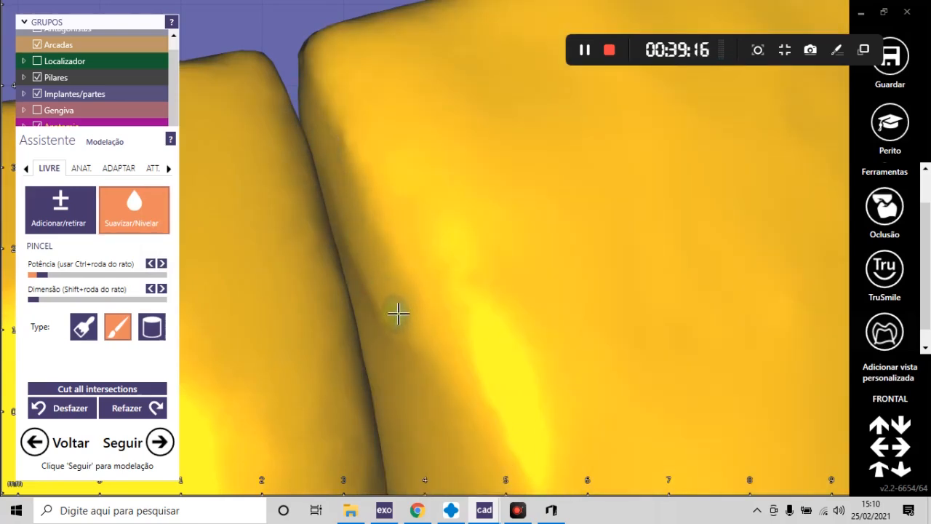
# - Examine the pontic's proximal edge facing tooth 21 and the alignment of the three crowns from the lateral and facial sides
pyautogui.scroll(-6, 427, 361)
pyautogui.moveTo(451, 183); pyautogui.dragTo(441, 216, button='right')
pyautogui.scroll(3, 431, 192)
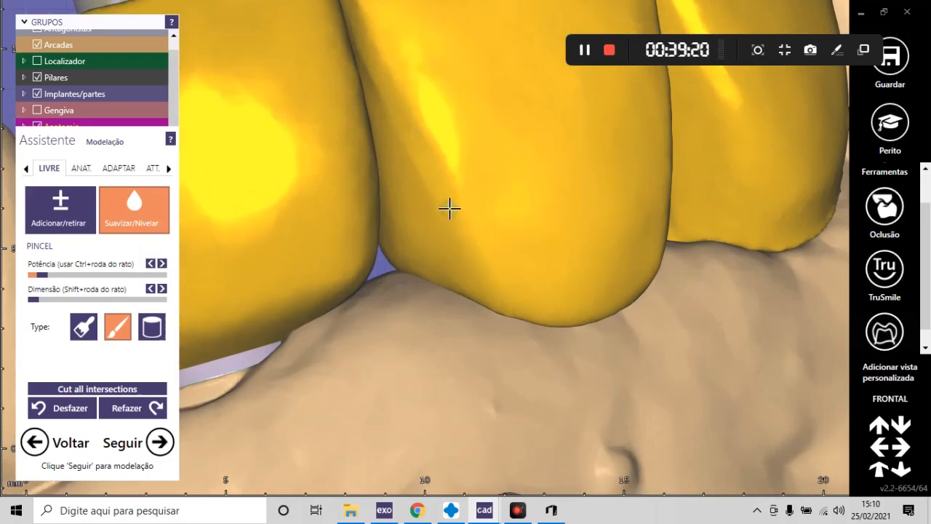
pyautogui.scroll(-8, 471, 211)
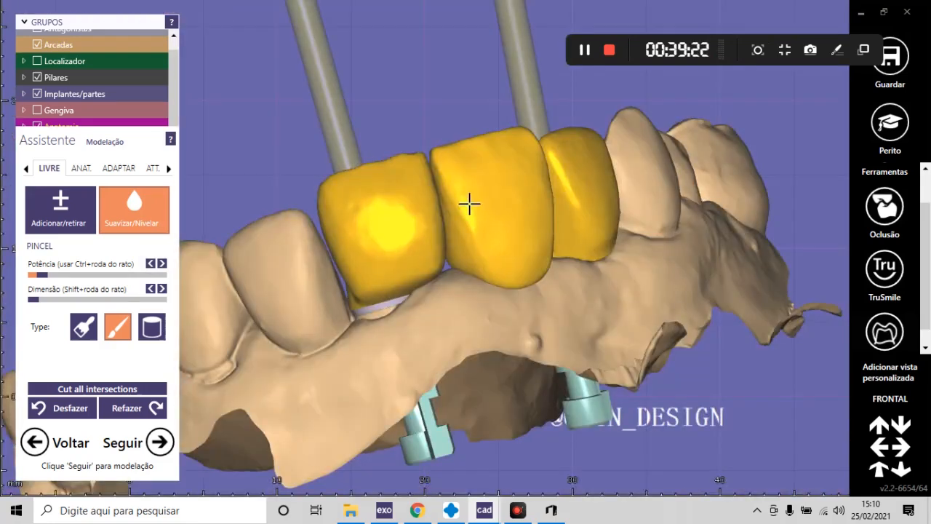
pyautogui.moveTo(507, 240); pyautogui.dragTo(502, 237, button='right')
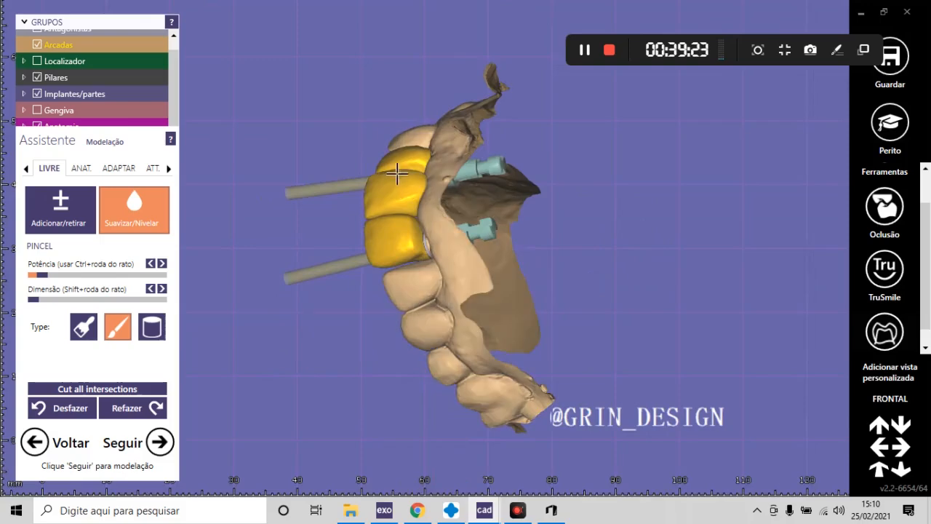
pyautogui.scroll(8, 392, 196)
pyautogui.moveTo(377, 307); pyautogui.dragTo(422, 249, button='right')
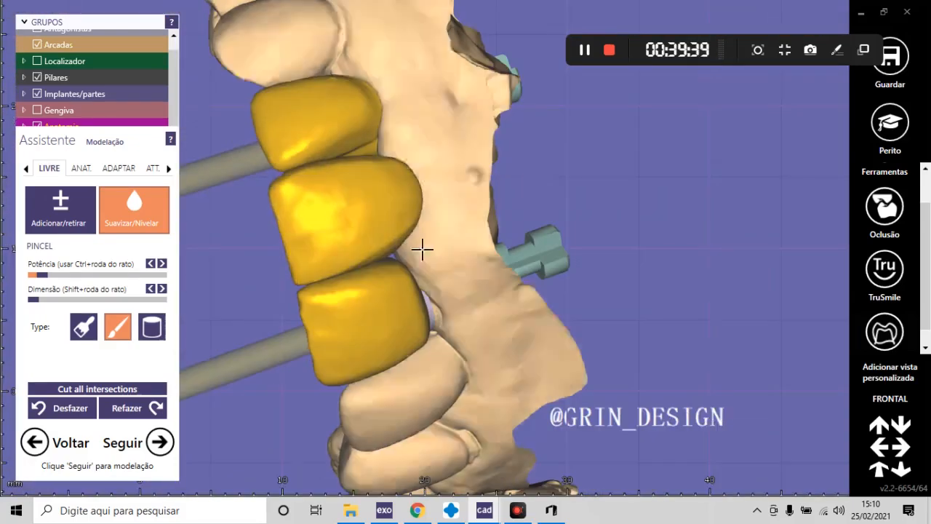
pyautogui.click(890, 401)
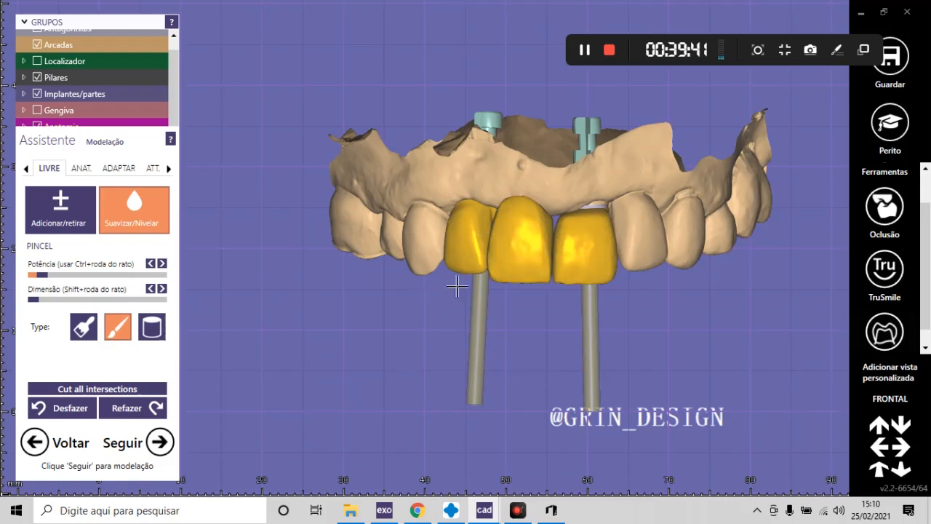
pyautogui.scroll(5, 457, 288)
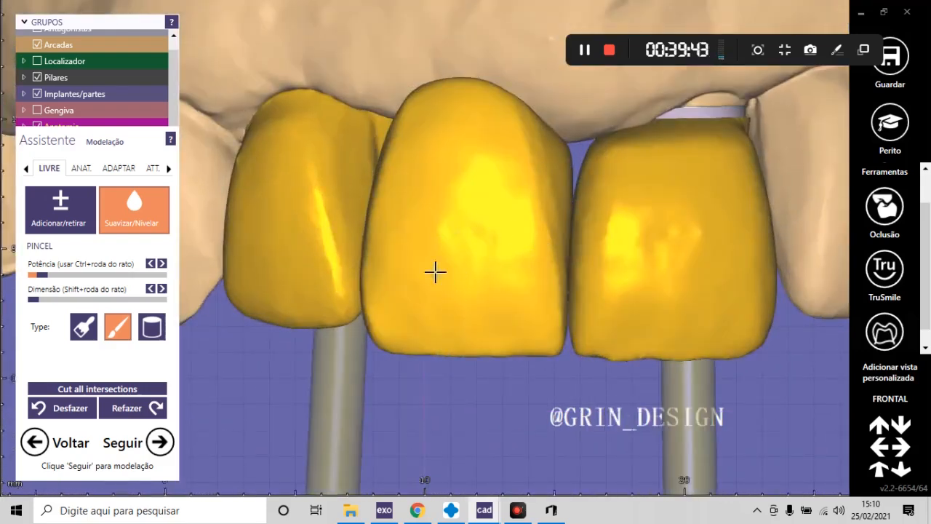
pyautogui.scroll(-2, 395, 233)
# - Reshape the pontic's proximal hollow facing tooth 12 with the Adicionar/retirar tool, switching brush type and reducing the brush to minimum size
pyautogui.moveTo(395, 233); pyautogui.dragTo(627, 271, button='right')
pyautogui.click(71, 209)
pyautogui.scroll(4, 470, 251)
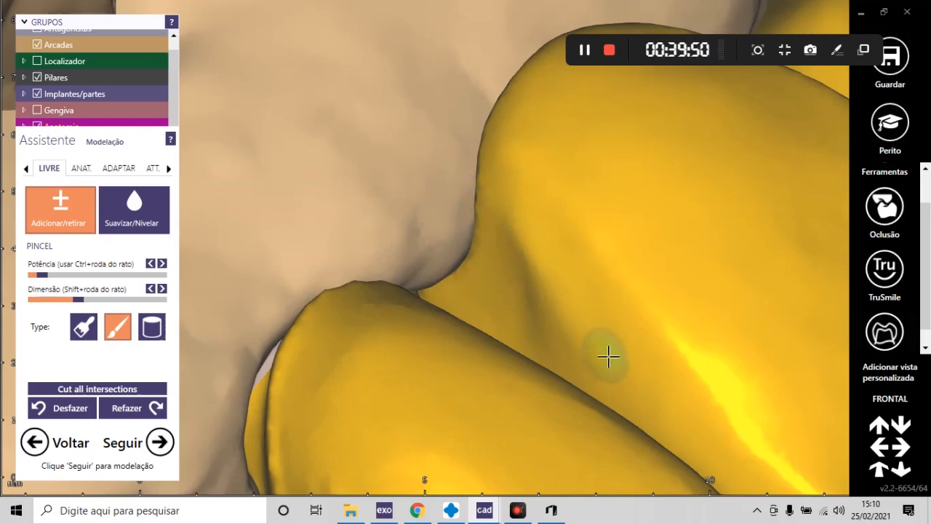
pyautogui.scroll(-4, 526, 312)
pyautogui.scroll(6, 466, 150)
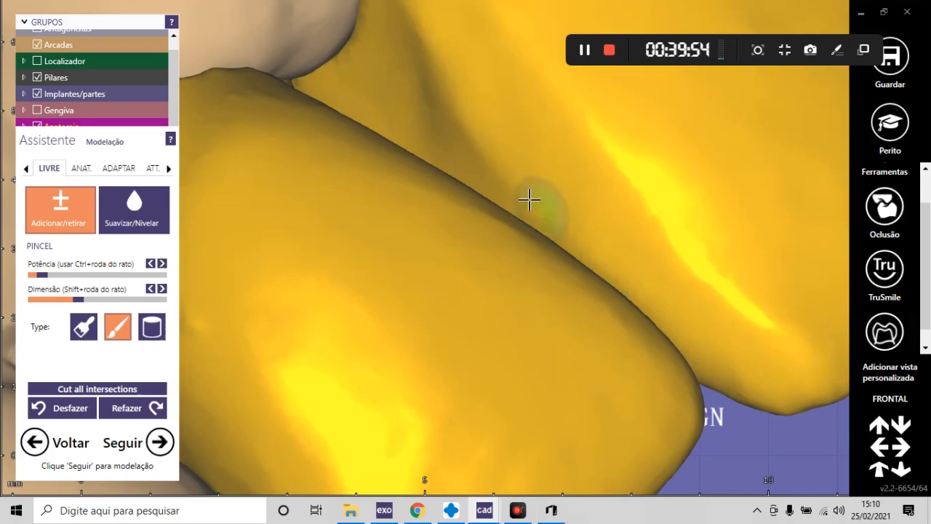
pyautogui.scroll(-5, 361, 247)
pyautogui.click(83, 328)
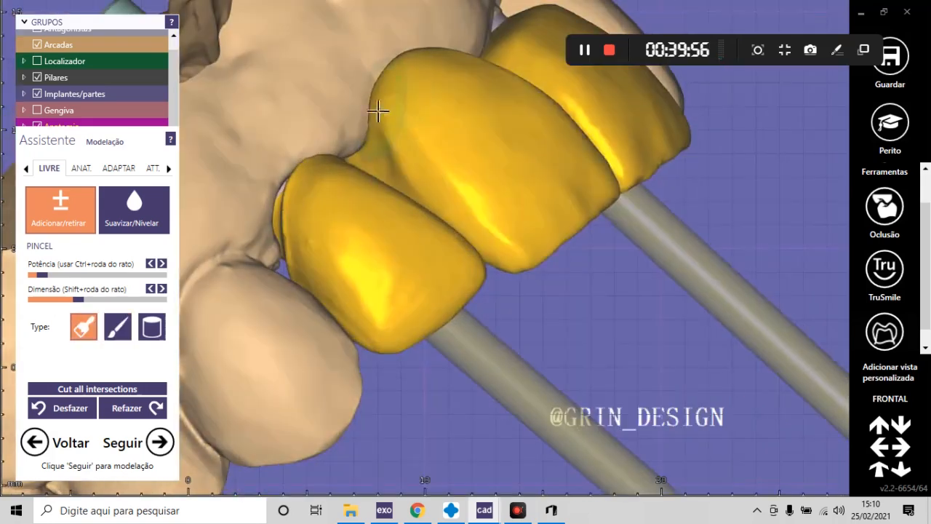
pyautogui.scroll(5, 362, 166)
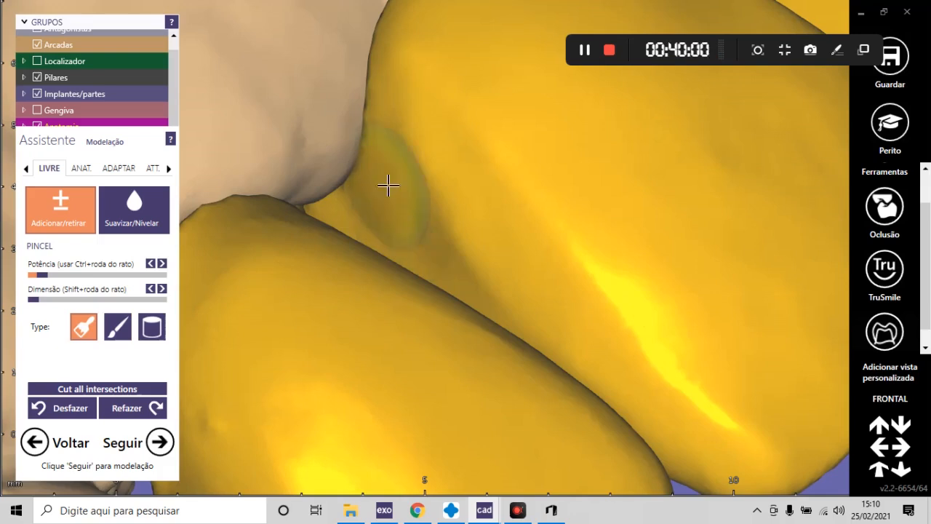
pyautogui.scroll(-8, 317, 203)
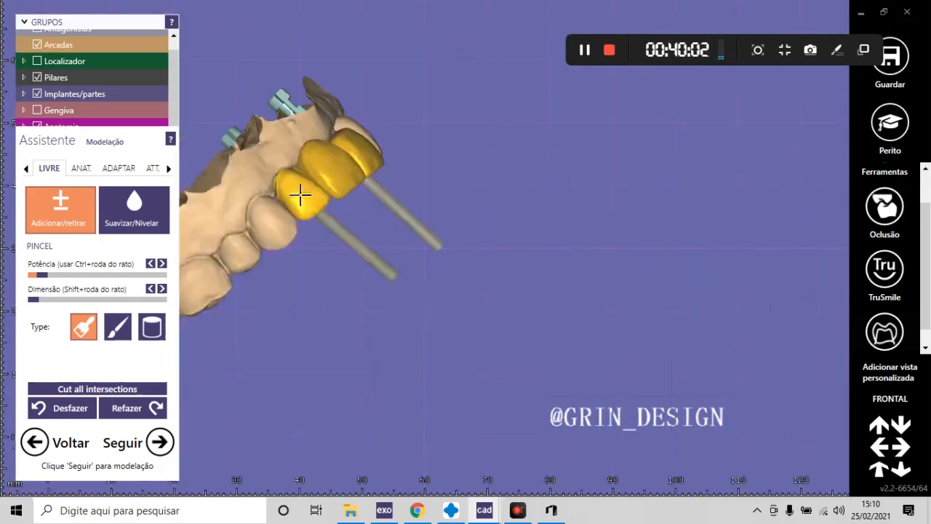
# - Refine the pontic's cervical proximal edge facing tooth 21 with the minimum-size Adicionar/retirar brush
pyautogui.moveTo(301, 196); pyautogui.dragTo(337, 235, button='right')
pyautogui.scroll(6, 338, 235)
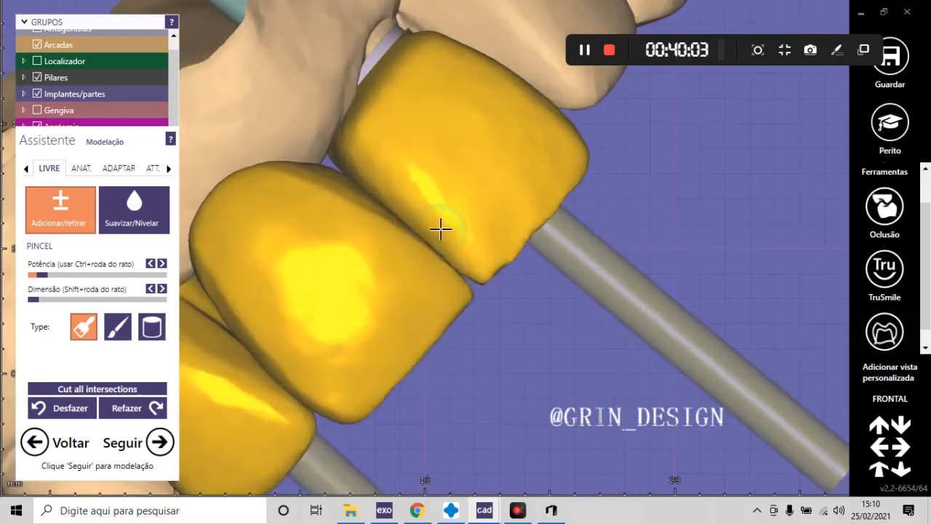
pyautogui.scroll(-2, 402, 206)
pyautogui.scroll(2, 295, 163)
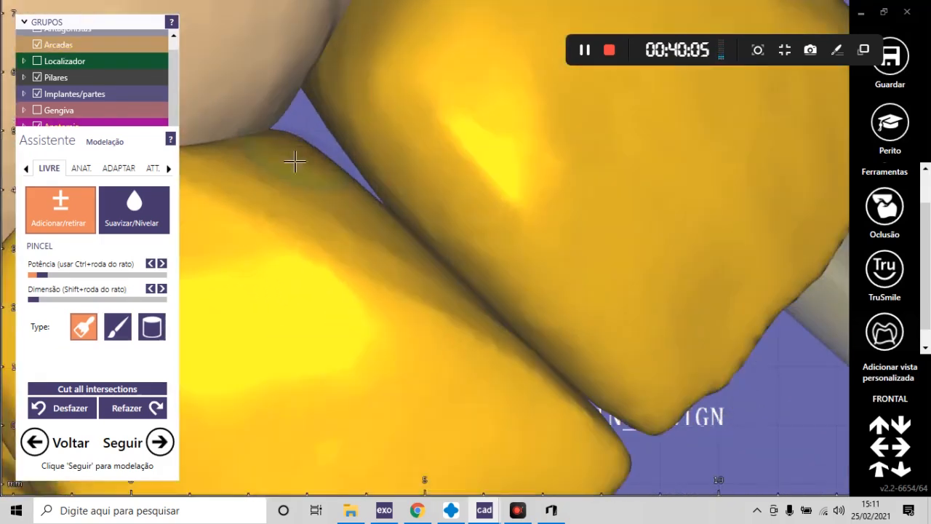
pyautogui.scroll(-6, 374, 183)
pyautogui.moveTo(436, 276); pyautogui.dragTo(441, 254, button='right')
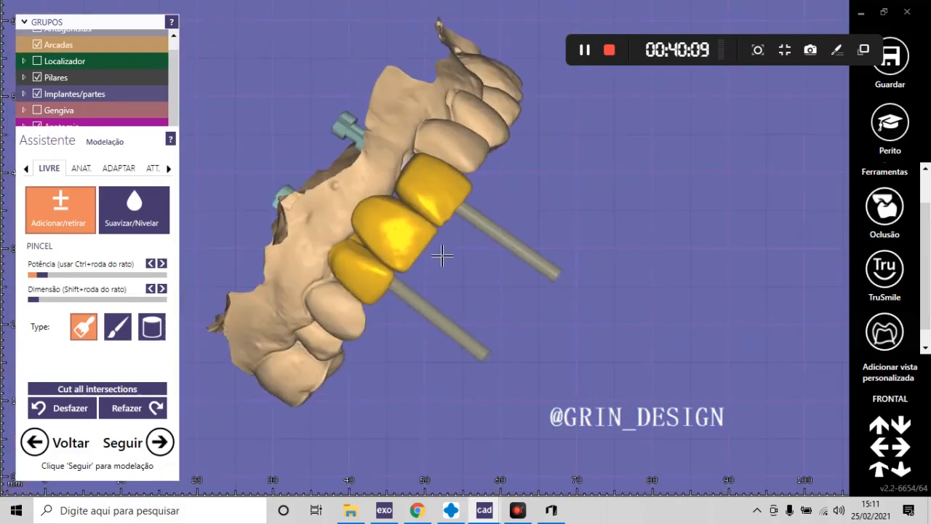
# - Sculpt subtle vertical relief on the pontic's facial surface in frontal view with another Adicionar/retirar brush type, enlarging it for the broader strokes
pyautogui.click(911, 393)
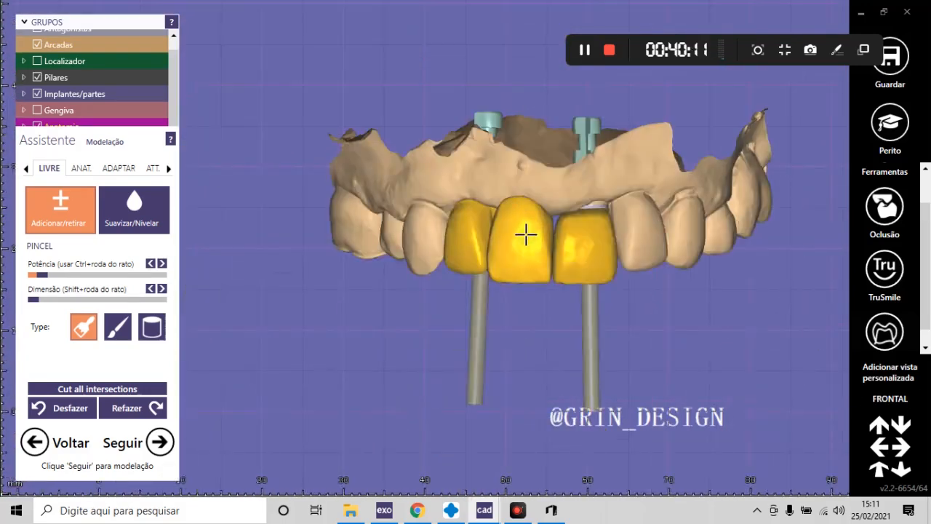
pyautogui.scroll(6, 538, 291)
pyautogui.click(117, 327)
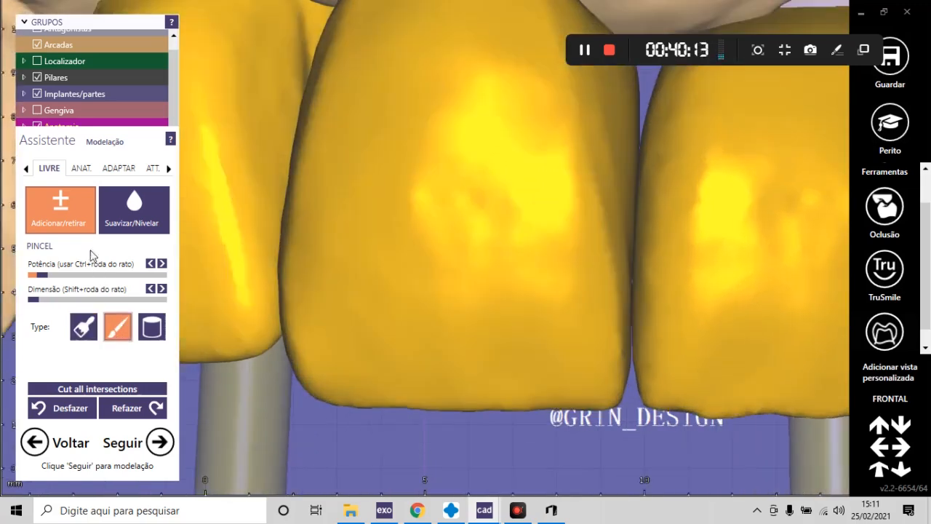
pyautogui.scroll(-2, 484, 322)
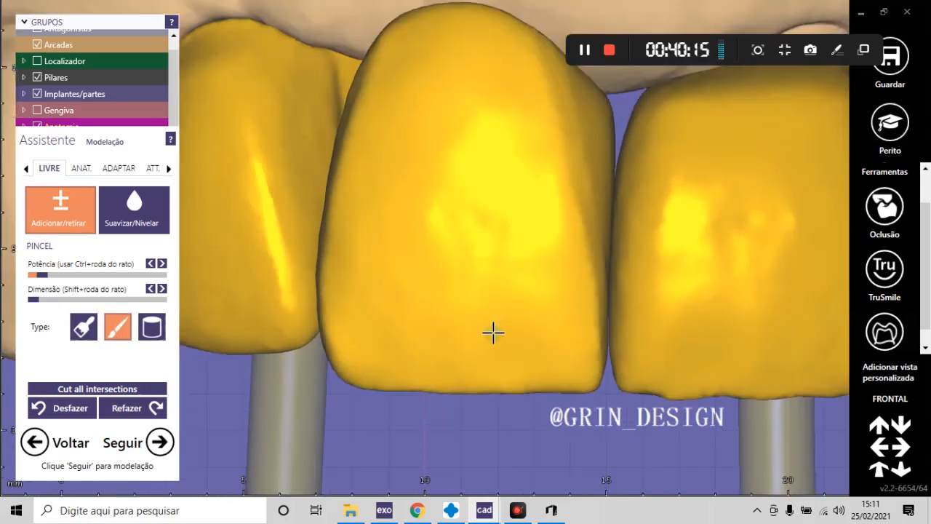
pyautogui.scroll(4, 386, 359)
pyautogui.scroll(-4, 395, 320)
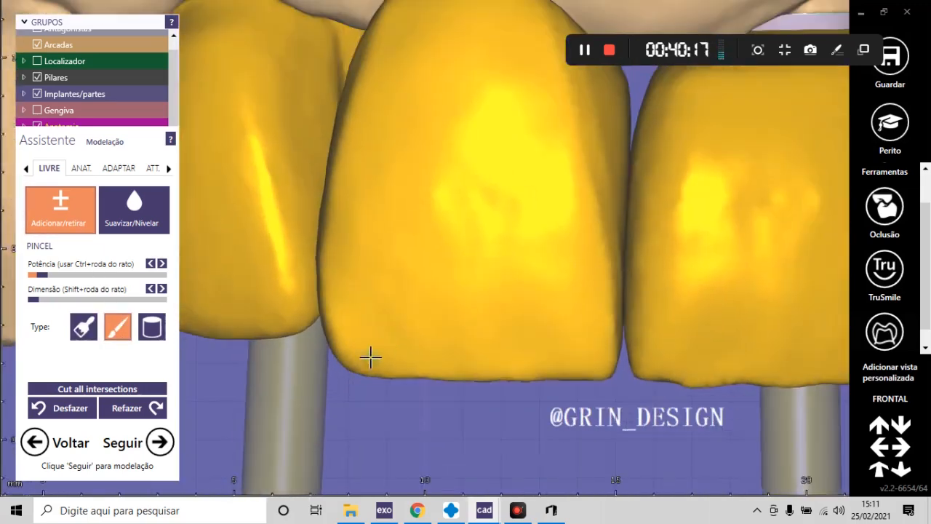
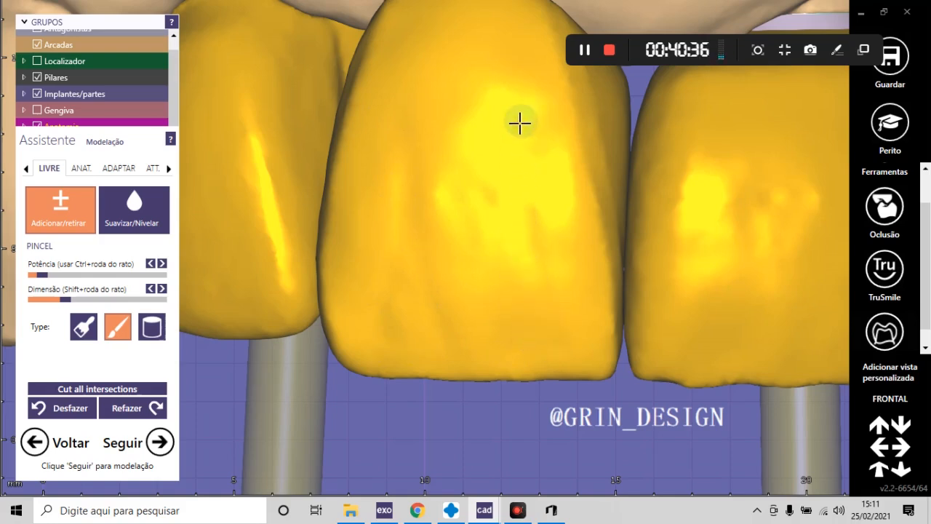
# - Build up the relief across the pontic's facial surface from an oblique view with the Adicionar/retirar tool, varying the brush size
pyautogui.scroll(-10, 468, 187)
pyautogui.moveTo(469, 200); pyautogui.dragTo(584, 186, button='right')
pyautogui.scroll(10, 430, 189)
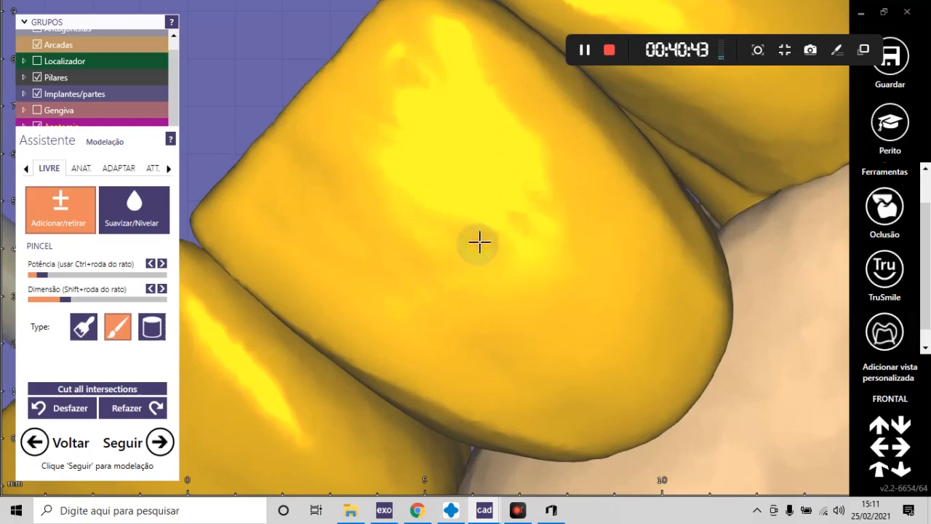
pyautogui.keyDown('shift'); pyautogui.scroll(5, 478, 240); pyautogui.keyUp('shift')
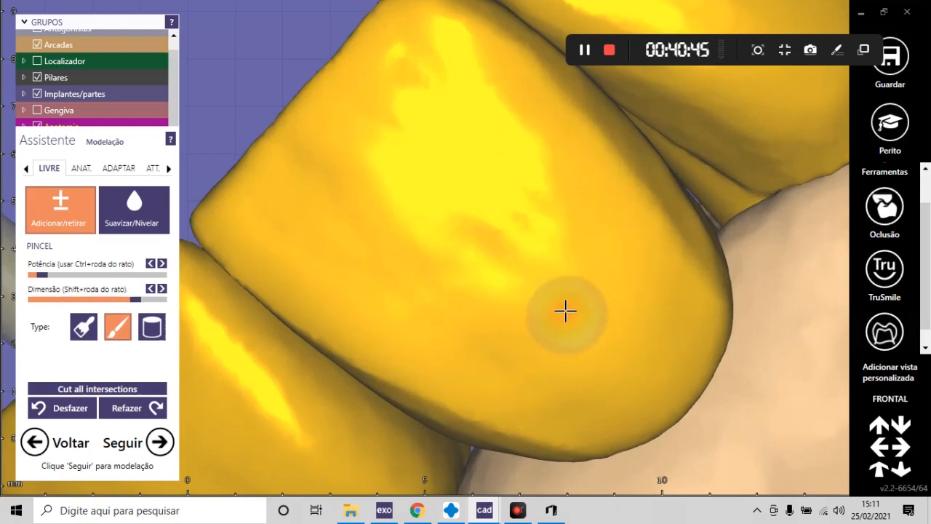
pyautogui.moveTo(670, 392); pyautogui.dragTo(368, 227, button='right')
pyautogui.keyDown('shift'); pyautogui.scroll(-5, 499, 222); pyautogui.keyUp('shift')
pyautogui.scroll(-5, 499, 222)
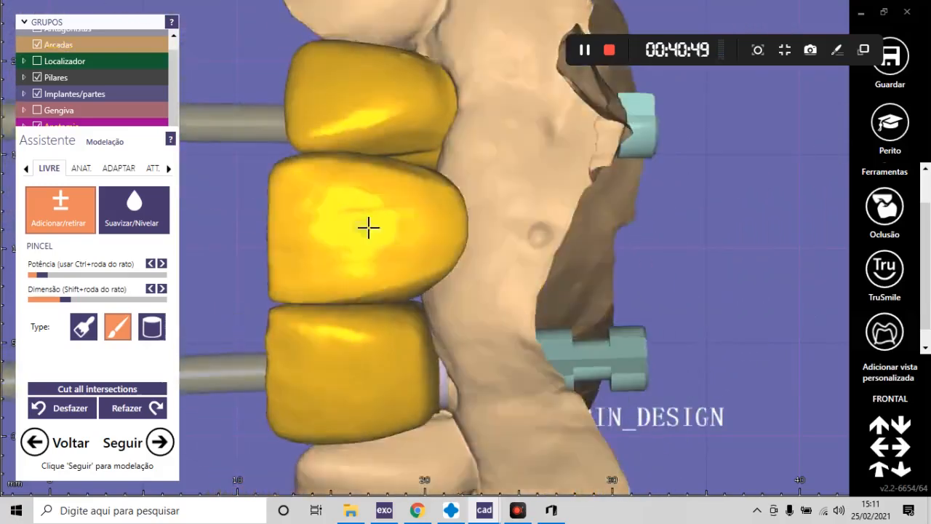
# - Shape the middle and cervical thirds of the pontic's facial surface with a near-maximum and then a medium Adicionar/retirar brush
pyautogui.scroll(5, 320, 239)
pyautogui.keyDown('shift'); pyautogui.scroll(6, 245, 264); pyautogui.keyUp('shift')
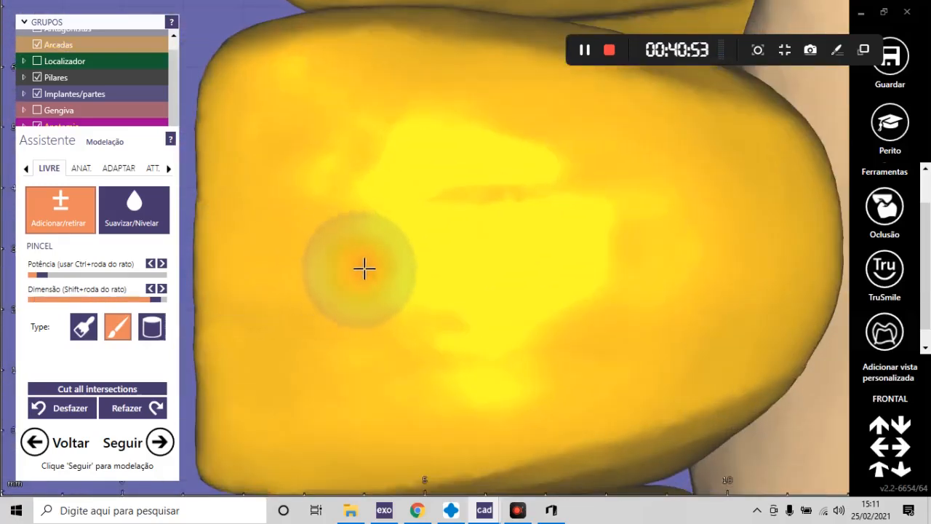
pyautogui.scroll(-6, 563, 254)
pyautogui.moveTo(494, 182)
pyautogui.mouseDown(button='right')
pyautogui.moveTo(535, 178)
pyautogui.moveTo(551, 196)
pyautogui.moveTo(572, 155)
pyautogui.moveTo(579, 204)
pyautogui.moveTo(541, 202)
pyautogui.mouseUp(button='right')
pyautogui.scroll(6, 490, 264)
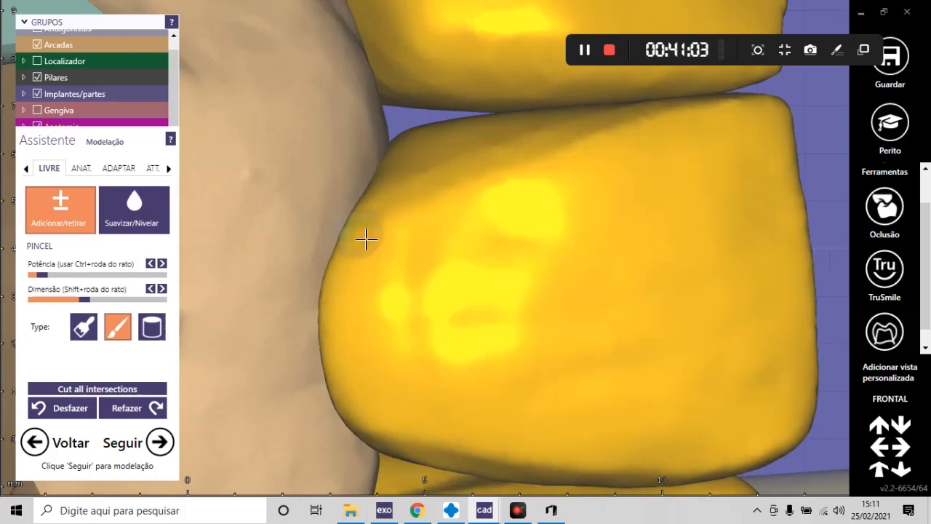
# - Smooth the pontic's facial relief near the incisal corner facing tooth 12 with a medium Suavizar/Nivelar brush
pyautogui.scroll(-6, 388, 259)
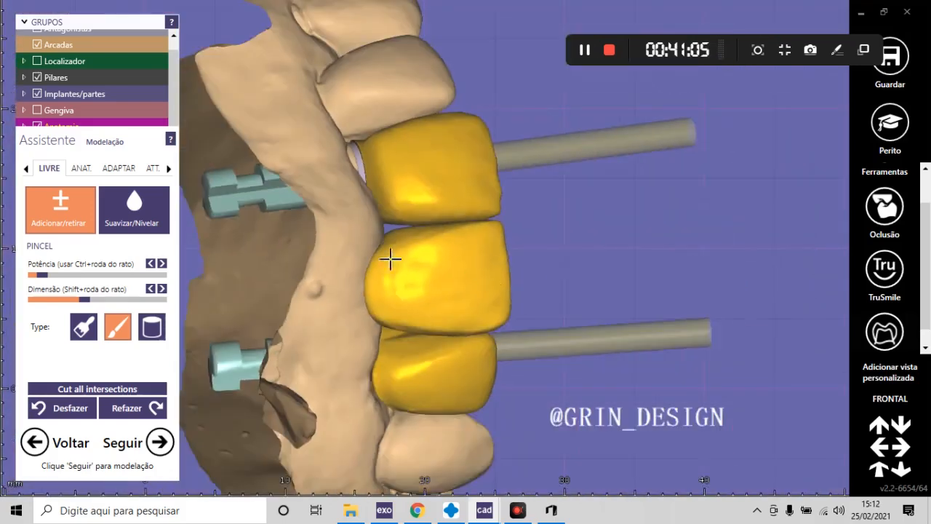
pyautogui.moveTo(465, 284); pyautogui.dragTo(499, 287, button='right')
pyautogui.scroll(6, 500, 287)
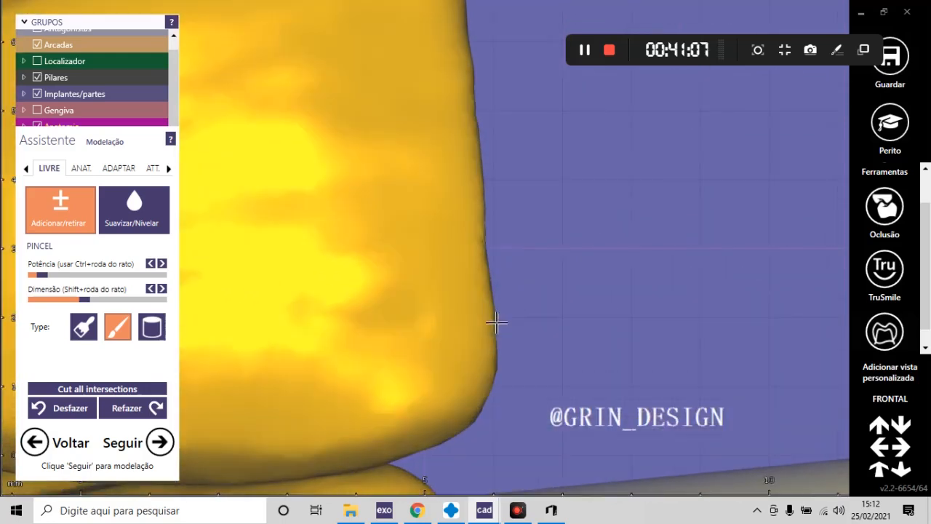
pyautogui.click(161, 215)
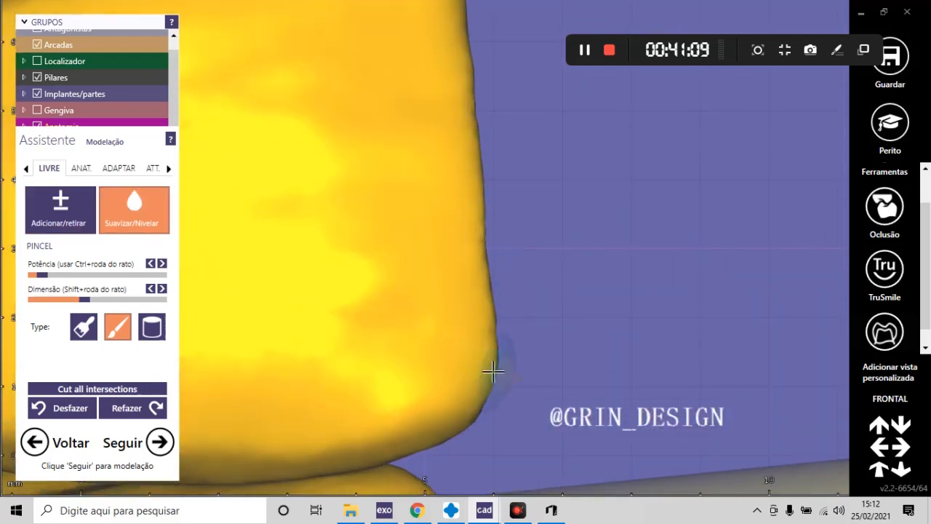
pyautogui.scroll(-6, 493, 318)
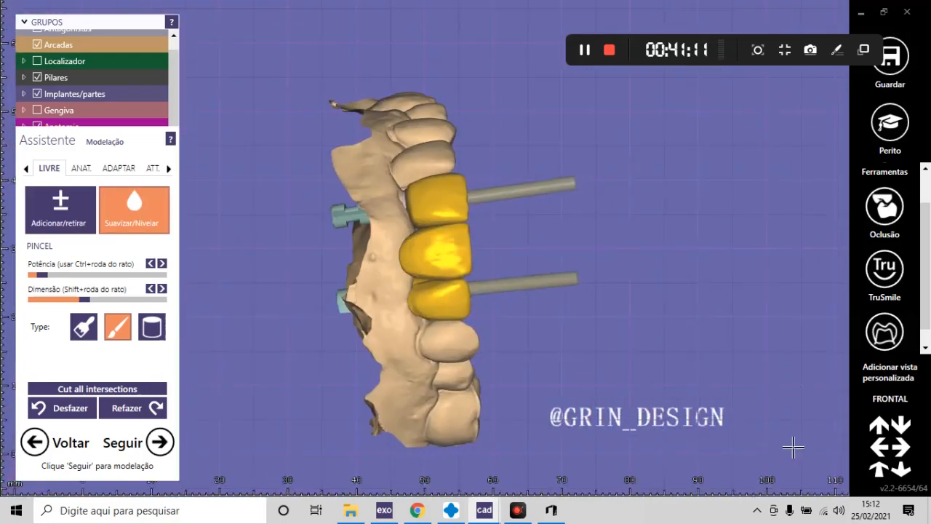
# - Undo the last two edits and smooth the pontic's incisal corner facing tooth 12 with a larger Suavizar/Nivelar brush
pyautogui.click(899, 402)
pyautogui.scroll(8, 507, 266)
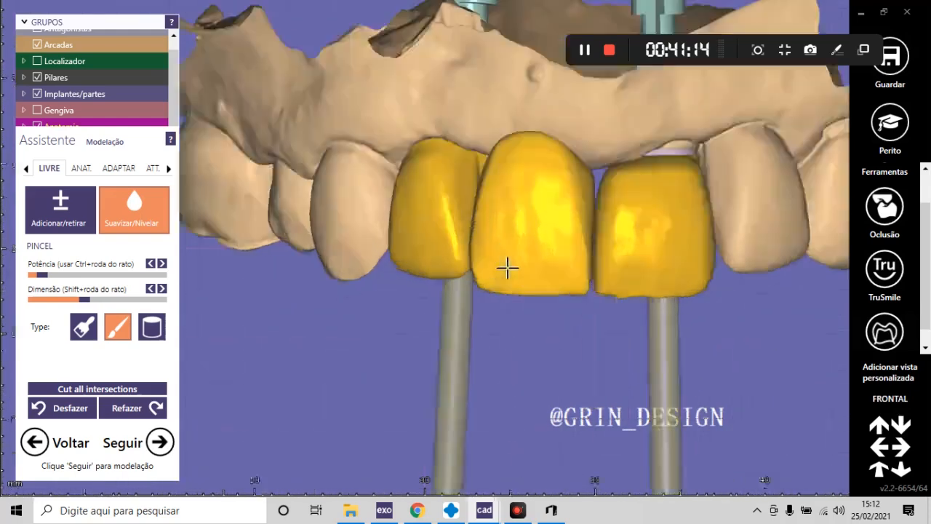
pyautogui.click(64, 410)
pyautogui.click(64, 409)
pyautogui.keyDown('shift'); pyautogui.scroll(5, 462, 279); pyautogui.keyUp('shift')
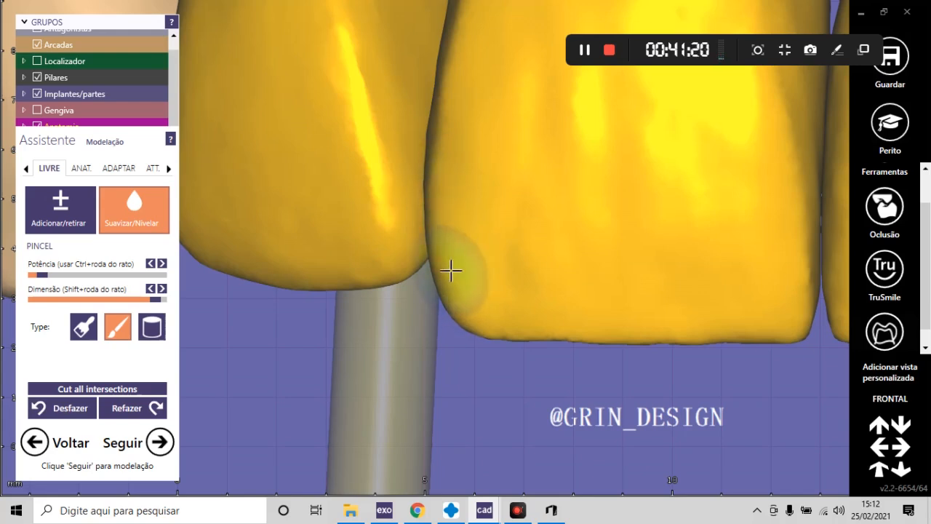
pyautogui.moveTo(451, 270); pyautogui.dragTo(397, 150, button='right')
pyautogui.scroll(-10, 459, 278)
pyautogui.moveTo(531, 264); pyautogui.dragTo(529, 263, button='right')
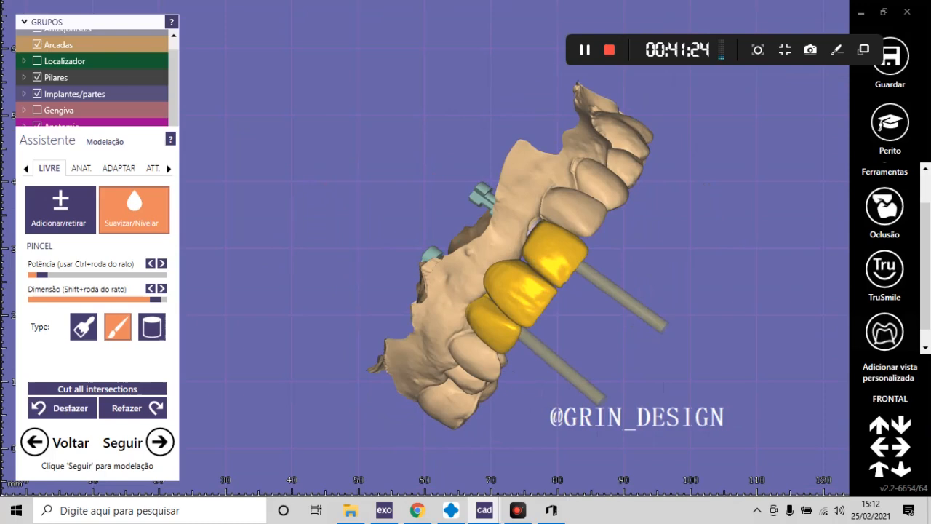
# - Cut the crowns' proximal intersections using a 0 mm distance to the adjacent teeth
pyautogui.click(900, 398)
pyautogui.click(118, 168)
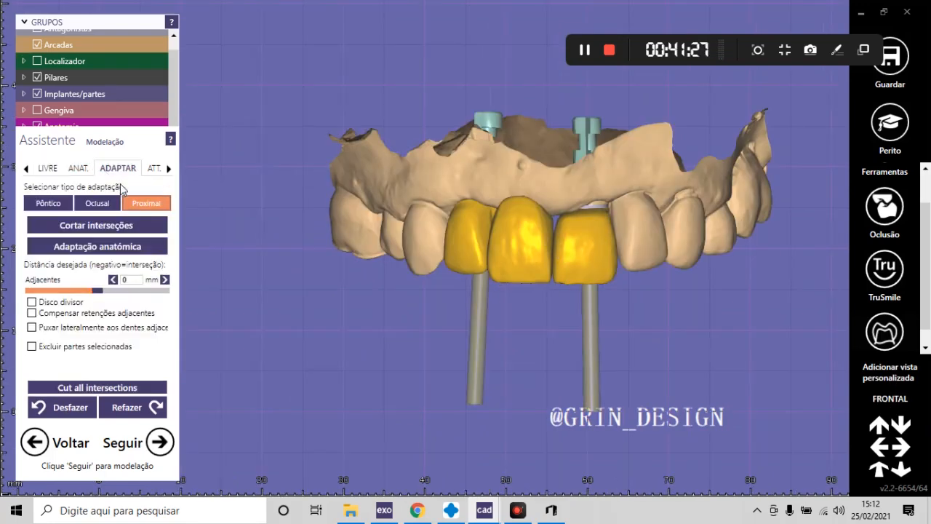
pyautogui.click(137, 230)
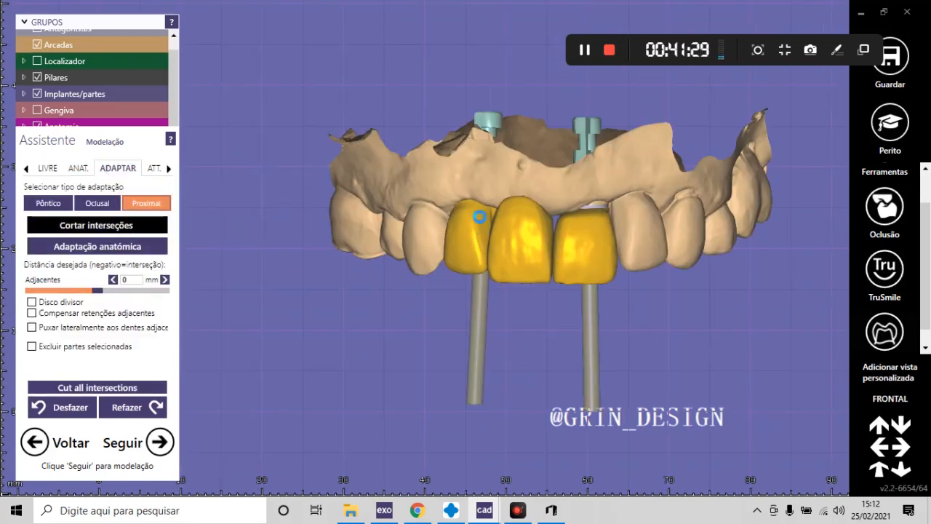
# - Shape the proximal edges and incisal corner of tooth 12's facial surface with a low-strength Adicionar/retirar brush, reduced to medium size
pyautogui.scroll(3, 501, 250)
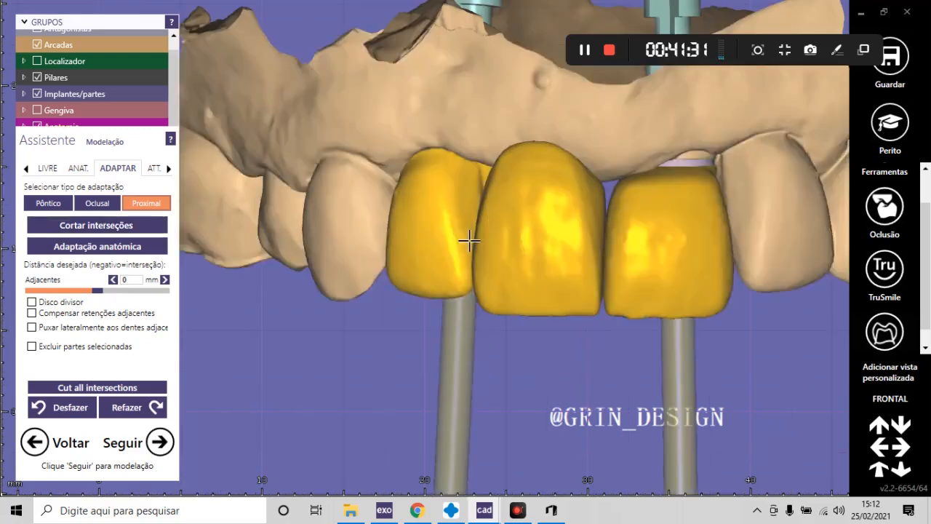
pyautogui.moveTo(514, 249); pyautogui.dragTo(467, 322, button='right')
pyautogui.click(47, 168)
pyautogui.click(60, 209)
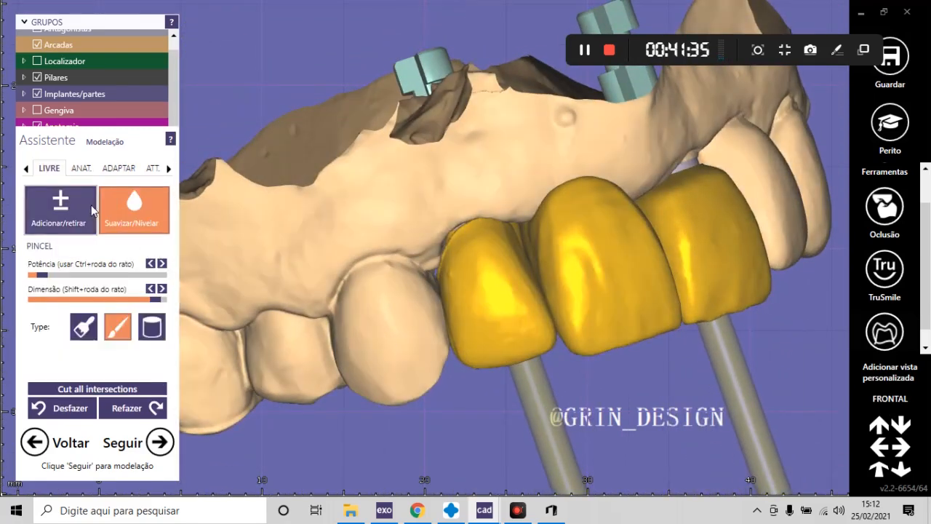
pyautogui.scroll(5, 426, 254)
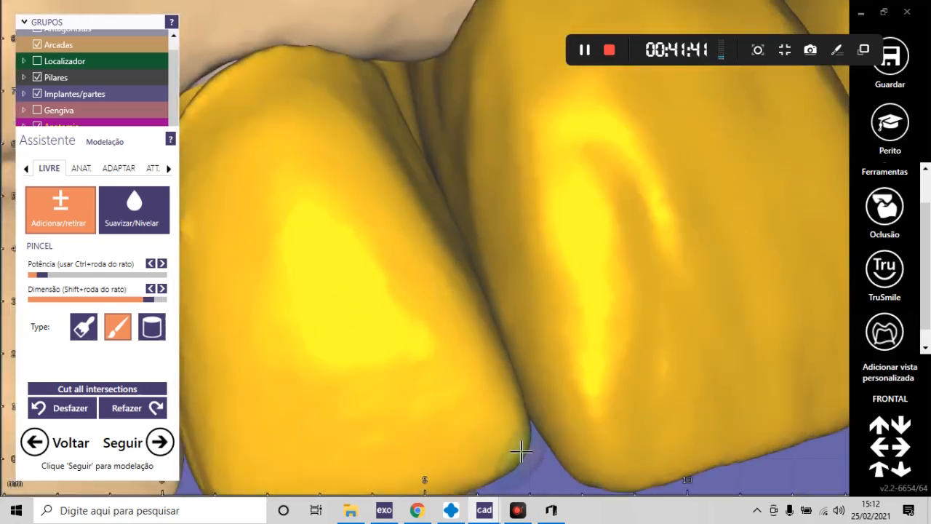
pyautogui.scroll(-4, 527, 379)
pyautogui.moveTo(425, 389); pyautogui.dragTo(480, 328, button='middle')
pyautogui.scroll(2, 476, 327)
pyautogui.keyDown('shift'); pyautogui.scroll(-3, 347, 235); pyautogui.keyUp('shift')
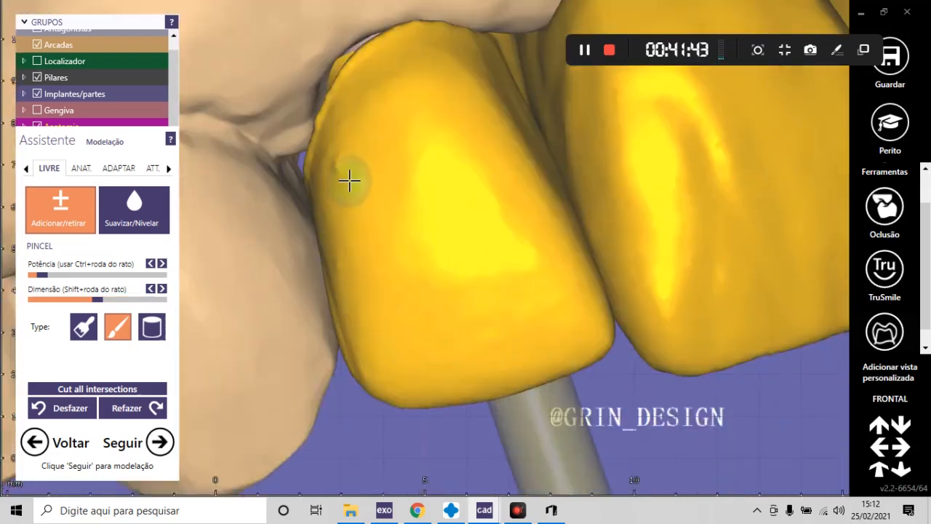
pyautogui.scroll(1, 349, 180)
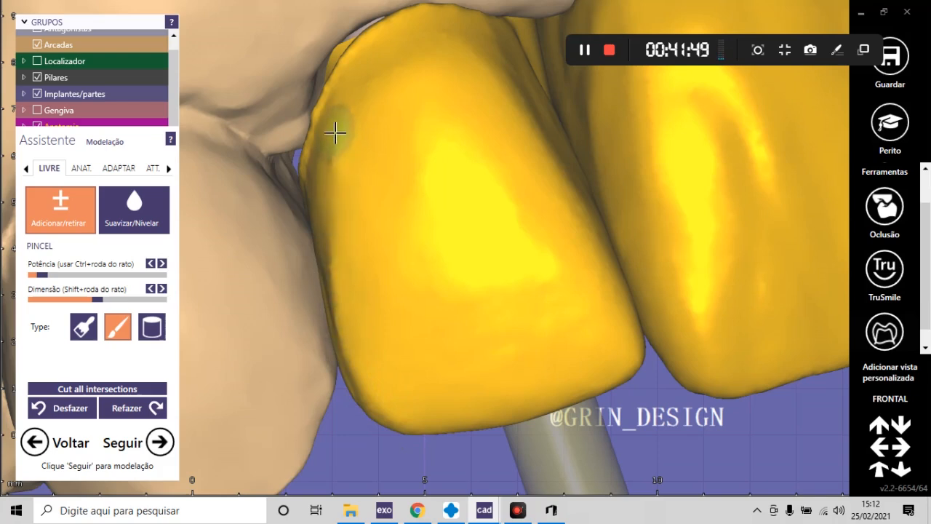
# - Smooth the cervical and proximal edges of tooth 12's facial surface with a low-strength Suavizar/Nivelar brush, progressively reducing its size
pyautogui.scroll(-5, 327, 82)
pyautogui.moveTo(392, 164)
pyautogui.mouseDown(button='right')
pyautogui.moveTo(421, 181)
pyautogui.moveTo(437, 85)
pyautogui.moveTo(376, 229)
pyautogui.moveTo(348, 256)
pyautogui.moveTo(385, 330)
pyautogui.moveTo(413, 193)
pyautogui.moveTo(404, 218)
pyautogui.mouseUp(button='right')
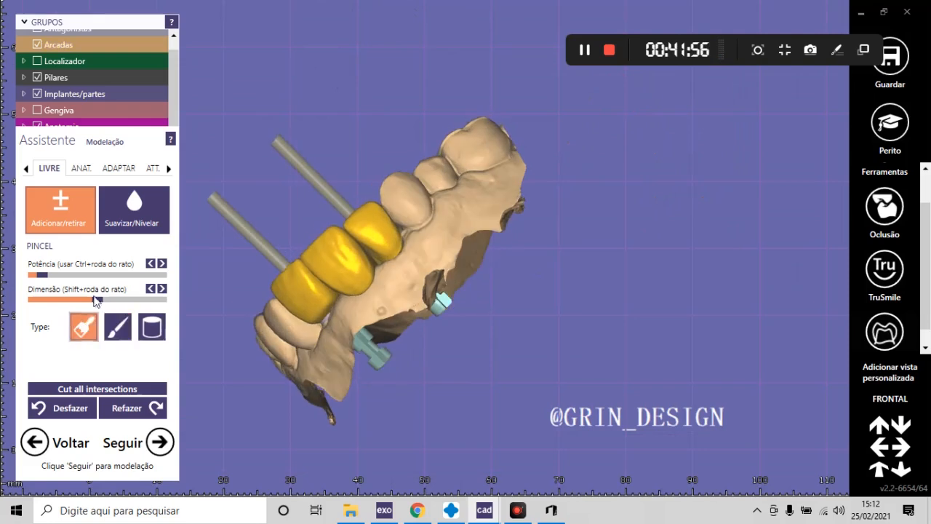
pyautogui.click(133, 208)
pyautogui.scroll(10, 357, 243)
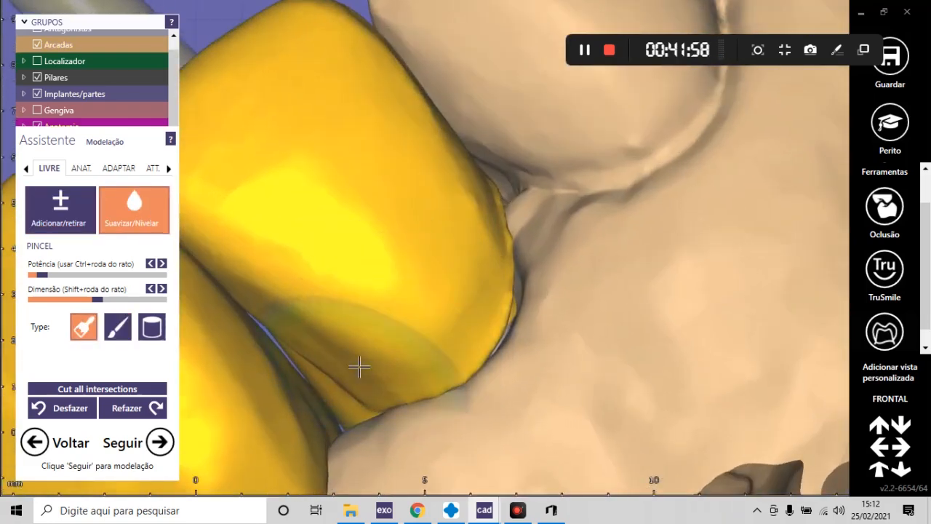
pyautogui.keyDown('shift'); pyautogui.scroll(-3, 355, 373); pyautogui.keyUp('shift')
pyautogui.moveTo(362, 391)
pyautogui.mouseDown()
pyautogui.moveTo(442, 386)
pyautogui.moveTo(488, 357)
pyautogui.moveTo(509, 276)
pyautogui.moveTo(486, 177)
pyautogui.moveTo(488, 245)
pyautogui.mouseUp()
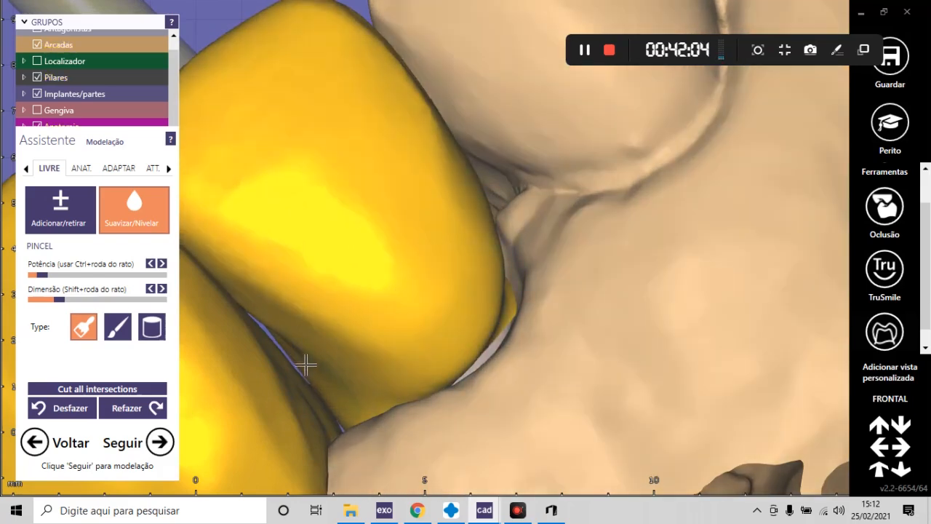
pyautogui.scroll(2, 325, 392)
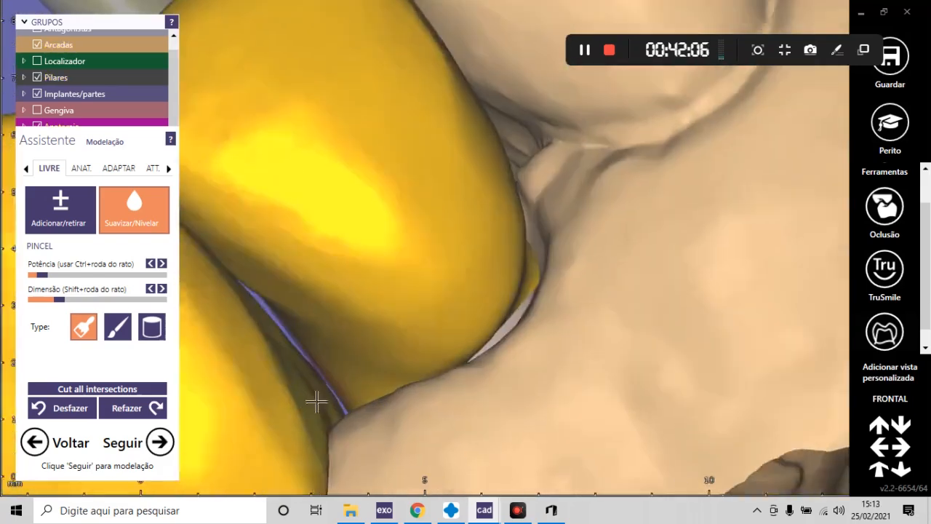
pyautogui.scroll(-3, 430, 384)
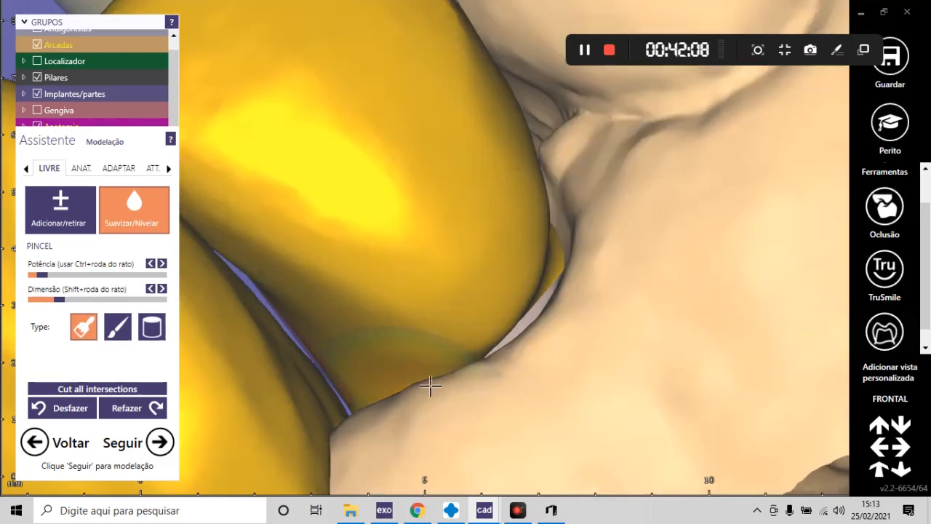
pyautogui.scroll(2, 429, 335)
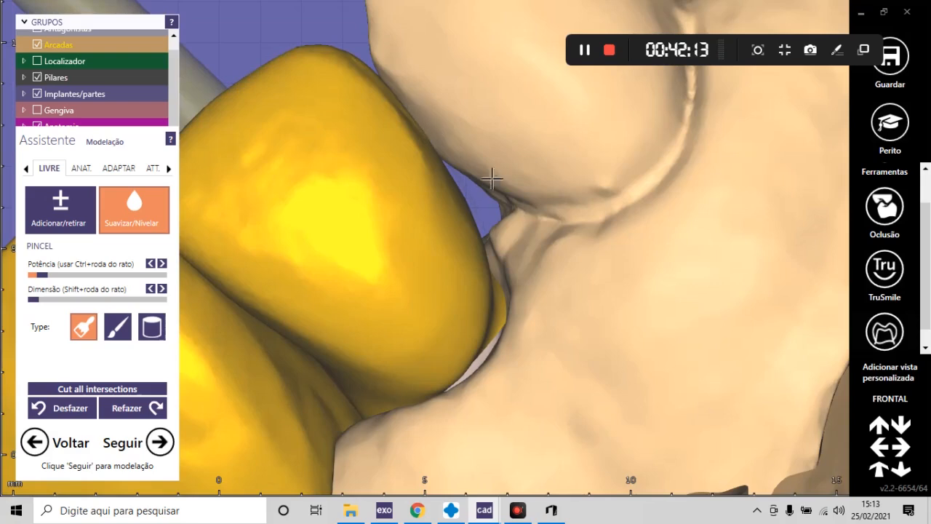
# - Hide the arch and smooth tooth 12's outer proximal contour with a small, stronger Suavizar/Nivelar brush
pyautogui.scroll(-5, 492, 178)
pyautogui.keyDown('ctrl'); pyautogui.scroll(2, 480, 154); pyautogui.keyUp('ctrl')
pyautogui.keyDown('ctrl'); pyautogui.middleClick(479, 154); pyautogui.keyUp('ctrl')
pyautogui.moveTo(480, 154); pyautogui.dragTo(482, 166, button='right')
pyautogui.scroll(4, 343, 223)
pyautogui.keyDown('shift'); pyautogui.scroll(2, 299, 239); pyautogui.keyUp('shift')
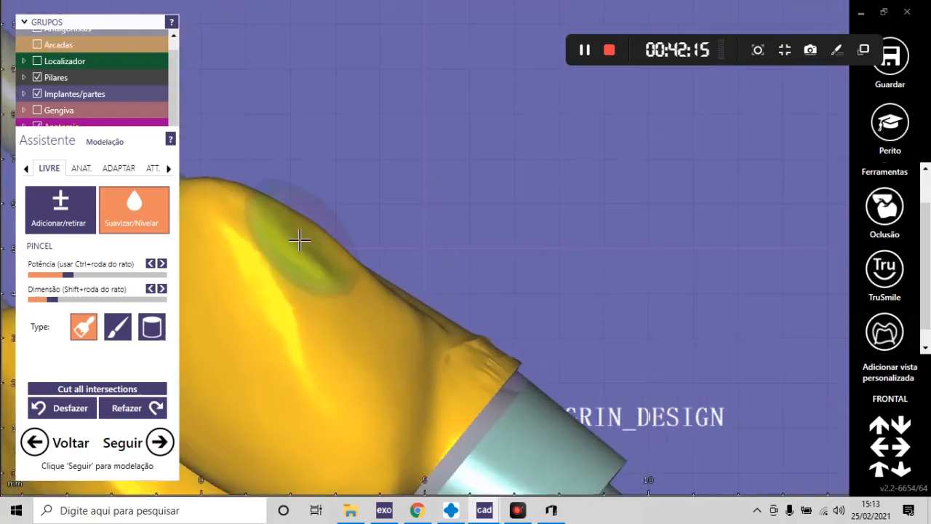
pyautogui.moveTo(299, 240)
pyautogui.mouseDown()
pyautogui.moveTo(295, 211)
pyautogui.moveTo(414, 322)
pyautogui.moveTo(469, 338)
pyautogui.moveTo(370, 266)
pyautogui.moveTo(408, 312)
pyautogui.moveTo(334, 233)
pyautogui.mouseUp()
pyautogui.scroll(-5, 404, 287)
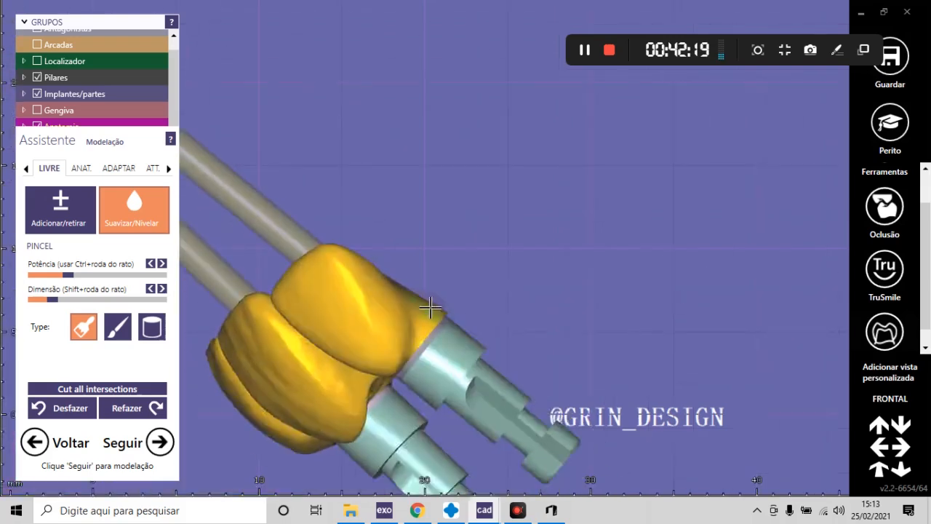
# - Smooth the side and palatal base of the tooth 12 crown above the abutment with the small Suavizar/Nivelar brush
pyautogui.moveTo(431, 307); pyautogui.dragTo(433, 299, button='right')
pyautogui.scroll(6, 415, 256)
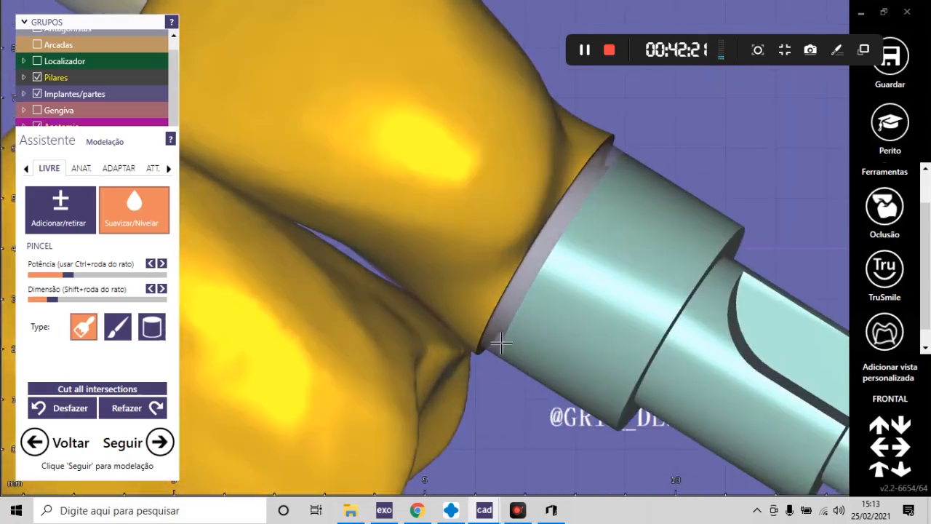
pyautogui.scroll(-5, 432, 182)
pyautogui.moveTo(432, 201); pyautogui.dragTo(440, 199, button='right')
pyautogui.scroll(6, 277, 331)
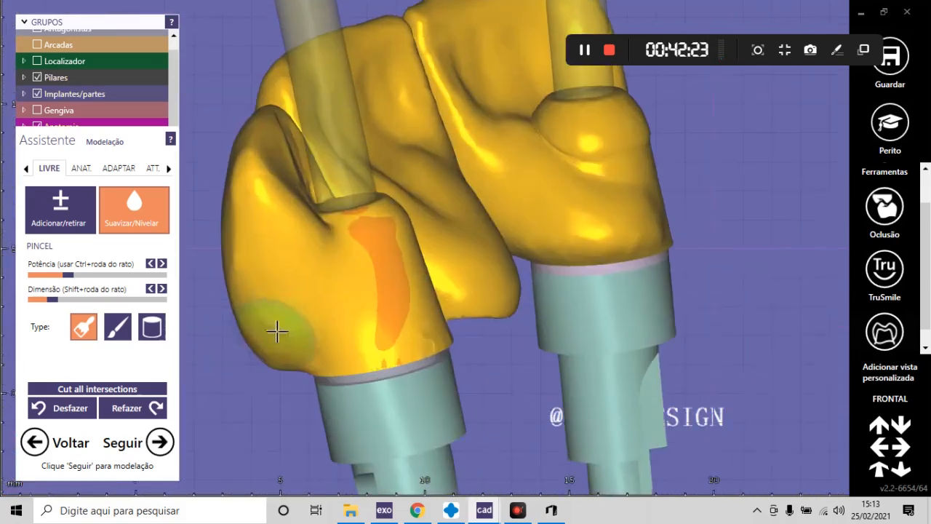
pyautogui.moveTo(313, 255)
pyautogui.mouseDown()
pyautogui.moveTo(342, 370)
pyautogui.moveTo(419, 339)
pyautogui.mouseUp()
# - Add material over the thin palatal area beside tooth 12's screw channel with a larger Adicionar/retirar brush
pyautogui.scroll(-6, 389, 243)
pyautogui.moveTo(378, 213); pyautogui.dragTo(384, 253, button='right')
pyautogui.moveTo(444, 301); pyautogui.dragTo(474, 202, button='middle')
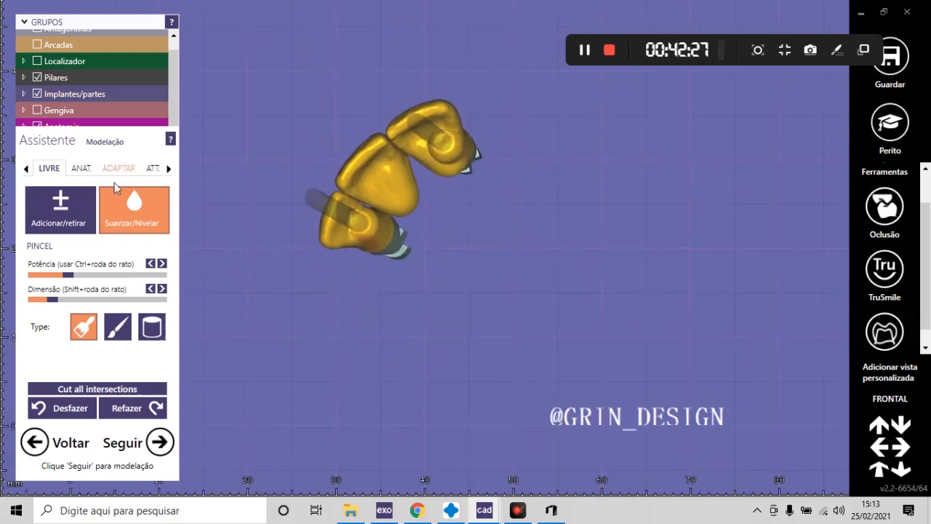
pyautogui.click(77, 208)
pyautogui.scroll(6, 339, 229)
pyautogui.keyDown('shift'); pyautogui.scroll(6, 434, 179); pyautogui.keyUp('shift')
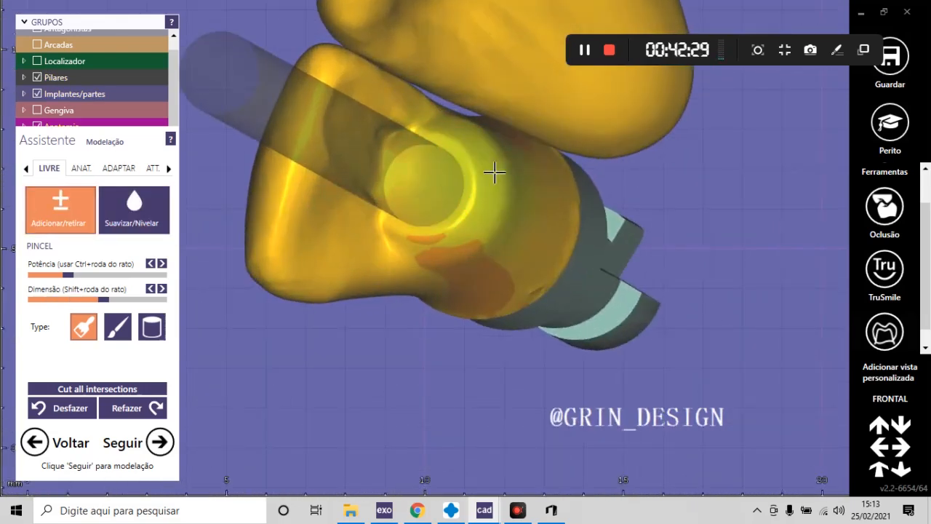
pyautogui.moveTo(494, 172)
pyautogui.mouseDown()
pyautogui.moveTo(532, 176)
pyautogui.moveTo(459, 110)
pyautogui.moveTo(523, 179)
pyautogui.moveTo(496, 279)
pyautogui.moveTo(485, 284)
pyautogui.moveTo(547, 244)
pyautogui.moveTo(526, 223)
pyautogui.moveTo(441, 250)
pyautogui.moveTo(492, 247)
pyautogui.mouseUp()
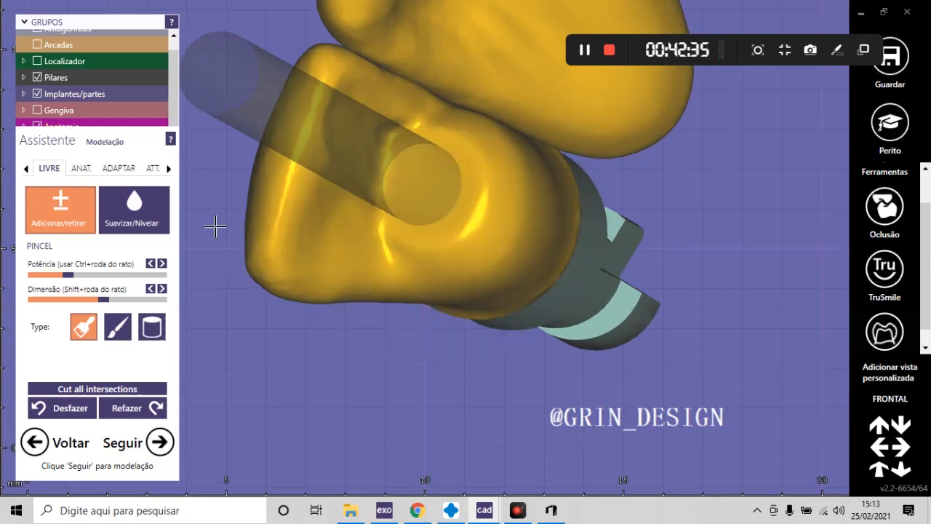
# - Smooth the added palatal material around tooth 12's screw channel with a smaller Suavizar/Nivelar brush
pyautogui.click(148, 215)
pyautogui.moveTo(463, 331); pyautogui.dragTo(388, 280, button='right')
pyautogui.scroll(-4, 388, 280)
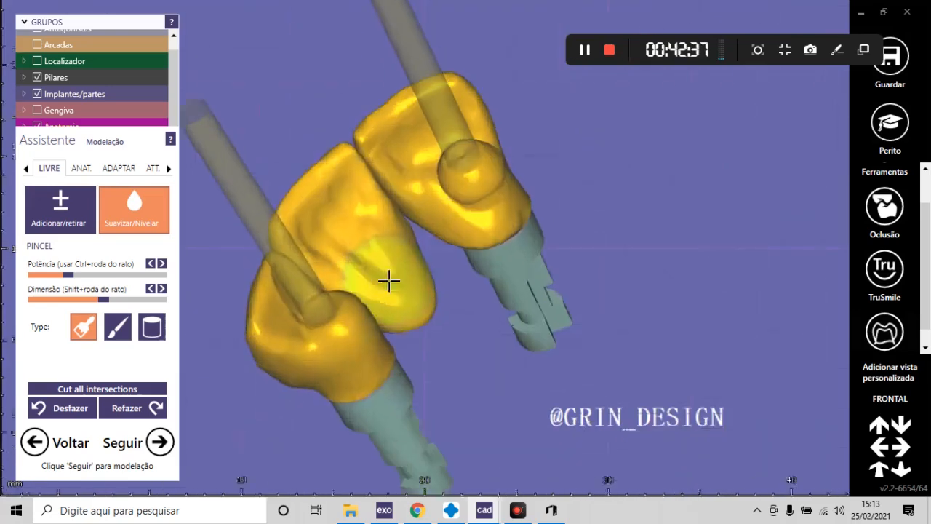
pyautogui.scroll(3, 350, 317)
pyautogui.keyDown('shift'); pyautogui.scroll(-3, 325, 327); pyautogui.keyUp('shift')
pyautogui.moveTo(315, 328)
pyautogui.mouseDown()
pyautogui.moveTo(400, 399)
pyautogui.moveTo(412, 295)
pyautogui.mouseUp()
# - Smooth tooth 12's palatal ridge on the side facing the pontic with a medium Suavizar/Nivelar brush
pyautogui.scroll(-4, 343, 321)
pyautogui.scroll(4, 306, 374)
pyautogui.keyDown('shift'); pyautogui.scroll(3, 307, 332); pyautogui.keyUp('shift')
pyautogui.scroll(-4, 369, 308)
pyautogui.moveTo(370, 308); pyautogui.dragTo(407, 333, button='right')
pyautogui.scroll(4, 327, 313)
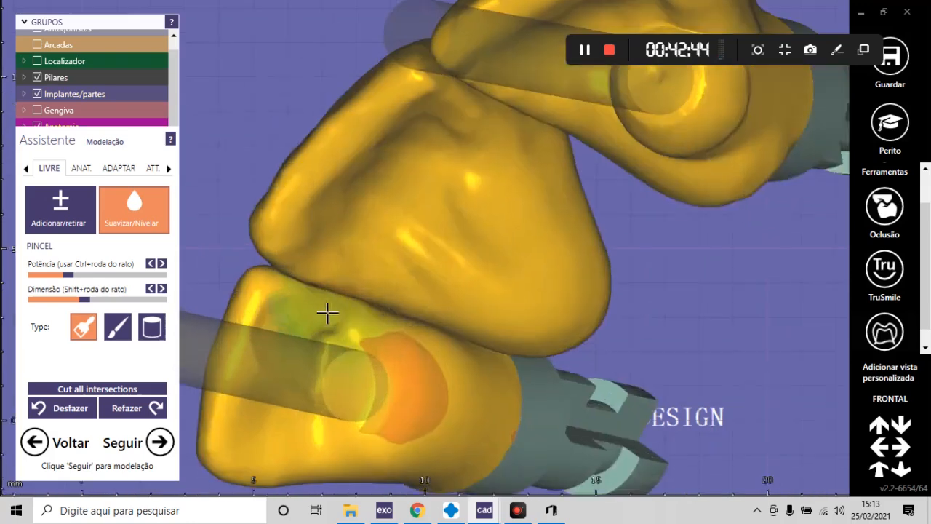
pyautogui.moveTo(362, 325); pyautogui.dragTo(381, 341)
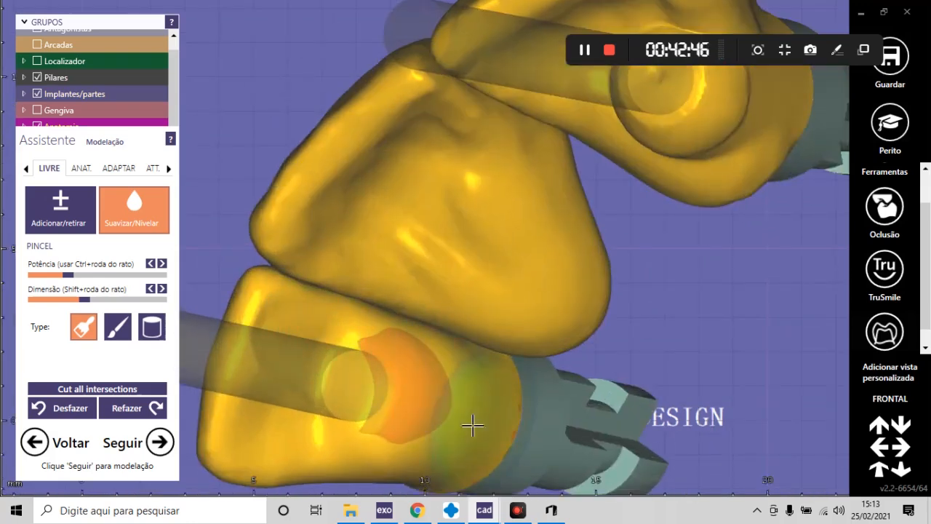
# - Shape tooth 12's facial cervical line near the pontic with a fine Adicionar/retirar brush at reduced strength
pyautogui.scroll(-5, 211, 141)
pyautogui.moveTo(211, 141); pyautogui.dragTo(345, 162, button='right')
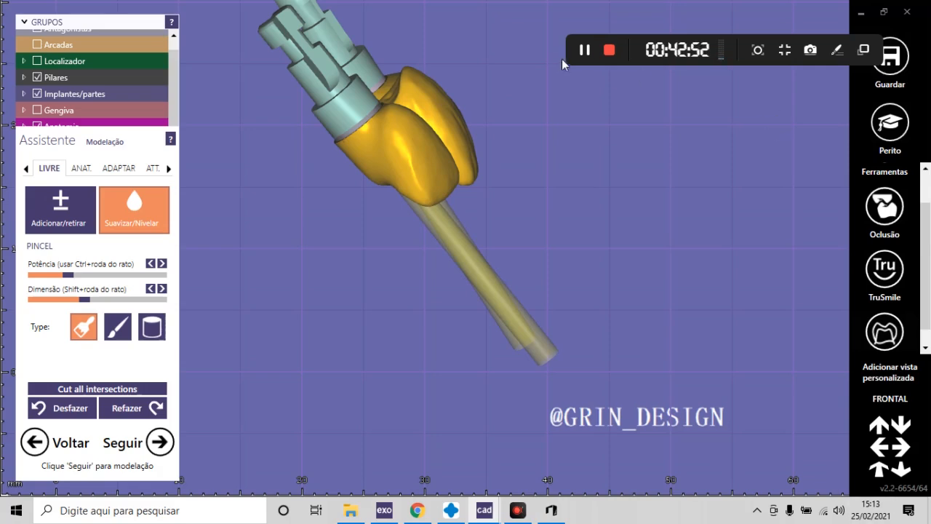
pyautogui.moveTo(509, 208); pyautogui.dragTo(511, 223, button='right')
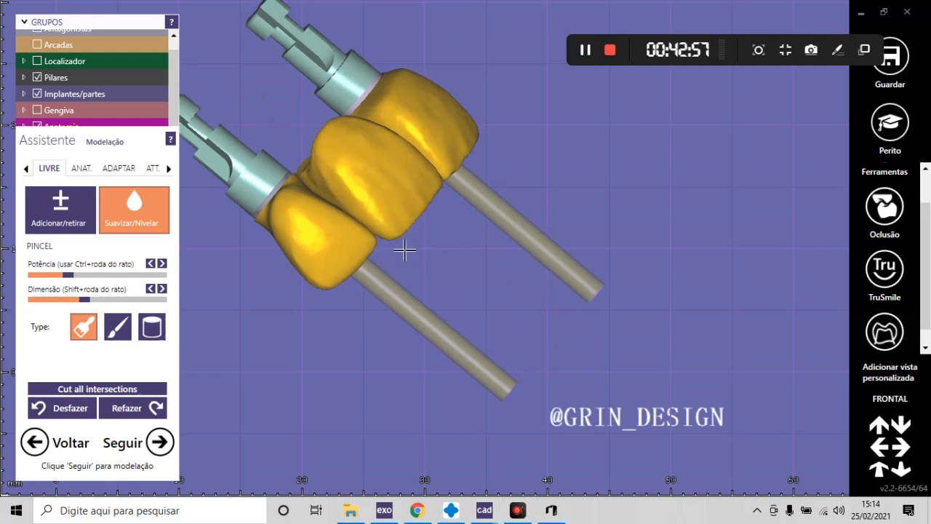
pyautogui.scroll(-3, 407, 249)
pyautogui.moveTo(407, 249); pyautogui.dragTo(378, 262, button='right')
pyautogui.click(91, 211)
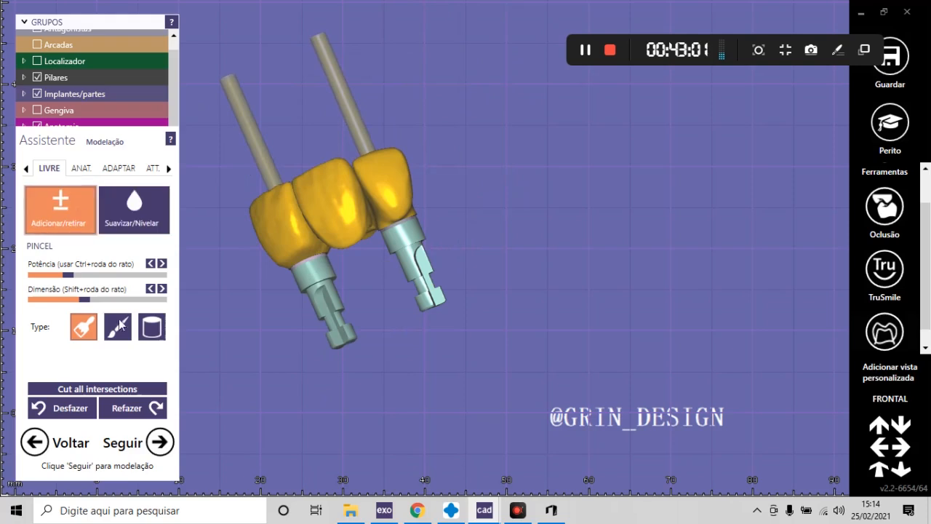
pyautogui.scroll(10, 322, 179)
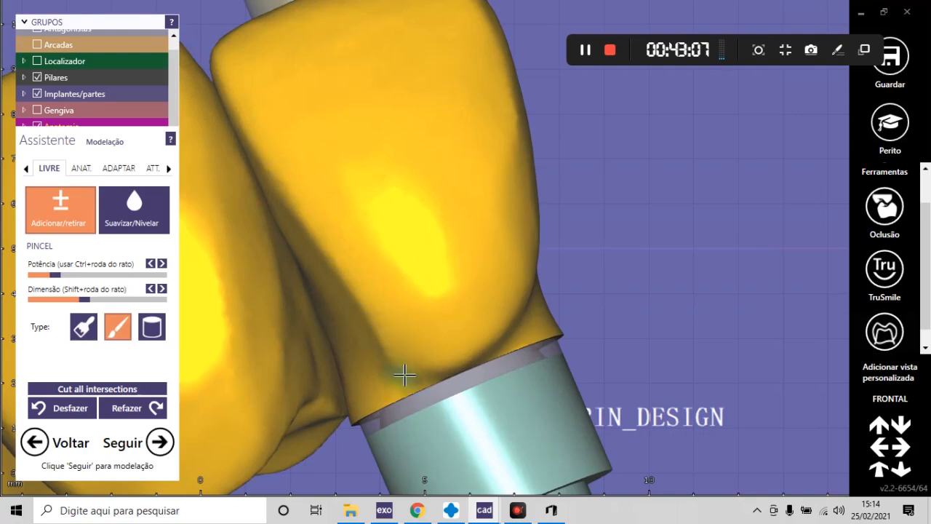
# - Refine the facial cervical rim of the tooth 12 crown beside the abutment collar with the fine Adicionar/retirar brush
pyautogui.scroll(-10, 404, 374)
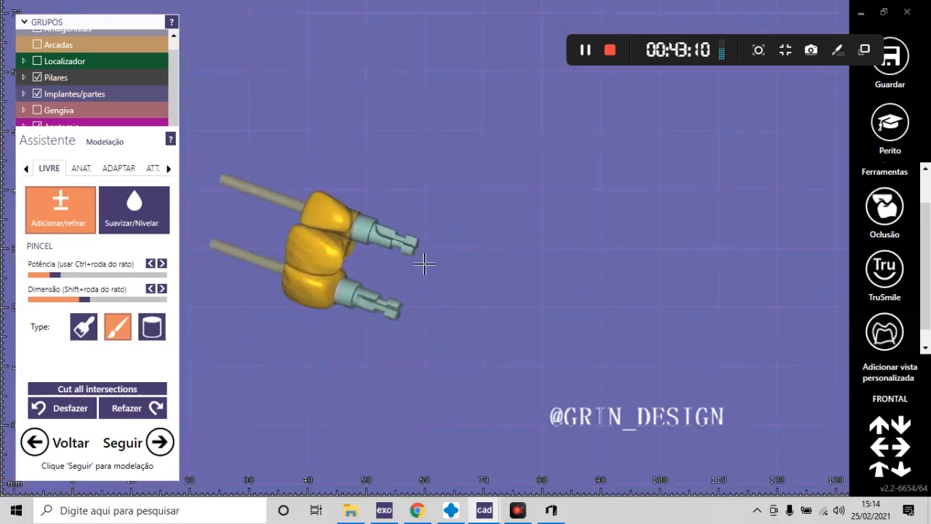
pyautogui.moveTo(361, 249); pyautogui.dragTo(483, 285, button='middle')
pyautogui.moveTo(483, 286); pyautogui.dragTo(505, 295, button='right')
pyautogui.scroll(10, 503, 296)
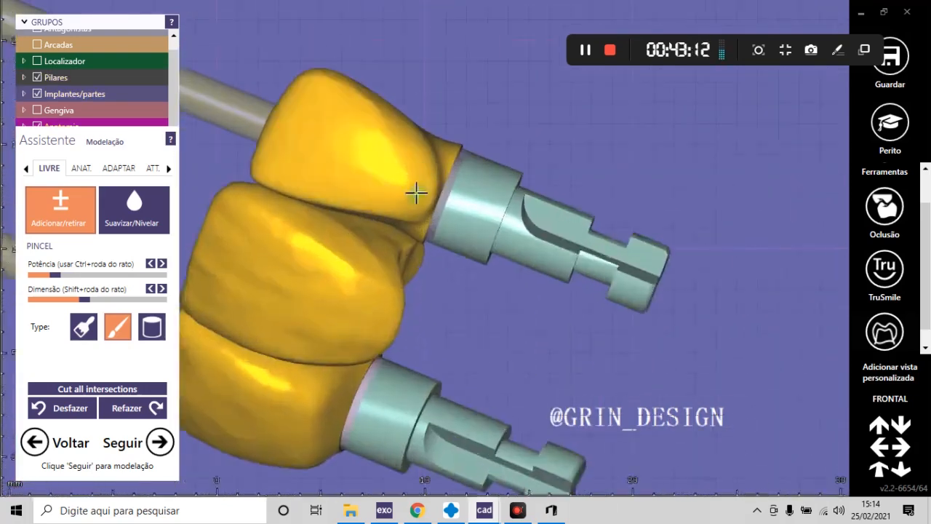
pyautogui.scroll(5, 415, 193)
pyautogui.scroll(-5, 347, 52)
pyautogui.scroll(5, 286, 63)
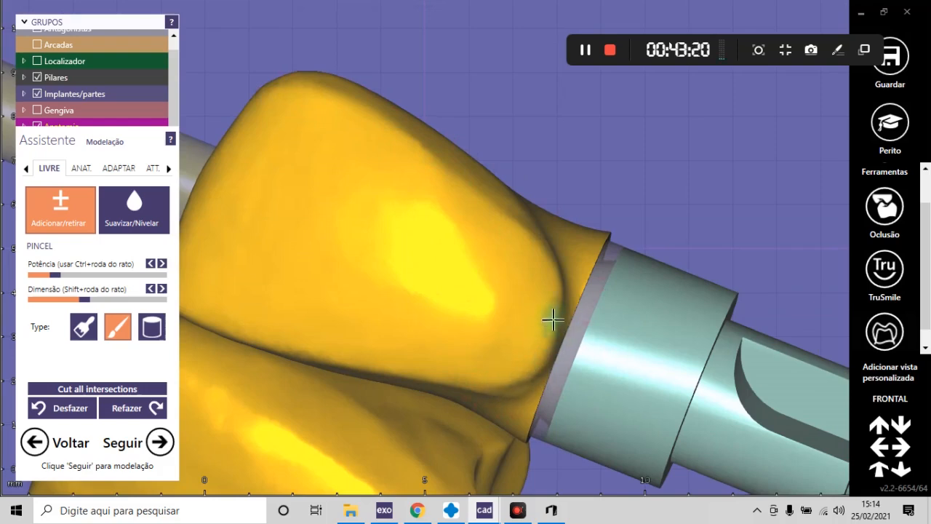
pyautogui.scroll(-10, 553, 350)
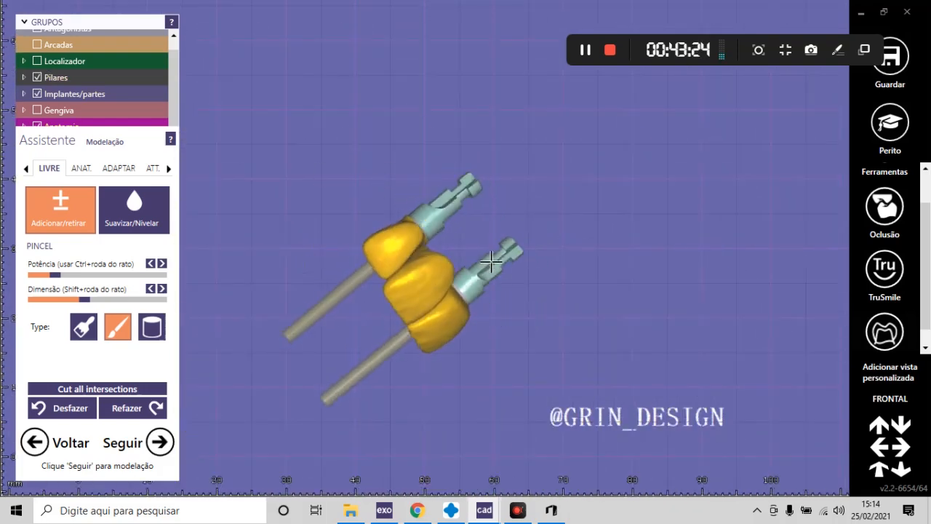
# - Reshape the cervical third of tooth 12's facial surface with a wide, enlarged Adicionar/retirar brush at low strength
pyautogui.moveTo(491, 261); pyautogui.dragTo(451, 165, button='right')
pyautogui.scroll(2, 451, 165)
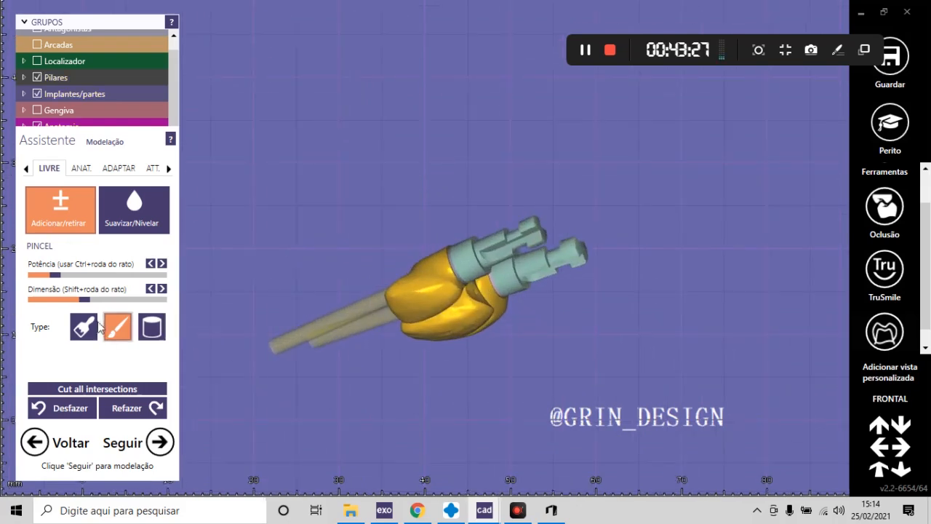
pyautogui.moveTo(289, 242); pyautogui.dragTo(374, 201, button='right')
pyautogui.scroll(5, 436, 189)
pyautogui.keyDown('shift'); pyautogui.scroll(2, 415, 219); pyautogui.keyUp('shift')
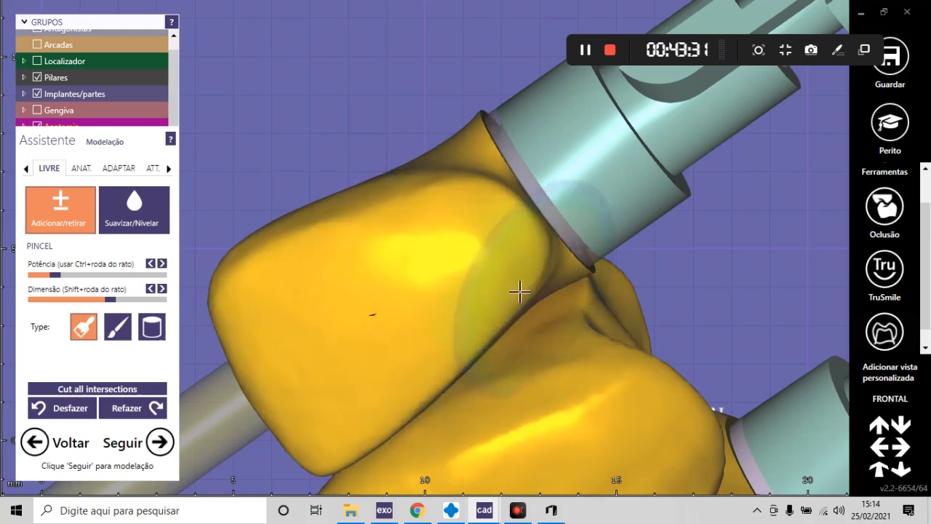
# - Contour tooth 12's proximal sides toward the abutment with a small, wide-type Adicionar/retirar brush
pyautogui.scroll(-5, 440, 280)
pyautogui.scroll(4, 441, 272)
pyautogui.moveTo(441, 272)
pyautogui.mouseDown(button='right')
pyautogui.moveTo(472, 257)
pyautogui.moveTo(471, 276)
pyautogui.moveTo(448, 259)
pyautogui.mouseUp(button='right')
pyautogui.scroll(-5, 471, 276)
pyautogui.scroll(8, 448, 258)
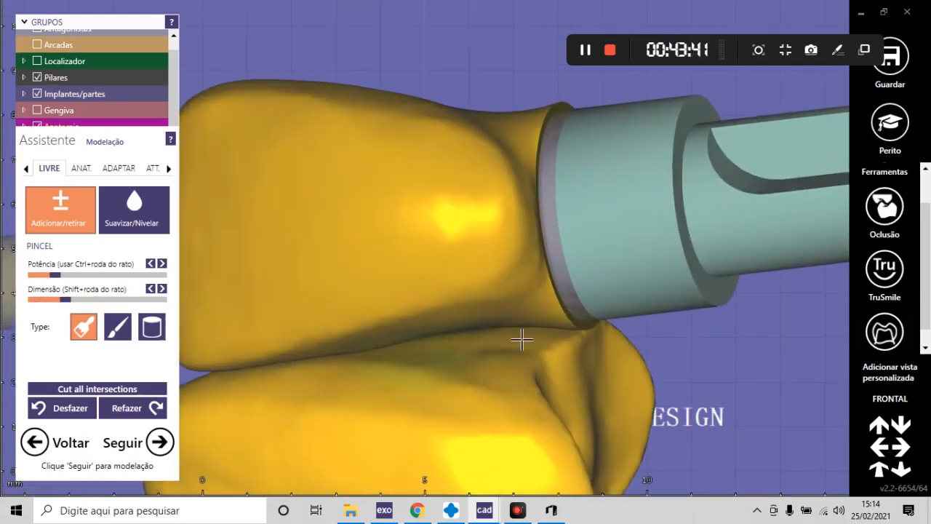
pyautogui.scroll(-5, 462, 316)
pyautogui.scroll(5, 414, 306)
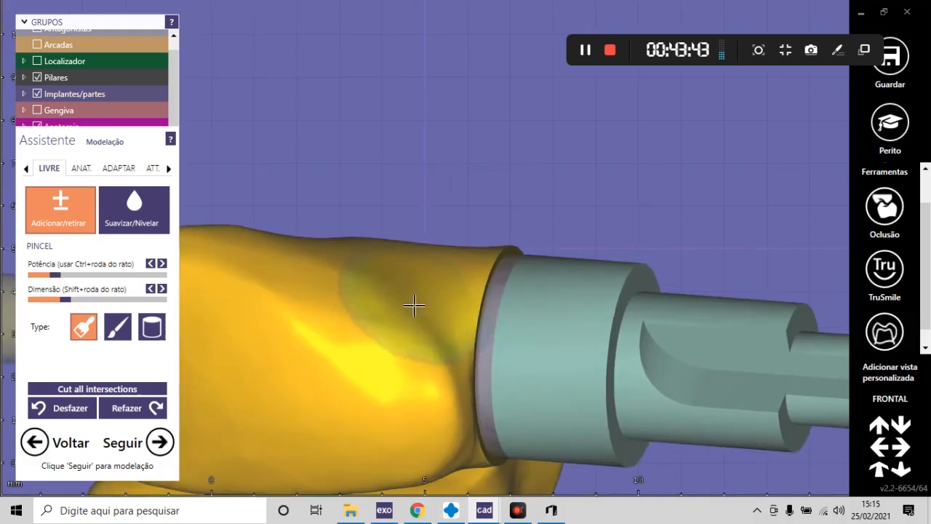
# - Smooth tooth 12's facial surface toward the pontic with an enlarged, wide-type Suavizar/Nivelar brush
pyautogui.scroll(-10, 453, 291)
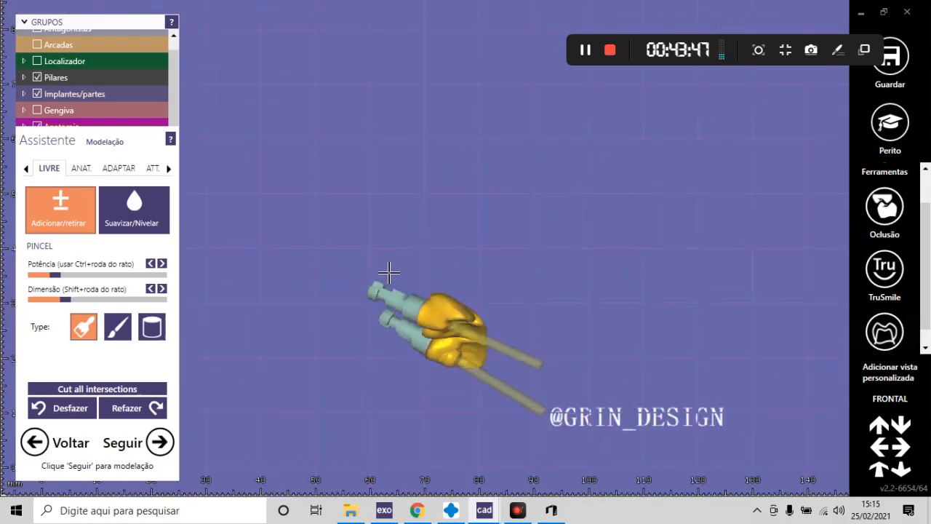
pyautogui.click(133, 218)
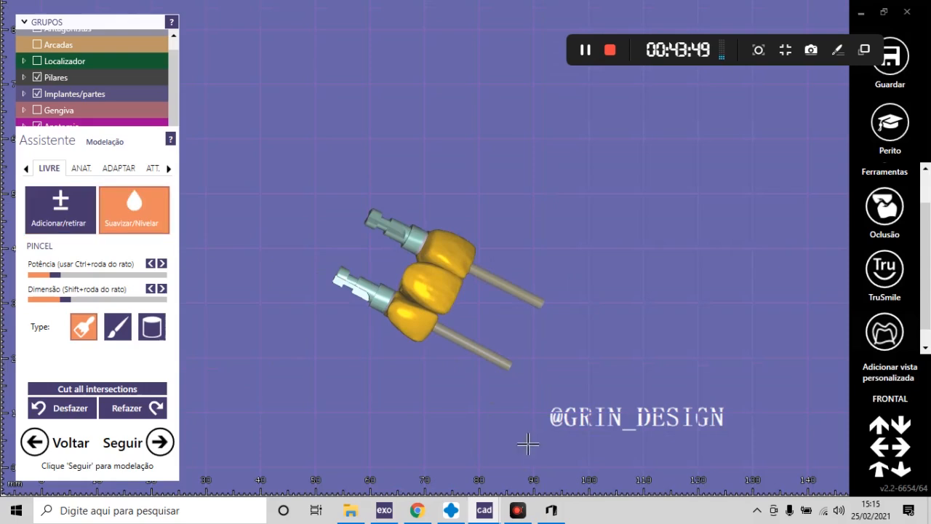
pyautogui.scroll(8, 397, 322)
pyautogui.keyDown('shift'); pyautogui.scroll(2, 343, 272); pyautogui.keyUp('shift')
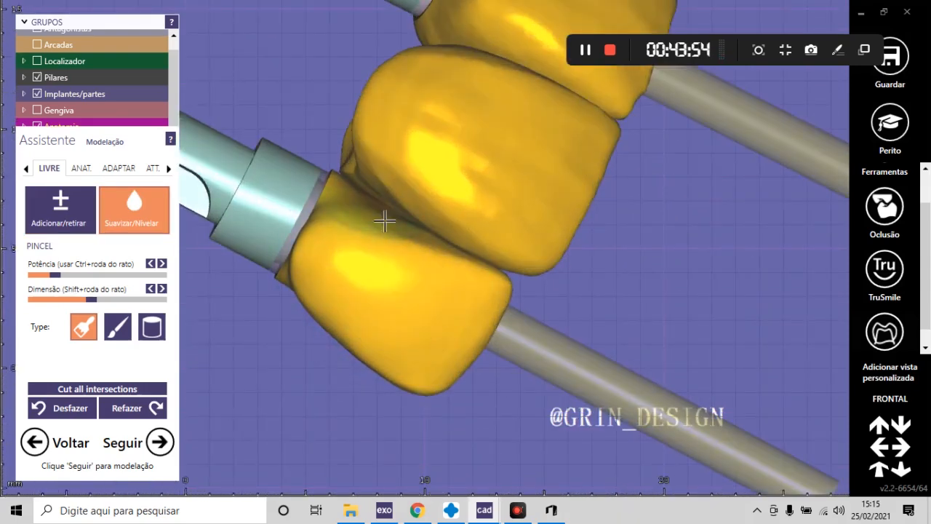
pyautogui.scroll(-6, 431, 274)
pyautogui.moveTo(436, 274); pyautogui.dragTo(511, 216, button='right')
pyautogui.scroll(6, 344, 216)
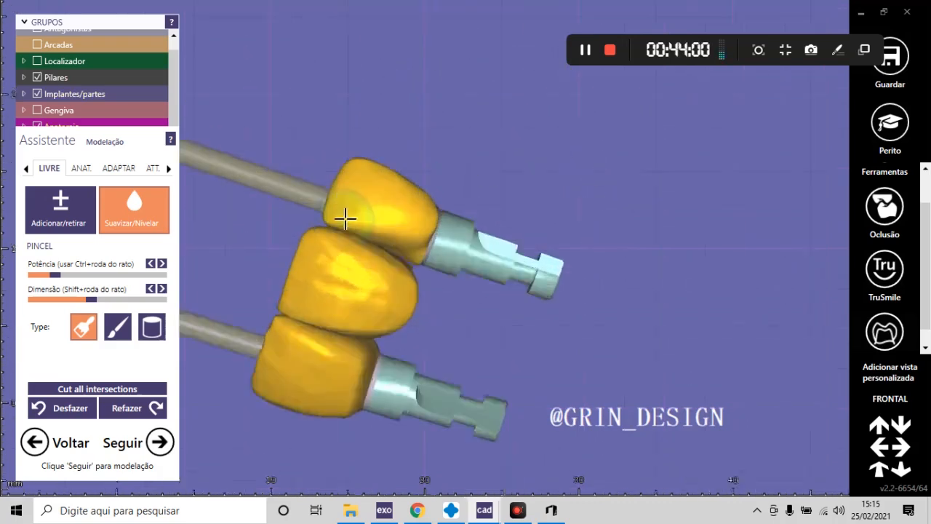
# - Smooth tooth 12's mesial incisal corner along the pontic contact with an enlarged, fine-type Suavizar/Nivelar brush
pyautogui.scroll(3, 281, 215)
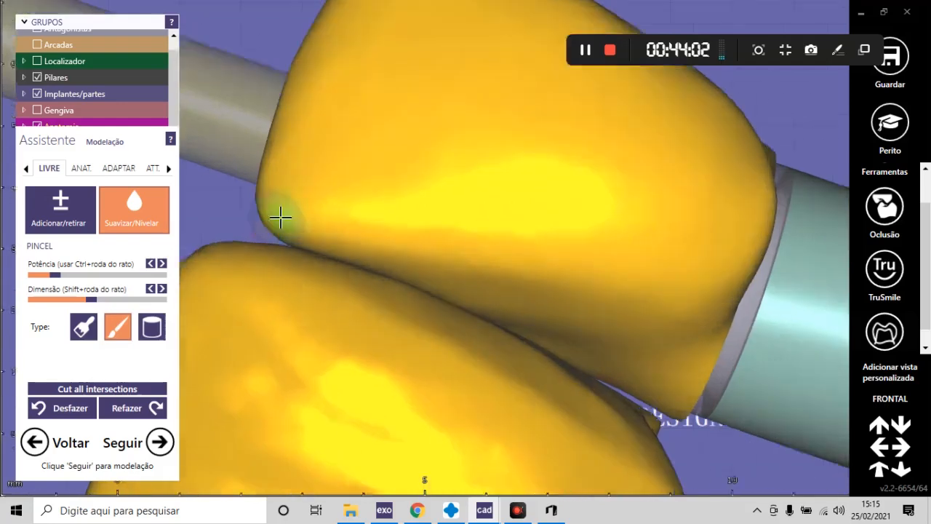
pyautogui.keyDown('shift'); pyautogui.scroll(2, 295, 245); pyautogui.keyUp('shift')
pyautogui.moveTo(297, 247)
pyautogui.mouseDown()
pyautogui.moveTo(281, 240)
pyautogui.moveTo(320, 265)
pyautogui.moveTo(332, 260)
pyautogui.mouseUp()
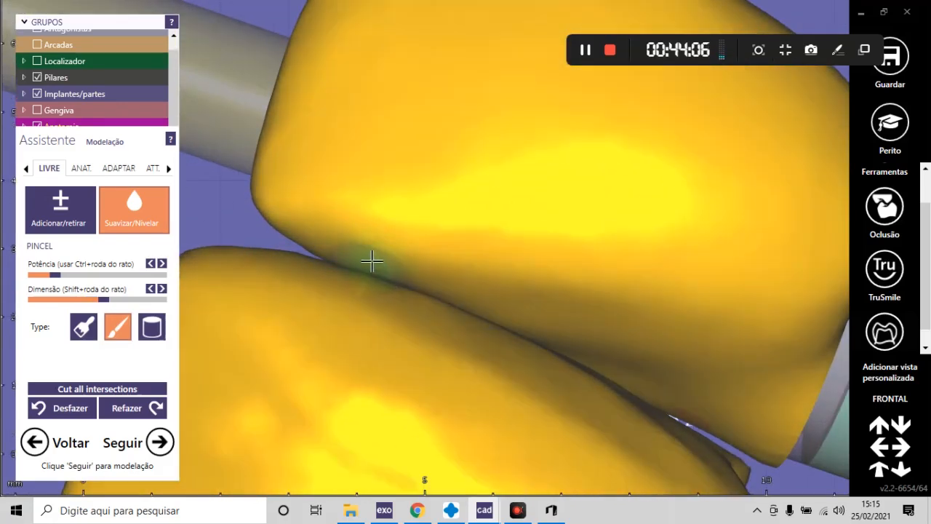
pyautogui.keyDown('shift'); pyautogui.scroll(-2, 458, 300); pyautogui.keyUp('shift')
pyautogui.scroll(-5, 443, 280)
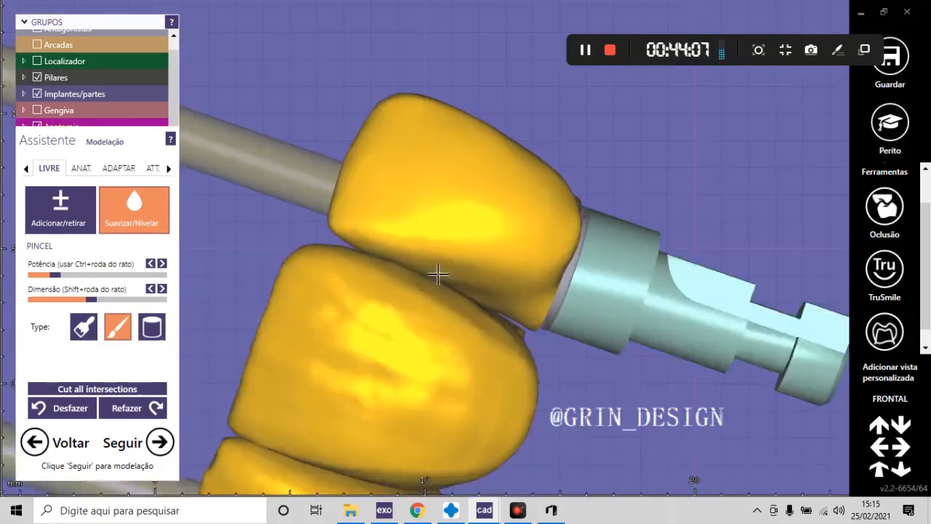
# - Even out tooth 12's mesial edge from the incisal embrasure toward the abutment with a small, fine-type Suavizar/Nivelar brush
pyautogui.moveTo(439, 272); pyautogui.dragTo(444, 256, button='right')
pyautogui.scroll(6, 364, 243)
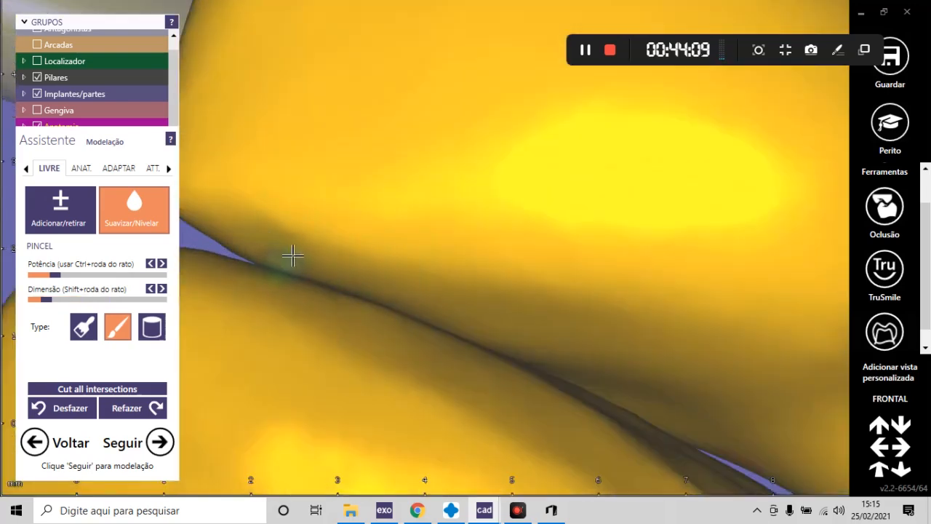
pyautogui.scroll(-5, 480, 300)
pyautogui.scroll(4, 355, 265)
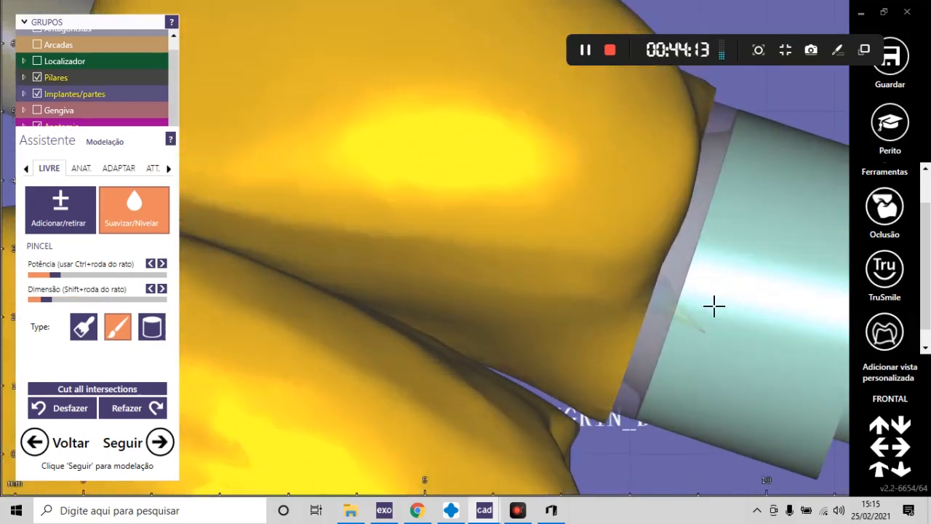
pyautogui.scroll(-5, 553, 293)
pyautogui.scroll(5, 374, 267)
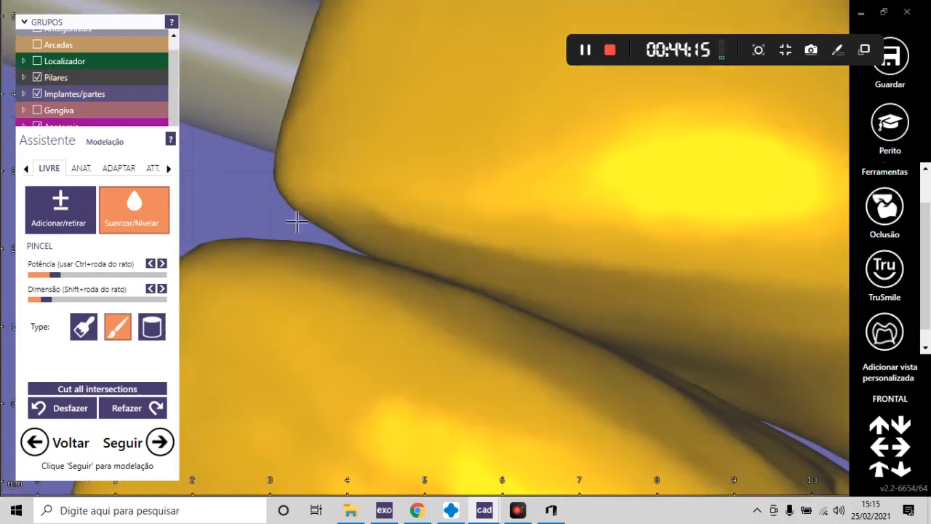
pyautogui.scroll(-7, 360, 231)
pyautogui.moveTo(411, 245); pyautogui.dragTo(426, 228, button='right')
pyautogui.scroll(3, 426, 228)
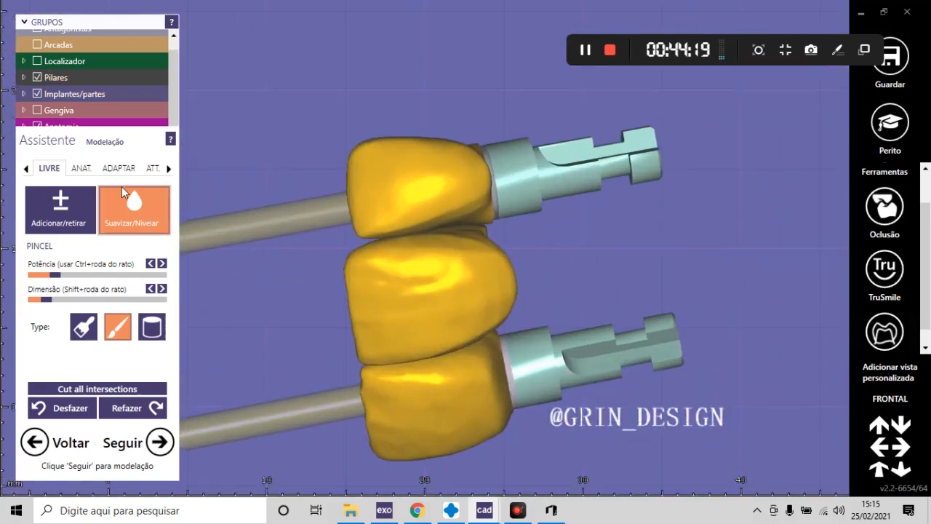
# - Adjust tooth 12's incisal corner beside the pontic with the Partes do dente anatomical zone tool
pyautogui.click(81, 168)
pyautogui.scroll(6, 410, 243)
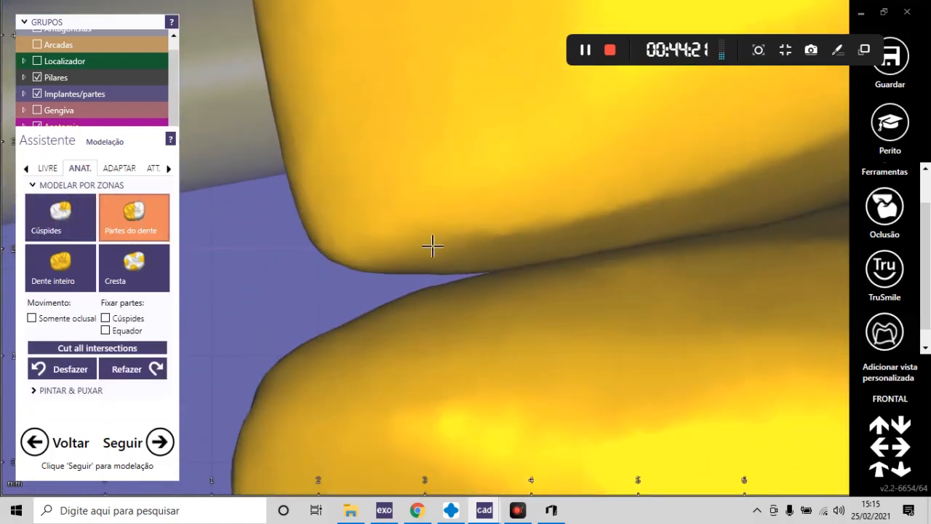
pyautogui.scroll(-6, 429, 253)
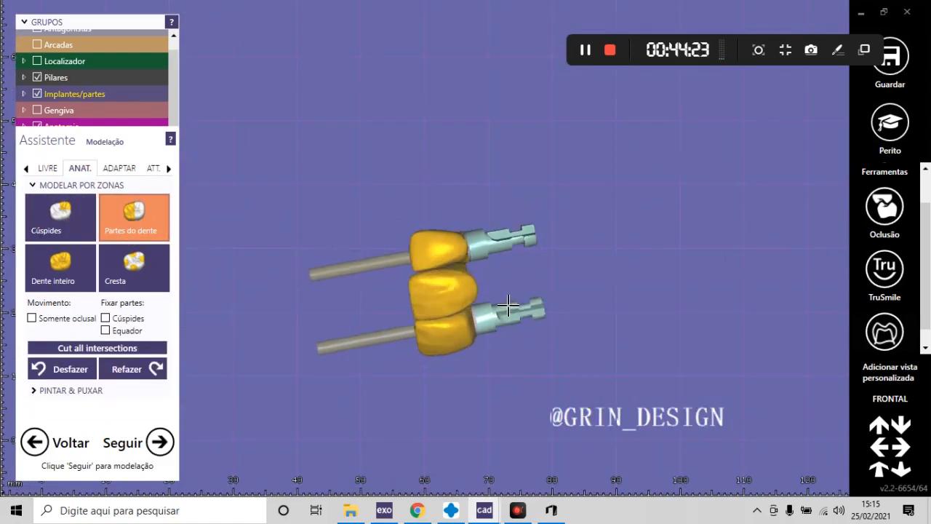
pyautogui.moveTo(508, 307); pyautogui.dragTo(523, 266, button='right')
pyautogui.scroll(6, 408, 322)
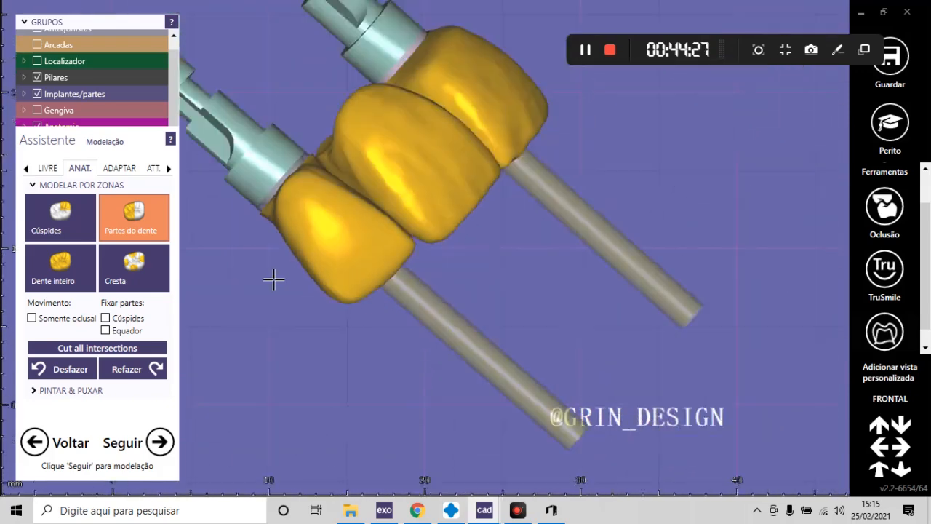
# - Contour tooth 12's distal side from the cervical rim to the incisal edge with an enlarged, fine-type Adicionar/retirar brush
pyautogui.click(50, 168)
pyautogui.click(80, 213)
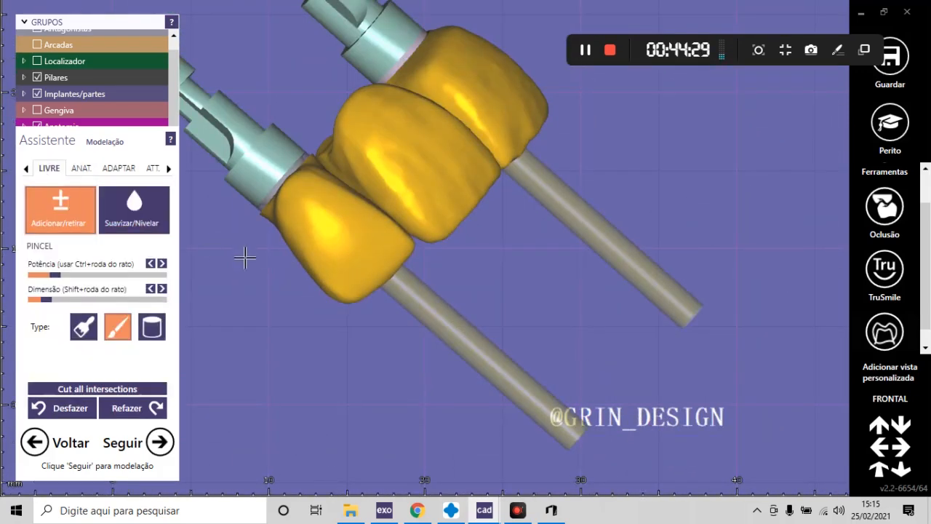
pyautogui.scroll(3, 294, 204)
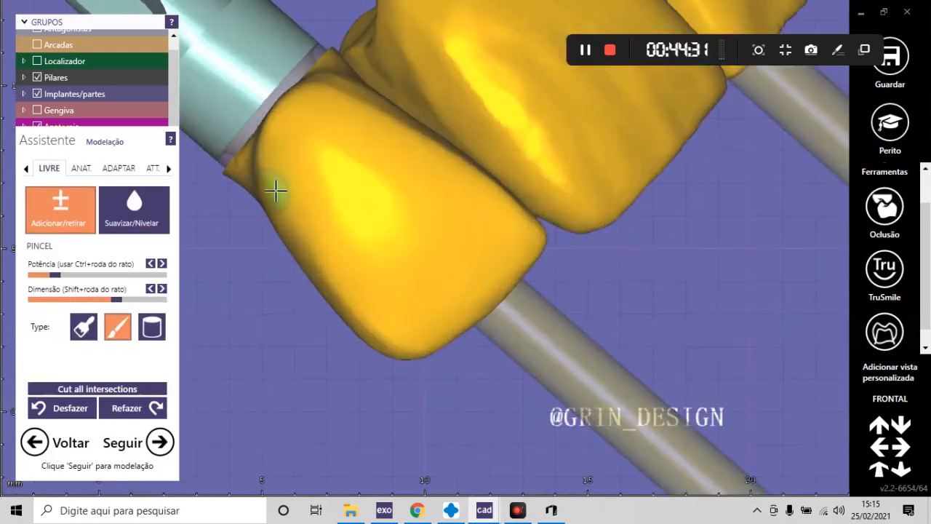
pyautogui.scroll(-6, 425, 306)
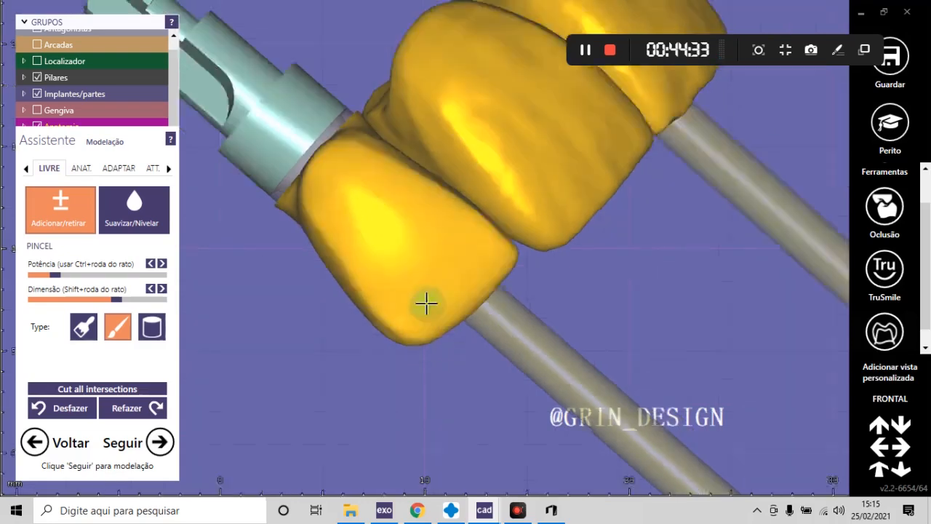
pyautogui.moveTo(429, 306); pyautogui.dragTo(452, 323, button='right')
pyautogui.scroll(2, 375, 248)
pyautogui.scroll(5, 391, 77)
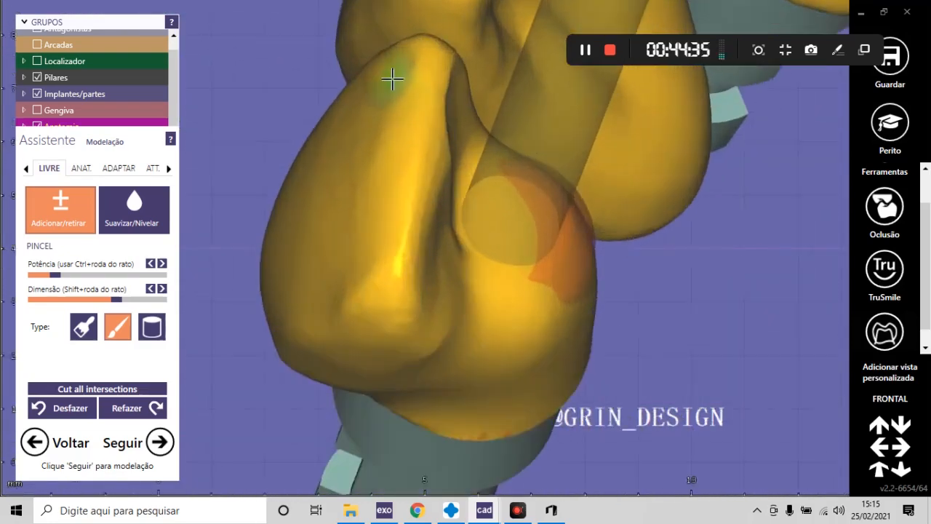
pyautogui.scroll(-10, 401, 358)
pyautogui.moveTo(274, 181); pyautogui.dragTo(431, 211, button='right')
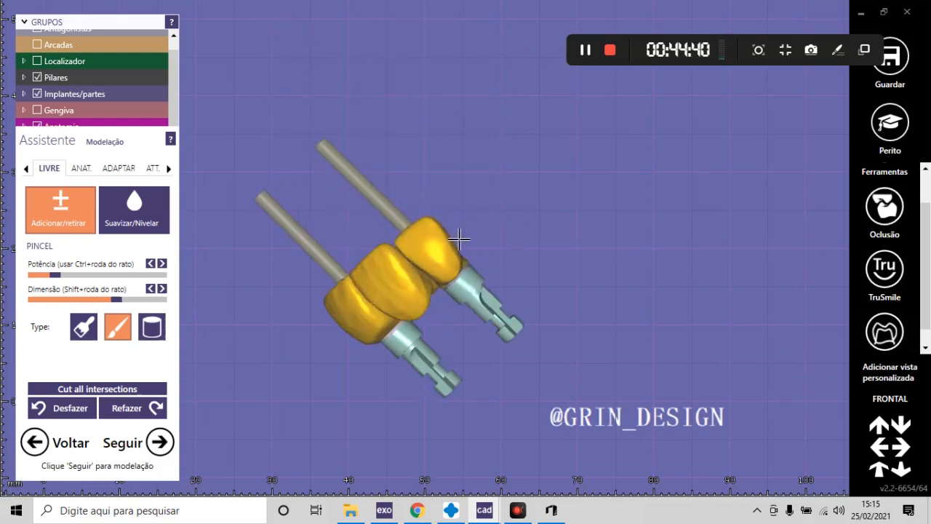
pyautogui.scroll(6, 430, 173)
pyautogui.scroll(-4, 405, 285)
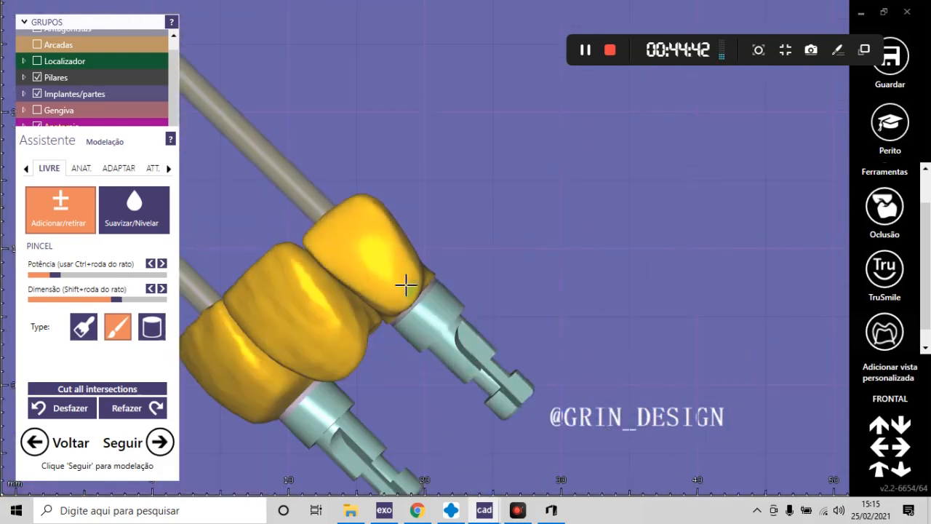
pyautogui.moveTo(479, 299); pyautogui.dragTo(493, 283, button='right')
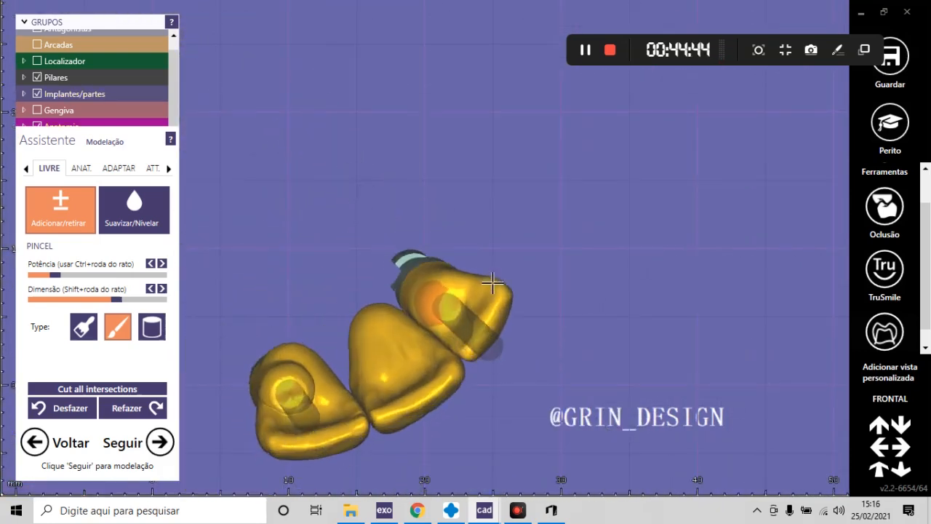
# - Build up the thin red area between tooth 12's screw channel and cervical margin with a large, wide-type Adicionar/retirar brush
pyautogui.click(138, 299)
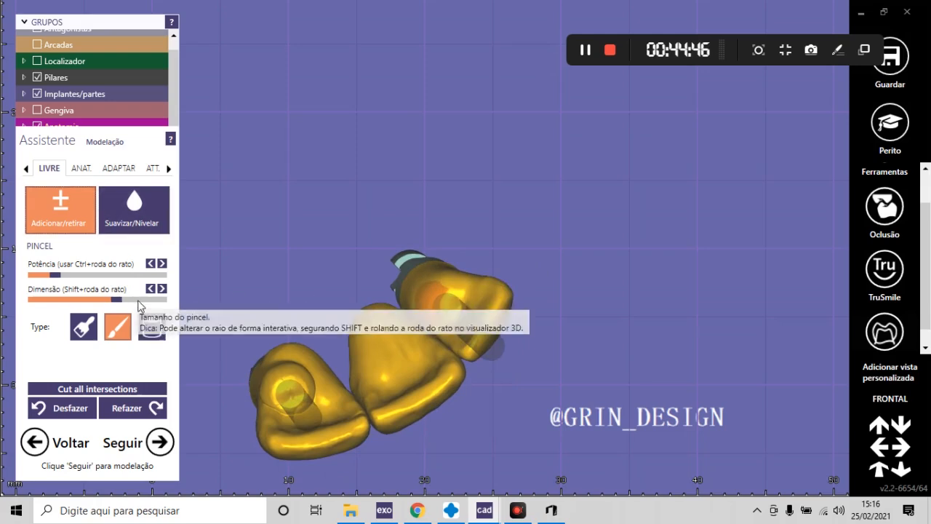
pyautogui.moveTo(414, 238); pyautogui.dragTo(453, 308, button='right')
pyautogui.click(160, 299)
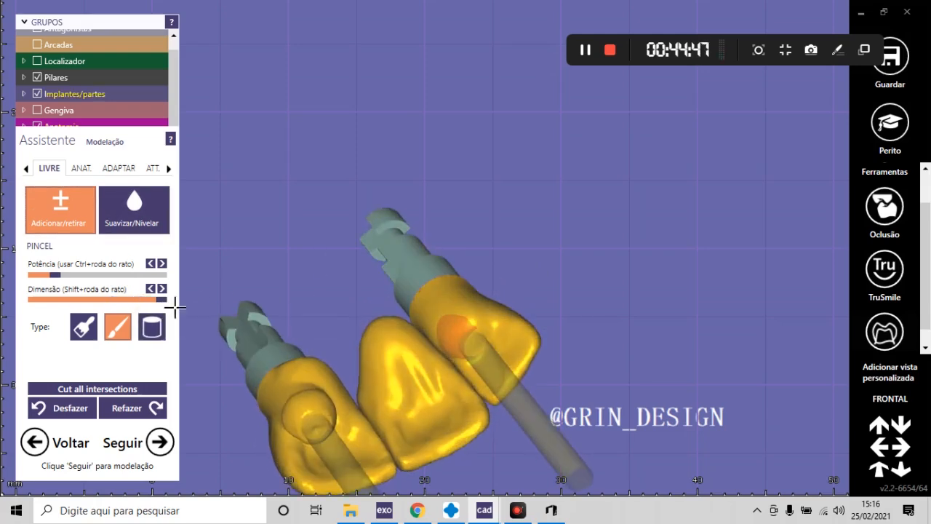
pyautogui.click(83, 328)
pyautogui.scroll(5, 526, 332)
pyautogui.keyDown('shift'); pyautogui.scroll(-4, 436, 305); pyautogui.keyUp('shift')
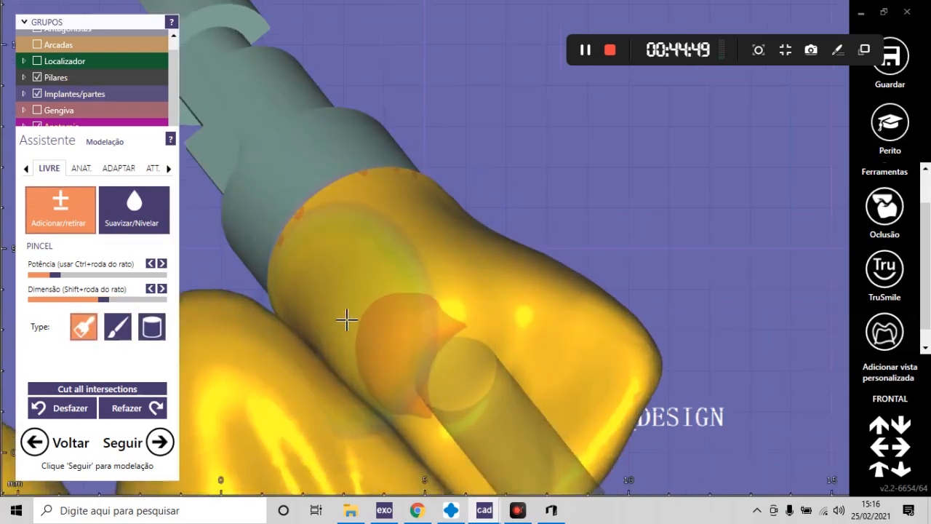
pyautogui.moveTo(316, 329)
pyautogui.mouseDown()
pyautogui.moveTo(330, 249)
pyautogui.moveTo(395, 345)
pyautogui.moveTo(395, 322)
pyautogui.moveTo(344, 230)
pyautogui.mouseUp()
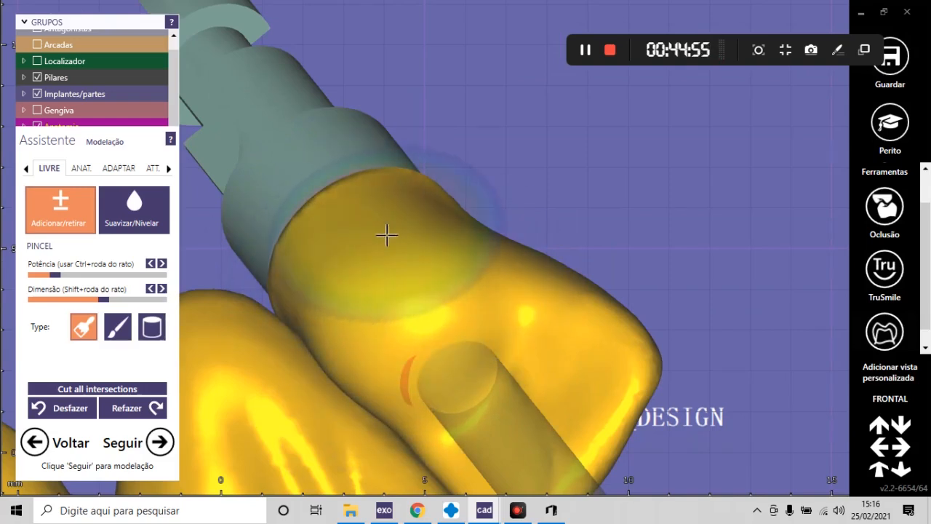
pyautogui.scroll(-5, 442, 331)
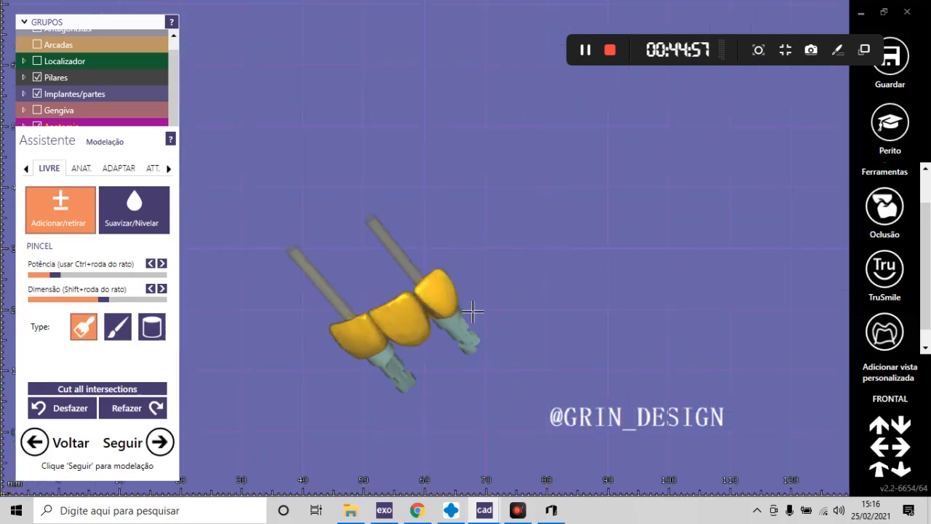
# - Smooth tooth 12's distal incisal corner and distal side with a small, wide-type Suavizar/Nivelar brush
pyautogui.moveTo(472, 311); pyautogui.dragTo(488, 298, button='right')
pyautogui.scroll(5, 347, 257)
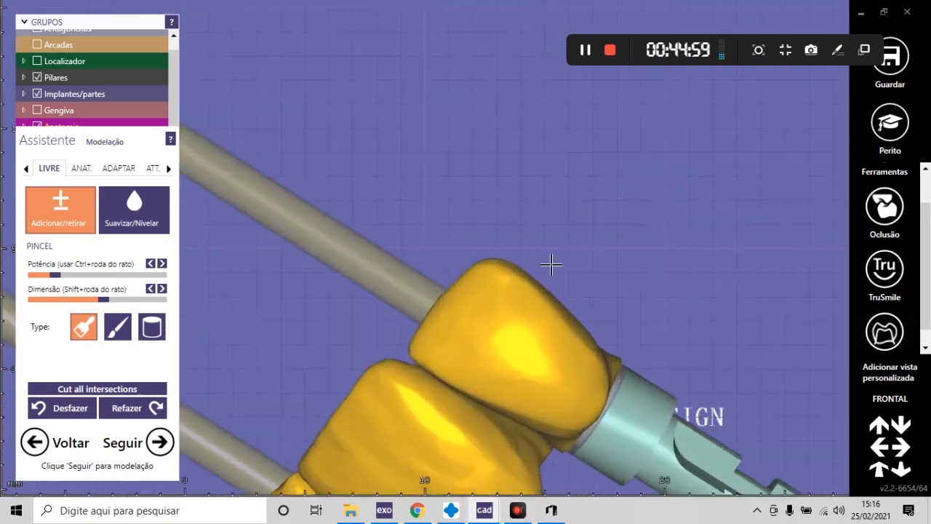
pyautogui.click(134, 210)
pyautogui.scroll(3, 476, 284)
pyautogui.keyDown('shift'); pyautogui.scroll(-3, 487, 274); pyautogui.keyUp('shift')
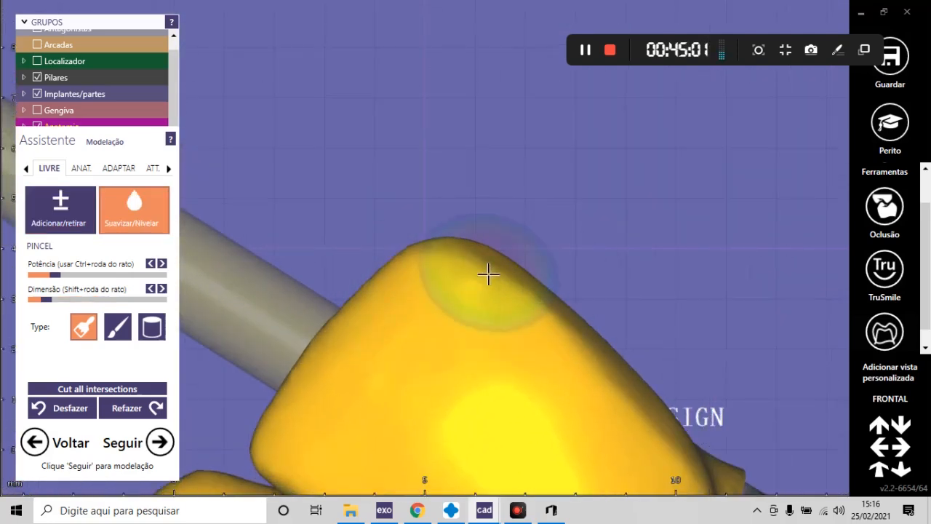
pyautogui.scroll(-6, 476, 241)
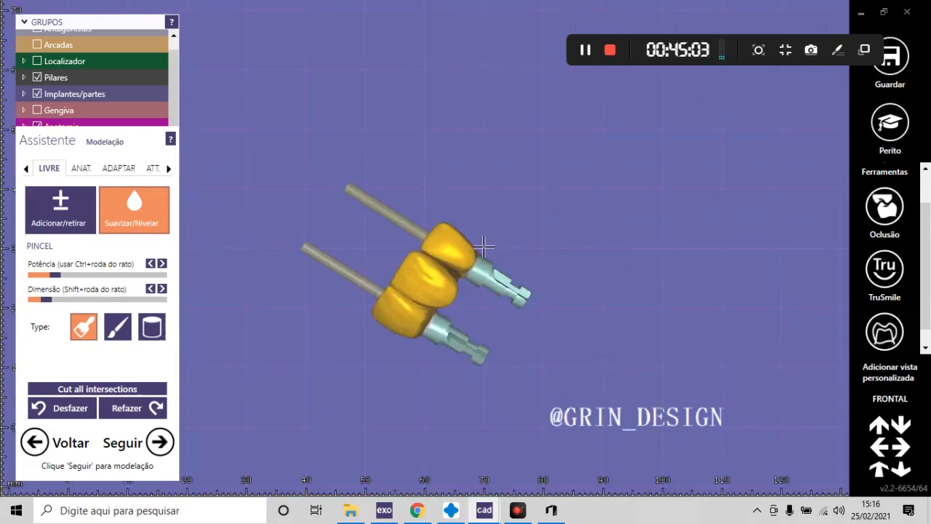
pyautogui.moveTo(482, 247); pyautogui.dragTo(487, 218, button='right')
pyautogui.scroll(5, 434, 197)
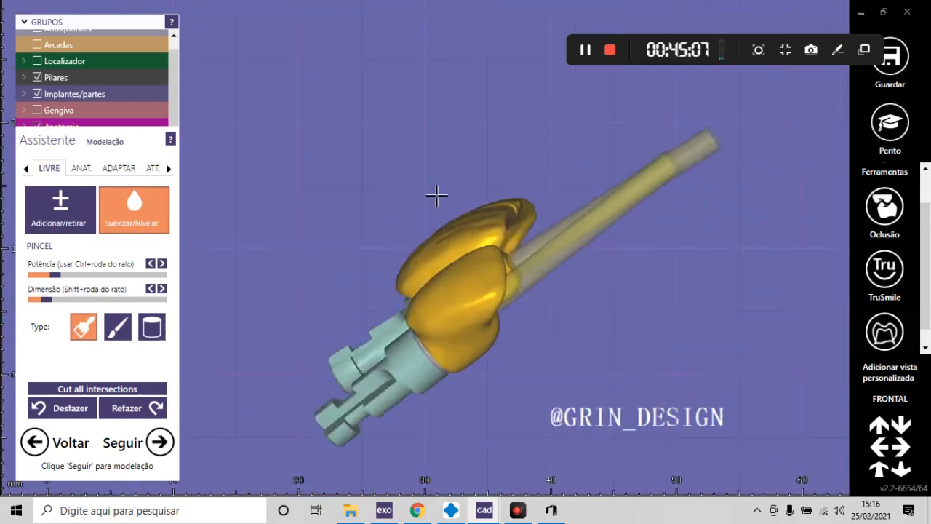
pyautogui.scroll(3, 411, 272)
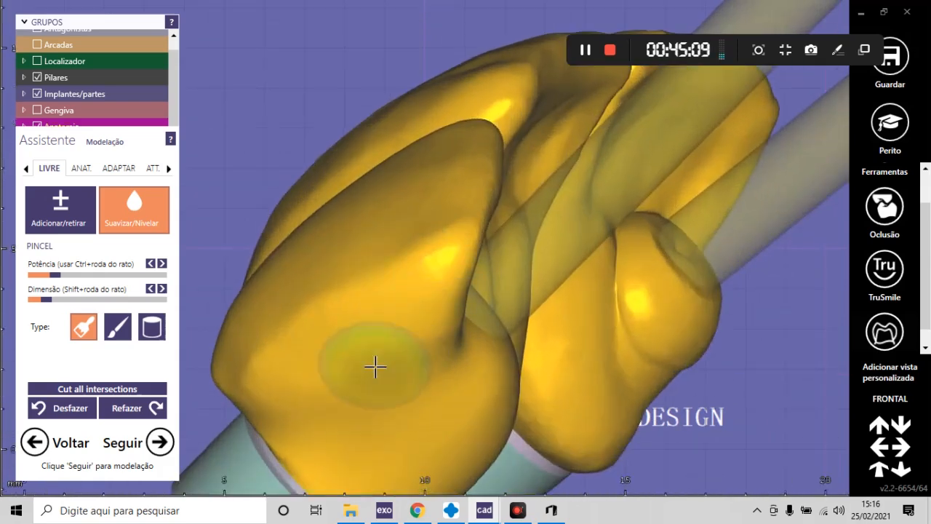
pyautogui.scroll(-5, 219, 170)
# - Carve vertical developmental grooves into tooth 12's facial surface with a small, fine-type Adicionar/retirar brush
pyautogui.moveTo(218, 170); pyautogui.dragTo(324, 228, button='right')
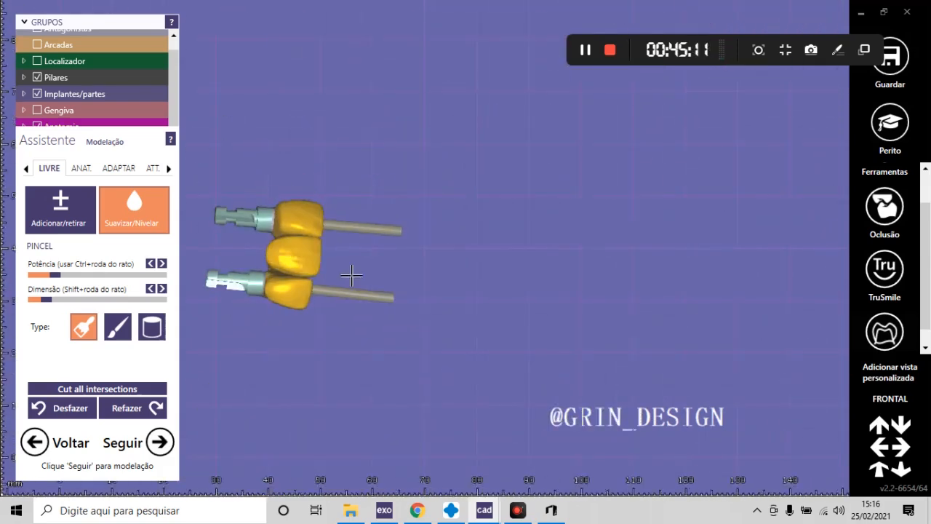
pyautogui.moveTo(484, 201); pyautogui.dragTo(398, 325, button='right')
pyautogui.scroll(10, 376, 281)
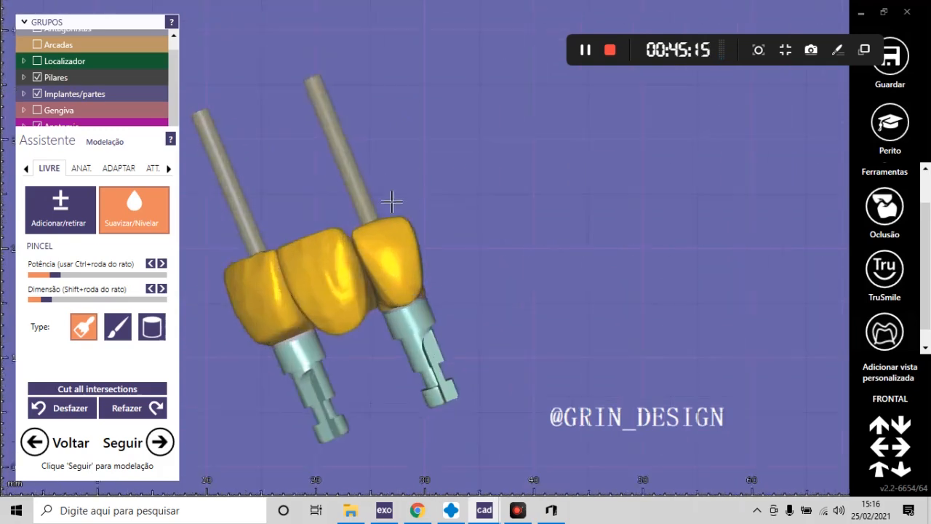
pyautogui.click(52, 190)
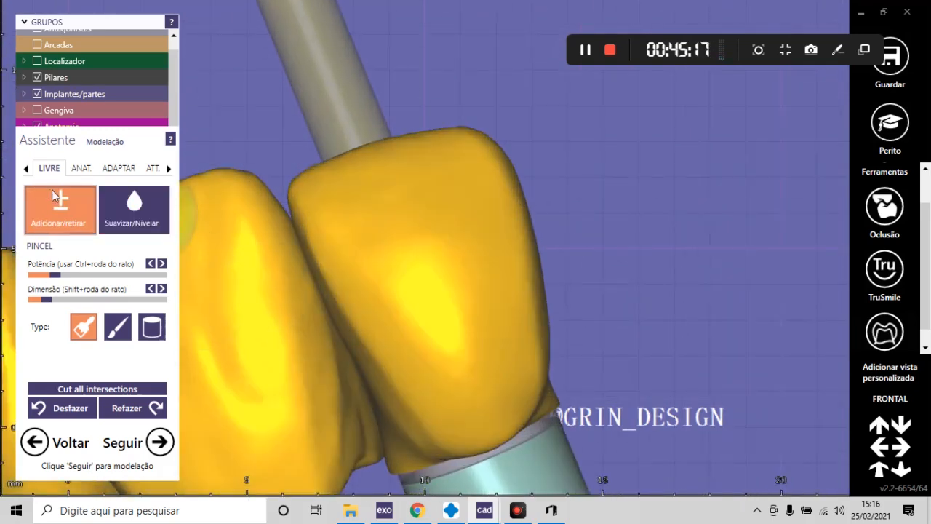
pyautogui.scroll(5, 354, 197)
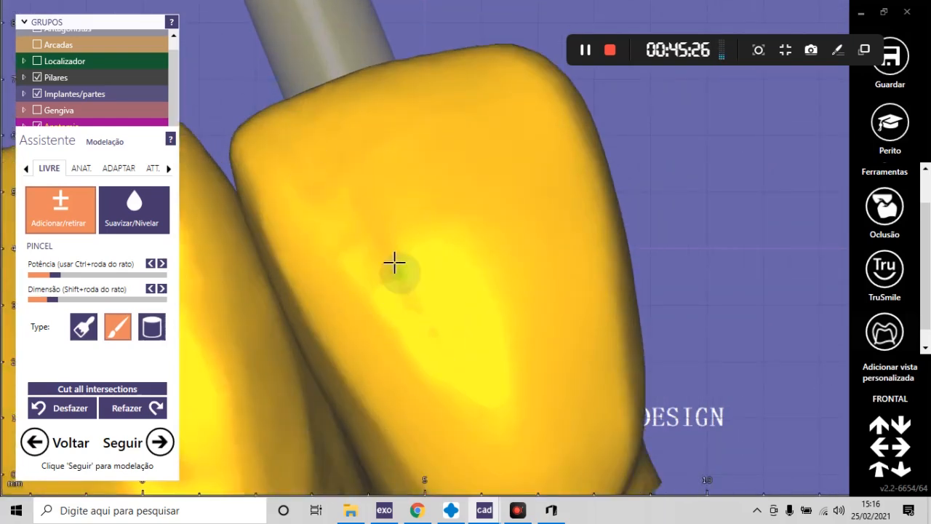
pyautogui.scroll(-3, 347, 163)
pyautogui.scroll(1, 376, 116)
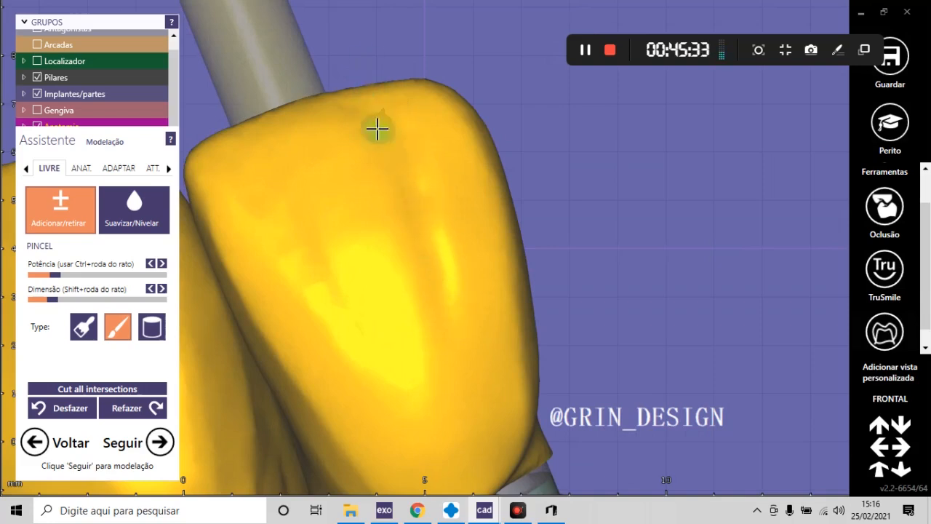
# - Extend tooth 12's facial grooves and add fine surface texture to its cervical third with the fine-type brush
pyautogui.scroll(-2, 339, 216)
pyautogui.scroll(2, 347, 155)
pyautogui.scroll(-2, 341, 189)
pyautogui.scroll(1, 347, 112)
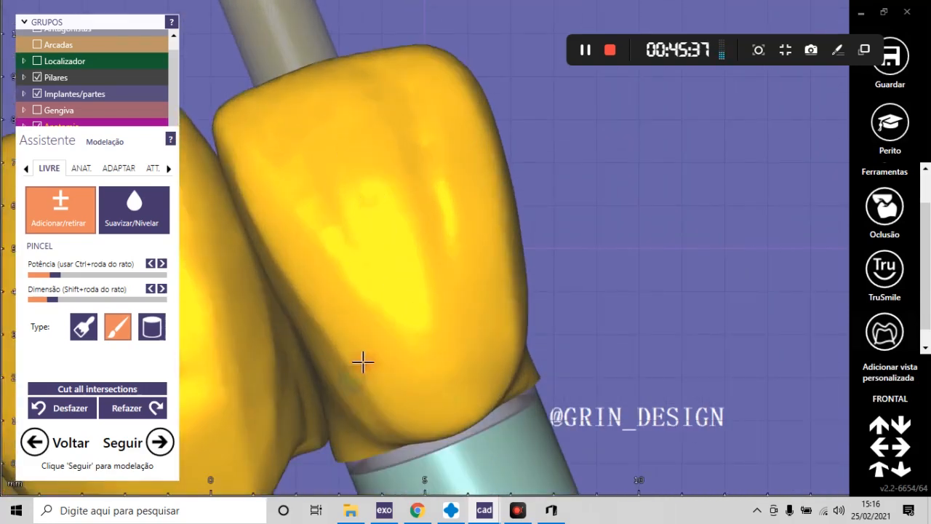
pyautogui.click(427, 371)
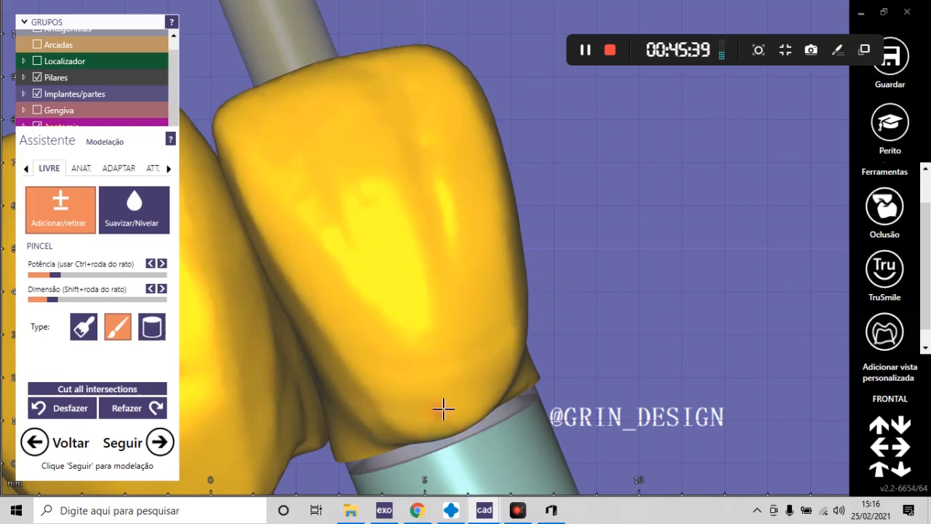
# - Show the jaw scans and refine tooth 12's facial contour from the frontal view with a larger, wide-type Adicionar/retirar brush
pyautogui.scroll(-5, 438, 277)
pyautogui.moveTo(438, 276)
pyautogui.mouseDown(button='right')
pyautogui.moveTo(476, 317)
pyautogui.moveTo(461, 322)
pyautogui.moveTo(424, 283)
pyautogui.moveTo(445, 273)
pyautogui.moveTo(437, 273)
pyautogui.mouseUp(button='right')
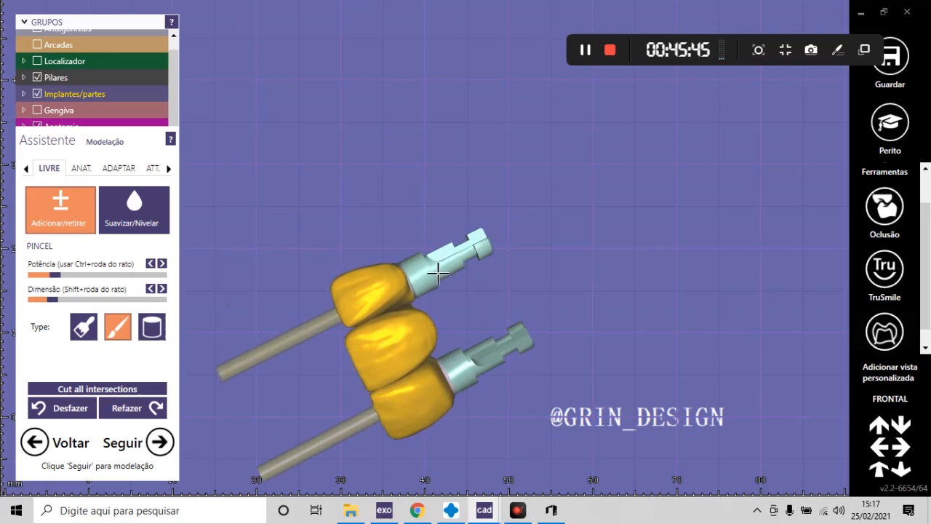
pyautogui.moveTo(438, 273); pyautogui.dragTo(451, 239, button='right')
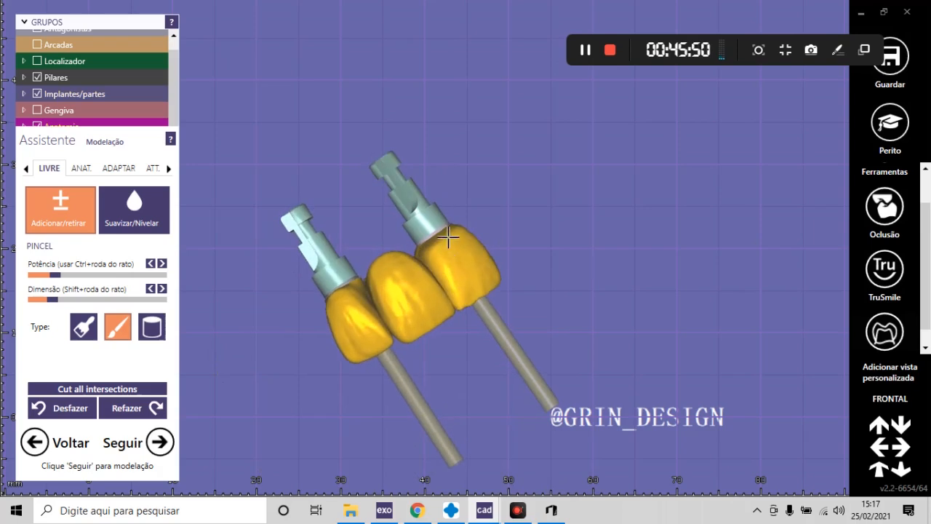
pyautogui.click(896, 408)
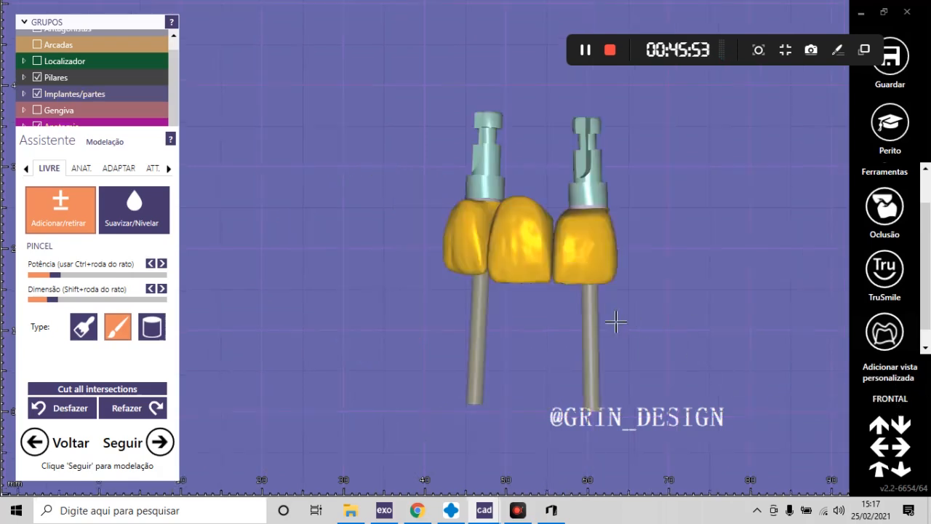
pyautogui.press('j')
pyautogui.scroll(8, 488, 228)
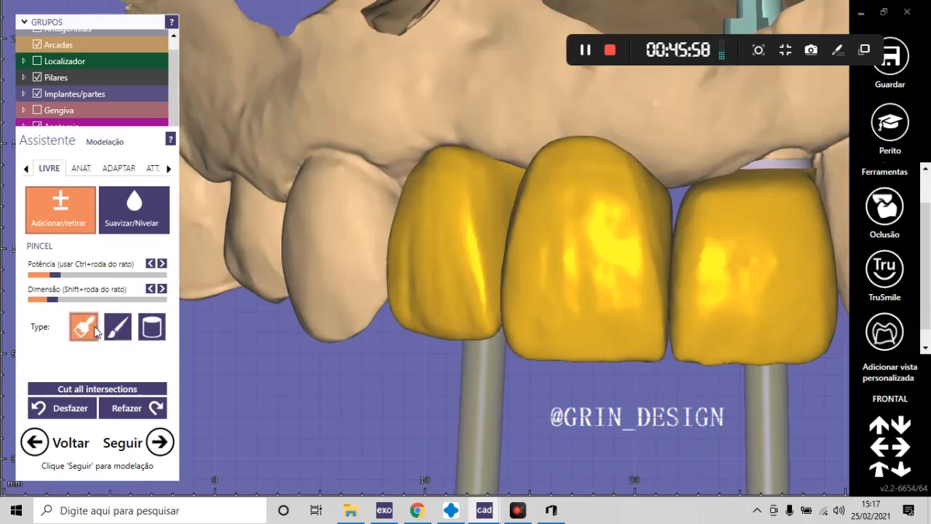
pyautogui.scroll(4, 397, 213)
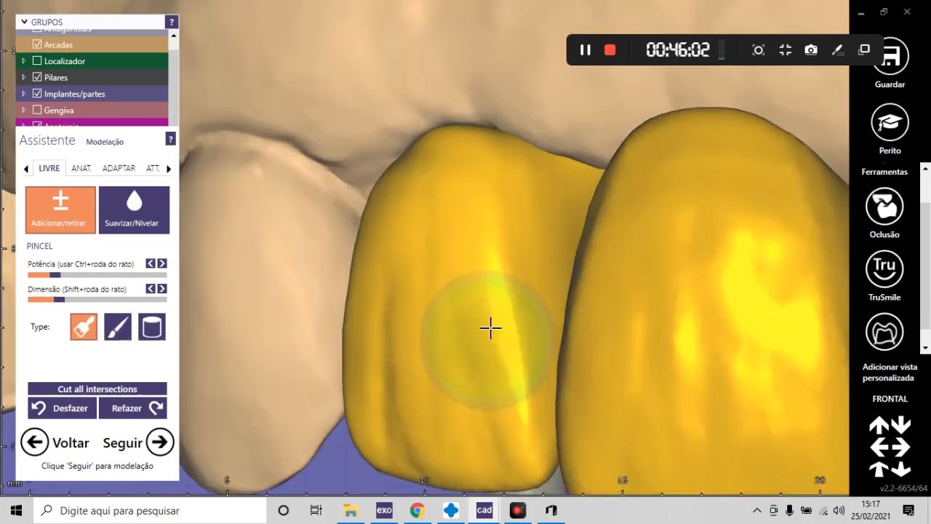
pyautogui.scroll(-5, 478, 316)
# - Adjust tooth 12's distal side beside the canine with the Partes do dente anatomical zone tool
pyautogui.moveTo(484, 309); pyautogui.dragTo(482, 300, button='right')
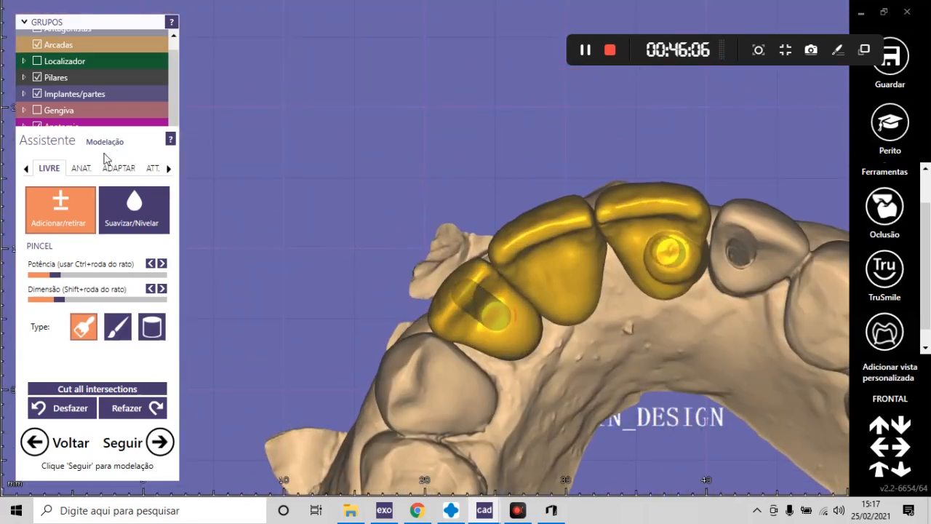
pyautogui.click(80, 168)
pyautogui.scroll(5, 440, 324)
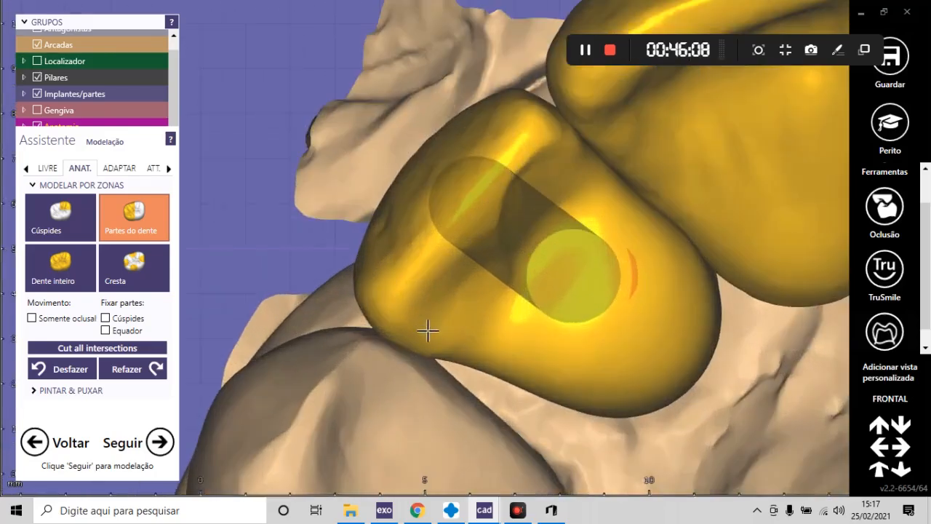
pyautogui.moveTo(427, 331); pyautogui.dragTo(435, 334)
# - Reshape tooth 12's facial cervical area along the gum with a large, wide-type Adicionar/retirar brush
pyautogui.scroll(-8, 436, 328)
pyautogui.moveTo(499, 225); pyautogui.dragTo(485, 298, button='right')
pyautogui.scroll(5, 459, 328)
pyautogui.scroll(2, 459, 329)
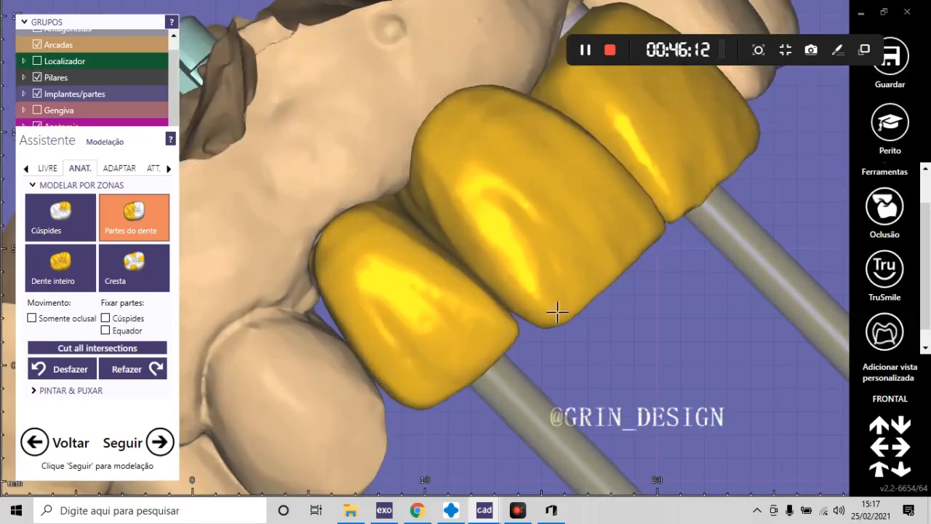
pyautogui.click(48, 168)
pyautogui.click(92, 223)
pyautogui.keyDown('shift'); pyautogui.scroll(5, 336, 235); pyautogui.keyUp('shift')
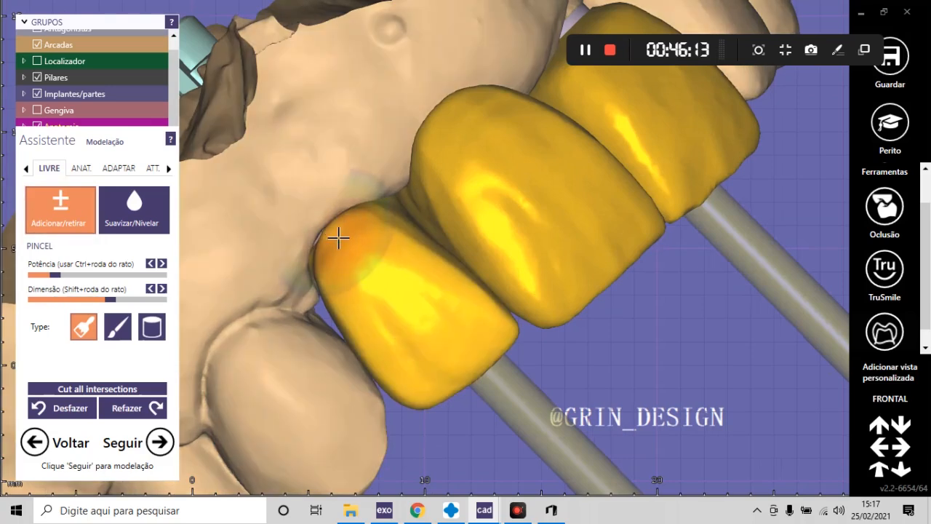
pyautogui.scroll(-3, 435, 297)
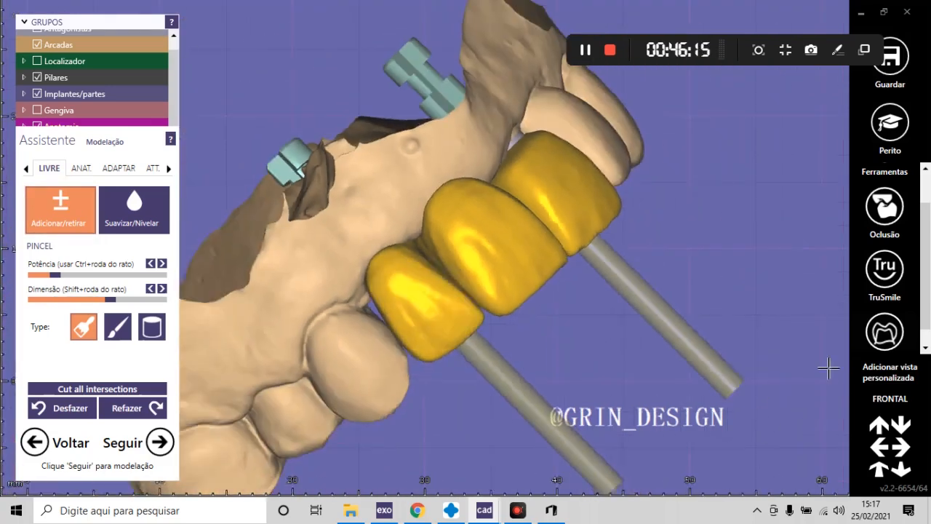
pyautogui.click(889, 399)
pyautogui.scroll(5, 483, 230)
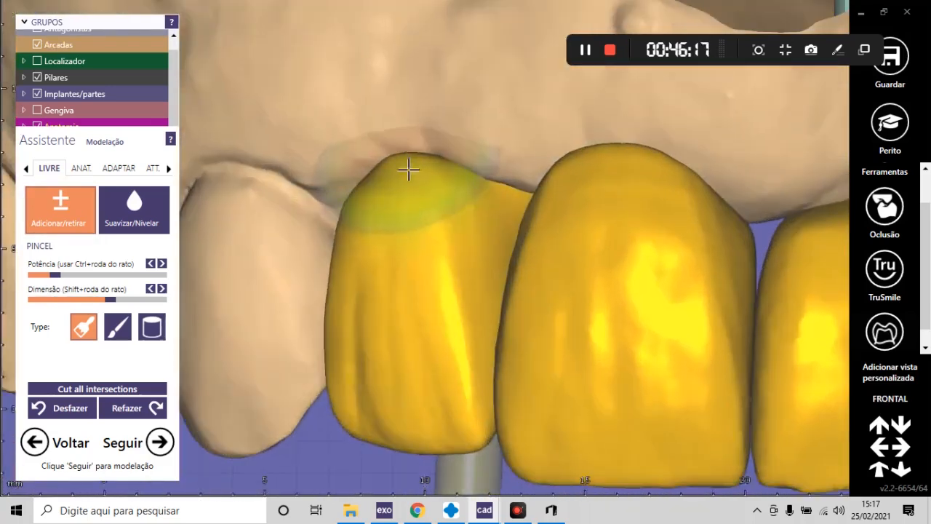
# - Refine tooth 12's cervical contour against the gum with the wide-type Adicionar/retirar brush at minimum size
pyautogui.scroll(-4, 343, 230)
pyautogui.scroll(-5, 343, 230)
pyautogui.moveTo(330, 231); pyautogui.dragTo(413, 119, button='right')
pyautogui.scroll(5, 413, 119)
pyautogui.scroll(5, 445, 225)
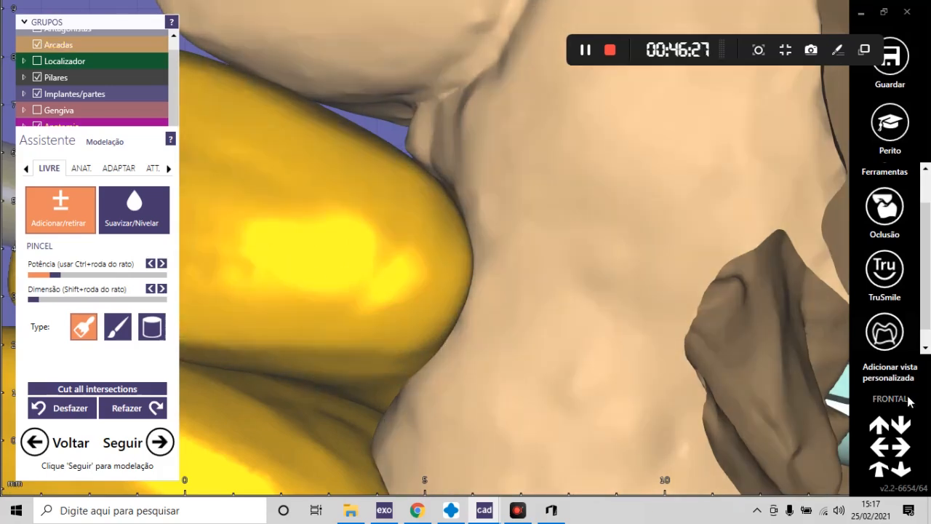
pyautogui.click(901, 404)
pyautogui.scroll(5, 471, 204)
pyautogui.scroll(-5, 446, 220)
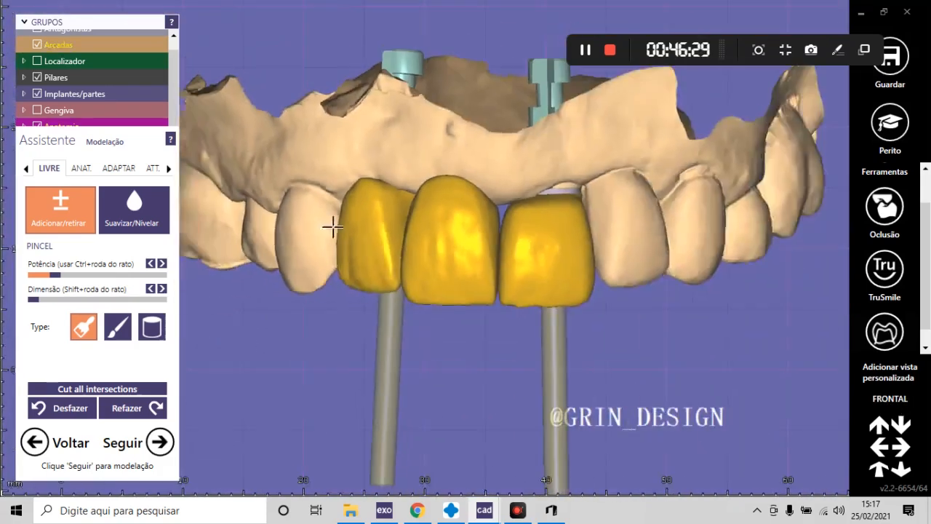
# - Smooth tooth 12's facial cervical area with an enlarged, fine-type Suavizar/Nivelar brush
pyautogui.click(156, 208)
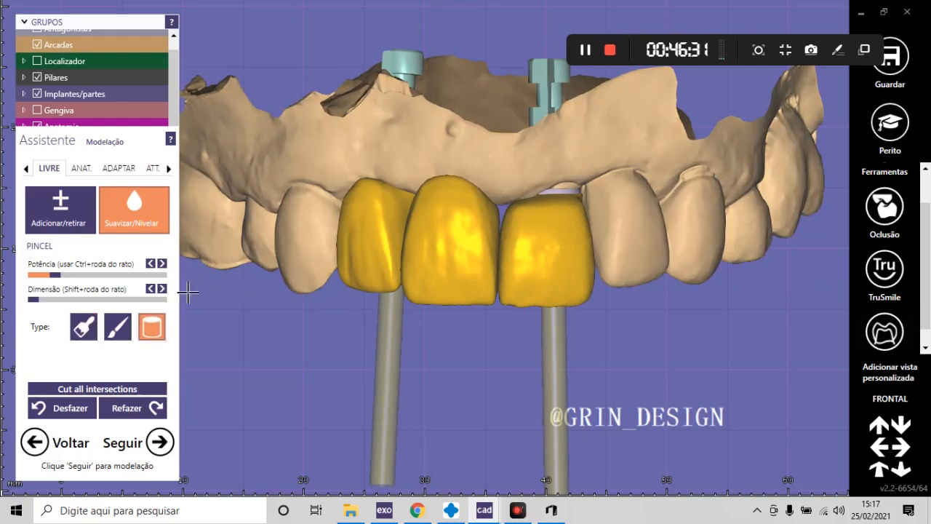
pyautogui.scroll(8, 395, 183)
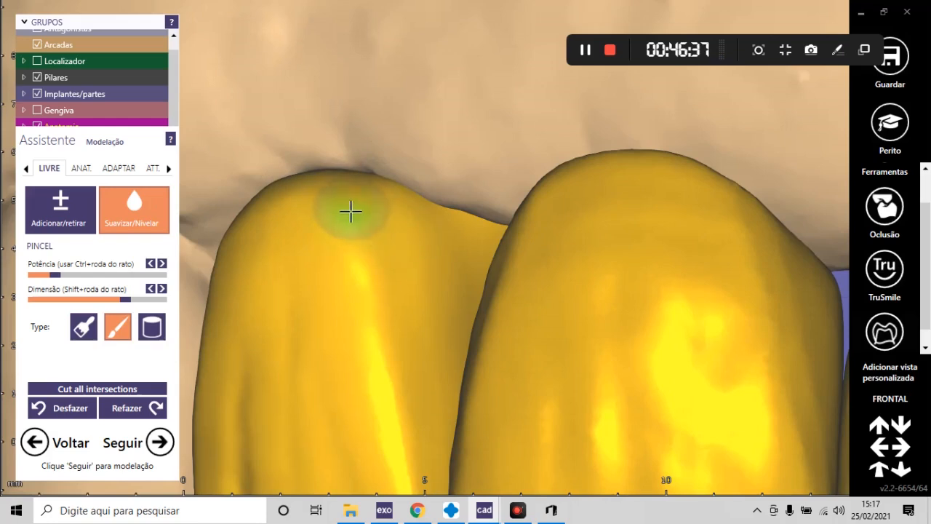
pyautogui.scroll(-8, 245, 197)
pyautogui.scroll(-6, 338, 264)
pyautogui.moveTo(342, 266); pyautogui.dragTo(383, 339, button='right')
pyautogui.scroll(8, 404, 347)
pyautogui.scroll(3, 466, 276)
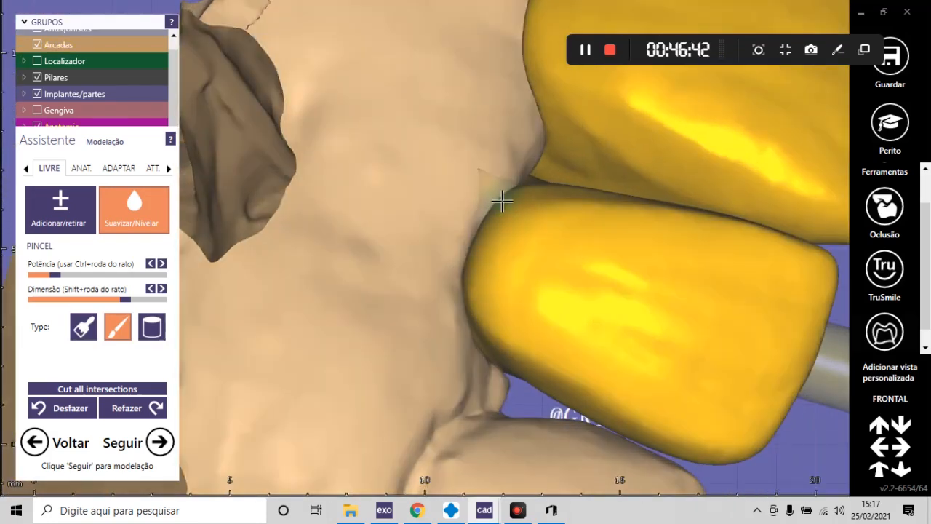
# - Define tooth 12's mesial ridge and its contact with the pontic using an enlarged, fine-type Adicionar/retirar brush
pyautogui.click(905, 404)
pyautogui.scroll(10, 470, 285)
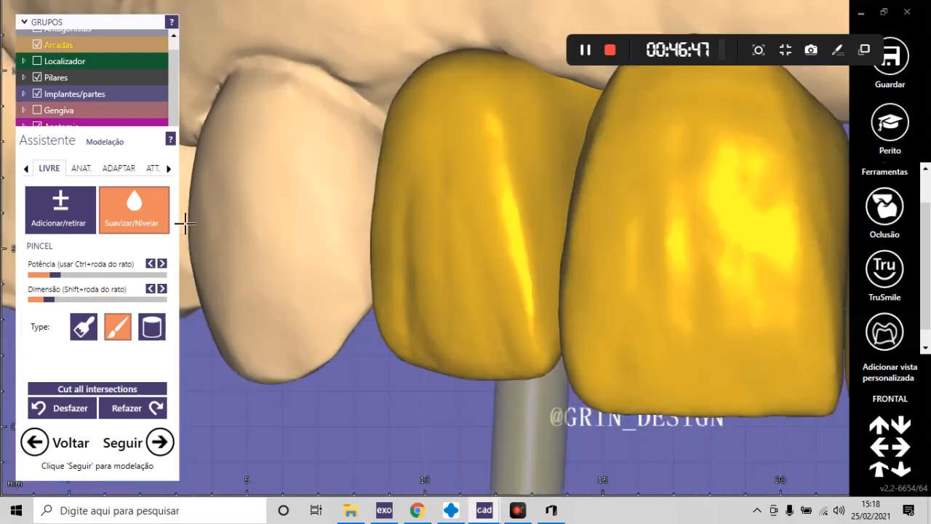
pyautogui.click(60, 210)
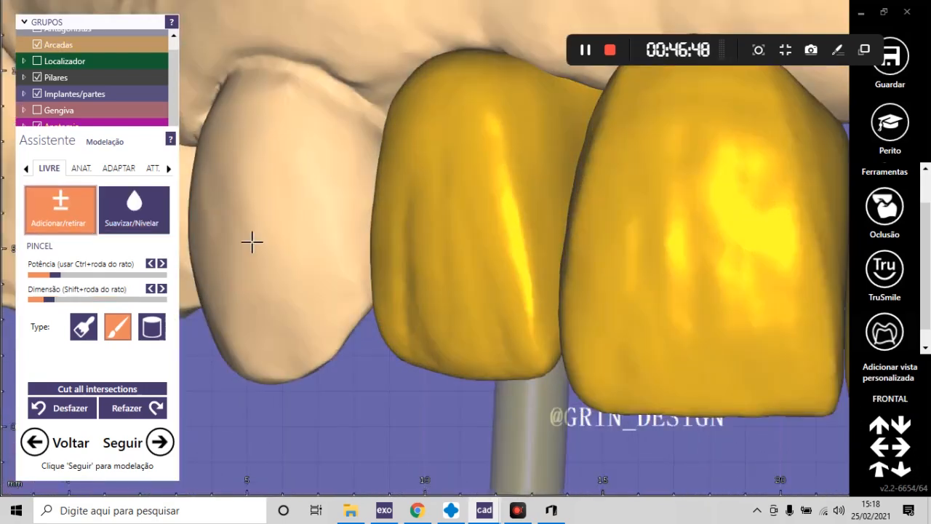
pyautogui.keyDown('shift'); pyautogui.scroll(3, 501, 163); pyautogui.keyUp('shift')
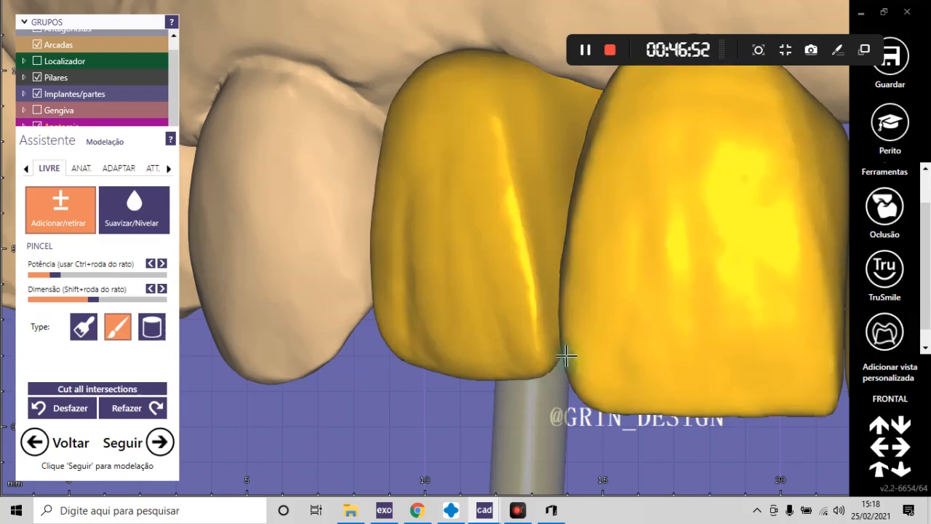
pyautogui.scroll(-6, 569, 311)
pyautogui.moveTo(569, 310); pyautogui.dragTo(569, 305, button='right')
pyautogui.scroll(12, 559, 241)
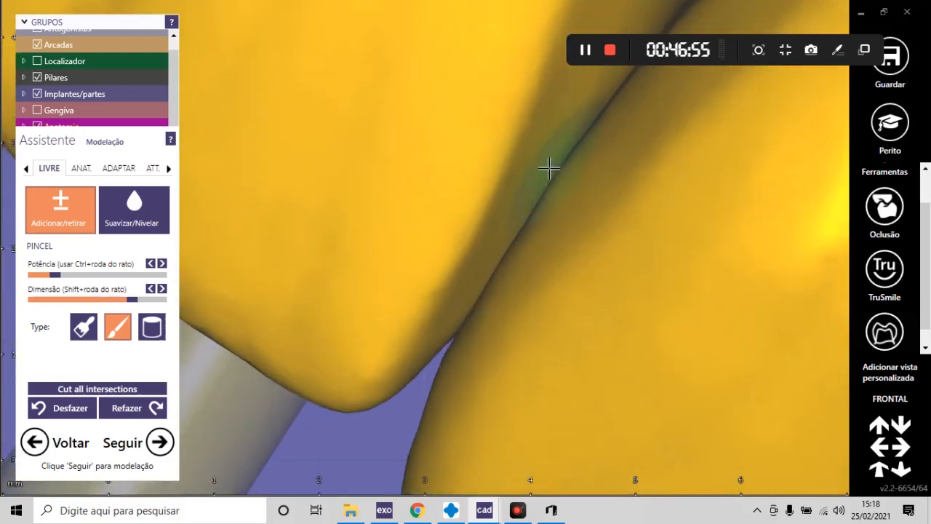
# - Refine tooth 12's distal incisal edge beside the canine with the fine-type Adicionar/retirar brush
pyautogui.scroll(-11, 424, 325)
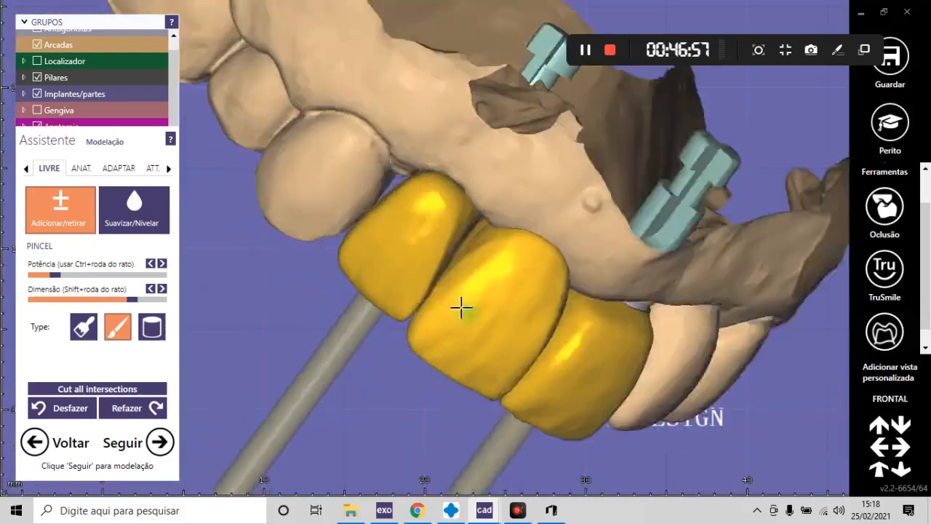
pyautogui.scroll(6, 458, 305)
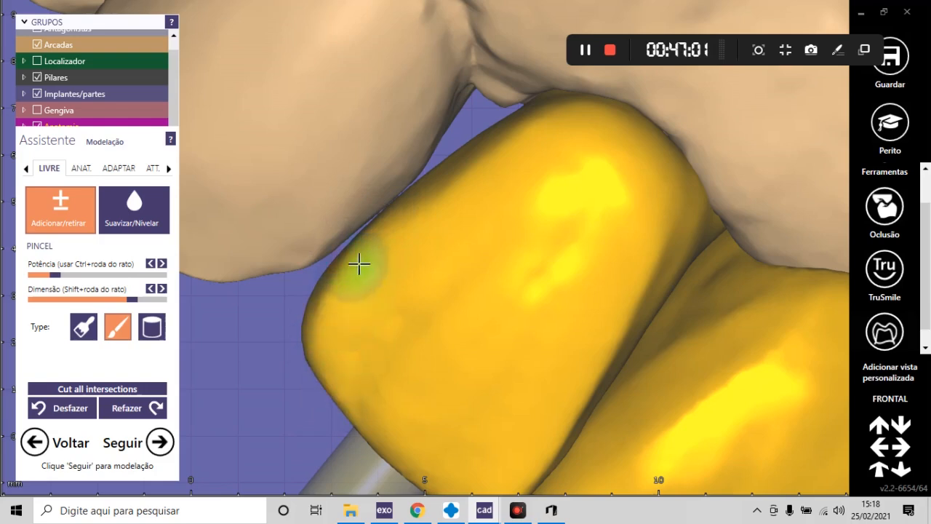
pyautogui.scroll(-5, 476, 177)
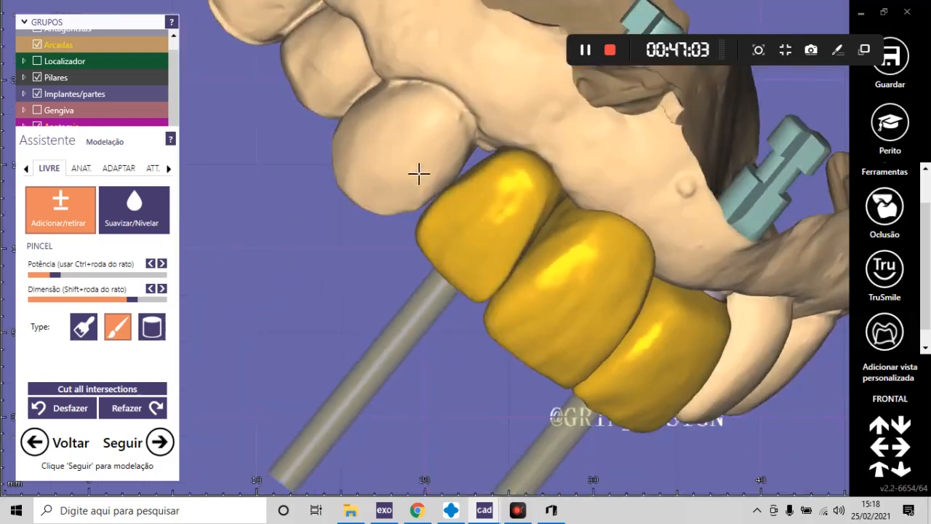
# - Hide the jaw scans and contour tooth 12's distal side with a stronger, wide-type Adicionar/retirar brush at minimum size
pyautogui.hotkey('ctrl', 'j')
pyautogui.scroll(-2, 473, 235)
pyautogui.scroll(8, 512, 272)
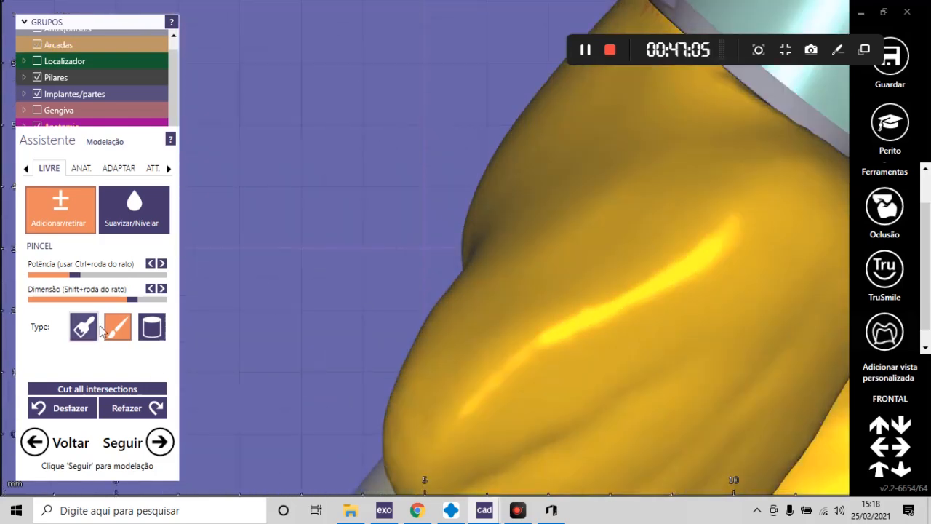
pyautogui.click(89, 331)
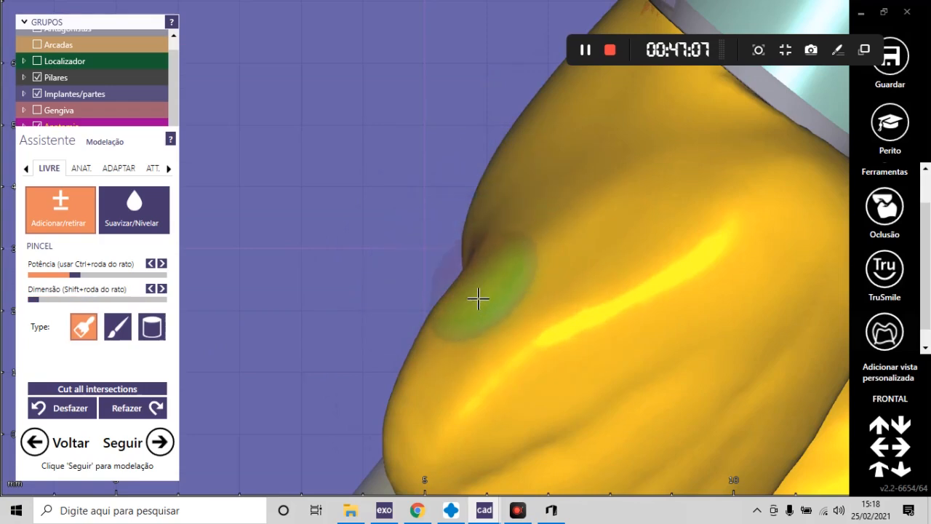
pyautogui.moveTo(478, 298)
pyautogui.mouseDown()
pyautogui.moveTo(364, 436)
pyautogui.moveTo(478, 336)
pyautogui.mouseUp()
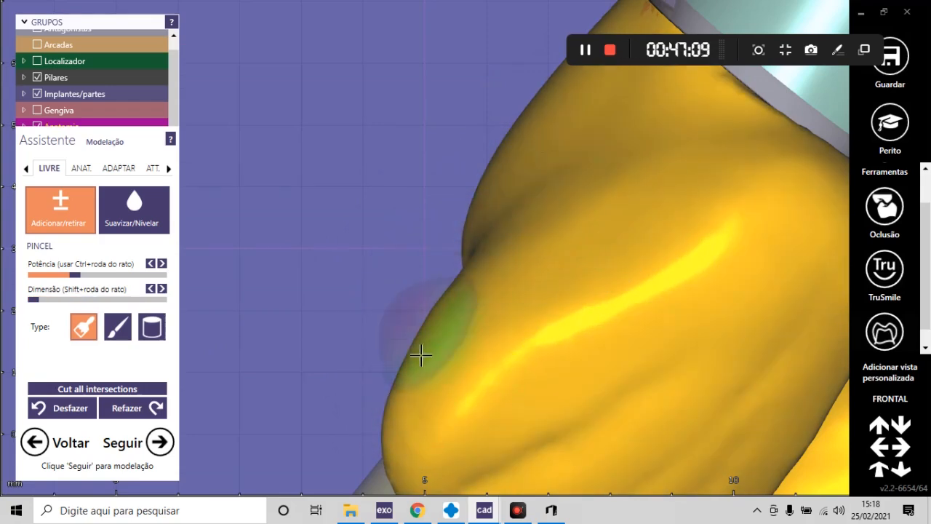
pyautogui.click(893, 405)
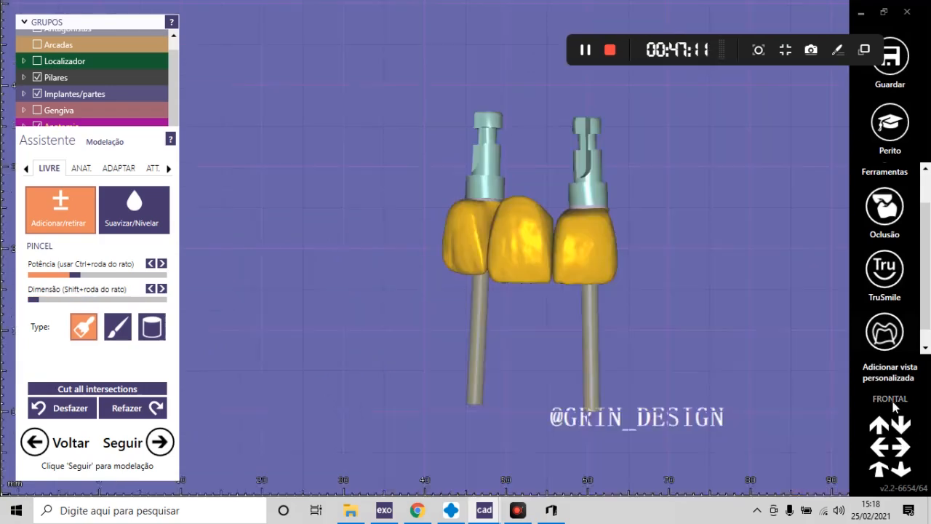
pyautogui.scroll(4, 480, 223)
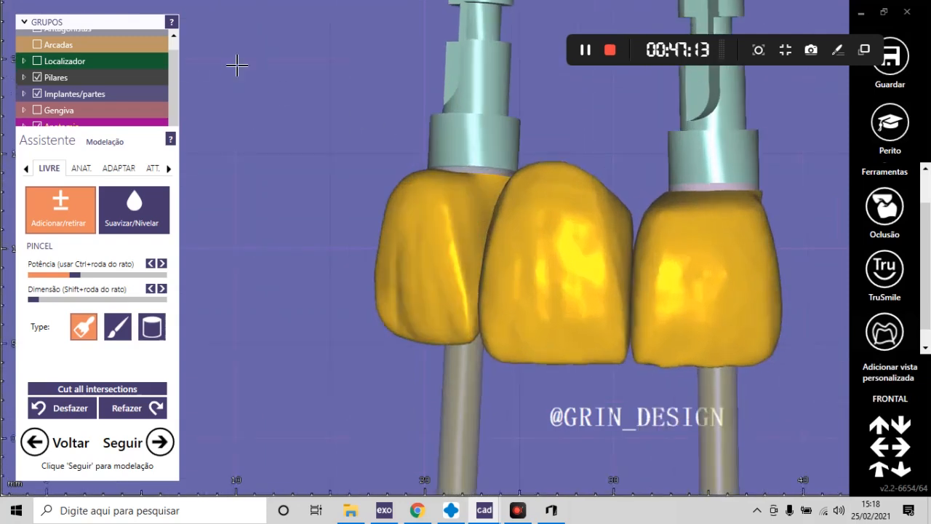
# - Show the jaw scans and build up tooth 12's palatal surface beside the screw channel using an enlarged, wide-type Adicionar/retirar brush
pyautogui.scroll(-5, 395, 245)
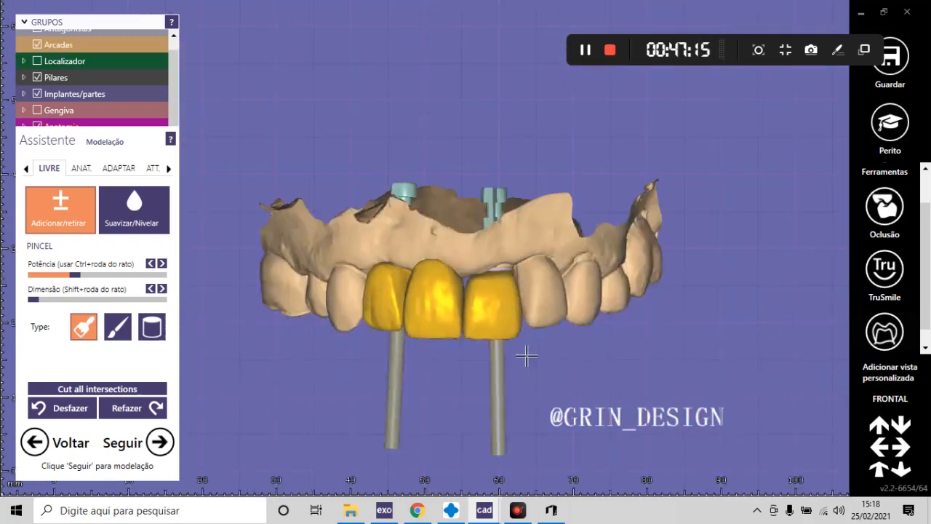
pyautogui.moveTo(527, 356); pyautogui.dragTo(528, 395, button='right')
pyautogui.scroll(5, 520, 377)
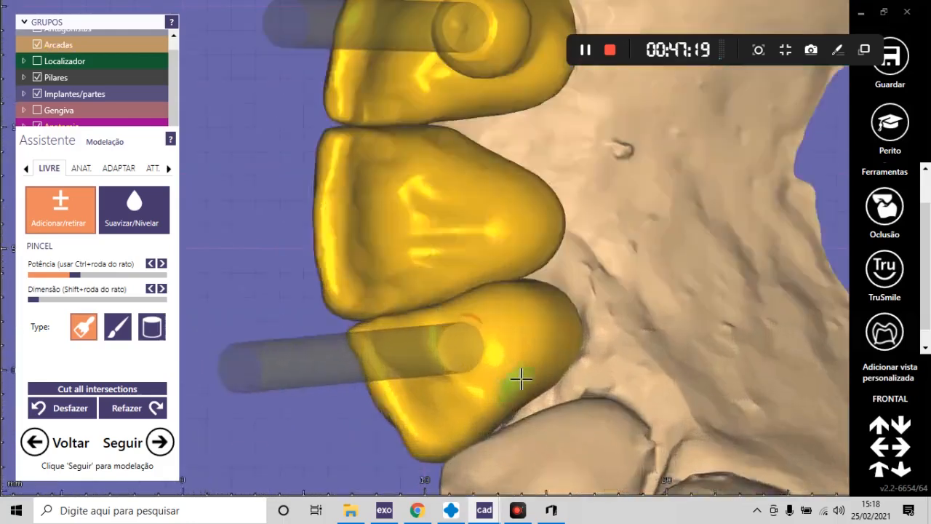
pyautogui.scroll(5, 436, 330)
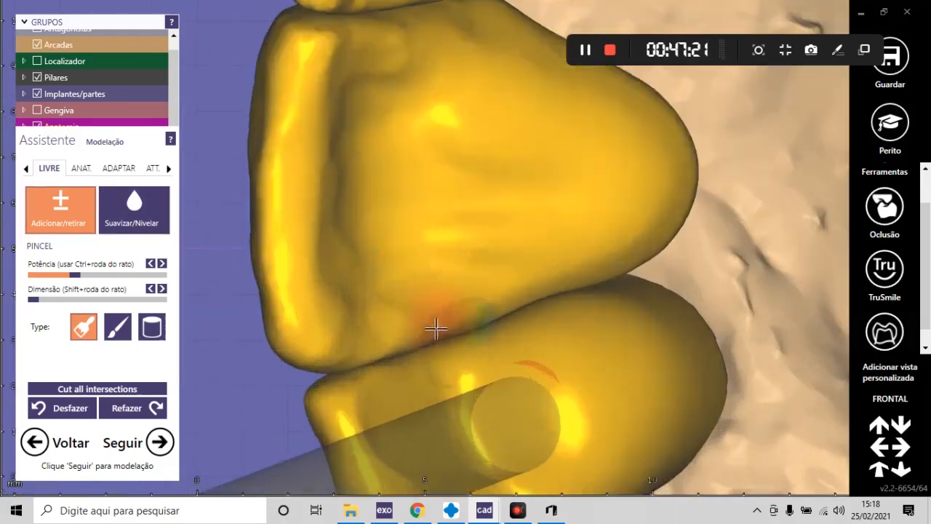
pyautogui.keyDown('shift'); pyautogui.scroll(3, 412, 362); pyautogui.keyUp('shift')
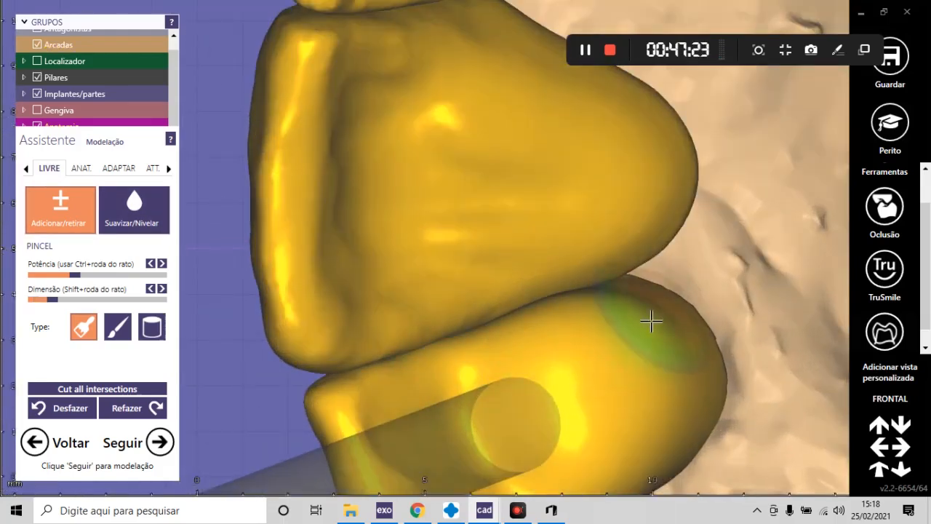
pyautogui.scroll(-3, 589, 343)
pyautogui.scroll(3, 540, 283)
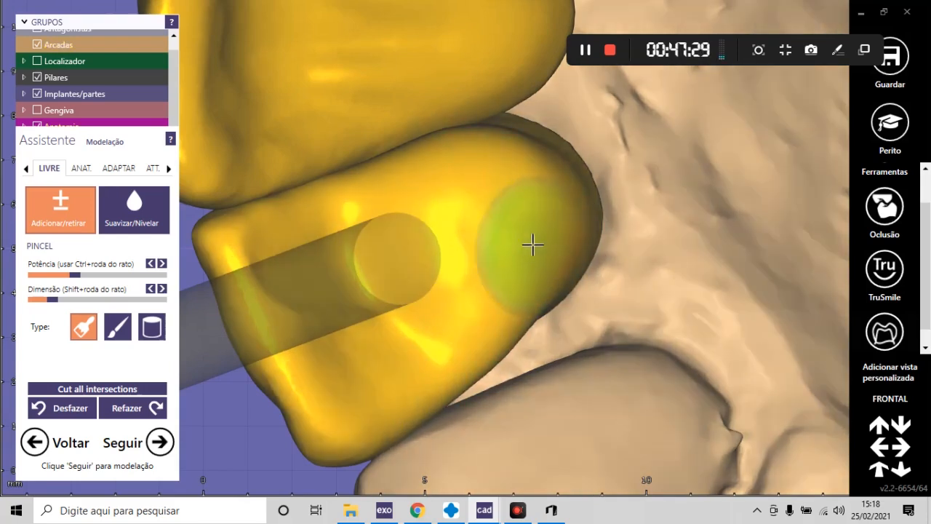
# - Refine tooth 12's palatal cingulum with a further enlarged, wide-type Adicionar/retirar brush
pyautogui.scroll(-3, 511, 302)
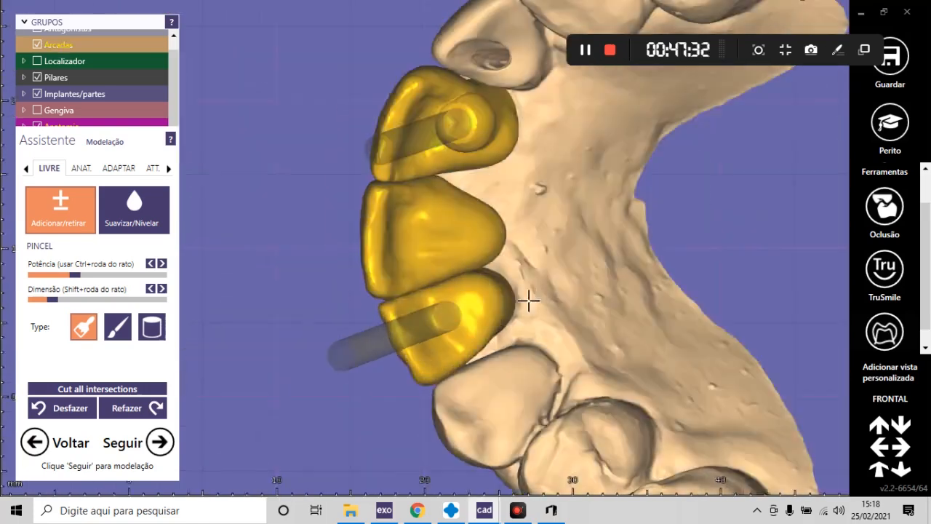
pyautogui.scroll(1, 528, 301)
pyautogui.scroll(1, 471, 273)
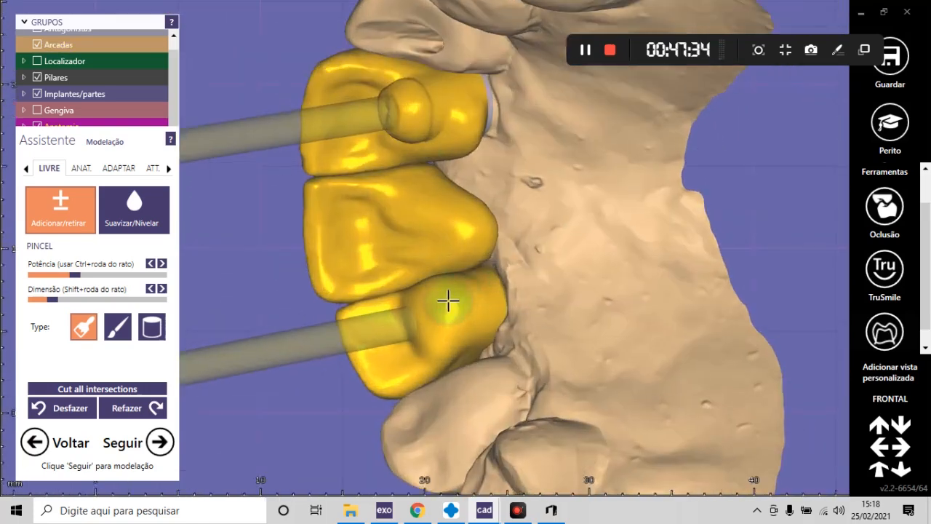
pyautogui.keyDown('shift'); pyautogui.scroll(2, 450, 301); pyautogui.keyUp('shift')
pyautogui.moveTo(451, 302); pyautogui.dragTo(513, 311, button='right')
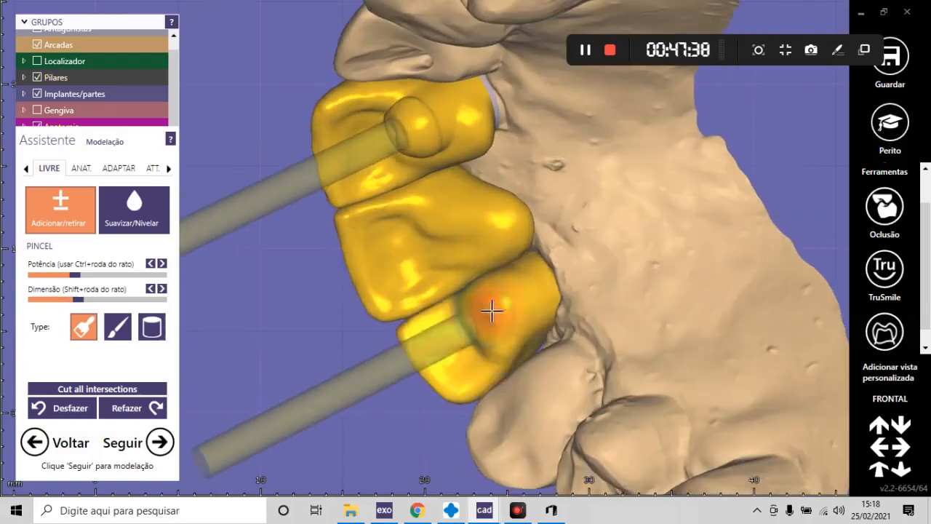
pyautogui.scroll(5, 509, 298)
pyautogui.keyDown('shift'); pyautogui.scroll(2, 500, 280); pyautogui.keyUp('shift')
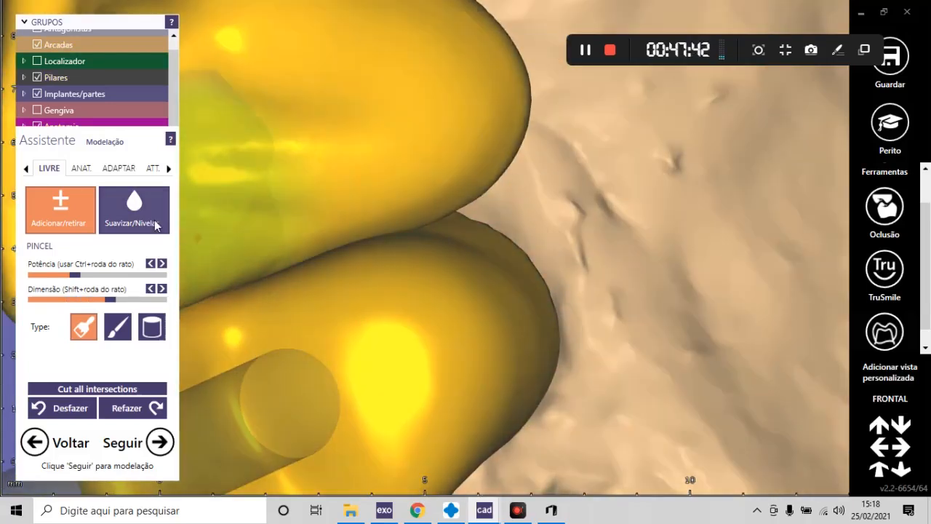
# - Smooth tooth 12's palatal cervical area with a large, wide-type Suavizar/Nivelar brush
pyautogui.click(155, 226)
pyautogui.scroll(-5, 469, 351)
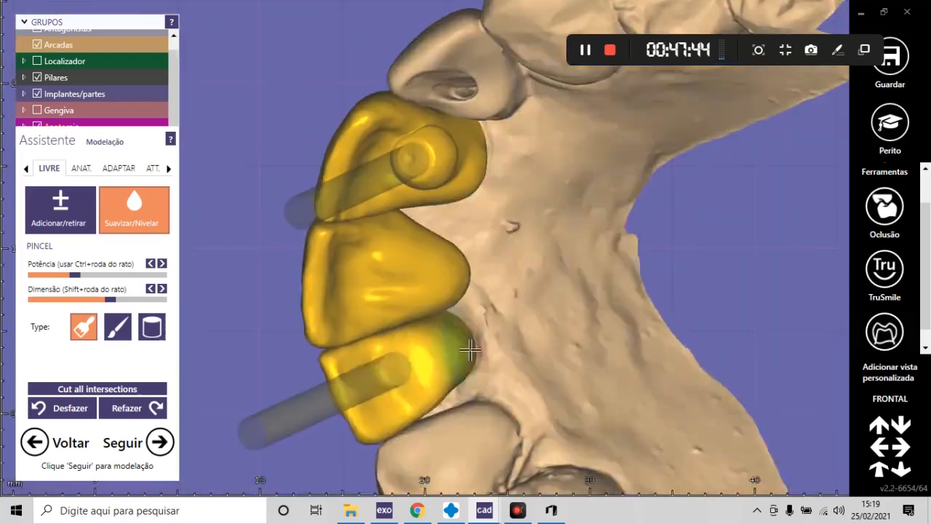
pyautogui.scroll(4, 469, 351)
pyautogui.keyDown('shift'); pyautogui.scroll(-3, 472, 384); pyautogui.keyUp('shift')
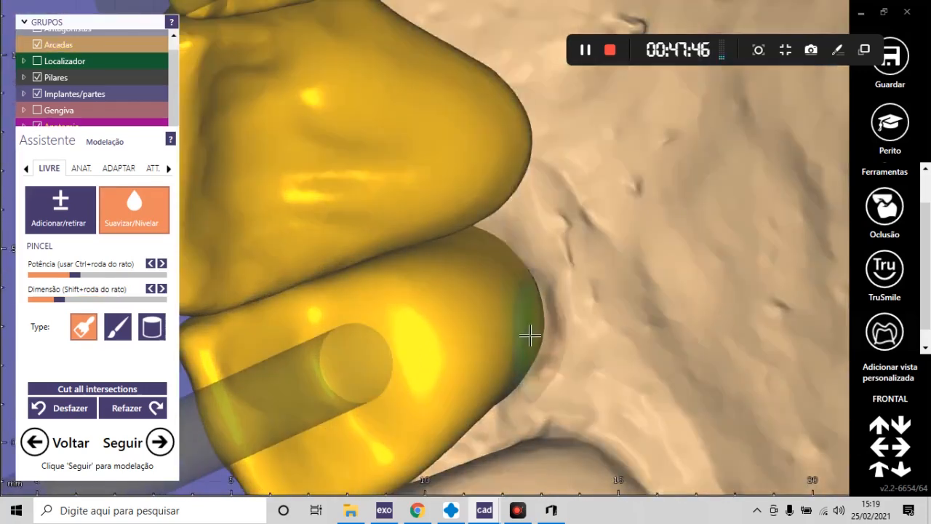
pyautogui.keyDown('shift'); pyautogui.scroll(3, 520, 321); pyautogui.keyUp('shift')
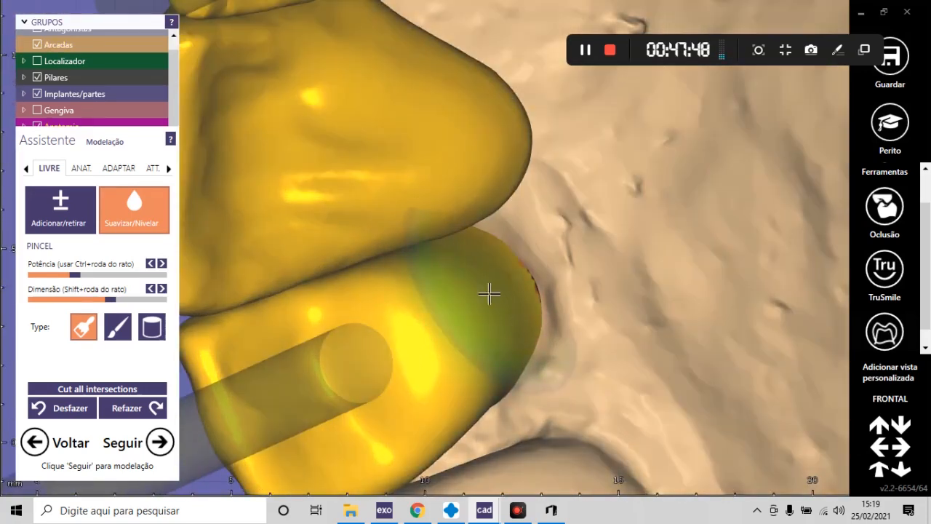
pyautogui.moveTo(484, 315)
pyautogui.mouseDown()
pyautogui.moveTo(468, 357)
pyautogui.moveTo(469, 393)
pyautogui.mouseUp()
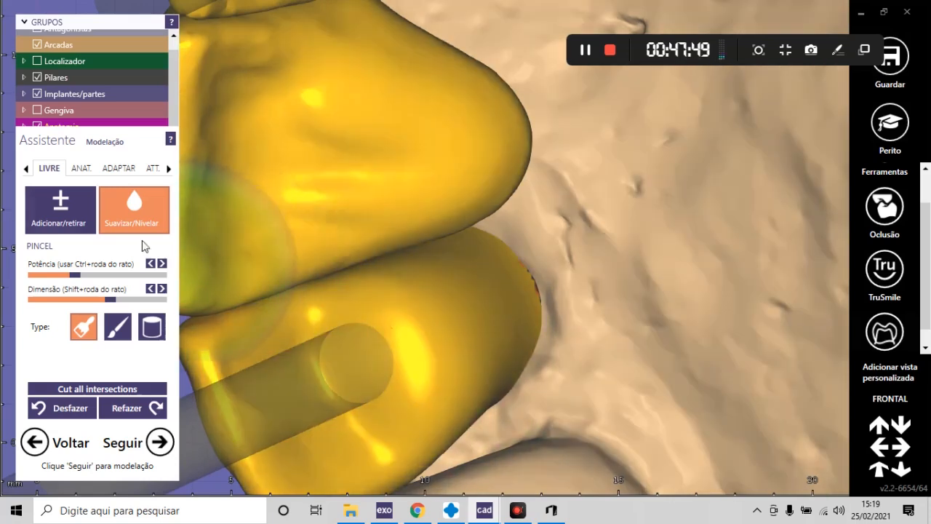
# - Adjust tooth 12's palatal cervical edge against the gum with a reduced, wide-type Adicionar/retirar brush
pyautogui.click(81, 219)
pyautogui.moveTo(411, 327)
pyautogui.mouseDown(button='right')
pyautogui.moveTo(461, 339)
pyautogui.moveTo(458, 314)
pyautogui.mouseUp(button='right')
pyautogui.keyDown('shift'); pyautogui.scroll(-3, 458, 315); pyautogui.keyUp('shift')
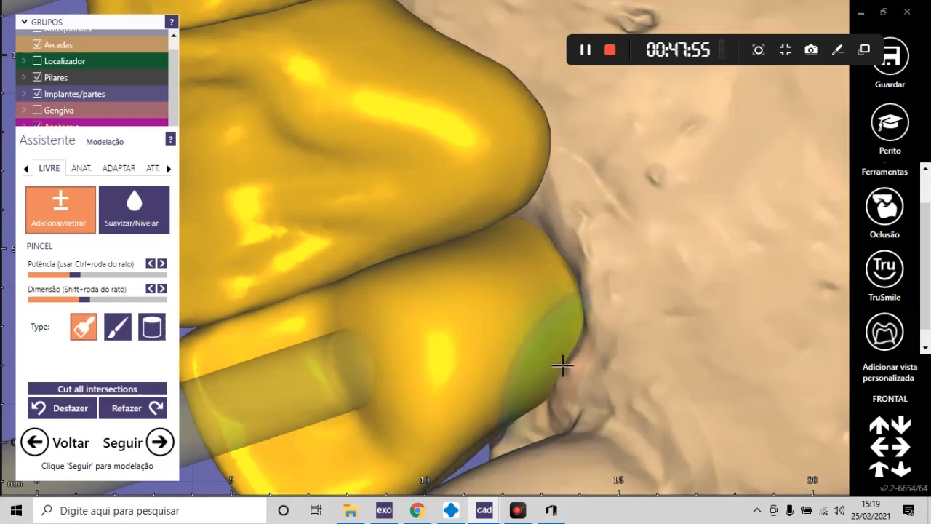
pyautogui.moveTo(584, 320); pyautogui.dragTo(630, 345, button='right')
pyautogui.scroll(-6, 523, 332)
# - Hide the jaw scans and contour tooth 12's distopalatal surface beside the abutment with a stronger Adicionar/retirar brush
pyautogui.hotkey('ctrl', 'j')
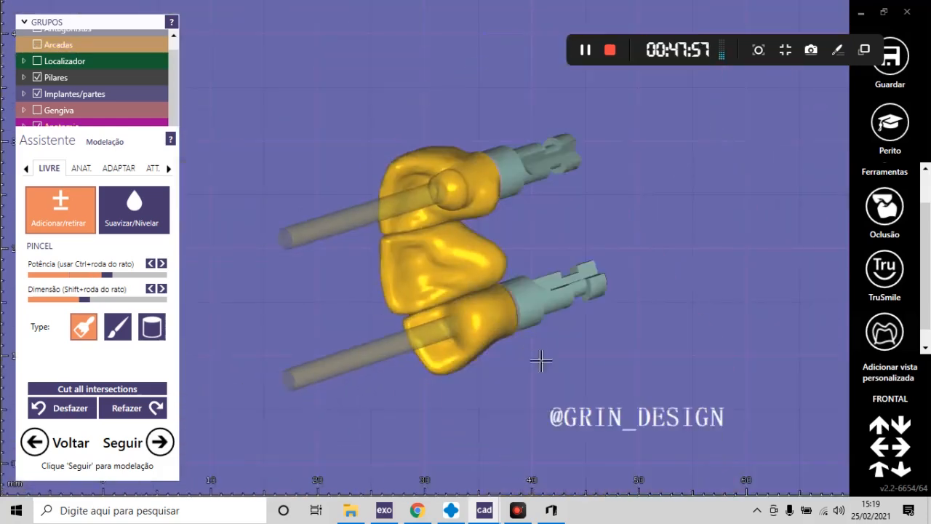
pyautogui.moveTo(591, 369); pyautogui.dragTo(587, 363, button='right')
pyautogui.scroll(5, 421, 206)
pyautogui.keyDown('shift'); pyautogui.scroll(-3, 368, 220); pyautogui.keyUp('shift')
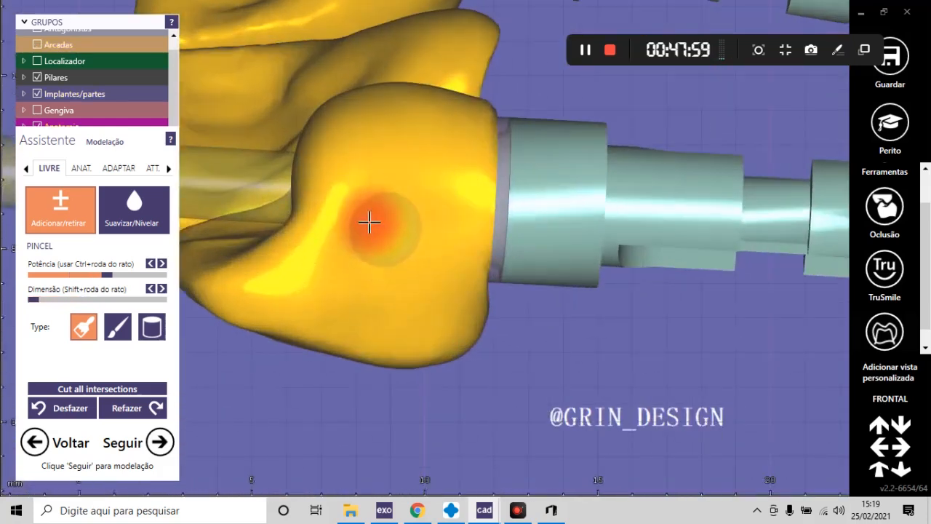
pyautogui.keyDown('shift'); pyautogui.scroll(2, 350, 220); pyautogui.keyUp('shift')
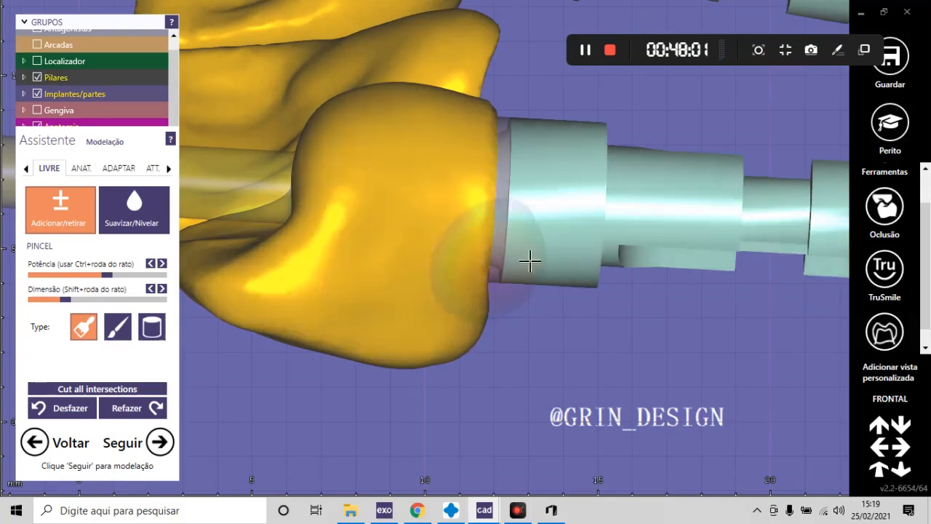
# - Round off the pontic's pointed palatal cervical end with the wide-type Suavizar/Nivelar brush
pyautogui.scroll(-5, 545, 258)
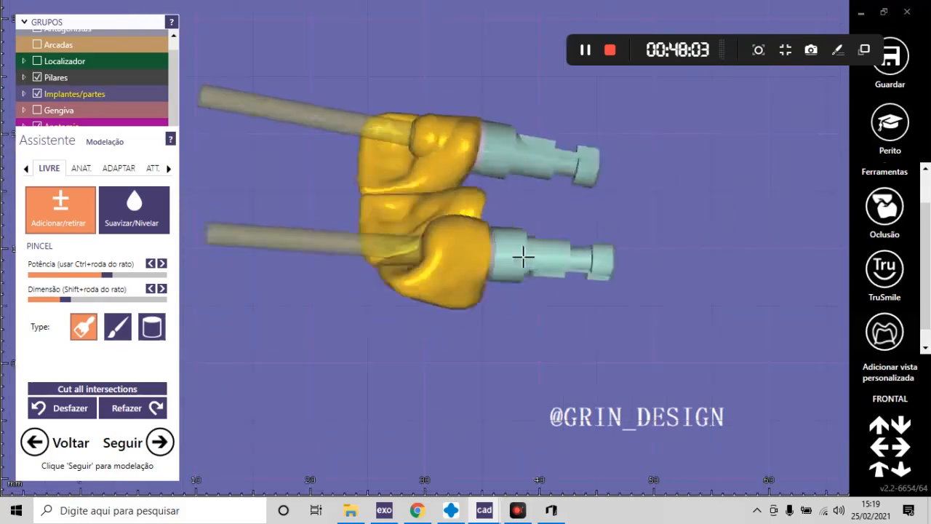
pyautogui.moveTo(522, 254)
pyautogui.mouseDown(button='right')
pyautogui.moveTo(535, 242)
pyautogui.moveTo(534, 297)
pyautogui.moveTo(584, 297)
pyautogui.mouseUp(button='right')
pyautogui.scroll(5, 453, 191)
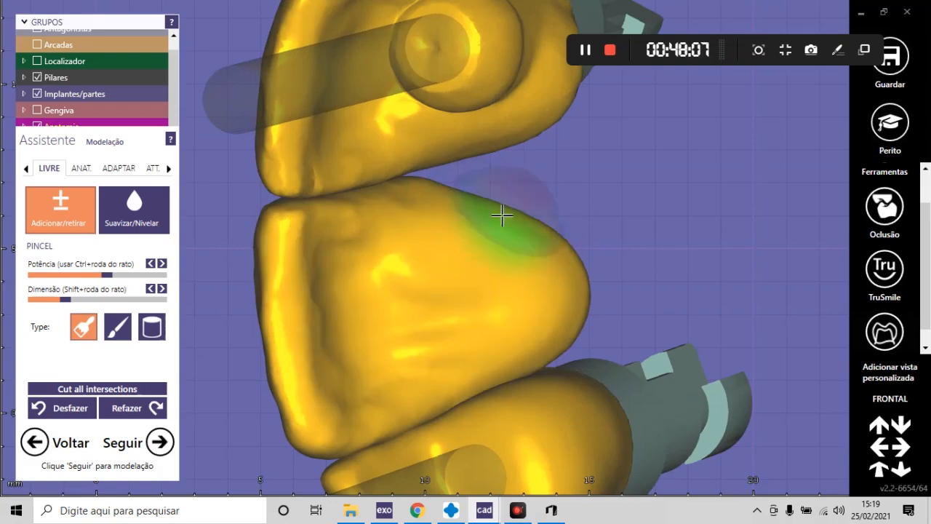
pyautogui.scroll(-4, 502, 215)
pyautogui.click(145, 218)
pyautogui.scroll(4, 481, 243)
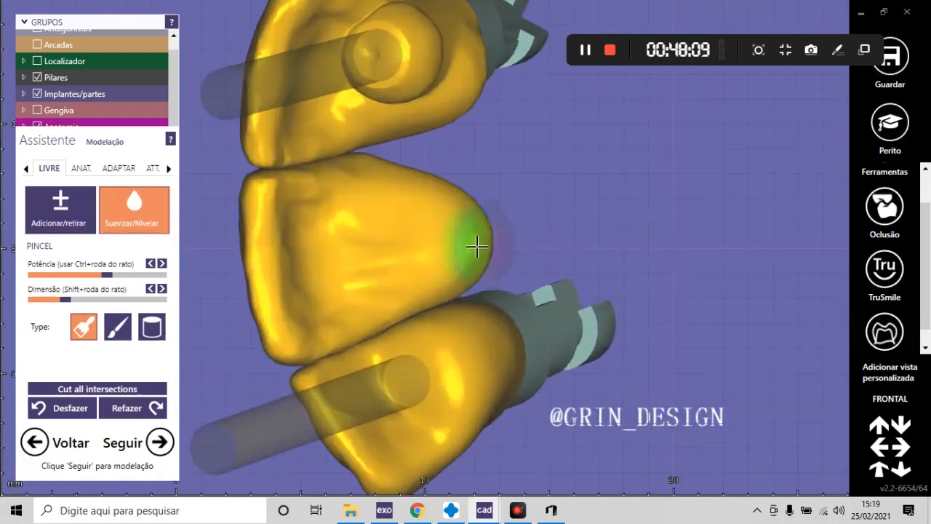
pyautogui.moveTo(476, 246)
pyautogui.mouseDown()
pyautogui.moveTo(488, 264)
pyautogui.moveTo(479, 248)
pyautogui.mouseUp()
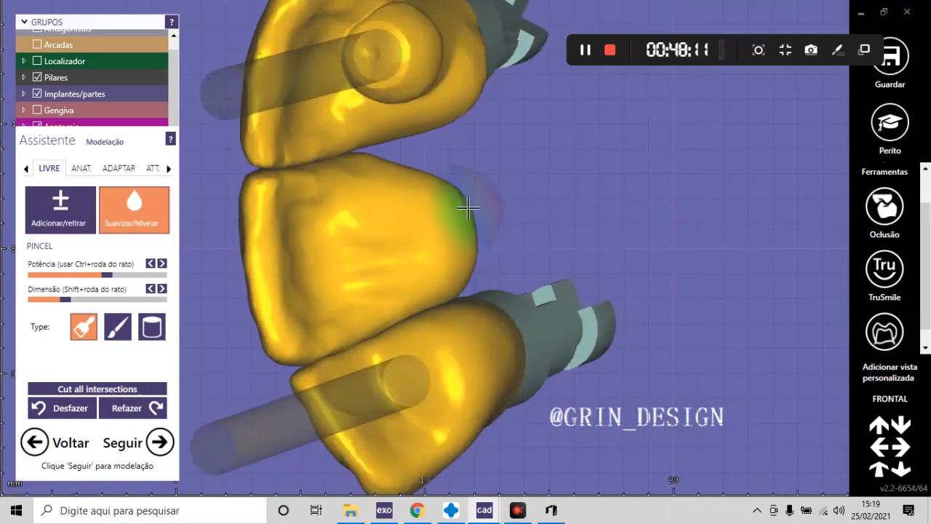
pyautogui.scroll(-4, 473, 291)
pyautogui.scroll(4, 437, 327)
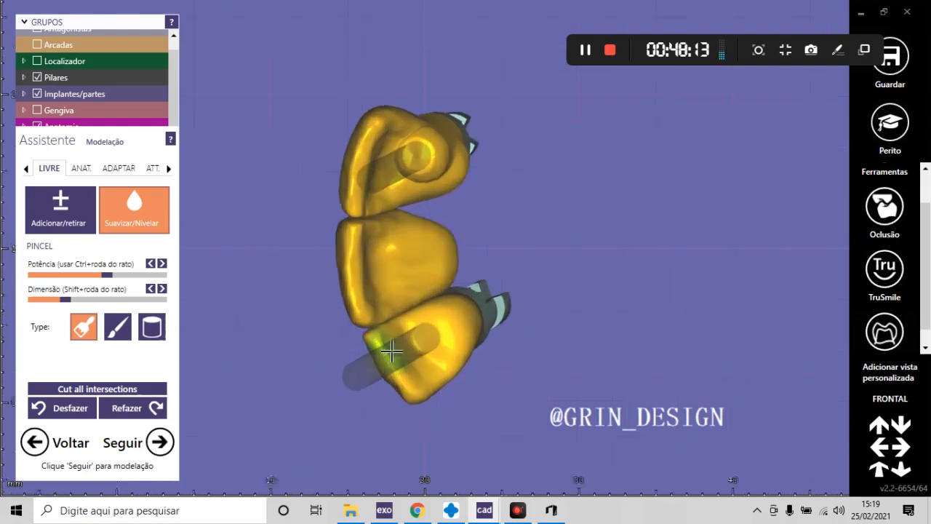
# - Show the jaw scans and examine the pontic's palatal cervical contour against the ridge and neighbouring crowns
pyautogui.press('j')
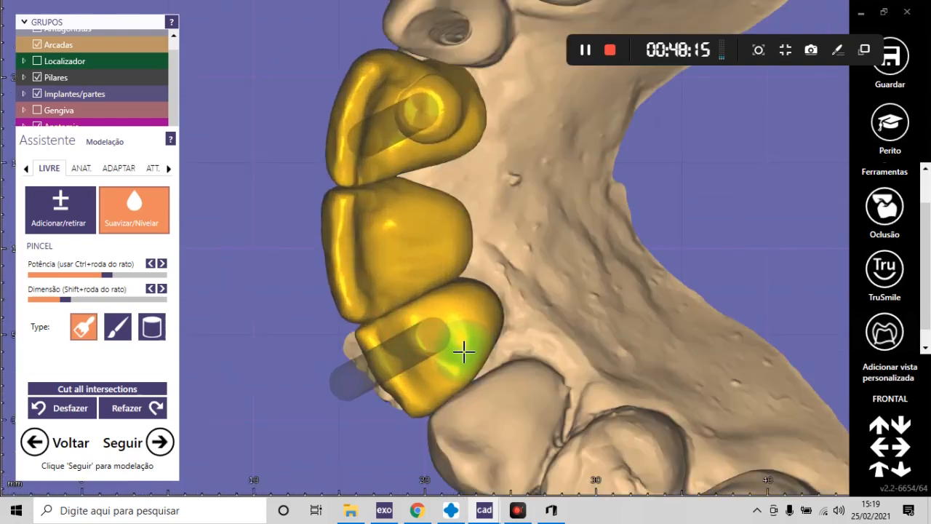
pyautogui.scroll(-6, 464, 352)
pyautogui.moveTo(393, 349); pyautogui.dragTo(424, 316, button='right')
pyautogui.scroll(2, 424, 304)
pyautogui.scroll(4, 424, 304)
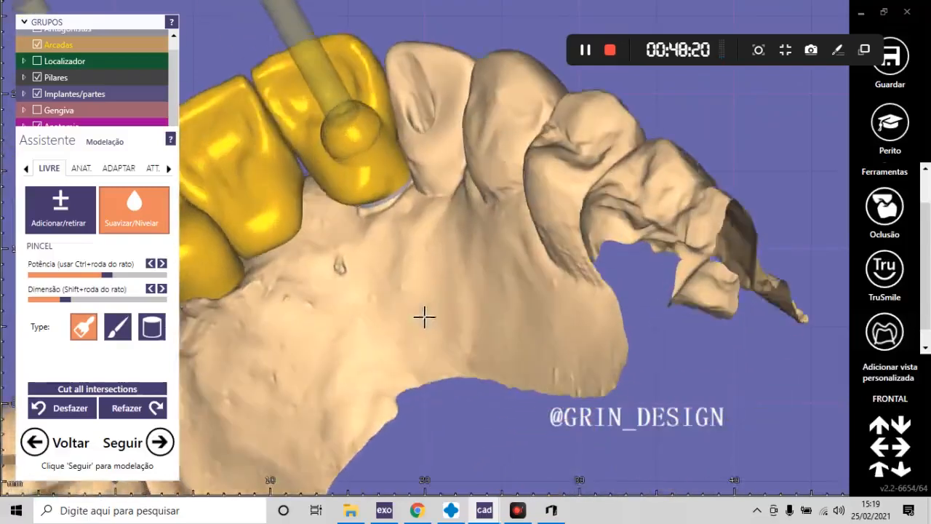
pyautogui.scroll(-5, 424, 316)
pyautogui.moveTo(353, 295); pyautogui.dragTo(464, 272, button='right')
pyautogui.scroll(6, 384, 254)
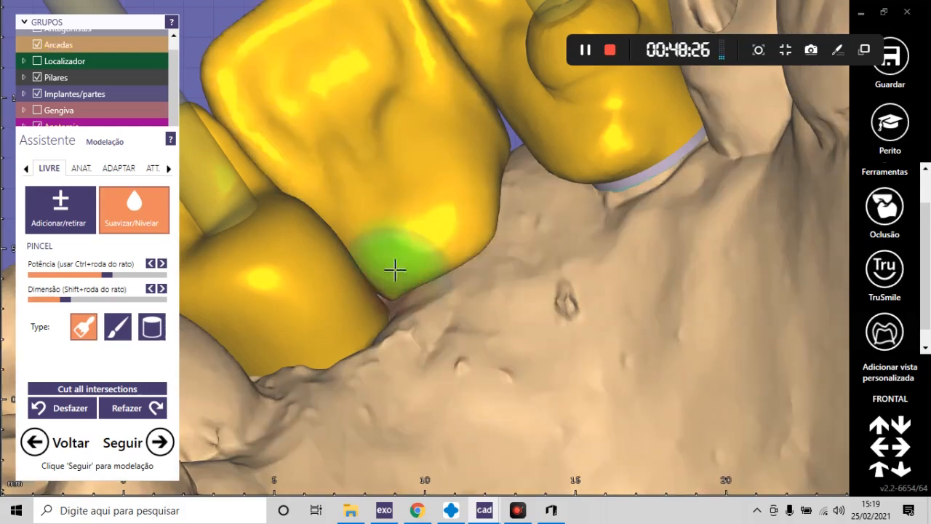
# - Hide the jaw scans and smooth the pontic's gum-side base and palatal rim with a stronger, smaller Suavizar/Nivelar brush
pyautogui.scroll(3, 406, 306)
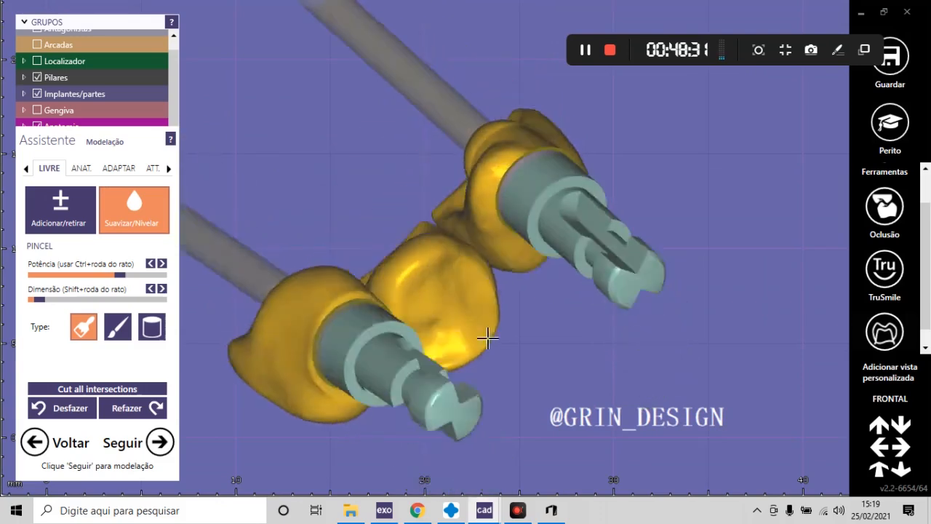
pyautogui.moveTo(487, 338); pyautogui.dragTo(380, 246, button='right')
pyautogui.scroll(3, 450, 249)
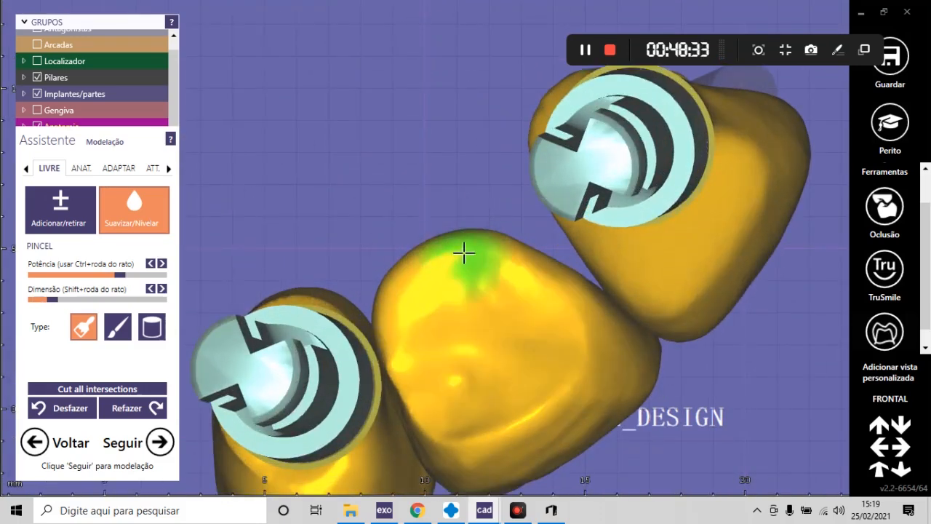
pyautogui.moveTo(464, 252); pyautogui.dragTo(393, 291)
pyautogui.moveTo(393, 358)
pyautogui.mouseDown()
pyautogui.moveTo(380, 312)
pyautogui.moveTo(374, 315)
pyautogui.moveTo(391, 281)
pyautogui.mouseUp()
pyautogui.moveTo(500, 232); pyautogui.dragTo(513, 257)
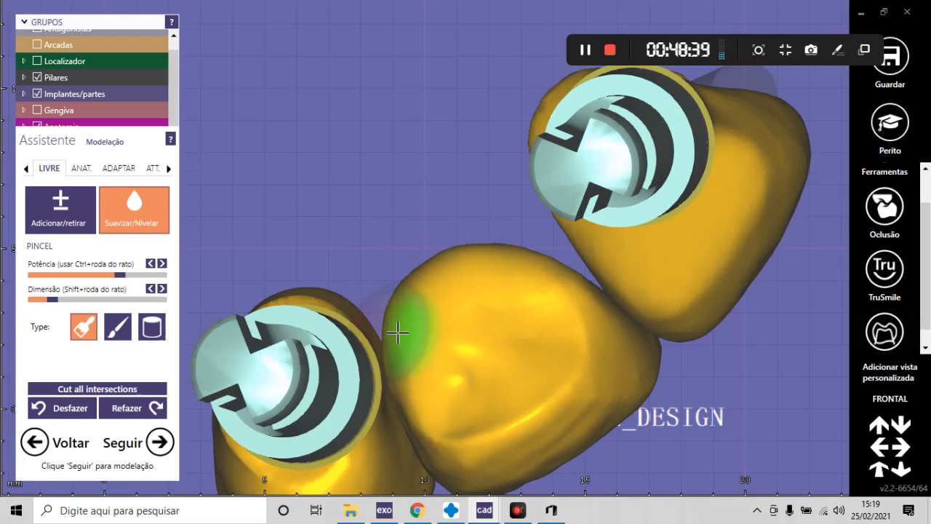
# - Even out the pontic's palatal cervical edge from the palatal side with the Suavizar/Nivelar brush
pyautogui.scroll(-3, 472, 284)
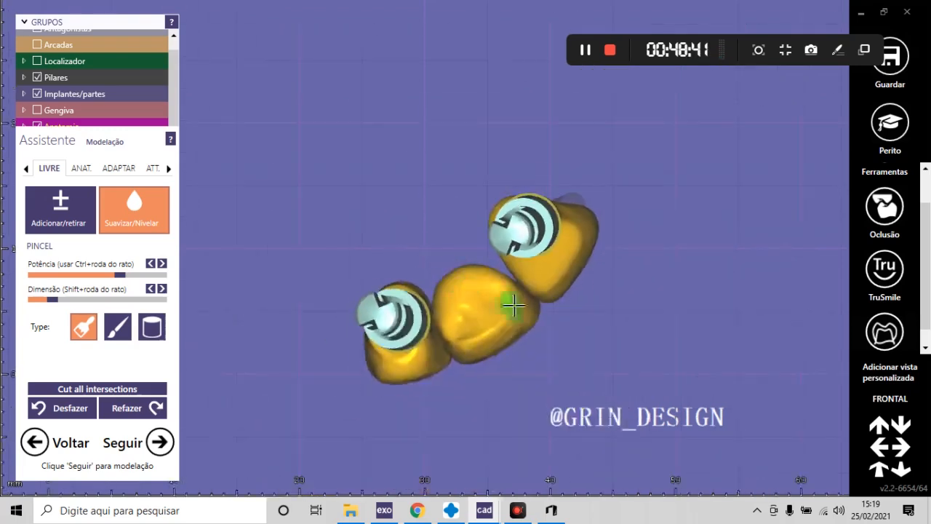
pyautogui.moveTo(510, 303); pyautogui.dragTo(499, 332, button='right')
pyautogui.scroll(4, 480, 305)
pyautogui.moveTo(461, 283); pyautogui.dragTo(461, 311, button='right')
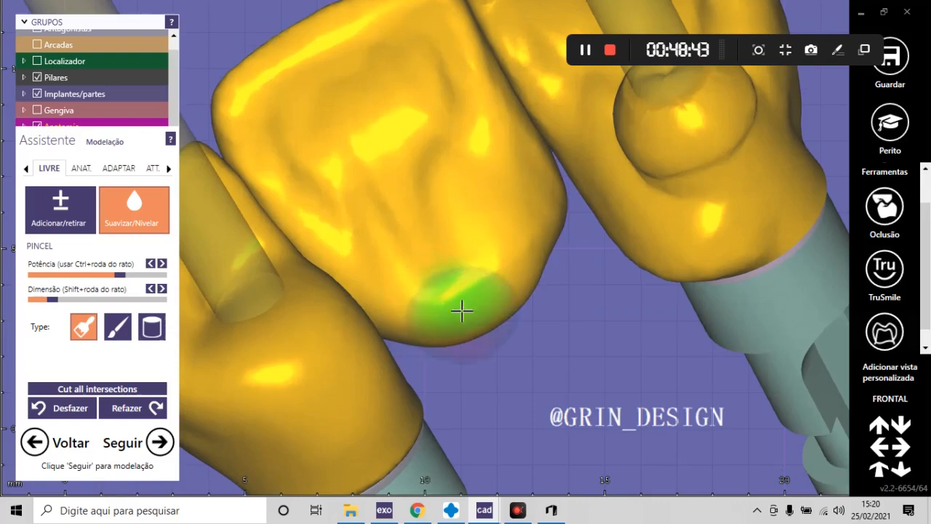
pyautogui.scroll(-5, 509, 291)
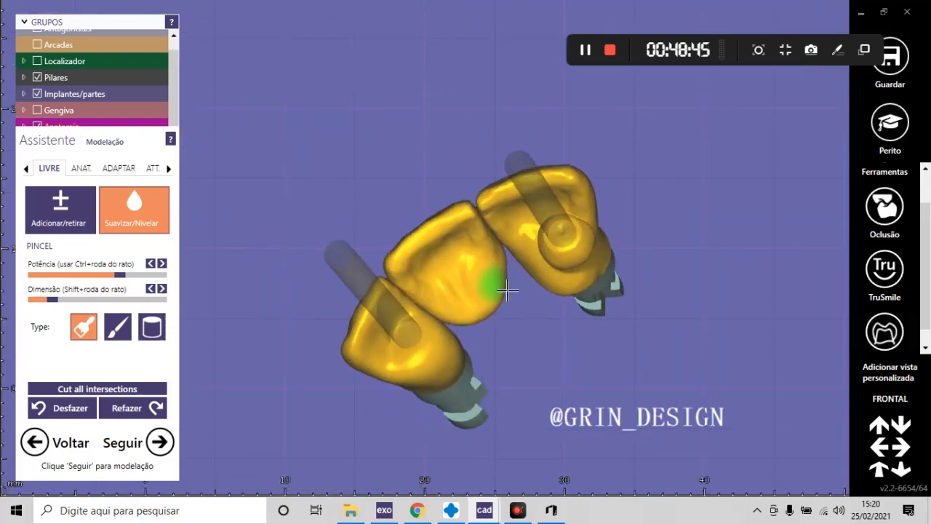
# - Show the jaw scans and examine the pontic's contact with the ridge from the palatal and gum sides
pyautogui.moveTo(521, 273); pyautogui.dragTo(518, 315, button='right')
pyautogui.scroll(4, 438, 256)
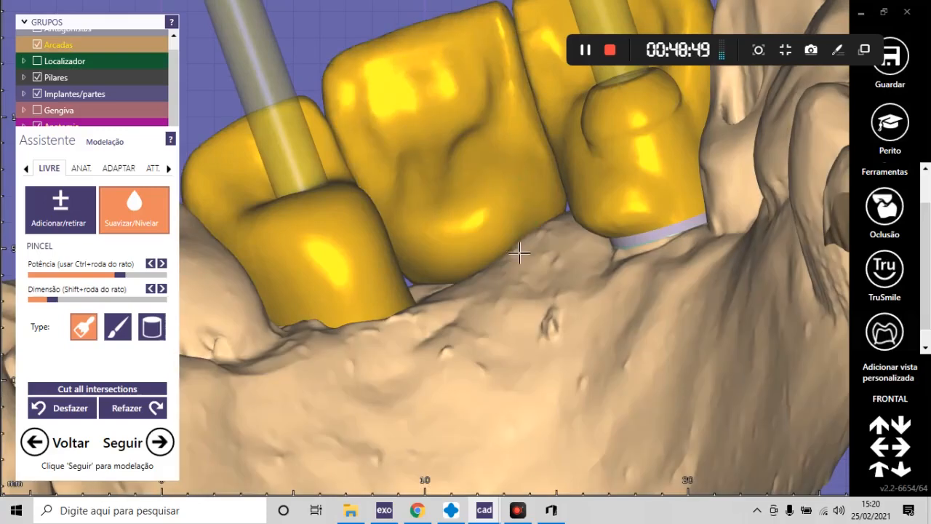
pyautogui.scroll(-5, 498, 234)
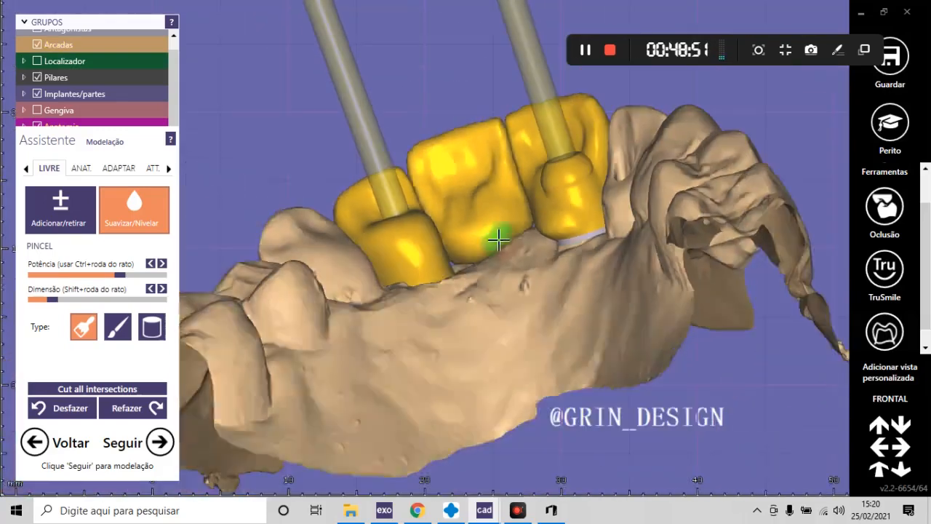
pyautogui.moveTo(567, 260); pyautogui.dragTo(568, 260, button='right')
pyautogui.scroll(3, 513, 233)
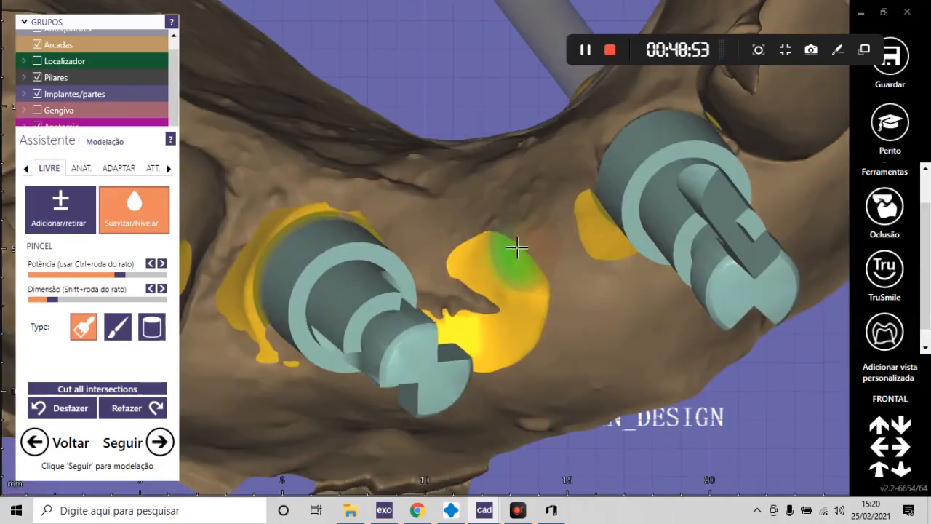
pyautogui.moveTo(478, 272); pyautogui.dragTo(531, 246, button='right')
pyautogui.scroll(2, 466, 309)
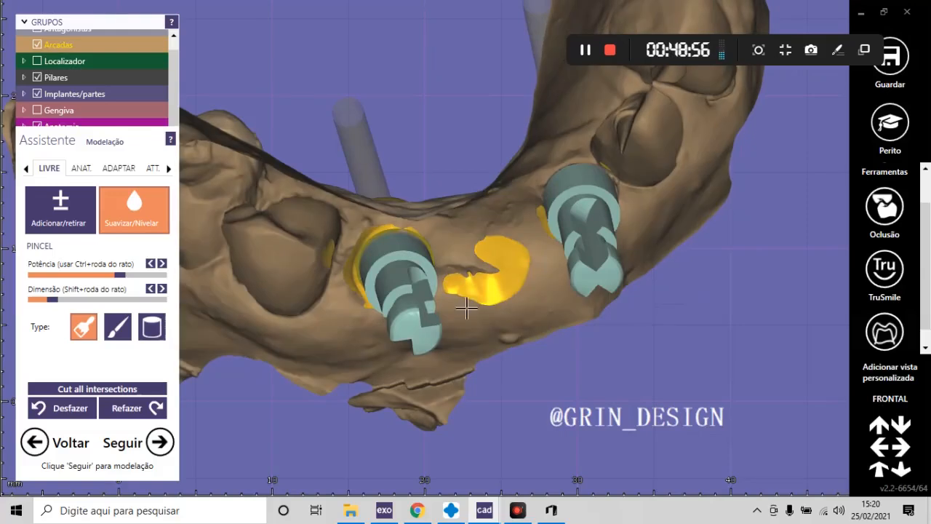
# - Adapt the pontic's base to the gum with a desired gingival distance of 0 mm
pyautogui.click(120, 168)
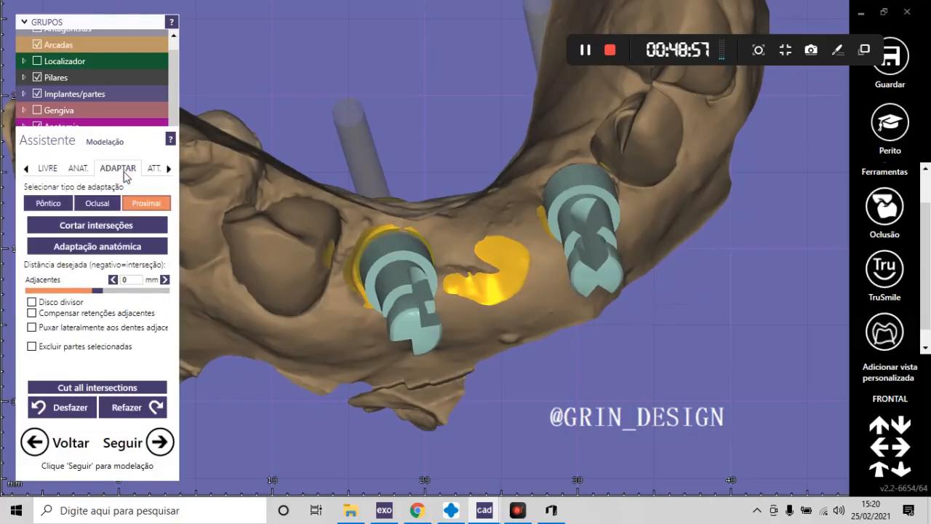
pyautogui.click(48, 204)
pyautogui.click(80, 235)
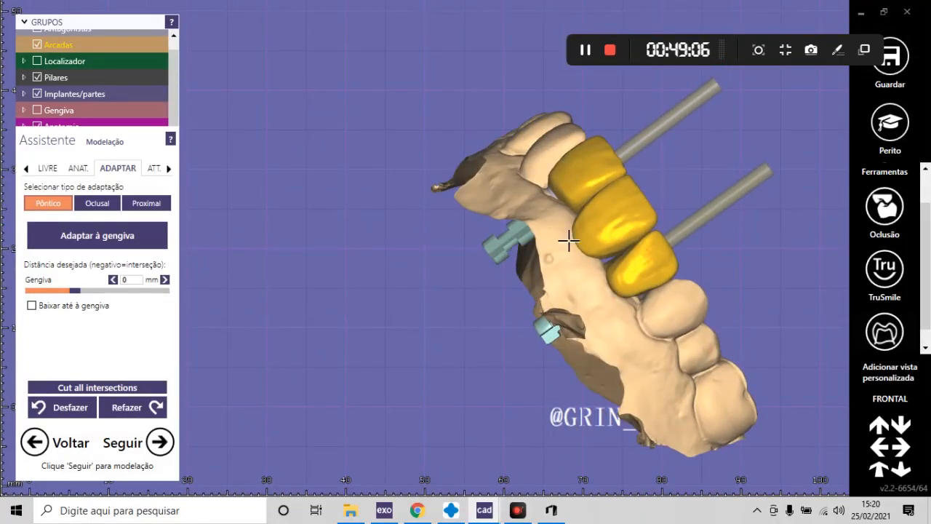
# - Examine the gum-adapted pontic's cervical edge against the ridge and neighbouring crowns from the facial side
pyautogui.click(904, 398)
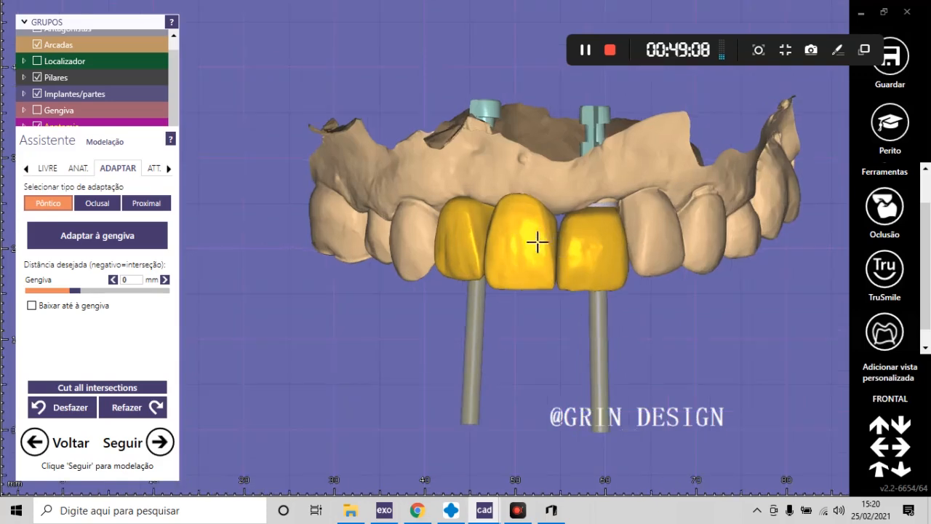
pyautogui.scroll(5, 500, 228)
pyautogui.moveTo(513, 245); pyautogui.dragTo(517, 187, button='right')
pyautogui.scroll(3, 518, 191)
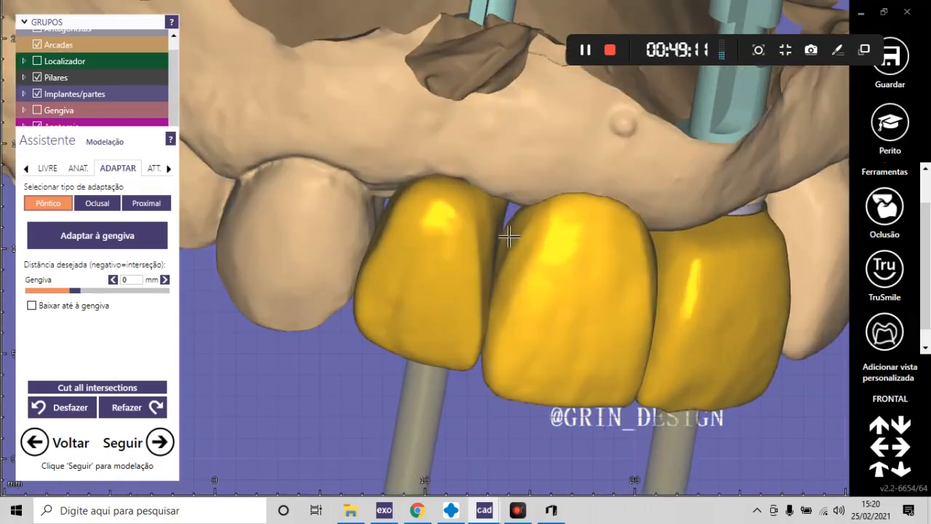
pyautogui.scroll(-3, 524, 235)
pyautogui.moveTo(528, 226); pyautogui.dragTo(522, 133, button='right')
pyautogui.scroll(8, 498, 135)
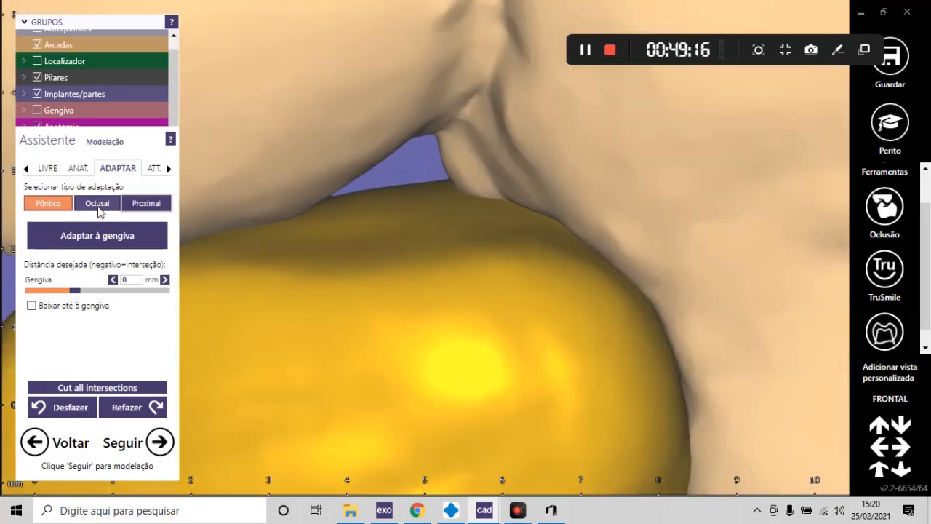
# - Select the Adicionar/retirar brush and examine the palatal cervical contours of the pontic and the tooth 12 crown
pyautogui.click(49, 169)
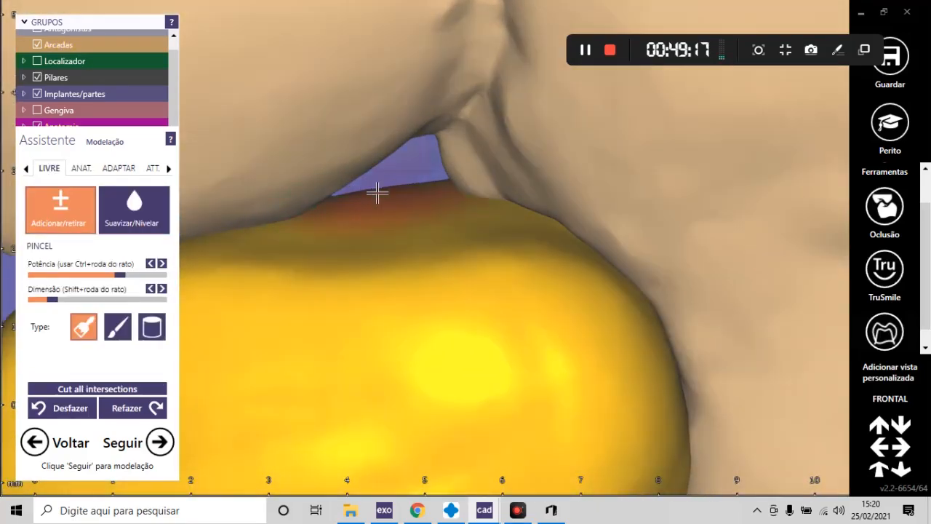
pyautogui.scroll(-8, 476, 204)
pyautogui.moveTo(399, 191); pyautogui.dragTo(470, 157, button='right')
pyautogui.scroll(5, 471, 157)
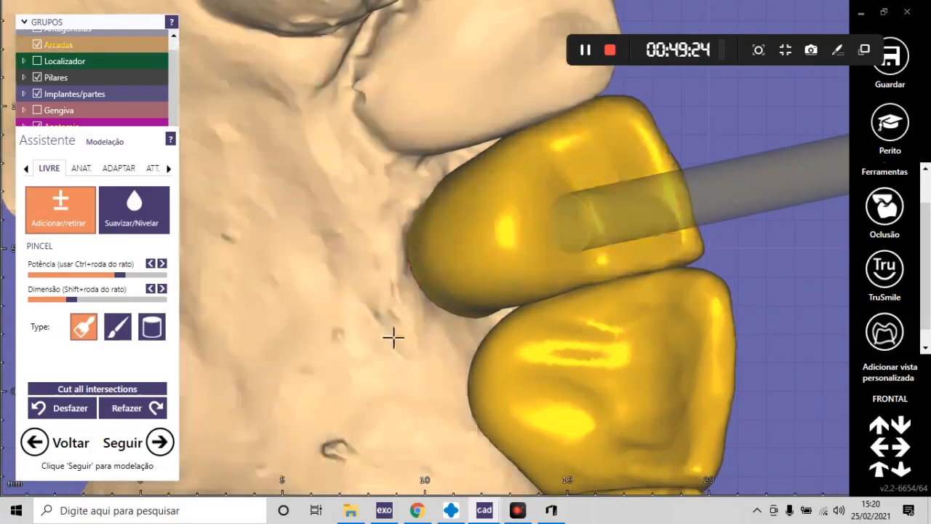
pyautogui.scroll(-5, 394, 337)
pyautogui.moveTo(470, 268)
pyautogui.mouseDown(button='right')
pyautogui.moveTo(478, 264)
pyautogui.moveTo(466, 271)
pyautogui.mouseUp(button='right')
pyautogui.scroll(3, 341, 308)
pyautogui.scroll(-5, 341, 308)
pyautogui.moveTo(410, 353); pyautogui.dragTo(439, 162, button='right')
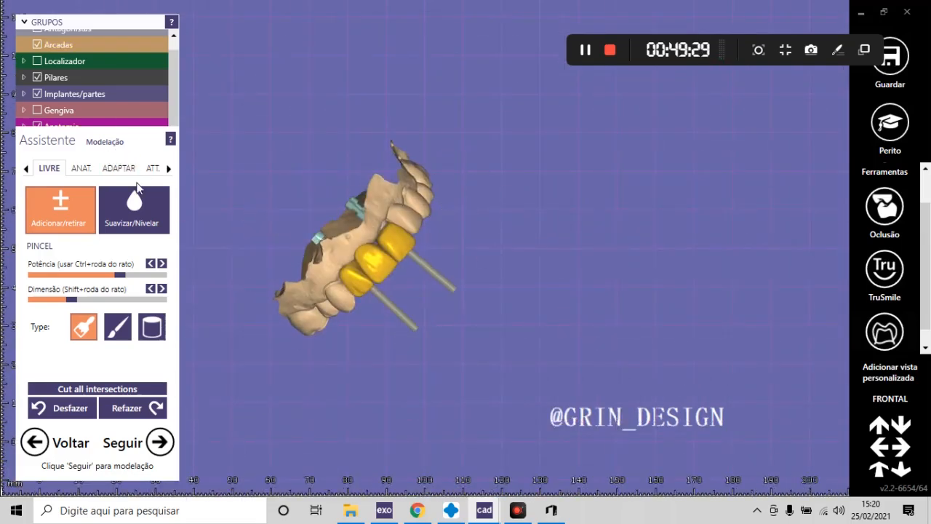
# - Cut the crowns' proximal intersections with the adjacent teeth at a desired distance of 0 mm
pyautogui.click(119, 168)
pyautogui.click(133, 208)
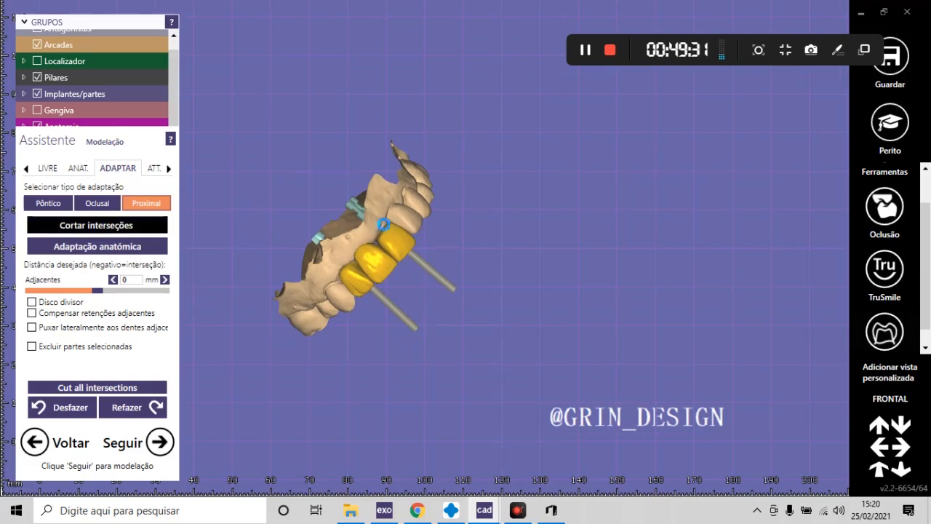
pyautogui.click(909, 397)
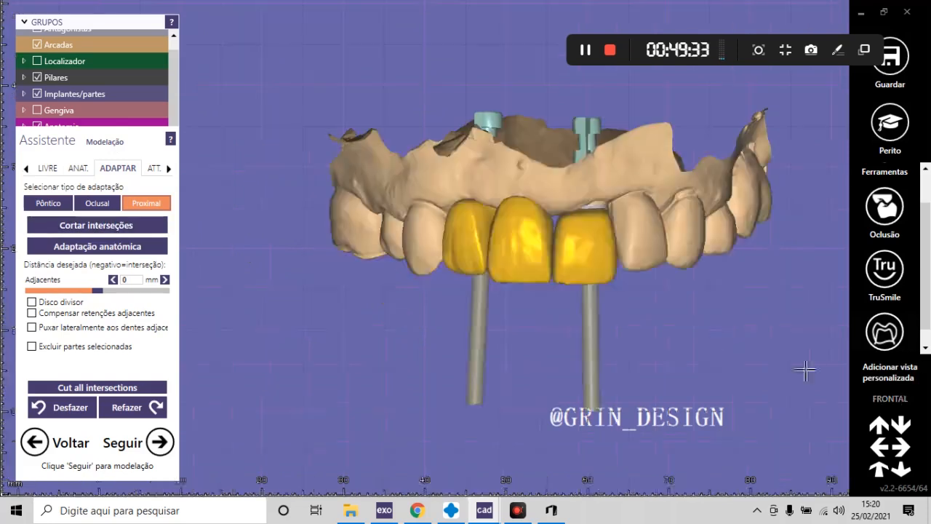
pyautogui.scroll(4, 520, 244)
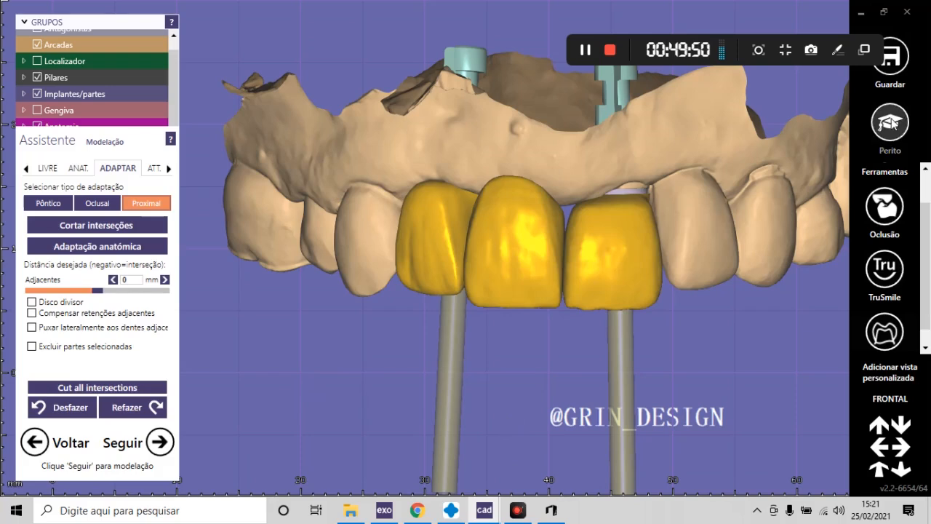
# - Switch to expert mode, show all the anatomic crowns and open the mirror/copy function for individual teeth
pyautogui.click(894, 125)
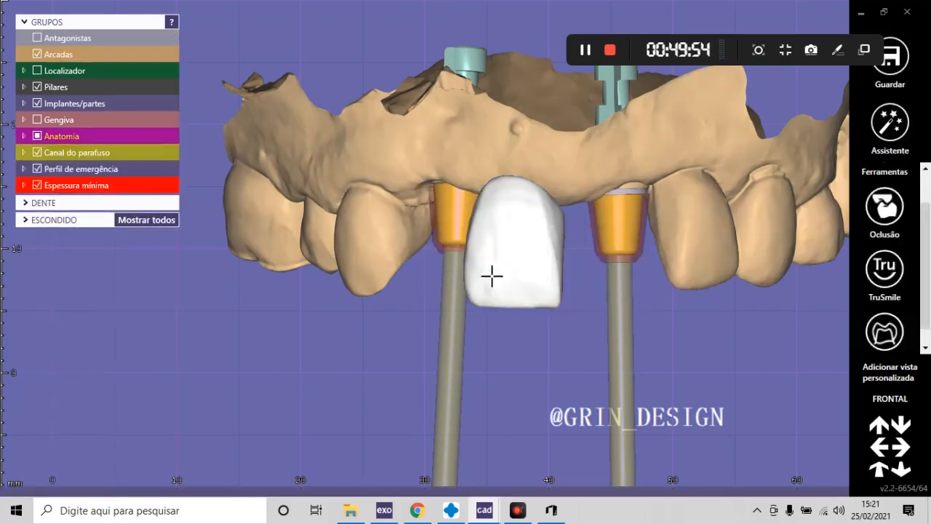
pyautogui.click(38, 136)
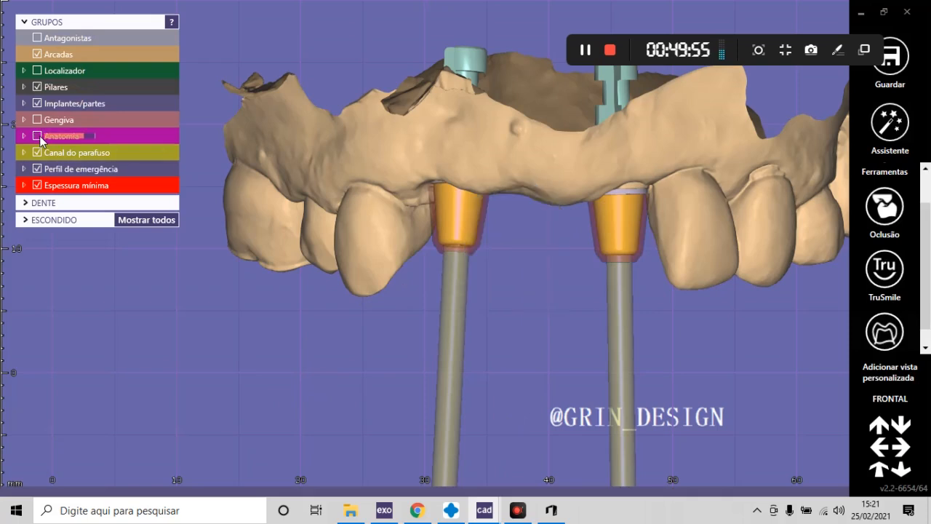
pyautogui.rightClick(298, 348)
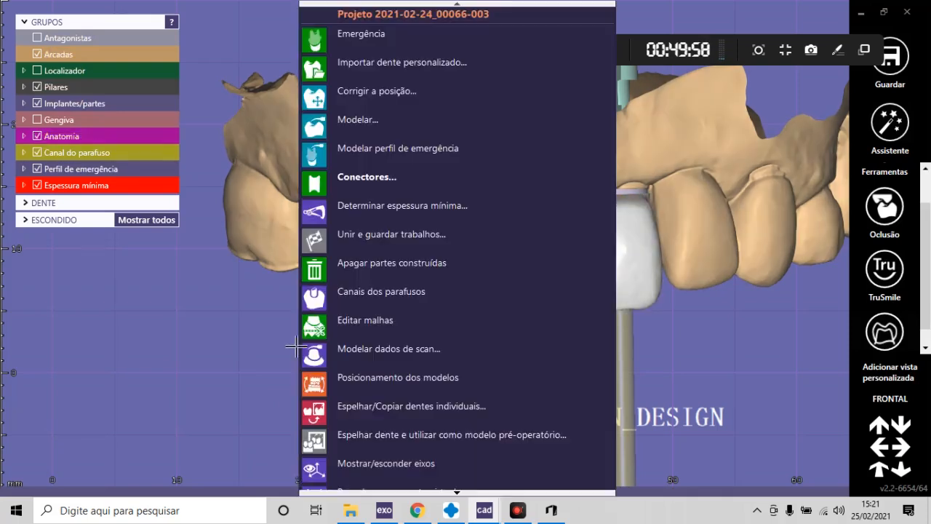
pyautogui.click(422, 408)
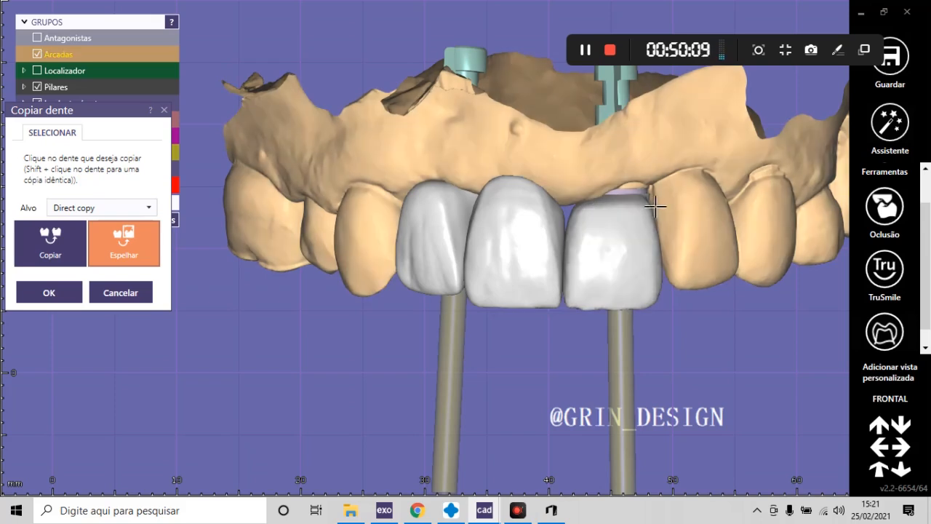
pyautogui.scroll(4, 631, 187)
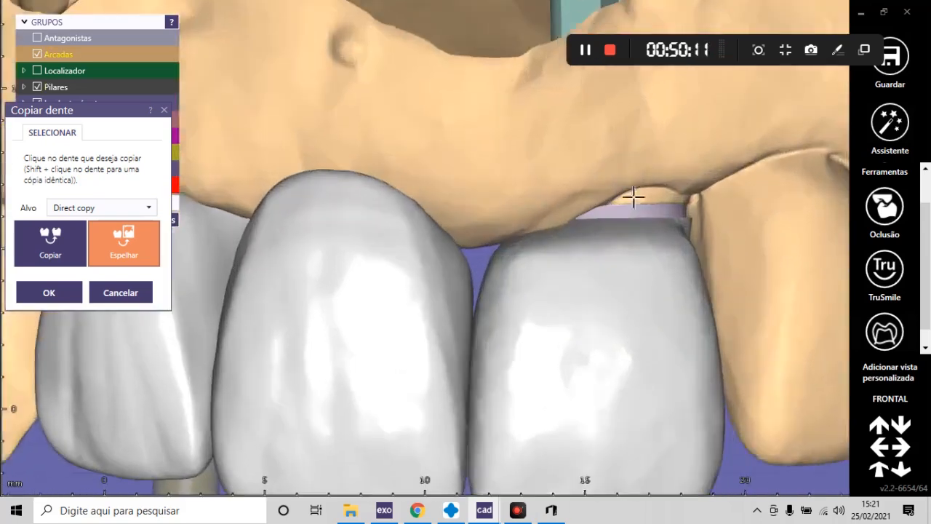
pyautogui.scroll(-3, 528, 247)
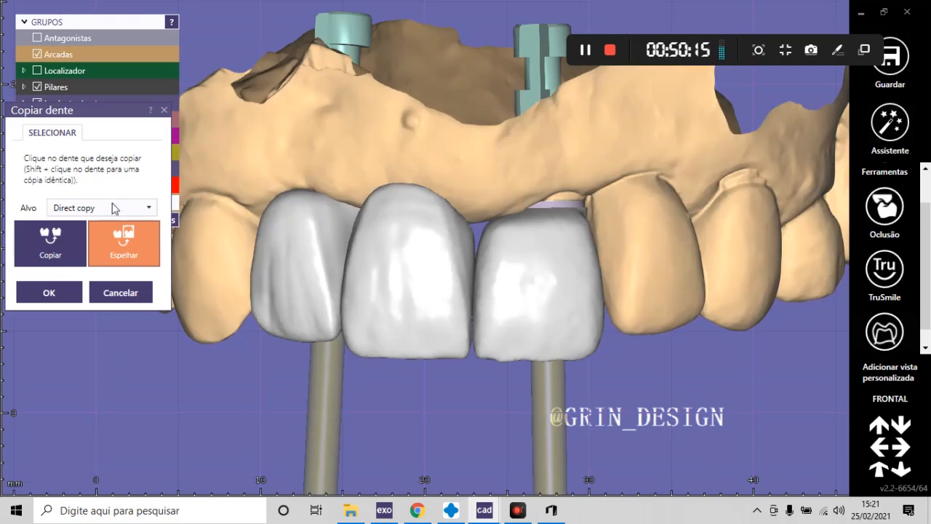
# - Mirror the tooth 11 pontic onto the tooth 21 position with Virtual pre-op as the target
pyautogui.click(102, 210)
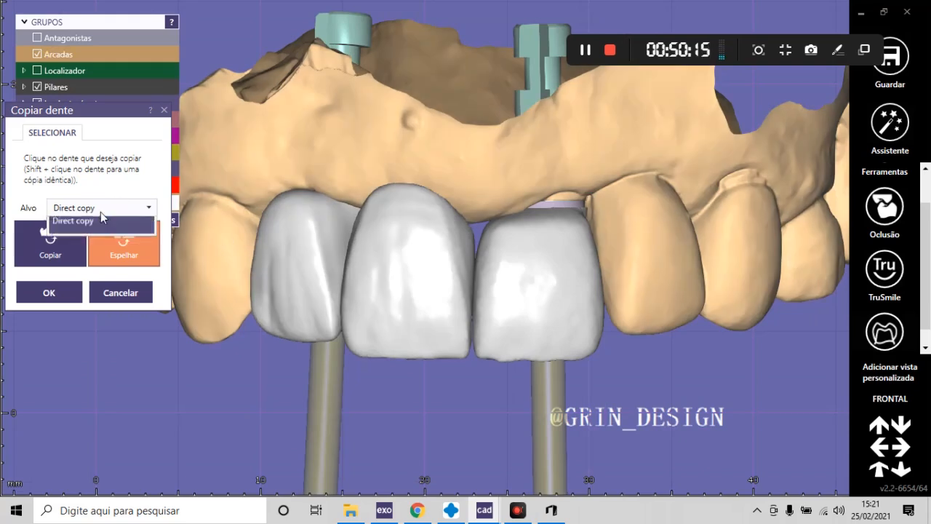
pyautogui.click(72, 239)
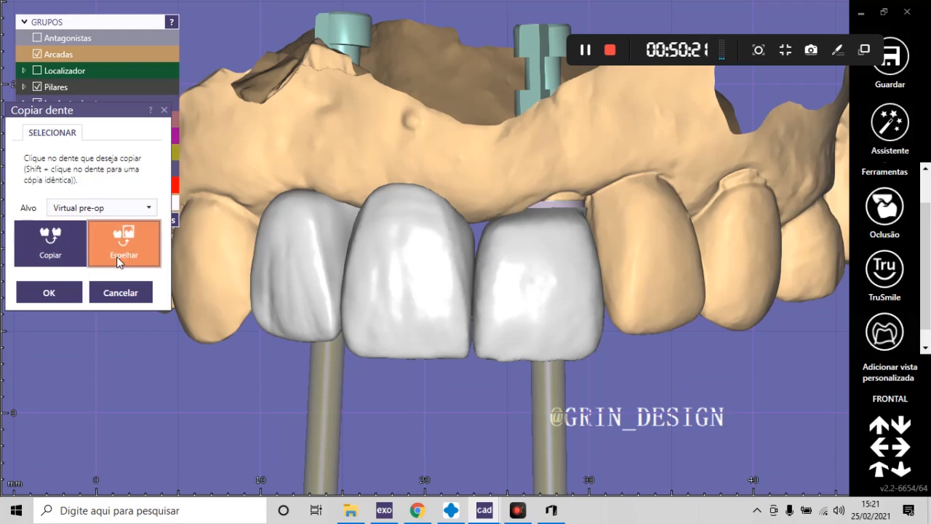
pyautogui.click(379, 258)
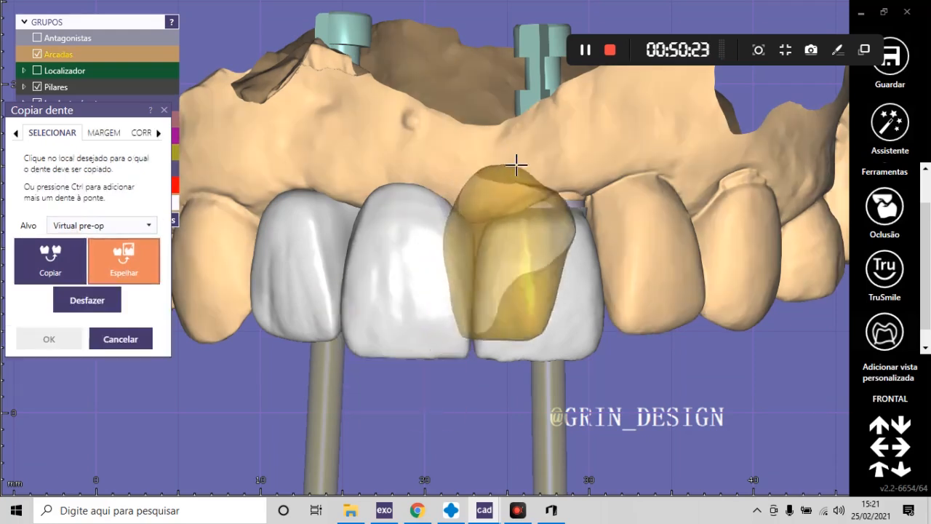
pyautogui.click(544, 189)
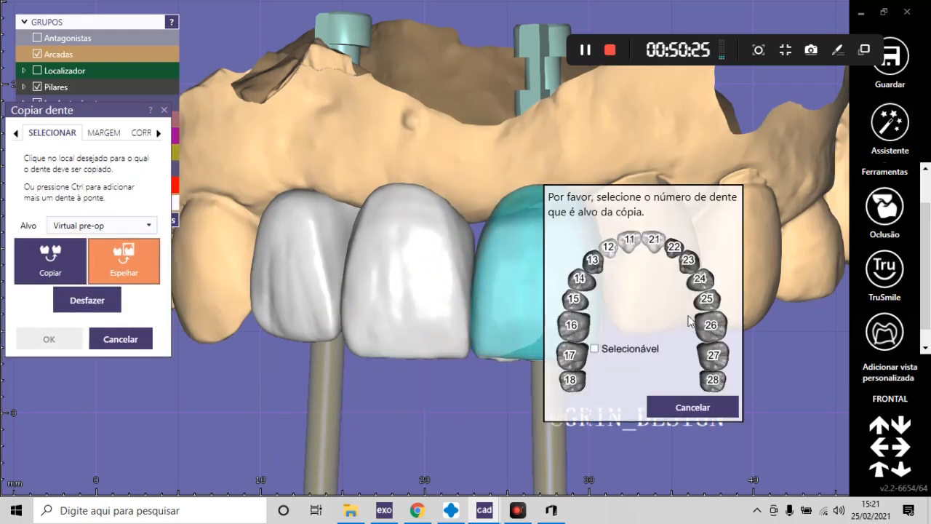
pyautogui.click(655, 242)
pyautogui.scroll(3, 546, 316)
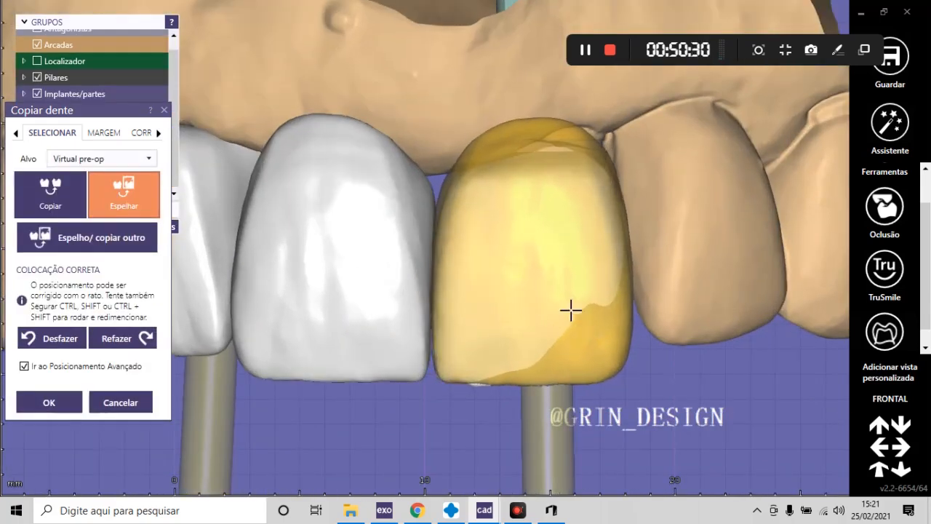
# - Hide the original tooth 21 crown and move and rotate the mirrored copy over the implant to follow the arch
pyautogui.scroll(-6, 548, 291)
pyautogui.moveTo(499, 332); pyautogui.dragTo(516, 353, button='right')
pyautogui.scroll(5, 531, 305)
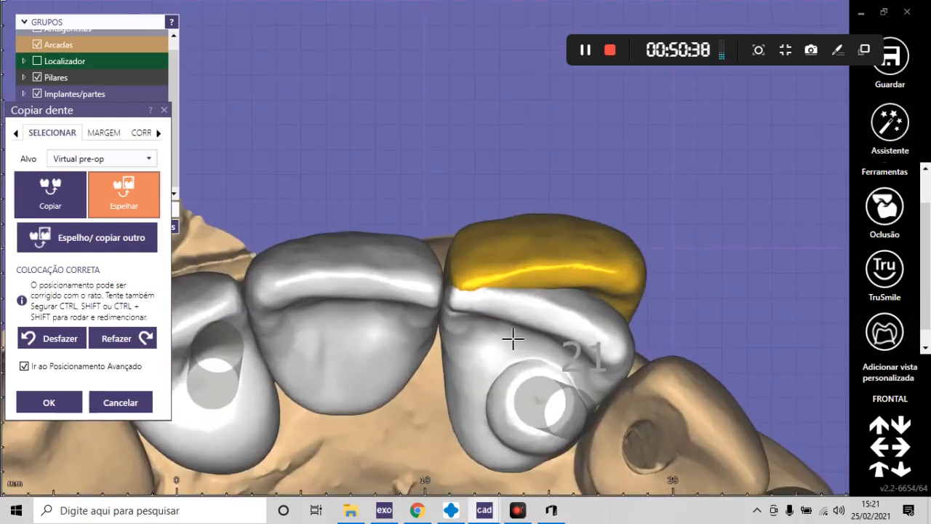
pyautogui.click(513, 338)
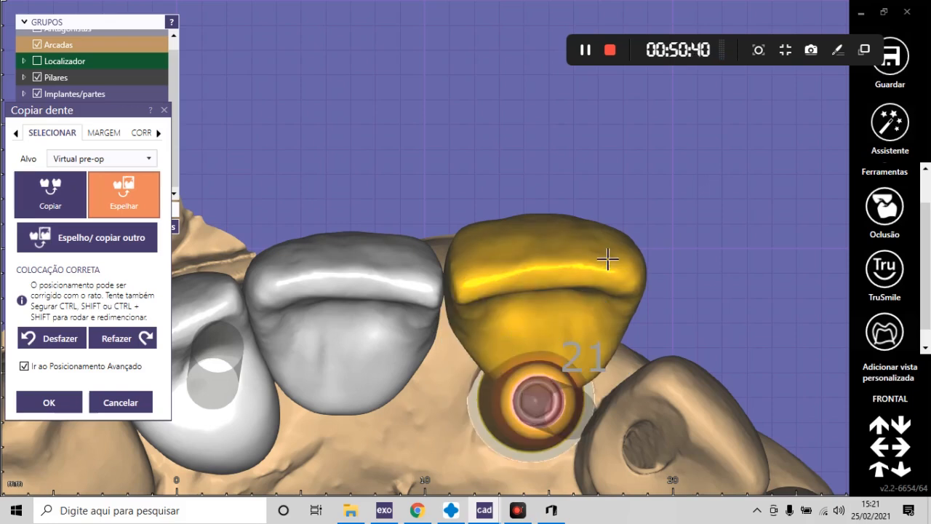
pyautogui.keyDown('ctrl'); pyautogui.moveTo(607, 259); pyautogui.dragTo(601, 342); pyautogui.keyUp('ctrl')
pyautogui.keyDown('ctrl'); pyautogui.moveTo(469, 319); pyautogui.dragTo(468, 314); pyautogui.keyUp('ctrl')
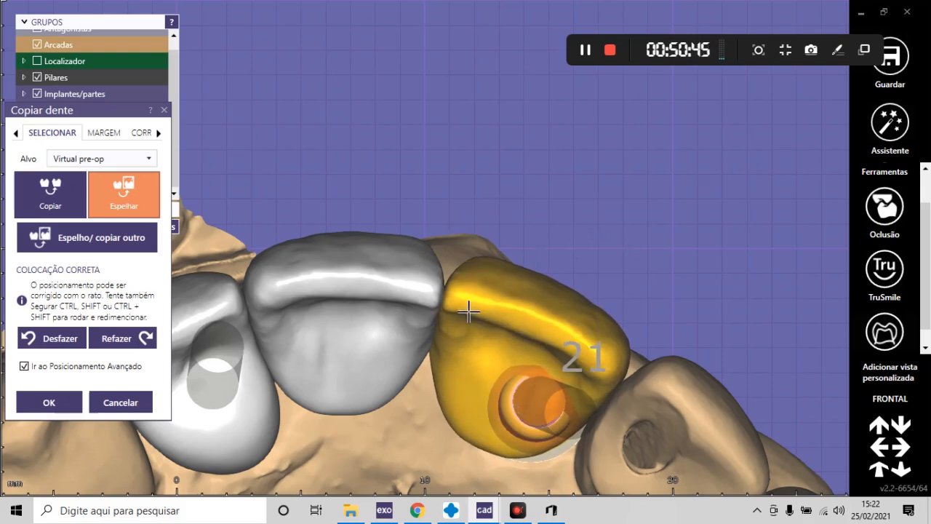
pyautogui.scroll(-5, 485, 314)
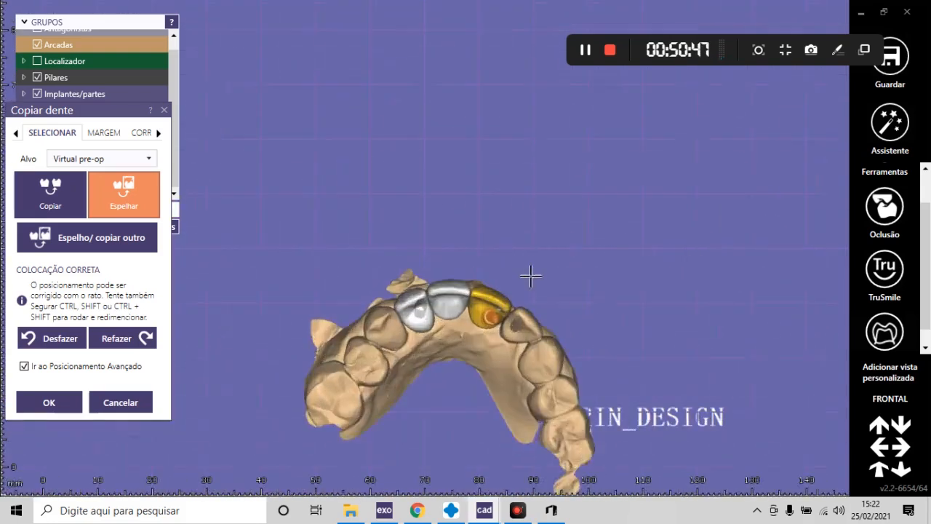
pyautogui.moveTo(532, 276); pyautogui.dragTo(561, 272, button='right')
# - Align the mirrored tooth 21 copy's tilt and incisal edge with the tooth 11 pontic from the facial side
pyautogui.click(890, 398)
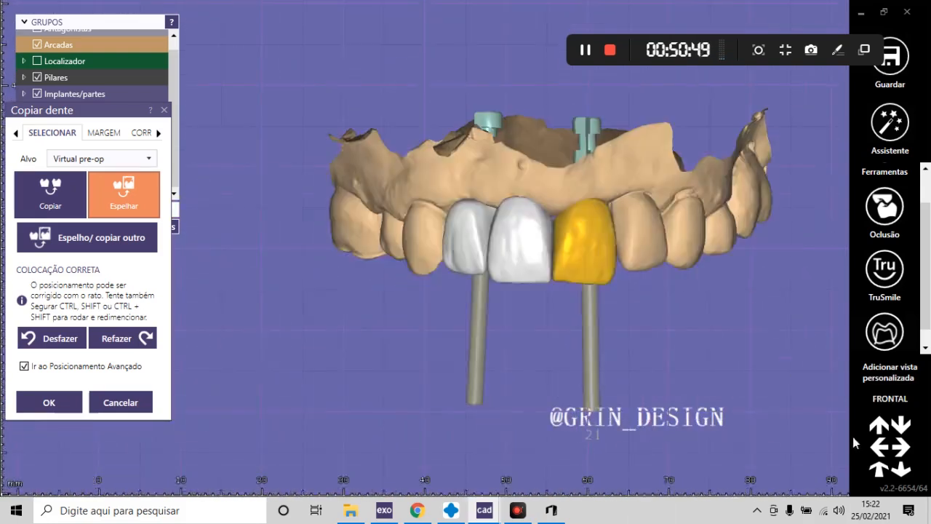
pyautogui.scroll(5, 615, 334)
pyautogui.moveTo(615, 334); pyautogui.dragTo(609, 320)
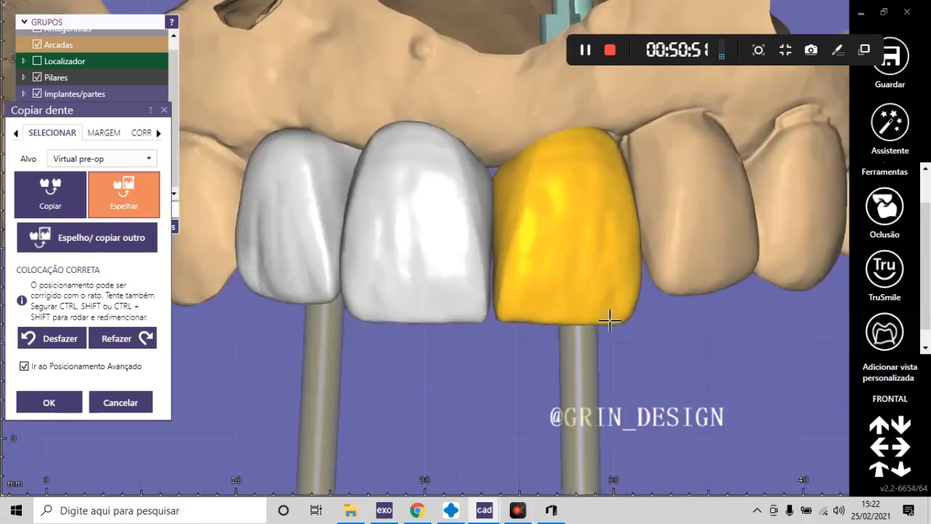
pyautogui.keyDown('ctrl'); pyautogui.moveTo(559, 207); pyautogui.dragTo(548, 205); pyautogui.keyUp('ctrl')
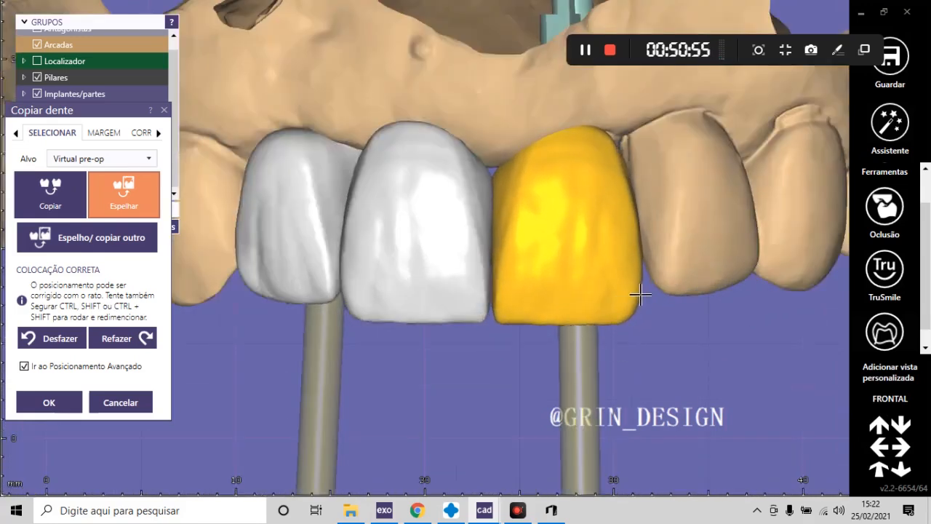
pyautogui.scroll(-3, 582, 323)
pyautogui.scroll(5, 577, 324)
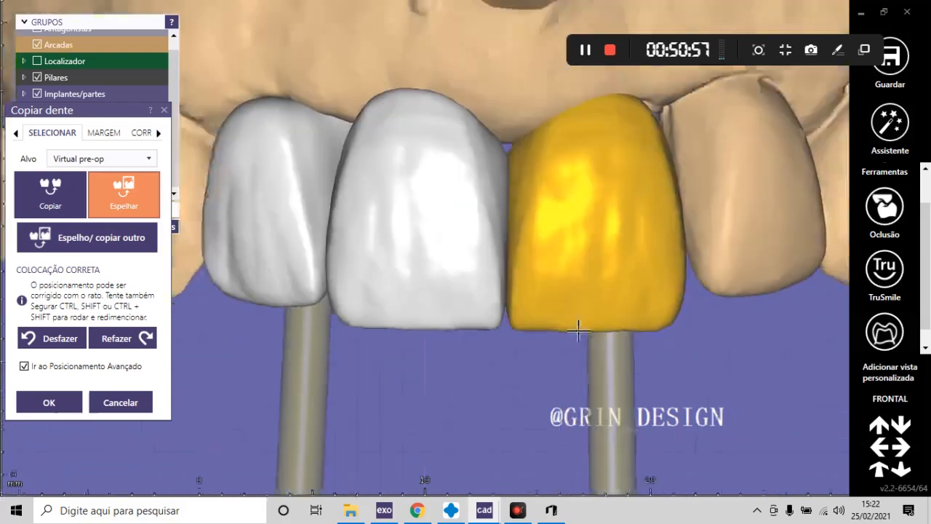
pyautogui.moveTo(536, 320); pyautogui.dragTo(545, 309)
# - Fine-tune the mirrored tooth 21 copy's position and rotation over the screw channel from the incisal side
pyautogui.scroll(-8, 514, 344)
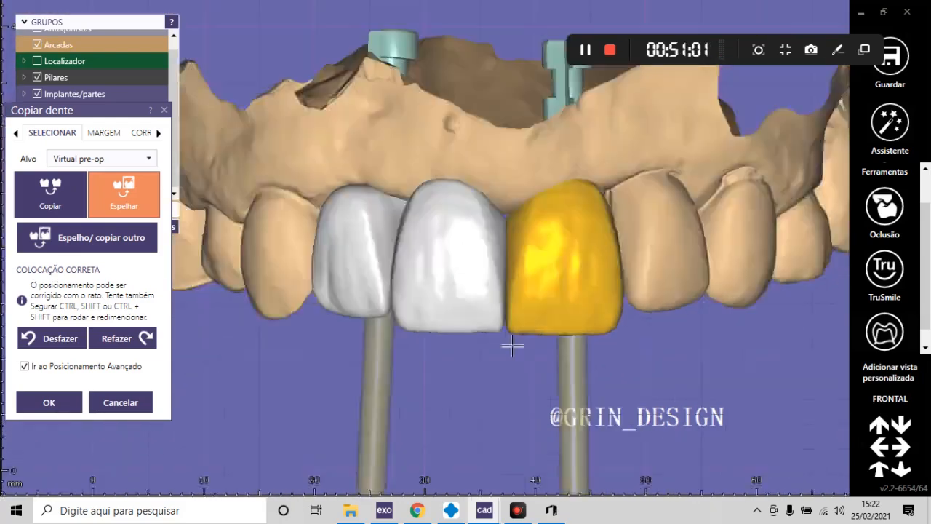
pyautogui.moveTo(507, 334); pyautogui.dragTo(510, 337, button='right')
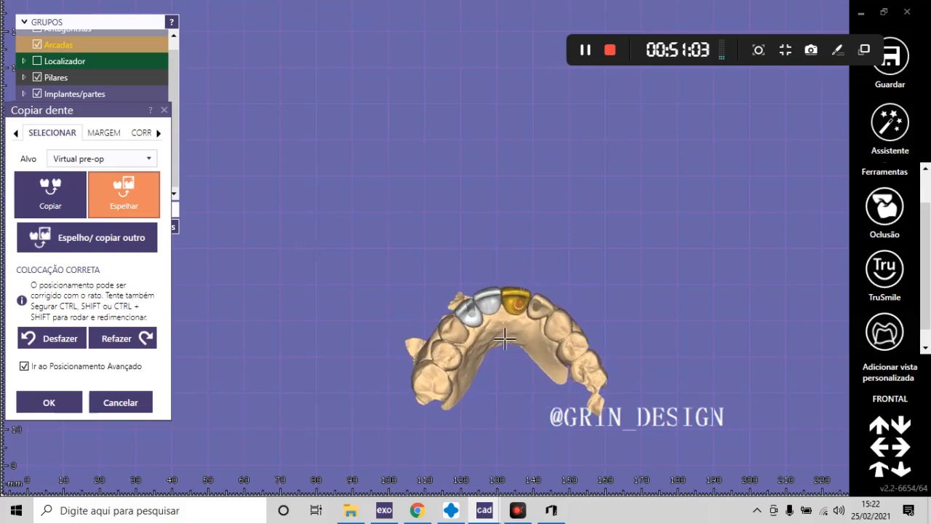
pyautogui.scroll(8, 512, 306)
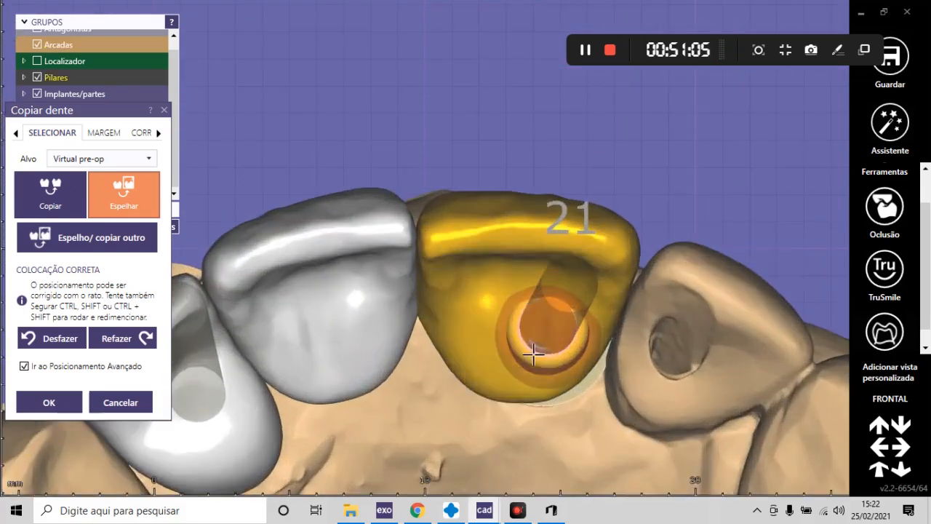
pyautogui.moveTo(533, 354); pyautogui.dragTo(508, 364)
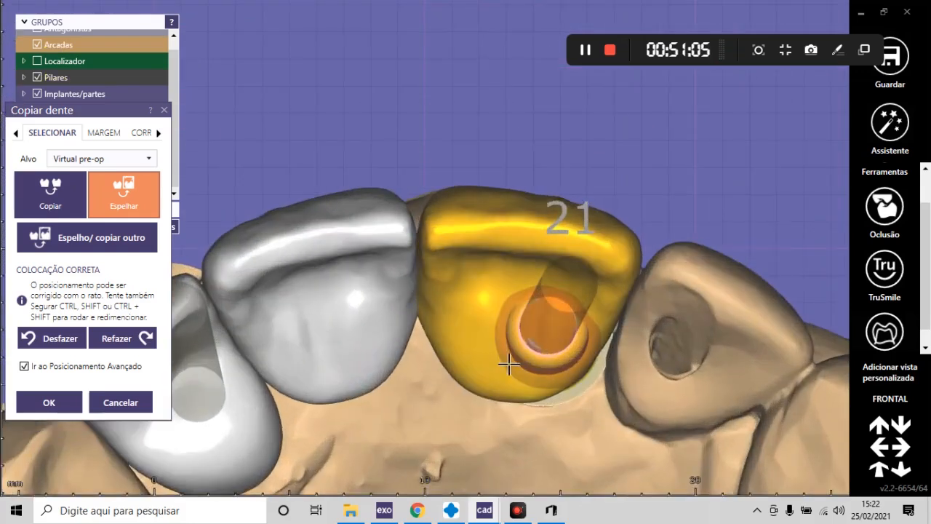
pyautogui.keyDown('ctrl'); pyautogui.moveTo(499, 256); pyautogui.dragTo(494, 242); pyautogui.keyUp('ctrl')
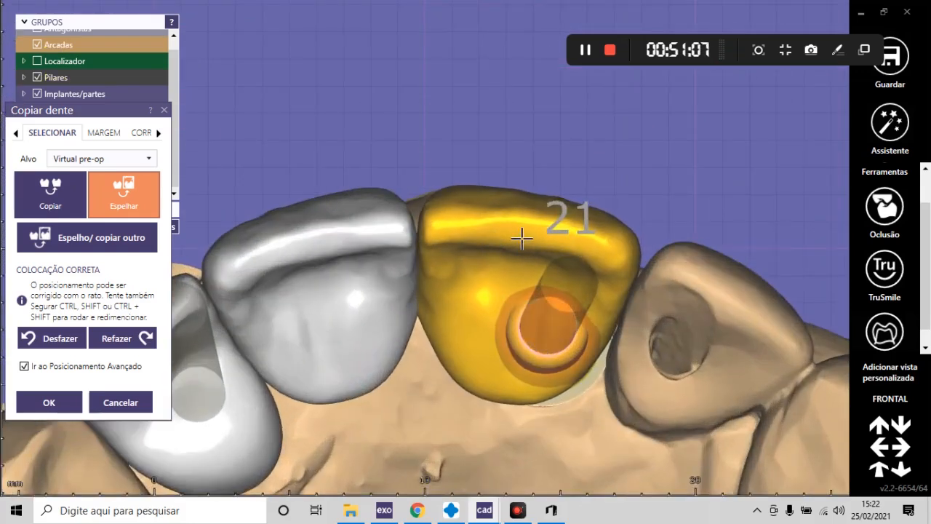
# - Nudge and rotate the mirrored tooth 21 copy in the frontal view to match the contour of the tooth 11 pontic
pyautogui.scroll(-5, 553, 276)
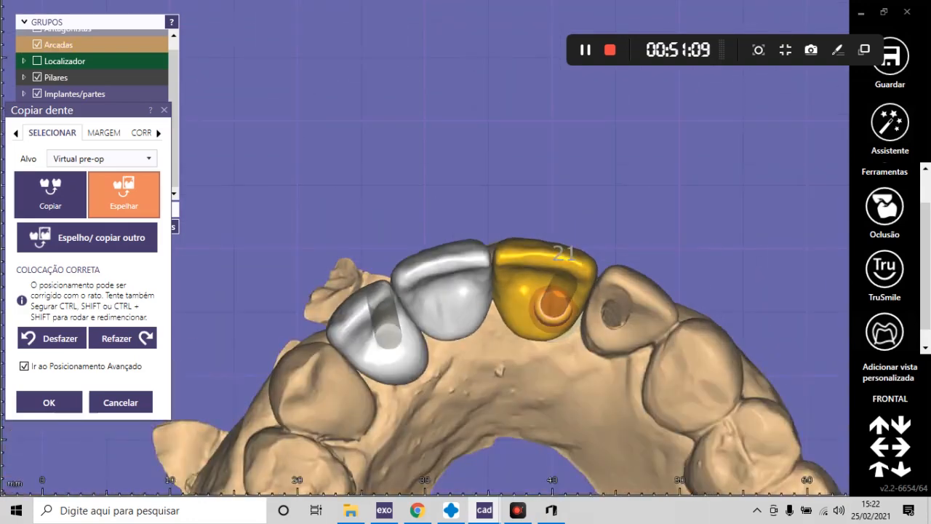
pyautogui.click(906, 401)
pyautogui.scroll(5, 575, 229)
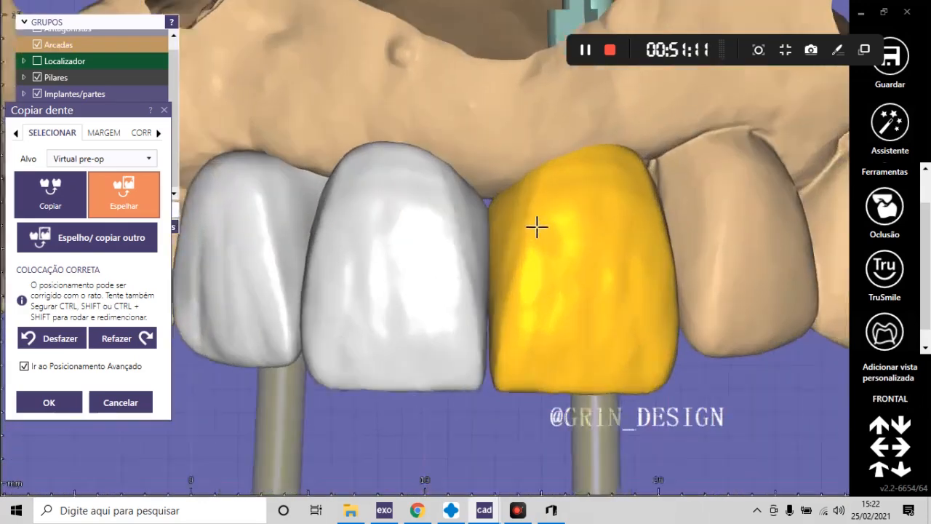
pyautogui.scroll(1, 536, 227)
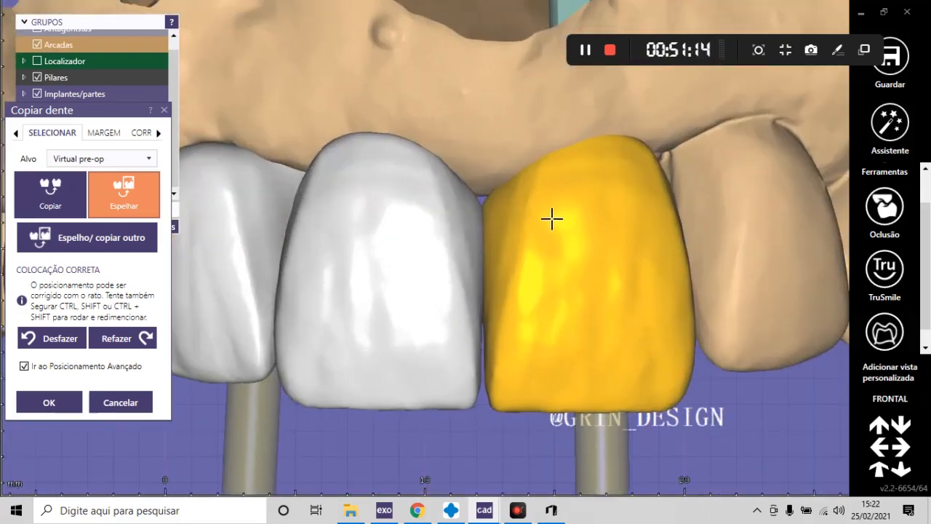
pyautogui.moveTo(552, 218); pyautogui.dragTo(549, 228)
pyautogui.moveTo(629, 312)
pyautogui.mouseDown()
pyautogui.moveTo(627, 320)
pyautogui.moveTo(637, 310)
pyautogui.mouseUp()
pyautogui.moveTo(602, 255); pyautogui.dragTo(581, 238)
pyautogui.scroll(-3, 729, 355)
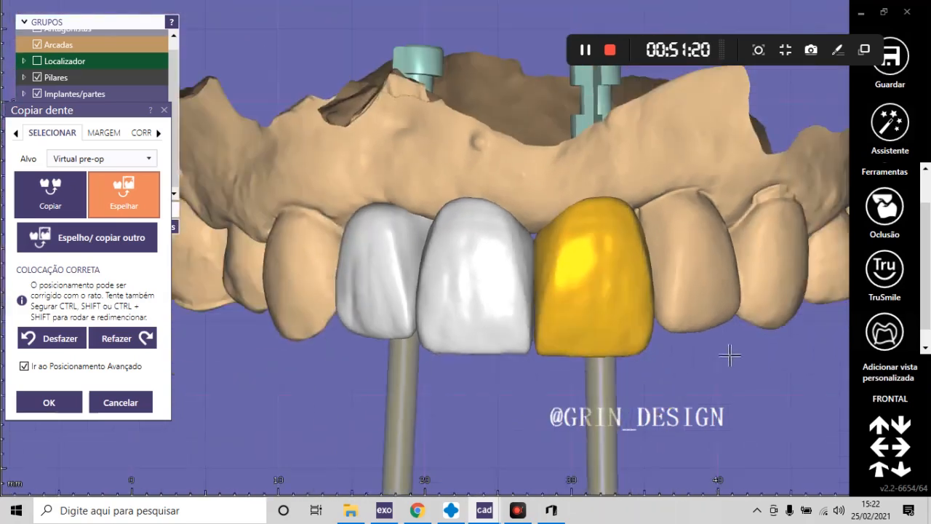
# - Show the antagonist arch and compare the mirrored tooth 21 copy with the tooth 11 pontic and the opposing teeth
pyautogui.click(896, 392)
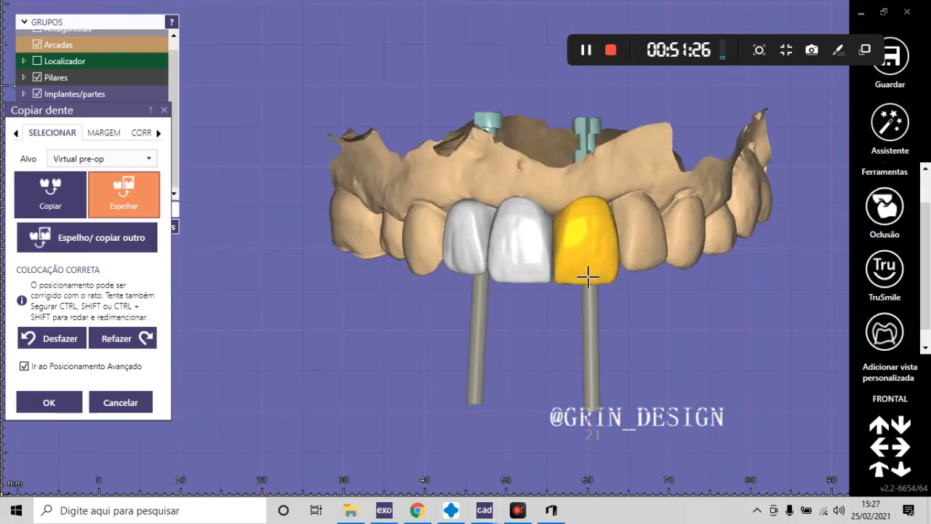
pyautogui.scroll(3, 709, 365)
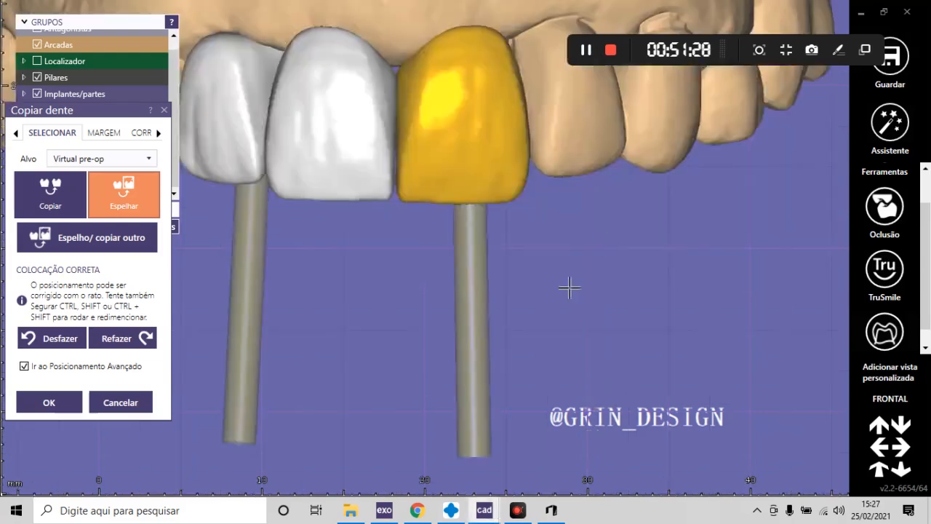
pyautogui.scroll(-3, 570, 288)
pyautogui.scroll(5, 509, 187)
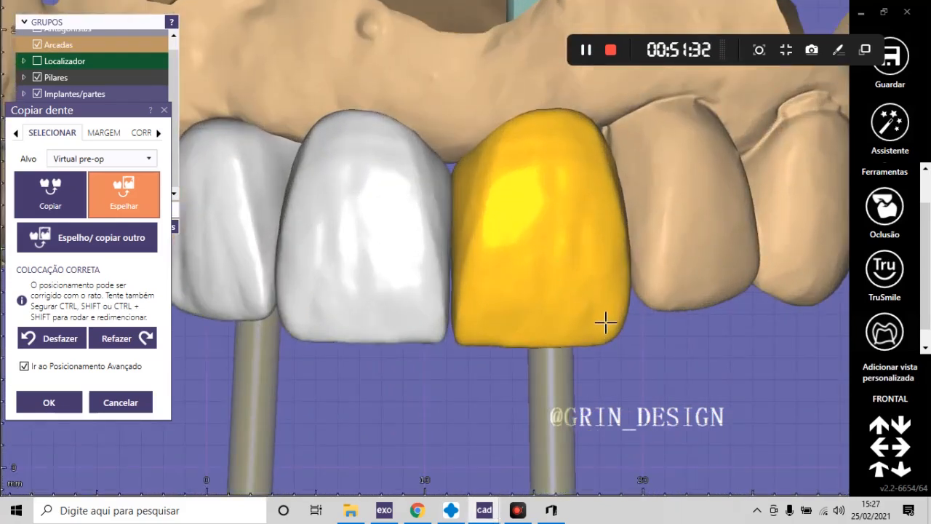
pyautogui.click(893, 415)
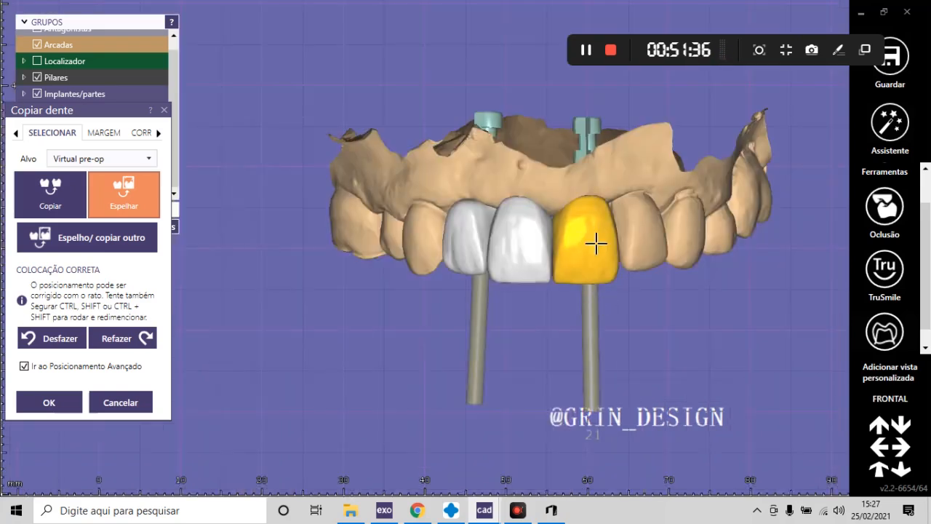
pyautogui.press('a')
pyautogui.scroll(5, 585, 272)
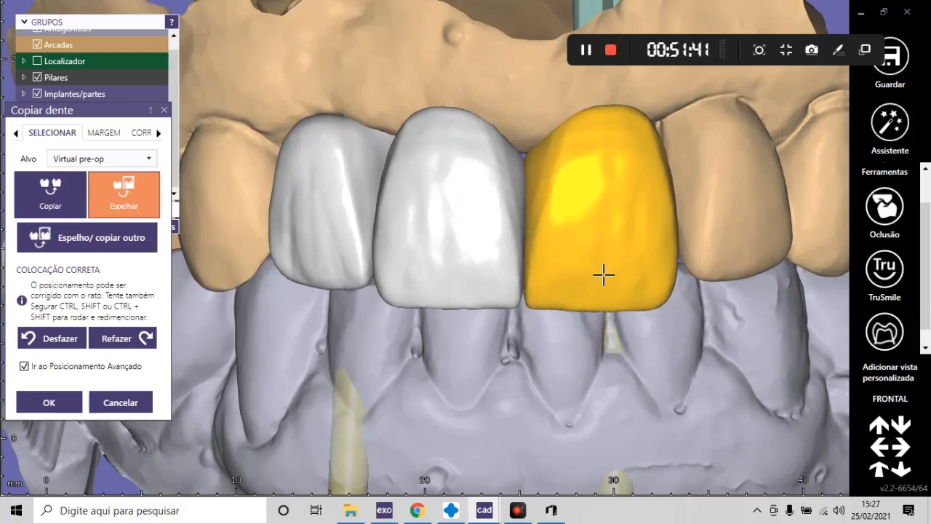
pyautogui.moveTo(623, 258)
pyautogui.mouseDown(button='right')
pyautogui.moveTo(634, 293)
pyautogui.moveTo(637, 250)
pyautogui.mouseUp(button='right')
pyautogui.scroll(2, 636, 250)
pyautogui.scroll(3, 633, 244)
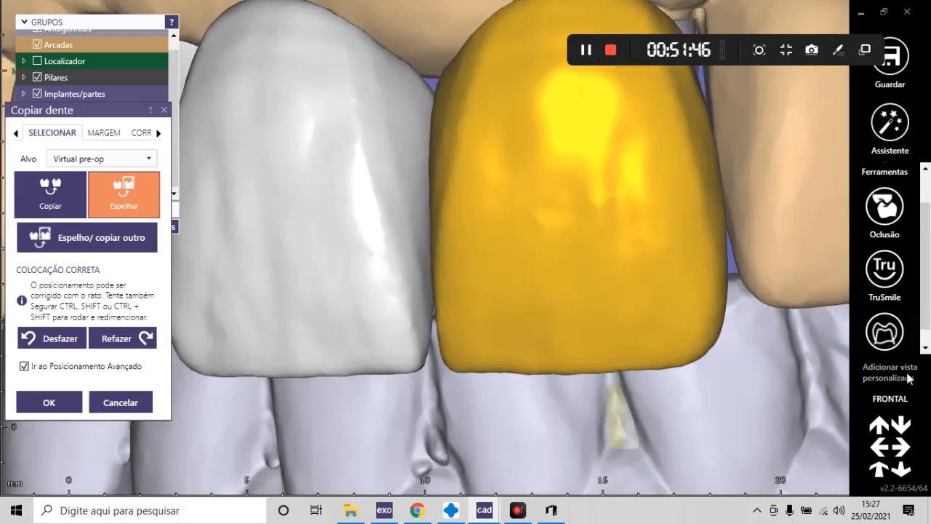
pyautogui.click(892, 400)
pyautogui.scroll(4, 560, 251)
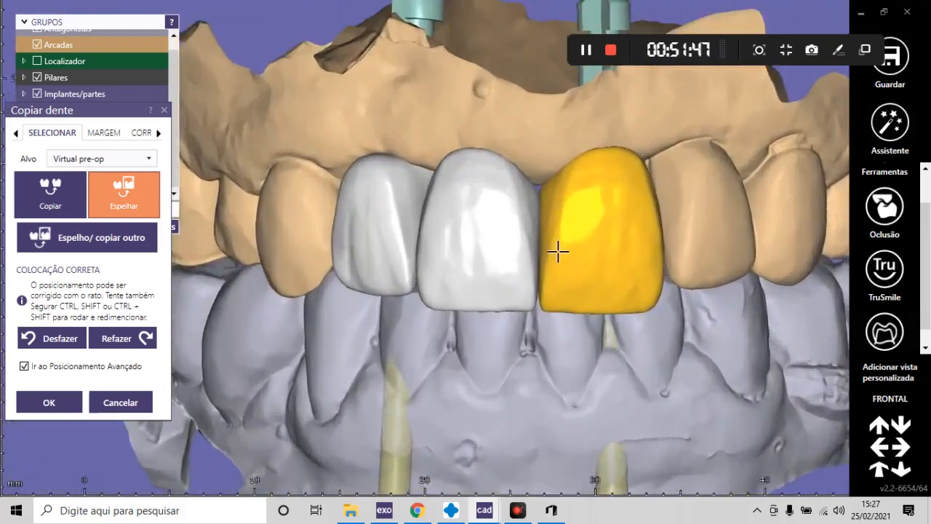
pyautogui.scroll(2, 557, 251)
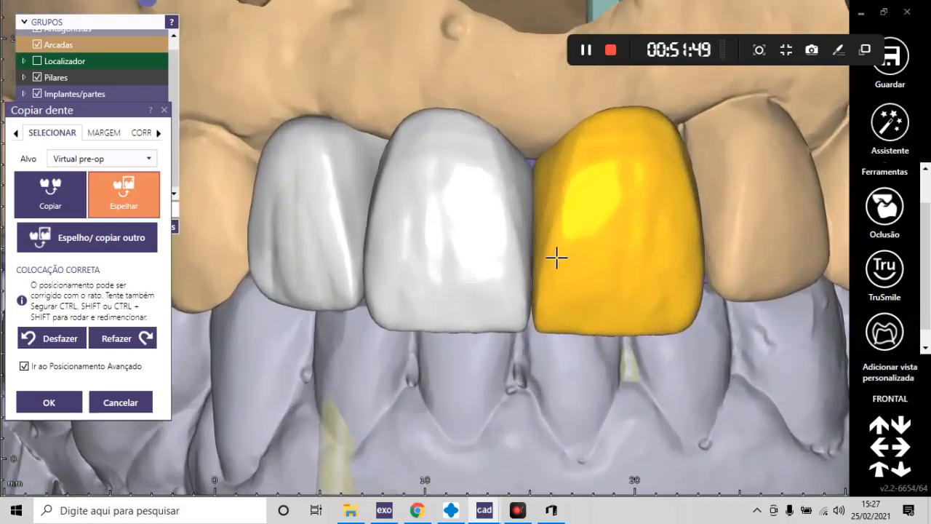
pyautogui.scroll(3, 578, 267)
pyautogui.scroll(-4, 585, 289)
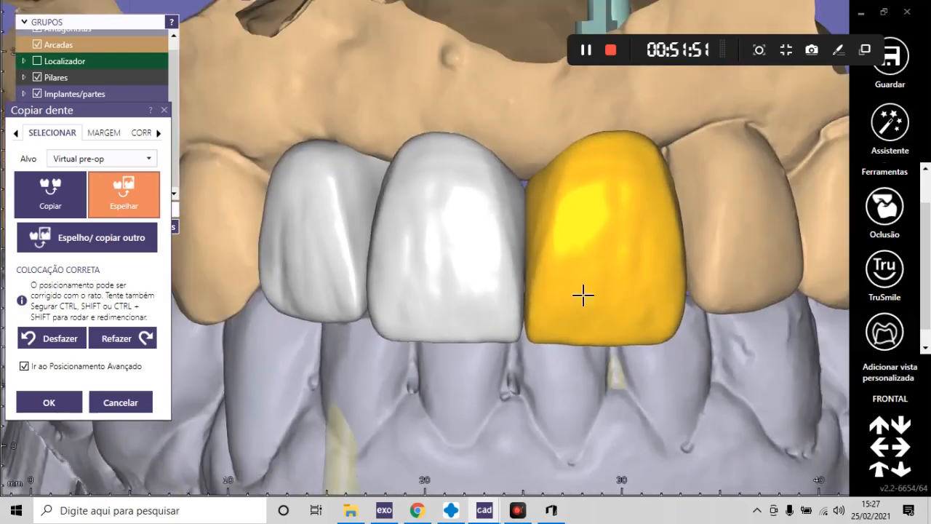
pyautogui.scroll(2, 664, 342)
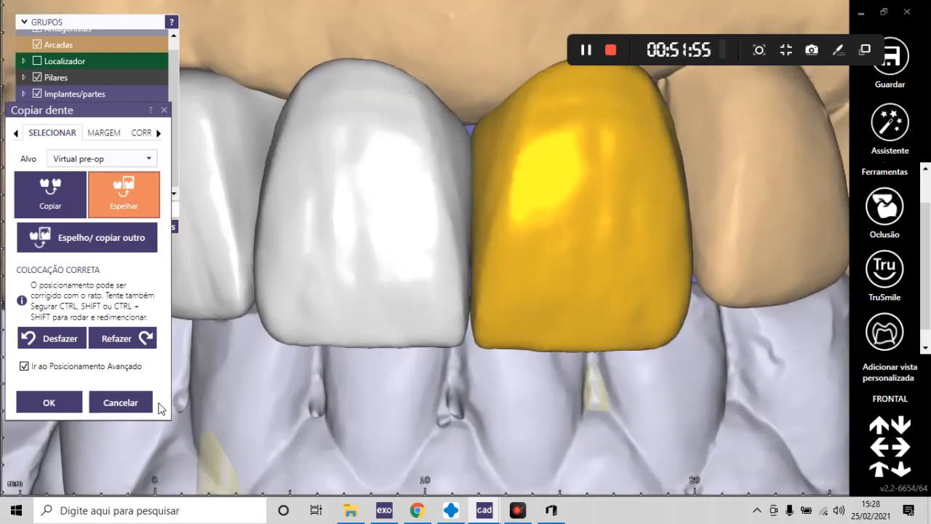
# - Accept the mirrored copy as the tooth 21 reference model and show all the anatomy crowns
pyautogui.click(51, 406)
pyautogui.scroll(-5, 501, 273)
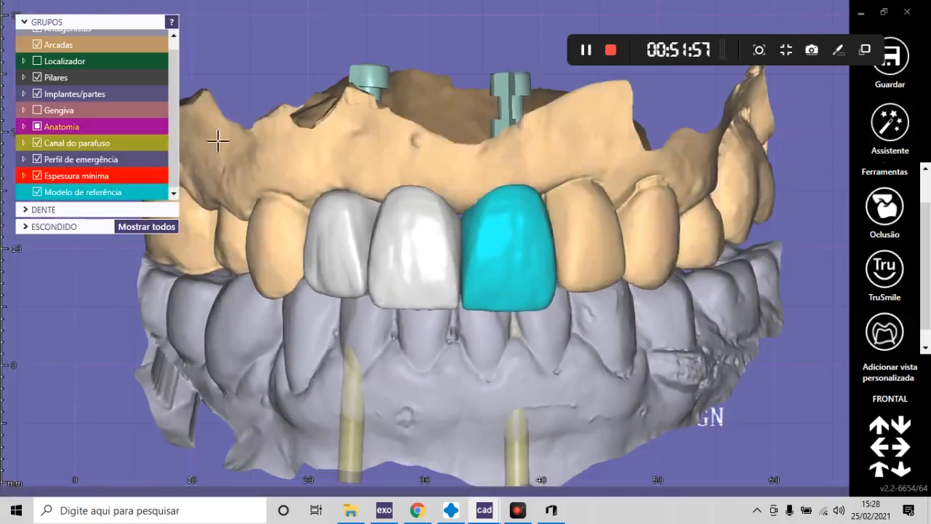
pyautogui.click(37, 126)
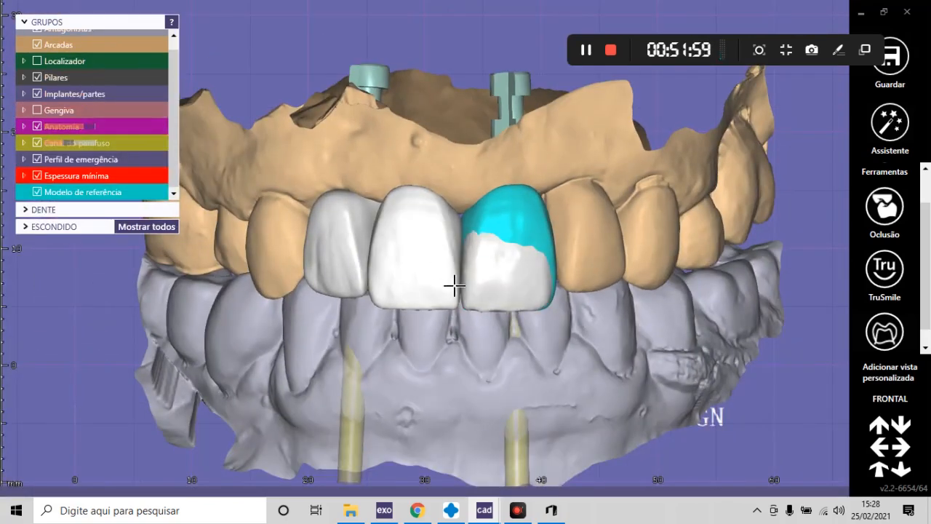
# - Open modelling for the tooth 21 crown and make the reference model semi-transparent
pyautogui.scroll(3, 513, 257)
pyautogui.rightClick(514, 261)
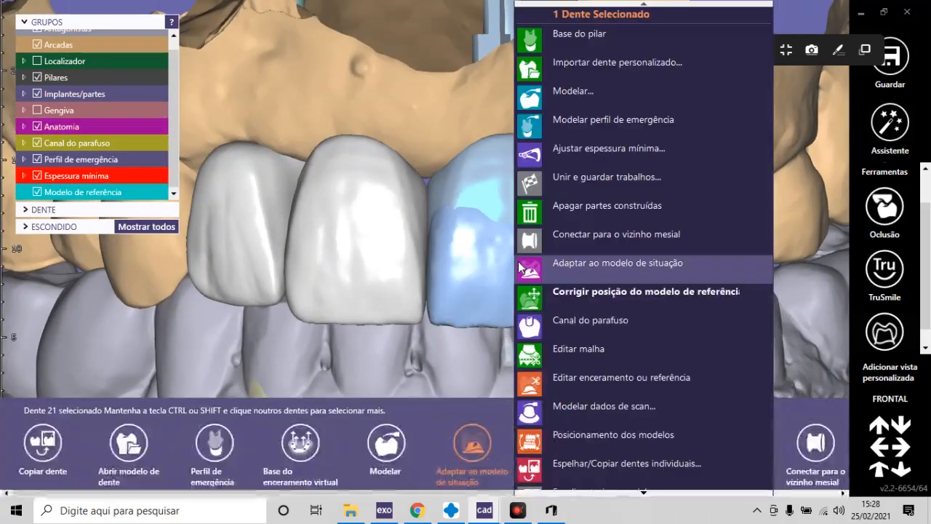
pyautogui.click(640, 91)
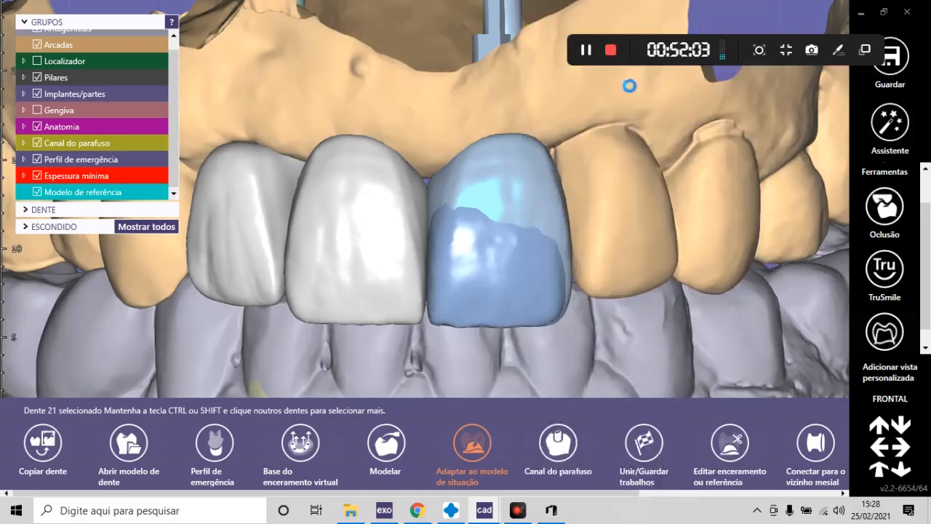
pyautogui.scroll(3, 475, 201)
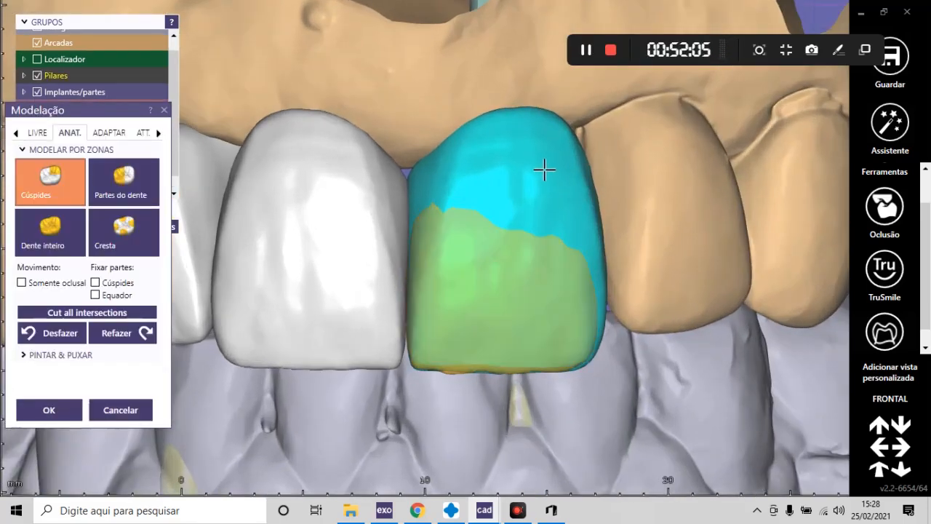
pyautogui.moveTo(138, 91)
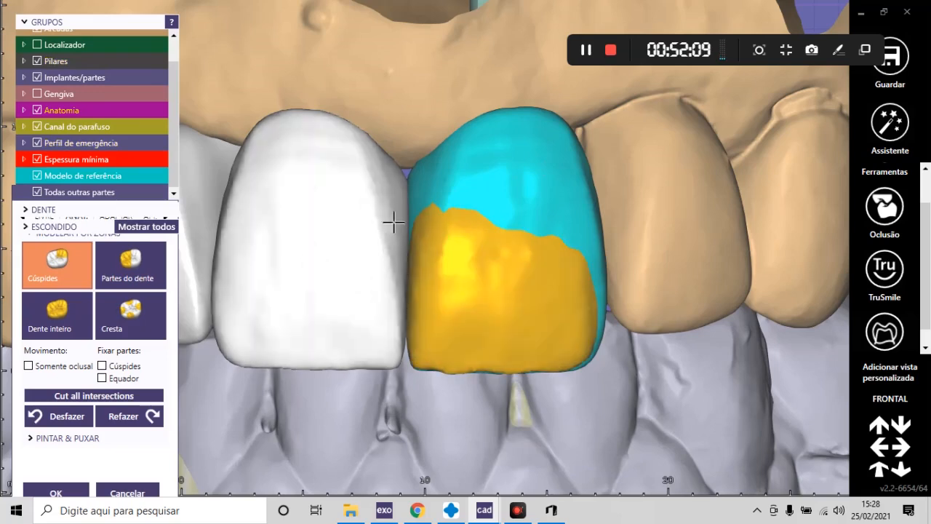
pyautogui.moveTo(86, 182); pyautogui.dragTo(75, 177)
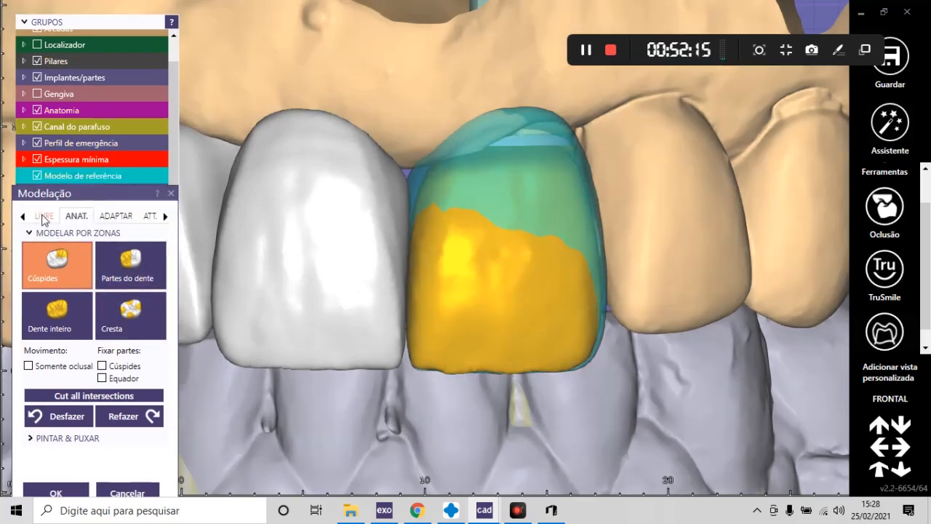
# - Build up the tooth 21 crown's facial and cervical surface to the reference model with a large free-form add/remove brush
pyautogui.click(43, 216)
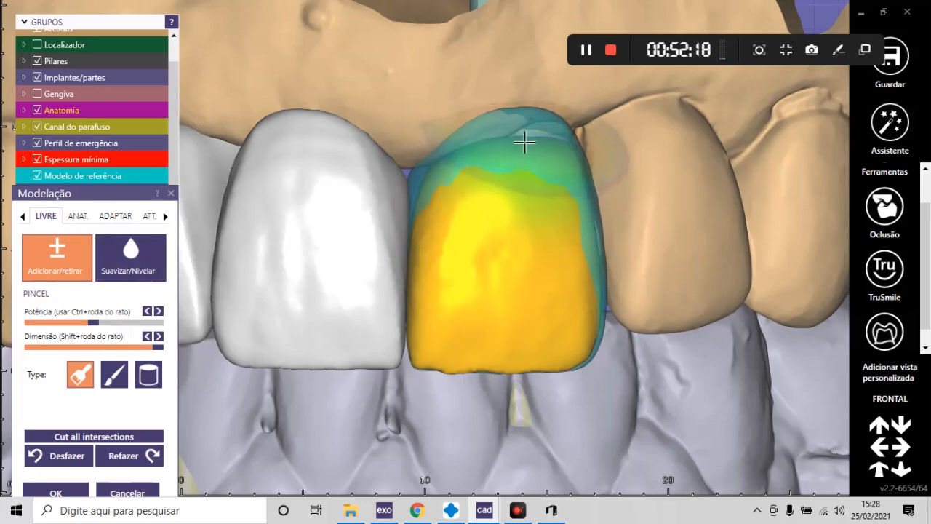
pyautogui.moveTo(525, 142)
pyautogui.mouseDown()
pyautogui.moveTo(536, 141)
pyautogui.moveTo(563, 254)
pyautogui.moveTo(473, 144)
pyautogui.moveTo(469, 154)
pyautogui.moveTo(587, 94)
pyautogui.mouseUp()
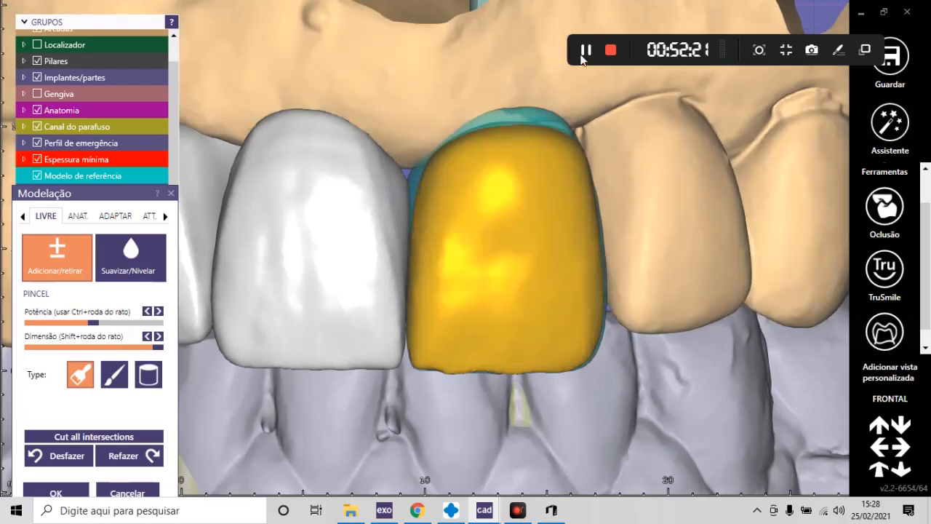
pyautogui.moveTo(531, 127)
pyautogui.mouseDown()
pyautogui.moveTo(515, 139)
pyautogui.moveTo(528, 140)
pyautogui.moveTo(504, 118)
pyautogui.mouseUp()
pyautogui.scroll(-2, 533, 280)
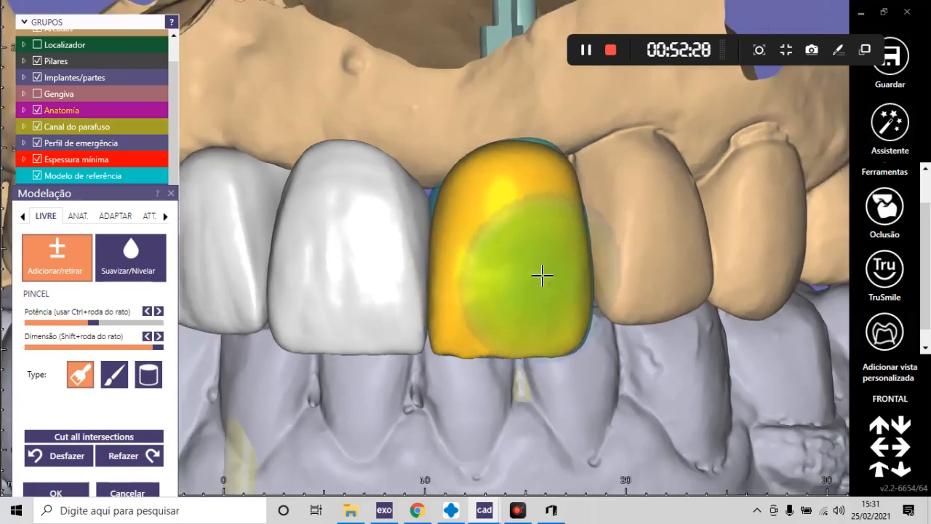
pyautogui.scroll(-5, 492, 316)
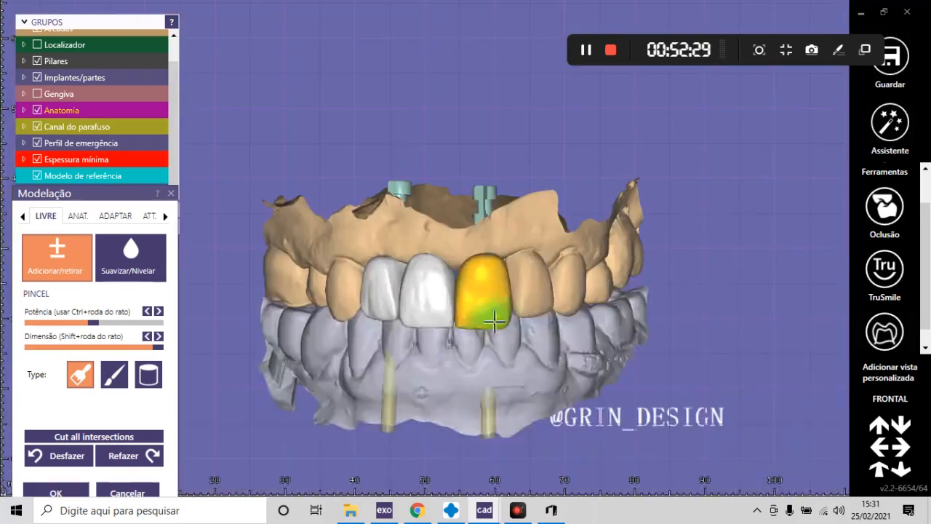
# - Add material to the tooth 21 crown's incisal edge and palatal surface to cover the reference model, using smaller free-form brushes
pyautogui.keyDown('ctrl'); pyautogui.click(475, 359); pyautogui.keyUp('ctrl')
pyautogui.moveTo(476, 359)
pyautogui.mouseDown(button='right')
pyautogui.moveTo(471, 365)
pyautogui.moveTo(490, 293)
pyautogui.mouseUp(button='right')
pyautogui.scroll(4, 446, 124)
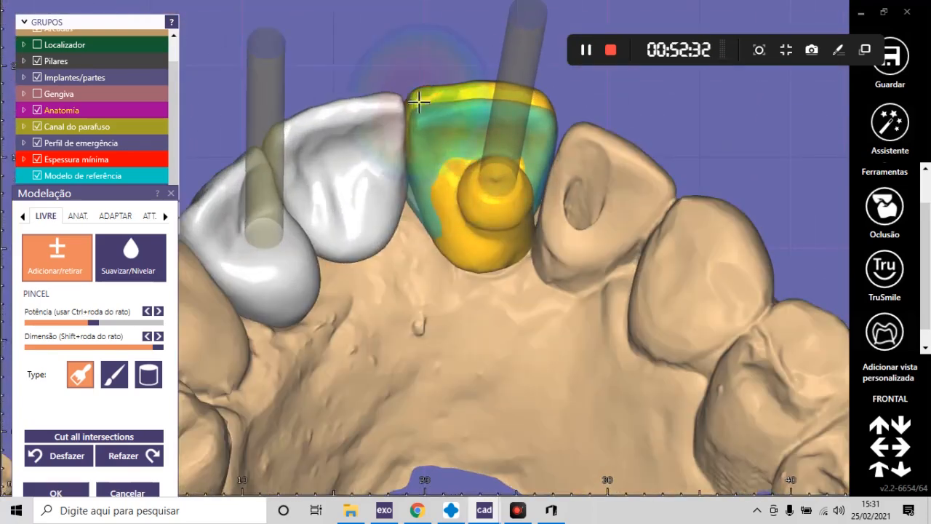
pyautogui.moveTo(433, 164); pyautogui.dragTo(459, 107)
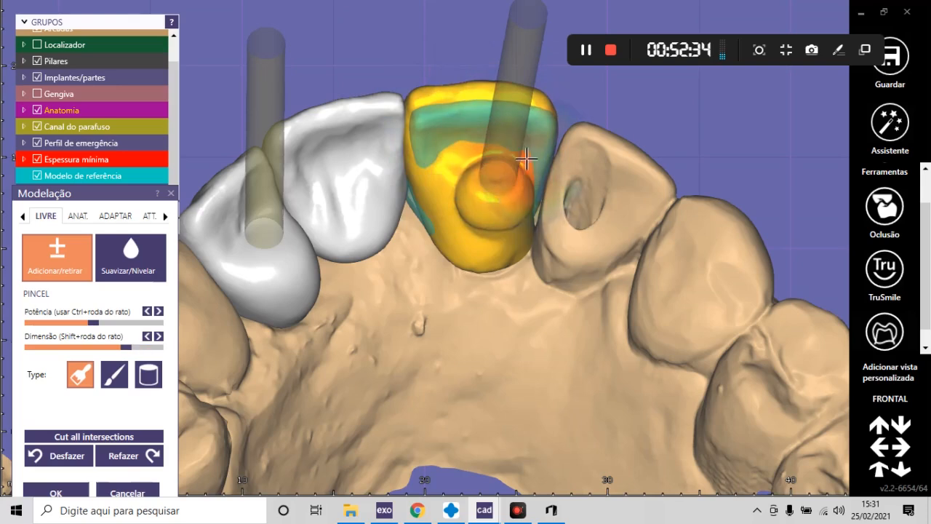
pyautogui.scroll(3, 526, 158)
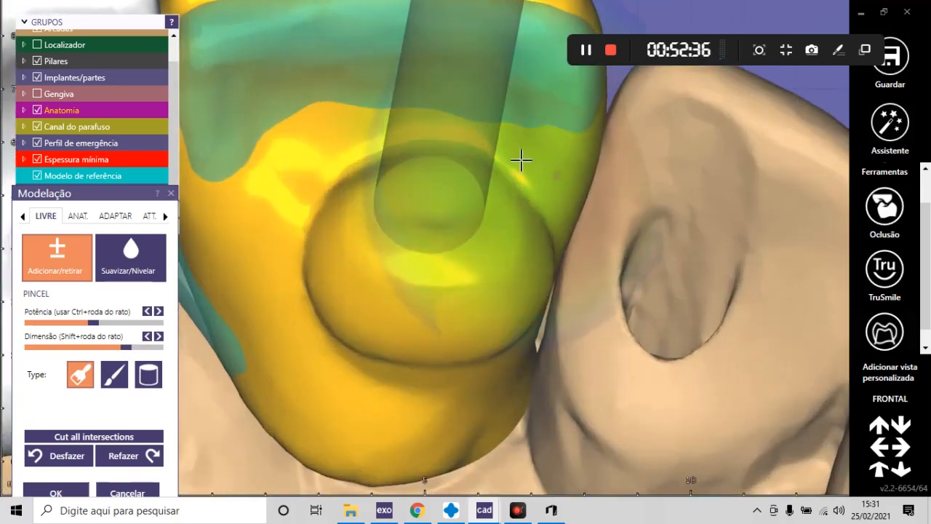
pyautogui.scroll(-4, 436, 251)
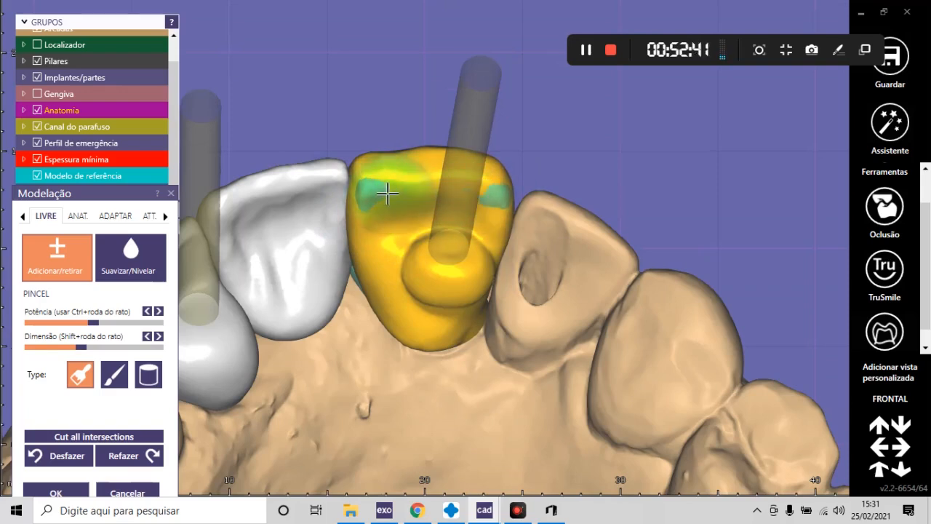
# - Smooth the tooth 21 crown's facial surface toward the incisal edge with an enlarged smoothing brush
pyautogui.moveTo(509, 213); pyautogui.dragTo(488, 225, button='right')
pyautogui.scroll(-5, 488, 222)
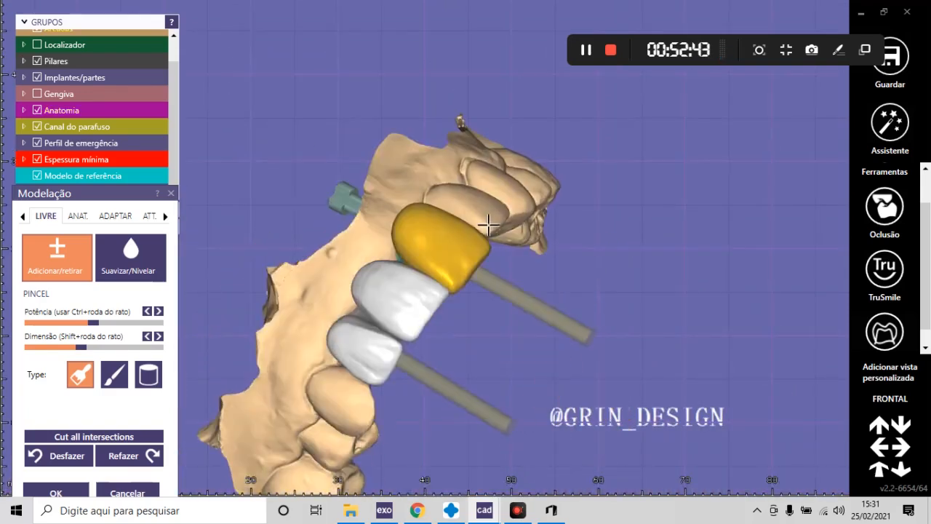
pyautogui.scroll(4, 434, 259)
pyautogui.click(140, 256)
pyautogui.scroll(2, 466, 235)
pyautogui.keyDown('shift'); pyautogui.scroll(3, 466, 235); pyautogui.keyUp('shift')
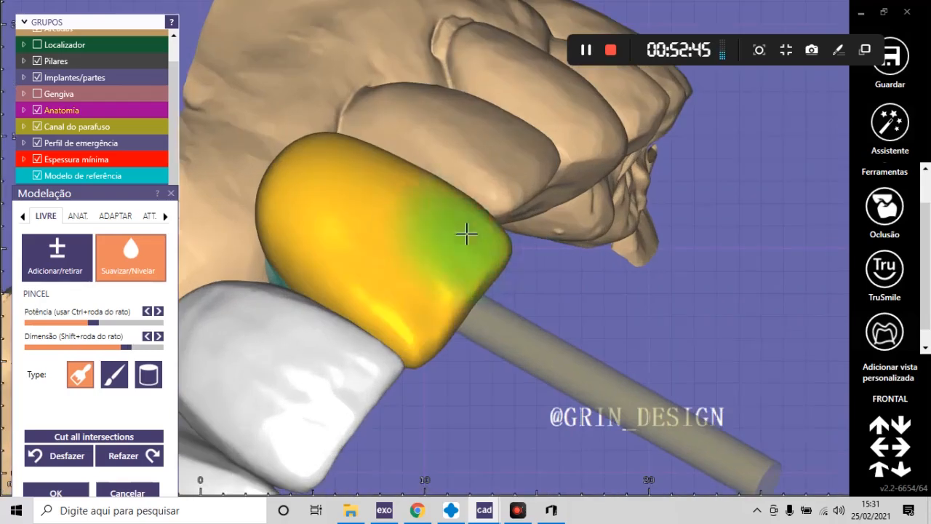
pyautogui.moveTo(444, 231)
pyautogui.mouseDown()
pyautogui.moveTo(399, 338)
pyautogui.moveTo(388, 305)
pyautogui.mouseUp()
pyautogui.scroll(-3, 436, 254)
# - Add material along the tooth 21 crown's incisal edge and distal corner up to the reference model
pyautogui.moveTo(436, 254)
pyautogui.mouseDown(button='right')
pyautogui.moveTo(486, 307)
pyautogui.moveTo(483, 260)
pyautogui.moveTo(367, 229)
pyautogui.mouseUp(button='right')
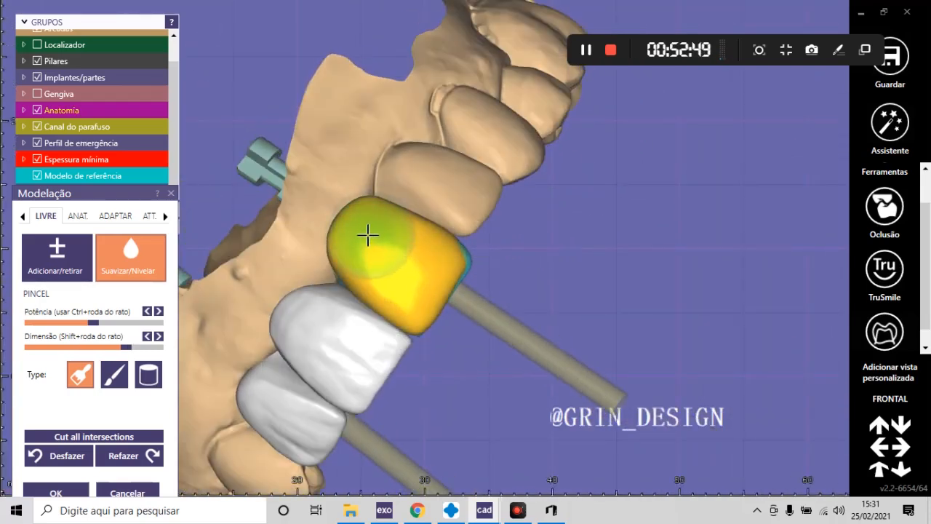
pyautogui.click(79, 259)
pyautogui.scroll(4, 473, 261)
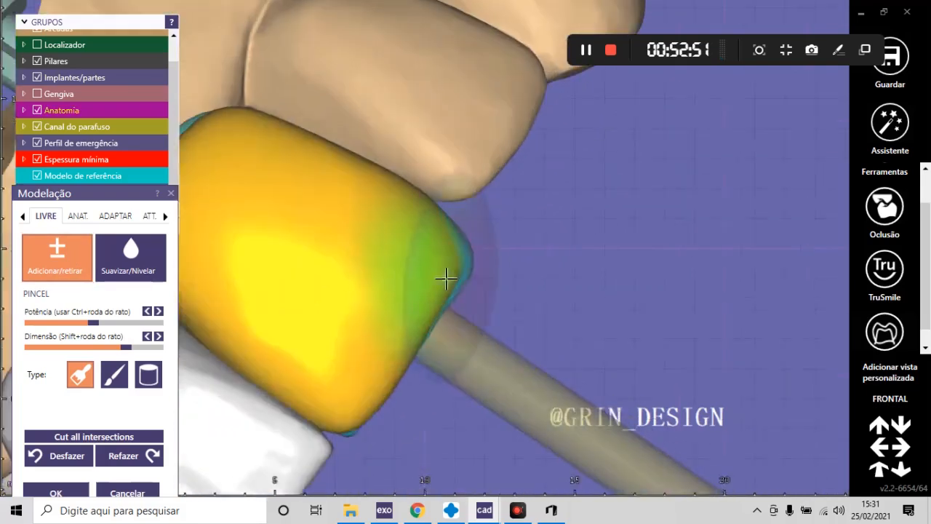
pyautogui.scroll(-6, 436, 291)
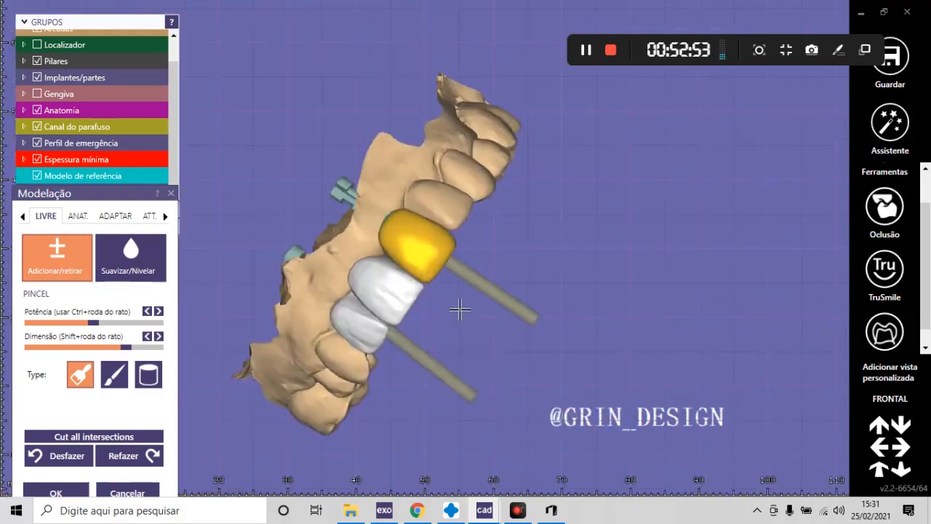
pyautogui.moveTo(457, 308); pyautogui.dragTo(524, 320, button='right')
pyautogui.click(895, 399)
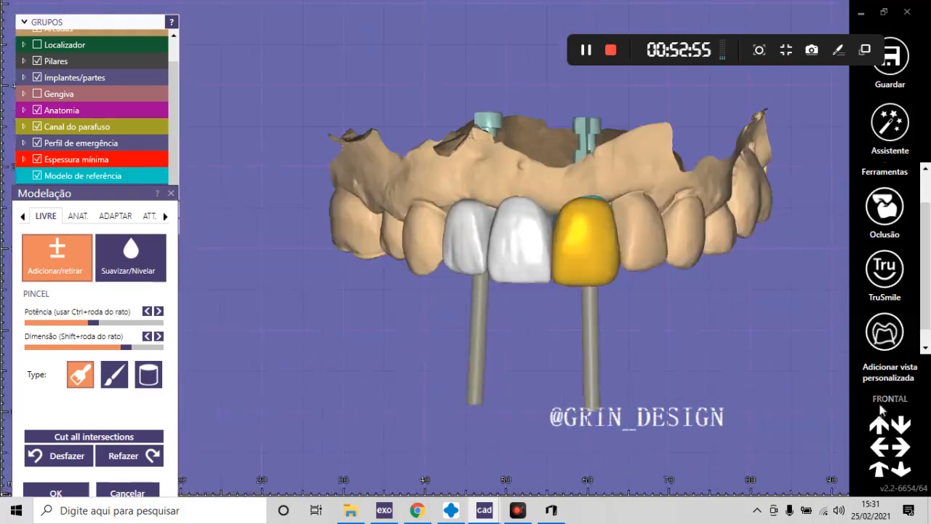
# - Accept the free-form shaping of the tooth 21 crown and return to the wizard's reference model positioning stage
pyautogui.scroll(1, 654, 227)
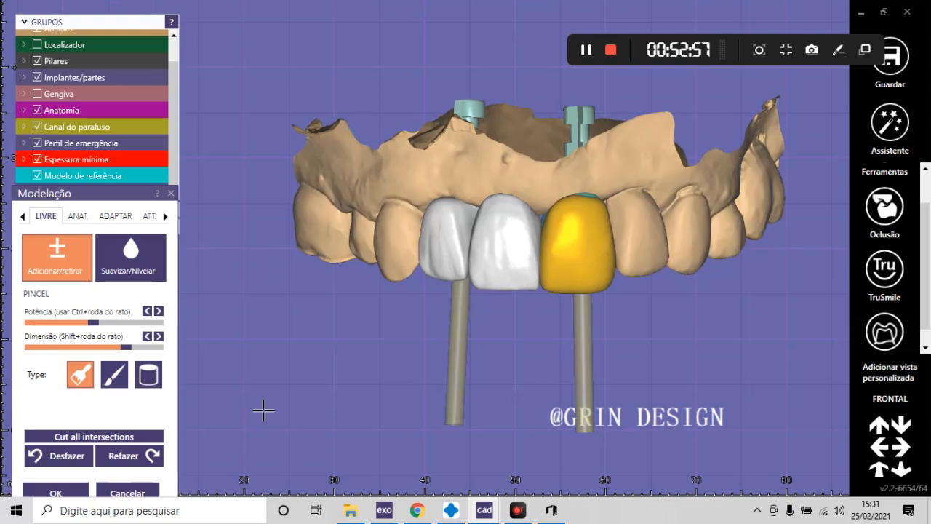
pyautogui.click(89, 491)
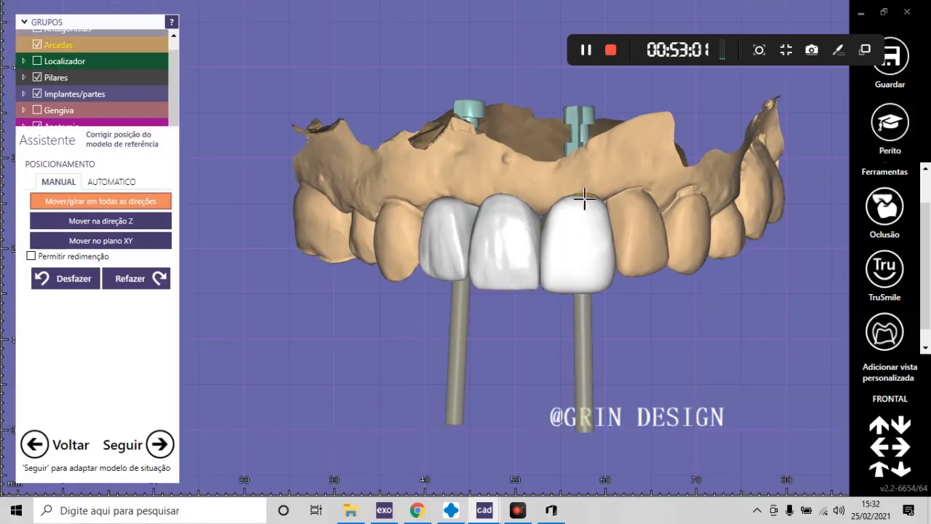
# - Proceed to the wizard's situation model adaptation and adapt the teeth to it without excluding any selected parts
pyautogui.scroll(10, 596, 218)
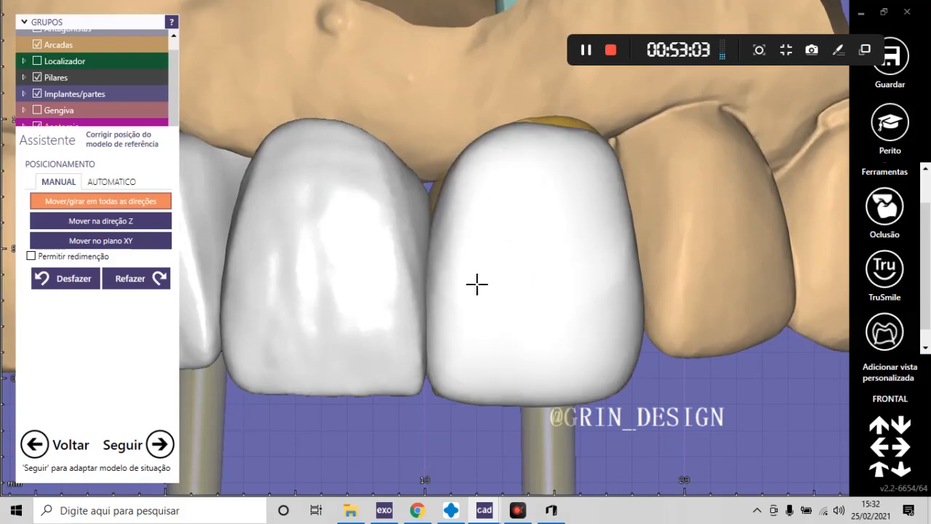
pyautogui.scroll(-7, 517, 244)
pyautogui.moveTo(514, 182); pyautogui.dragTo(528, 191, button='right')
pyautogui.scroll(5, 526, 196)
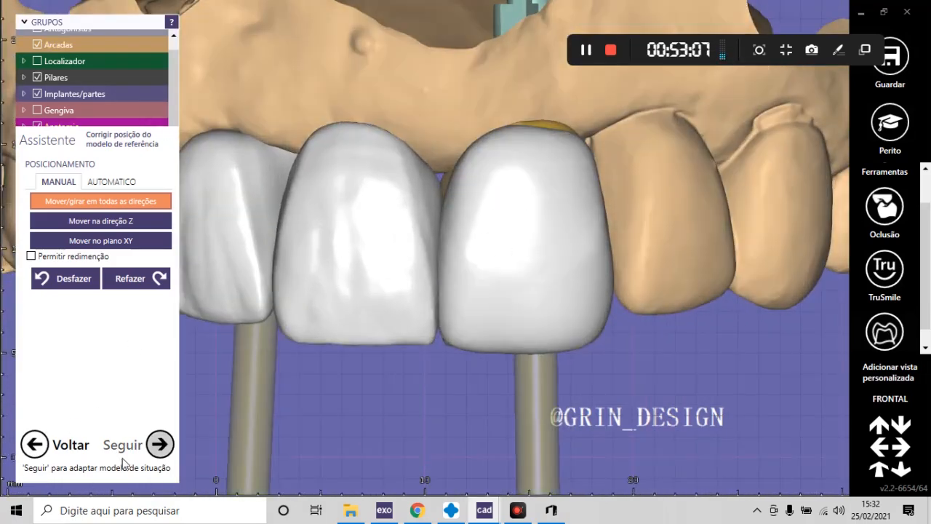
pyautogui.click(159, 444)
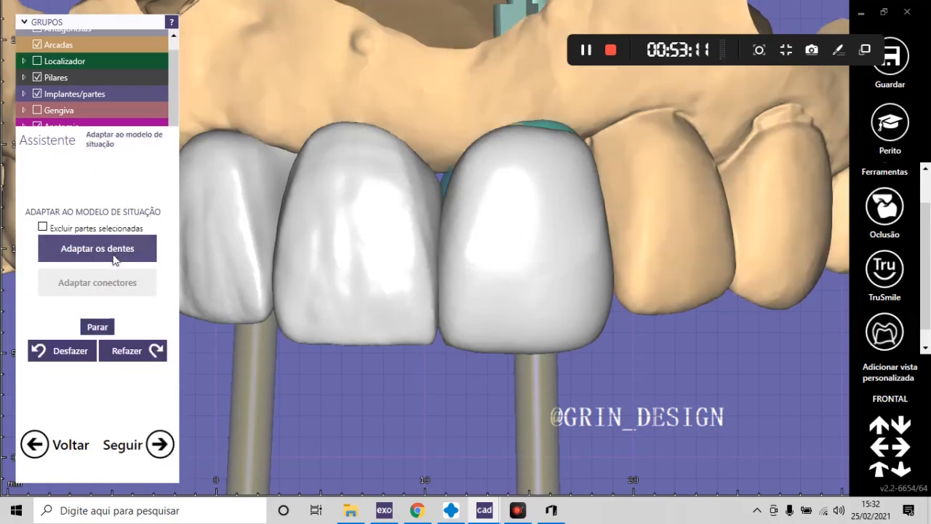
pyautogui.click(114, 256)
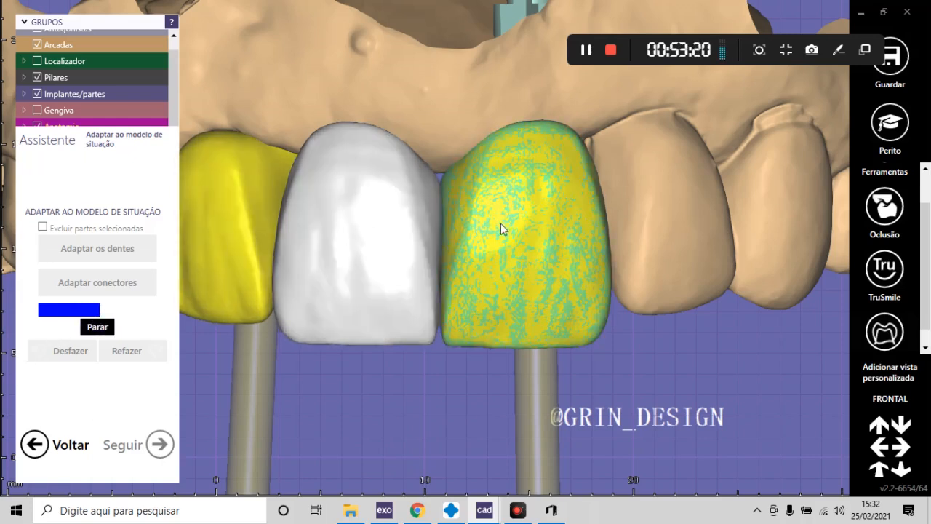
# - Examine the adapted tooth 21 crown from the facial and incisal sides, comparing its shape and alignment with the tooth 11 pontic
pyautogui.scroll(-2, 453, 288)
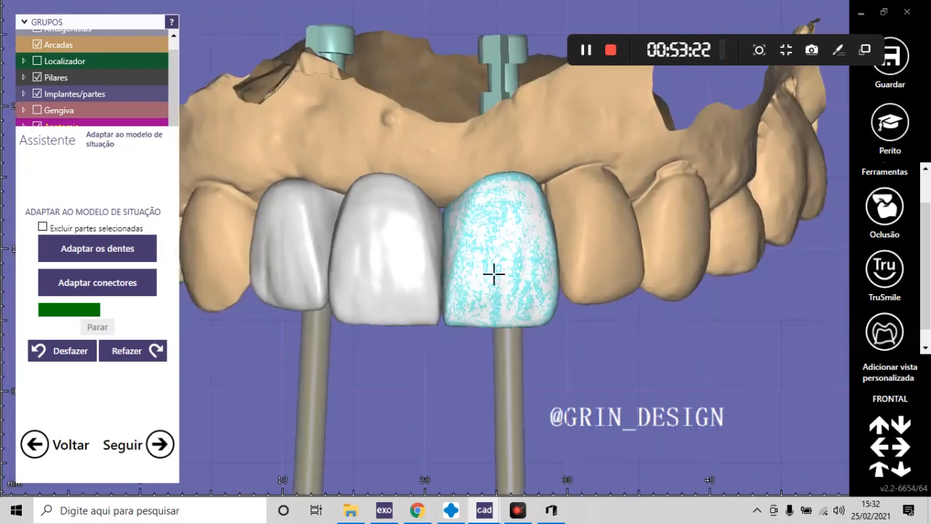
pyautogui.scroll(2, 500, 219)
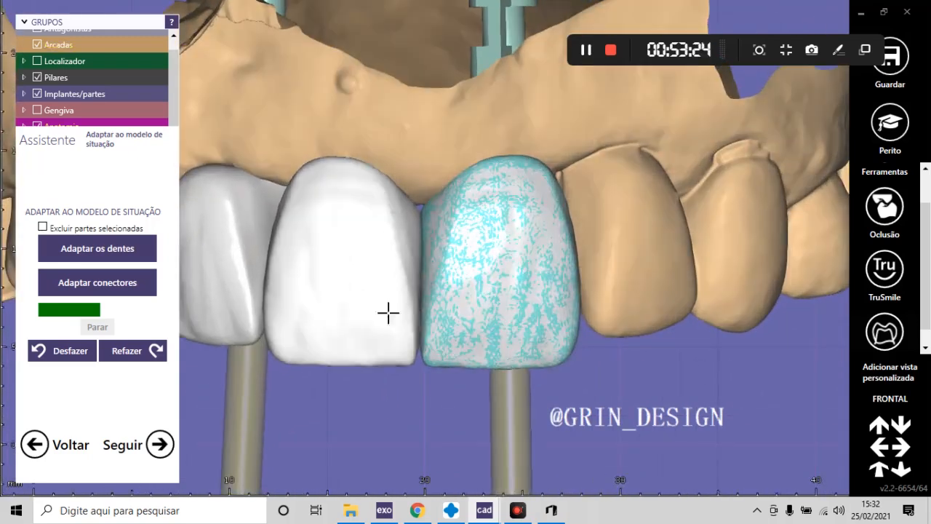
pyautogui.scroll(-4, 388, 331)
pyautogui.moveTo(420, 379); pyautogui.dragTo(410, 348, button='right')
pyautogui.scroll(4, 453, 225)
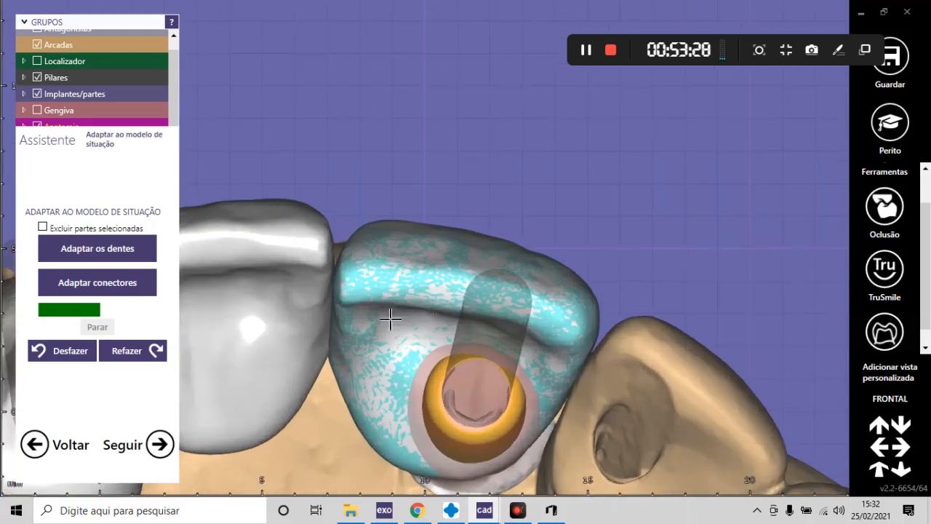
pyautogui.scroll(-2, 449, 303)
pyautogui.moveTo(449, 302); pyautogui.dragTo(431, 328, button='right')
pyautogui.scroll(3, 453, 239)
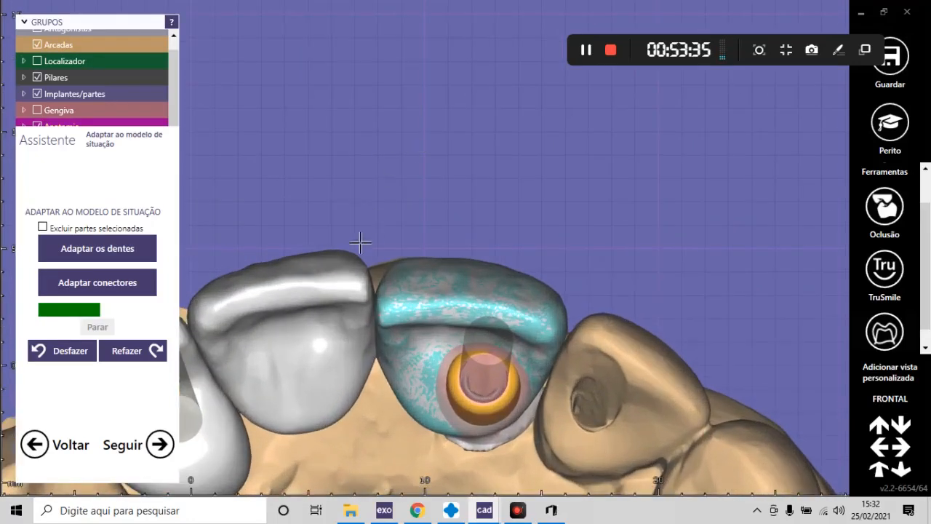
pyautogui.click(899, 401)
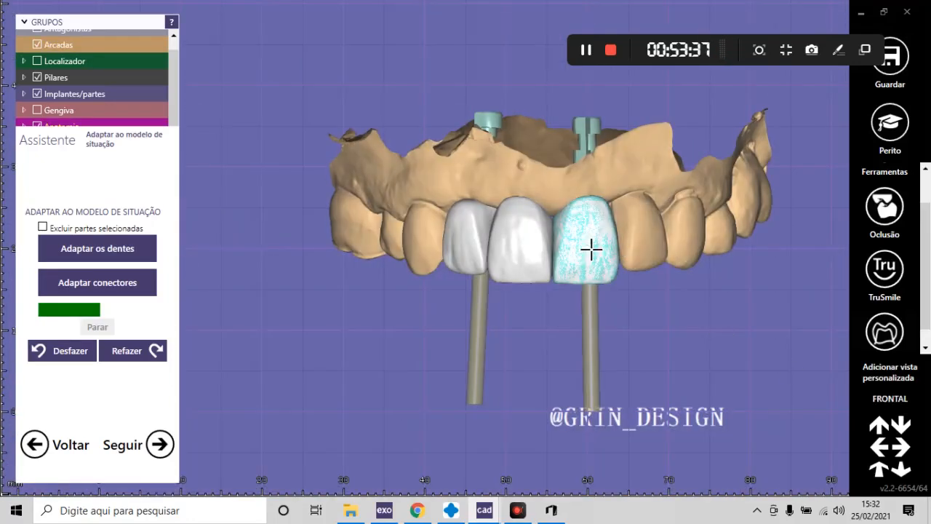
pyautogui.scroll(4, 589, 262)
pyautogui.scroll(-3, 536, 312)
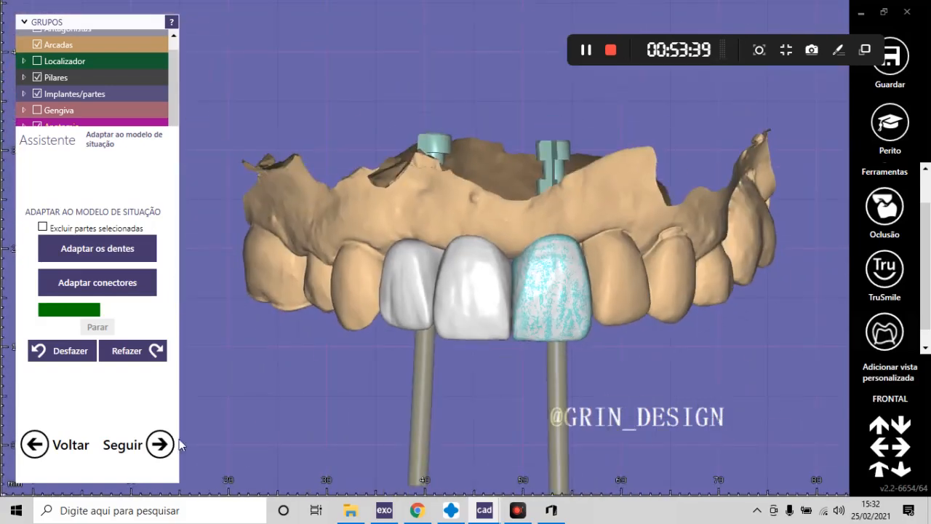
# - Go back to correcting the reference model's position and hide the tooth 21 crown to expose the reference tooth
pyautogui.click(57, 457)
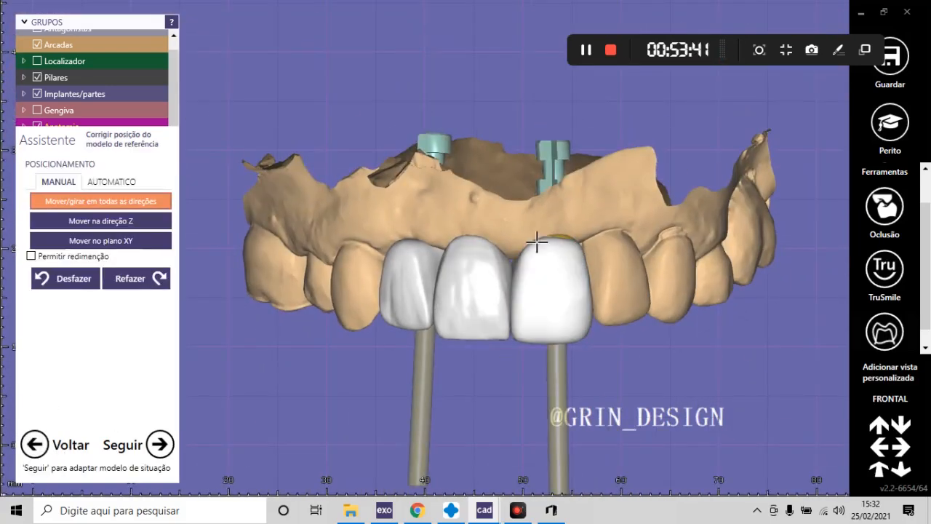
pyautogui.click(560, 286)
pyautogui.scroll(-1, 430, 387)
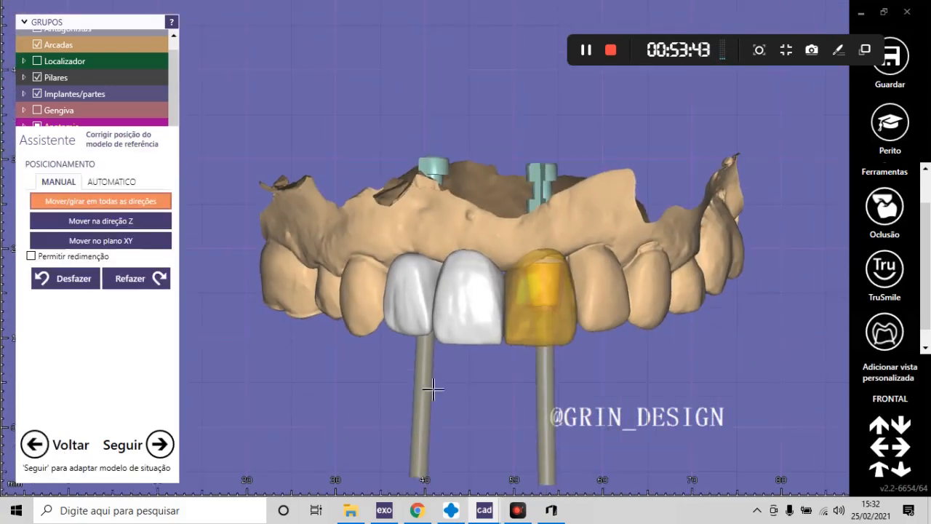
# - Shift the tooth 21 reference model slightly facially in the incisal view to line up its incisal edge with the tooth 11 pontic
pyautogui.scroll(-1, 478, 415)
pyautogui.moveTo(477, 415); pyautogui.dragTo(490, 380, button='right')
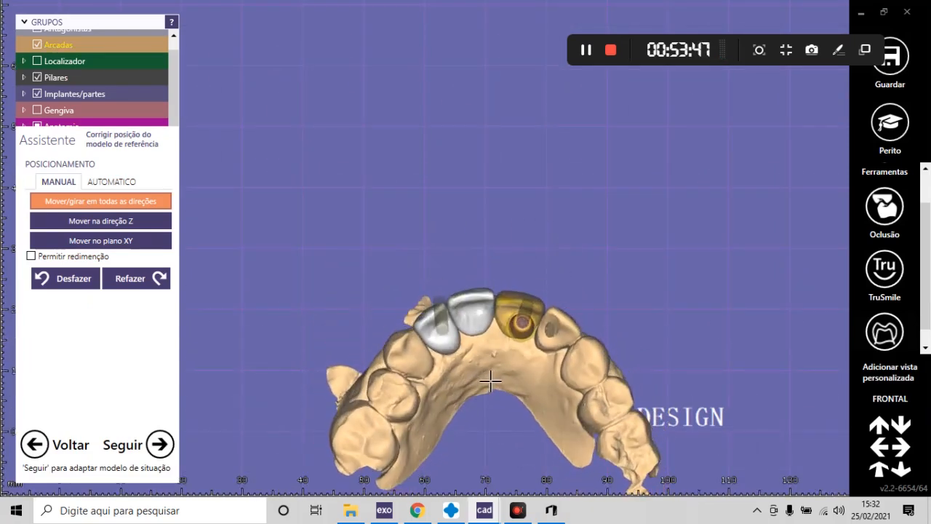
pyautogui.scroll(3, 521, 330)
pyautogui.scroll(3, 521, 331)
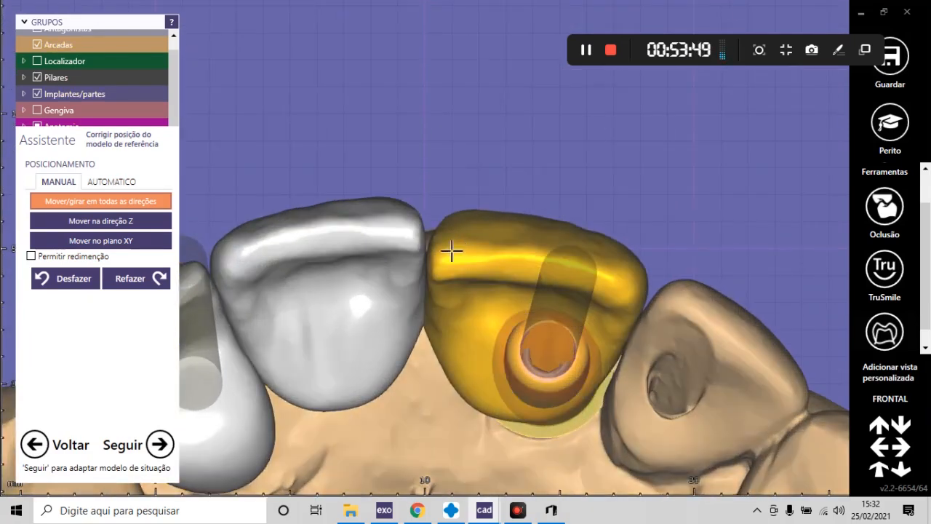
pyautogui.scroll(2, 451, 251)
pyautogui.scroll(-3, 473, 286)
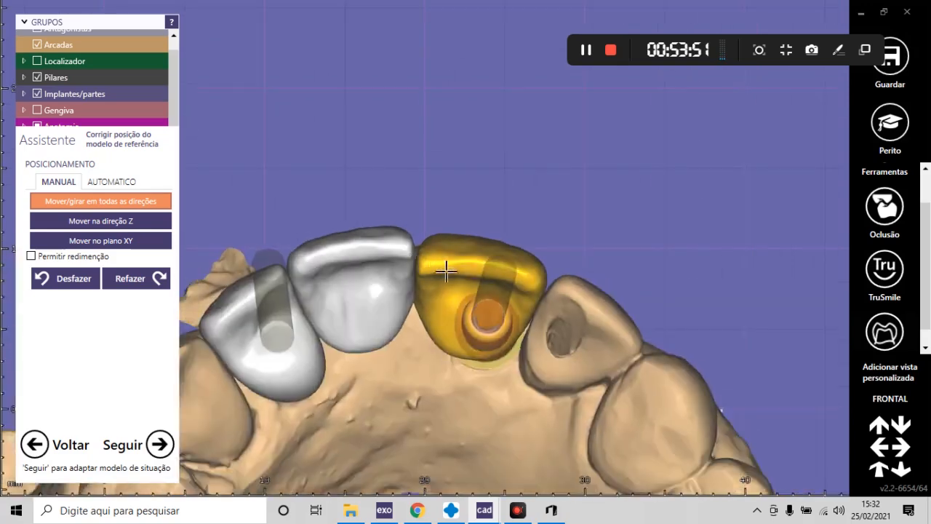
pyautogui.moveTo(456, 255); pyautogui.dragTo(459, 252)
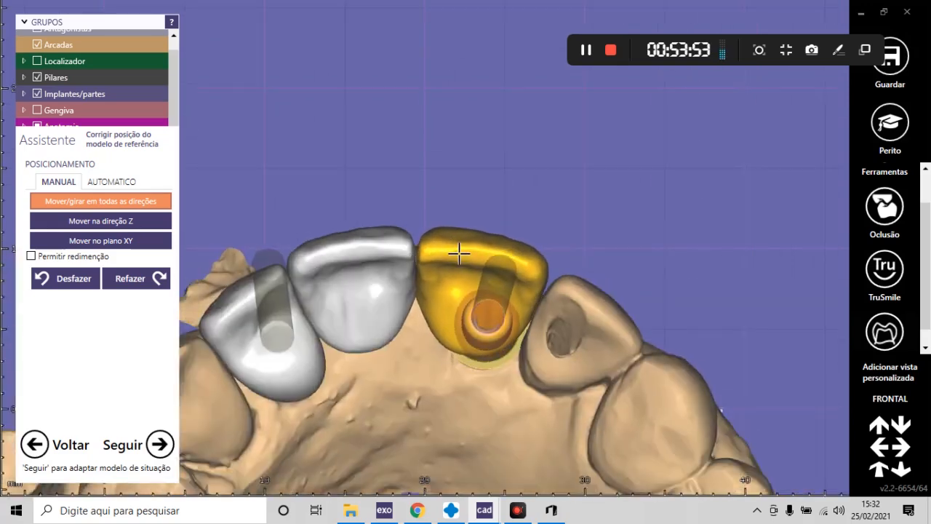
pyautogui.moveTo(428, 307); pyautogui.dragTo(426, 302)
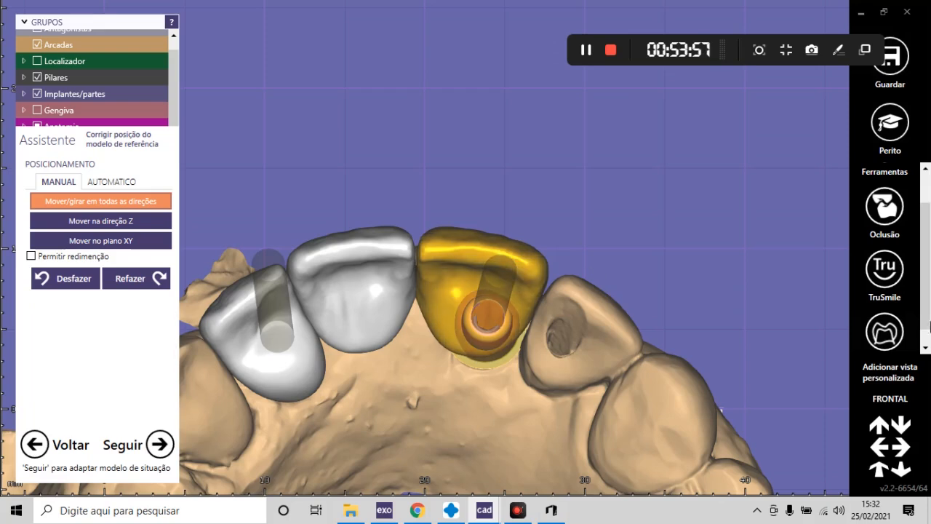
# - Nudge the reference model's distal incisal corner slightly upward in the frontal view to level its edge with the tooth 11 pontic
pyautogui.click(900, 399)
pyautogui.scroll(6, 586, 276)
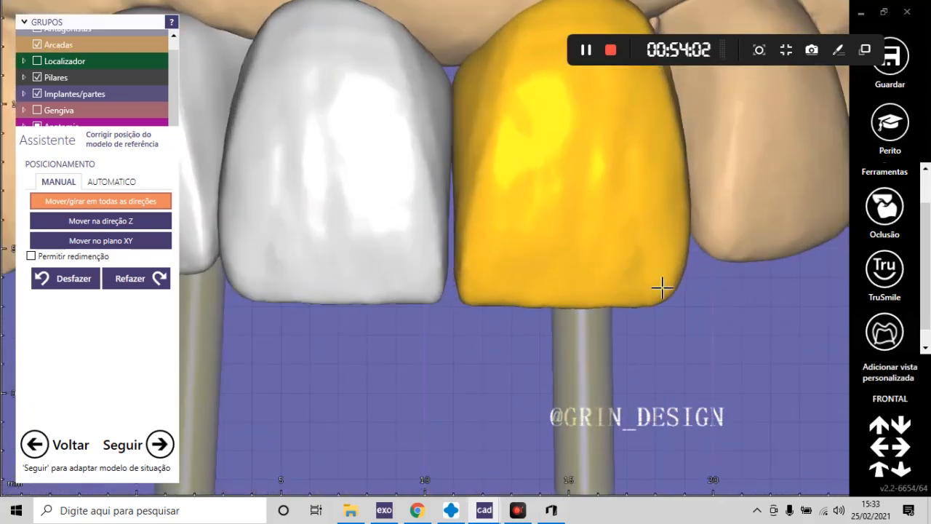
pyautogui.moveTo(662, 288); pyautogui.dragTo(662, 277)
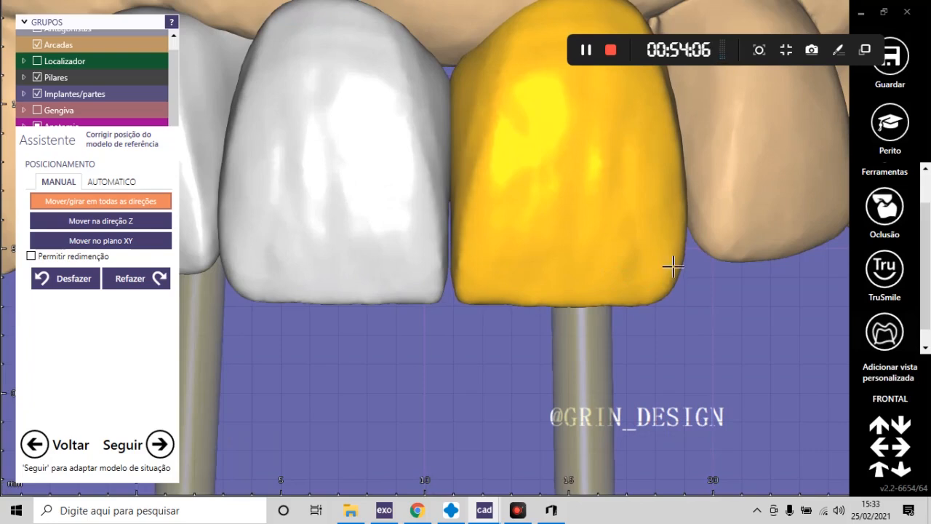
# - Reposition the selected central incisor of the reference model, aligning it with the neighbouring incisor in frontal view and correcting its depth in incisal view
pyautogui.moveTo(673, 261)
pyautogui.mouseDown()
pyautogui.moveTo(679, 270)
pyautogui.moveTo(670, 269)
pyautogui.mouseUp()
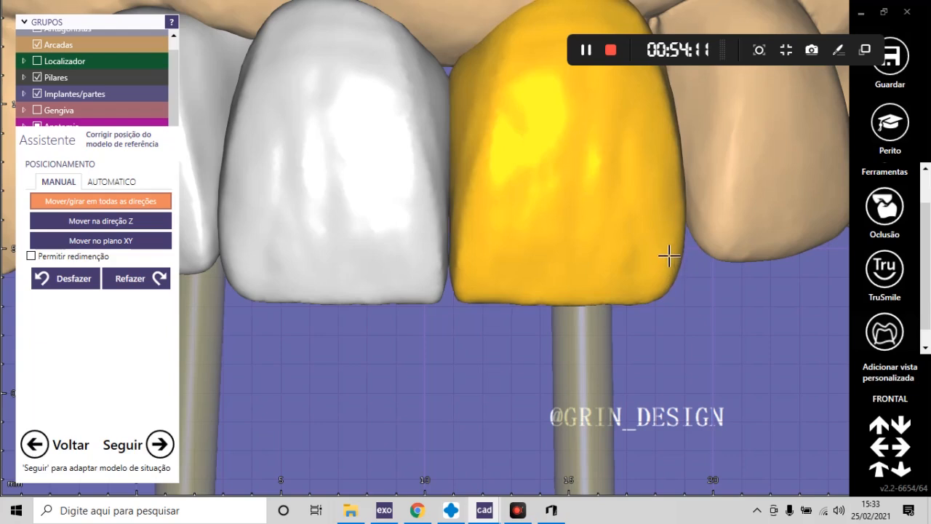
pyautogui.scroll(-3, 626, 269)
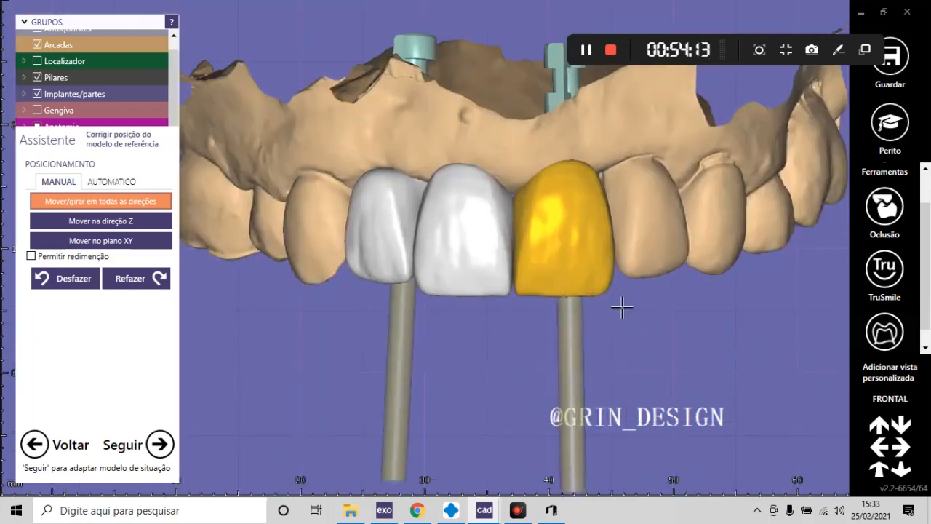
pyautogui.scroll(-2, 604, 320)
pyautogui.moveTo(588, 328); pyautogui.dragTo(599, 334, button='right')
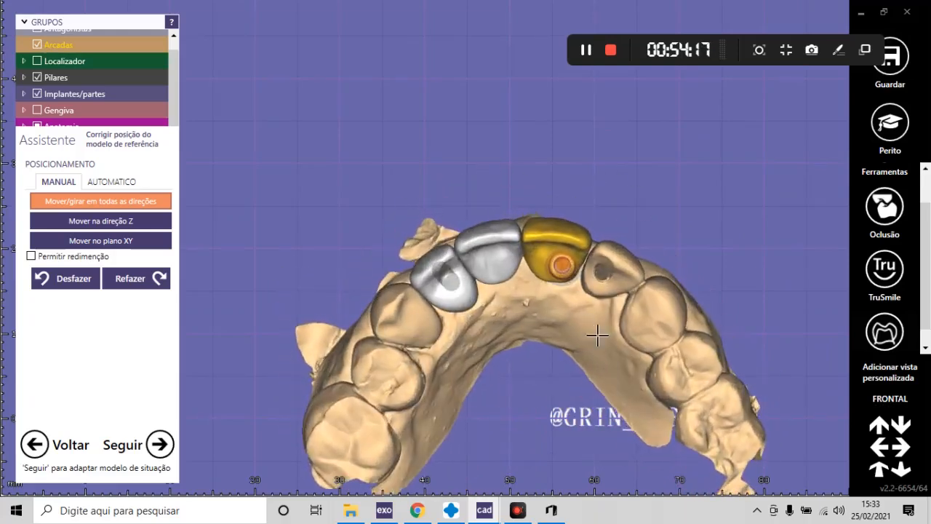
pyautogui.scroll(4, 513, 237)
pyautogui.scroll(2, 529, 226)
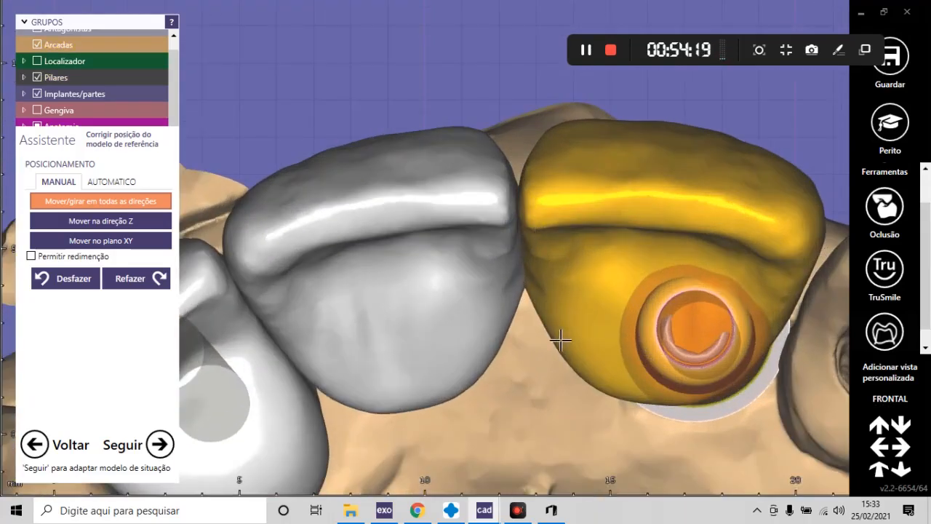
pyautogui.moveTo(560, 339); pyautogui.dragTo(554, 333)
pyautogui.moveTo(599, 232); pyautogui.dragTo(595, 193)
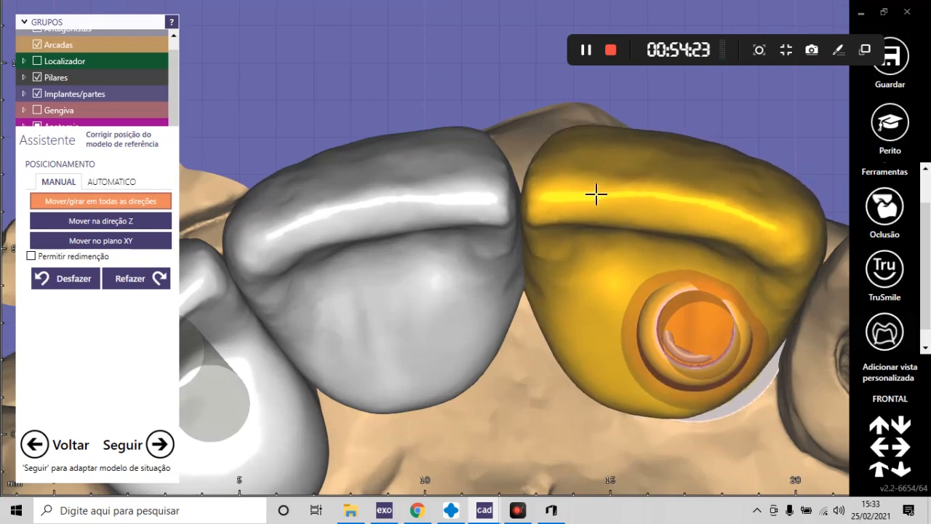
# - Examine the selected incisor's alignment with the adjacent teeth from the frontal and incisal views
pyautogui.scroll(-8, 584, 211)
pyautogui.click(886, 400)
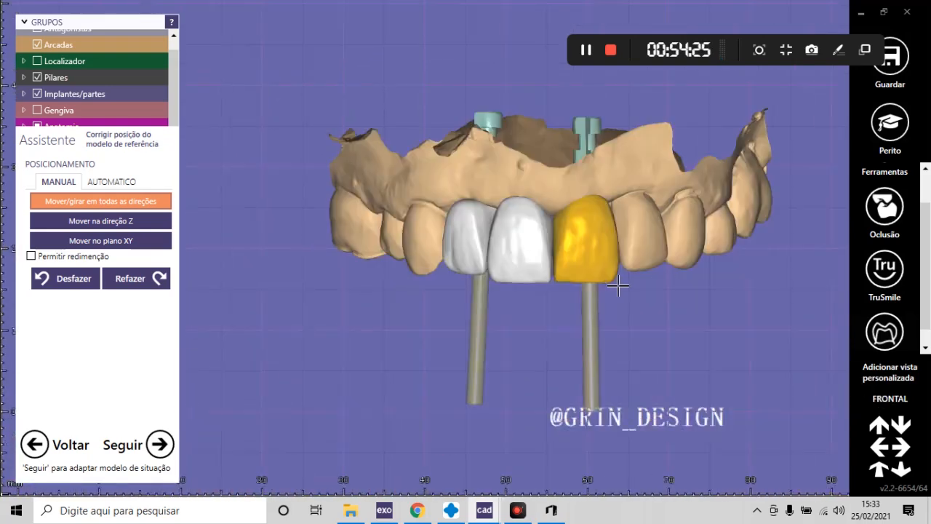
pyautogui.scroll(8, 549, 262)
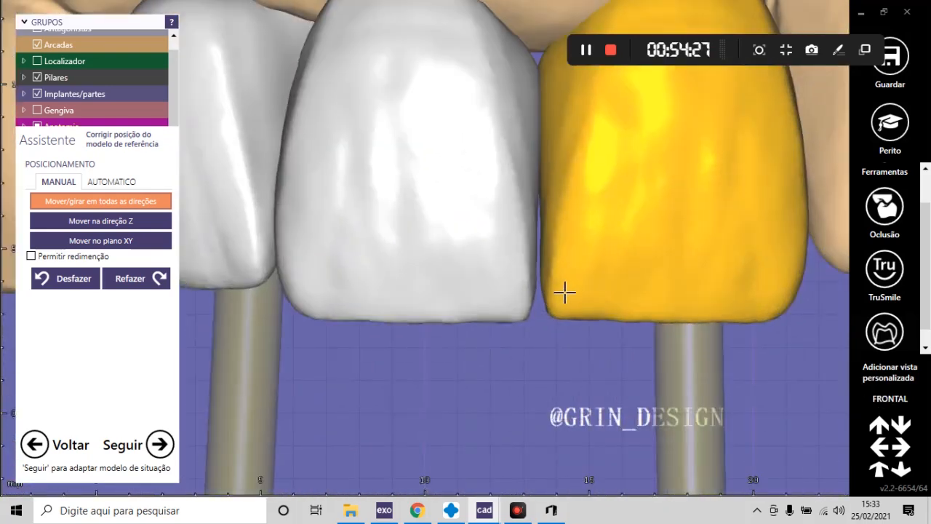
pyautogui.scroll(-4, 567, 300)
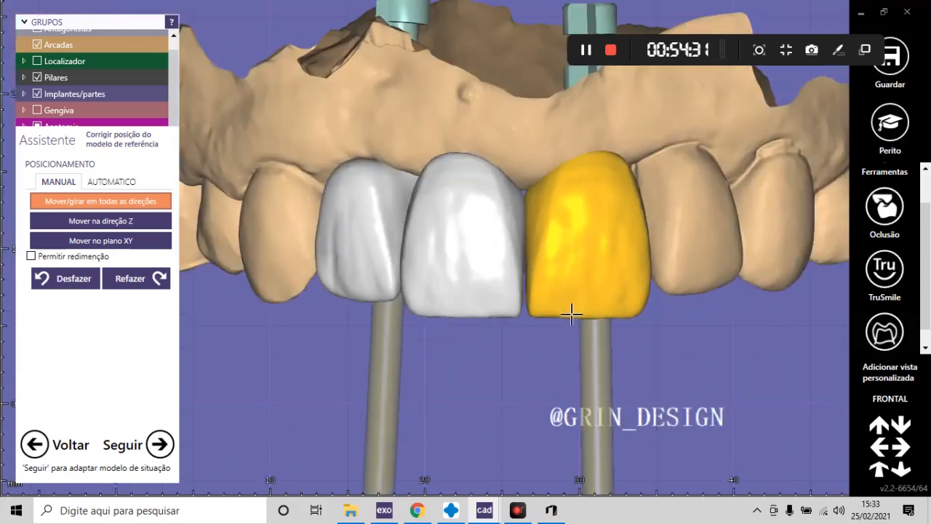
pyautogui.scroll(-5, 532, 293)
pyautogui.moveTo(602, 338)
pyautogui.mouseDown(button='right')
pyautogui.moveTo(607, 349)
pyautogui.moveTo(603, 334)
pyautogui.mouseUp(button='right')
pyautogui.scroll(5, 575, 236)
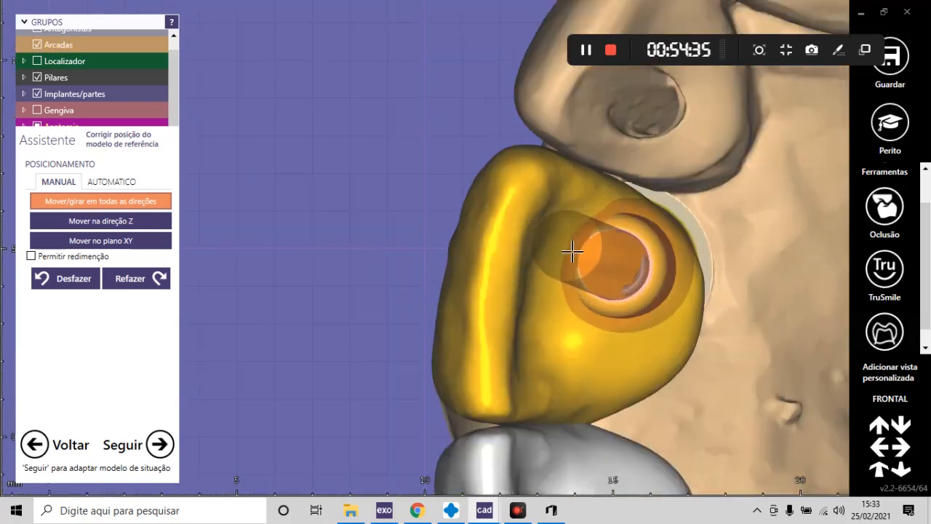
pyautogui.scroll(1, 572, 251)
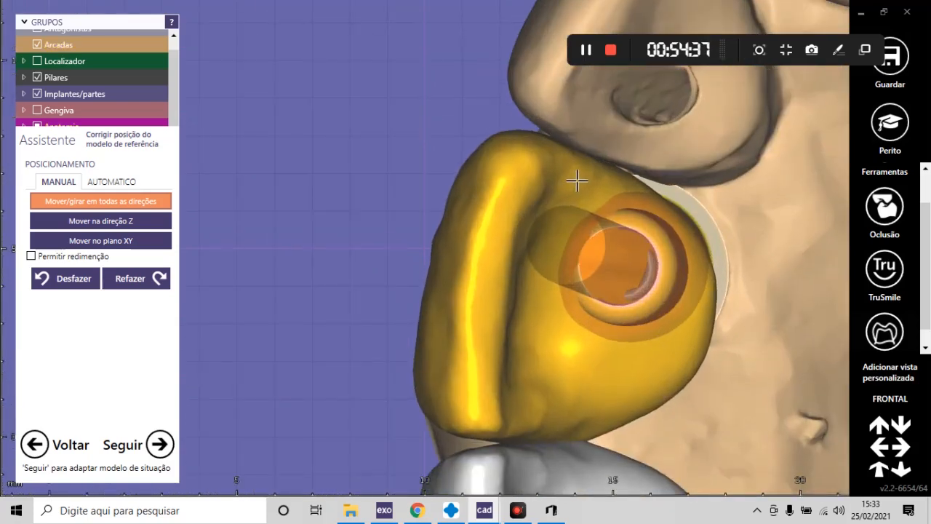
pyautogui.scroll(-5, 599, 242)
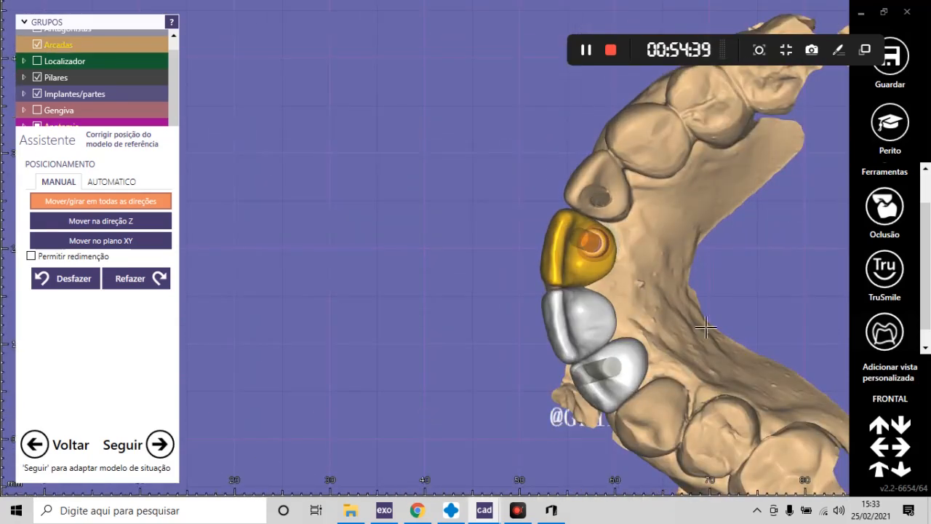
pyautogui.click(889, 399)
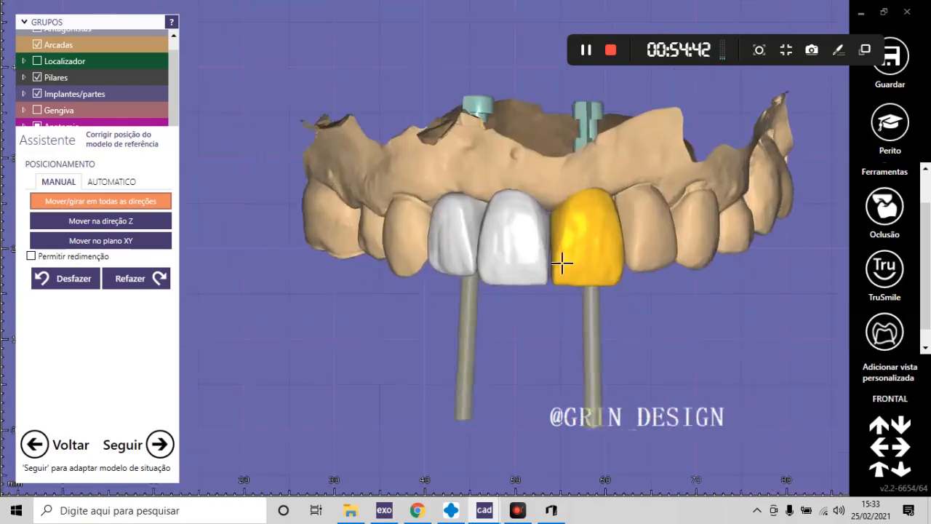
pyautogui.scroll(5, 560, 262)
pyautogui.scroll(-4, 654, 255)
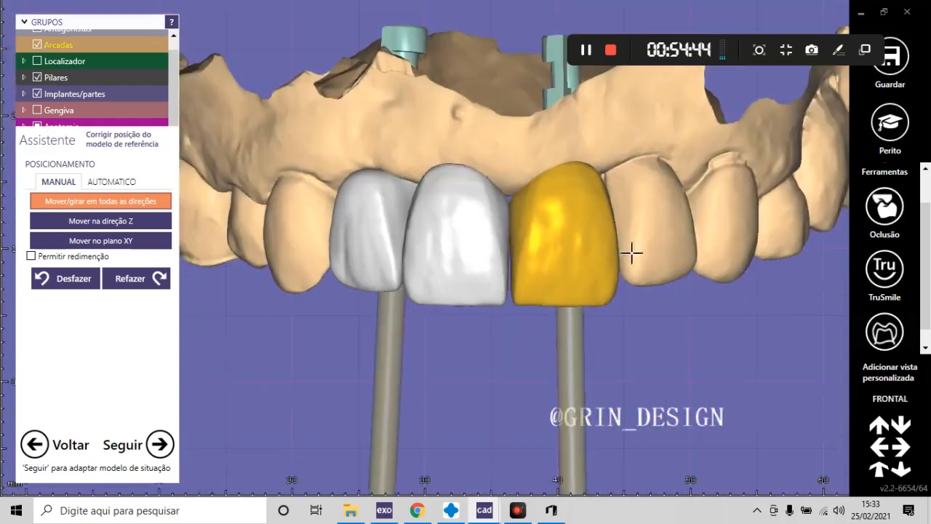
# - Shift the selected reference incisor slightly in incisal view, fine-tuning its position against the neighbouring central incisor and the arch curve
pyautogui.scroll(5, 633, 239)
pyautogui.scroll(-3, 509, 276)
pyautogui.moveTo(500, 319); pyautogui.dragTo(511, 270, button='right')
pyautogui.scroll(5, 439, 132)
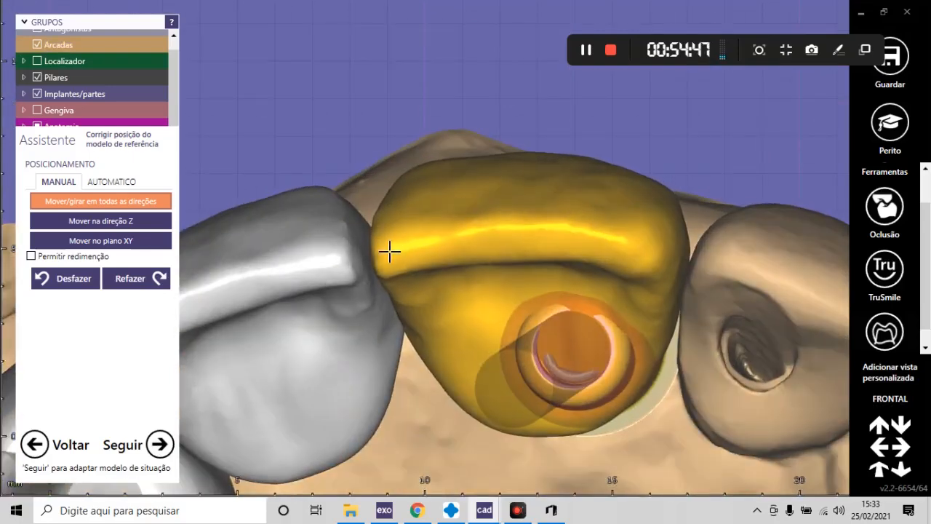
pyautogui.moveTo(472, 243); pyautogui.dragTo(518, 229)
pyautogui.scroll(-4, 538, 240)
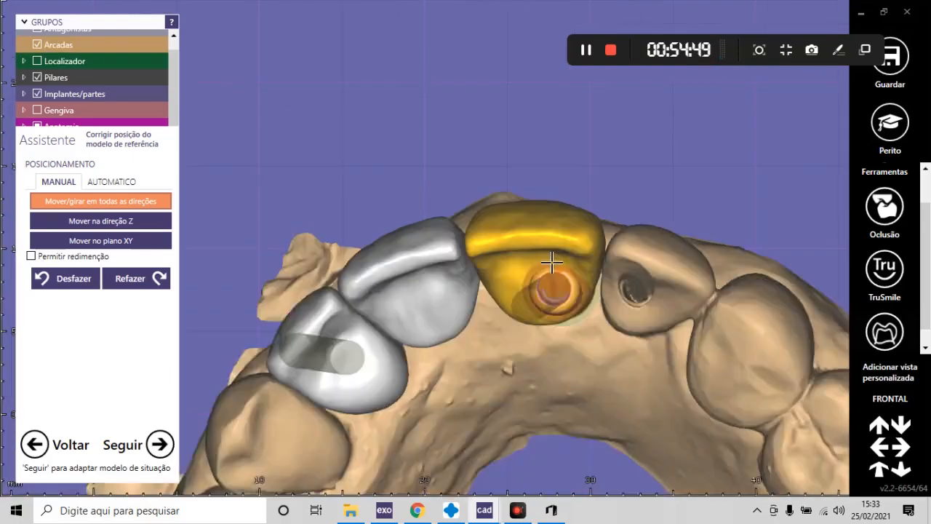
pyautogui.moveTo(552, 262); pyautogui.dragTo(572, 267, button='right')
pyautogui.scroll(4, 509, 297)
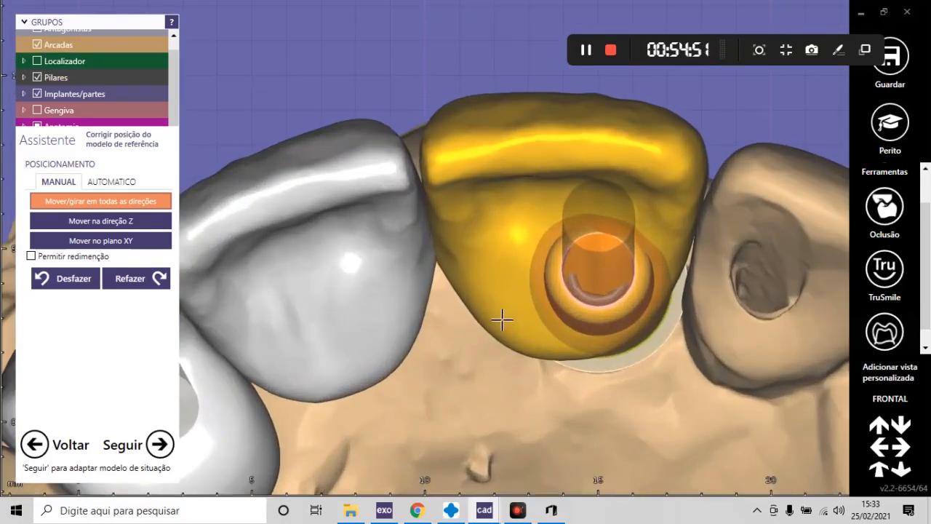
pyautogui.click(900, 400)
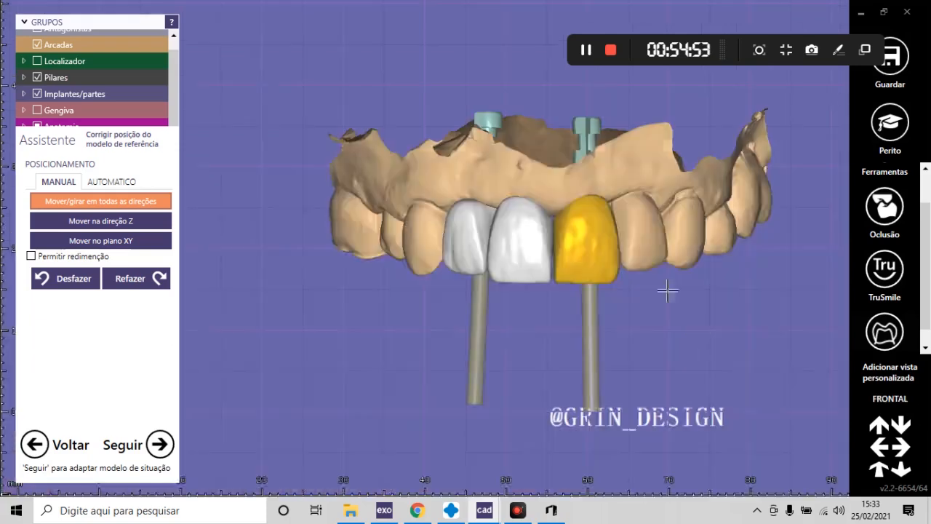
pyautogui.scroll(5, 567, 247)
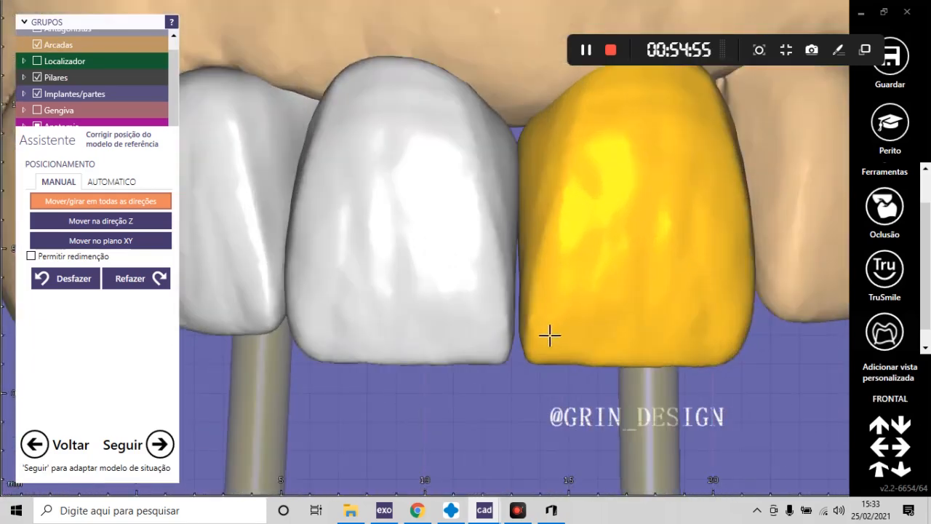
pyautogui.scroll(-3, 557, 346)
# - Accept the reference model position, adapt the teeth to the situation model, and hide the reference model
pyautogui.click(160, 445)
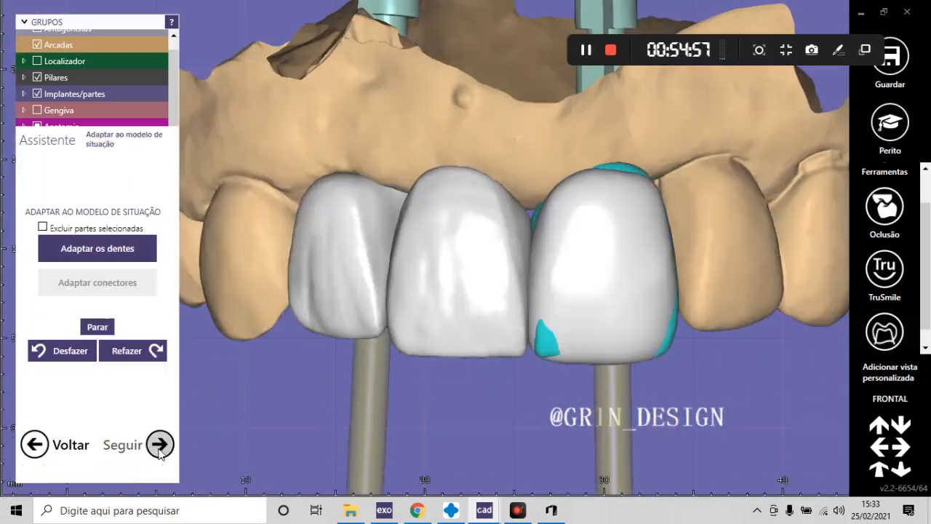
pyautogui.click(77, 258)
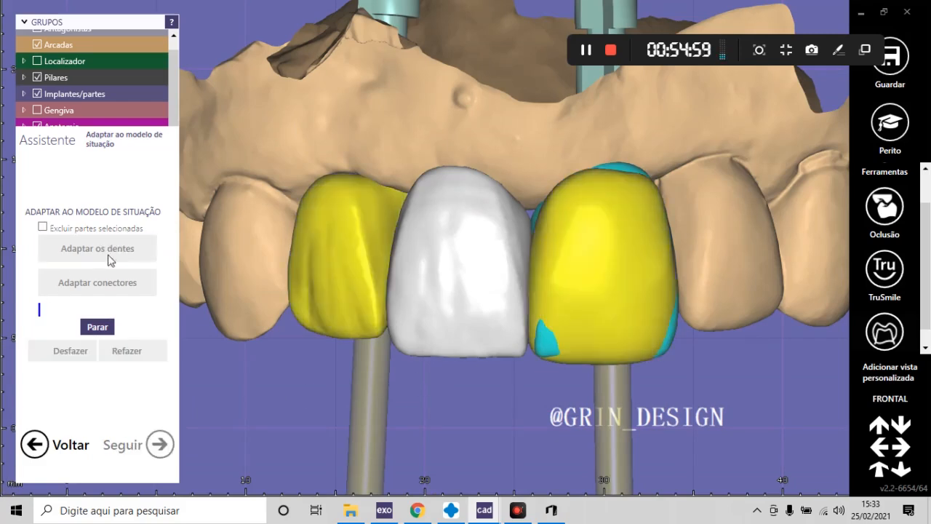
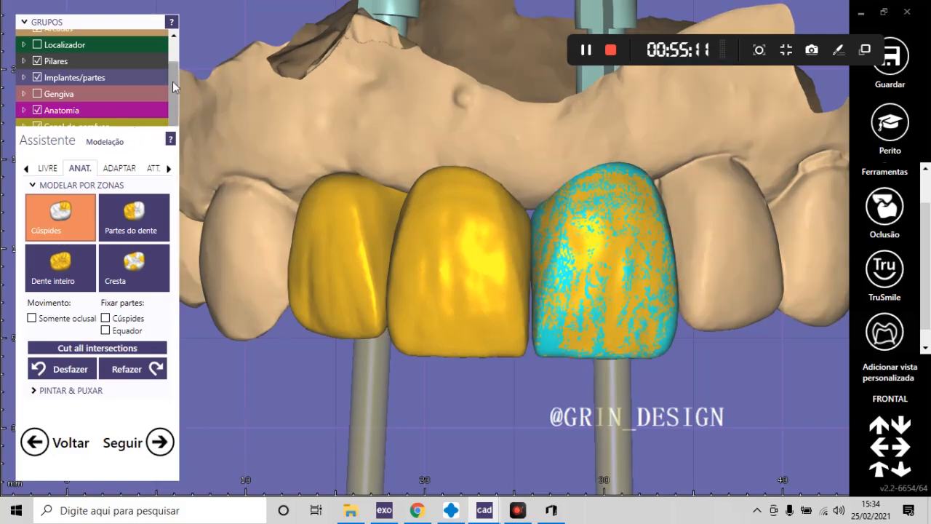
pyautogui.moveTo(70, 207)
pyautogui.click(37, 175)
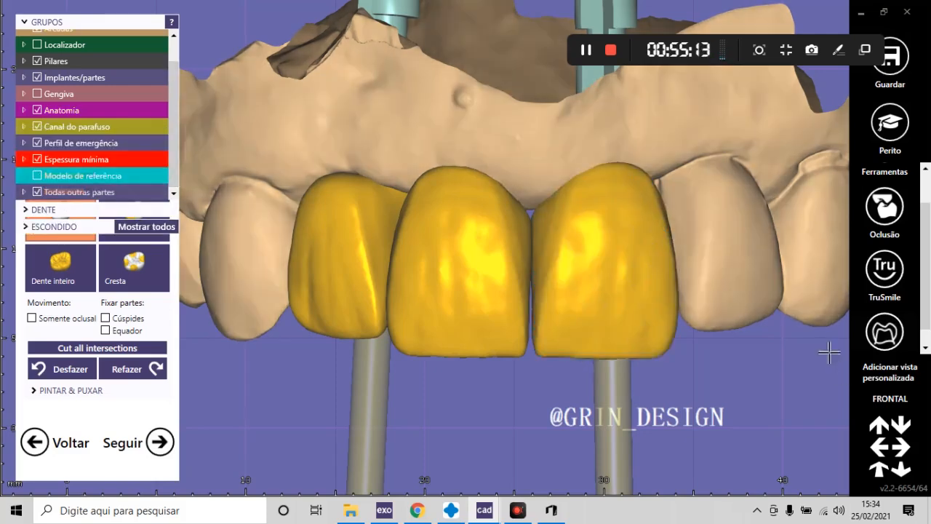
# - Show the antagonist arch and reshape the proximal surfaces between the two central incisors by tooth parts (Partes do dente)
pyautogui.scroll(1, 507, 259)
pyautogui.scroll(1, 507, 258)
pyautogui.scroll(-3, 509, 274)
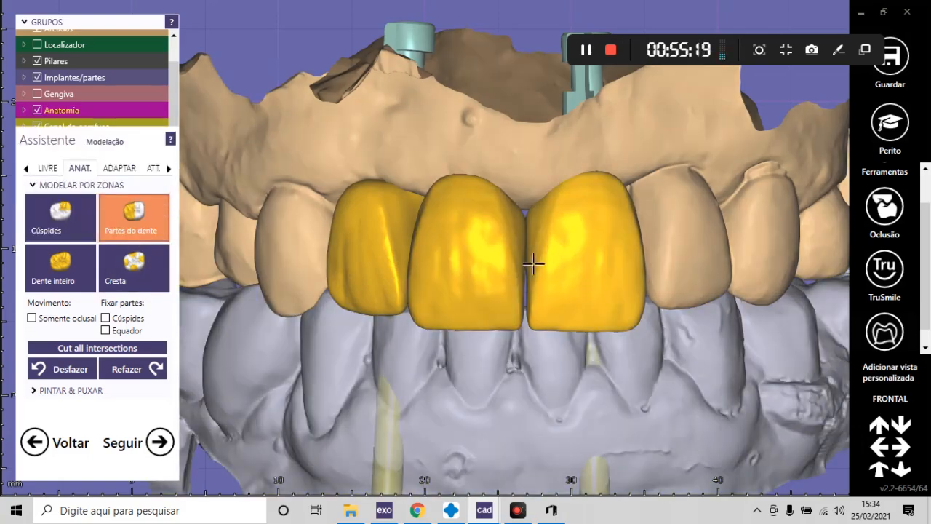
pyautogui.scroll(3, 533, 288)
pyautogui.moveTo(513, 293); pyautogui.dragTo(511, 293)
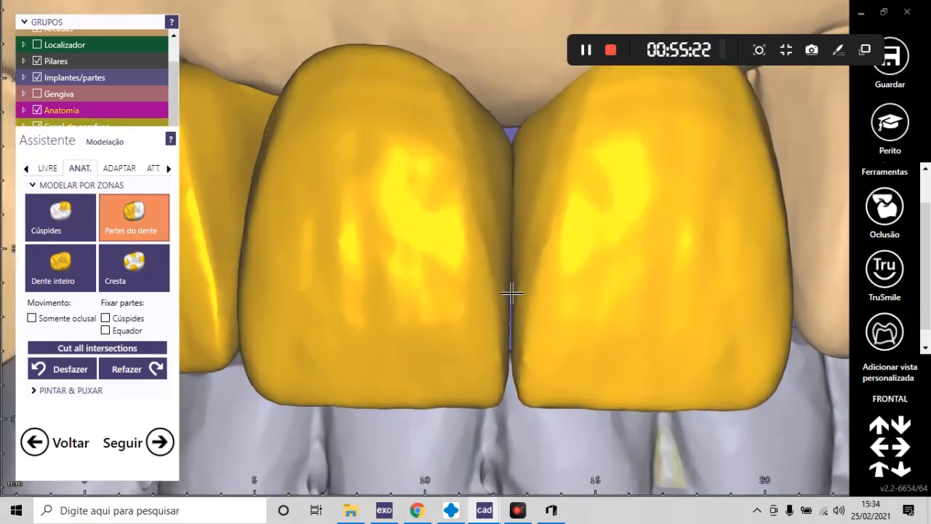
pyautogui.scroll(-3, 512, 380)
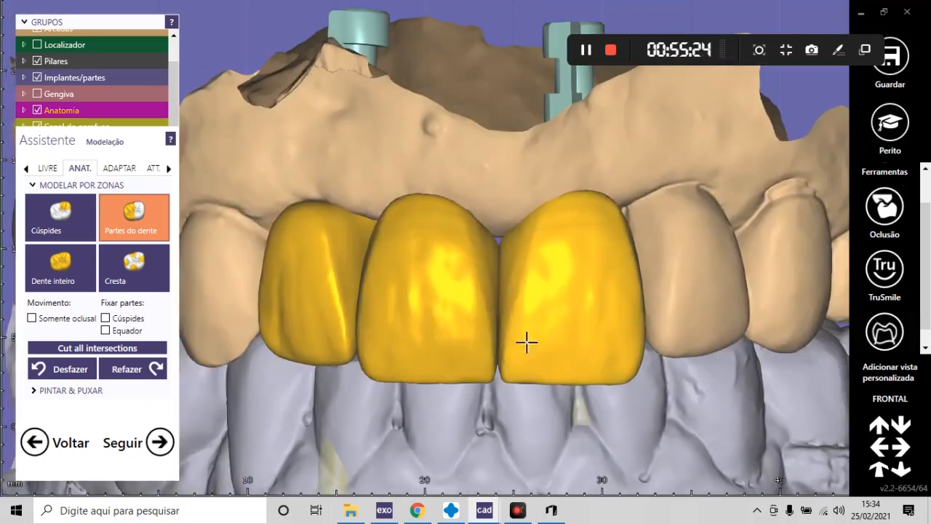
pyautogui.scroll(4, 474, 281)
pyautogui.scroll(-6, 542, 206)
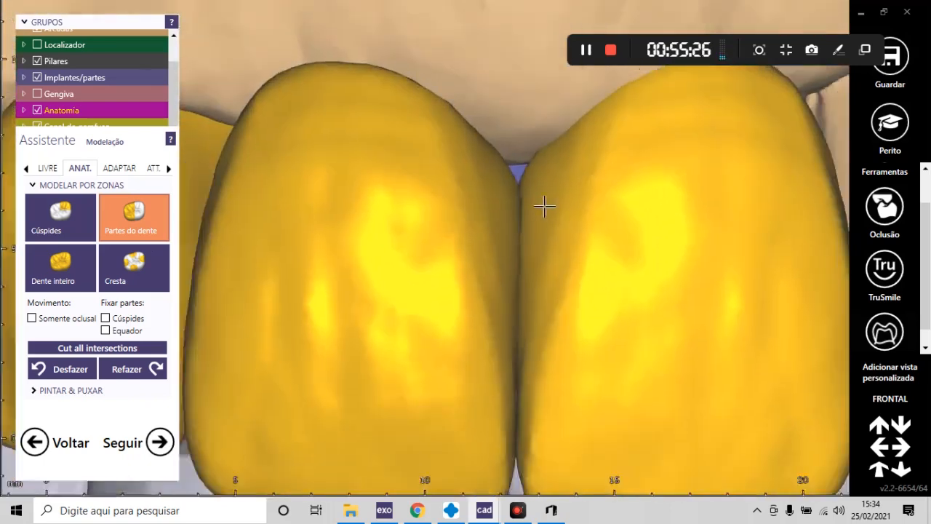
# - Refine the contact between the two central incisors from the gingival embrasure down to the incisal edge
pyautogui.scroll(6, 498, 211)
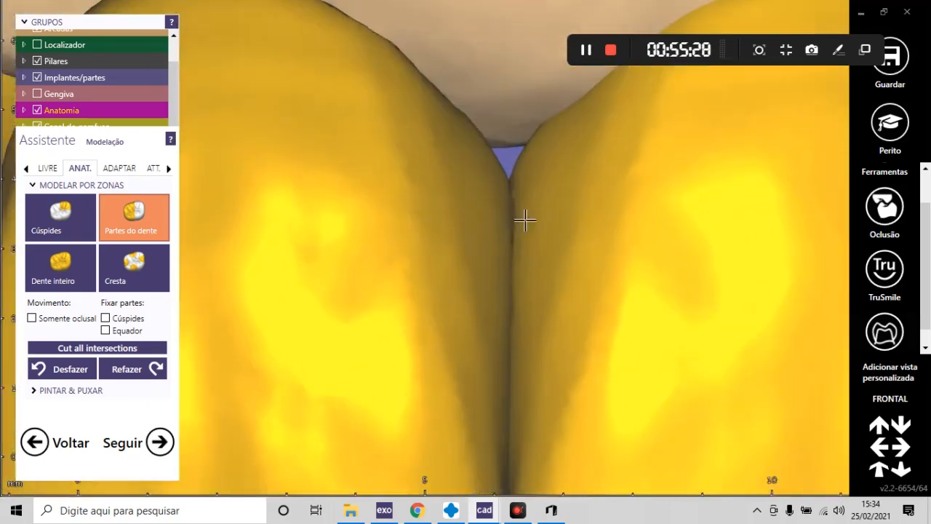
pyautogui.scroll(-1, 518, 218)
pyautogui.scroll(2, 511, 216)
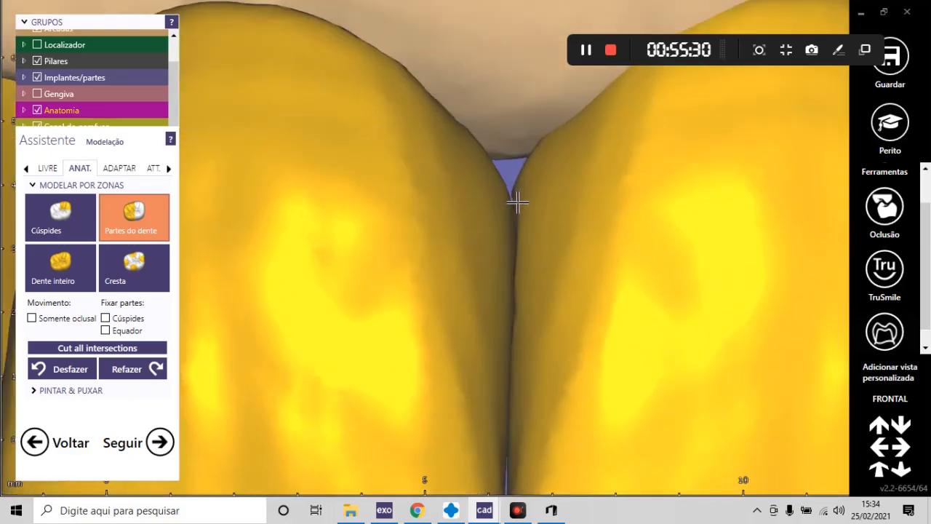
pyautogui.scroll(-4, 509, 207)
pyautogui.scroll(4, 501, 328)
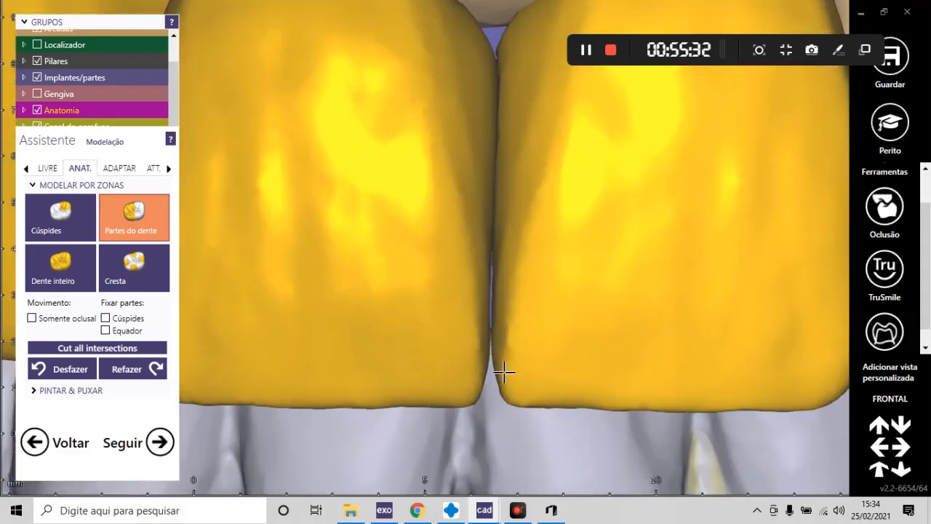
pyautogui.scroll(-5, 500, 373)
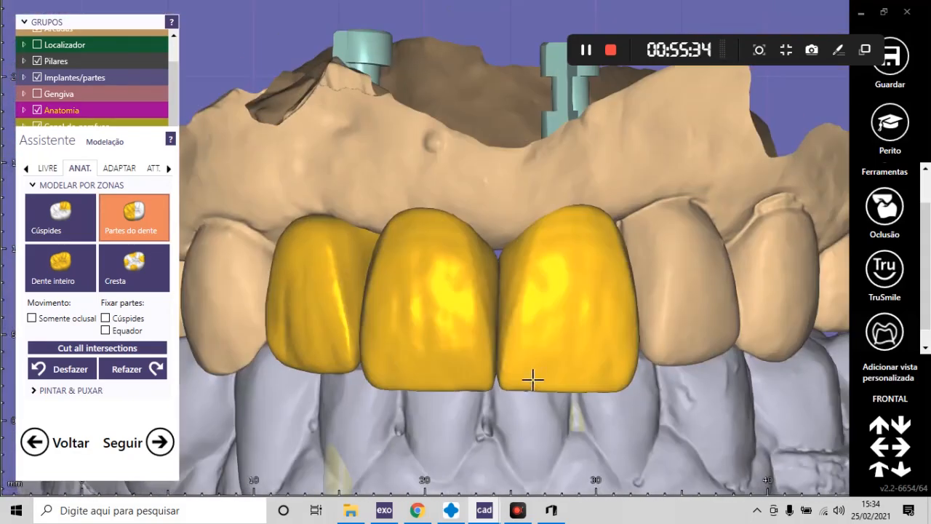
pyautogui.scroll(3, 480, 407)
# - Refine the mesial incisal corners of the two central incisor crowns by crest (Cresta)
pyautogui.click(134, 261)
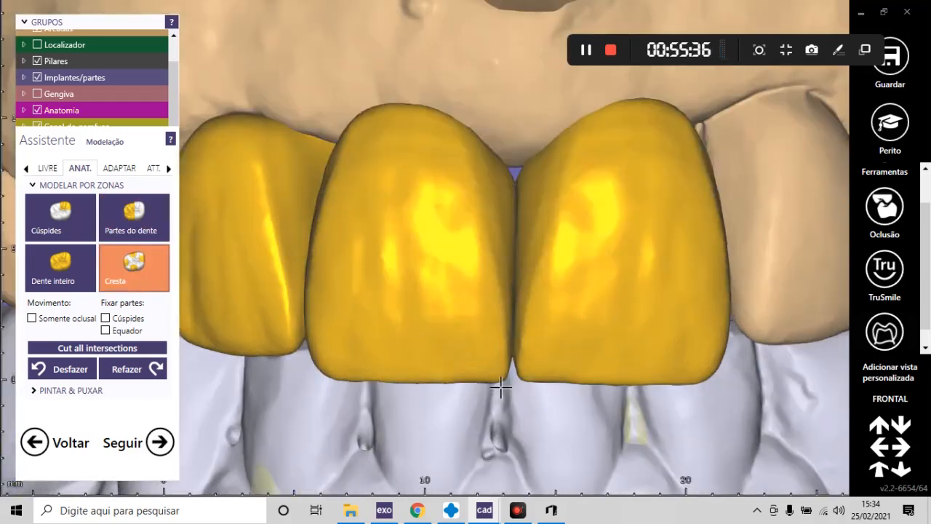
pyautogui.scroll(5, 501, 389)
pyautogui.scroll(-3, 493, 347)
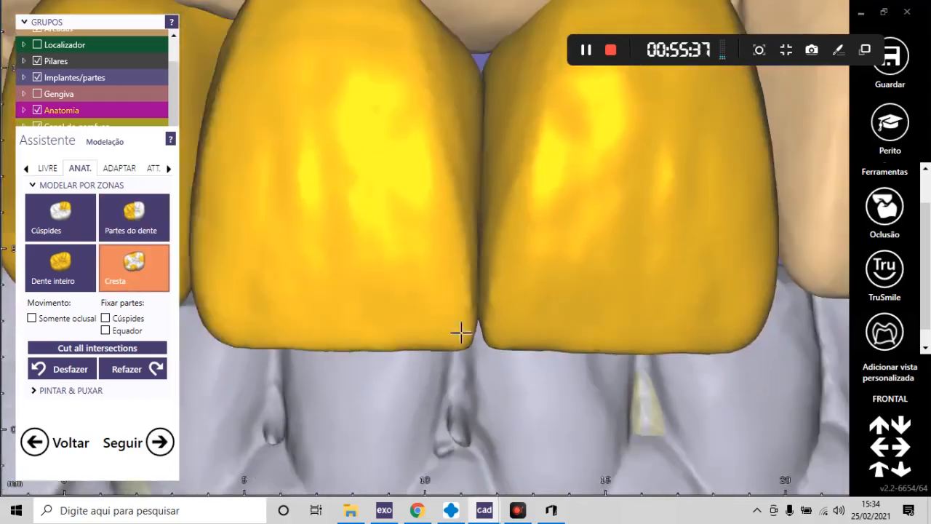
pyautogui.scroll(3, 473, 338)
pyautogui.scroll(-5, 486, 353)
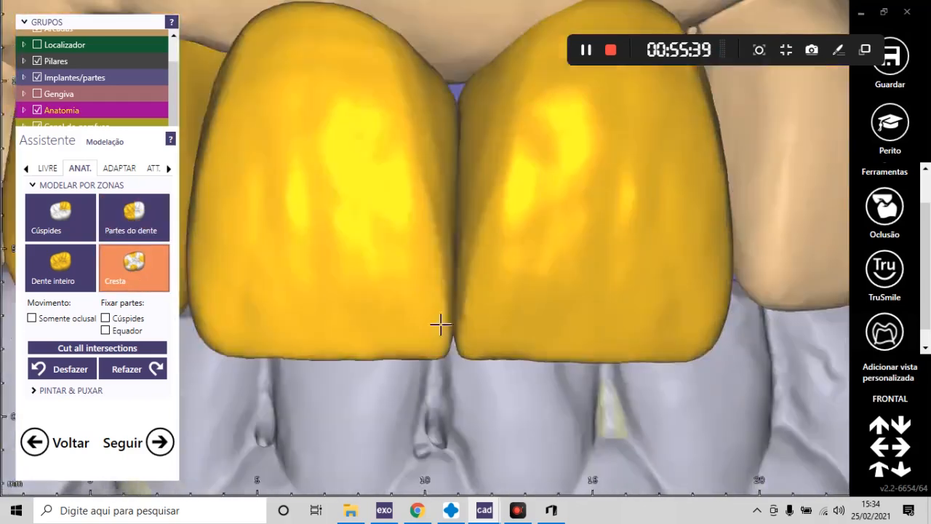
pyautogui.scroll(1, 577, 243)
pyautogui.scroll(-3, 551, 281)
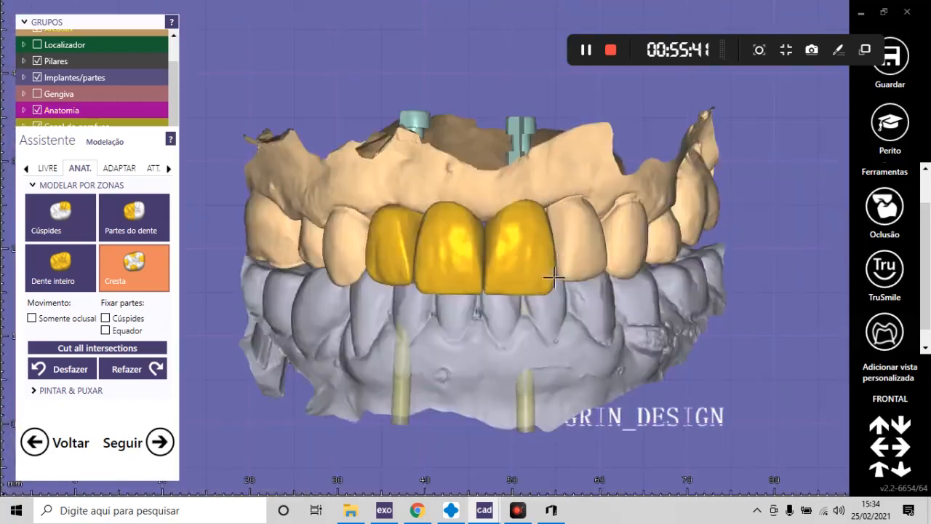
# - Examine the central incisors' arch alignment in incisal view and their proximal contact in frontal view
pyautogui.moveTo(551, 281); pyautogui.dragTo(559, 269, button='right')
pyautogui.scroll(3, 565, 245)
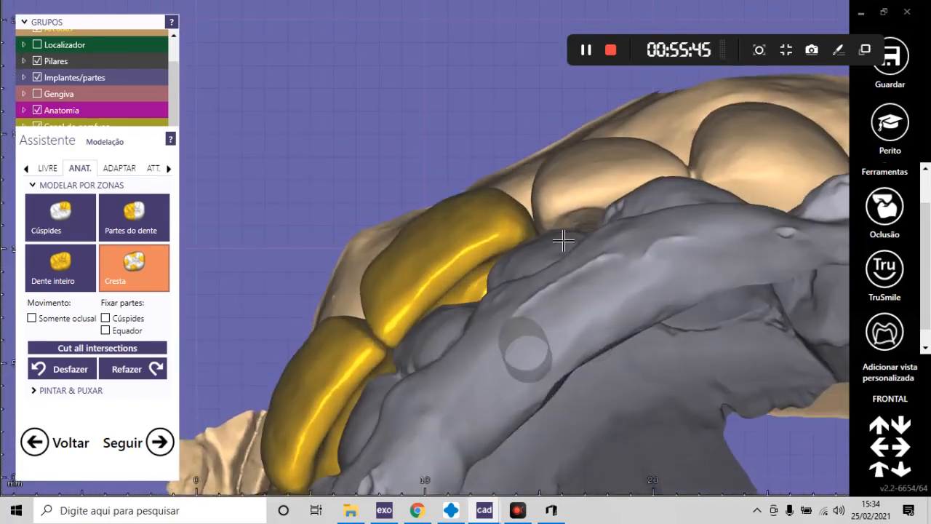
pyautogui.scroll(-1, 694, 262)
pyautogui.click(903, 398)
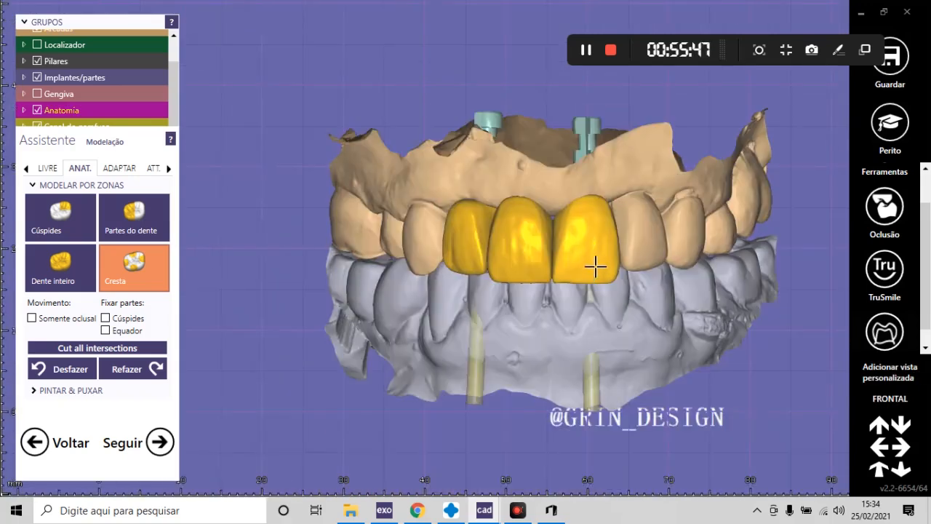
pyautogui.scroll(5, 575, 281)
pyautogui.scroll(-3, 509, 270)
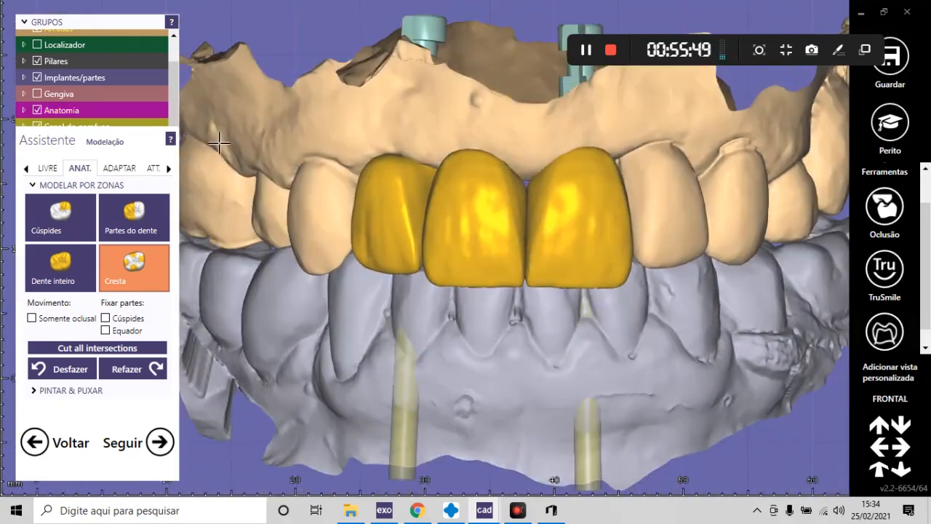
pyautogui.click(121, 169)
pyautogui.click(139, 202)
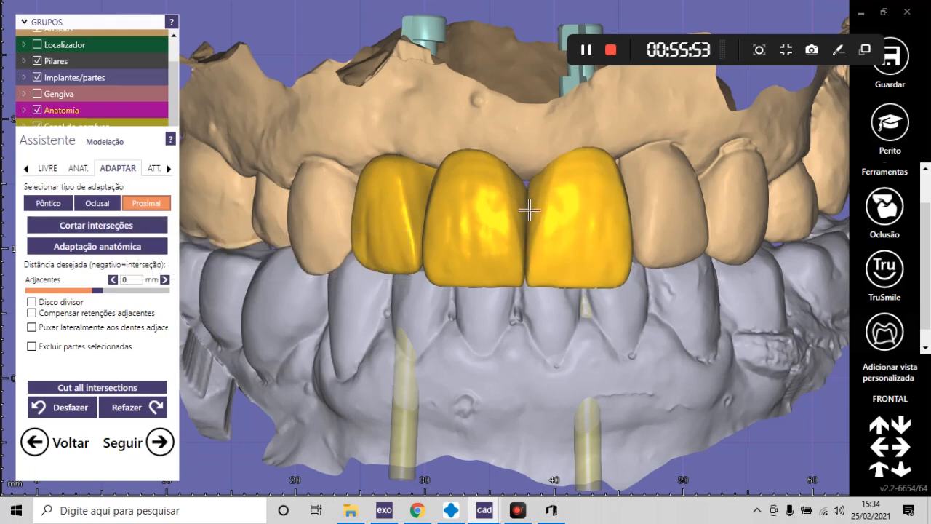
pyautogui.scroll(3, 578, 213)
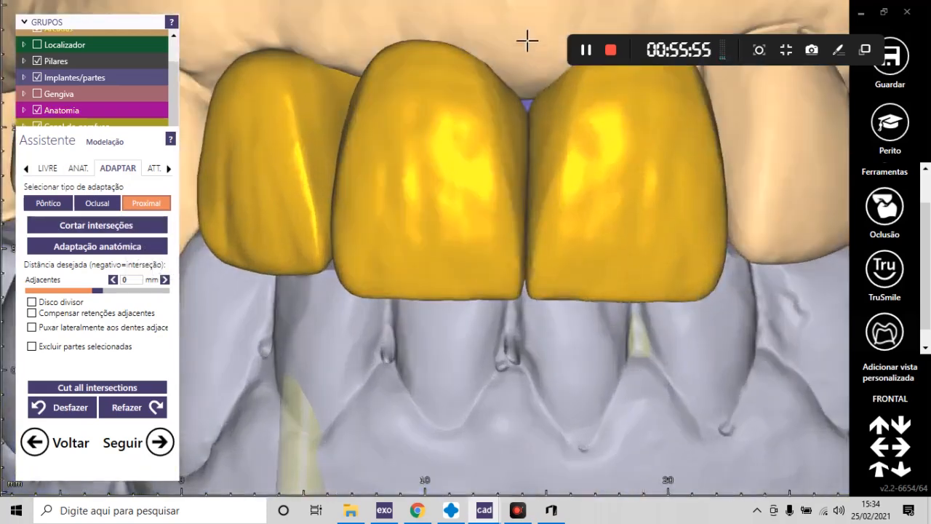
pyautogui.scroll(-3, 476, 291)
pyautogui.scroll(5, 511, 225)
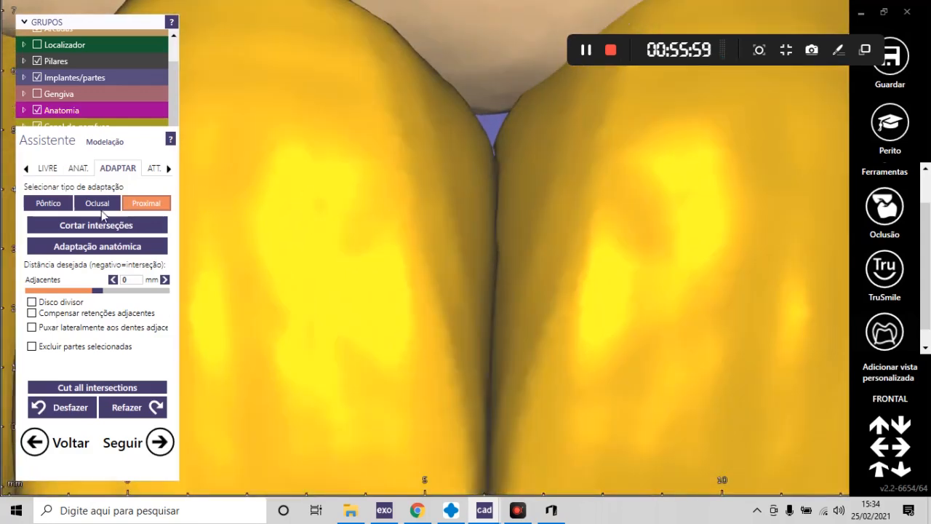
pyautogui.click(78, 169)
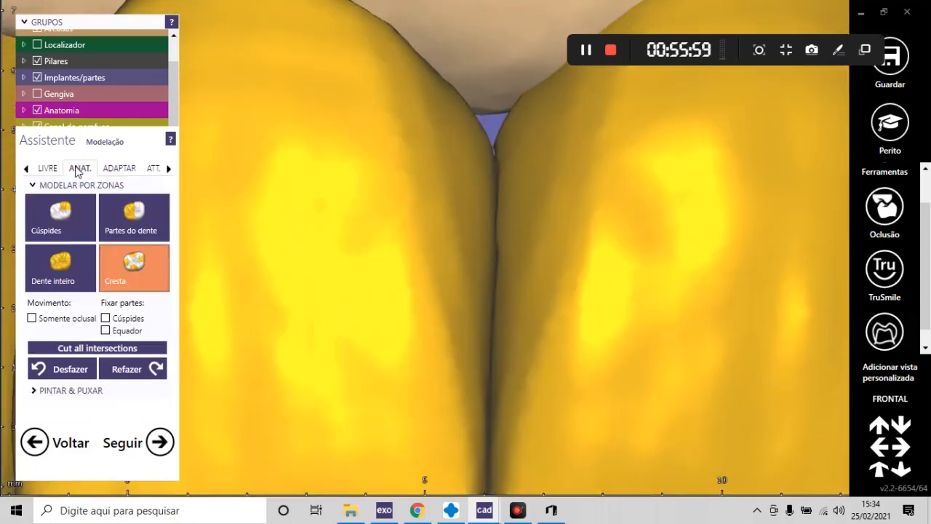
# - Fine-tune the contact line and incisal embrasure between the two central incisors using crest (Cresta) modelling
pyautogui.scroll(3, 540, 152)
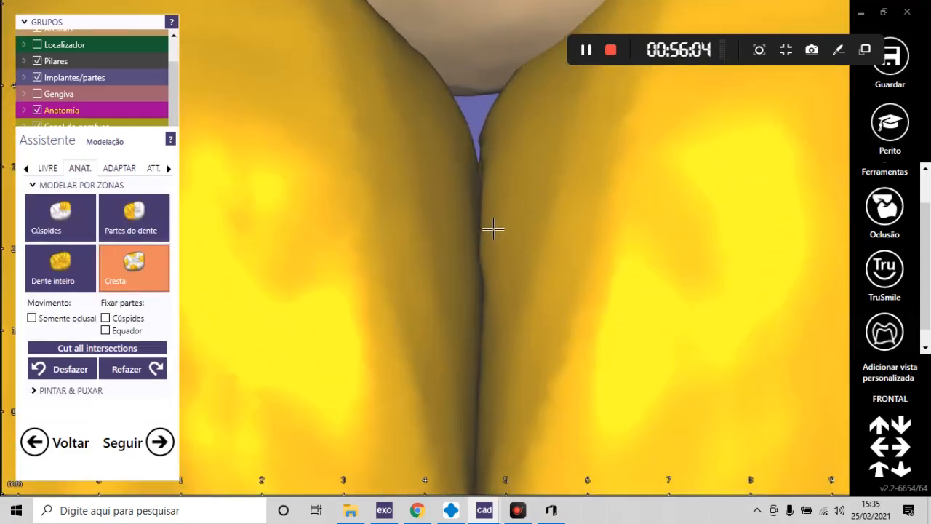
pyautogui.scroll(-5, 473, 221)
pyautogui.scroll(-3, 466, 291)
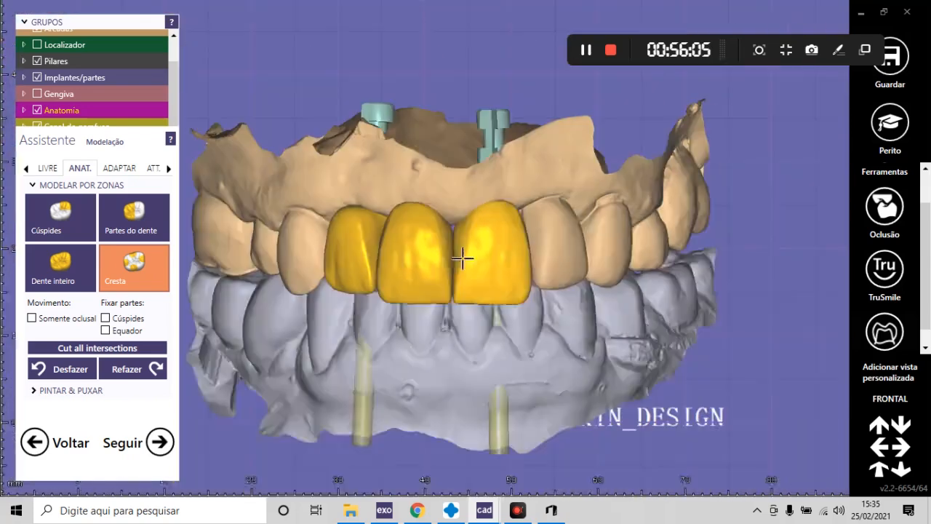
pyautogui.scroll(6, 444, 258)
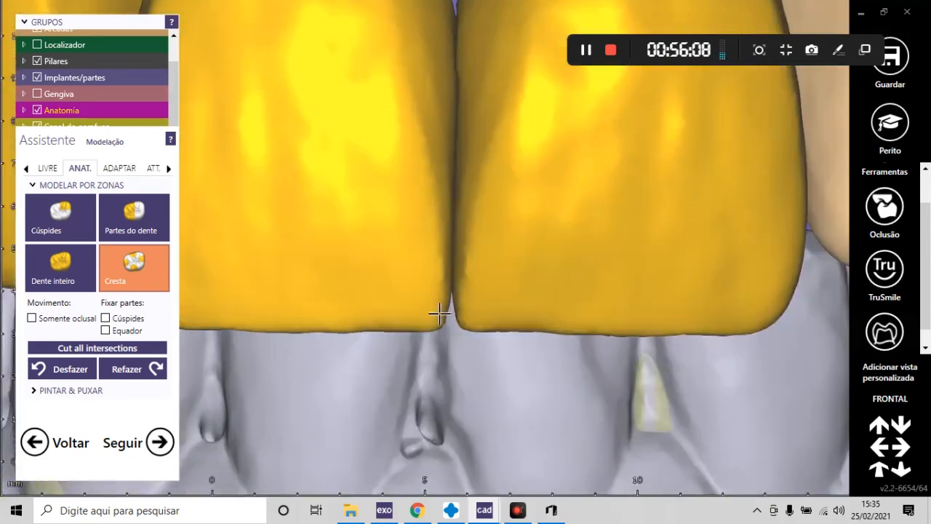
pyautogui.scroll(-5, 435, 318)
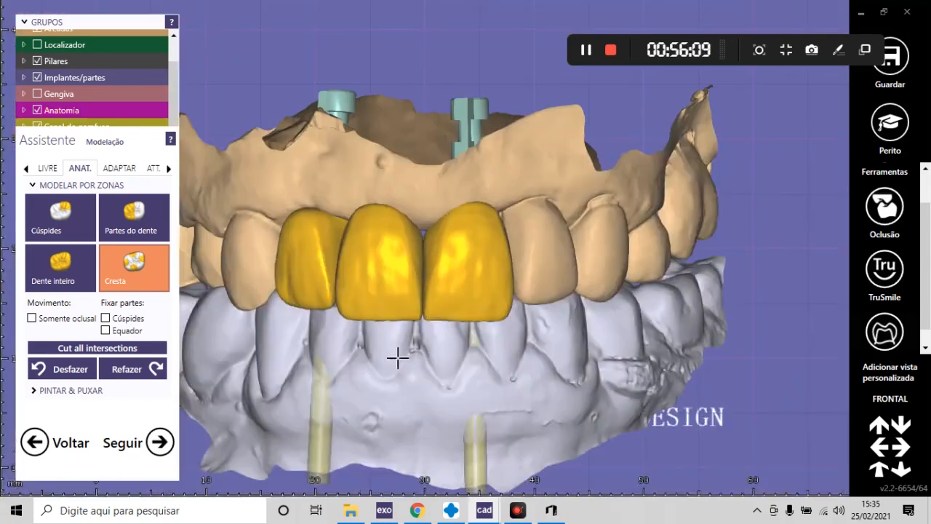
pyautogui.scroll(8, 422, 339)
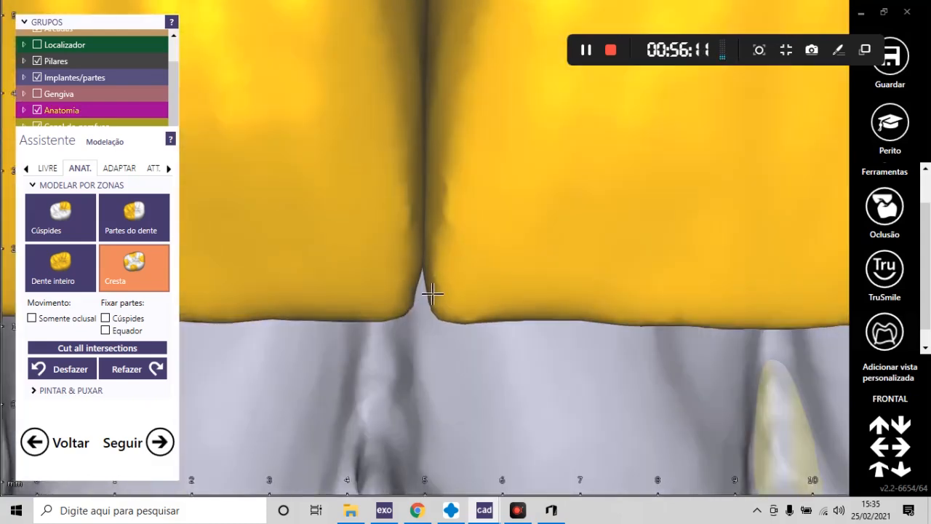
pyautogui.scroll(2, 642, 334)
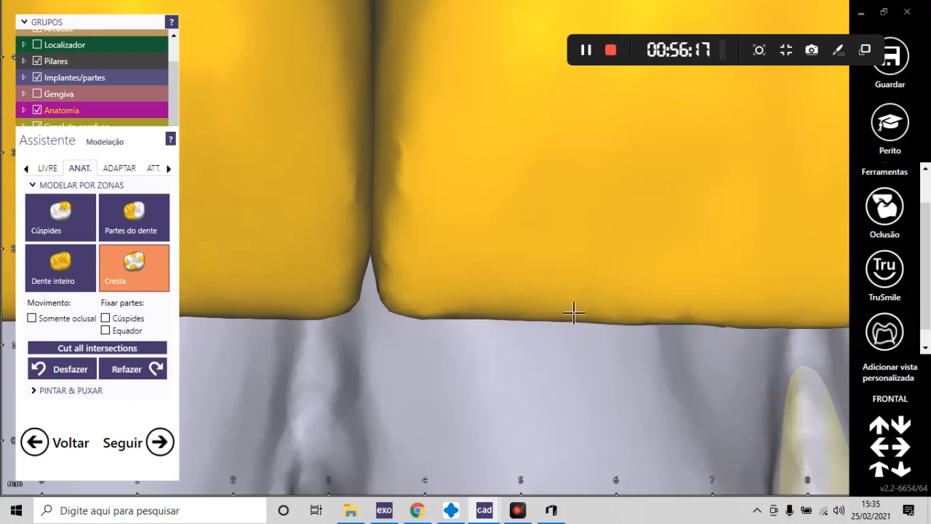
pyautogui.scroll(-5, 470, 328)
pyautogui.scroll(5, 452, 336)
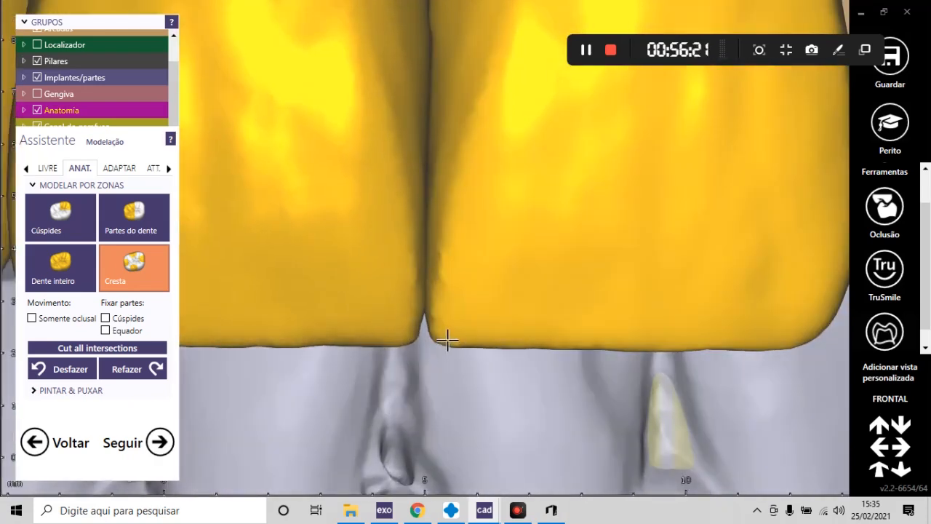
pyautogui.scroll(-5, 447, 340)
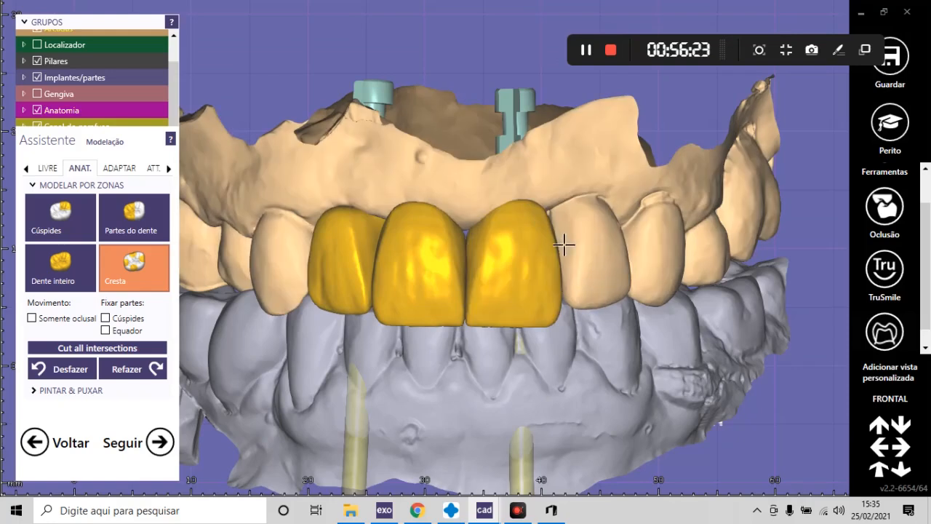
pyautogui.scroll(5, 470, 235)
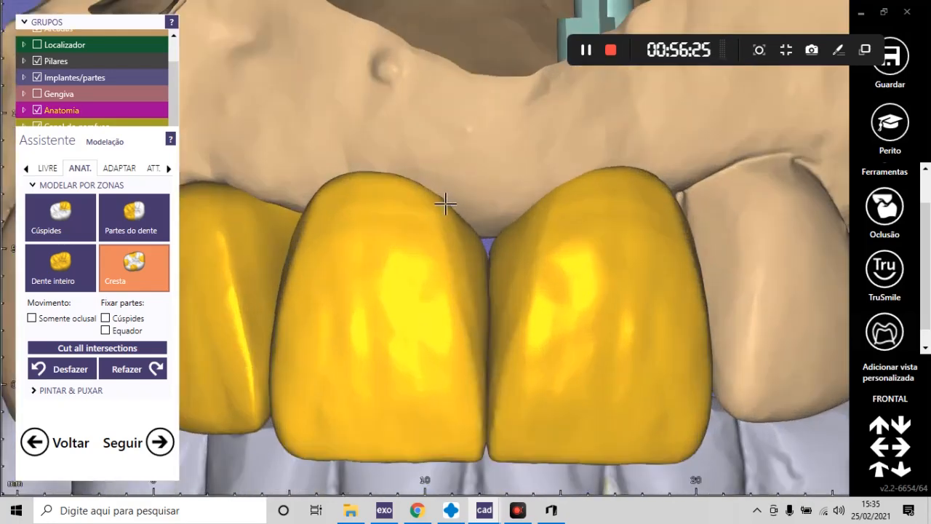
# - Smooth the proximal surfaces at the gingival embrasure between the central incisors with the fine freeform brush
pyautogui.click(134, 216)
pyautogui.scroll(-5, 579, 266)
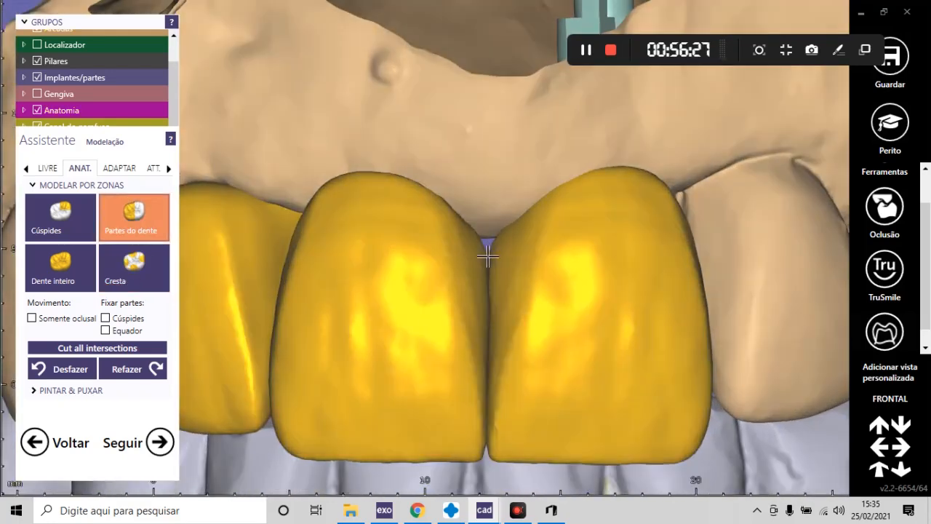
pyautogui.scroll(5, 514, 259)
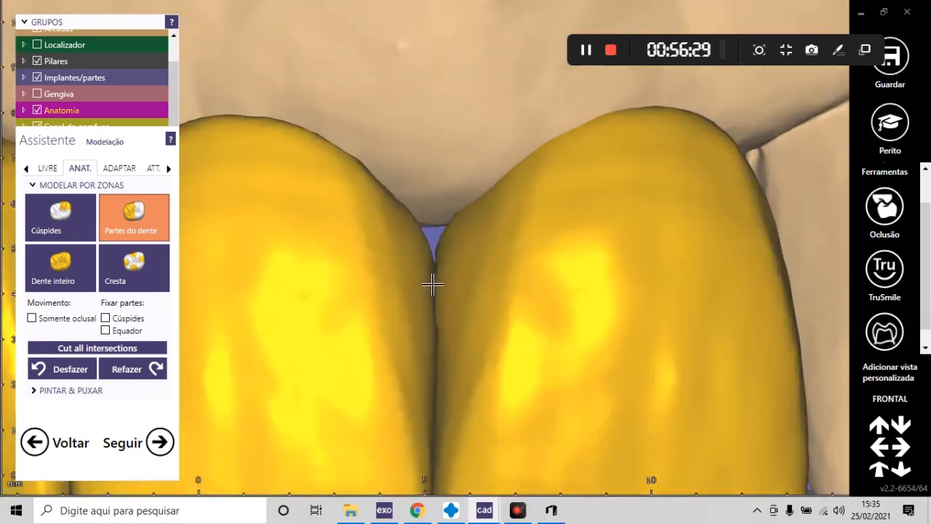
pyautogui.click(49, 170)
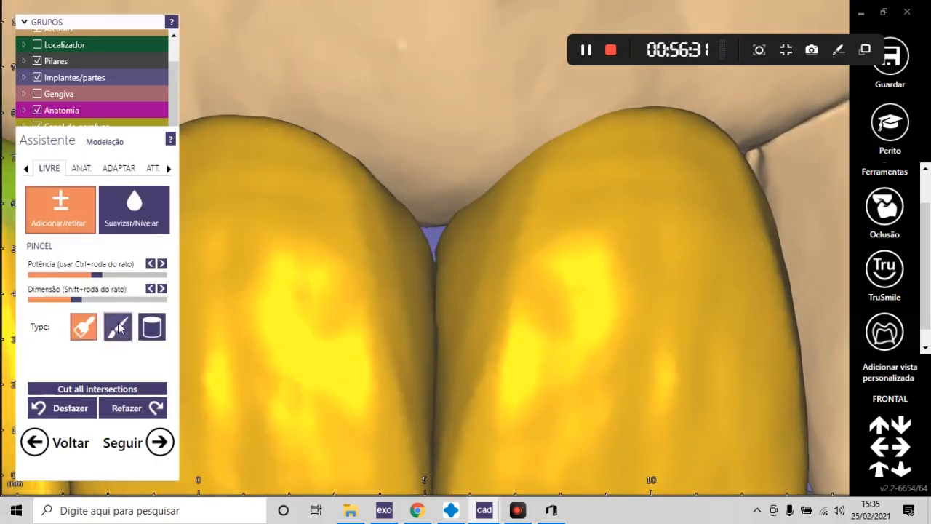
pyautogui.click(134, 207)
pyautogui.scroll(1, 466, 264)
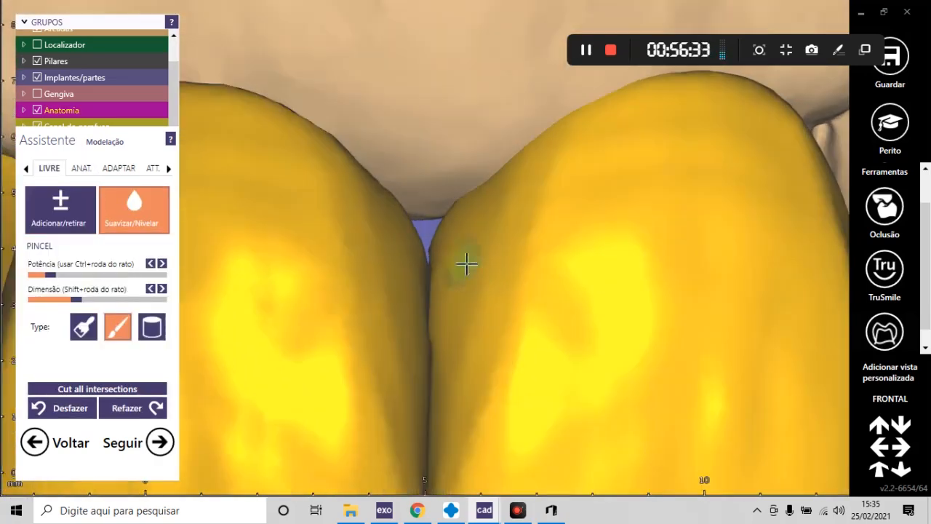
pyautogui.moveTo(444, 256)
pyautogui.mouseDown()
pyautogui.moveTo(441, 223)
pyautogui.moveTo(434, 275)
pyautogui.mouseUp()
pyautogui.scroll(-4, 436, 319)
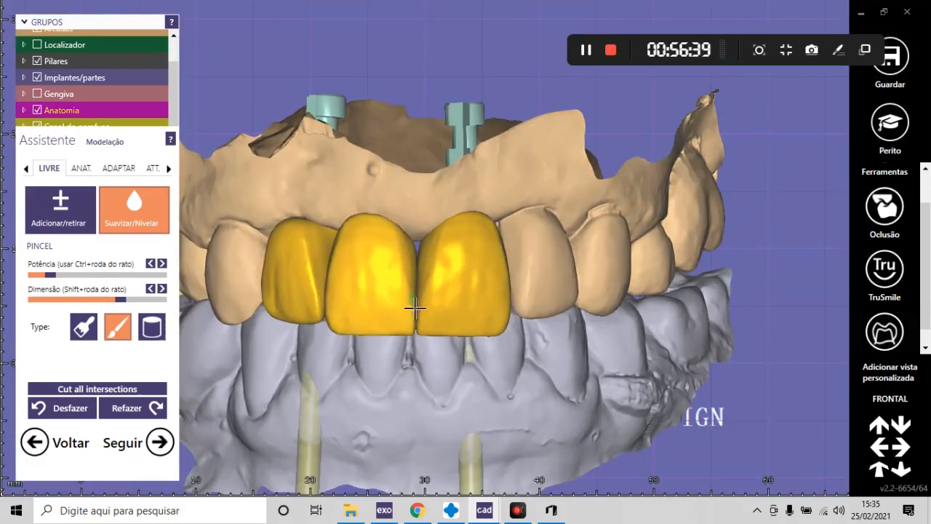
# - Smooth the palatal surface around the screw-channel opening of the central incisor crown with the broad freeform brush
pyautogui.moveTo(515, 245); pyautogui.dragTo(513, 314, button='right')
pyautogui.scroll(5, 513, 314)
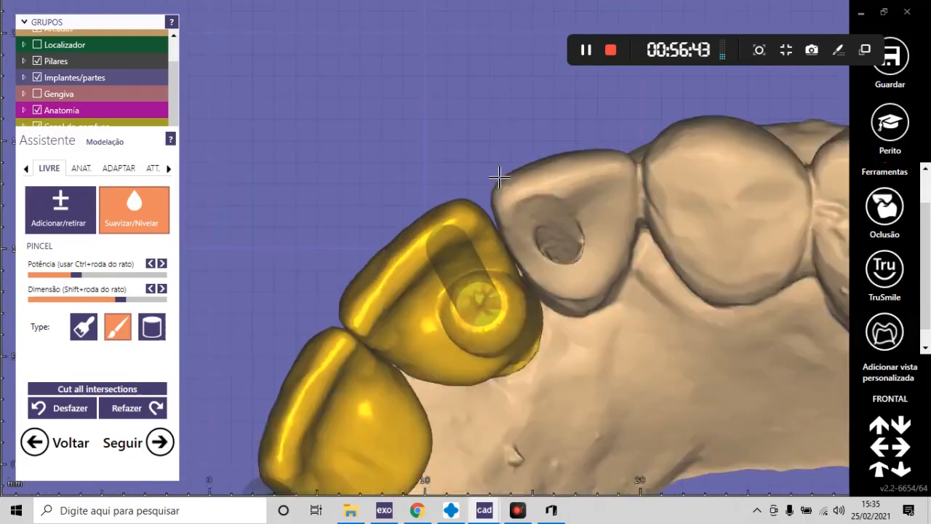
pyautogui.scroll(-4, 456, 184)
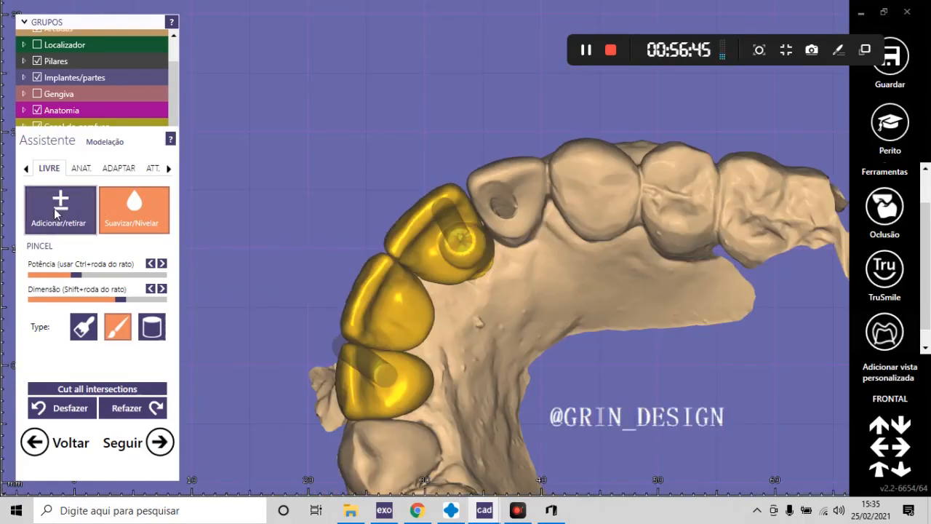
pyautogui.click(54, 208)
pyautogui.click(137, 229)
pyautogui.scroll(5, 432, 249)
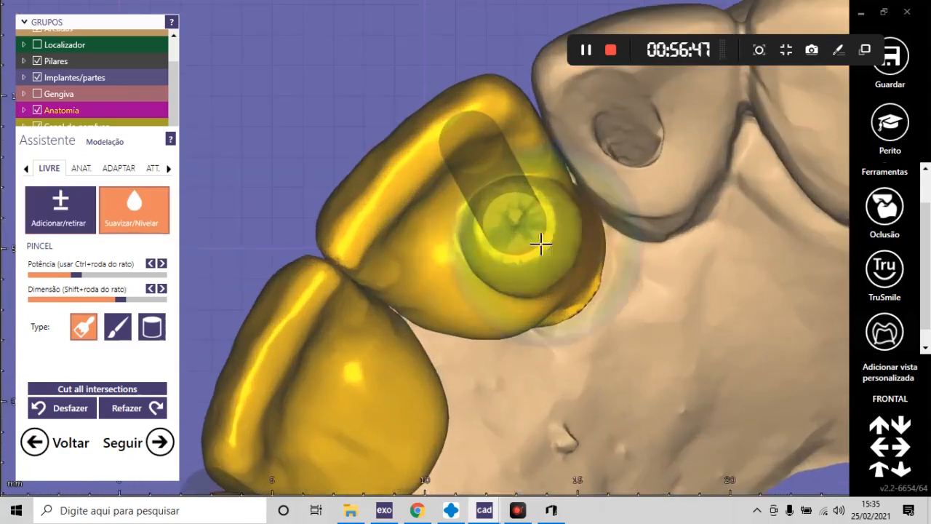
pyautogui.moveTo(541, 243)
pyautogui.mouseDown()
pyautogui.moveTo(538, 287)
pyautogui.moveTo(565, 254)
pyautogui.mouseUp()
pyautogui.scroll(-5, 553, 218)
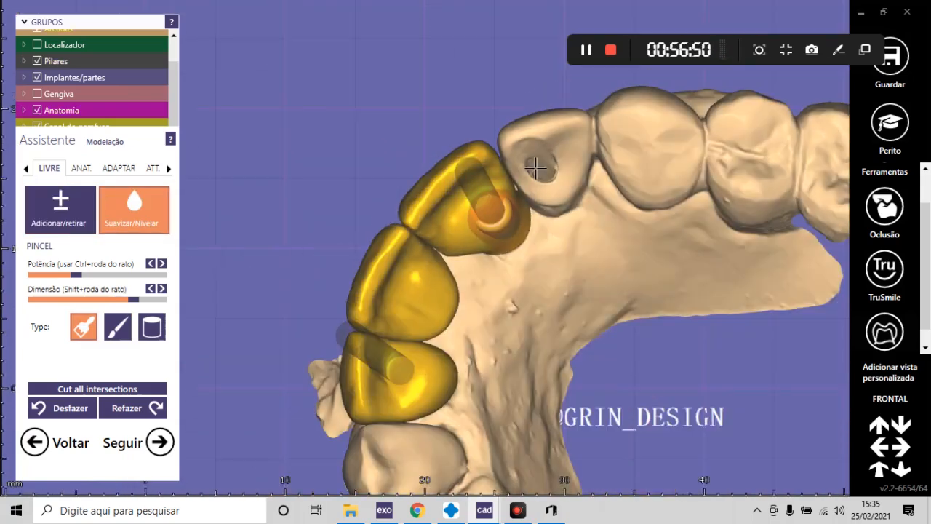
# - Hide the jaw scan and add material over the exposed abutment on the central incisor crown's palatal side
pyautogui.keyDown('ctrl'); pyautogui.middleClick(549, 167); pyautogui.keyUp('ctrl')
pyautogui.keyDown('ctrl'); pyautogui.scroll(2, 550, 166); pyautogui.keyUp('ctrl')
pyautogui.moveTo(564, 183); pyautogui.dragTo(544, 228, button='right')
pyautogui.scroll(5, 497, 247)
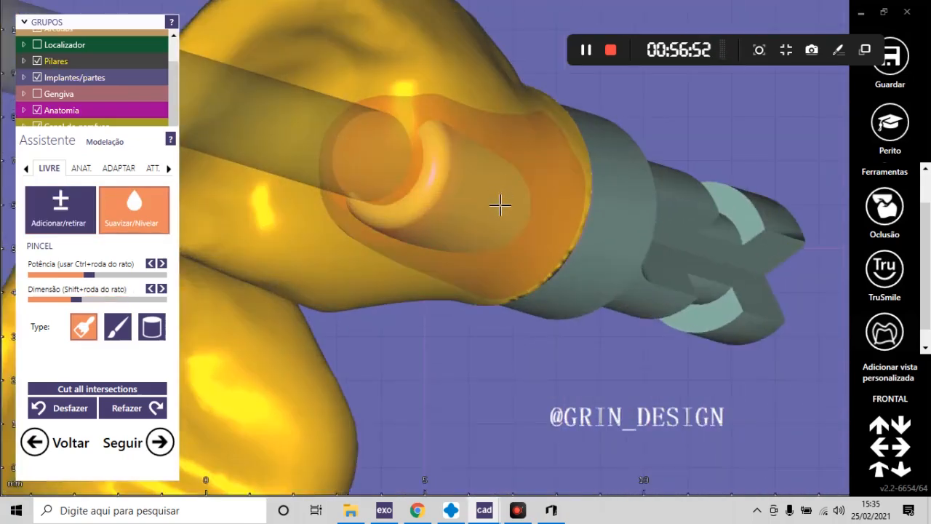
pyautogui.click(55, 211)
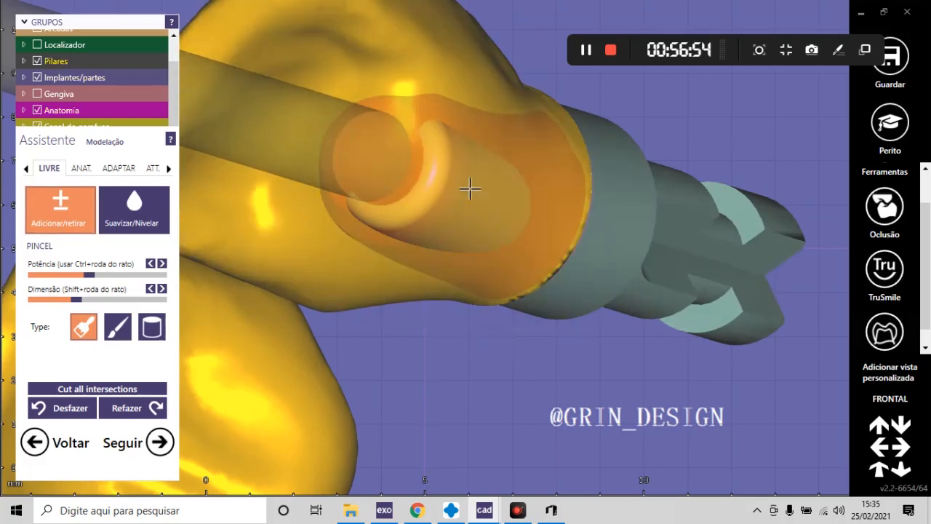
pyautogui.moveTo(475, 149)
pyautogui.mouseDown()
pyautogui.moveTo(505, 255)
pyautogui.moveTo(501, 176)
pyautogui.mouseUp()
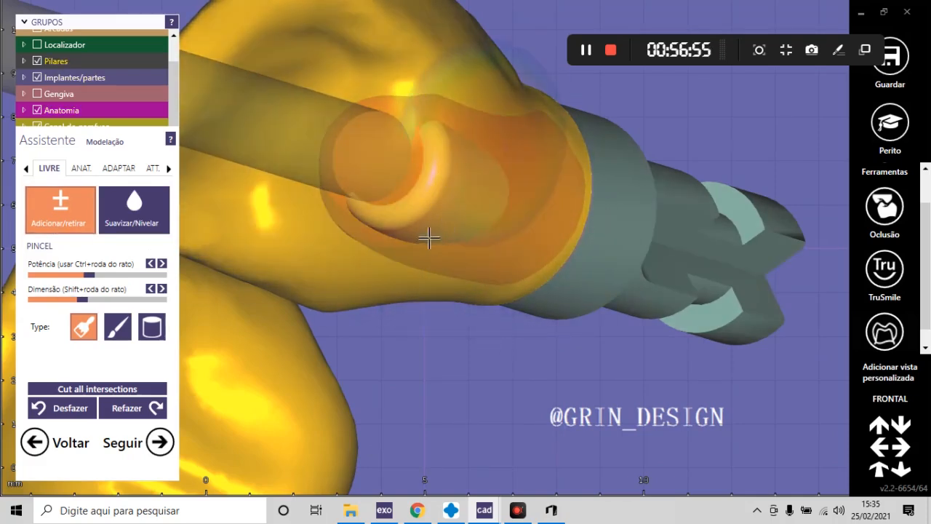
pyautogui.moveTo(429, 237)
pyautogui.mouseDown()
pyautogui.moveTo(478, 202)
pyautogui.moveTo(448, 246)
pyautogui.moveTo(415, 266)
pyautogui.moveTo(550, 210)
pyautogui.moveTo(538, 177)
pyautogui.moveTo(441, 210)
pyautogui.moveTo(435, 152)
pyautogui.moveTo(448, 179)
pyautogui.moveTo(517, 187)
pyautogui.mouseUp()
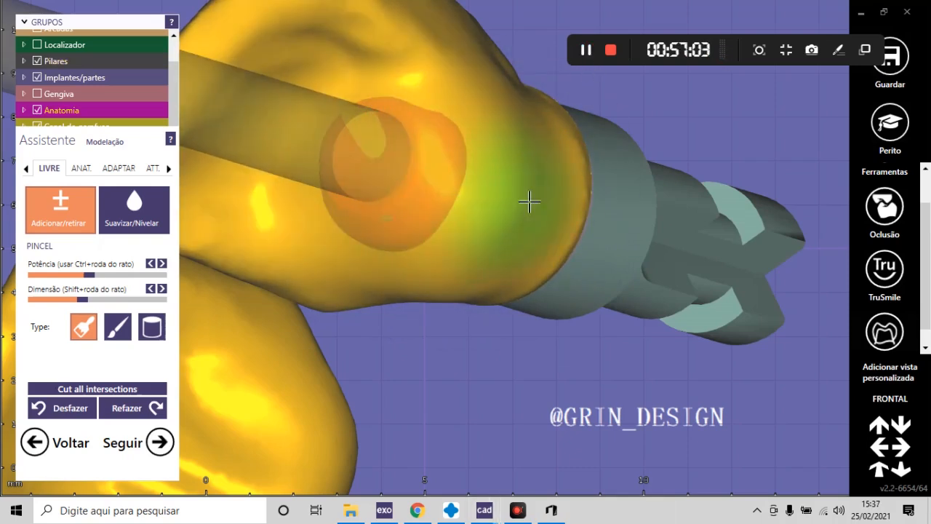
# - Smooth the palatal surface around the central incisor's screw channel and build up more material there with a larger add/remove brush
pyautogui.click(134, 209)
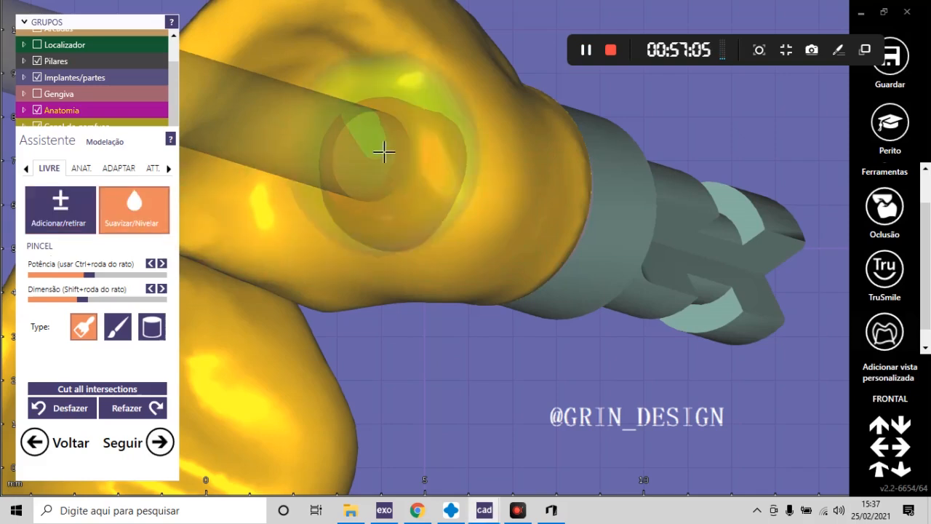
pyautogui.moveTo(396, 184); pyautogui.dragTo(403, 244)
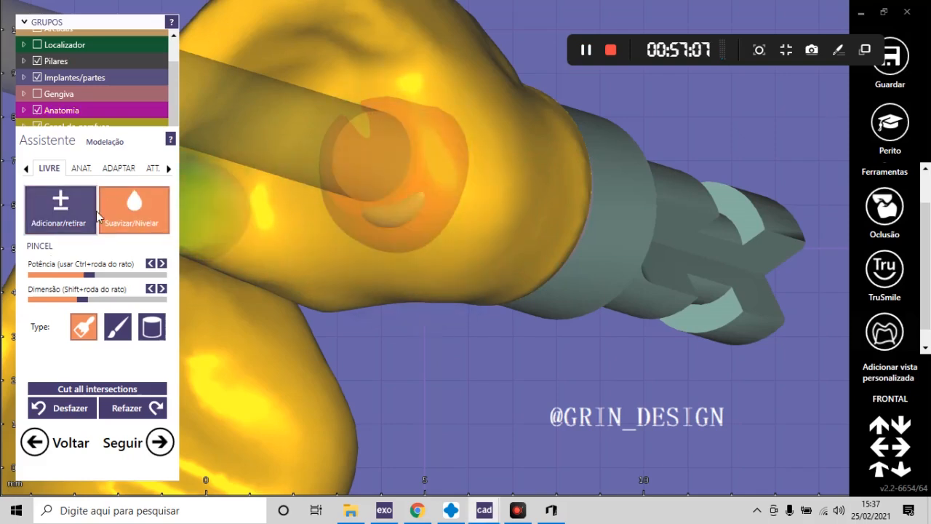
pyautogui.click(58, 216)
pyautogui.keyDown('shift'); pyautogui.scroll(3, 412, 175); pyautogui.keyUp('shift')
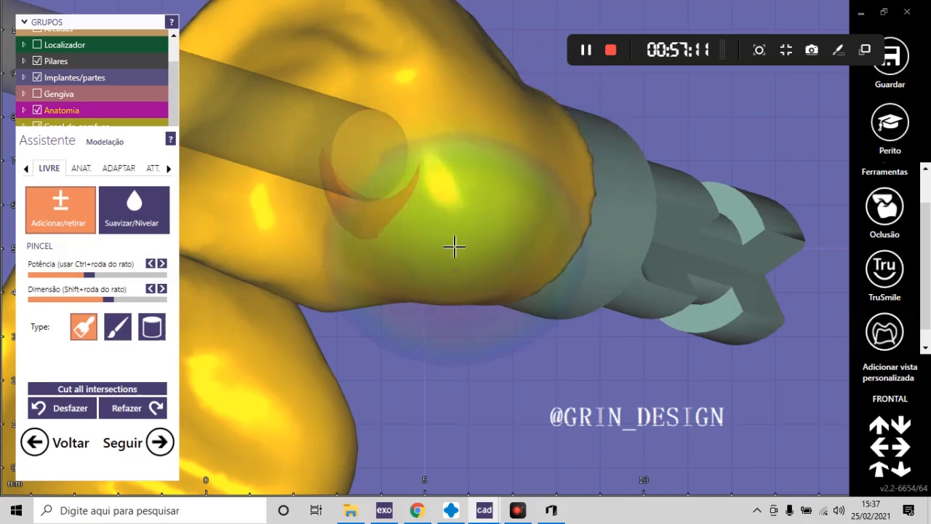
# - Hide the central incisor's implant analog and build up the cervical area around its abutment margin with a small, stronger add/remove brush
pyautogui.scroll(-5, 436, 214)
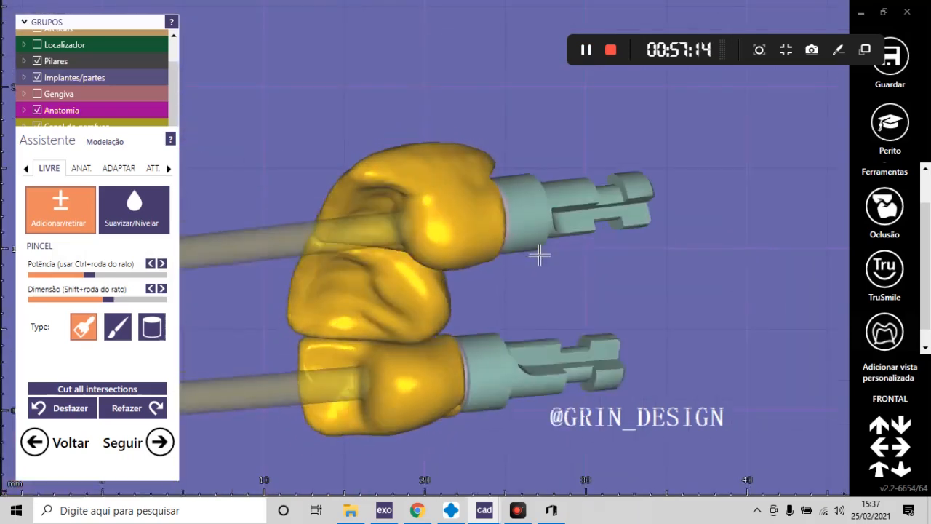
pyautogui.scroll(5, 540, 254)
pyautogui.keyDown('shift'); pyautogui.scroll(-6, 509, 192); pyautogui.keyUp('shift')
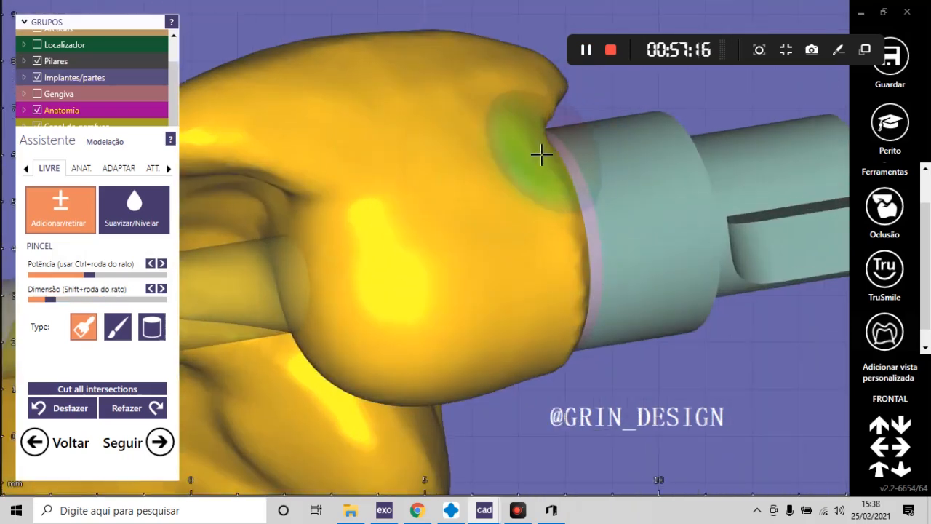
pyautogui.scroll(-5, 448, 198)
pyautogui.moveTo(515, 203); pyautogui.dragTo(495, 236, button='right')
pyautogui.scroll(5, 456, 189)
pyautogui.scroll(-5, 465, 168)
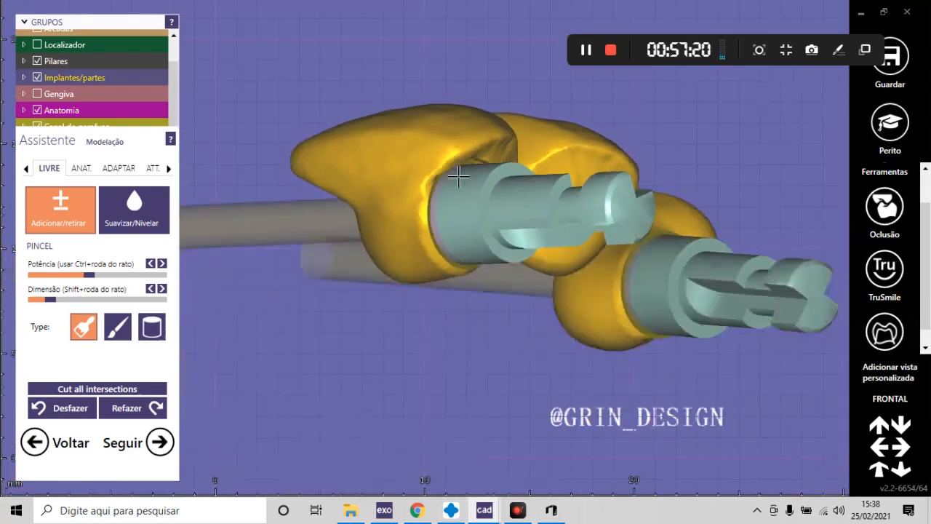
pyautogui.moveTo(465, 169)
pyautogui.mouseDown(button='right')
pyautogui.moveTo(478, 187)
pyautogui.moveTo(500, 193)
pyautogui.moveTo(473, 213)
pyautogui.mouseUp(button='right')
pyautogui.scroll(5, 487, 172)
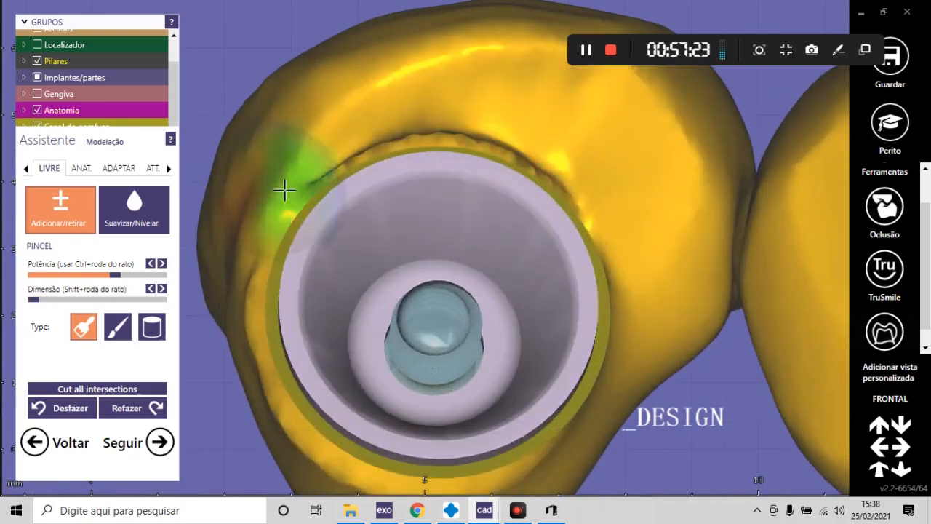
# - Smooth the central incisor crown's cervical surface around the abutment margin with the small brush
pyautogui.click(159, 209)
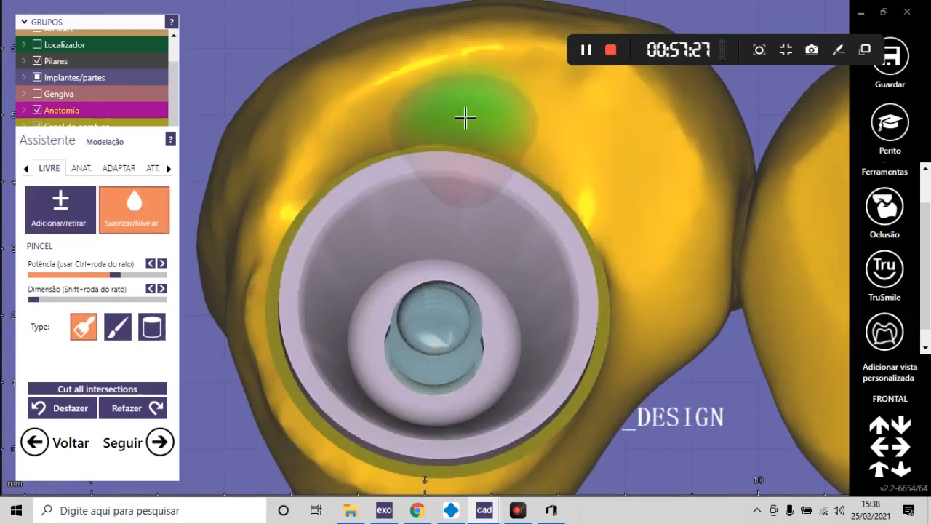
pyautogui.scroll(-6, 476, 179)
pyautogui.moveTo(428, 155); pyautogui.dragTo(486, 154, button='right')
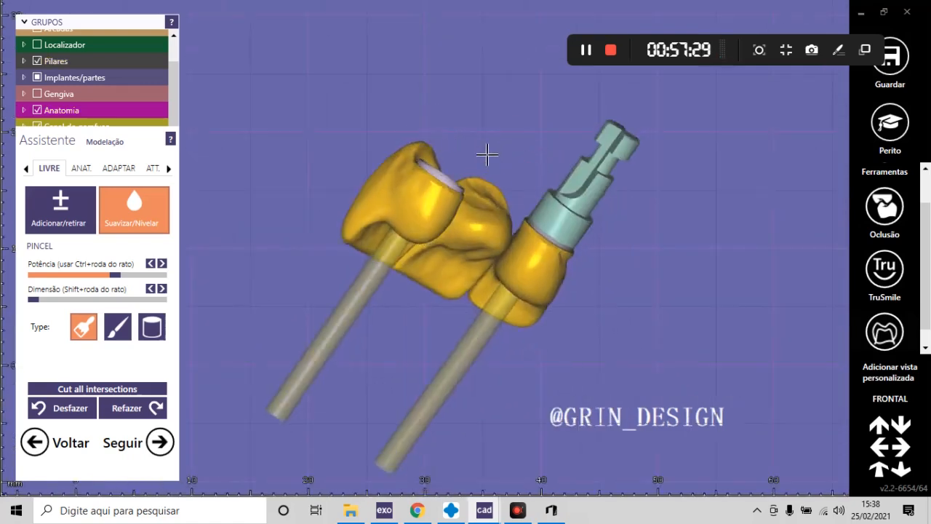
pyautogui.scroll(6, 486, 153)
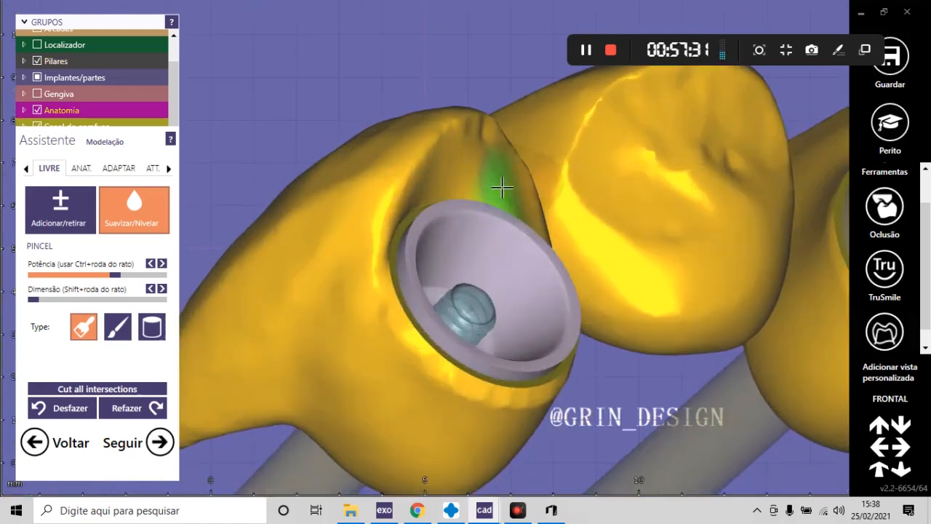
# - Smooth the rough gingival surface of the middle crown next to the central incisor
pyautogui.scroll(-6, 544, 199)
pyautogui.moveTo(556, 192); pyautogui.dragTo(621, 182, button='right')
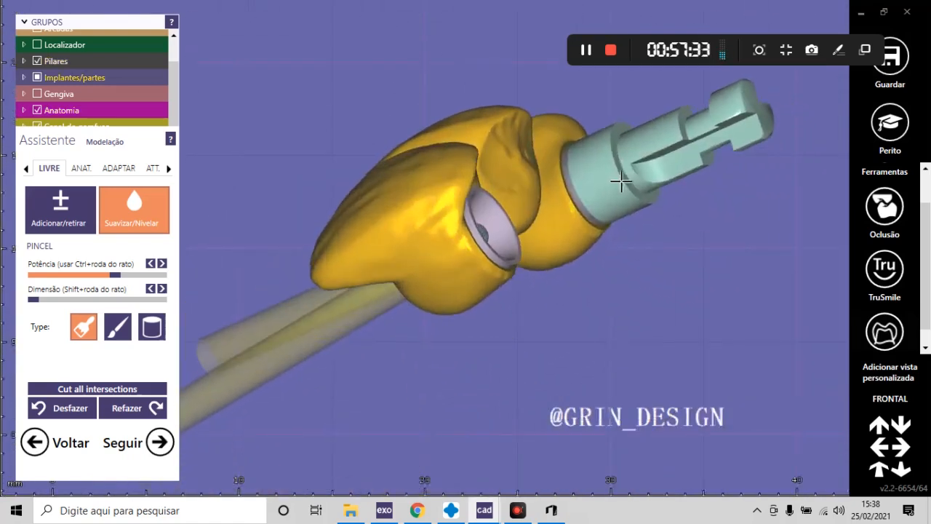
pyautogui.scroll(6, 523, 182)
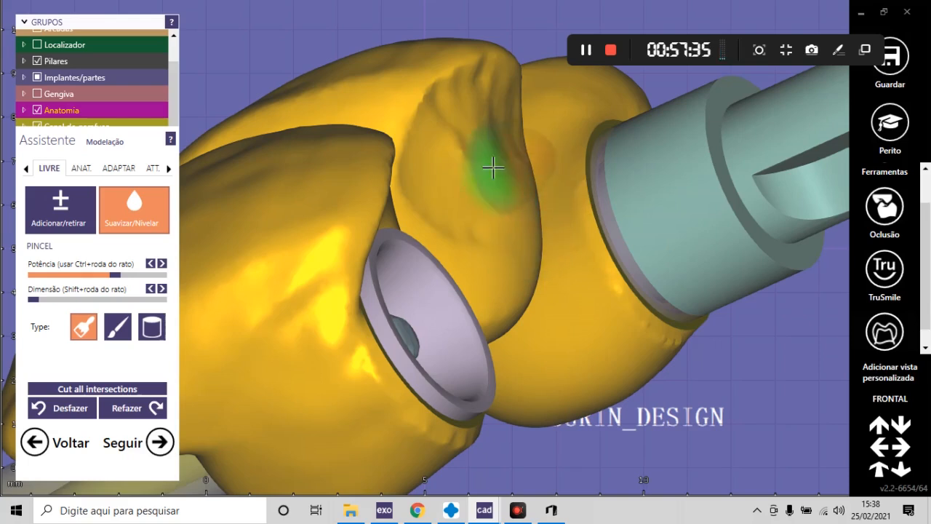
# - Smooth the central incisor's proximal and palatal cervical edges along the abutment margin, enlarging the brush for the palatal side
pyautogui.scroll(-6, 488, 176)
pyautogui.moveTo(414, 210)
pyautogui.mouseDown(button='right')
pyautogui.moveTo(386, 198)
pyautogui.moveTo(420, 206)
pyautogui.mouseUp(button='right')
pyautogui.scroll(5, 420, 206)
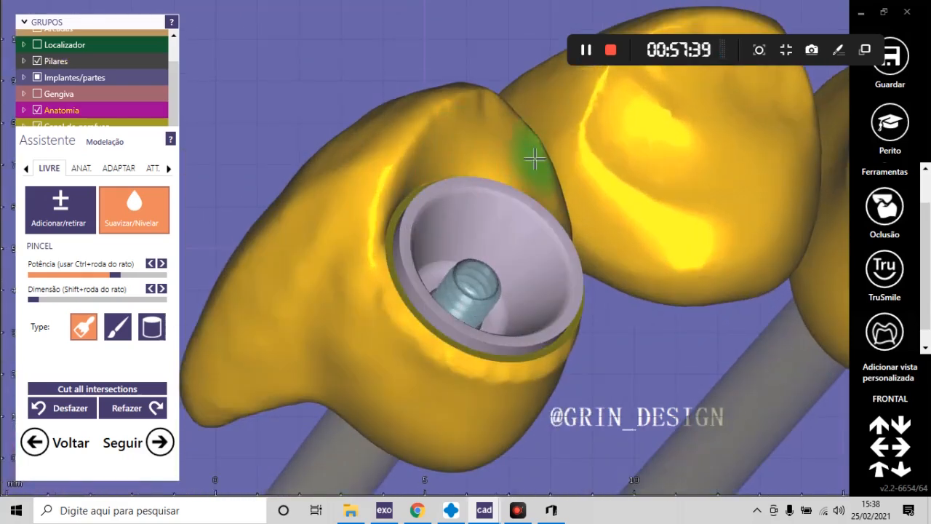
pyautogui.moveTo(554, 195); pyautogui.dragTo(487, 168)
pyautogui.scroll(-5, 417, 200)
pyautogui.scroll(3, 418, 244)
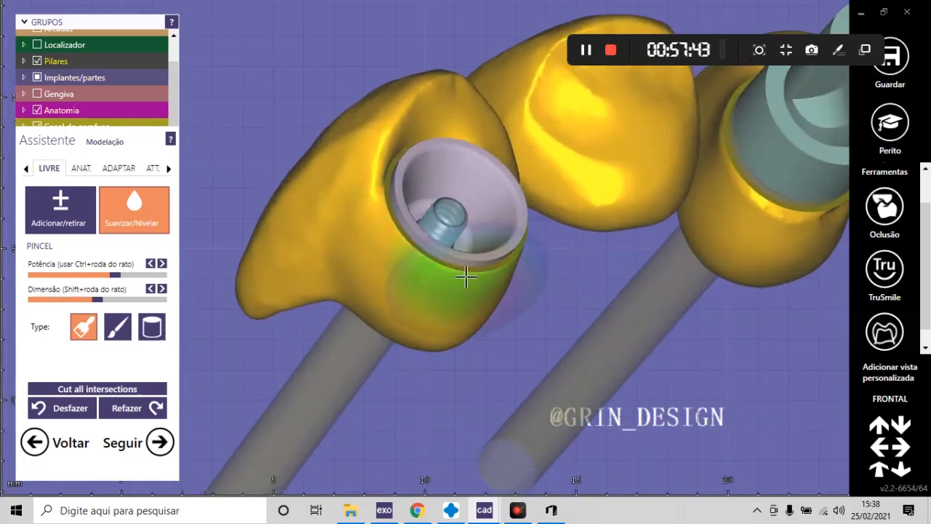
# - Smooth the central incisor crown's palatal bulge and its proximal slopes with the broad freeform brush
pyautogui.scroll(-5, 374, 245)
pyautogui.moveTo(407, 211); pyautogui.dragTo(407, 179, button='right')
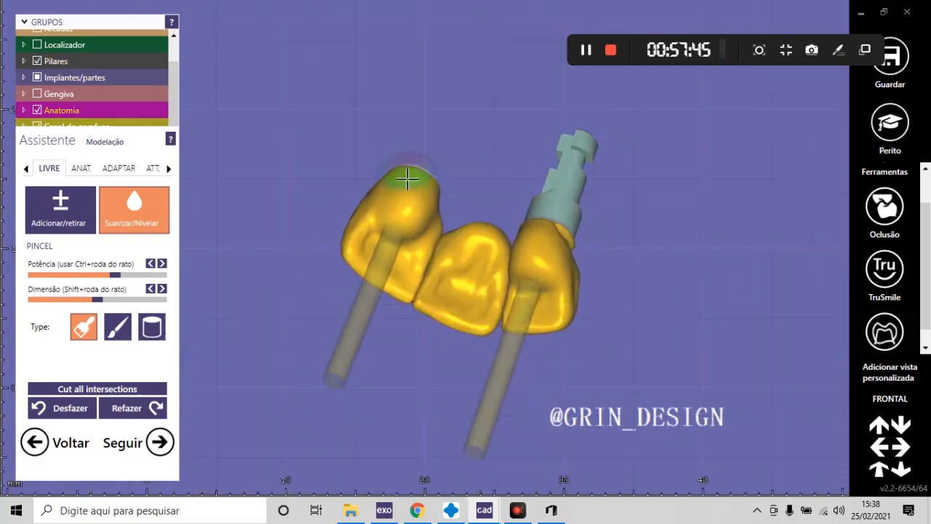
pyautogui.scroll(5, 408, 178)
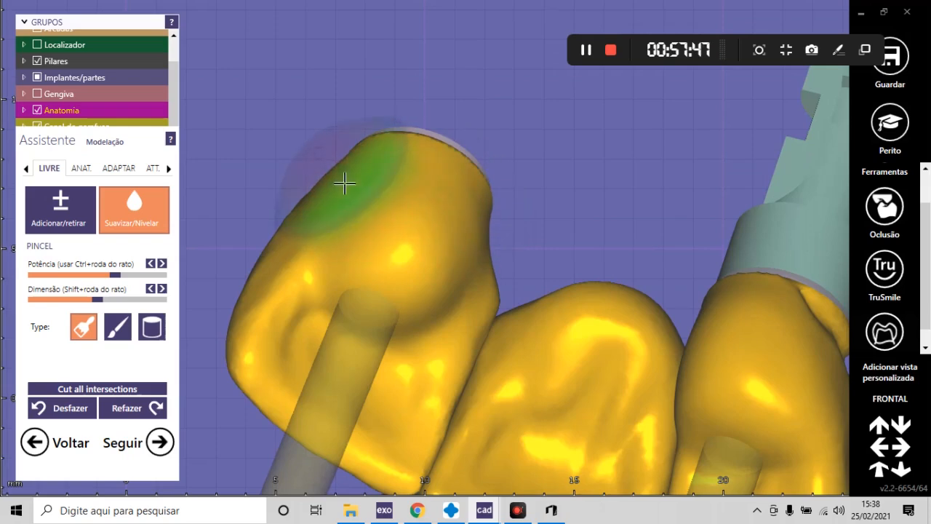
pyautogui.scroll(-5, 427, 224)
pyautogui.moveTo(442, 189); pyautogui.dragTo(429, 254, button='right')
pyautogui.scroll(5, 429, 254)
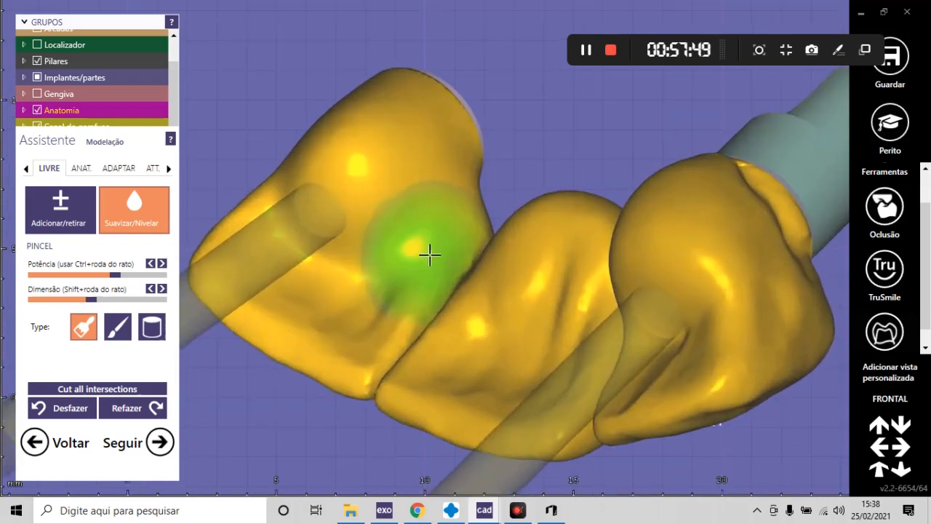
pyautogui.scroll(-5, 471, 230)
pyautogui.moveTo(432, 193); pyautogui.dragTo(473, 118, button='right')
pyautogui.scroll(5, 474, 119)
# - Refine the central incisor's palatal contour with a smaller add/remove brush and inspect the crown from palatal and gingival views
pyautogui.click(77, 212)
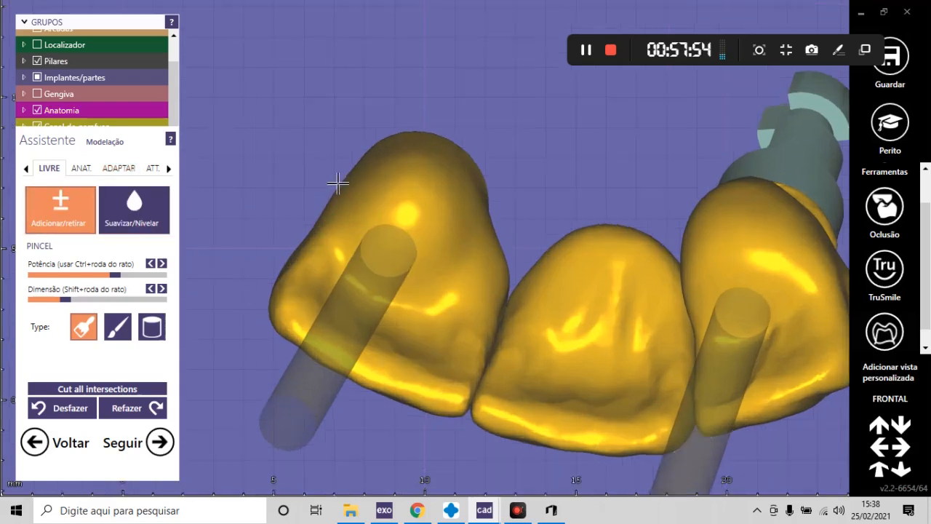
pyautogui.scroll(3, 313, 251)
pyautogui.scroll(-5, 453, 225)
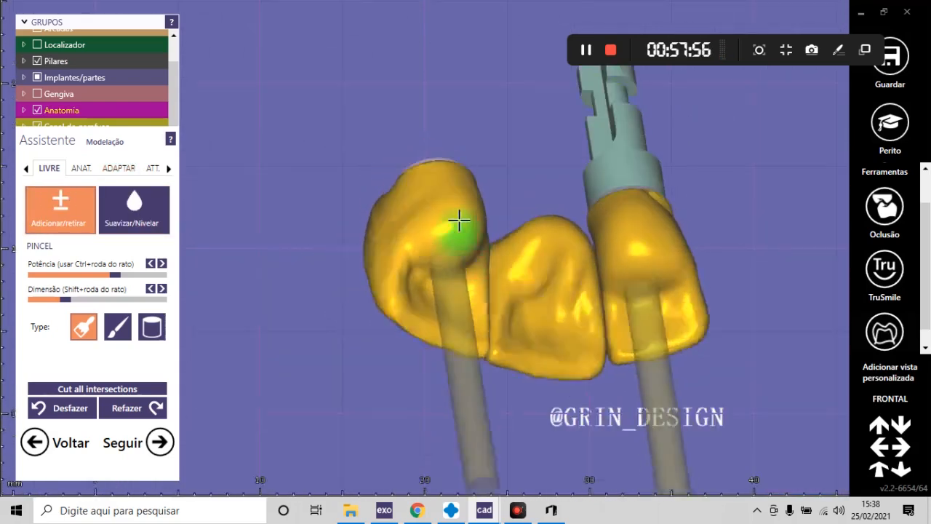
pyautogui.moveTo(453, 224); pyautogui.dragTo(473, 206, button='right')
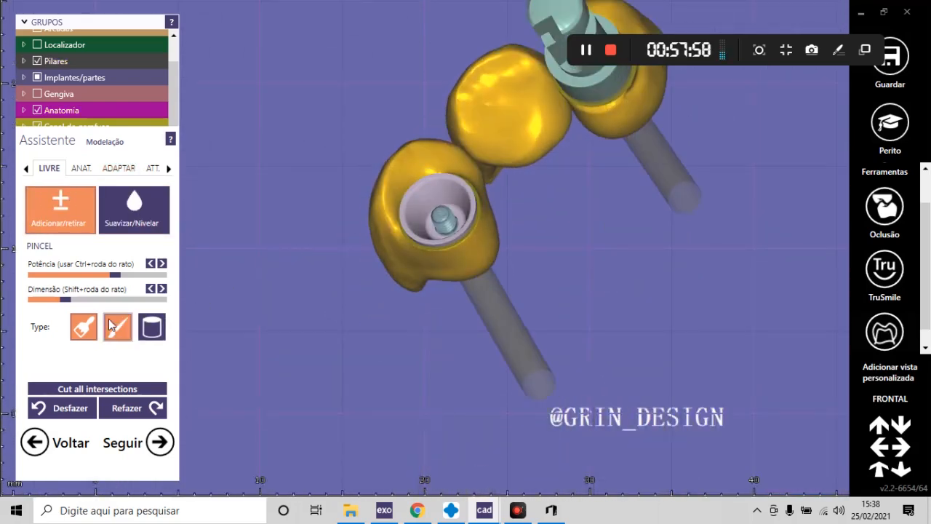
# - Smooth the crease beside the central incisor's abutment margin on the labial side with the fine-type brush
pyautogui.click(133, 216)
pyautogui.moveTo(291, 186); pyautogui.dragTo(385, 166, button='right')
pyautogui.scroll(5, 410, 174)
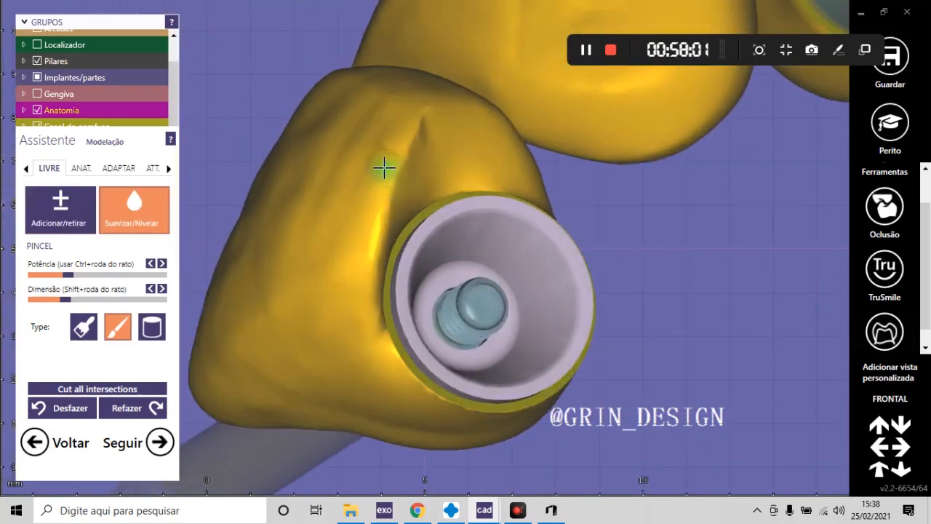
pyautogui.scroll(4, 393, 187)
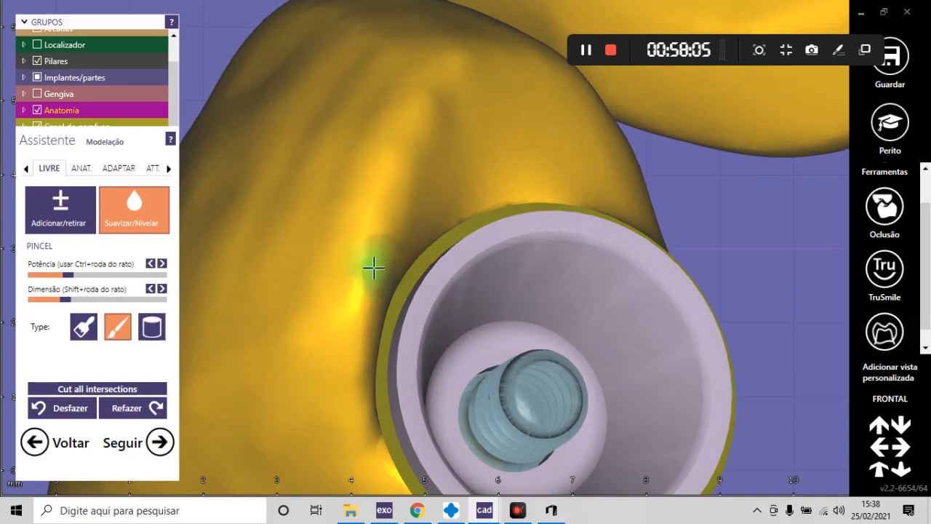
pyautogui.moveTo(358, 418)
pyautogui.mouseDown()
pyautogui.moveTo(347, 355)
pyautogui.moveTo(368, 251)
pyautogui.mouseUp()
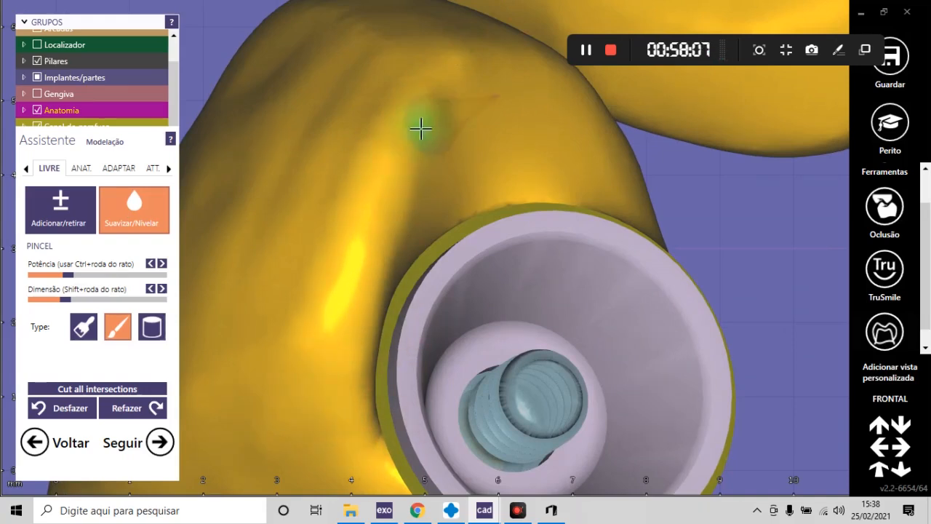
# - Even out the central incisor's labial cervical edge where the crown meets the abutment with the fine smoothing brush
pyautogui.scroll(-6, 351, 245)
pyautogui.moveTo(351, 245); pyautogui.dragTo(334, 260, button='right')
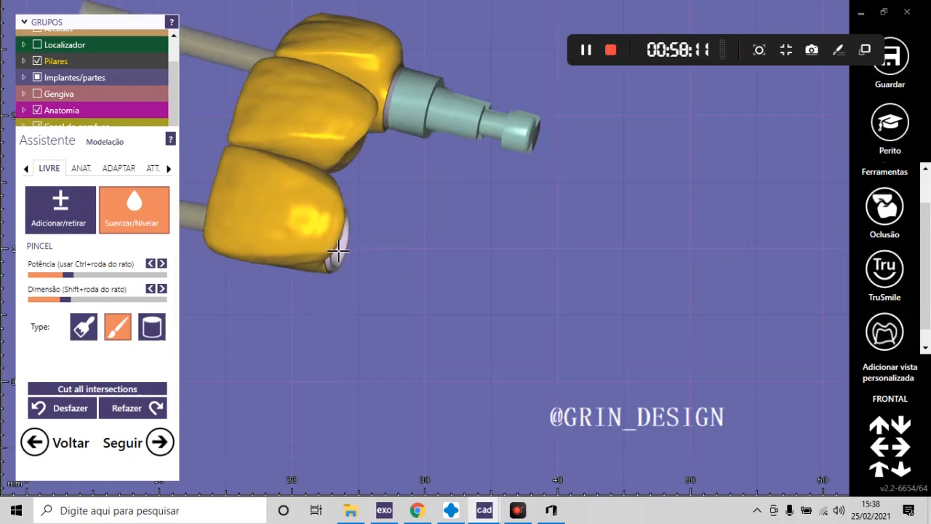
pyautogui.scroll(5, 343, 216)
pyautogui.moveTo(341, 176); pyautogui.dragTo(337, 236)
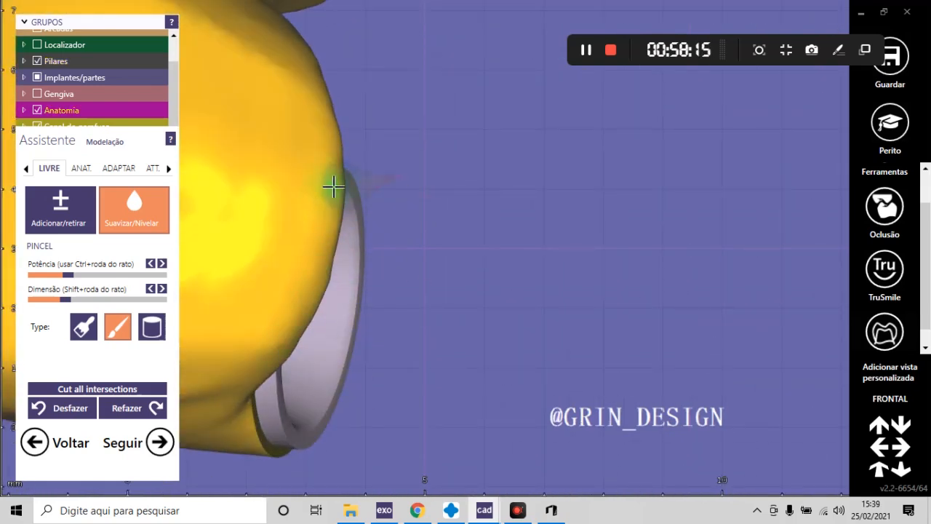
pyautogui.moveTo(340, 180); pyautogui.dragTo(342, 187)
# - Enlarge the fine smoothing brush and smooth the central incisor's proximal surface facing the neighbouring crown
pyautogui.scroll(-7, 360, 189)
pyautogui.moveTo(401, 256)
pyautogui.mouseDown(button='right')
pyautogui.moveTo(419, 281)
pyautogui.moveTo(429, 272)
pyautogui.moveTo(424, 287)
pyautogui.moveTo(428, 276)
pyautogui.moveTo(386, 216)
pyautogui.mouseUp(button='right')
pyautogui.scroll(6, 297, 303)
pyautogui.keyDown('shift'); pyautogui.scroll(4, 324, 262); pyautogui.keyUp('shift')
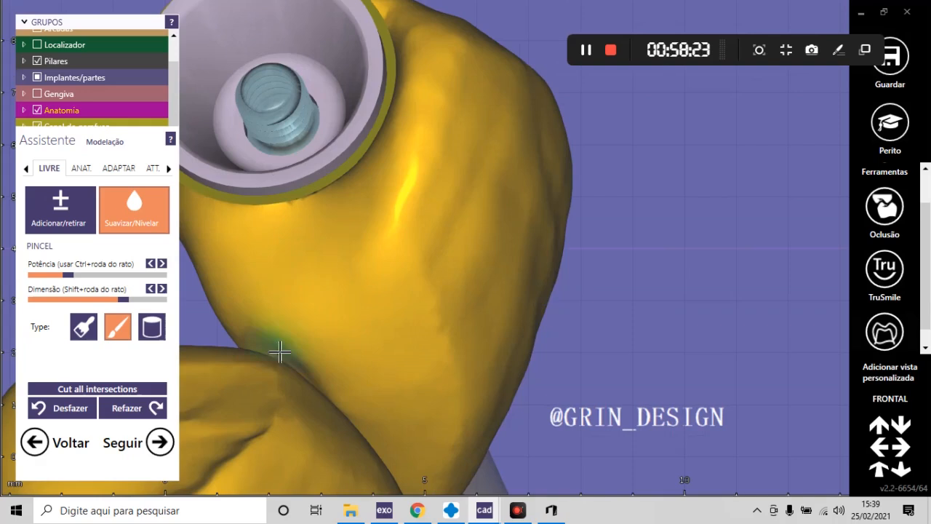
pyautogui.scroll(-6, 315, 384)
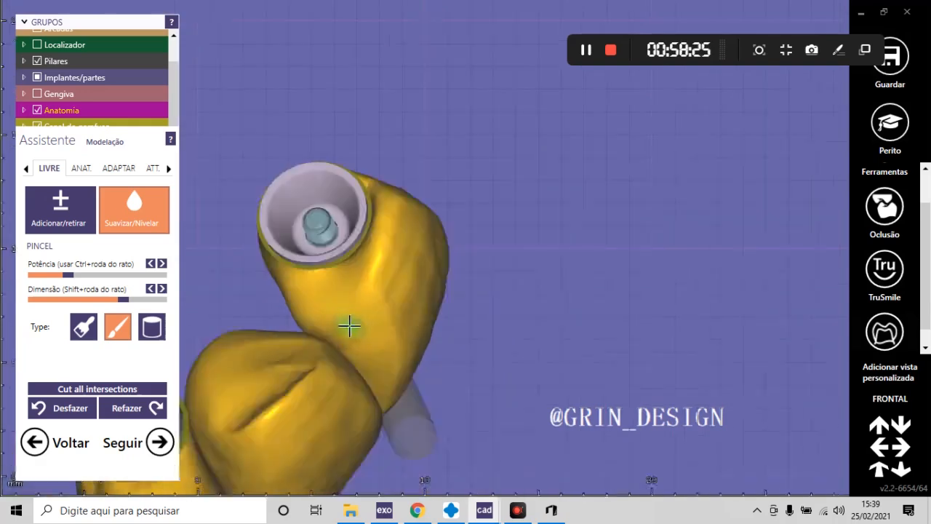
# - Smooth the rounded cervical surface around the central incisor's abutment opening in gingival view
pyautogui.moveTo(349, 327); pyautogui.dragTo(333, 316, button='right')
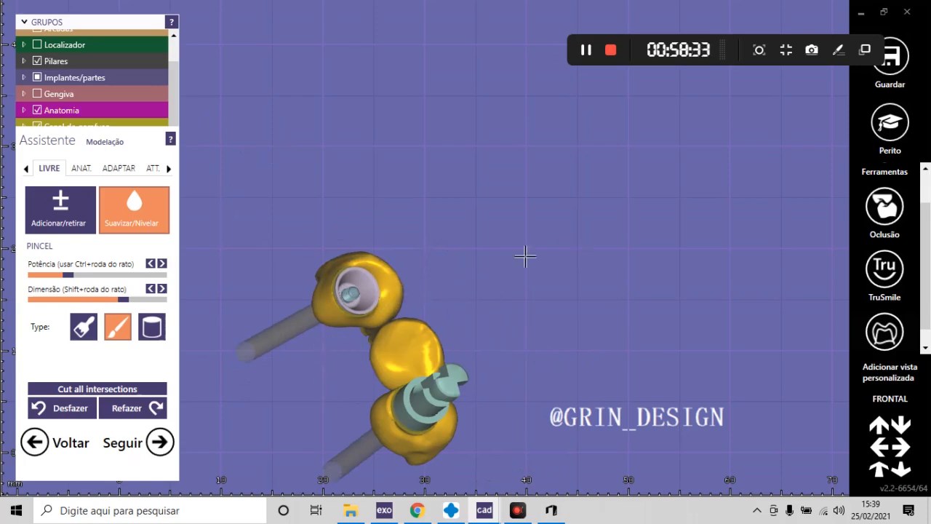
pyautogui.scroll(5, 369, 240)
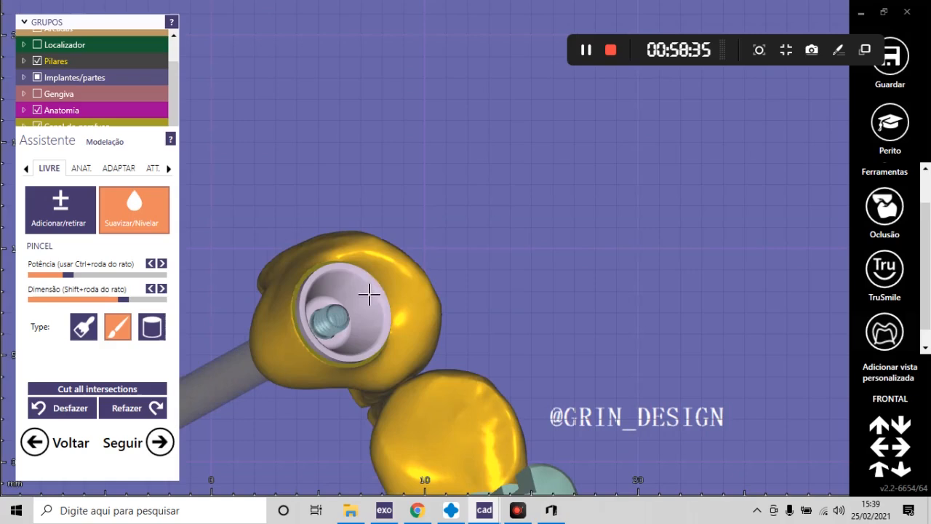
pyautogui.scroll(3, 356, 253)
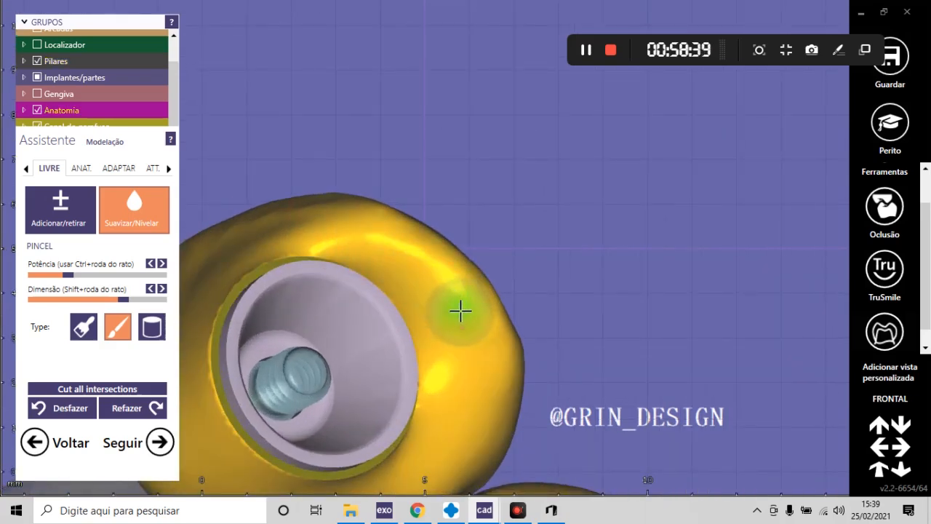
pyautogui.scroll(-3, 509, 335)
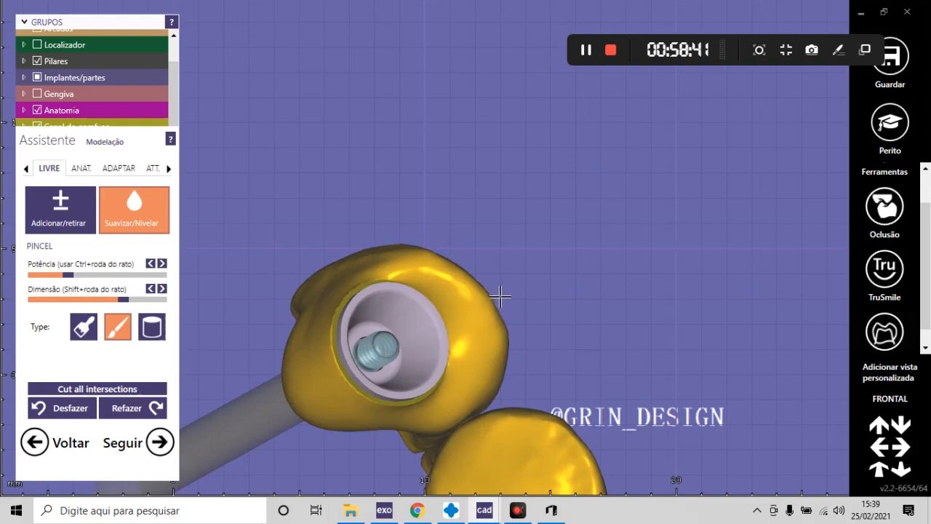
# - Reshape the central incisor's palatal surface beside the neighbouring crown using a smaller, stronger add/remove brush
pyautogui.scroll(-3, 485, 280)
pyautogui.moveTo(476, 285)
pyautogui.mouseDown(button='right')
pyautogui.moveTo(482, 294)
pyautogui.moveTo(470, 272)
pyautogui.mouseUp(button='right')
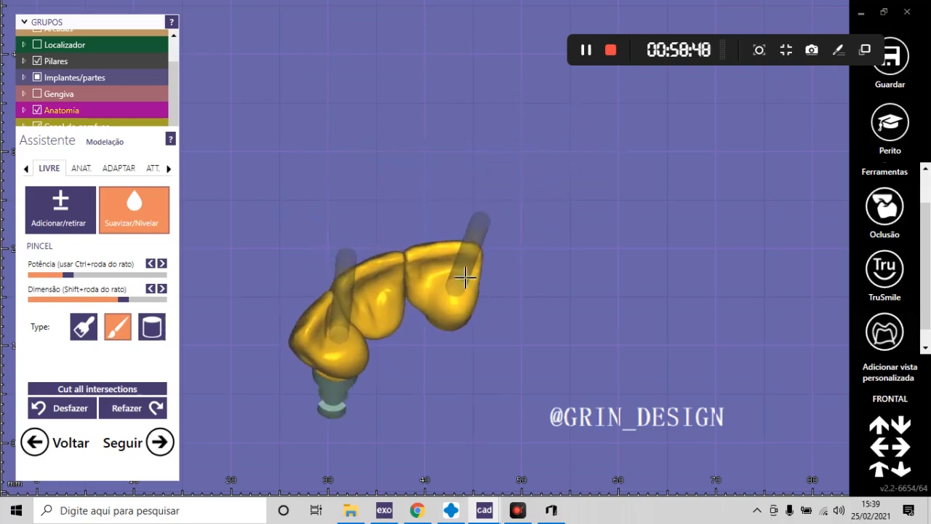
pyautogui.click(84, 326)
pyautogui.click(55, 209)
pyautogui.scroll(5, 528, 301)
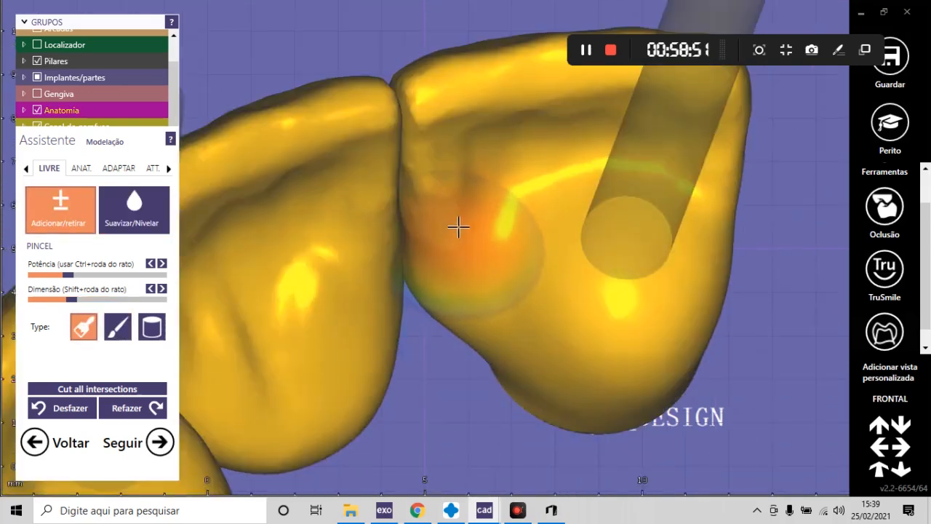
pyautogui.keyDown('ctrl'); pyautogui.scroll(2, 432, 217); pyautogui.keyUp('ctrl')
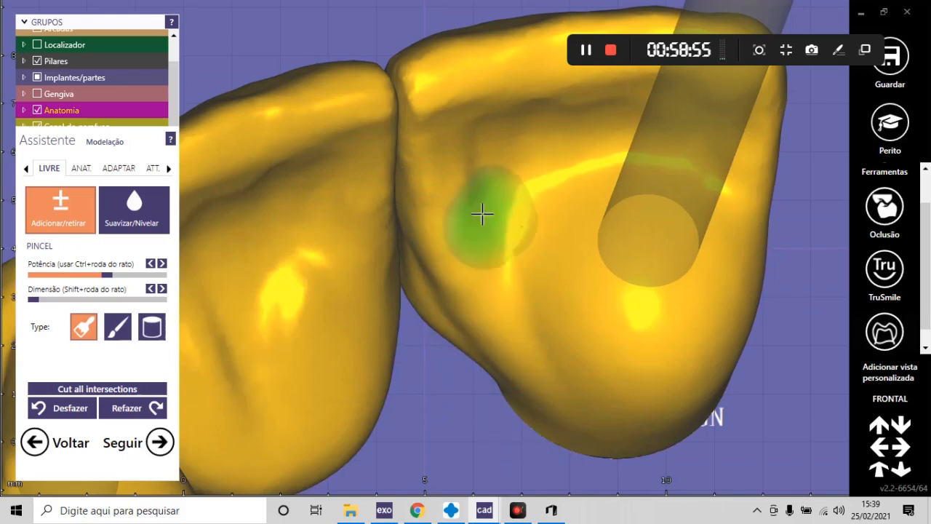
pyautogui.scroll(-3, 473, 270)
pyautogui.scroll(5, 455, 208)
pyautogui.keyDown('shift'); pyautogui.scroll(2, 453, 204); pyautogui.keyUp('shift')
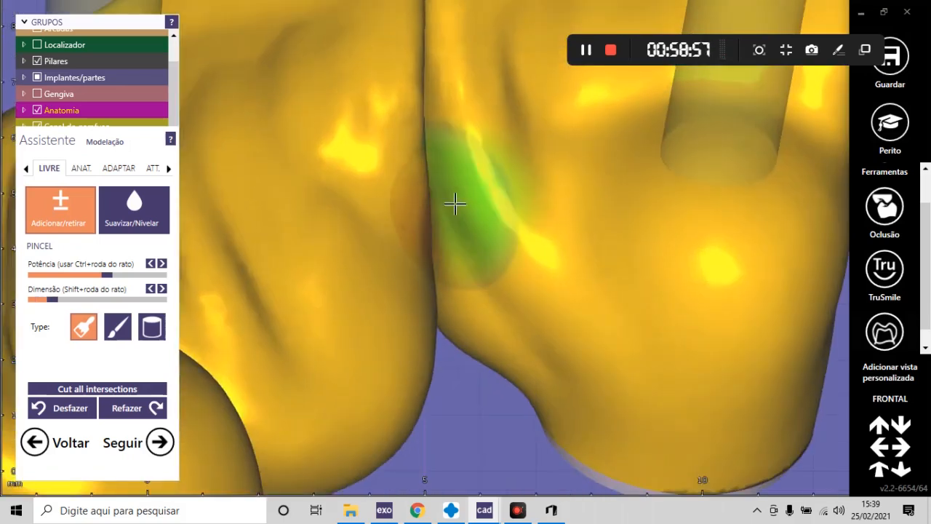
pyautogui.moveTo(498, 295)
pyautogui.mouseDown()
pyautogui.moveTo(478, 310)
pyautogui.moveTo(520, 304)
pyautogui.mouseUp()
pyautogui.scroll(-5, 520, 304)
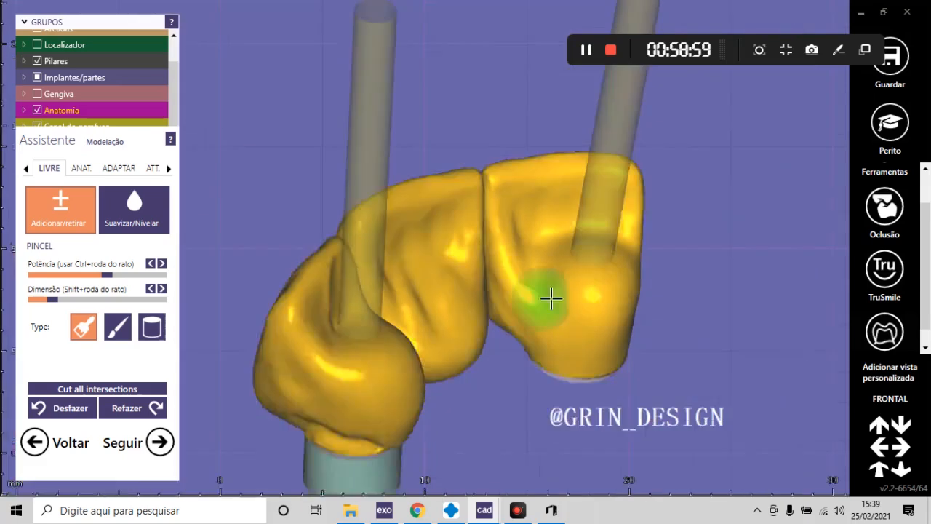
# - Make the minimum-thickness layer (Espessura mínima) fully opaque inside the translucent implant crowns
pyautogui.moveTo(550, 297)
pyautogui.mouseDown(button='right')
pyautogui.moveTo(597, 314)
pyautogui.moveTo(594, 277)
pyautogui.mouseUp(button='right')
pyautogui.scroll(3, 594, 276)
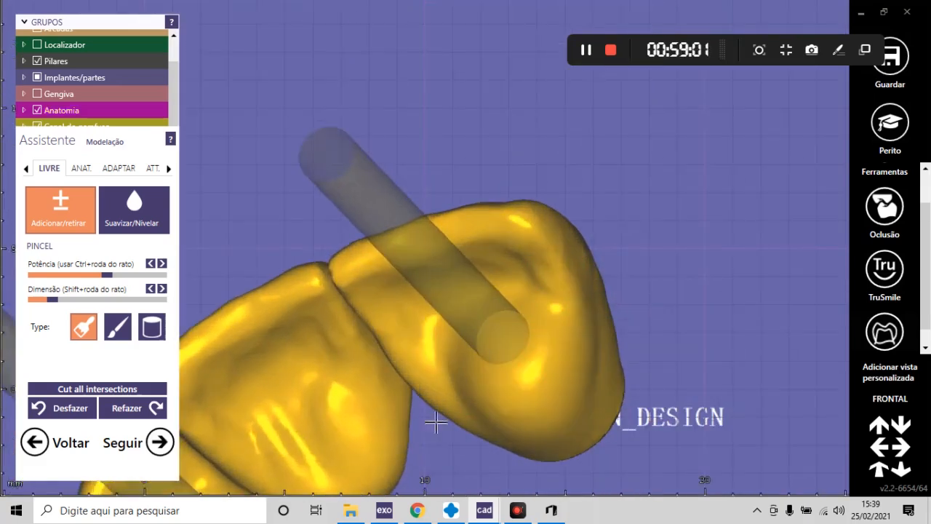
pyautogui.scroll(-7, 436, 420)
pyautogui.moveTo(473, 360); pyautogui.dragTo(524, 320, button='right')
pyautogui.scroll(5, 506, 343)
pyautogui.keyDown('shift'); pyautogui.scroll(3, 441, 310); pyautogui.keyUp('shift')
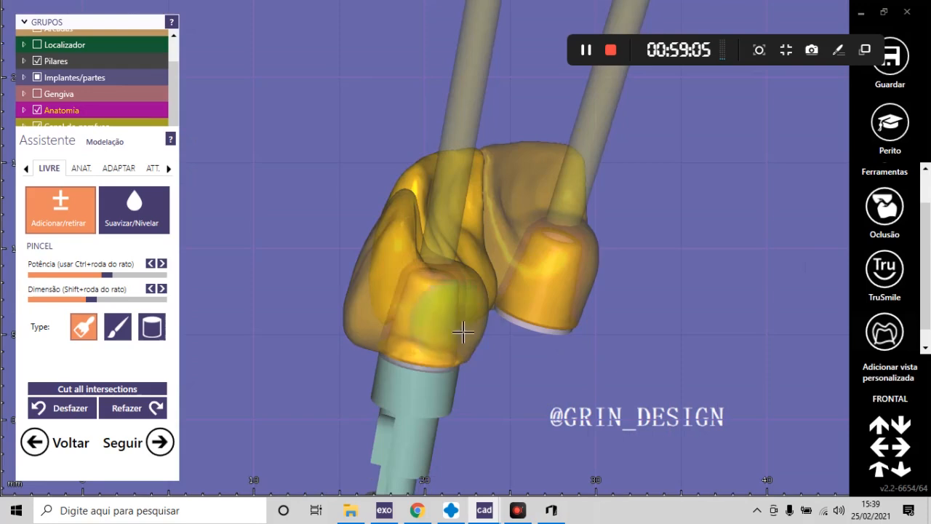
pyautogui.moveTo(462, 332); pyautogui.dragTo(478, 341, button='right')
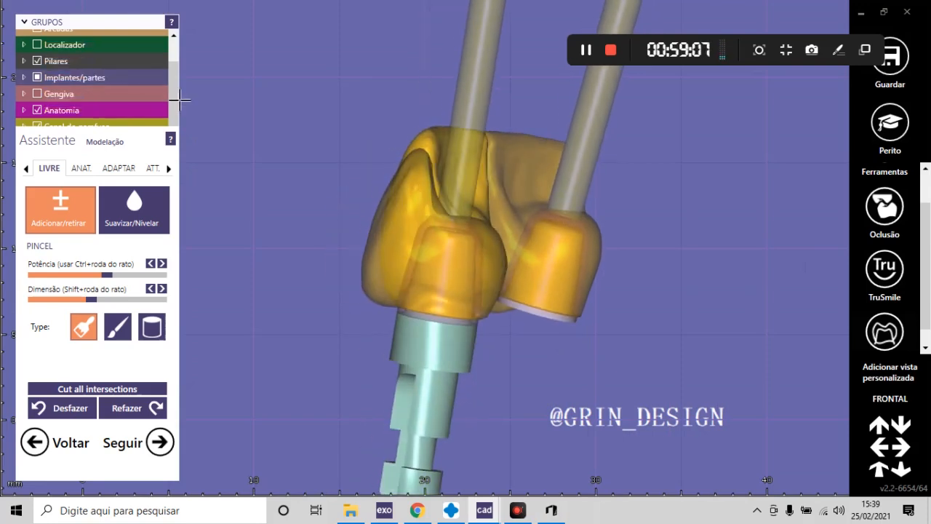
pyautogui.moveTo(179, 123)
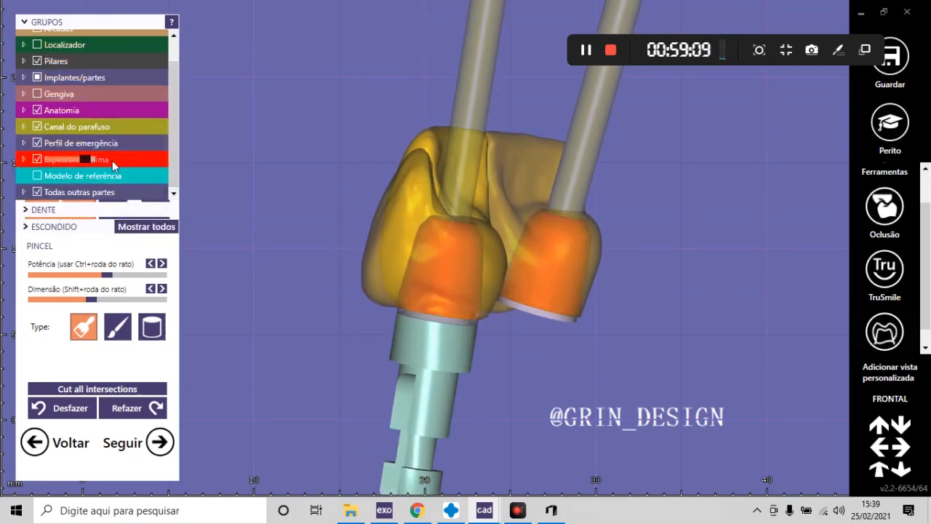
pyautogui.scroll(5, 488, 272)
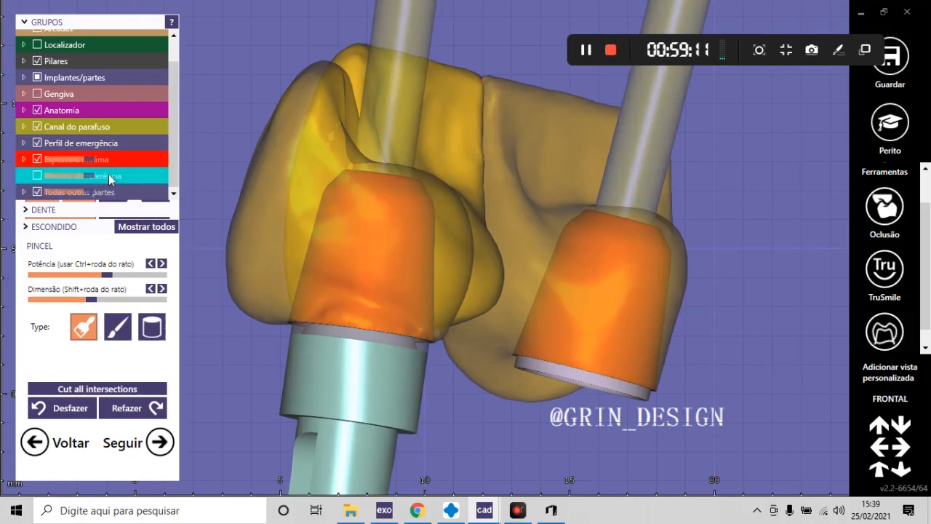
# - Smooth the lateral incisor crown's cervical surface around its abutment margin
pyautogui.click(138, 209)
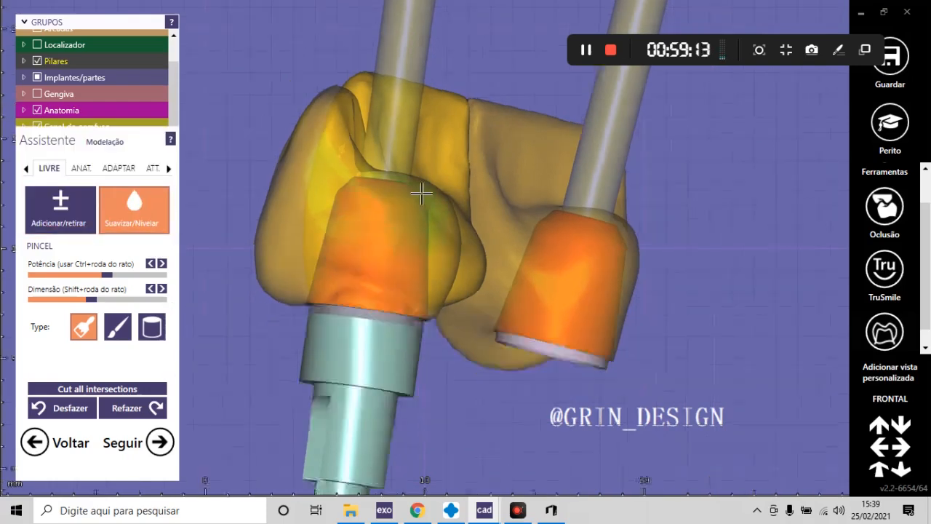
pyautogui.scroll(-5, 405, 272)
pyautogui.scroll(5, 314, 233)
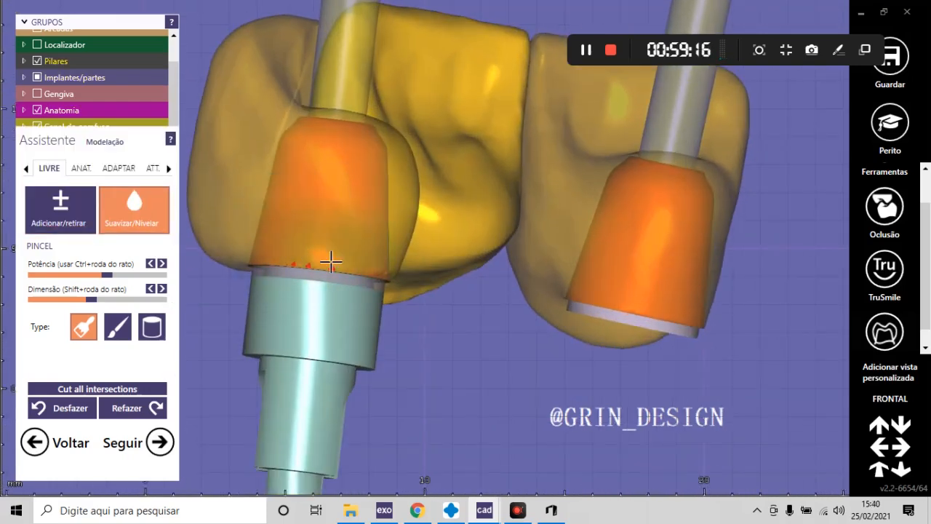
pyautogui.scroll(-5, 331, 258)
pyautogui.moveTo(380, 281); pyautogui.dragTo(383, 287, button='right')
pyautogui.scroll(3, 306, 309)
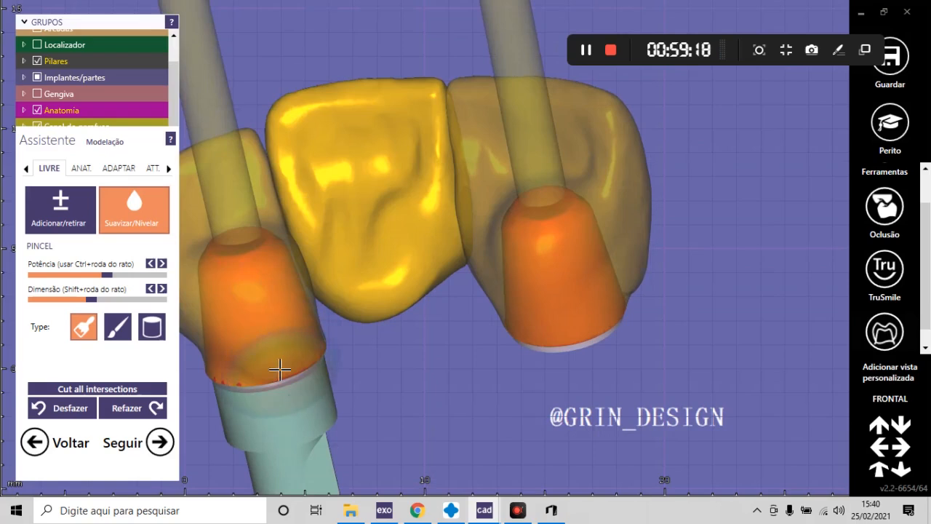
pyautogui.moveTo(307, 352); pyautogui.dragTo(354, 357, button='right')
# - Add material over the exposed minimum-thickness spots at the lateral incisor's abutment margin and review the coverage around both abutments
pyautogui.click(82, 207)
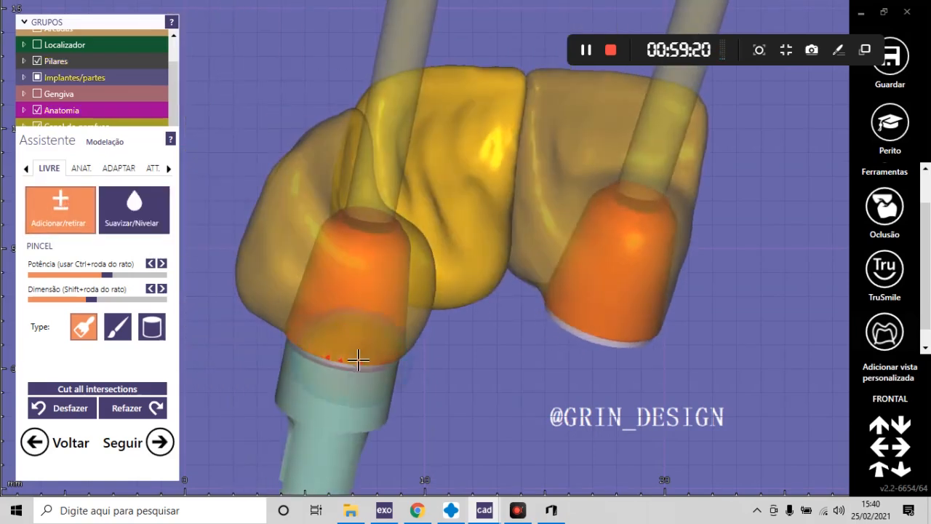
pyautogui.scroll(1, 324, 336)
pyautogui.scroll(-4, 405, 312)
pyautogui.moveTo(405, 312); pyautogui.dragTo(520, 351, button='right')
pyautogui.scroll(5, 472, 266)
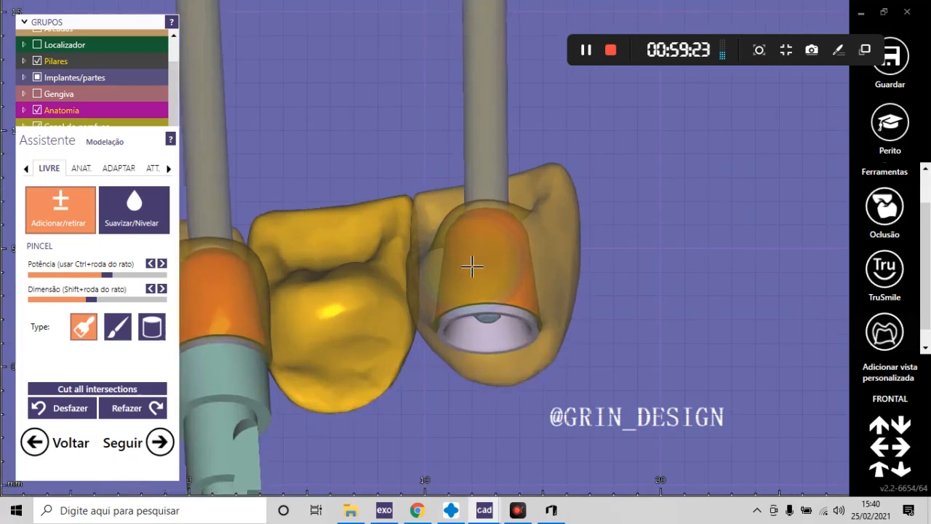
pyautogui.scroll(-4, 484, 250)
pyautogui.moveTo(484, 250)
pyautogui.mouseDown(button='right')
pyautogui.moveTo(553, 330)
pyautogui.moveTo(524, 285)
pyautogui.moveTo(504, 276)
pyautogui.moveTo(517, 248)
pyautogui.mouseUp(button='right')
pyautogui.scroll(4, 518, 302)
pyautogui.scroll(-4, 523, 284)
pyautogui.scroll(4, 518, 248)
pyautogui.scroll(-4, 499, 332)
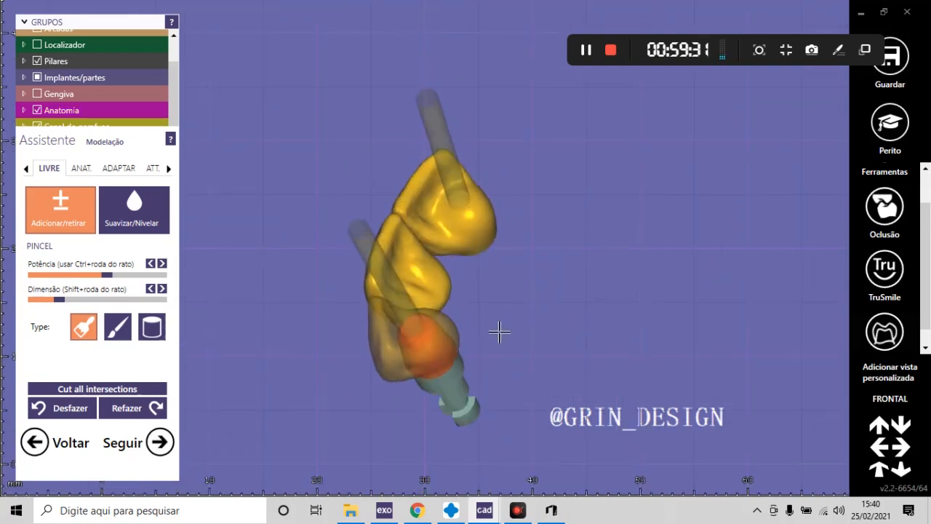
# - Enlarge the brush and smooth the lateral incisor's bulging palatal surface beside the screw channel
pyautogui.scroll(5, 441, 356)
pyautogui.scroll(1, 441, 356)
pyautogui.keyDown('shift'); pyautogui.scroll(3, 424, 349); pyautogui.keyUp('shift')
pyautogui.moveTo(424, 349)
pyautogui.mouseDown(button='right')
pyautogui.moveTo(497, 299)
pyautogui.moveTo(546, 216)
pyautogui.moveTo(498, 255)
pyautogui.mouseUp(button='right')
pyautogui.click(111, 212)
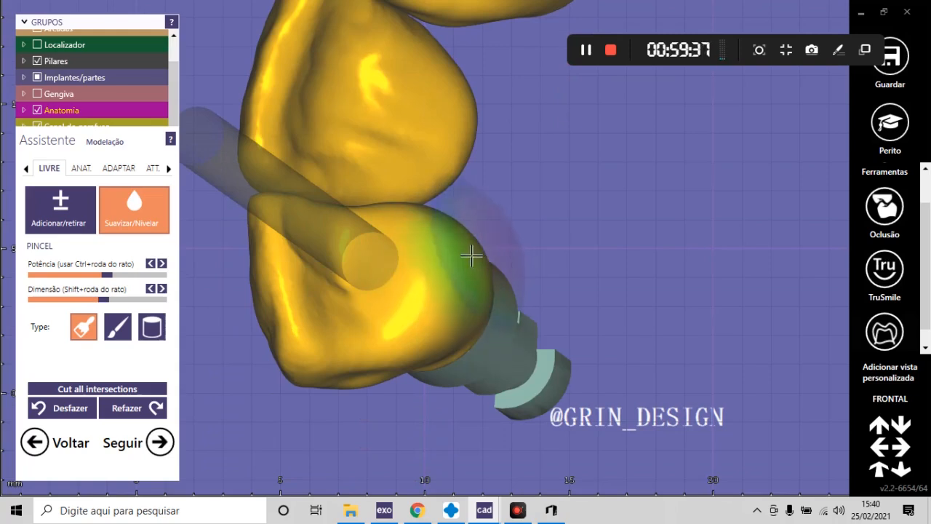
# - Display the upper arch and the antagonist together with the crowns in the frontal view
pyautogui.scroll(-5, 455, 310)
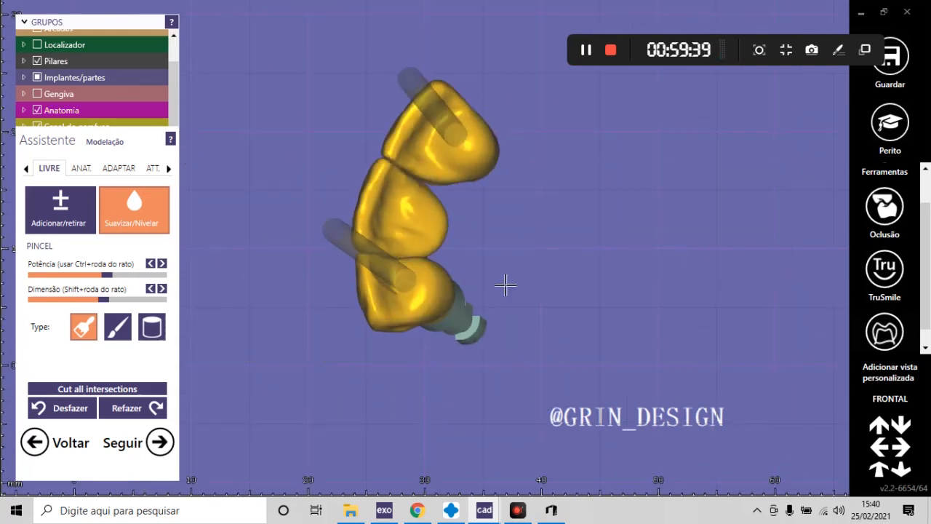
pyautogui.moveTo(505, 283); pyautogui.dragTo(540, 288, button='right')
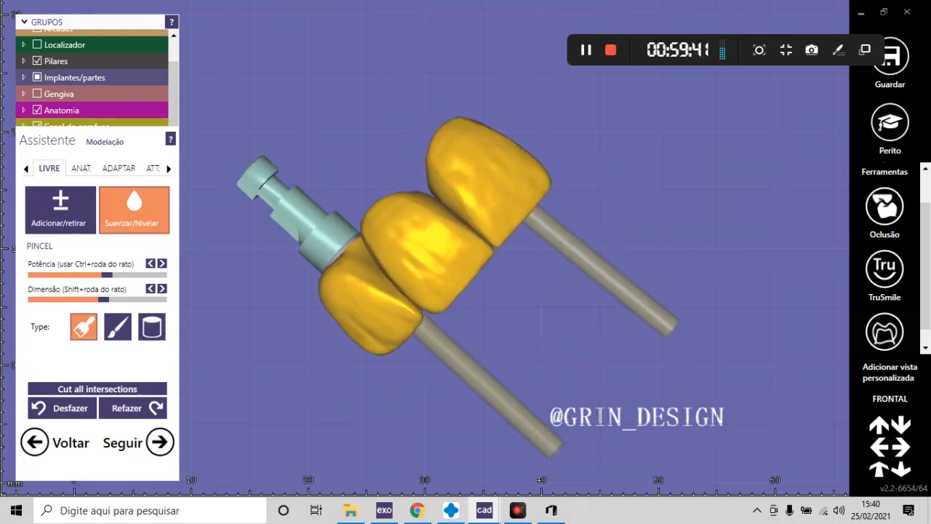
pyautogui.click(912, 403)
pyautogui.press('j')
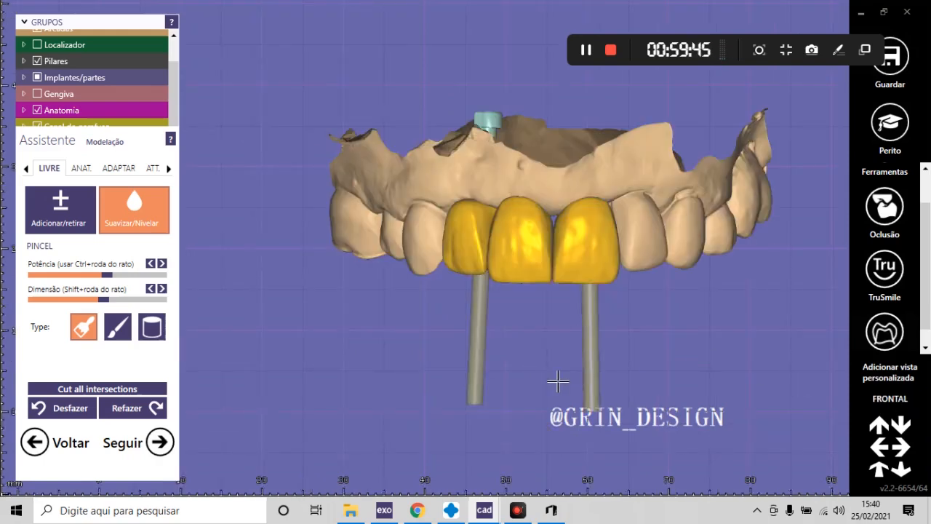
pyautogui.press('a')
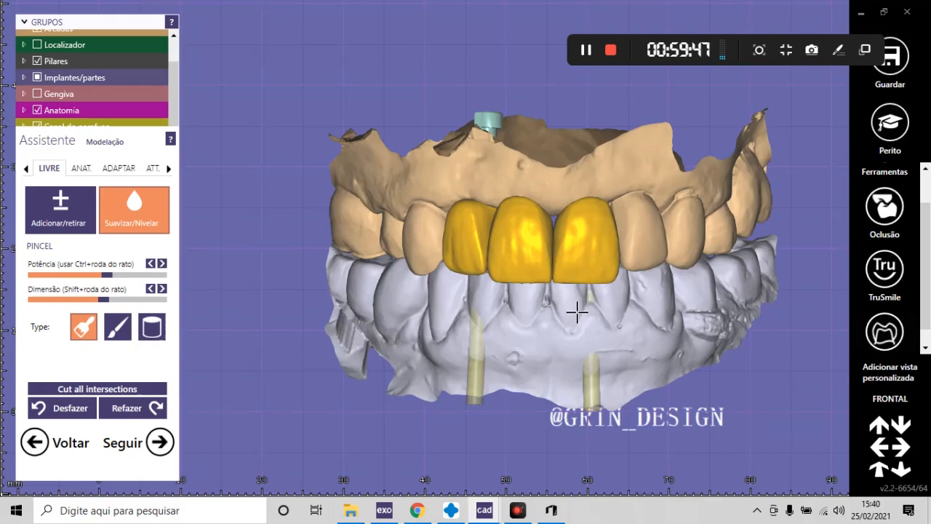
# - Examine the labial outlines and incisal corners of both central incisors against the neighbouring teeth with the tooth-part modelling tool active
pyautogui.scroll(2, 577, 312)
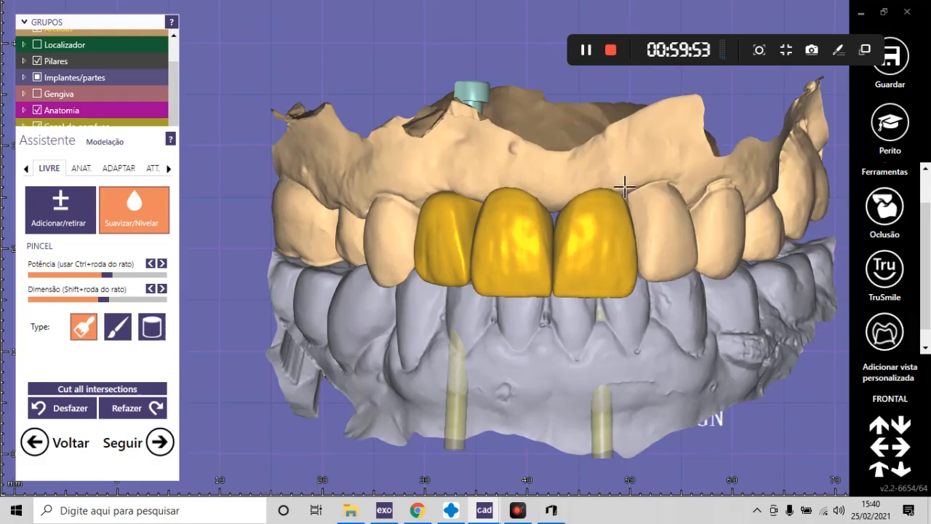
pyautogui.scroll(2, 633, 207)
pyautogui.scroll(2, 625, 182)
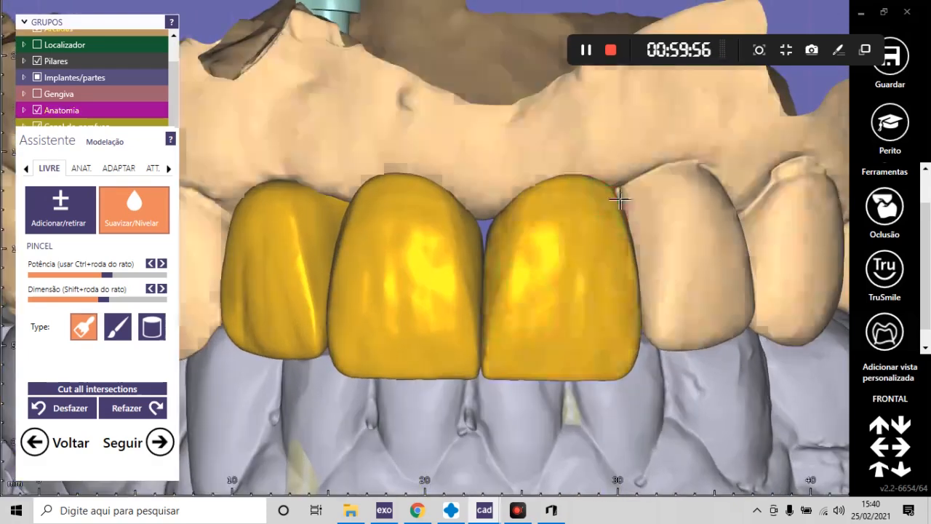
pyautogui.scroll(-2, 436, 277)
pyautogui.scroll(4, 509, 370)
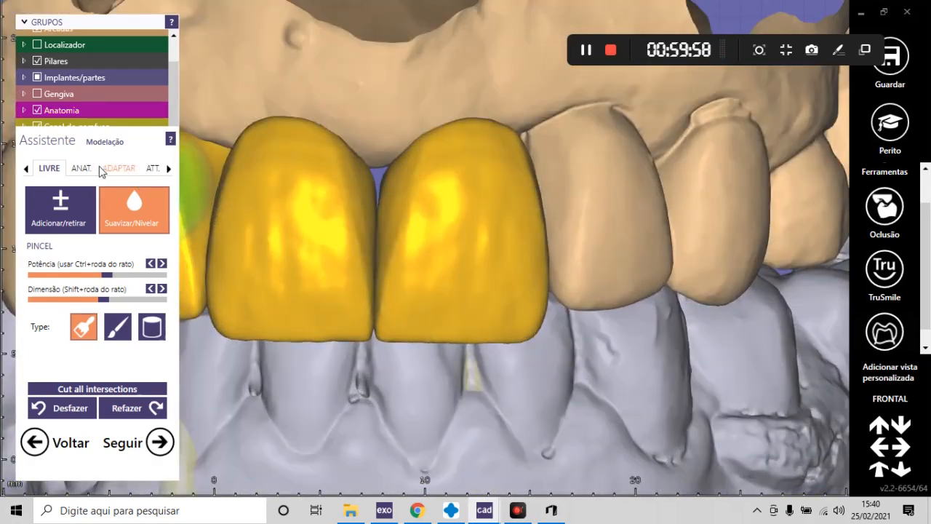
pyautogui.click(83, 168)
pyautogui.scroll(4, 556, 353)
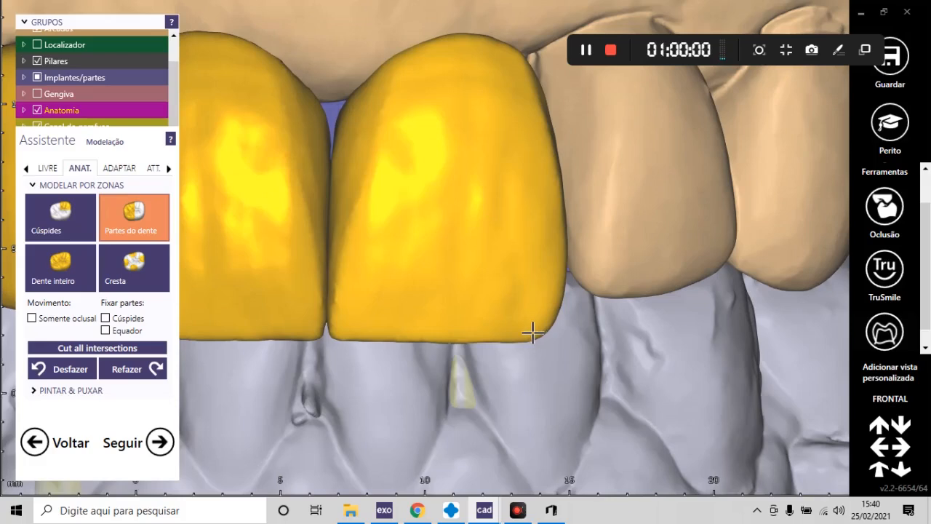
pyautogui.scroll(-5, 534, 327)
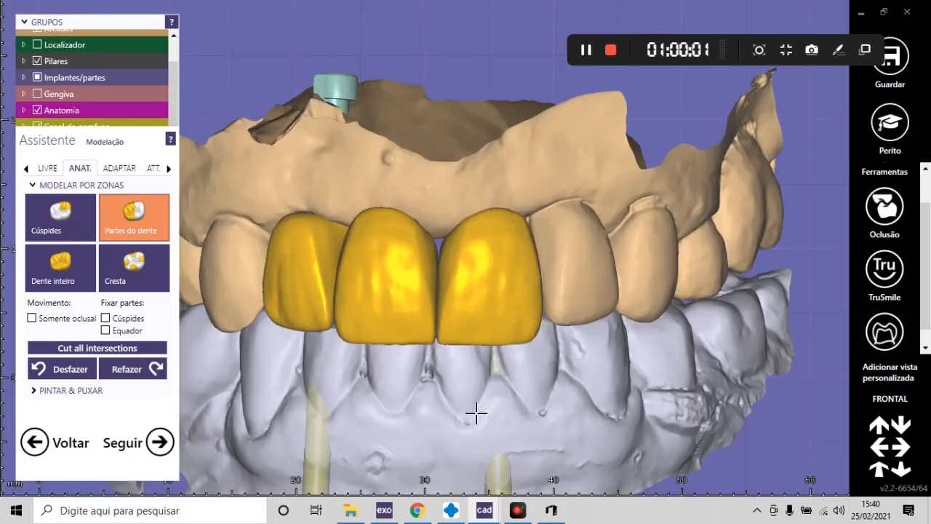
pyautogui.scroll(4, 412, 357)
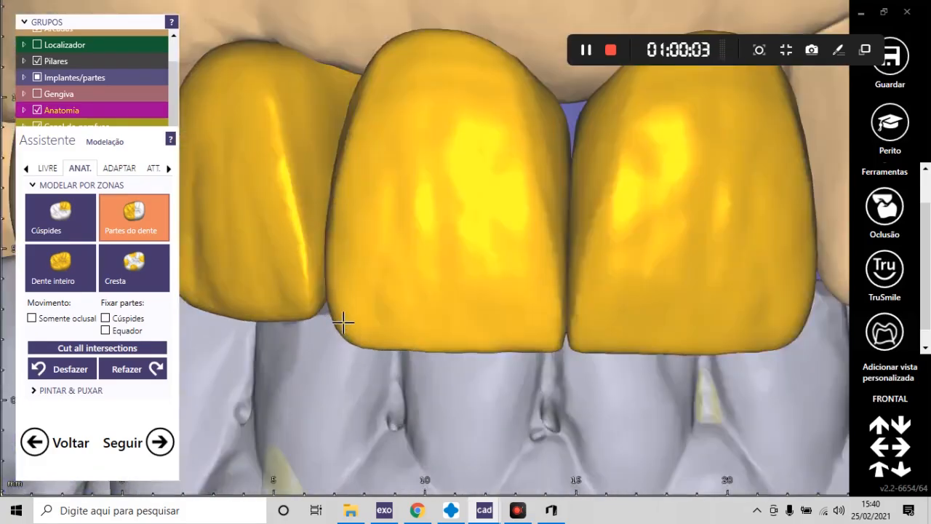
pyautogui.scroll(-5, 485, 276)
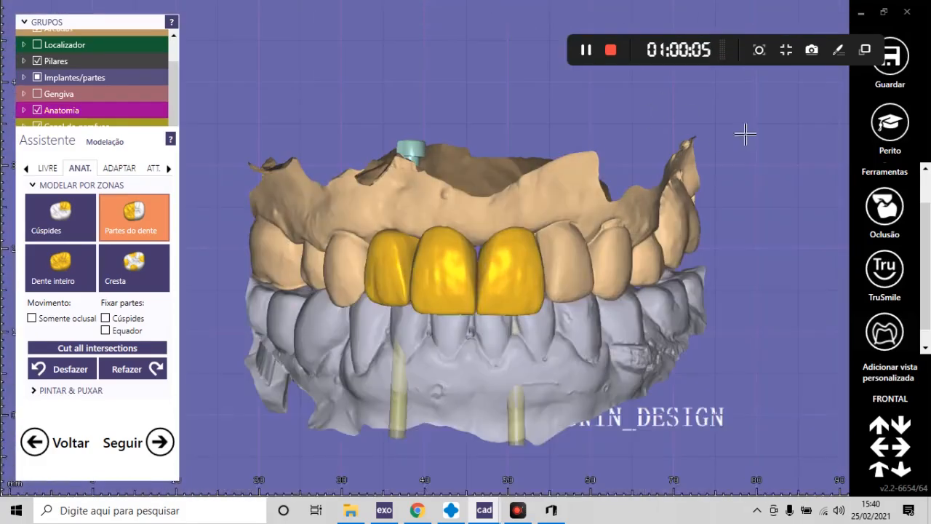
pyautogui.moveTo(517, 415); pyautogui.dragTo(485, 123, button='middle')
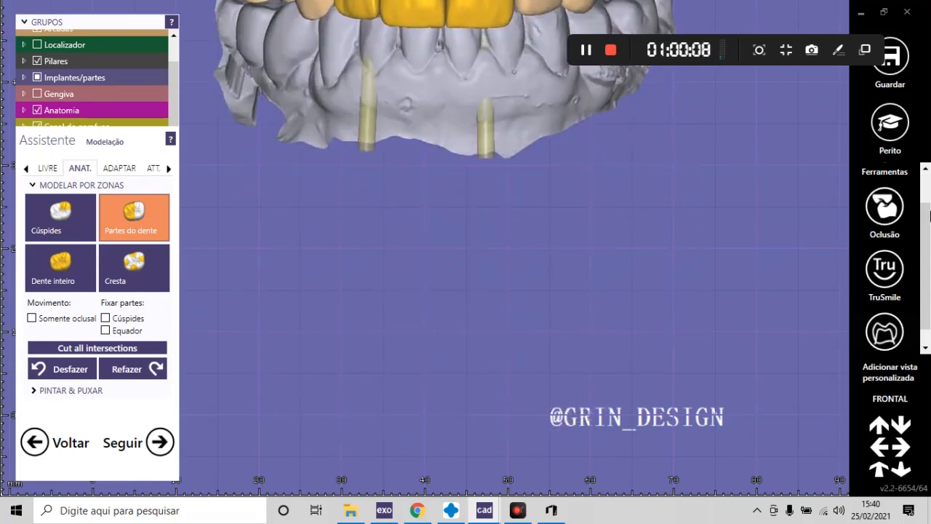
pyautogui.click(899, 394)
pyautogui.scroll(4, 585, 367)
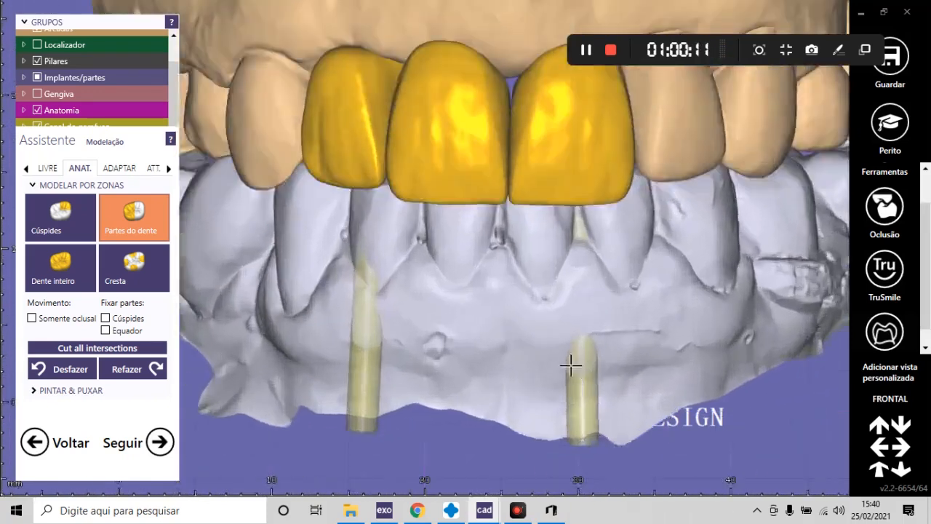
pyautogui.moveTo(571, 366); pyautogui.dragTo(523, 172, button='middle')
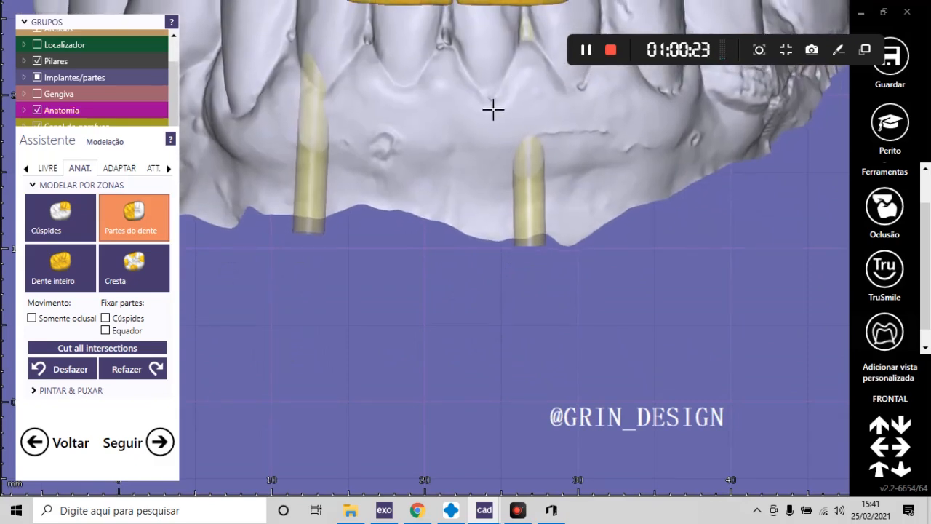
pyautogui.moveTo(493, 109); pyautogui.dragTo(517, 469, button='middle')
pyautogui.scroll(-2, 555, 351)
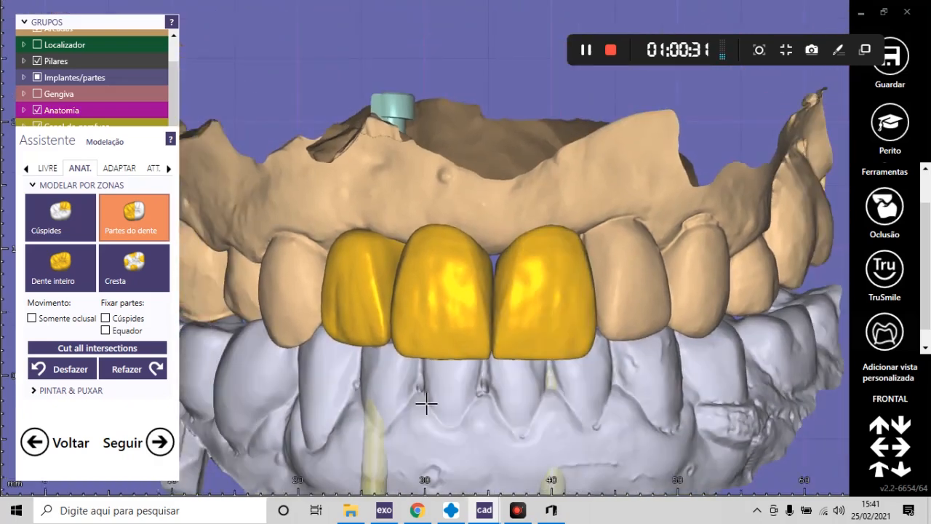
# - Smooth the lateral incisor's labial surface along its distal edge beside the canine using a smaller free-form brush
pyautogui.click(47, 168)
pyautogui.scroll(3, 353, 285)
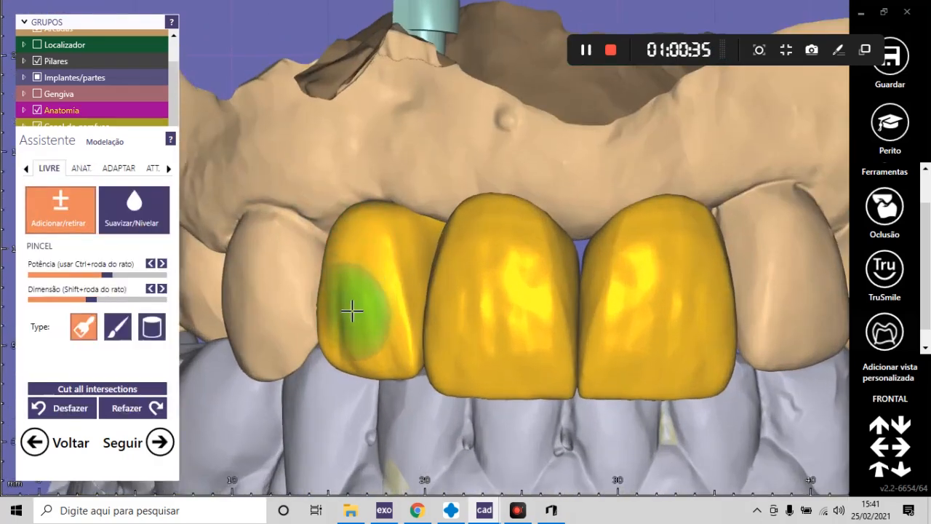
pyautogui.scroll(4, 322, 299)
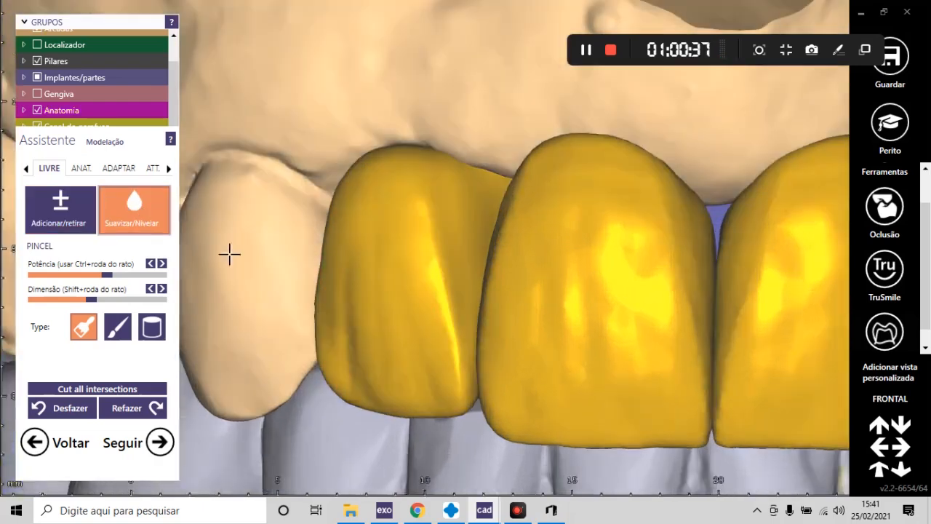
pyautogui.scroll(3, 332, 309)
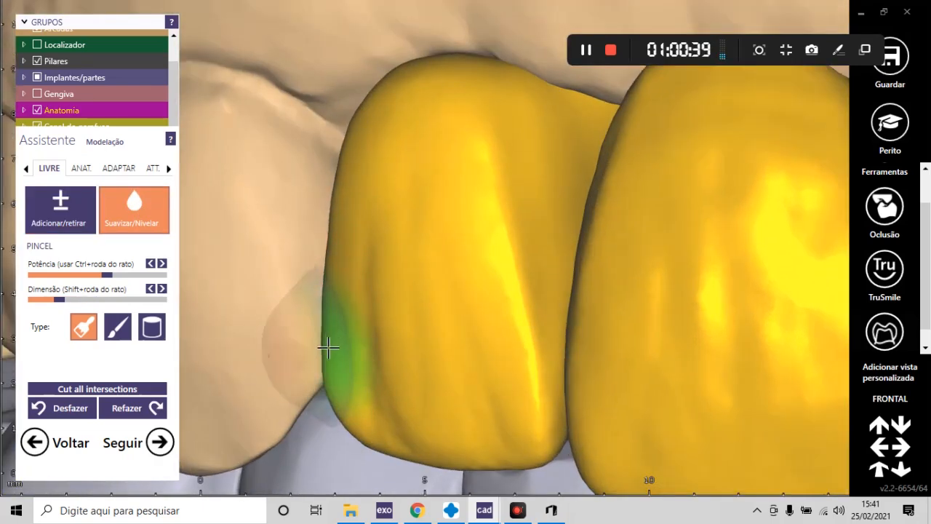
pyautogui.moveTo(327, 354)
pyautogui.mouseDown(button='right')
pyautogui.moveTo(318, 268)
pyautogui.moveTo(343, 155)
pyautogui.moveTo(303, 310)
pyautogui.moveTo(339, 379)
pyautogui.mouseUp(button='right')
pyautogui.scroll(-5, 340, 363)
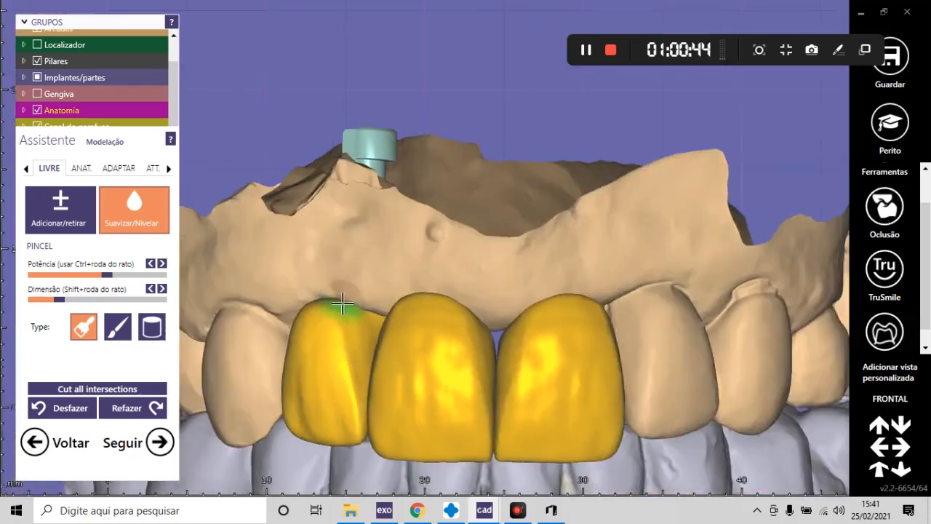
pyautogui.moveTo(344, 312); pyautogui.dragTo(436, 374, button='right')
# - Increase the brush strength and size and smooth the lateral incisor's palatal surface around the screw channel
pyautogui.scroll(-4, 326, 269)
pyautogui.keyDown('ctrl'); pyautogui.keyDown('shift'); pyautogui.scroll(2, 404, 351); pyautogui.keyUp('shift'); pyautogui.keyUp('ctrl')
pyautogui.keyDown('ctrl'); pyautogui.keyDown('shift'); pyautogui.scroll(3, 395, 352); pyautogui.keyUp('shift'); pyautogui.keyUp('ctrl')
pyautogui.scroll(8, 326, 284)
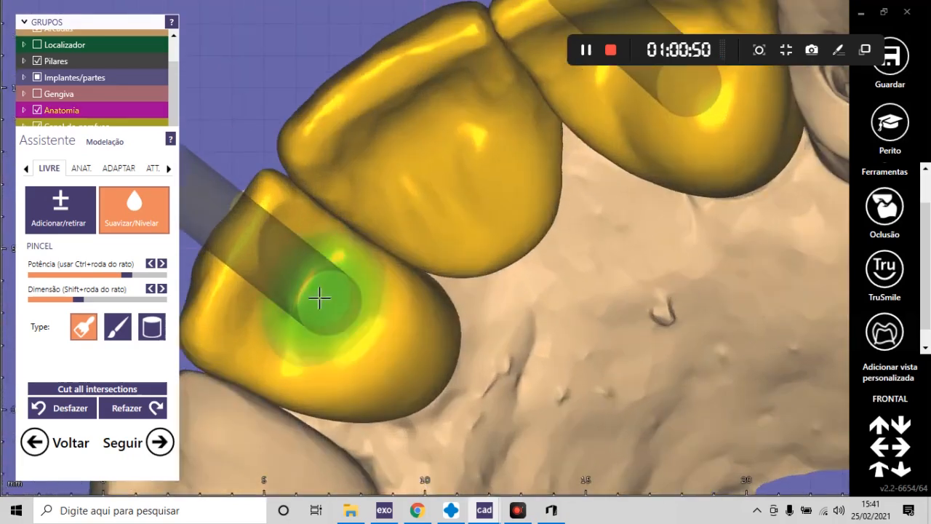
pyautogui.moveTo(319, 298); pyautogui.dragTo(351, 339, button='right')
pyautogui.keyDown('shift'); pyautogui.scroll(2, 391, 277); pyautogui.keyUp('shift')
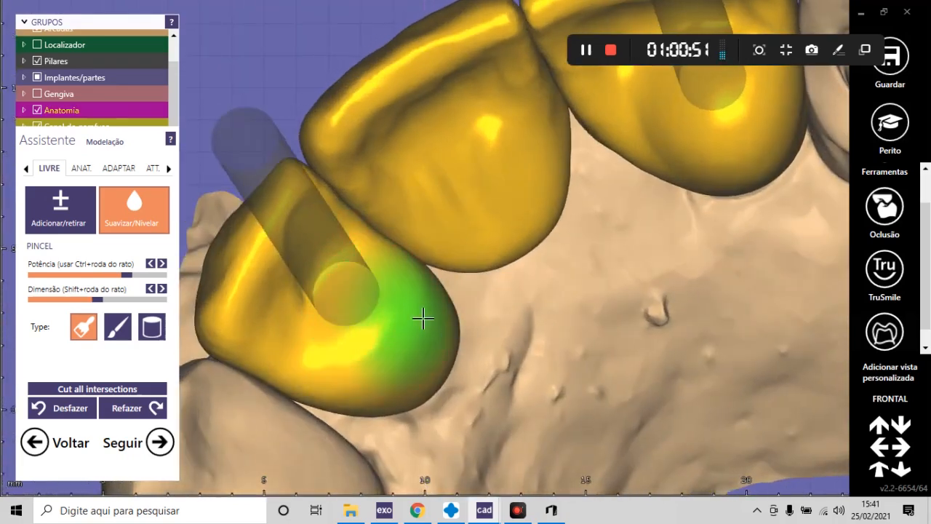
pyautogui.scroll(-7, 429, 332)
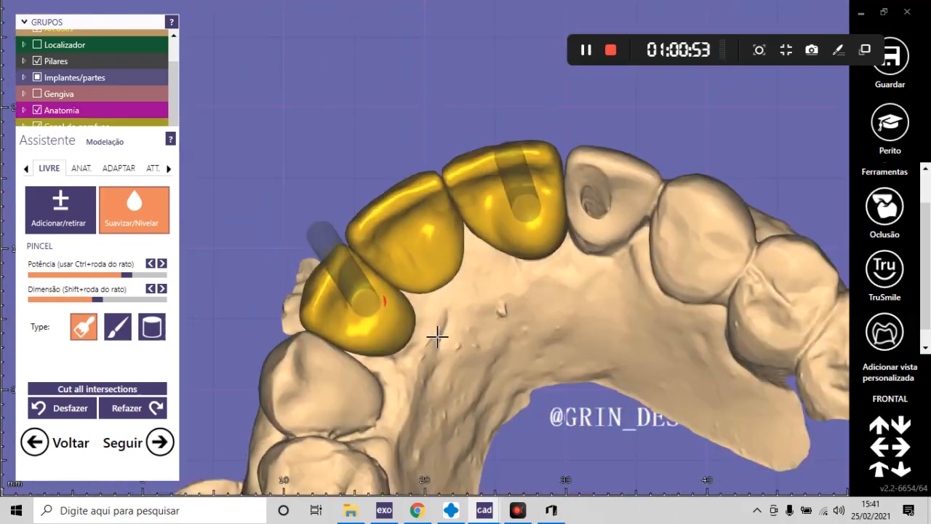
# - Hide the screw channels (Canal do parafuso) to expose the crowns' palatal surfaces
pyautogui.moveTo(439, 337); pyautogui.dragTo(409, 269, button='right')
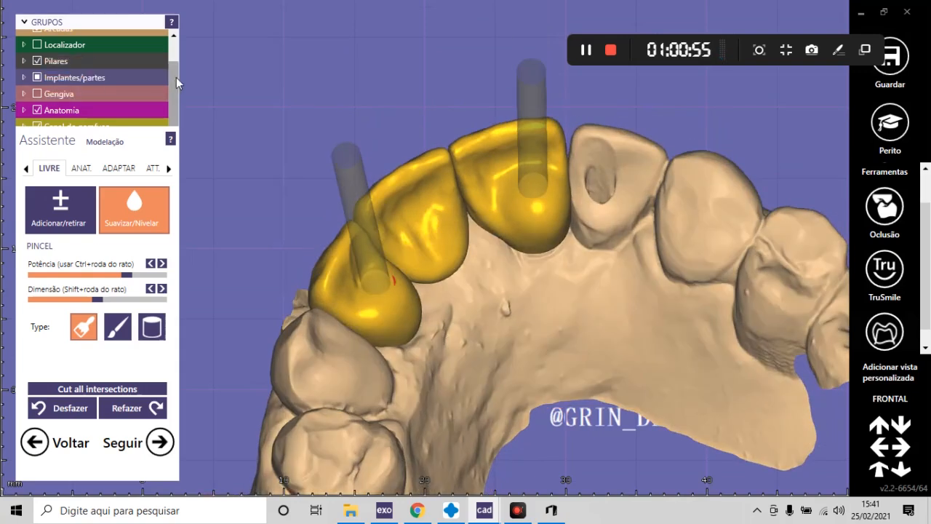
pyautogui.moveTo(178, 94)
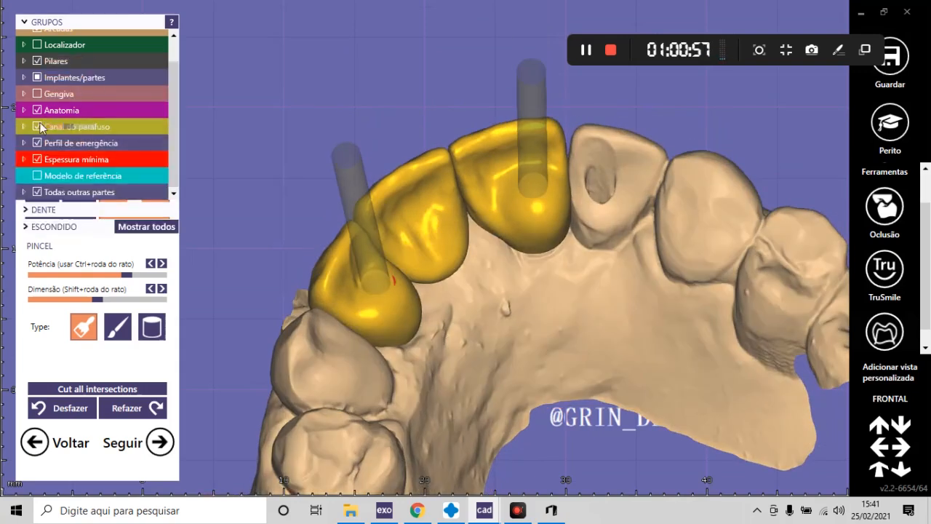
pyautogui.moveTo(170, 128); pyautogui.dragTo(172, 110)
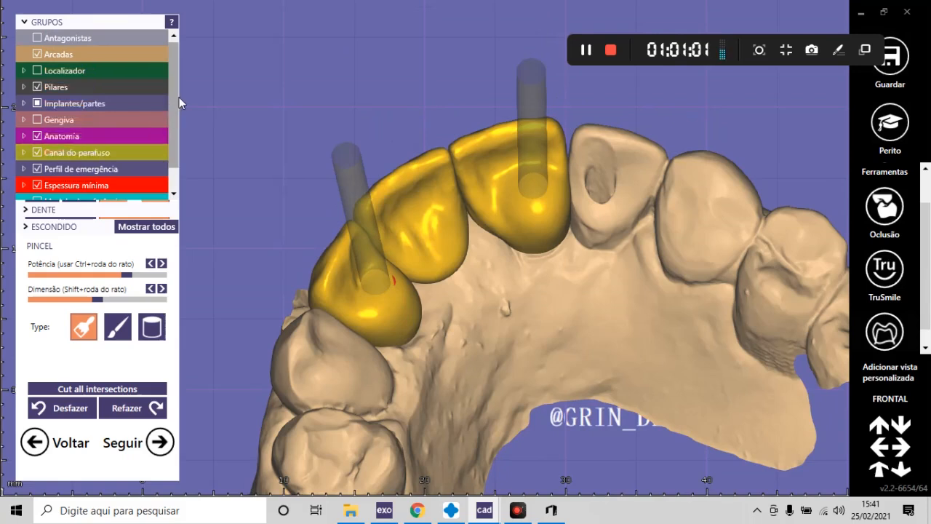
pyautogui.moveTo(172, 94); pyautogui.dragTo(178, 121)
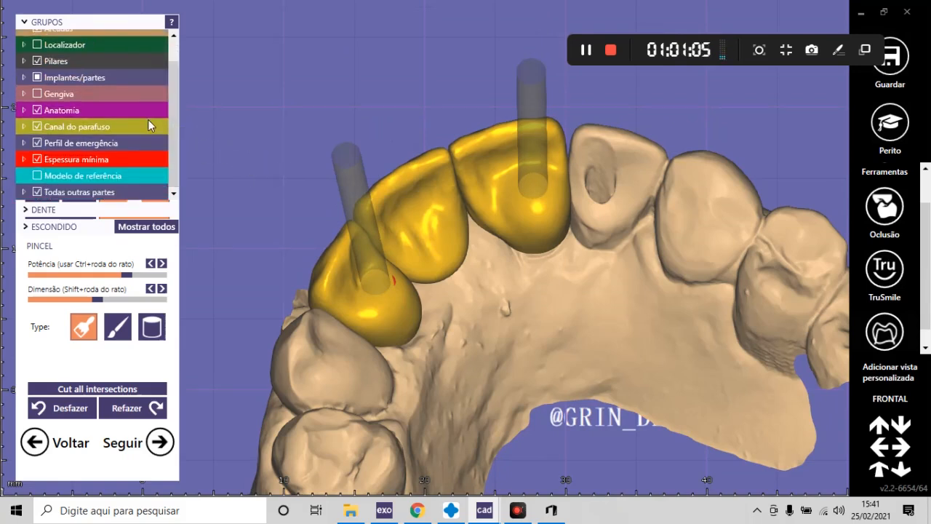
pyautogui.click(38, 127)
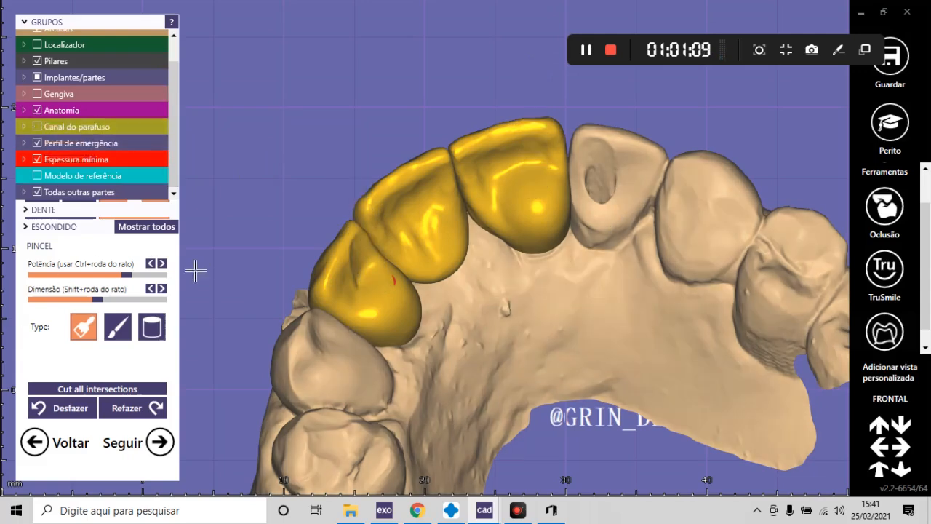
# - Smooth the lateral incisor's palatal surface around the exposed minimum-thickness spot, adjusting the brush size
pyautogui.scroll(5, 370, 270)
pyautogui.keyDown('shift'); pyautogui.scroll(-2, 364, 254); pyautogui.keyUp('shift')
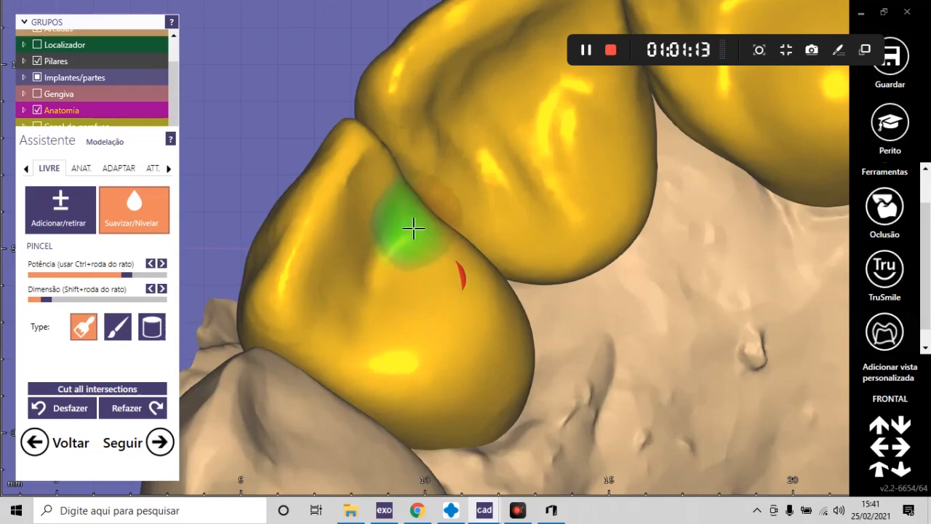
pyautogui.scroll(-4, 520, 270)
pyautogui.scroll(6, 470, 315)
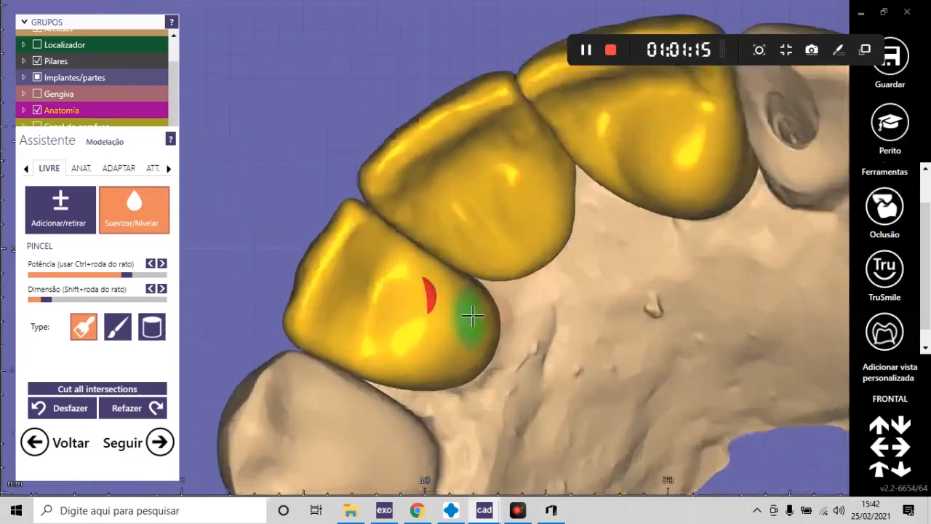
pyautogui.keyDown('shift'); pyautogui.scroll(2, 415, 245); pyautogui.keyUp('shift')
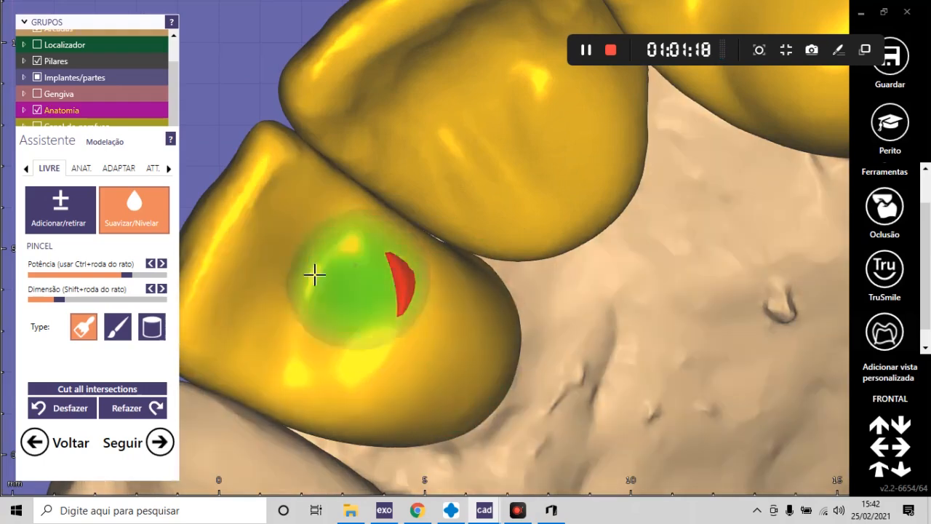
# - Add material over the lateral incisor's exposed palatal minimum-thickness spot and reshape the surrounding cingulum with the add/remove brush
pyautogui.click(87, 225)
pyautogui.scroll(2, 453, 274)
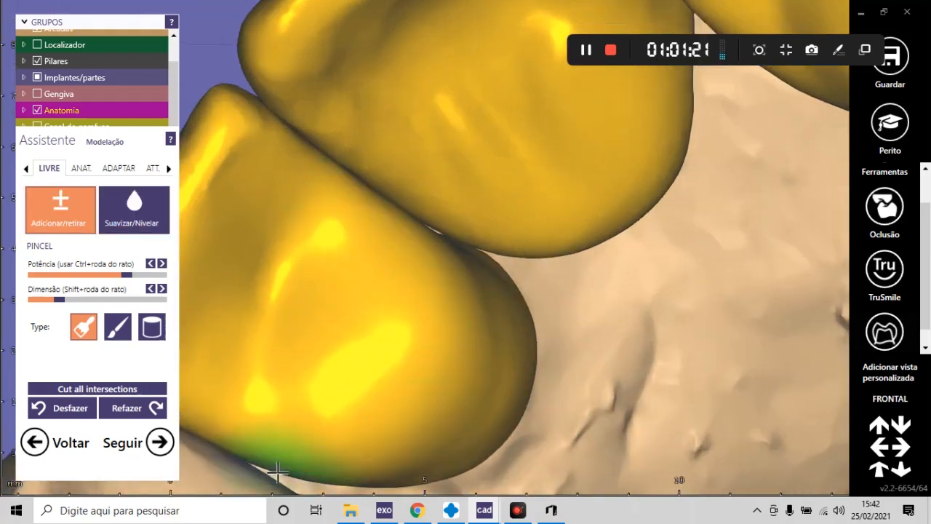
pyautogui.scroll(-4, 394, 333)
pyautogui.scroll(4, 394, 333)
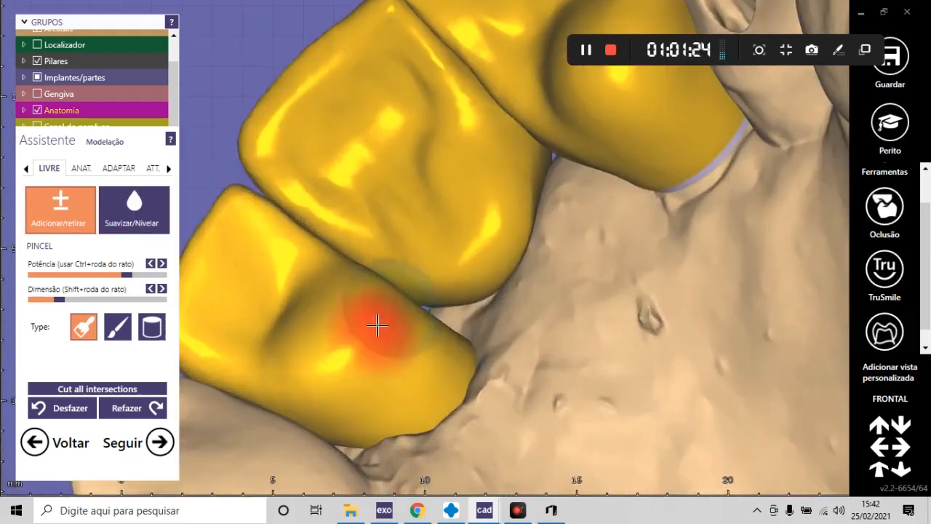
pyautogui.scroll(-2, 478, 409)
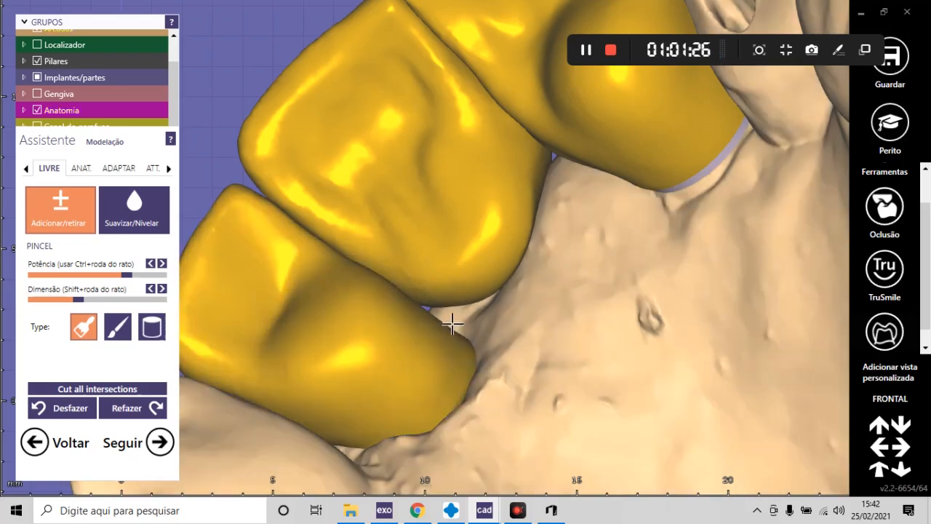
# - Smooth the palatal surface of the implant-supported central incisor crown around its cingulum
pyautogui.scroll(-3, 460, 347)
pyautogui.scroll(-4, 460, 348)
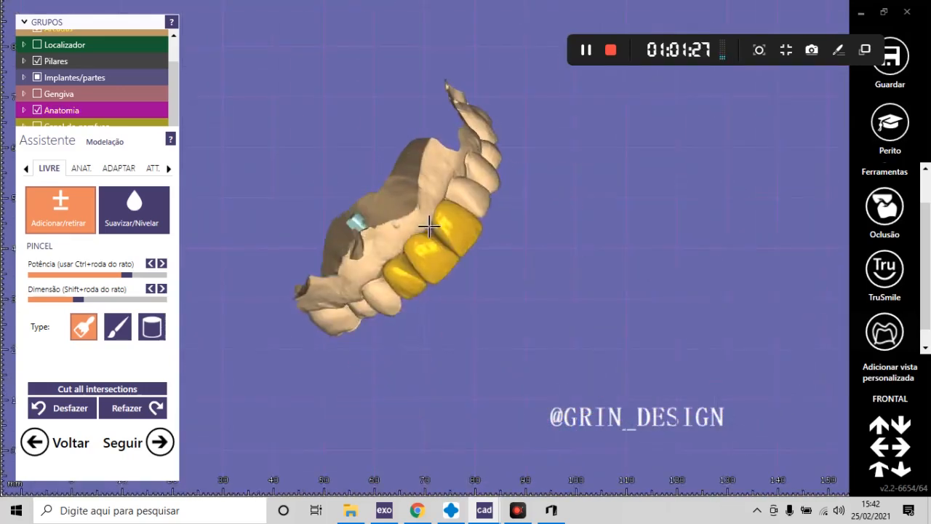
pyautogui.moveTo(425, 224); pyautogui.dragTo(424, 222, button='right')
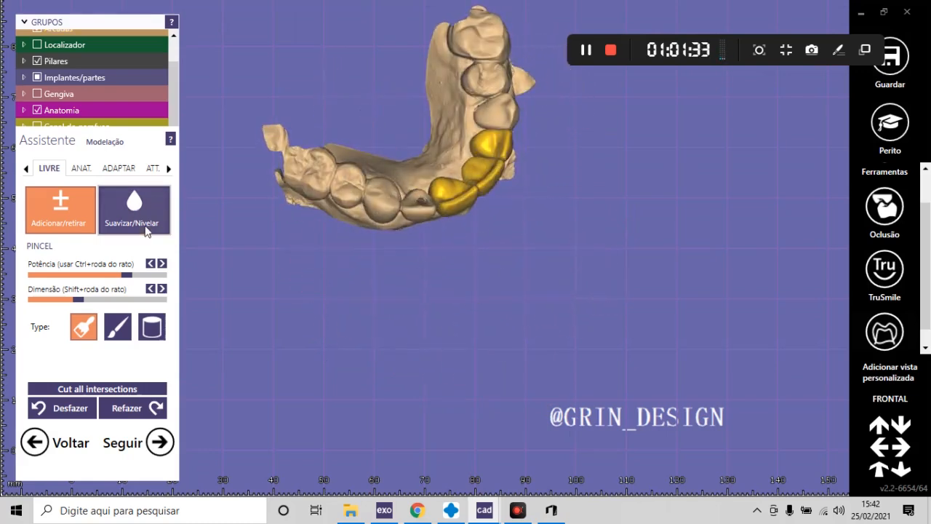
pyautogui.click(147, 226)
pyautogui.moveTo(450, 147); pyautogui.dragTo(450, 147, button='right')
pyautogui.scroll(5, 450, 148)
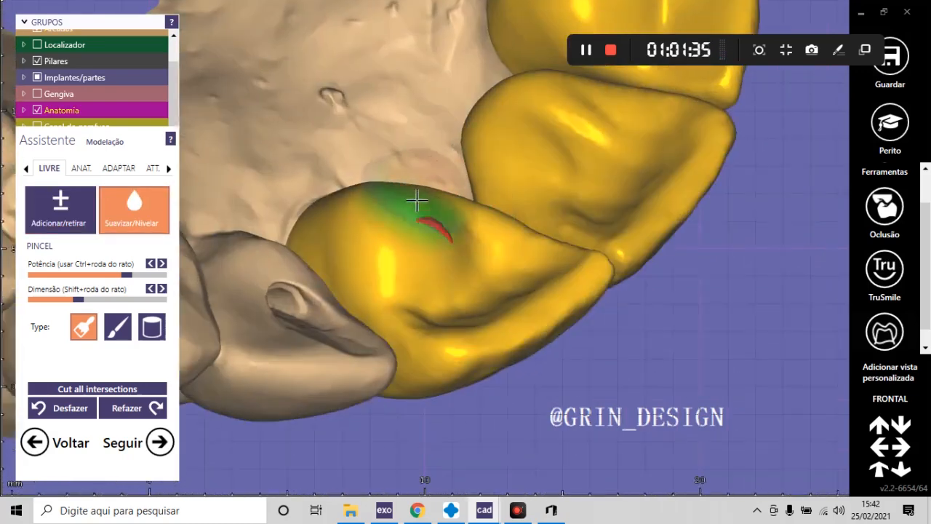
pyautogui.moveTo(379, 217); pyautogui.dragTo(383, 204, button='right')
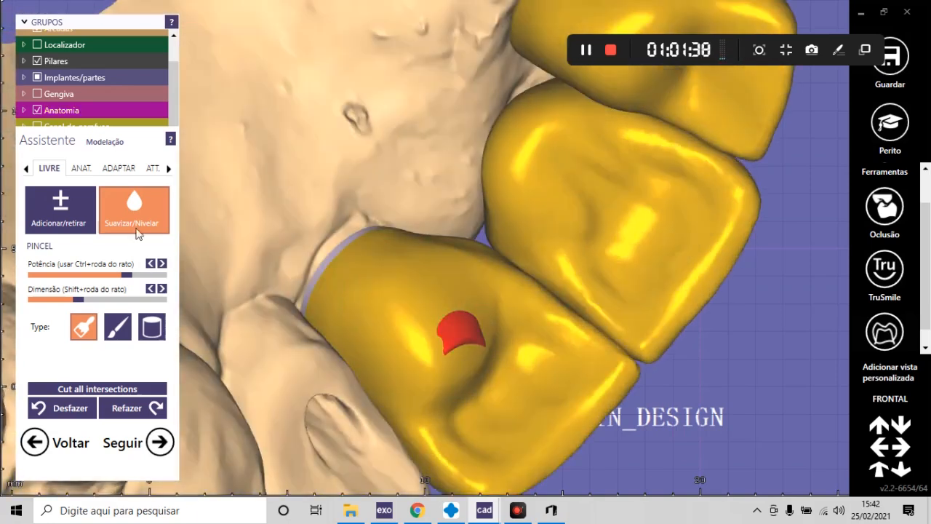
# - Add material over the central incisor's exposed palatal minimum-thickness spot and proceed to the connector design
pyautogui.click(81, 220)
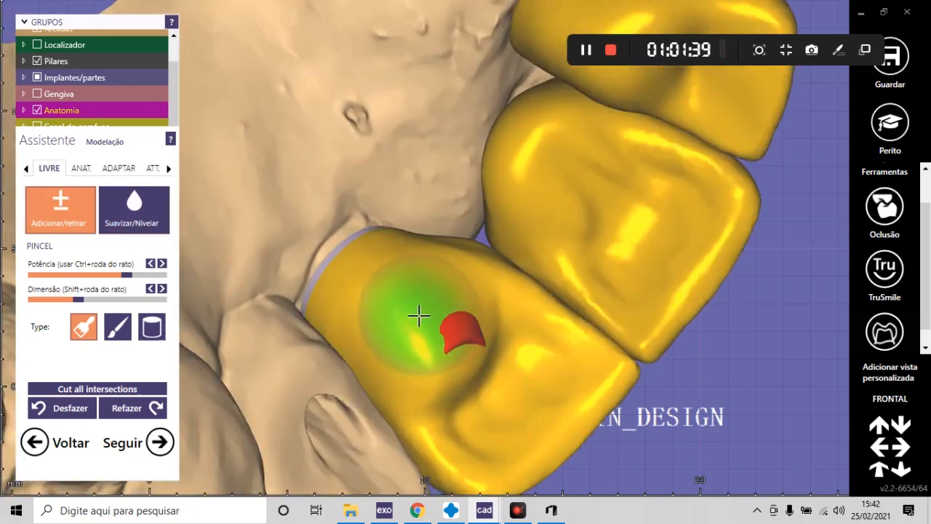
pyautogui.scroll(-10, 465, 323)
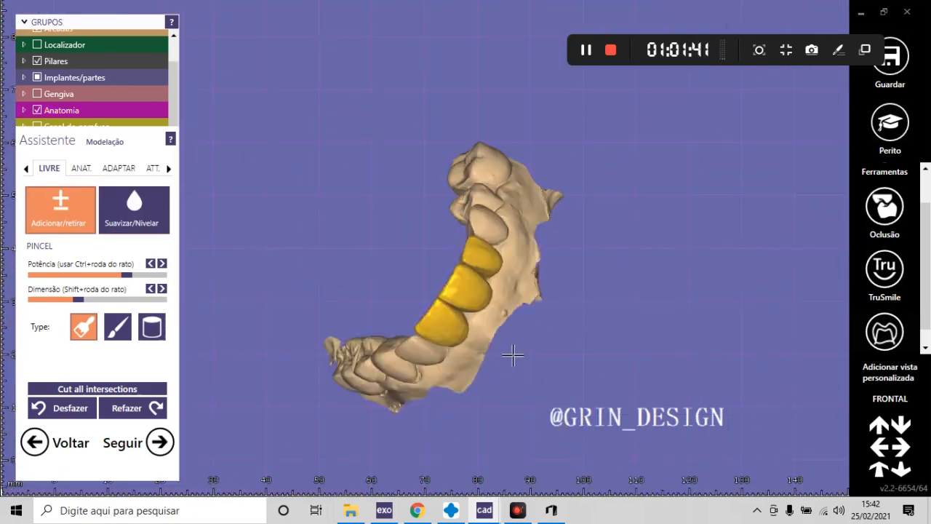
pyautogui.moveTo(519, 358); pyautogui.dragTo(498, 263, button='right')
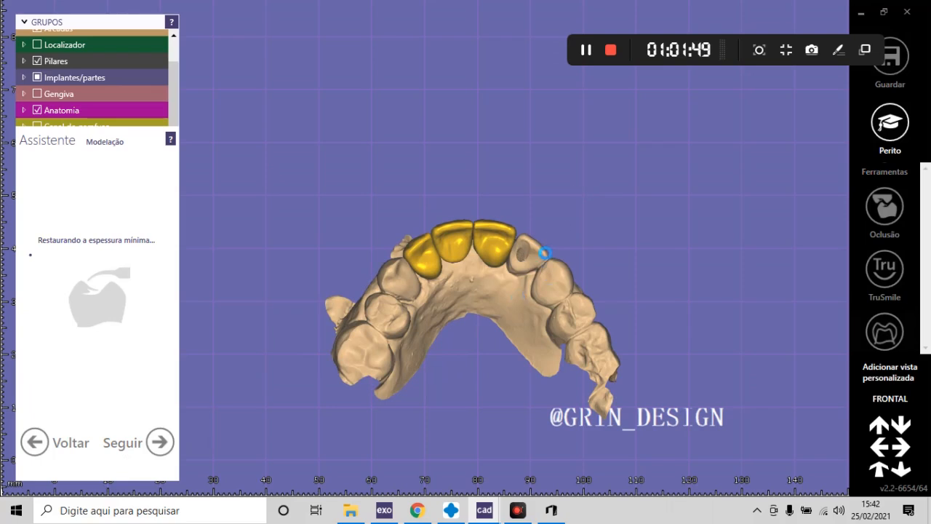
# - Apply the rounded connector shape that narrows at one end to the connector between the crowns, with a 9 mm² minimum area
pyautogui.moveTo(480, 269); pyautogui.dragTo(479, 287, button='right')
pyautogui.scroll(3, 479, 287)
pyautogui.scroll(5, 480, 287)
pyautogui.moveTo(479, 250)
pyautogui.mouseDown(button='right')
pyautogui.moveTo(509, 291)
pyautogui.moveTo(481, 245)
pyautogui.mouseUp(button='right')
pyautogui.moveTo(459, 193); pyautogui.dragTo(370, 192, button='right')
pyautogui.moveTo(293, 228); pyautogui.dragTo(291, 228)
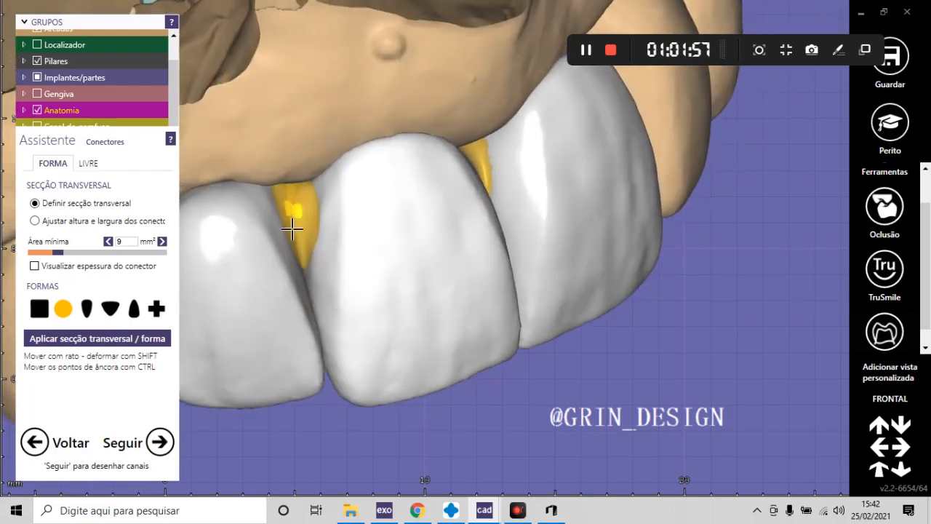
pyautogui.click(136, 337)
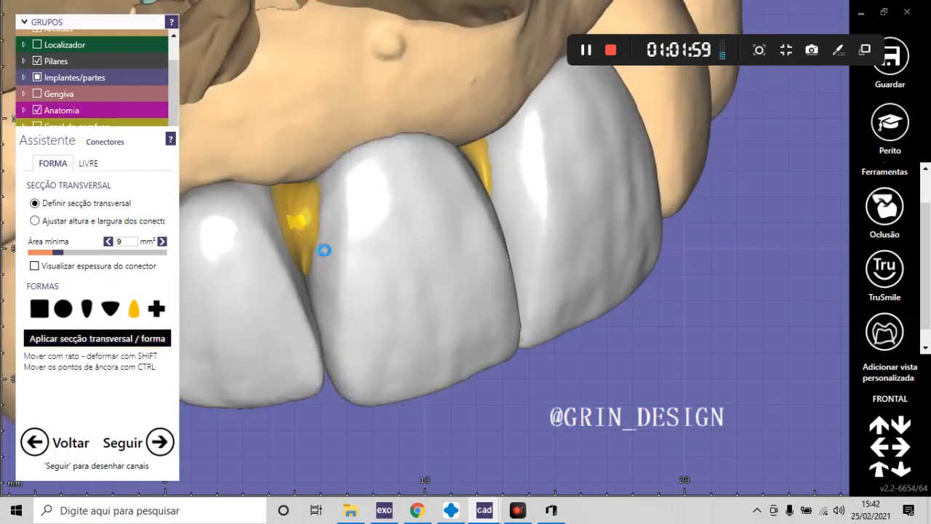
pyautogui.moveTo(343, 249); pyautogui.dragTo(344, 255, button='right')
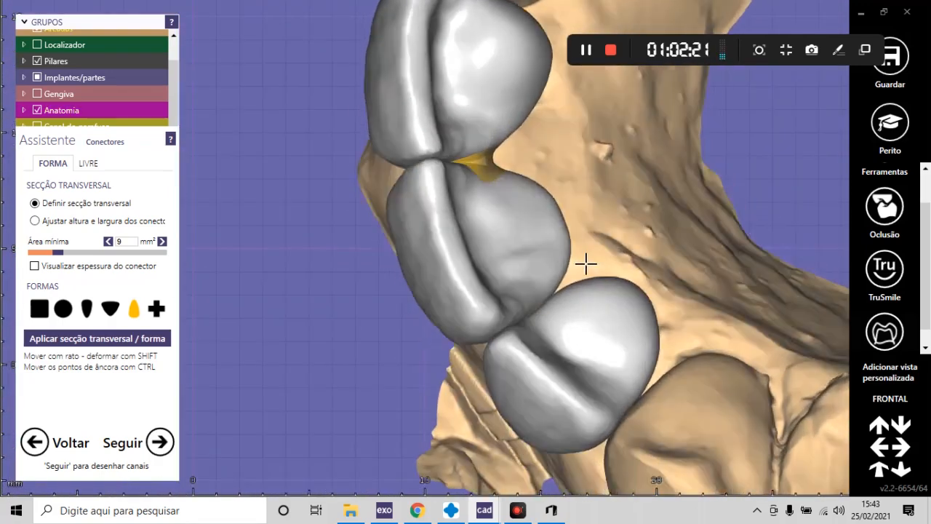
# - Move the connectors between the crowns toward the palatal side, including the one beside the lateral incisor
pyautogui.moveTo(585, 263); pyautogui.dragTo(592, 274, button='right')
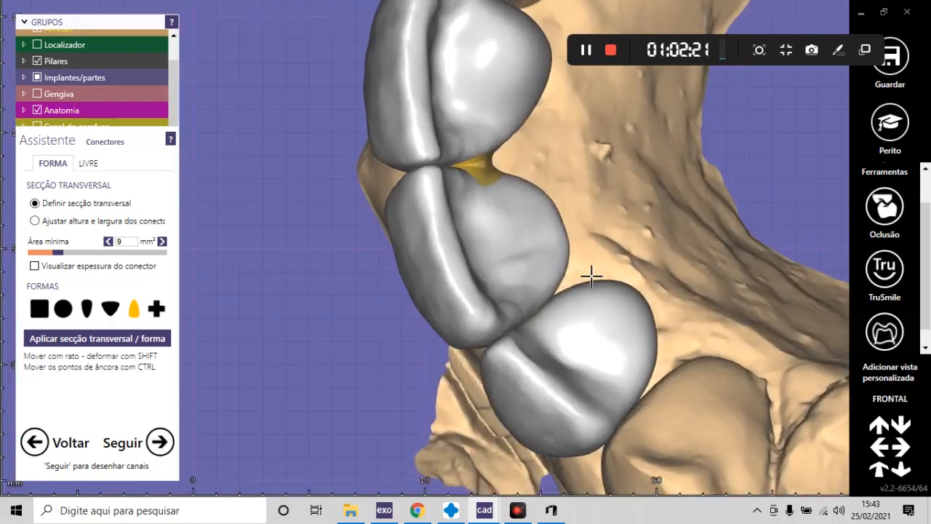
pyautogui.scroll(7, 567, 287)
pyautogui.moveTo(498, 293)
pyautogui.mouseDown()
pyautogui.moveTo(488, 303)
pyautogui.moveTo(593, 209)
pyautogui.mouseUp()
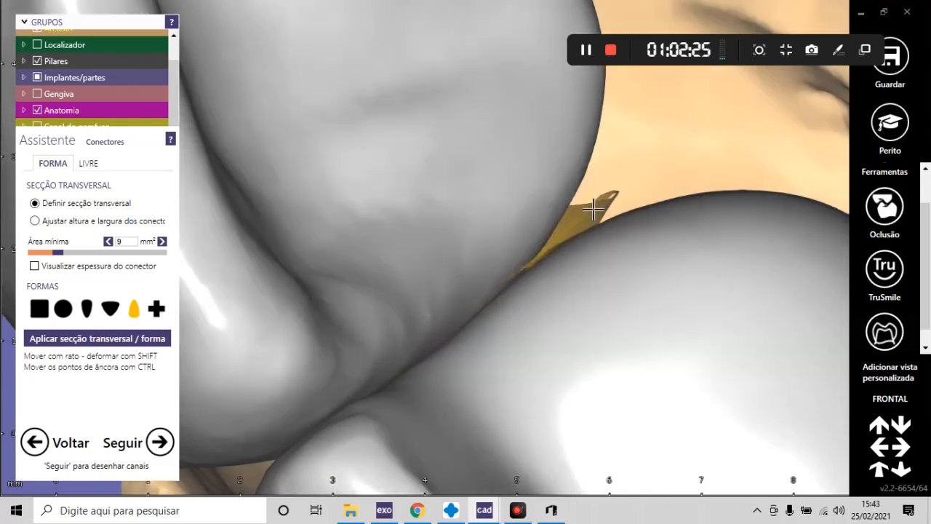
pyautogui.scroll(-7, 620, 186)
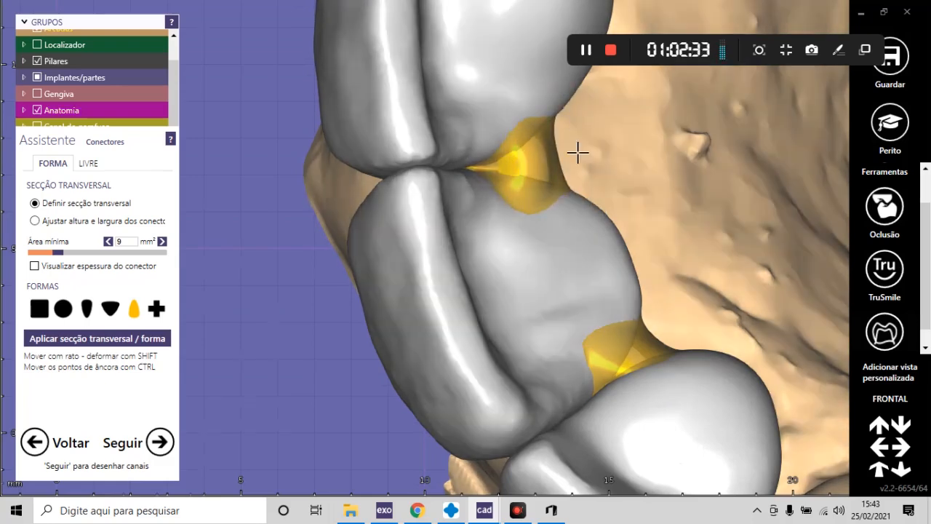
# - Shift the connector between the two central incisors slightly away from the gingiva and check it from the palatal side
pyautogui.scroll(3, 539, 177)
pyautogui.scroll(-10, 518, 205)
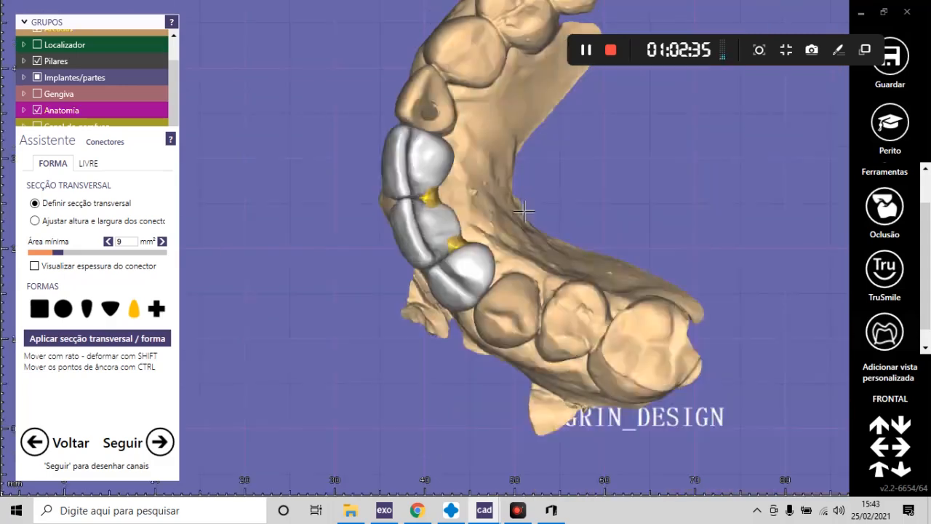
pyautogui.moveTo(524, 209); pyautogui.dragTo(480, 100, button='right')
pyautogui.scroll(6, 448, 162)
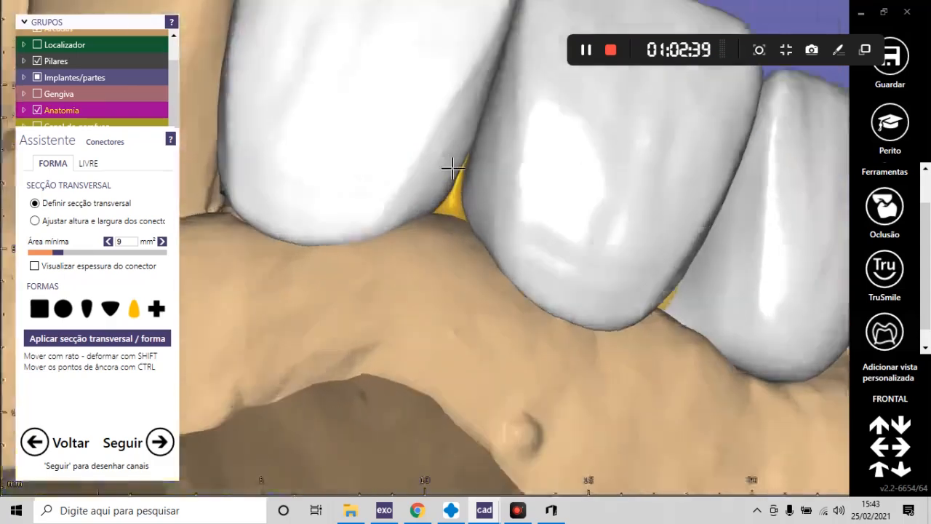
pyautogui.moveTo(461, 210)
pyautogui.mouseDown()
pyautogui.moveTo(476, 189)
pyautogui.moveTo(470, 199)
pyautogui.mouseUp()
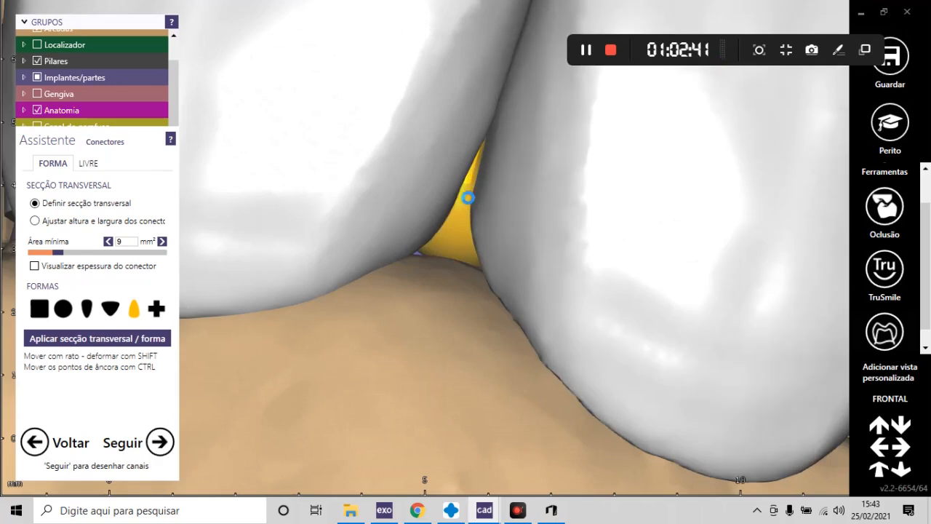
pyautogui.scroll(-6, 382, 254)
pyautogui.moveTo(473, 285); pyautogui.dragTo(350, 358, button='right')
pyautogui.scroll(6, 426, 270)
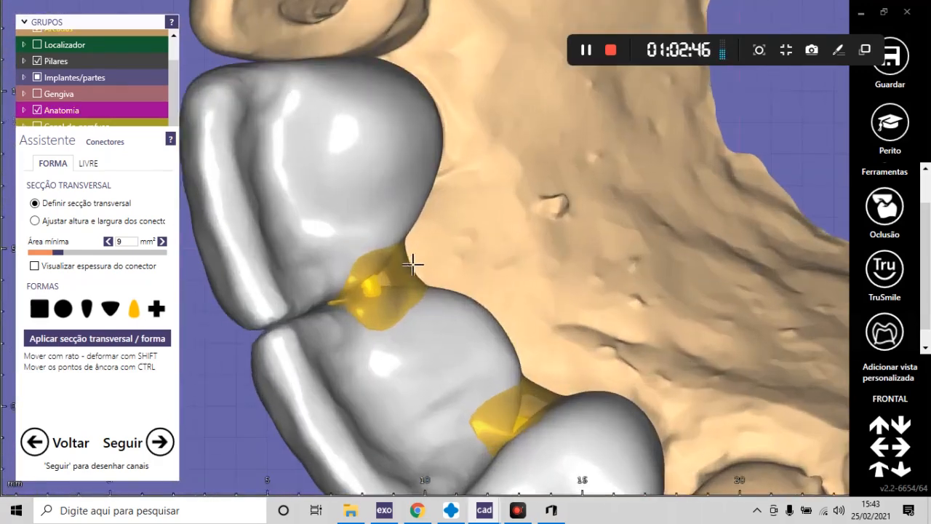
# - Finish the connector design, proceed to the screw channel design and bring the palatal surfaces of the implant crowns into view
pyautogui.scroll(-6, 407, 268)
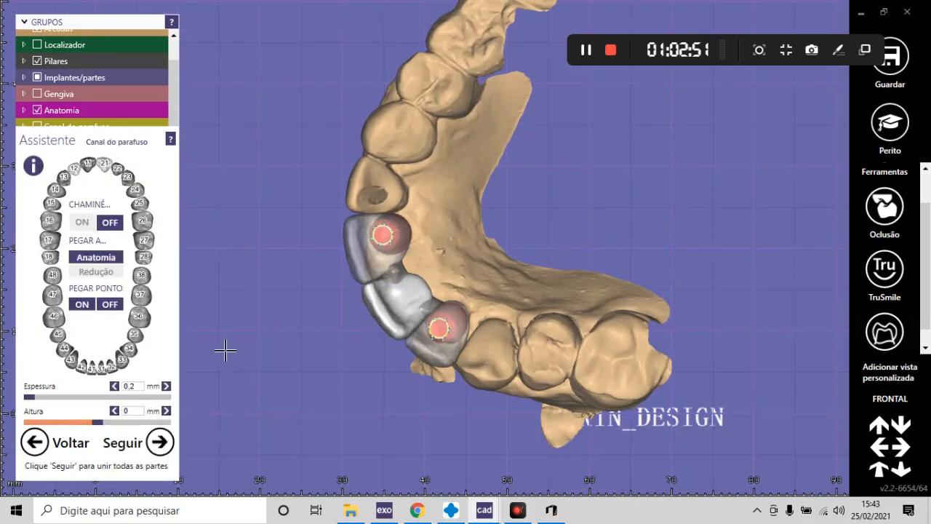
pyautogui.moveTo(390, 312); pyautogui.dragTo(478, 19, button='right')
pyautogui.scroll(6, 357, 216)
pyautogui.scroll(-4, 428, 195)
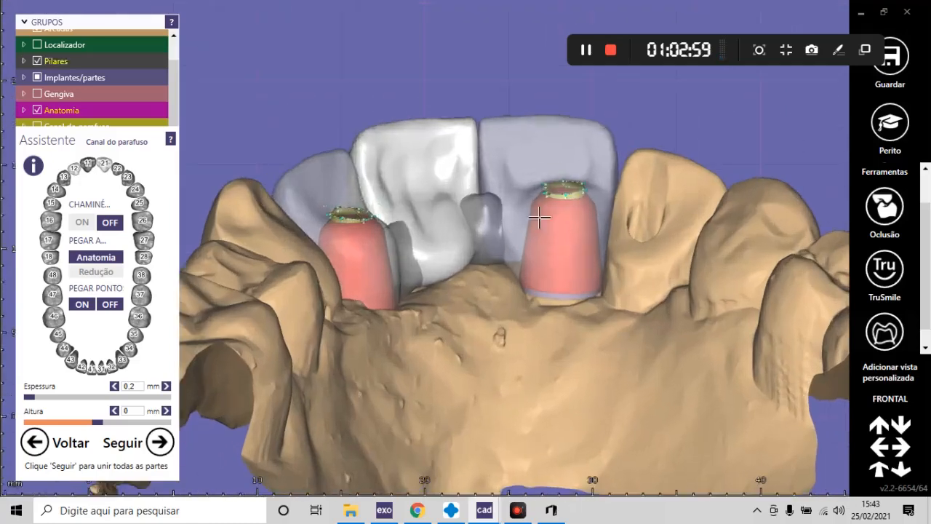
# - Examine the 0.2 mm thick screw channel chimneys on the palatal side of the implant crowns, especially the one on tooth 21
pyautogui.scroll(5, 627, 192)
pyautogui.moveTo(633, 181); pyautogui.dragTo(638, 185, button='right')
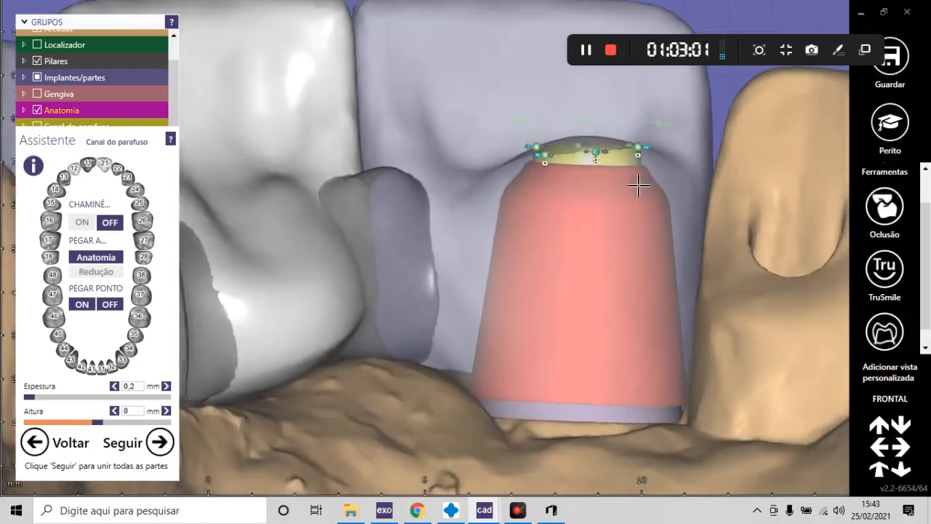
pyautogui.scroll(-1, 298, 168)
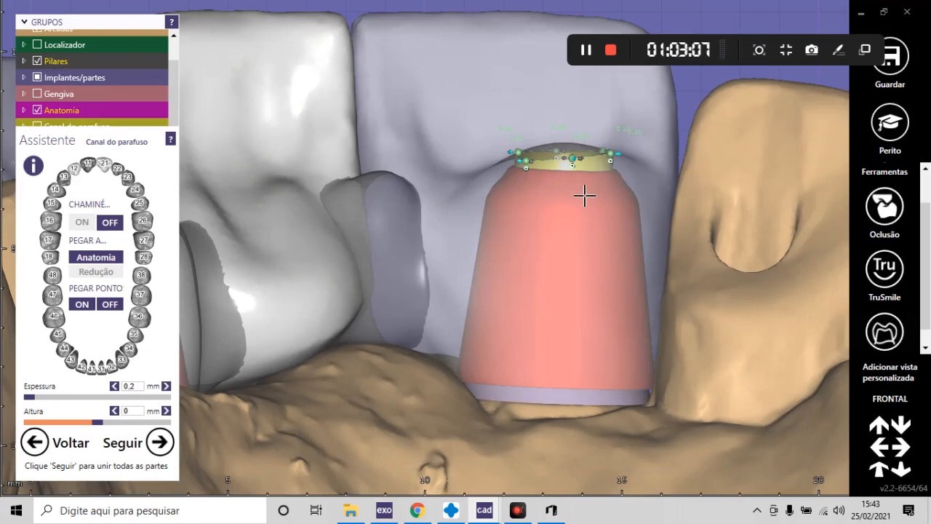
pyautogui.scroll(-5, 538, 215)
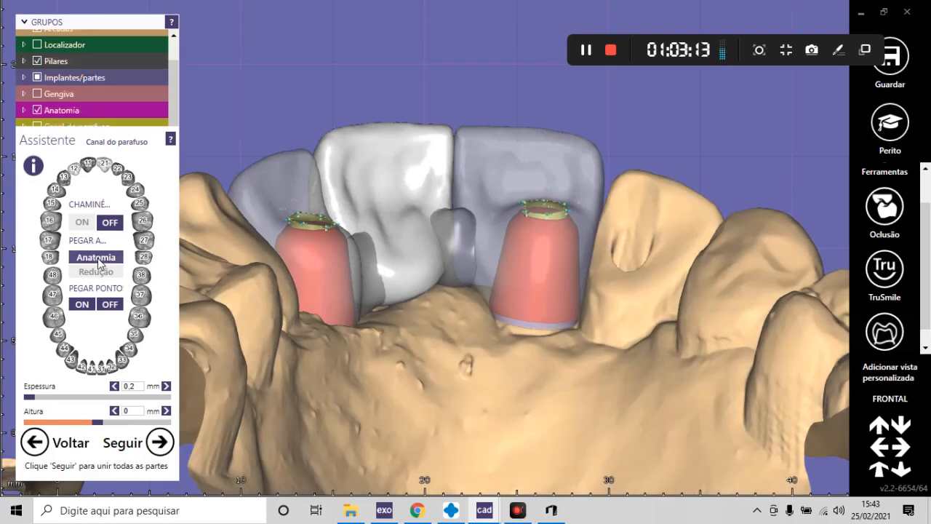
pyautogui.scroll(5, 495, 225)
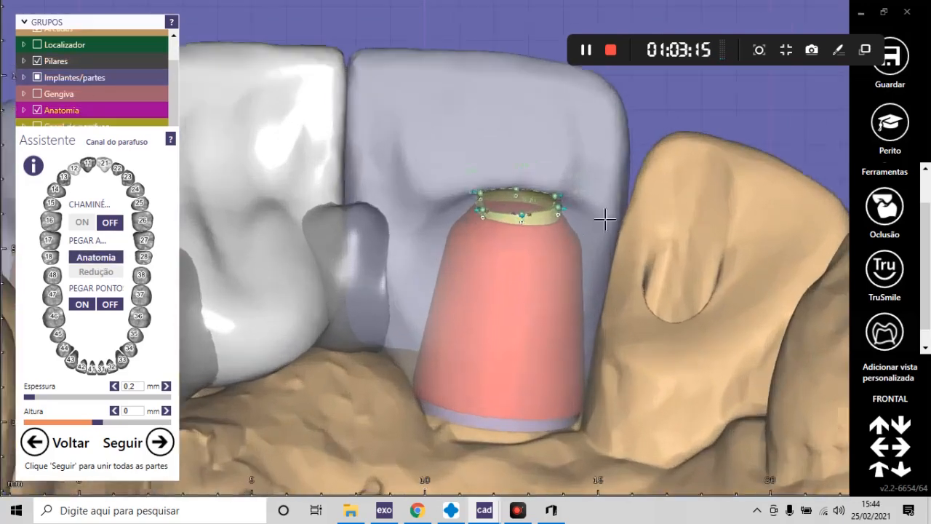
pyautogui.scroll(4, 561, 130)
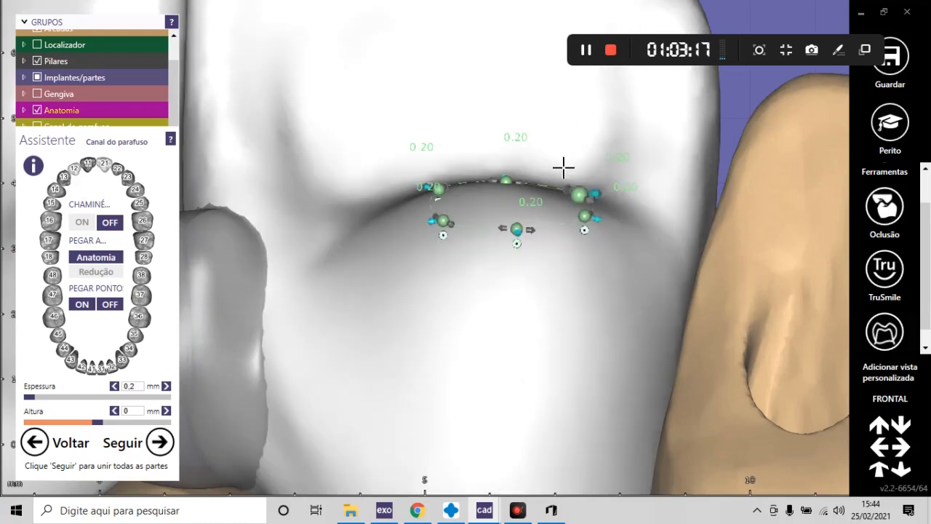
pyautogui.scroll(-6, 611, 146)
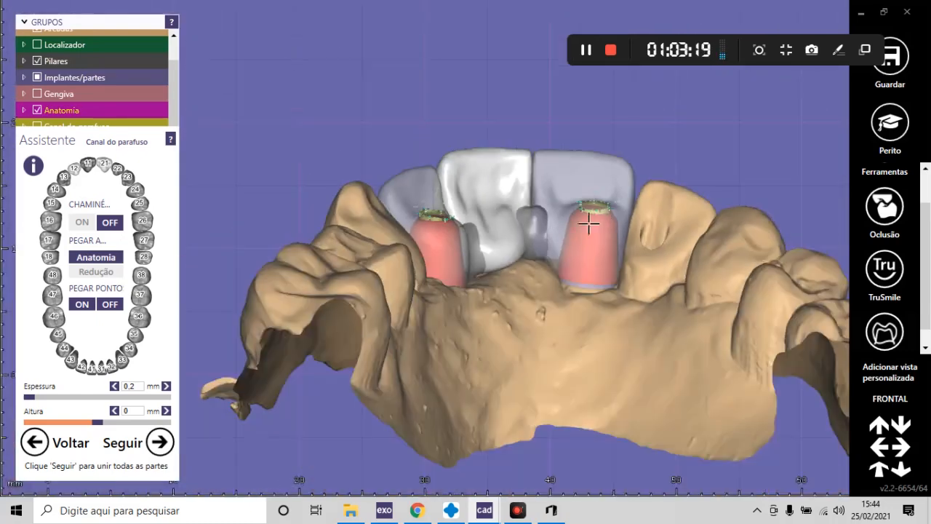
pyautogui.scroll(7, 657, 213)
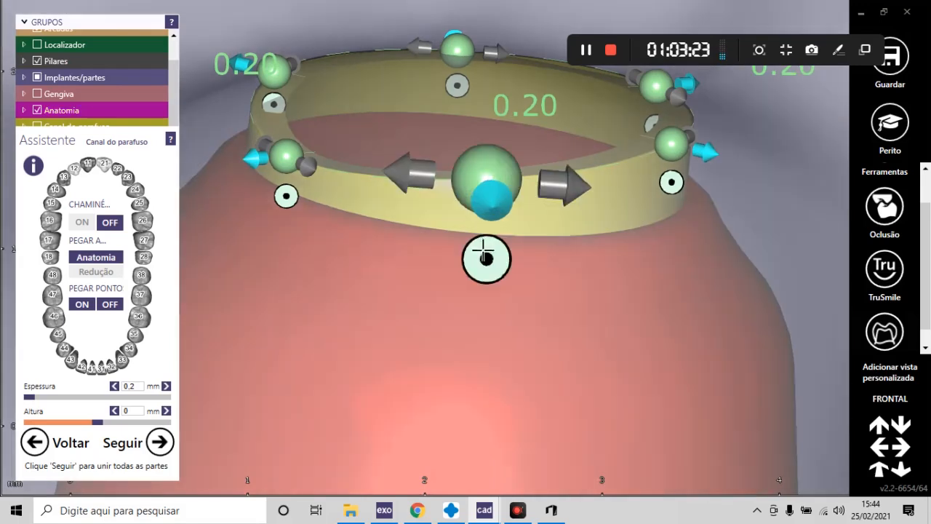
# - Pull the palatal anchor point of tooth 21's screw channel chimney beyond the crown surface
pyautogui.moveTo(493, 108); pyautogui.dragTo(494, 108)
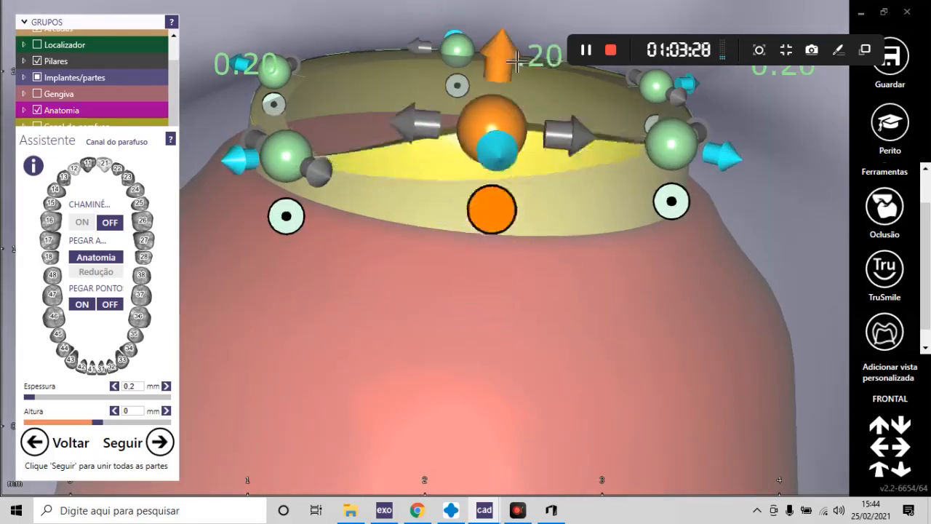
pyautogui.scroll(-10, 515, 63)
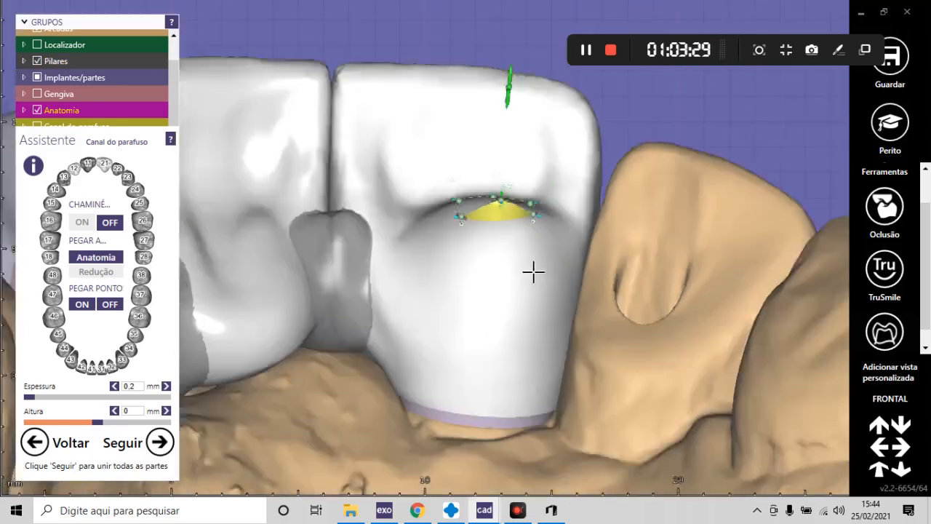
pyautogui.scroll(-1, 533, 271)
pyautogui.moveTo(549, 276); pyautogui.dragTo(555, 277, button='right')
pyautogui.scroll(-5, 596, 295)
pyautogui.scroll(5, 443, 273)
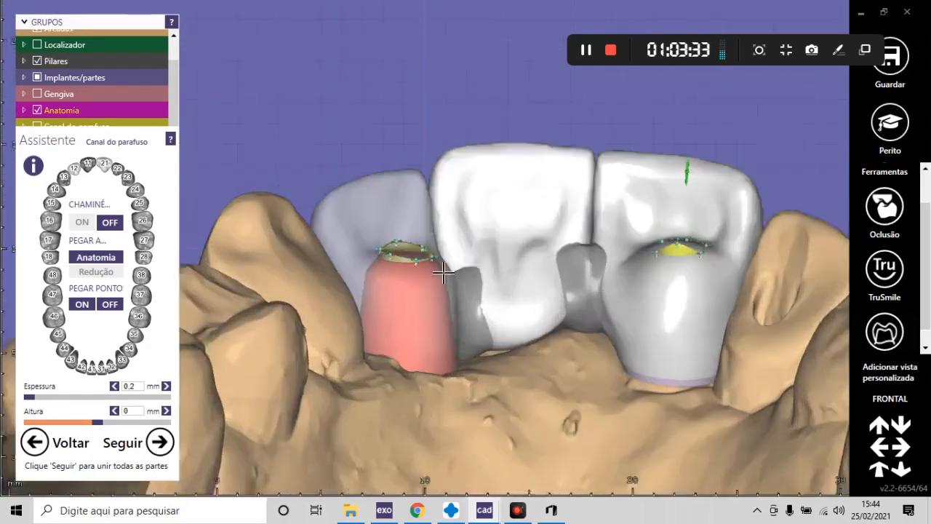
pyautogui.scroll(6, 584, 243)
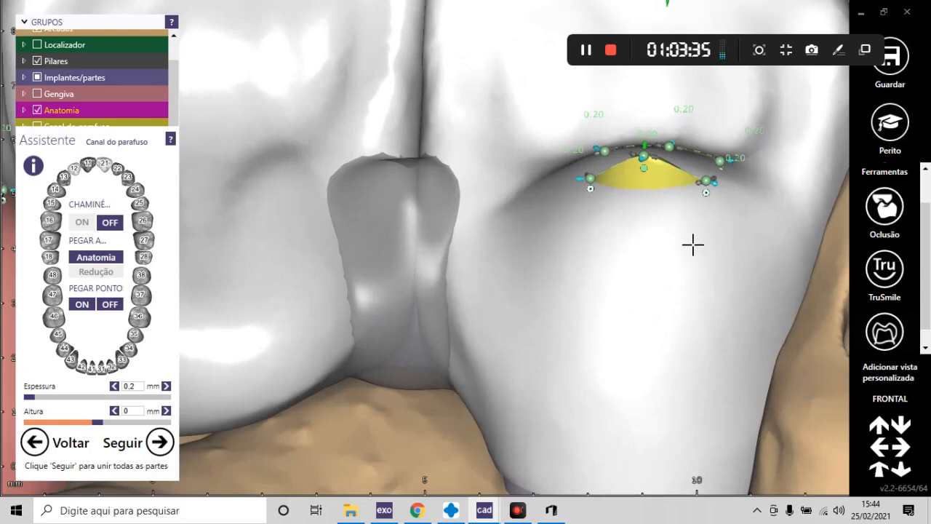
pyautogui.scroll(5, 644, 145)
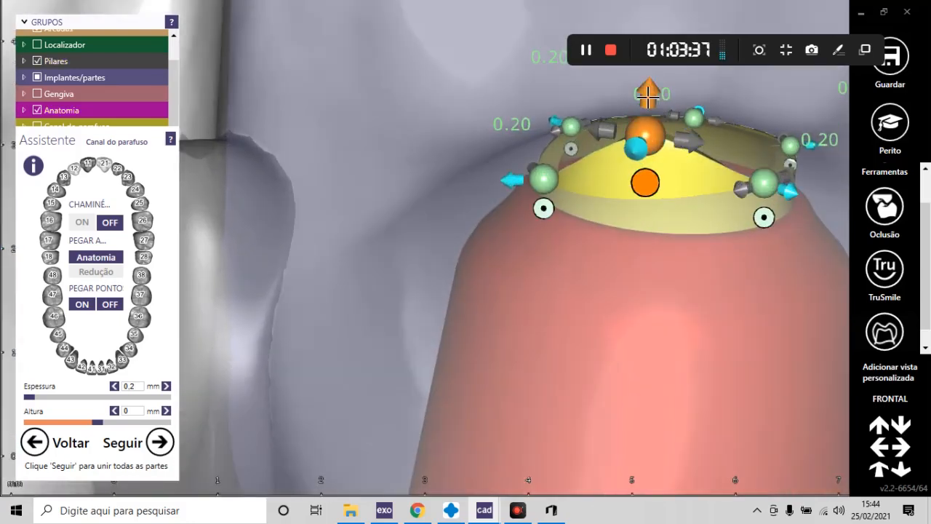
# - Turn off the screw channel chimneys and merge the crowns and connectors into one piece
pyautogui.scroll(-6, 657, 167)
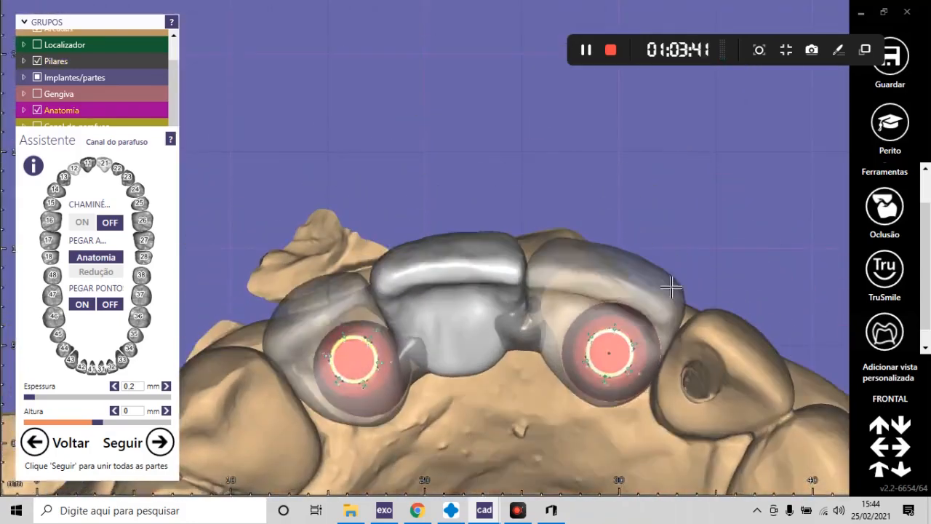
pyautogui.moveTo(671, 287); pyautogui.dragTo(661, 278, button='right')
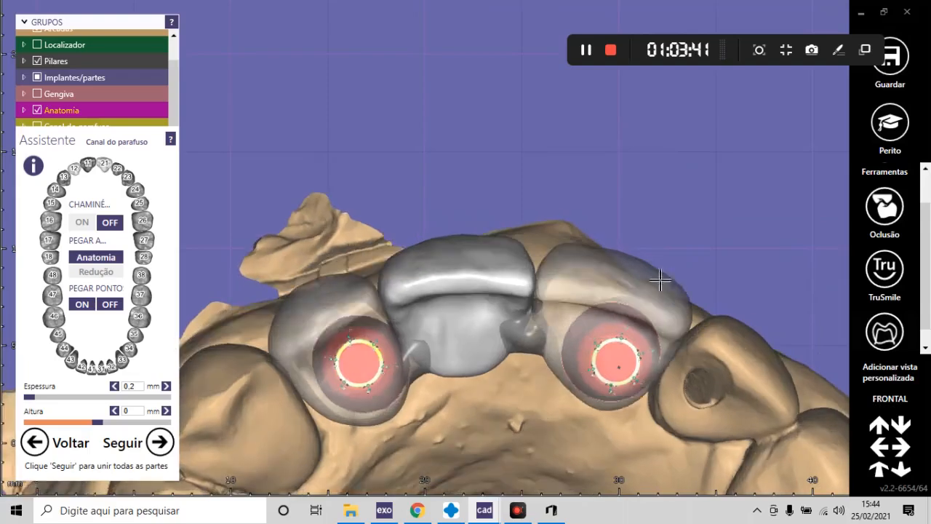
pyautogui.scroll(-5, 534, 232)
pyautogui.moveTo(533, 232); pyautogui.dragTo(575, 274, button='right')
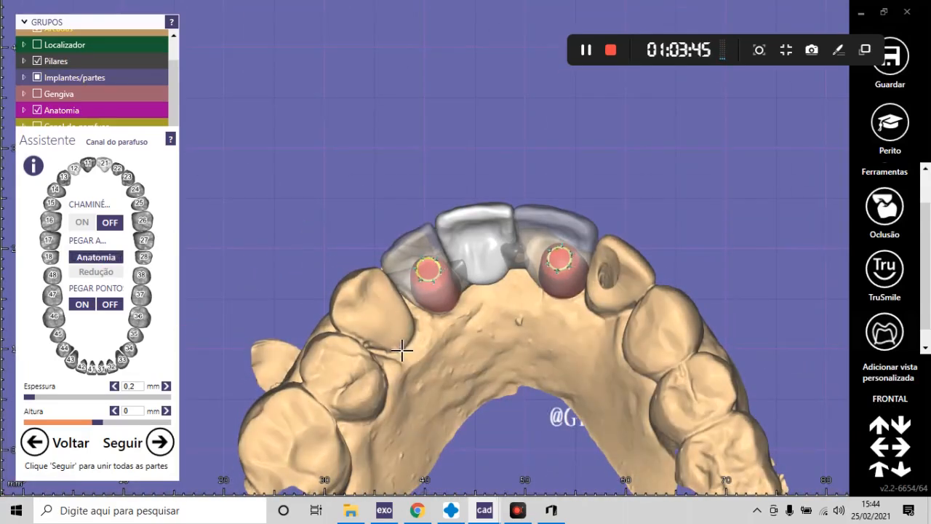
pyautogui.click(81, 221)
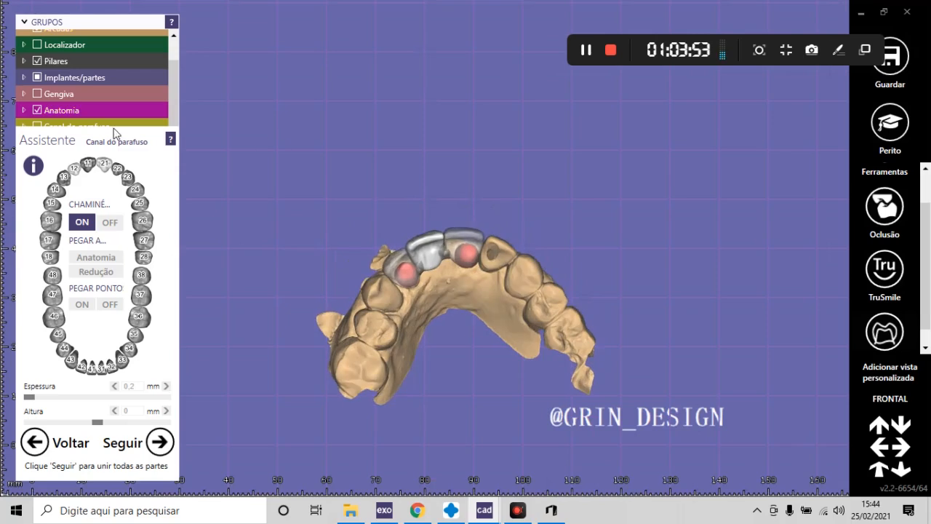
pyautogui.scroll(5, 407, 269)
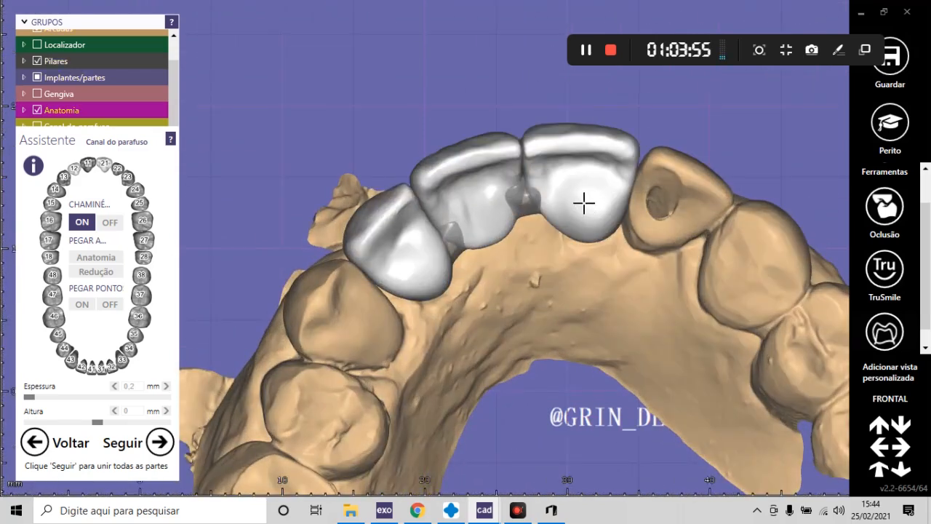
pyautogui.click(151, 445)
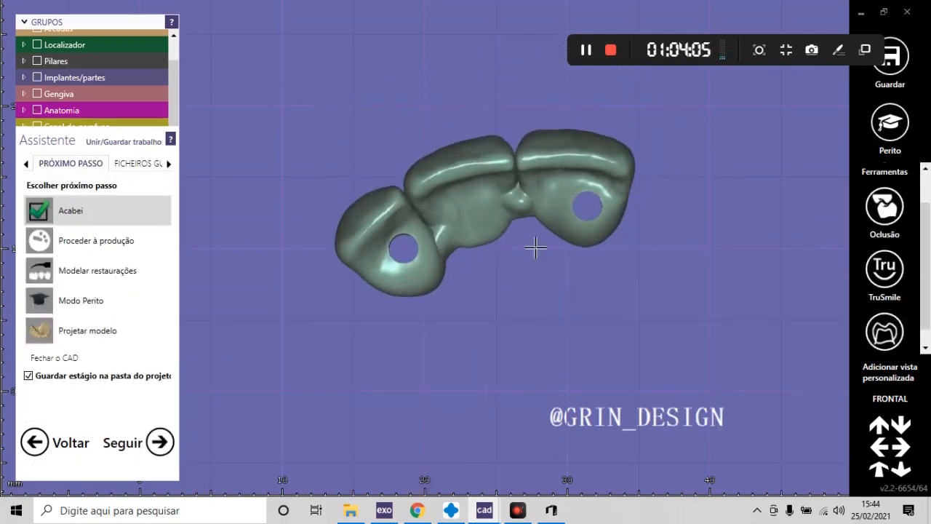
# - Return to the screw channel design, turn the chimneys on snapped to the anatomy, and merge the parts
pyautogui.click(67, 443)
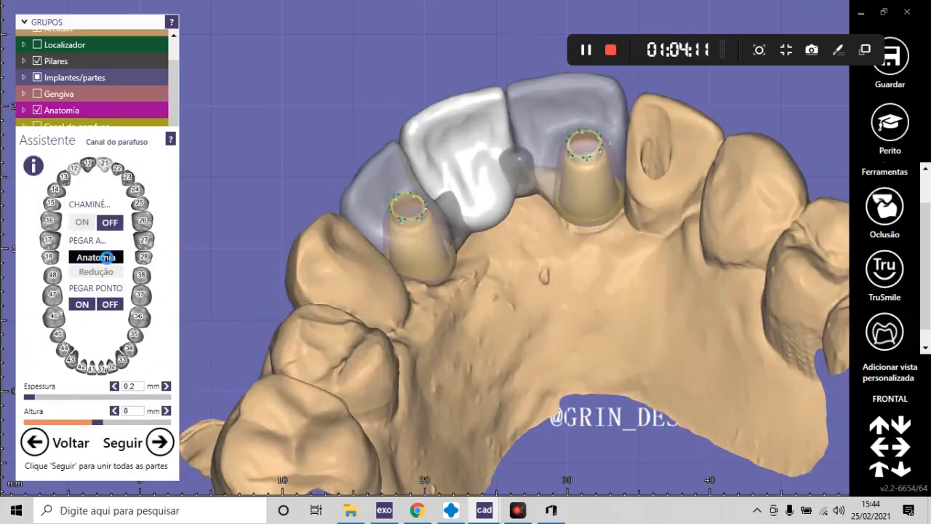
pyautogui.click(106, 257)
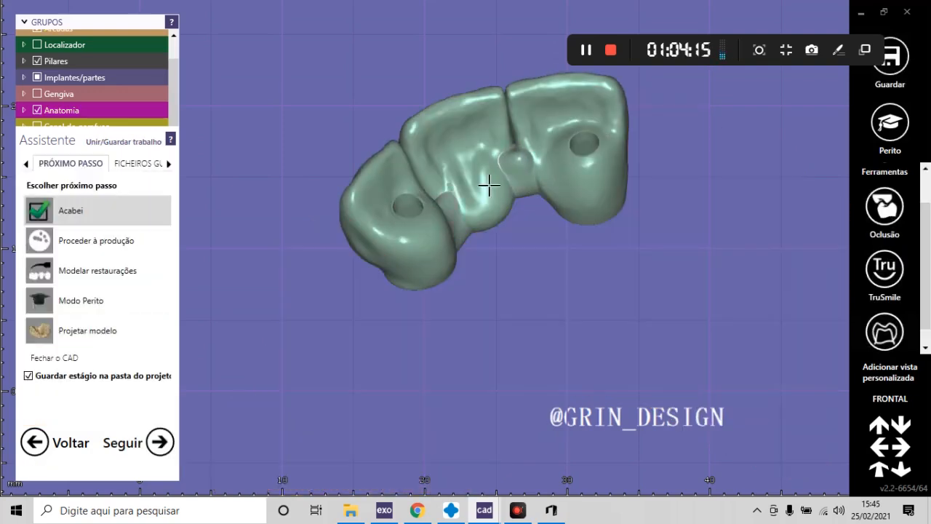
# - Examine the screw access holes, connectors and inner abutment seats of the merged crowns
pyautogui.moveTo(623, 137); pyautogui.dragTo(622, 138, button='right')
pyautogui.scroll(6, 487, 216)
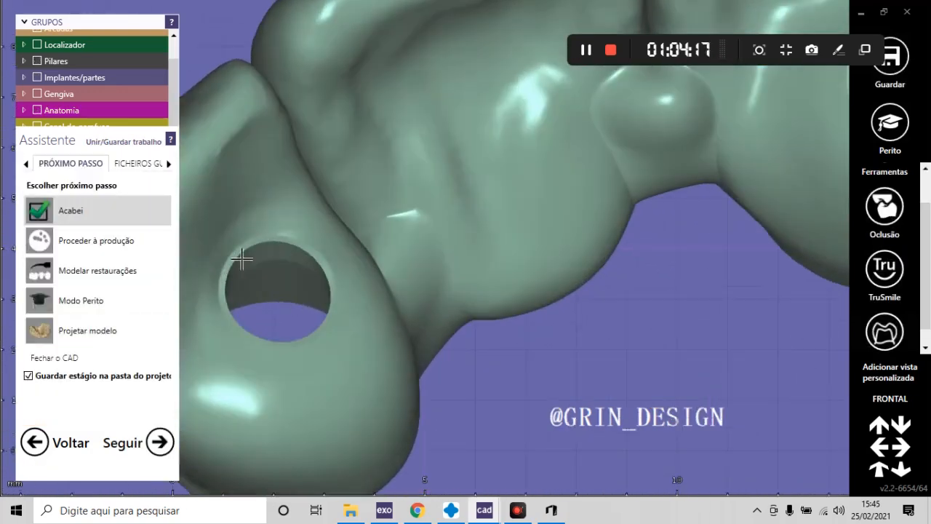
pyautogui.scroll(-6, 228, 277)
pyautogui.scroll(6, 254, 280)
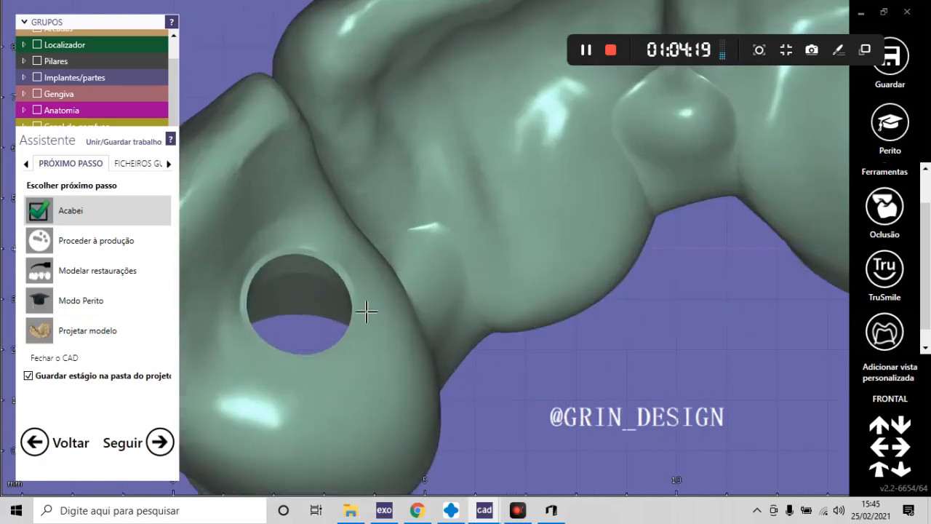
pyautogui.scroll(-8, 367, 311)
pyautogui.moveTo(514, 206); pyautogui.dragTo(530, 208, button='right')
pyautogui.scroll(3, 546, 44)
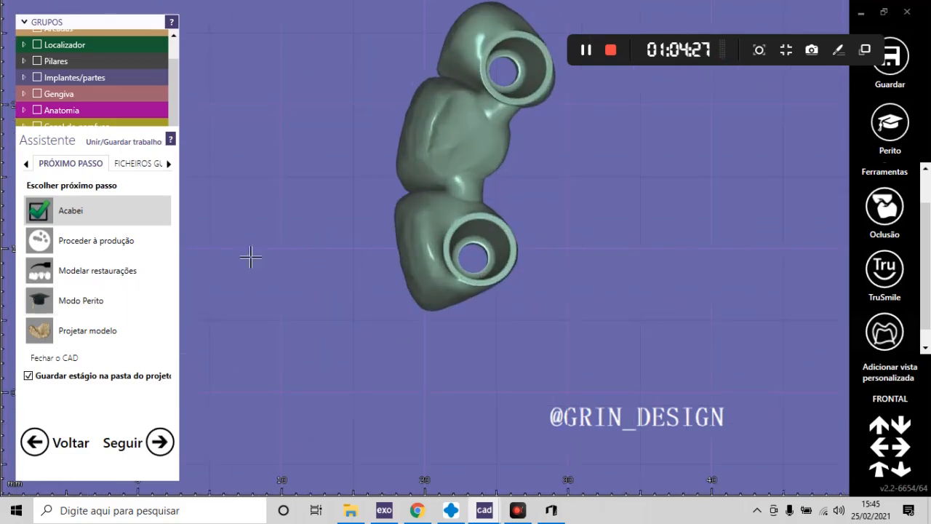
# - Show the abutments and implant parts together with the merged crowns
pyautogui.moveTo(386, 295); pyautogui.dragTo(399, 158, button='right')
pyautogui.moveTo(174, 100)
pyautogui.scroll(-1, 173, 102)
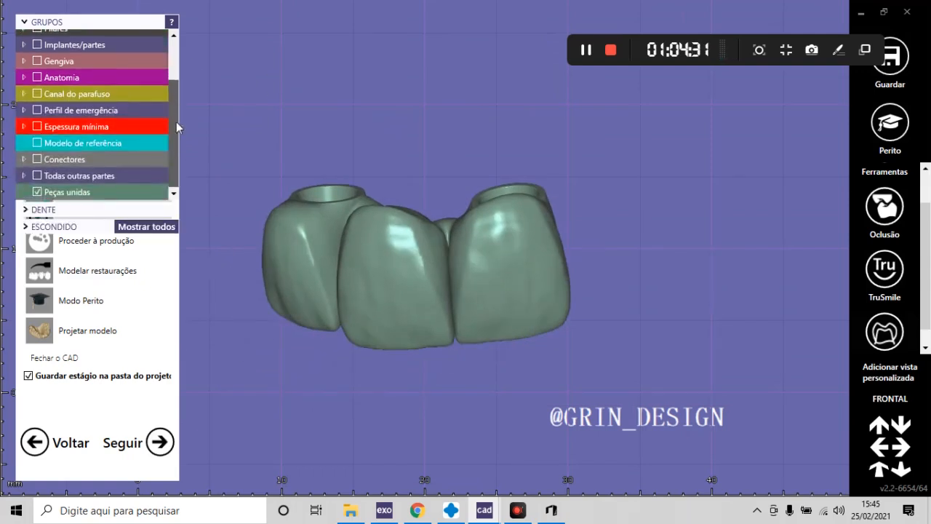
pyautogui.moveTo(172, 136); pyautogui.dragTo(179, 105)
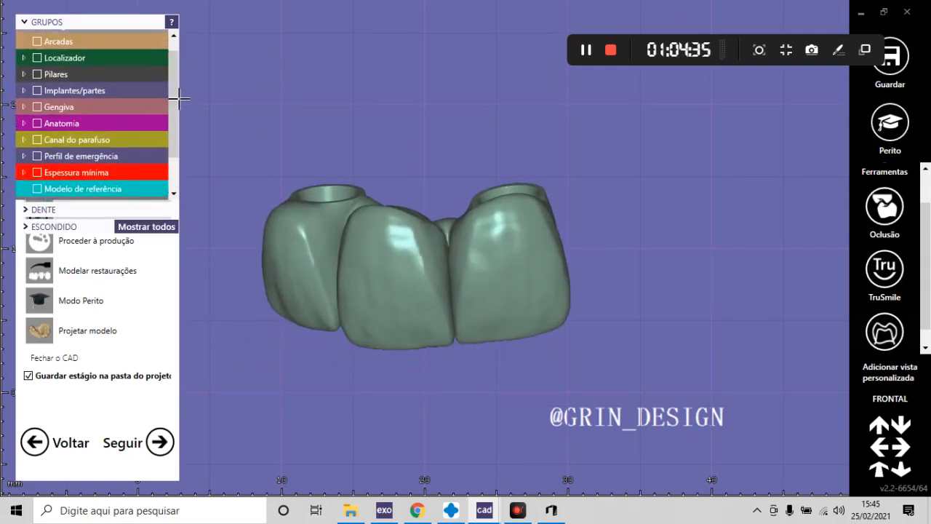
pyautogui.click(86, 75)
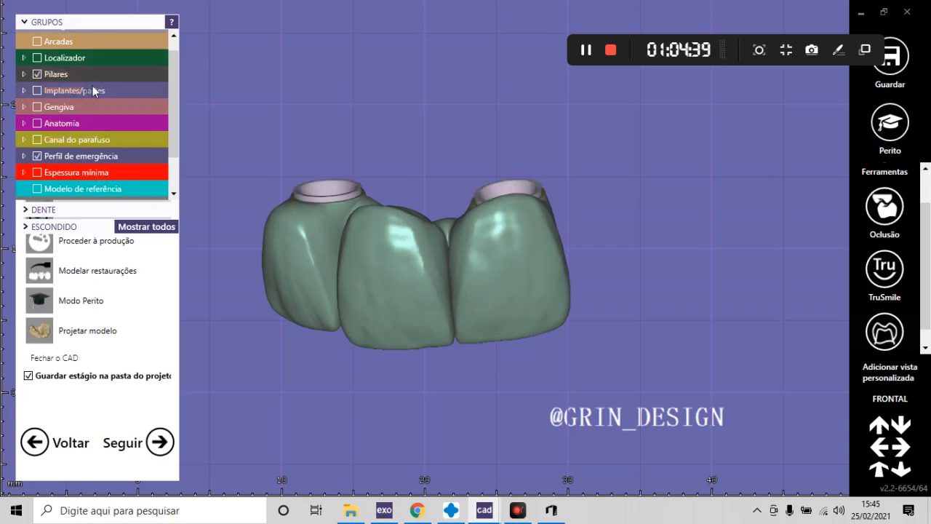
pyautogui.click(85, 91)
# - Make the merged crowns translucent and toggle the abutments' visibility to check how they fit inside
pyautogui.moveTo(429, 148); pyautogui.dragTo(528, 162, button='right')
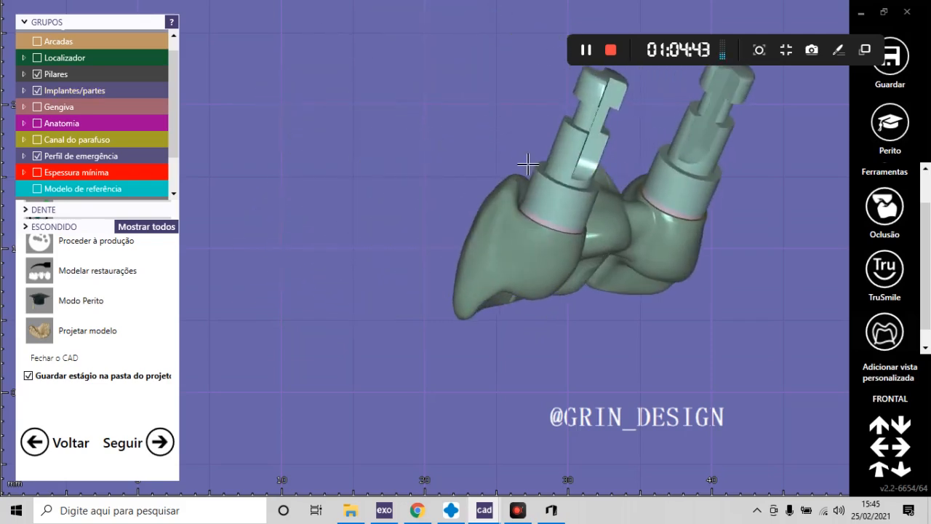
pyautogui.scroll(5, 552, 299)
pyautogui.scroll(-5, 487, 245)
pyautogui.moveTo(491, 225); pyautogui.dragTo(509, 251, button='right')
pyautogui.scroll(5, 499, 189)
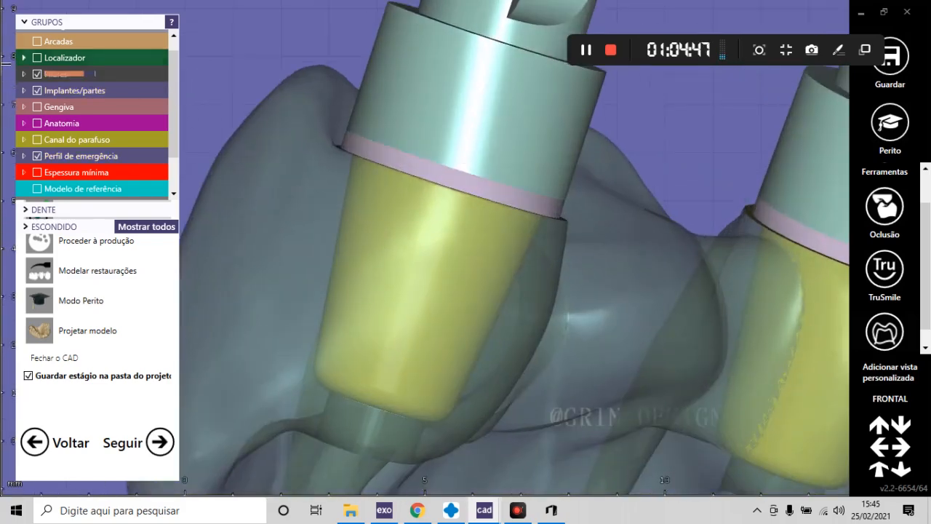
pyautogui.click(38, 74)
pyautogui.click(37, 74)
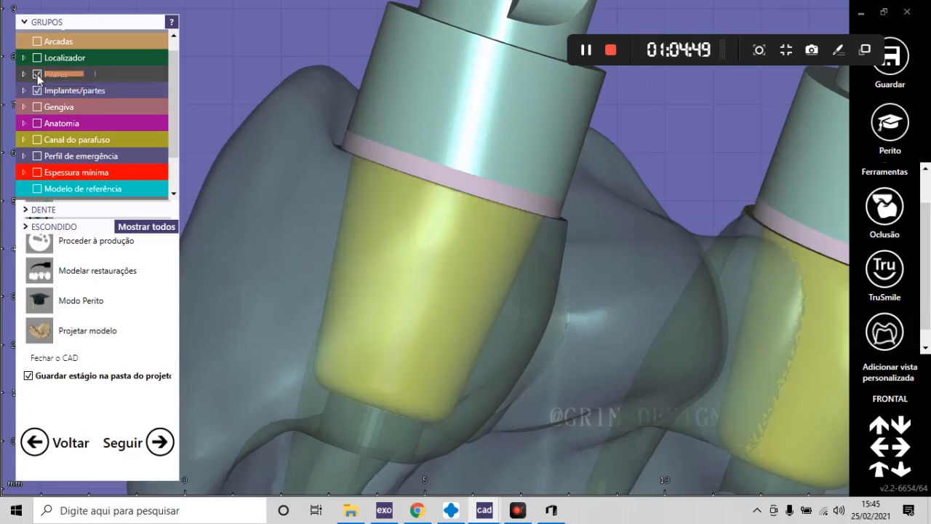
pyautogui.click(37, 74)
pyautogui.click(37, 76)
# - Examine the abutment seating, emergence profile and implant axes through the translucent crowns from several sides
pyautogui.scroll(-5, 473, 69)
pyautogui.moveTo(480, 80); pyautogui.dragTo(542, 171, button='right')
pyautogui.scroll(5, 543, 170)
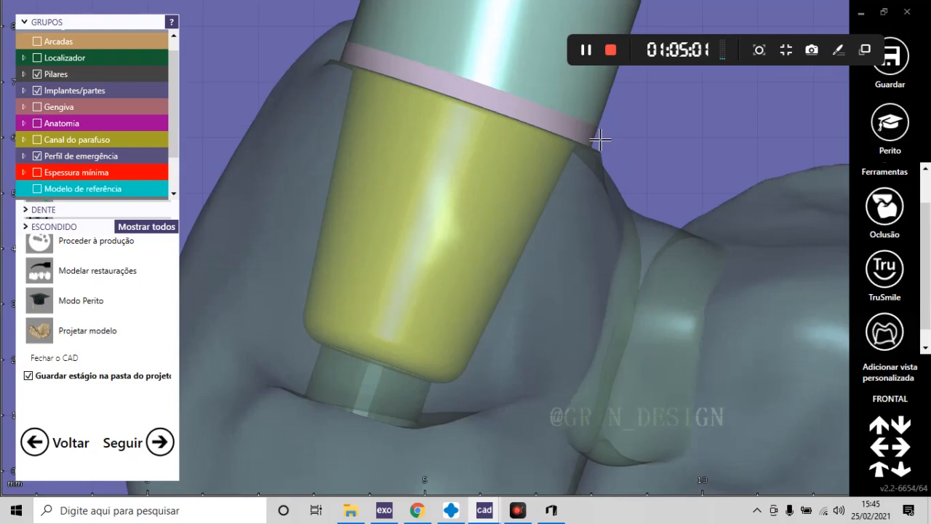
pyautogui.scroll(-3, 493, 218)
pyautogui.scroll(4, 454, 214)
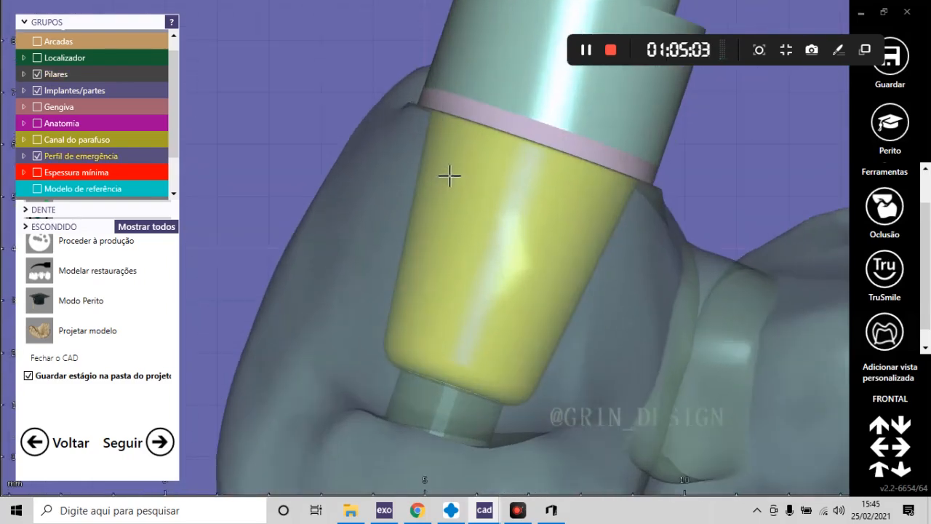
pyautogui.scroll(-3, 609, 147)
pyautogui.scroll(2, 470, 295)
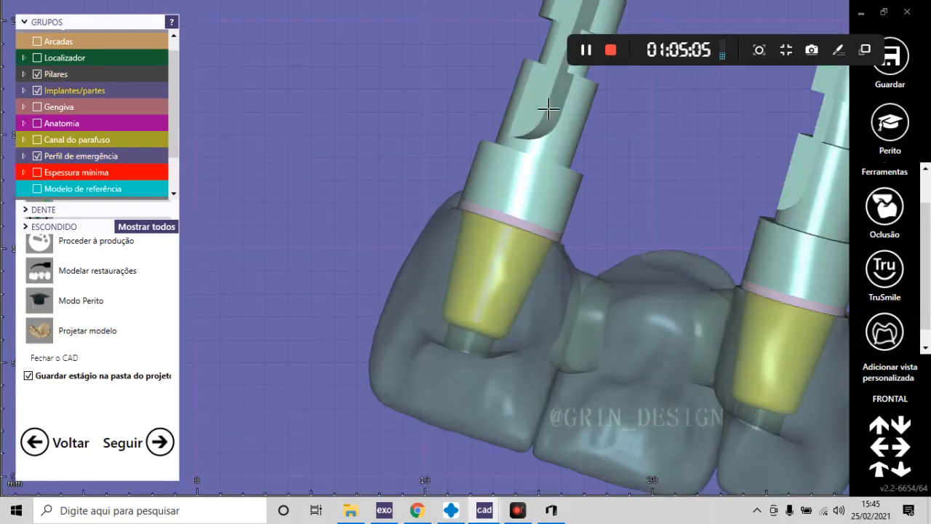
pyautogui.scroll(-6, 497, 295)
pyautogui.moveTo(556, 251); pyautogui.dragTo(519, 227, button='right')
pyautogui.scroll(5, 486, 279)
pyautogui.scroll(-4, 540, 315)
pyautogui.moveTo(538, 315); pyautogui.dragTo(482, 293, button='right')
pyautogui.scroll(4, 354, 312)
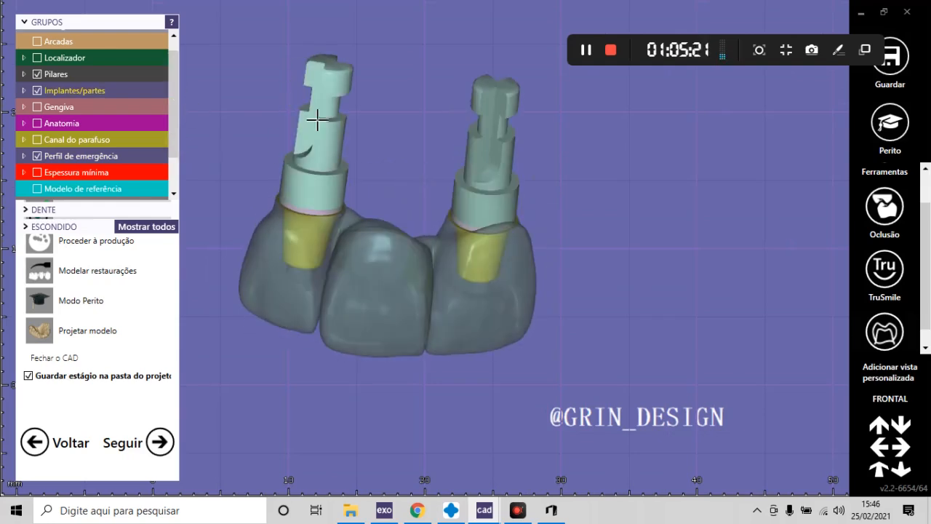
# - Hide the implant parts and the remaining screws one by one so the abutment seats in the merged crowns are exposed
pyautogui.click(320, 145)
pyautogui.click(502, 185)
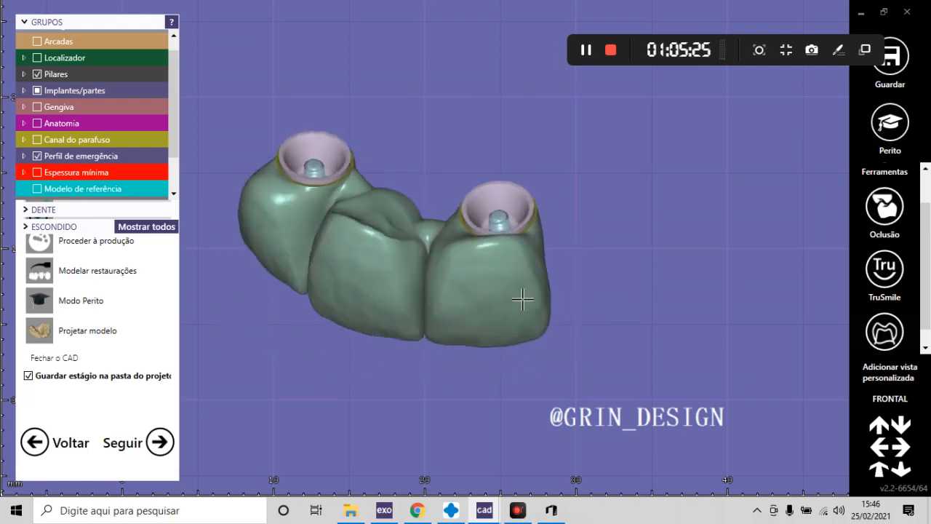
pyautogui.moveTo(523, 299); pyautogui.dragTo(467, 175, button='right')
pyautogui.scroll(3, 467, 174)
pyautogui.moveTo(559, 230); pyautogui.dragTo(499, 197, button='right')
pyautogui.scroll(3, 499, 197)
pyautogui.scroll(-3, 537, 244)
pyautogui.moveTo(538, 244); pyautogui.dragTo(602, 254, button='right')
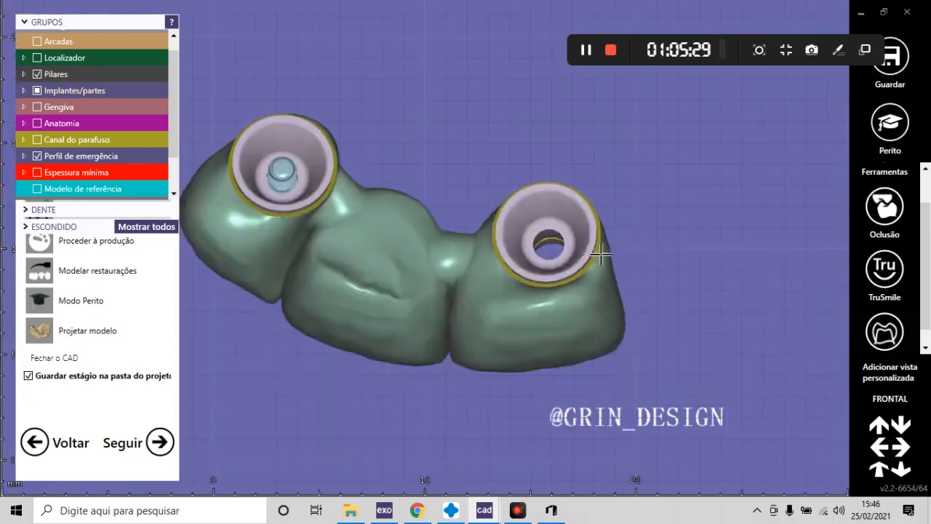
pyautogui.scroll(2, 309, 200)
pyautogui.keyDown('ctrl'); pyautogui.click(294, 192); pyautogui.keyUp('ctrl')
# - Examine the merged three-unit bridge with its abutments and connectors from the front and other sides
pyautogui.scroll(-4, 502, 280)
pyautogui.moveTo(533, 310); pyautogui.dragTo(482, 327, button='right')
pyautogui.scroll(2, 395, 301)
pyautogui.scroll(-2, 395, 301)
pyautogui.scroll(-1, 459, 319)
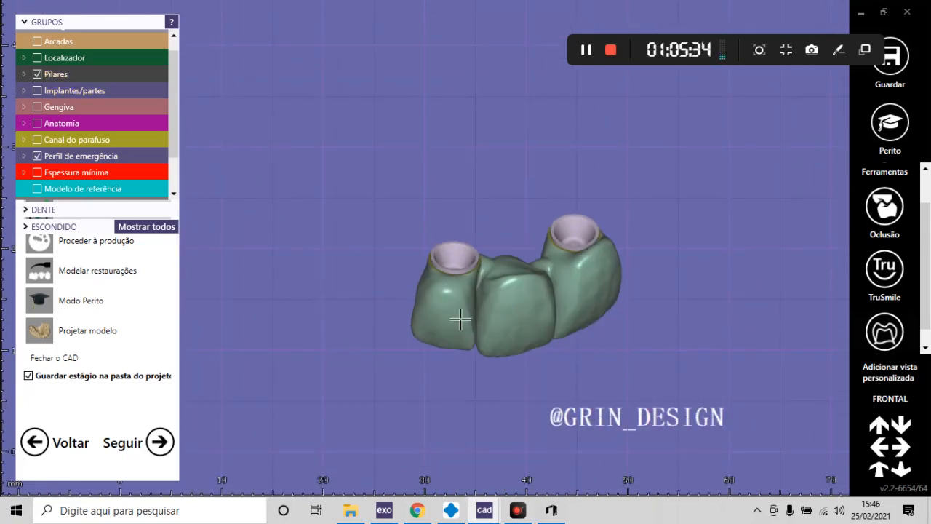
pyautogui.scroll(4, 470, 275)
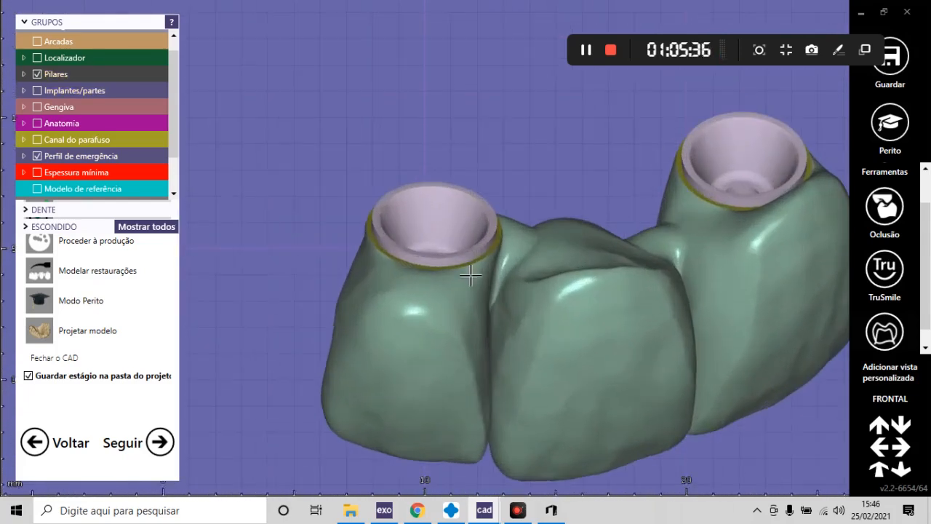
pyautogui.scroll(-3, 370, 337)
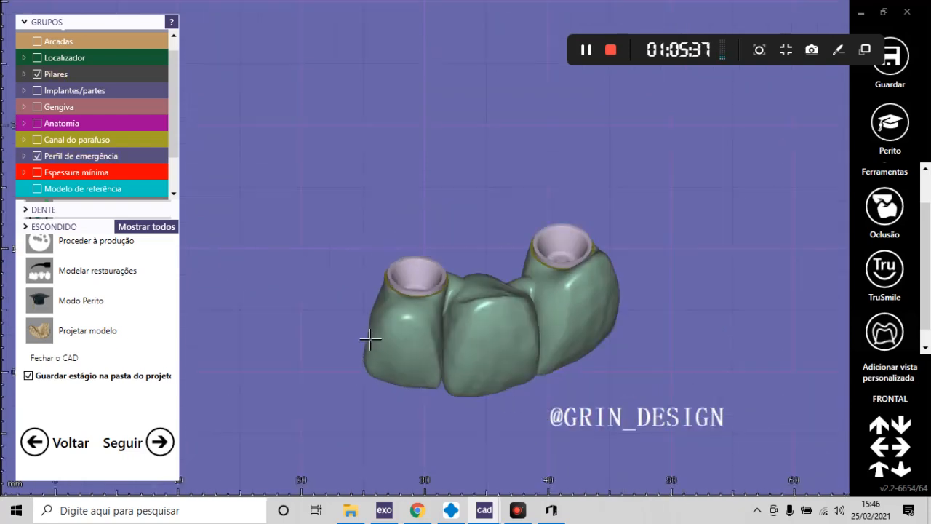
pyautogui.moveTo(370, 337); pyautogui.dragTo(581, 346, button='right')
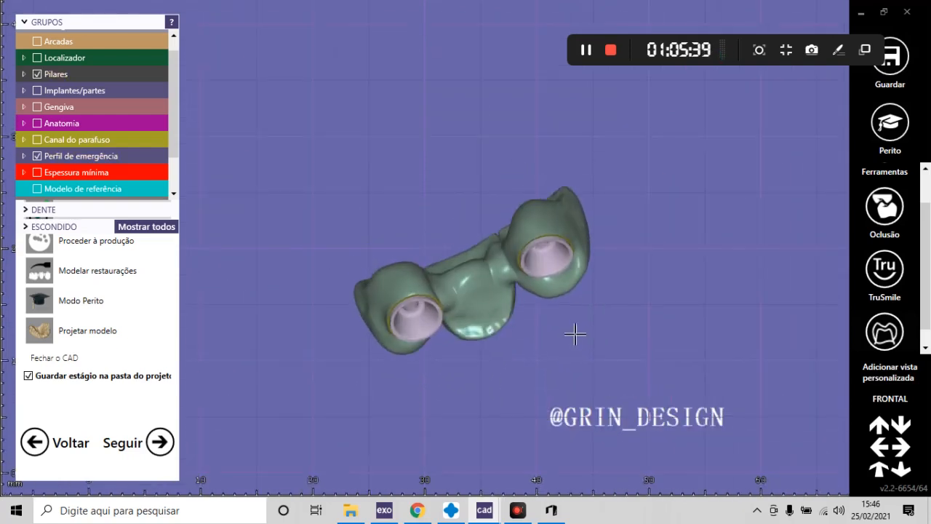
# - Examine the abutment margins, emergence profile rings and screw holes of the merged bridge up close
pyautogui.scroll(5, 571, 251)
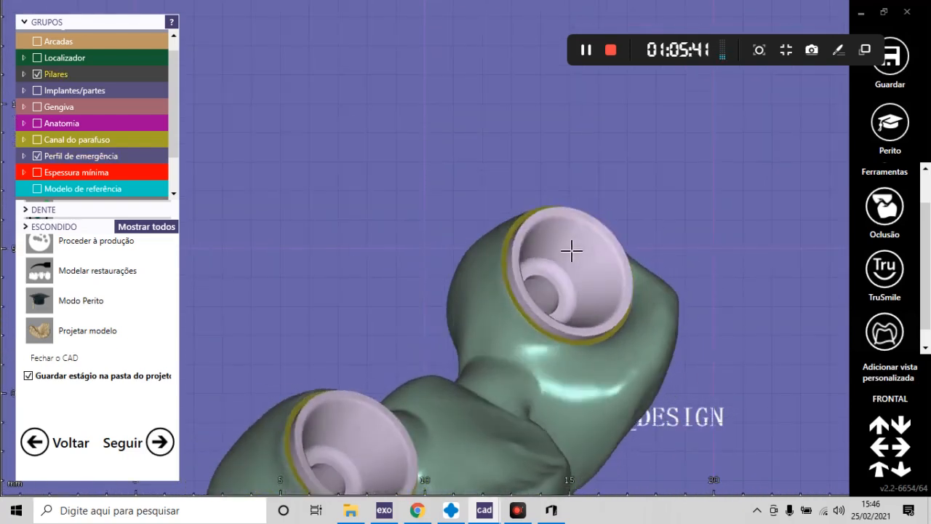
pyautogui.scroll(4, 602, 173)
pyautogui.moveTo(601, 221); pyautogui.dragTo(587, 272, button='right')
pyautogui.scroll(2, 458, 299)
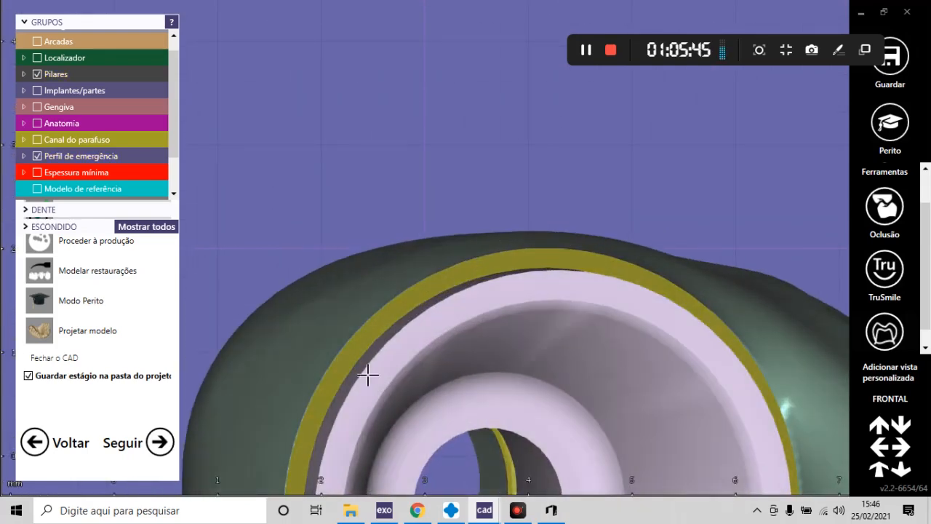
pyautogui.scroll(-5, 461, 254)
pyautogui.moveTo(461, 254)
pyautogui.mouseDown(button='right')
pyautogui.moveTo(451, 249)
pyautogui.moveTo(490, 264)
pyautogui.moveTo(421, 228)
pyautogui.mouseUp(button='right')
pyautogui.scroll(-3, 479, 290)
pyautogui.moveTo(479, 290); pyautogui.dragTo(440, 297, button='right')
pyautogui.scroll(-3, 617, 225)
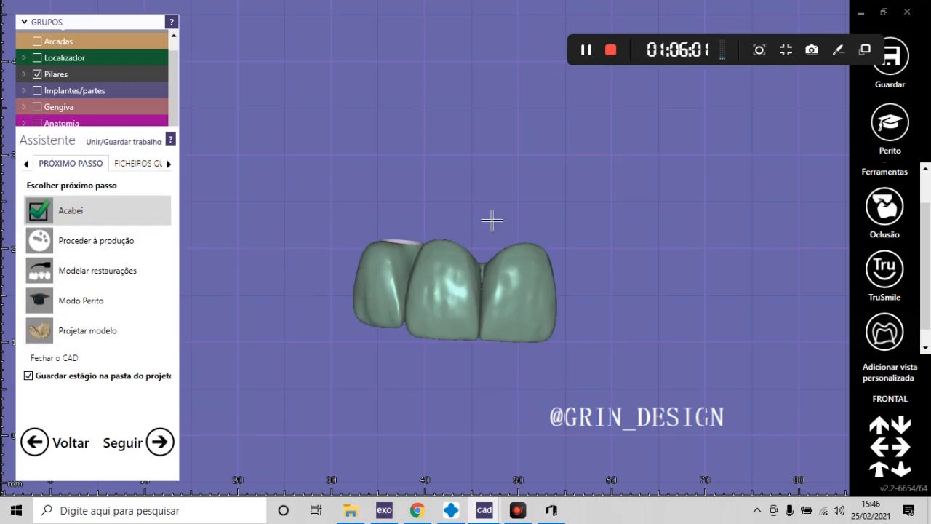
# - Proceed to model design (Projetar modelo), overwriting the existing scene file in the project folder
pyautogui.scroll(-3, 465, 208)
pyautogui.moveTo(455, 251); pyautogui.dragTo(471, 280, button='right')
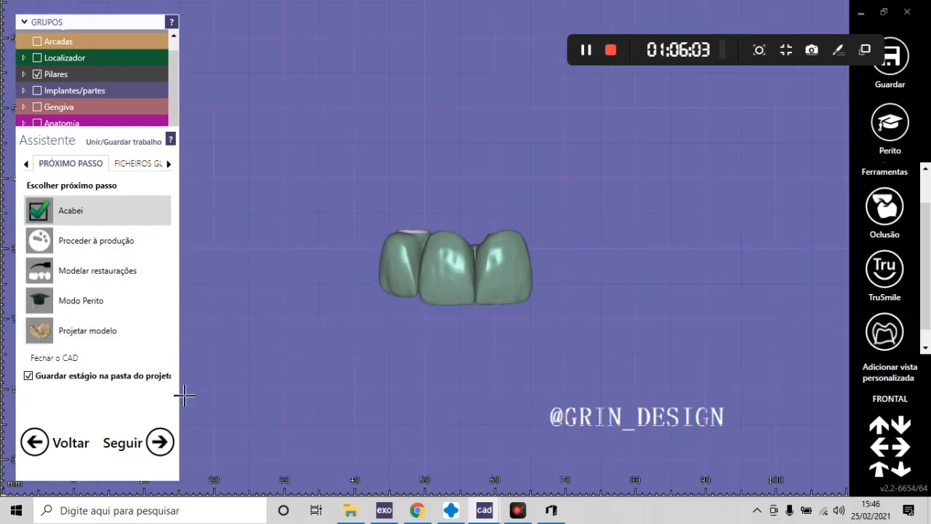
pyautogui.click(77, 333)
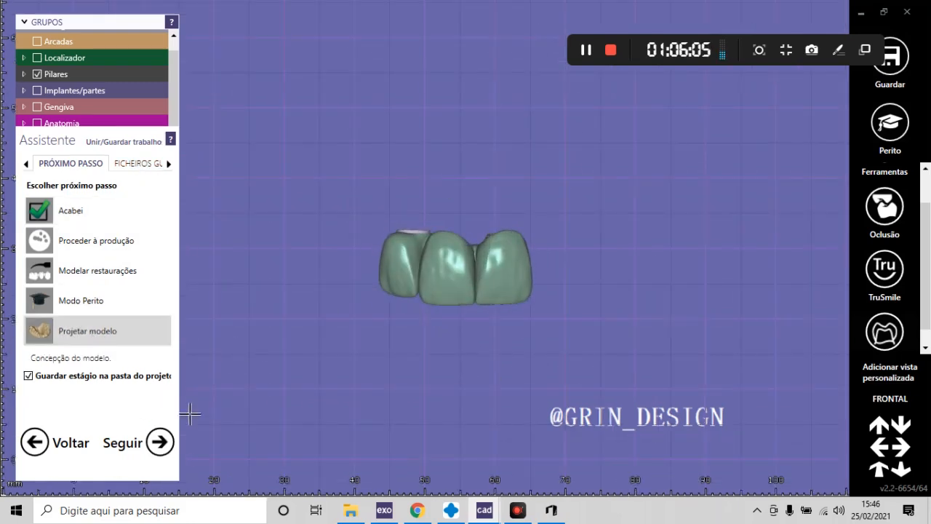
pyautogui.click(154, 444)
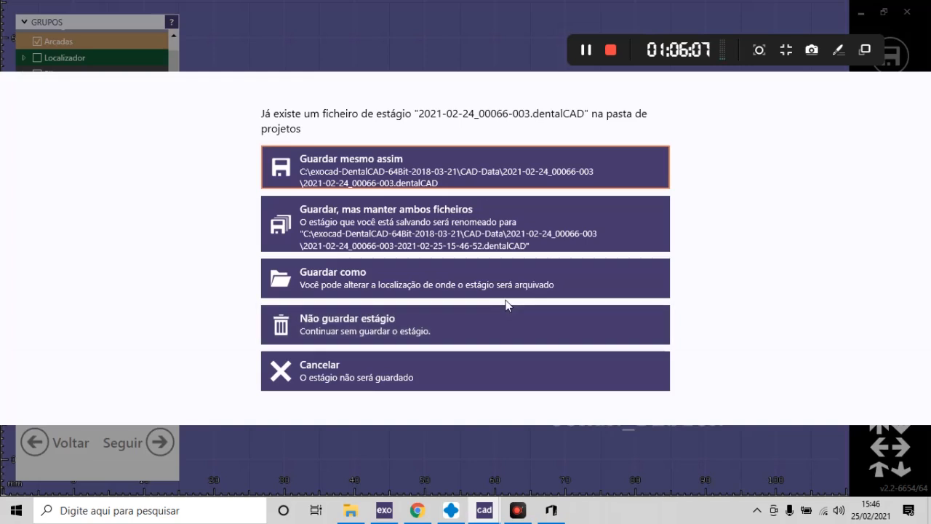
pyautogui.click(417, 168)
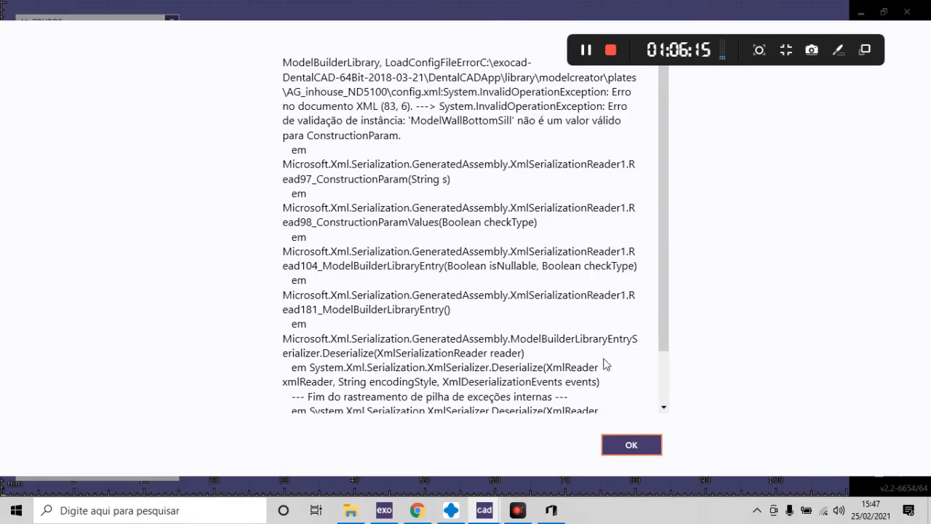
pyautogui.click(650, 443)
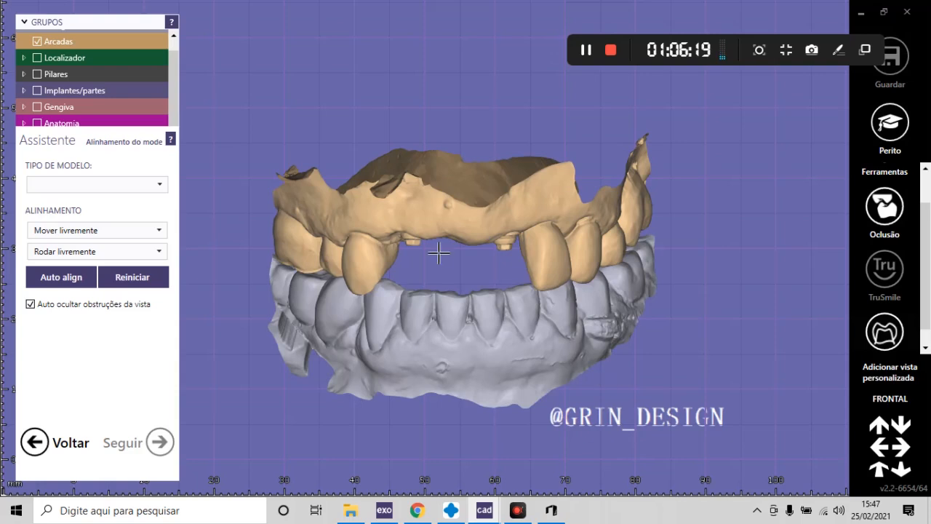
# - Set the model type to "Plateless model with cutout dies" and view the aligned arches from the front
pyautogui.moveTo(507, 296); pyautogui.dragTo(511, 287, button='right')
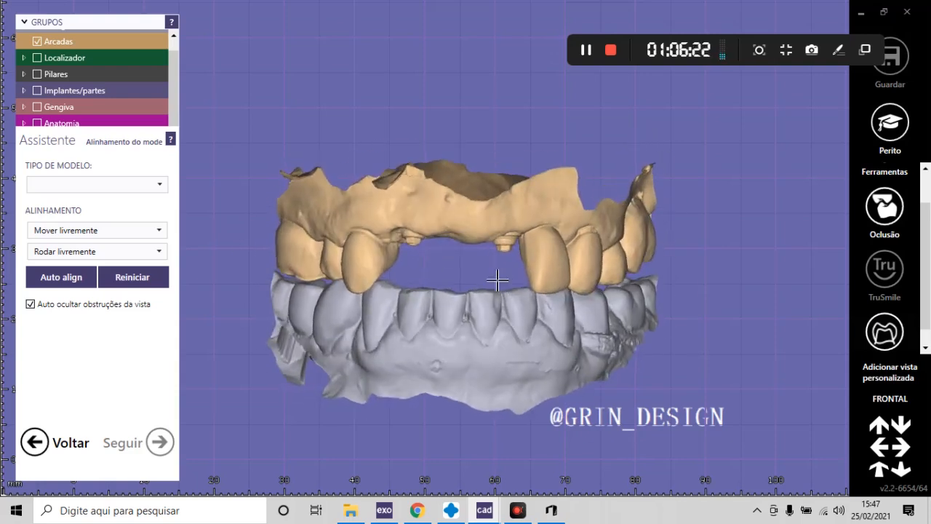
pyautogui.click(160, 188)
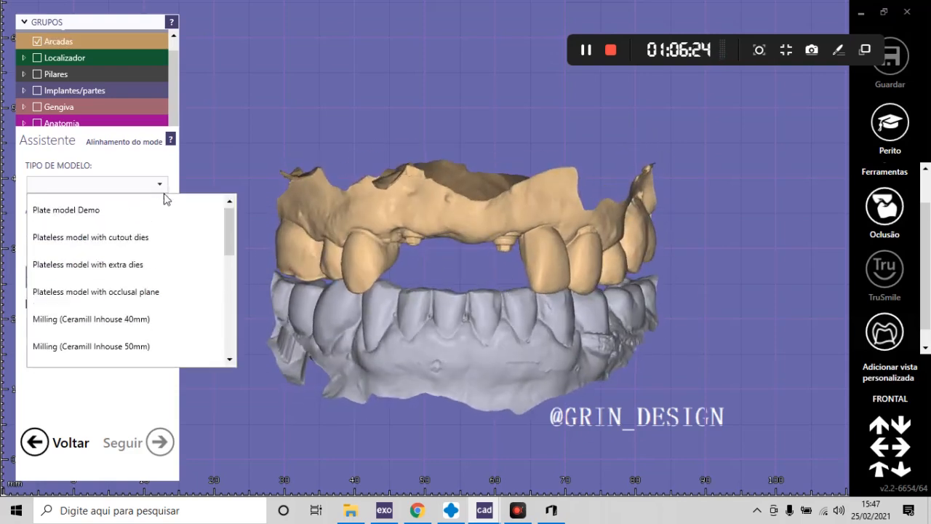
pyautogui.click(82, 237)
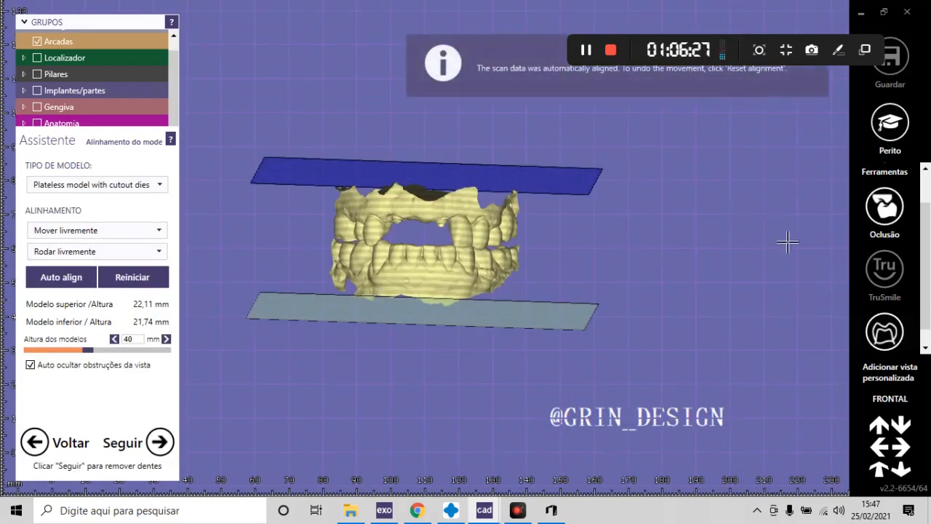
pyautogui.click(886, 469)
pyautogui.click(901, 473)
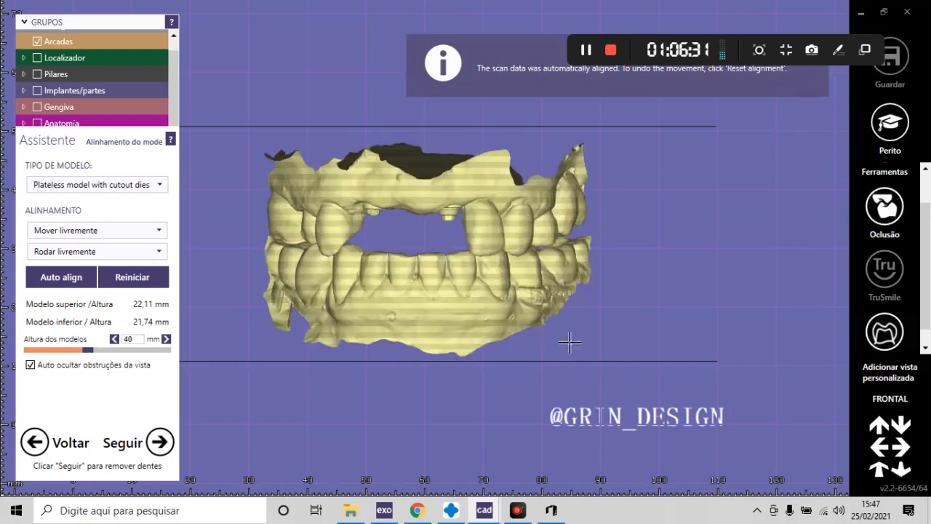
pyautogui.click(121, 189)
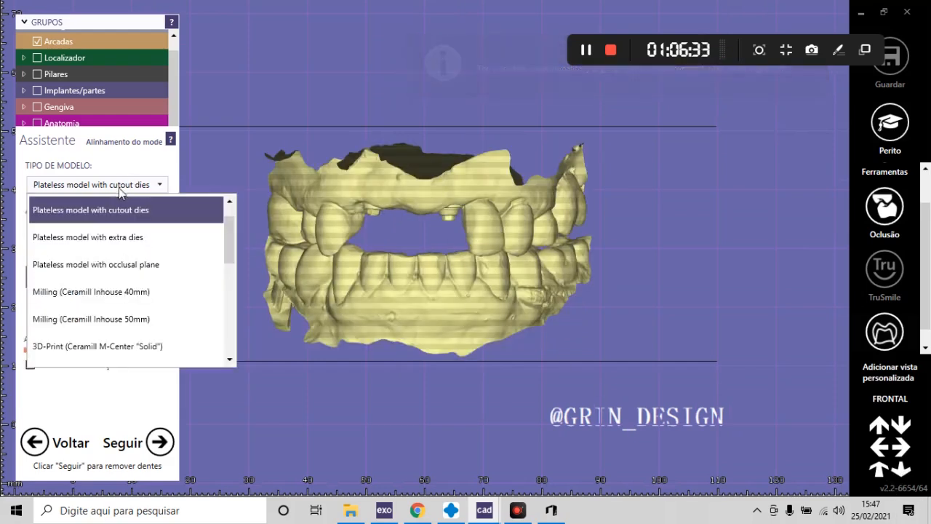
pyautogui.click(231, 203)
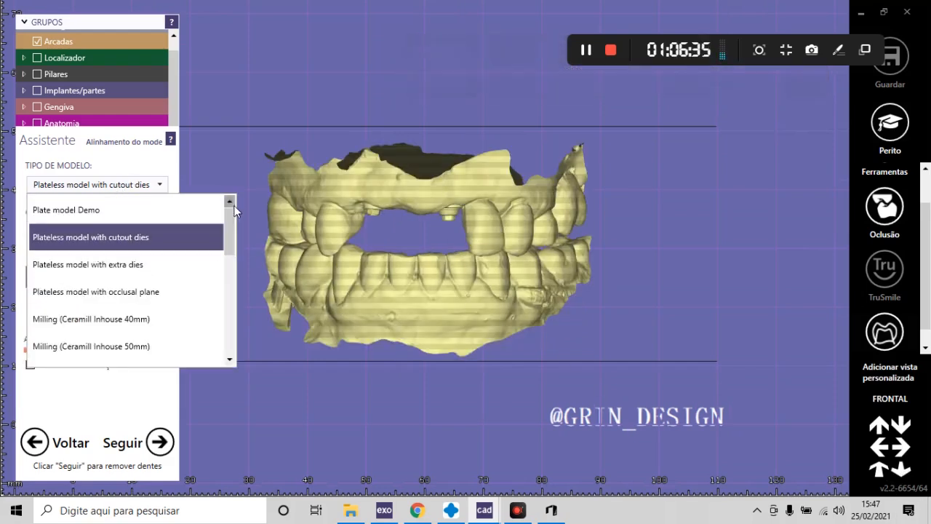
pyautogui.click(135, 240)
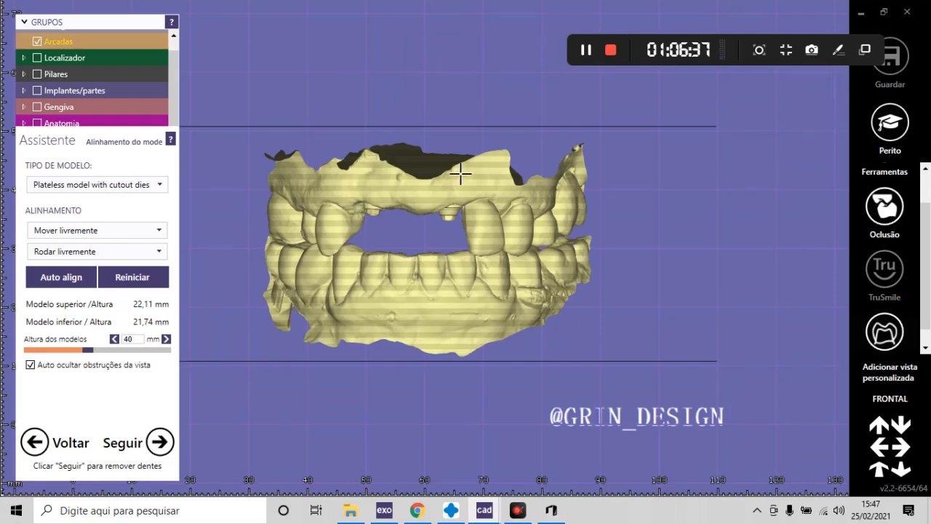
# - Show the crown anatomy and rotate the scanned arches slightly to level them between the two base planes
pyautogui.keyDown('ctrl'); pyautogui.moveTo(534, 223); pyautogui.dragTo(541, 226); pyautogui.keyUp('ctrl')
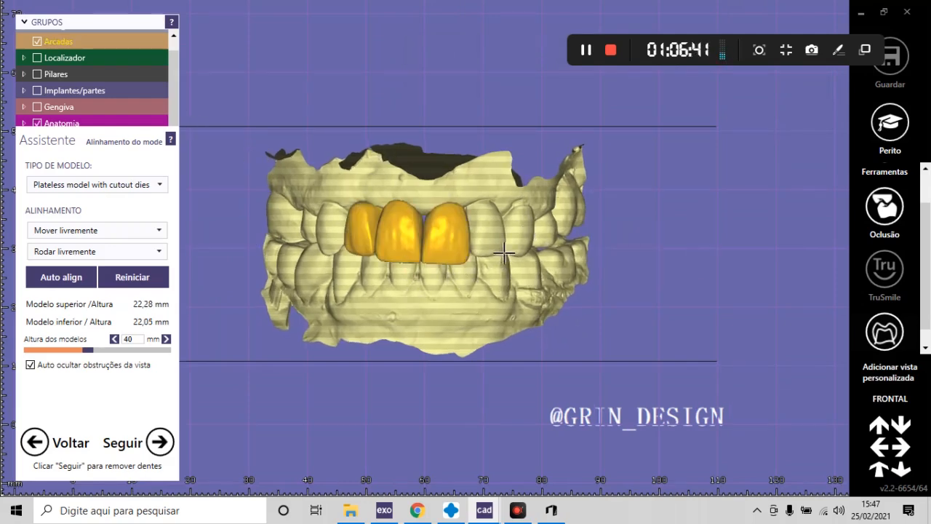
pyautogui.scroll(5, 494, 251)
pyautogui.scroll(-5, 539, 255)
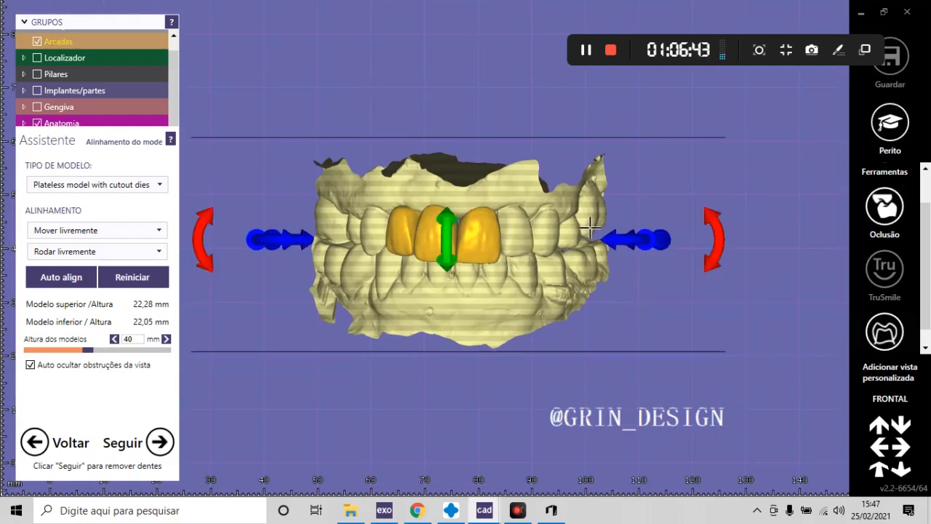
pyautogui.moveTo(731, 213); pyautogui.dragTo(600, 213)
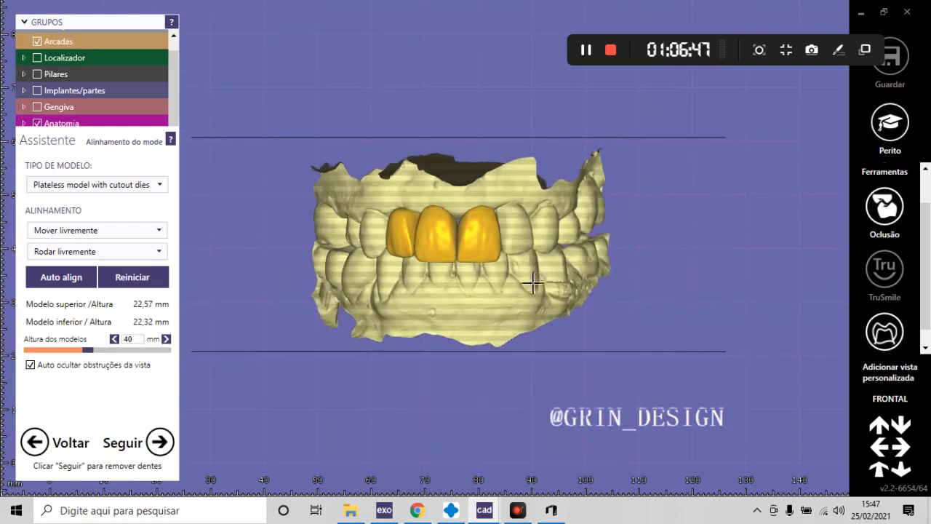
pyautogui.moveTo(459, 263)
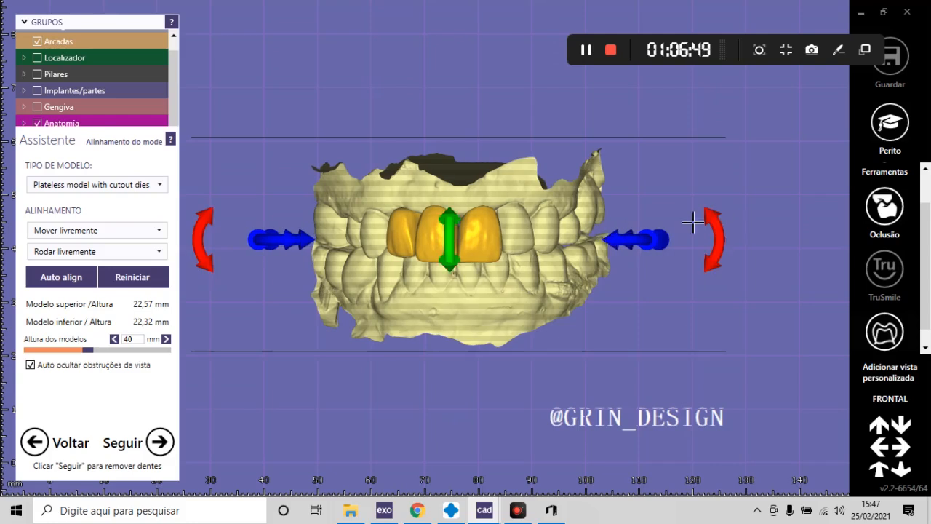
pyautogui.moveTo(715, 215); pyautogui.dragTo(713, 201)
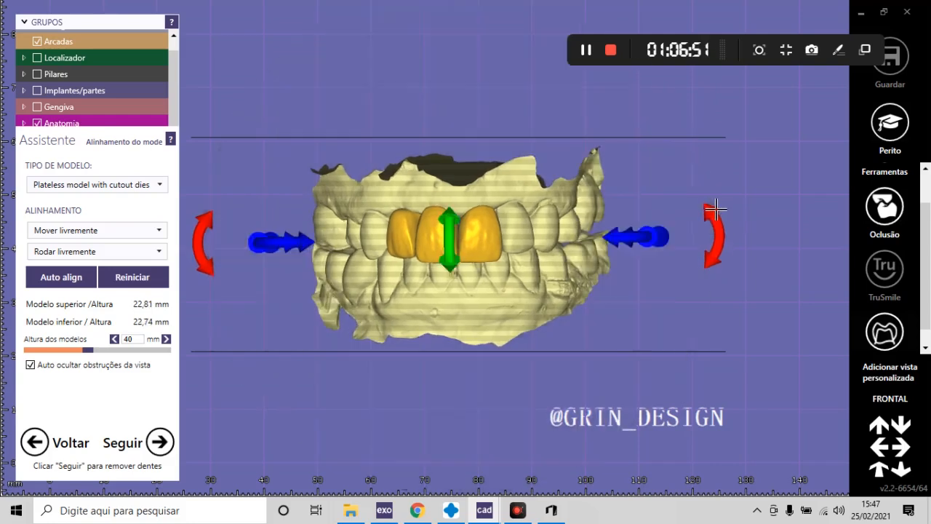
pyautogui.scroll(2, 447, 218)
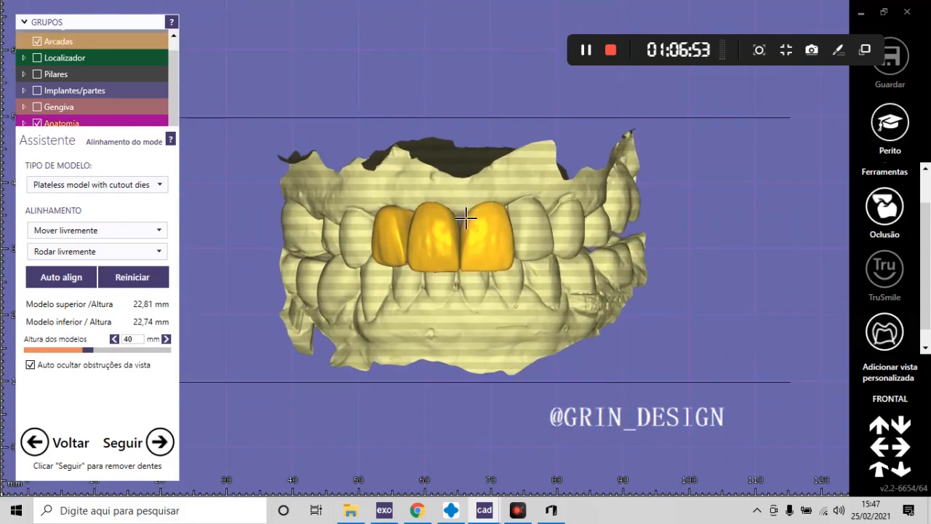
# - Set the height of the models to 36 mm and shift the arches downward between the base planes
pyautogui.click(133, 339)
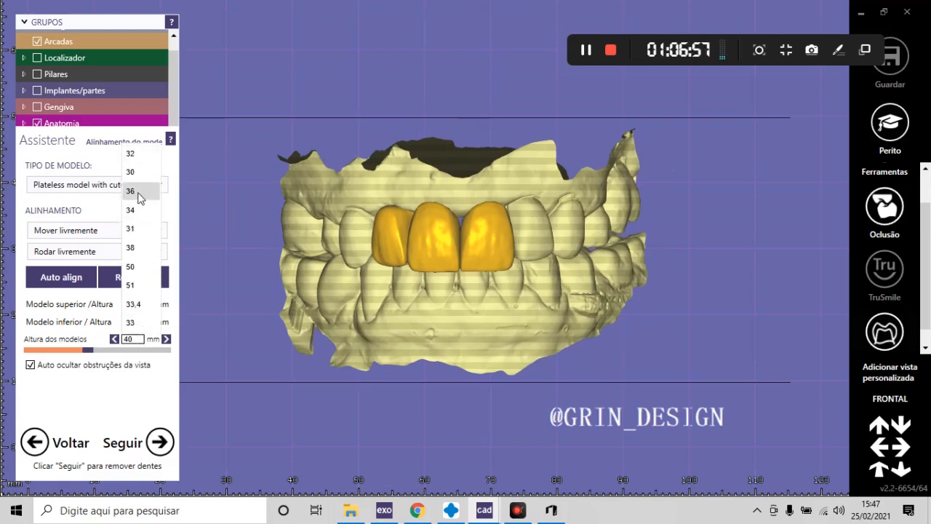
pyautogui.click(130, 192)
pyautogui.moveTo(547, 309); pyautogui.dragTo(548, 319)
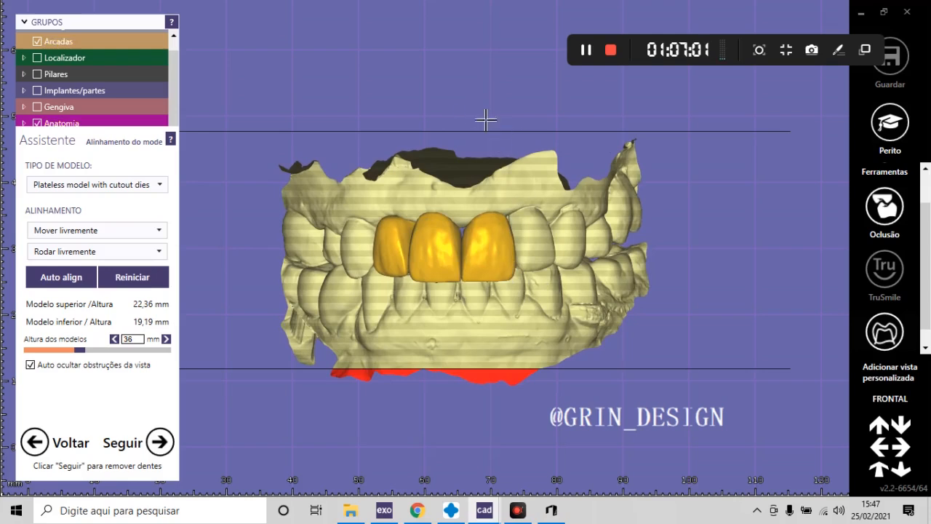
# - Accept the model alignment and continue to the analog import without marking any removable teeth
pyautogui.click(159, 441)
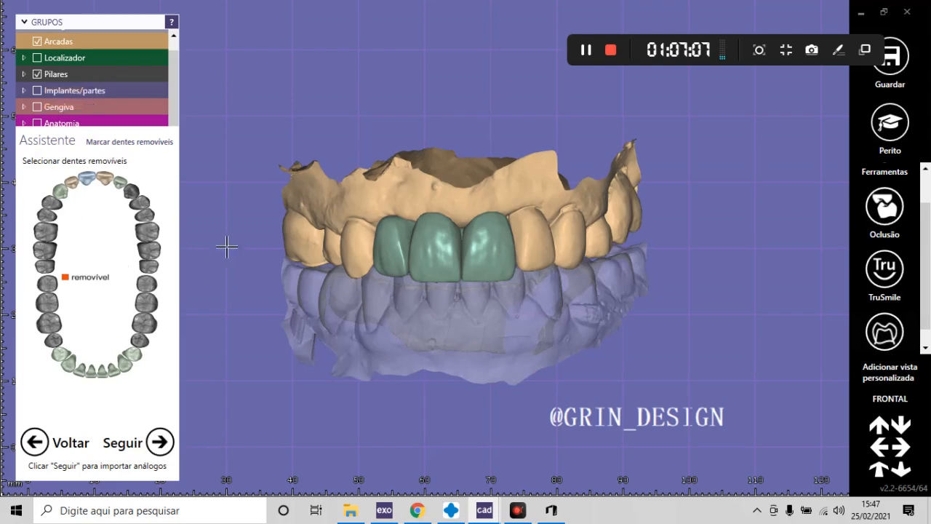
pyautogui.click(158, 445)
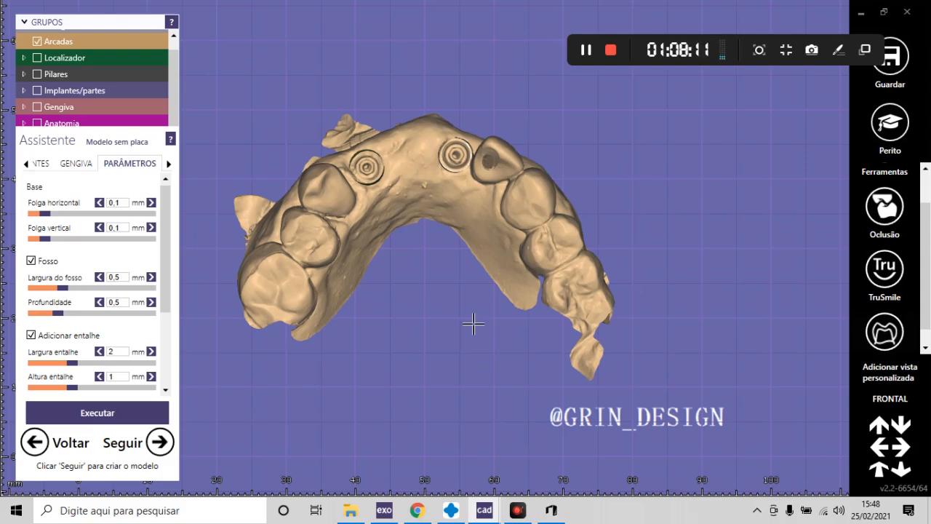
# - Examine the position and angulation of the two implant analogs in the upper model from several sides
pyautogui.moveTo(474, 266); pyautogui.dragTo(448, 203, button='right')
pyautogui.scroll(3, 442, 195)
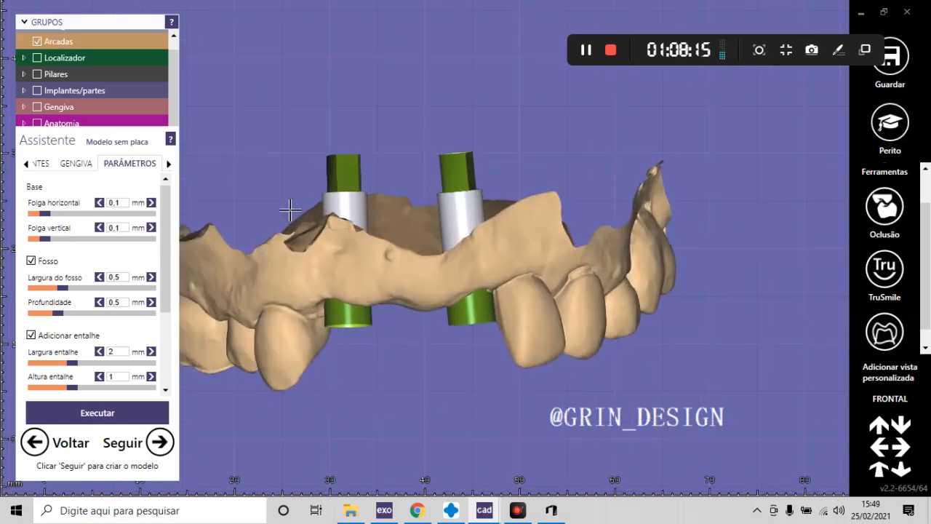
pyautogui.moveTo(490, 246); pyautogui.dragTo(432, 210, button='right')
pyautogui.scroll(5, 432, 209)
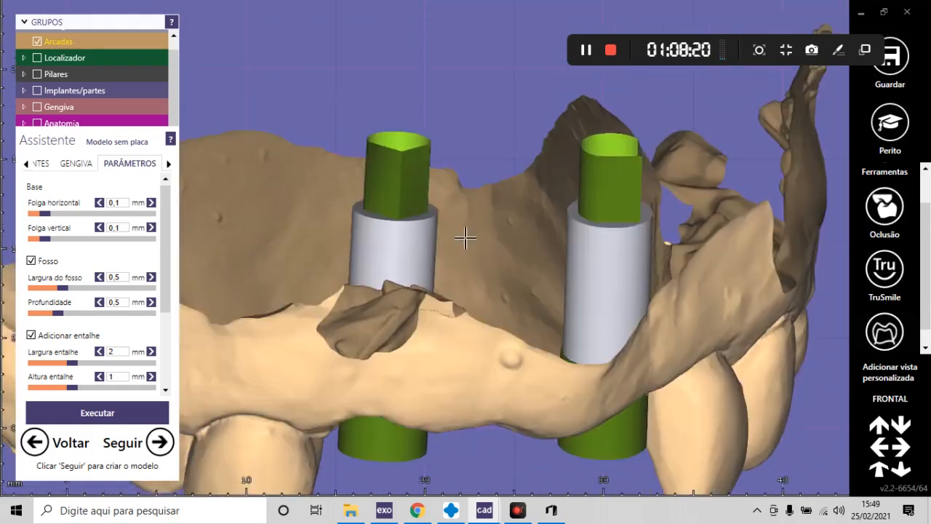
pyautogui.moveTo(466, 237); pyautogui.dragTo(564, 240, button='right')
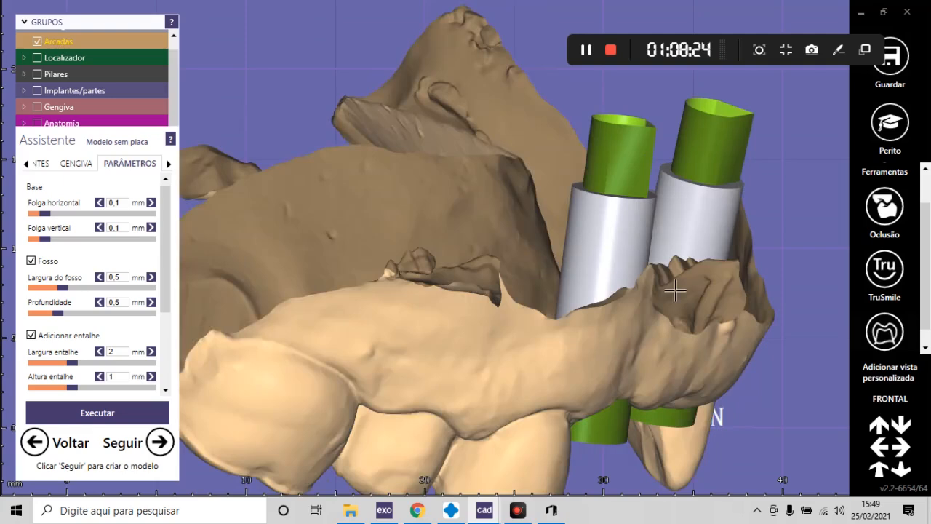
pyautogui.moveTo(675, 291); pyautogui.dragTo(646, 246, button='right')
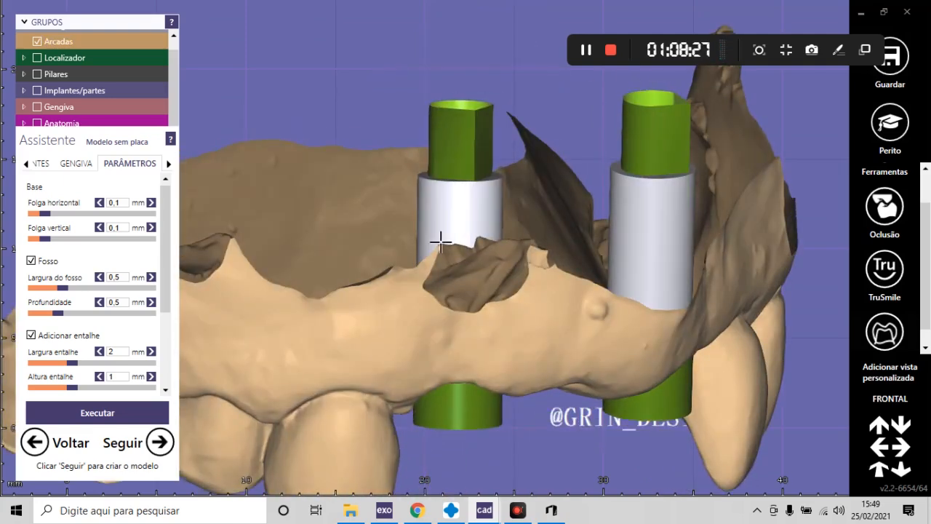
# - Try to generate the plateless upper model with the two implant analogs using the current parameters
pyautogui.moveTo(673, 280); pyautogui.dragTo(577, 346, button='right')
pyautogui.scroll(4, 588, 195)
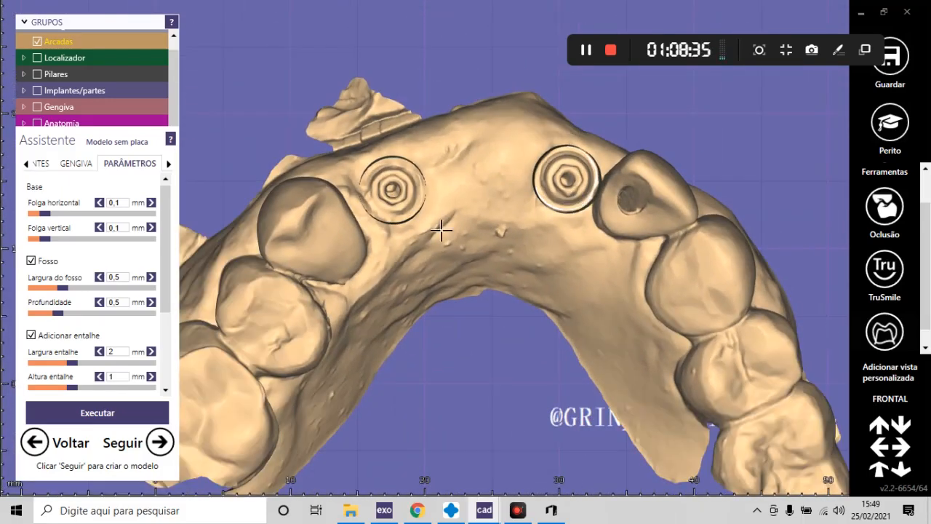
pyautogui.scroll(-1, 437, 210)
pyautogui.scroll(-1, 528, 191)
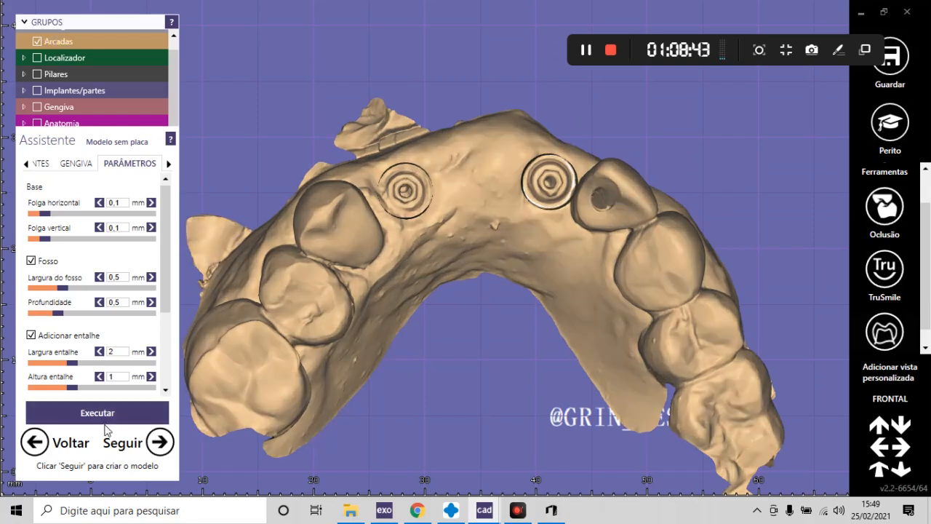
pyautogui.click(80, 414)
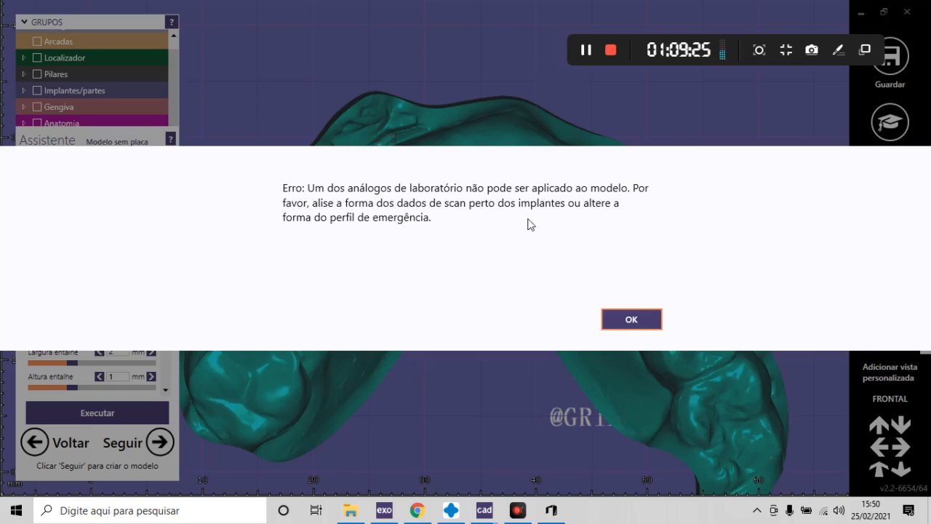
pyautogui.click(630, 319)
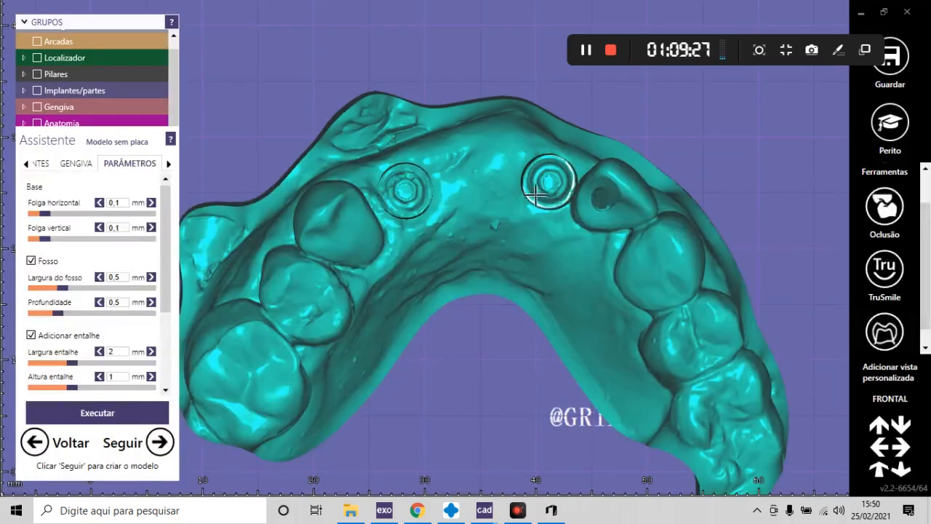
# - Hide the analogs and examine the generated model around both implant sites from below and from the occlusal side
pyautogui.scroll(1, 555, 201)
pyautogui.moveTo(555, 201); pyautogui.dragTo(555, 201, button='right')
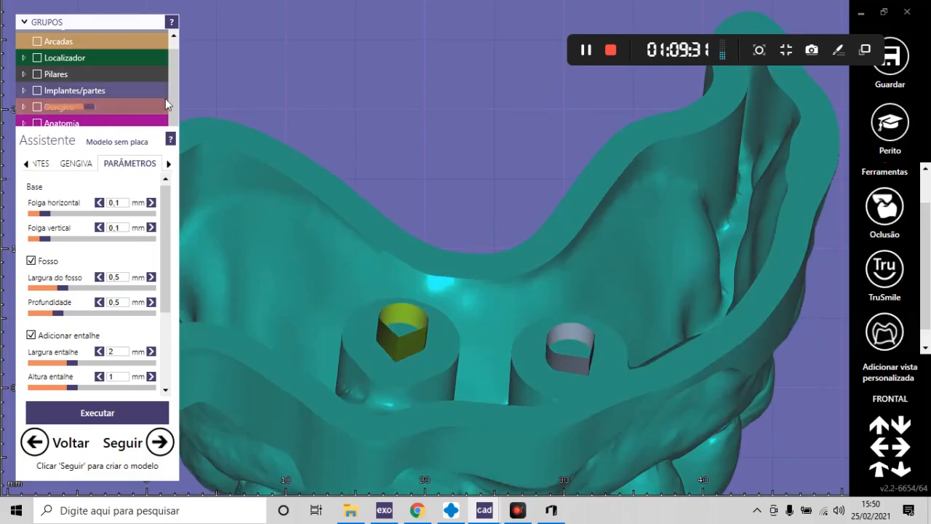
pyautogui.moveTo(174, 109)
pyautogui.scroll(-3, 173, 109)
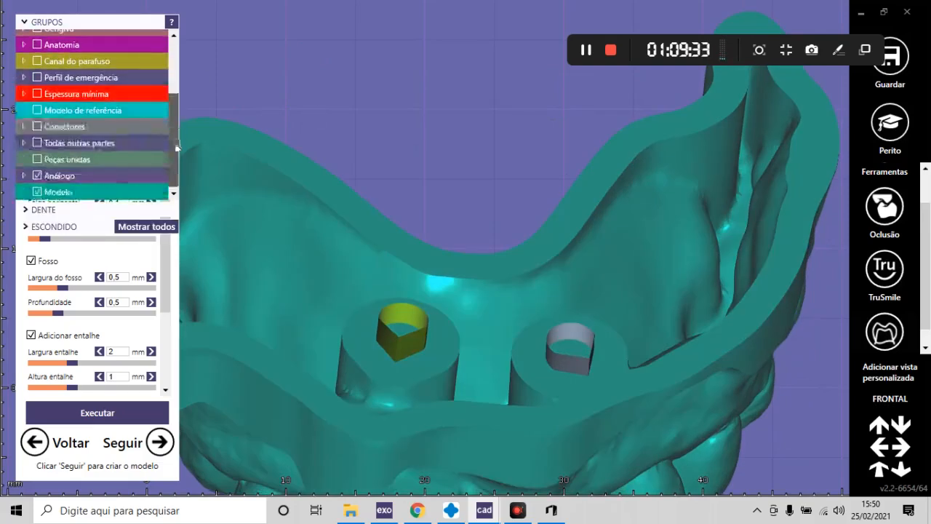
pyautogui.click(37, 176)
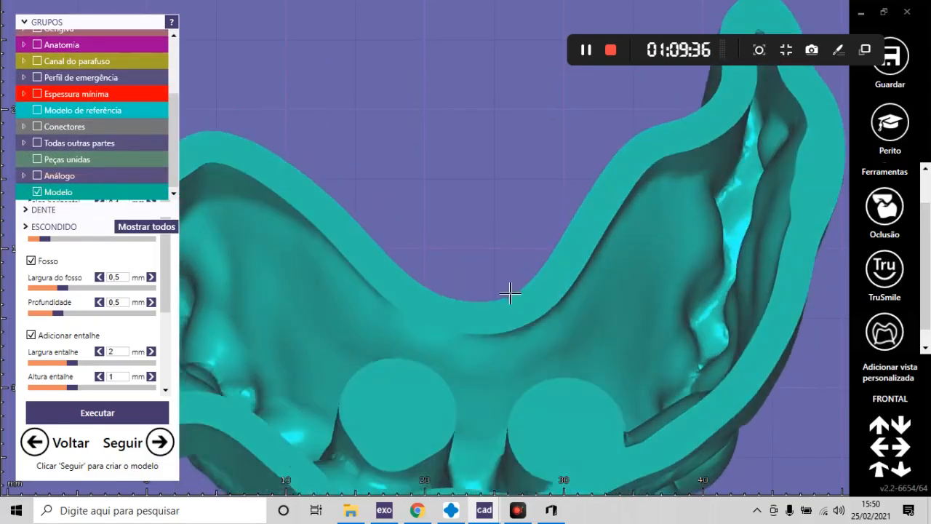
pyautogui.scroll(-3, 510, 293)
pyautogui.moveTo(518, 280); pyautogui.dragTo(490, 228, button='right')
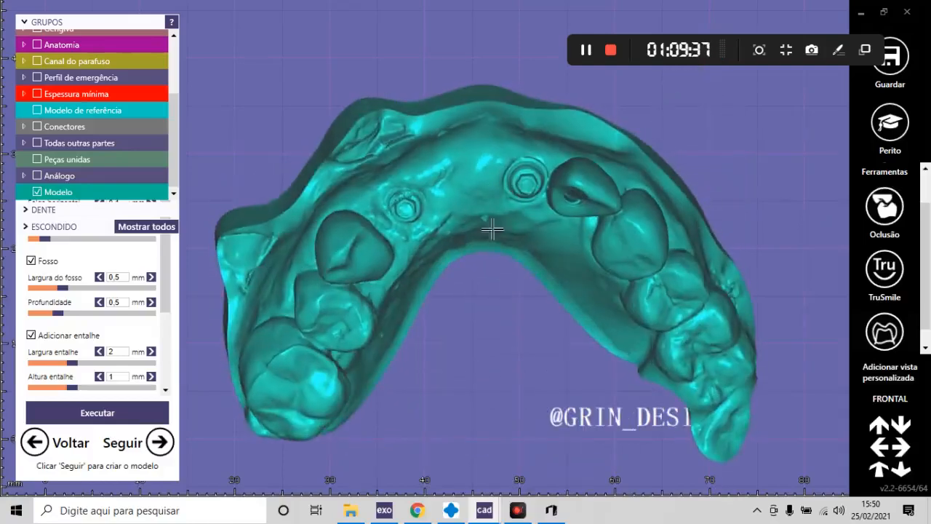
pyautogui.scroll(5, 525, 199)
pyautogui.scroll(-5, 527, 193)
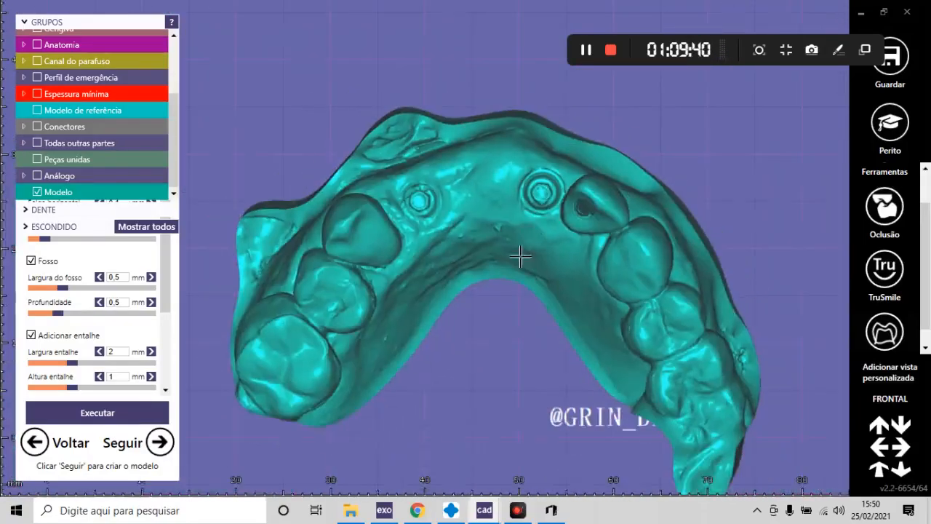
pyautogui.moveTo(544, 209); pyautogui.dragTo(550, 206, button='right')
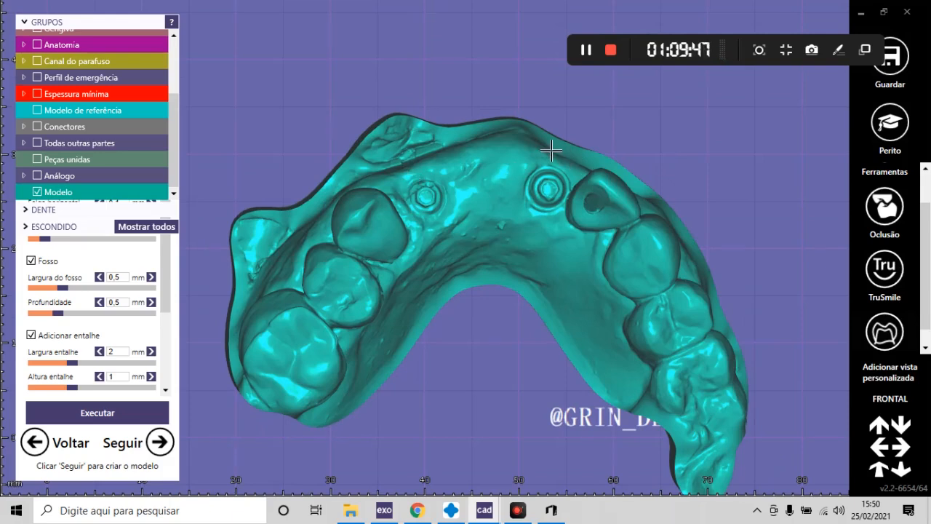
# - Review the plateless model's parameters, false-gingiva settings and selected implant teeth
pyautogui.click(167, 338)
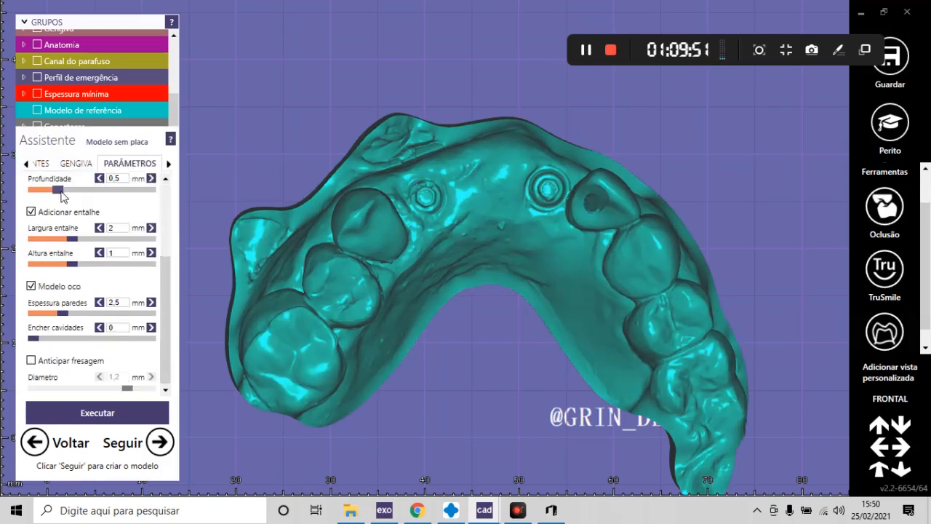
pyautogui.moveTo(62, 195); pyautogui.dragTo(54, 195)
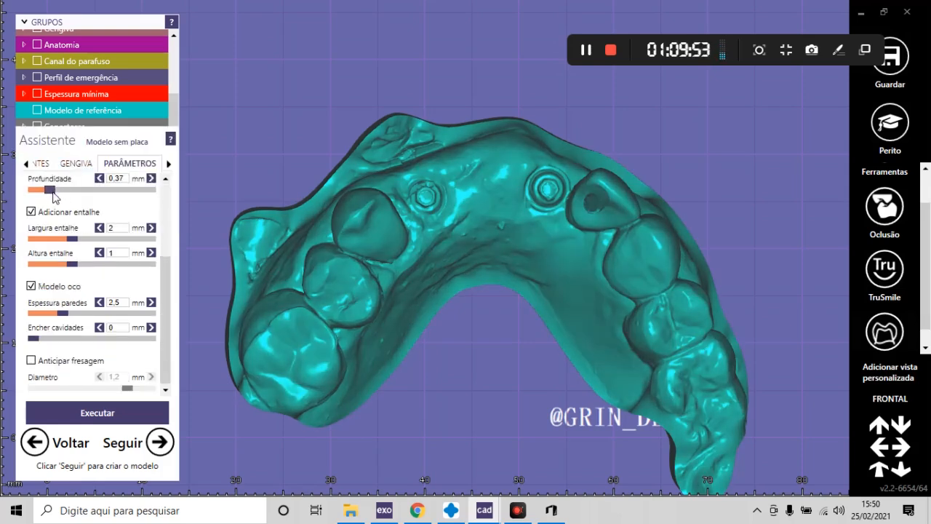
pyautogui.click(124, 179)
pyautogui.click(128, 195)
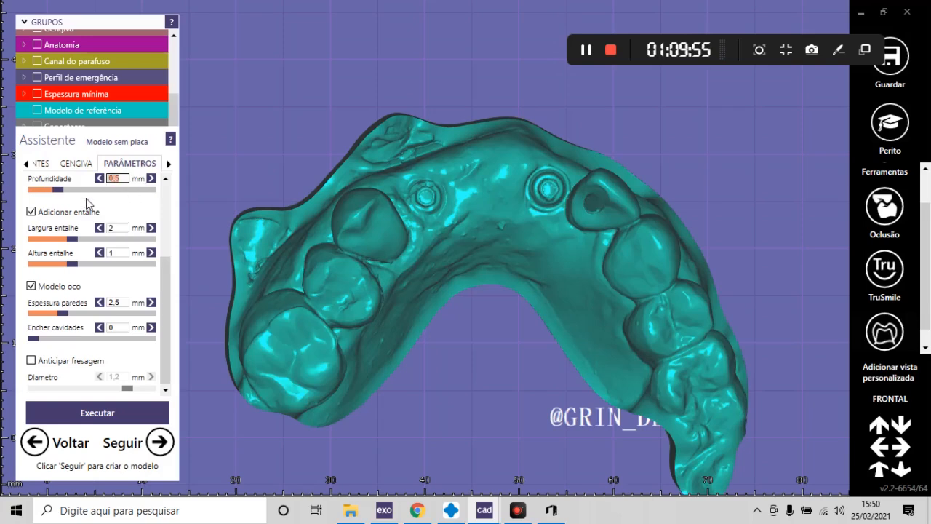
pyautogui.click(69, 165)
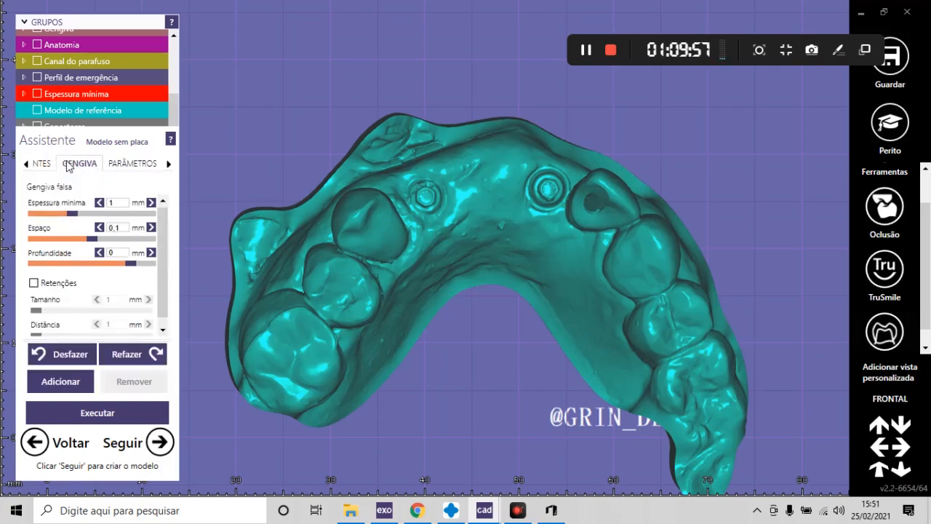
pyautogui.click(134, 164)
pyautogui.click(75, 166)
pyautogui.click(42, 164)
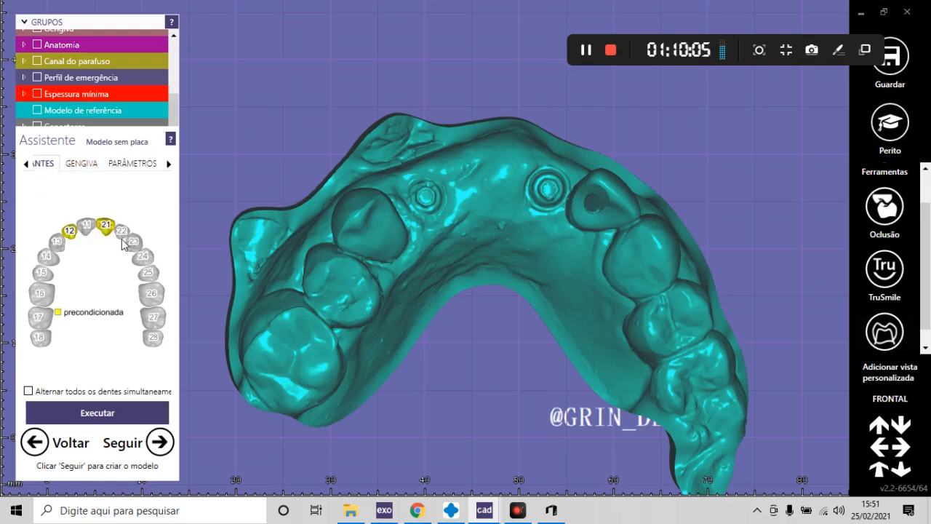
pyautogui.click(81, 164)
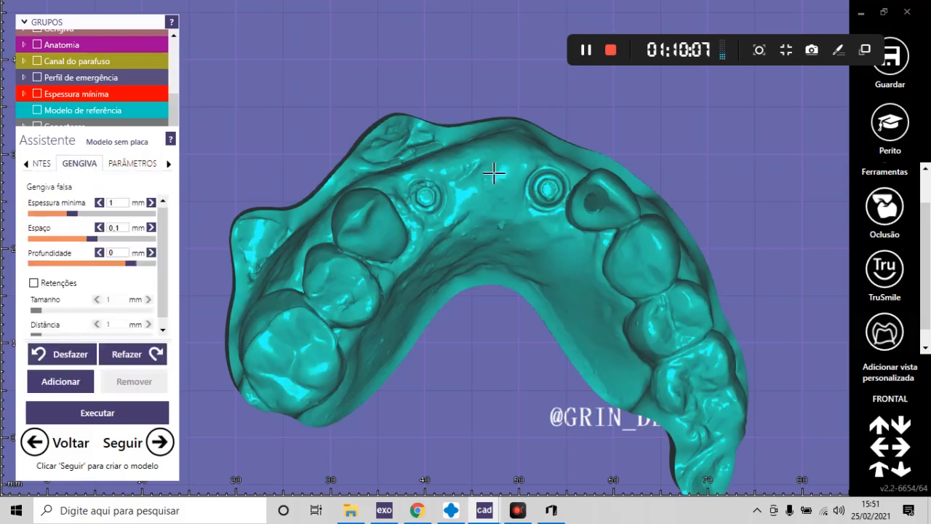
# - Hide the generated model, show the scanned upper arch instead and leave the wizard for expert mode
pyautogui.scroll(1, 550, 191)
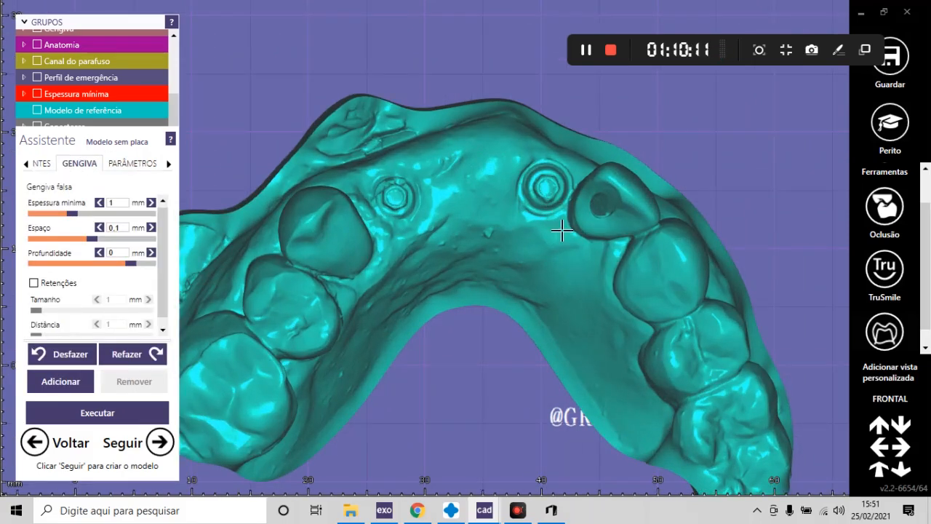
pyautogui.keyDown('ctrl'); pyautogui.middleClick(471, 137); pyautogui.keyUp('ctrl')
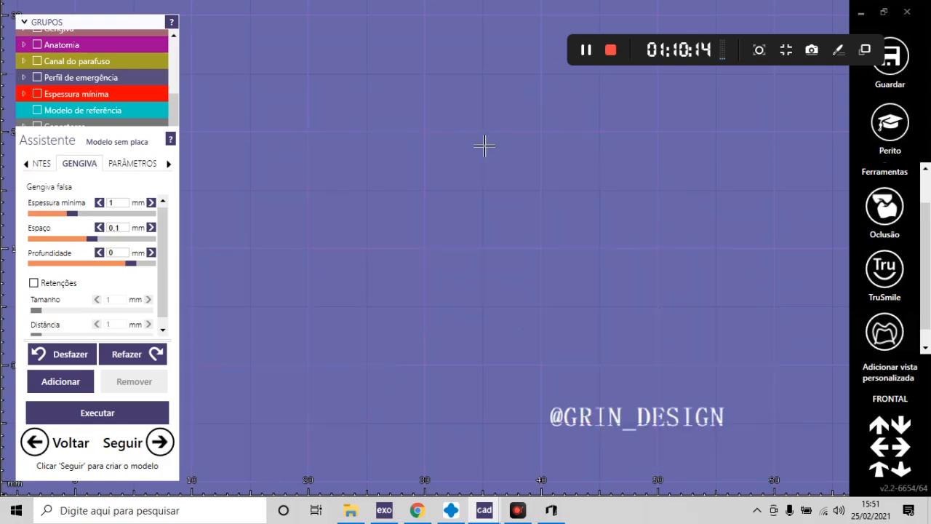
pyautogui.keyDown('ctrl'); pyautogui.middleClick(381, 123); pyautogui.keyUp('ctrl')
pyautogui.scroll(-1, 434, 149)
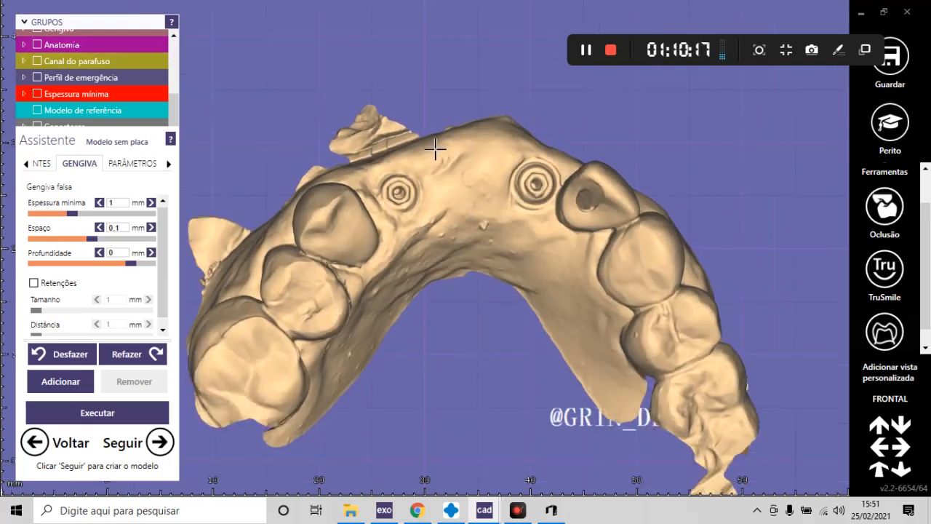
pyautogui.scroll(-2, 434, 149)
pyautogui.click(897, 120)
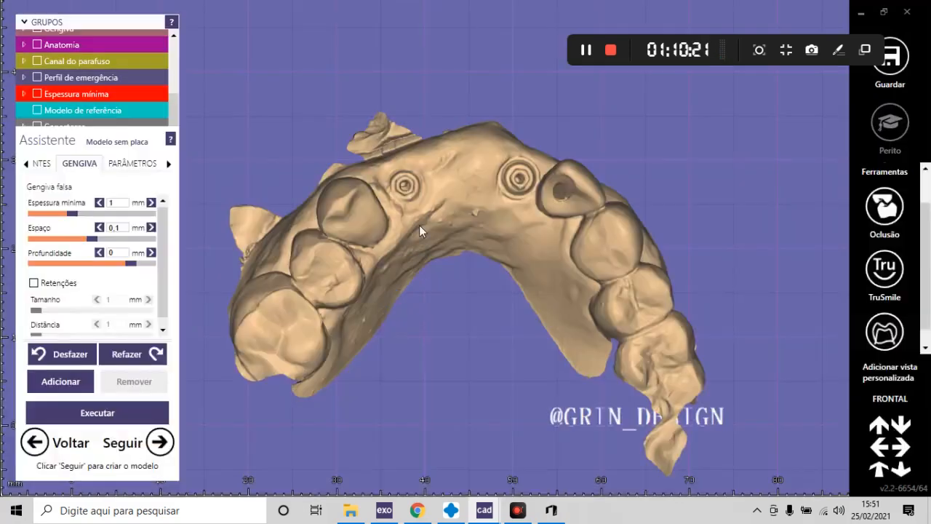
# - Open mesh editing for the upper arch scan and delete the protruding flaps along the outer side of its right quadrant
pyautogui.rightClick(387, 126)
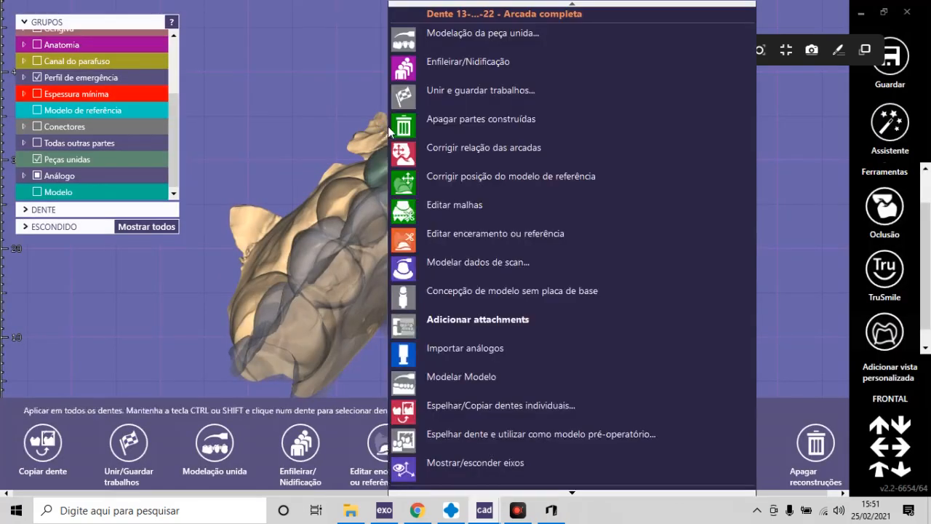
pyautogui.click(452, 207)
pyautogui.moveTo(397, 169)
pyautogui.mouseDown(button='right')
pyautogui.moveTo(407, 166)
pyautogui.moveTo(272, 183)
pyautogui.mouseUp(button='right')
pyautogui.click(247, 169)
pyautogui.click(213, 215)
pyautogui.click(247, 247)
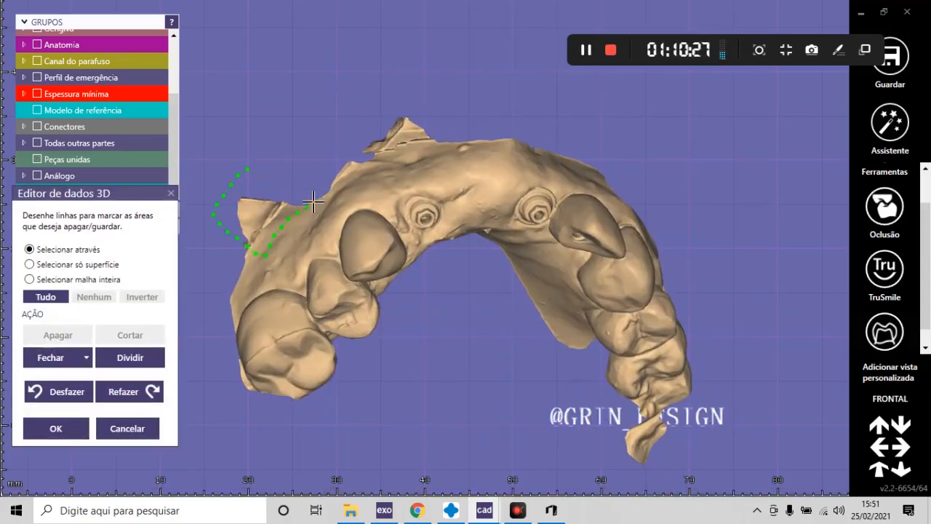
pyautogui.click(353, 168)
pyautogui.click(434, 93)
pyautogui.click(281, 135)
pyautogui.doubleClick(241, 172)
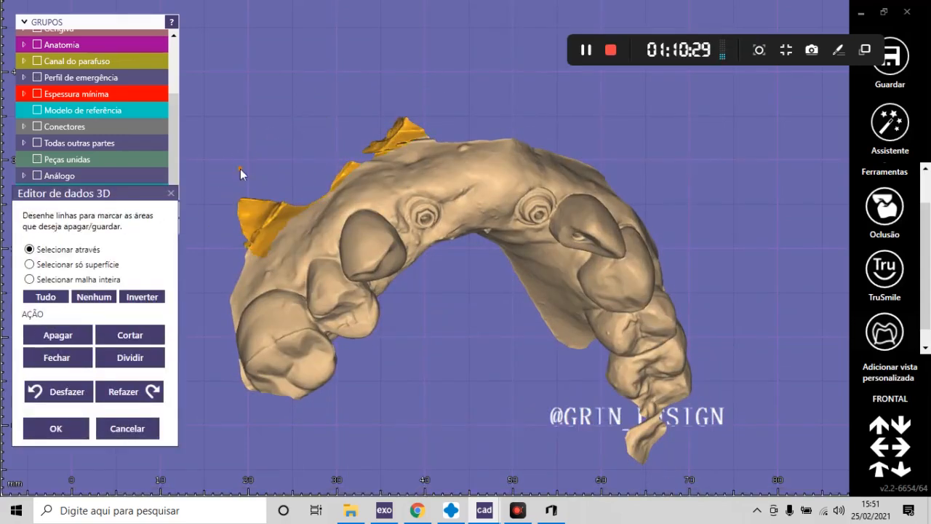
pyautogui.click(58, 335)
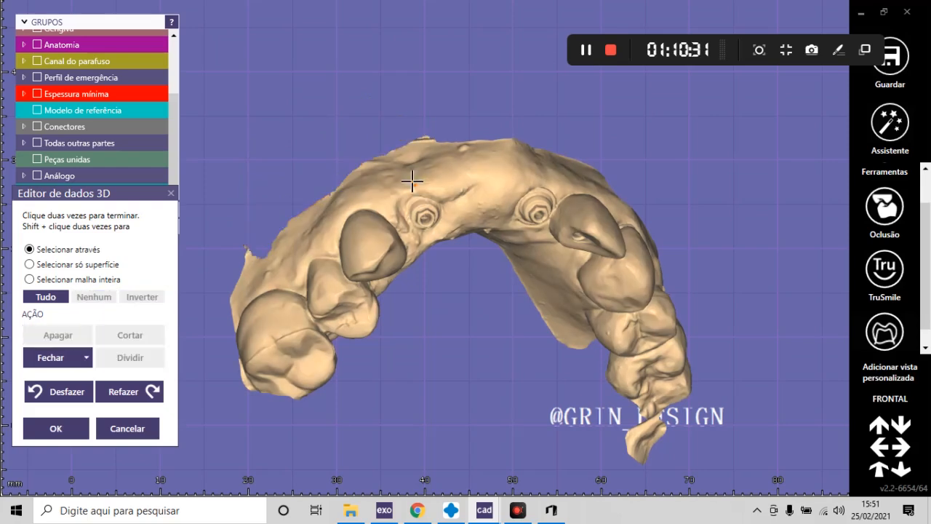
# - Outline and delete the ragged scan remnants behind the last molars at both ends of the upper arch
pyautogui.moveTo(412, 179); pyautogui.dragTo(501, 275, button='right')
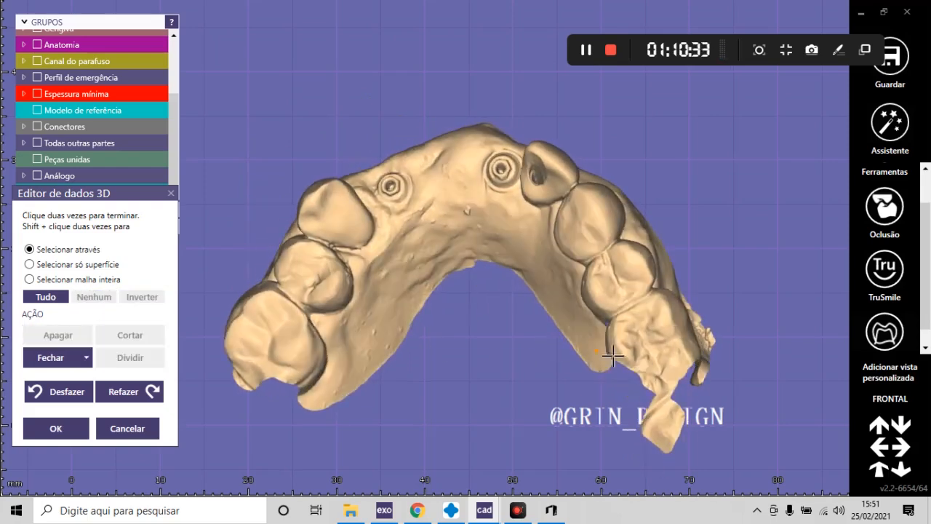
pyautogui.click(570, 388)
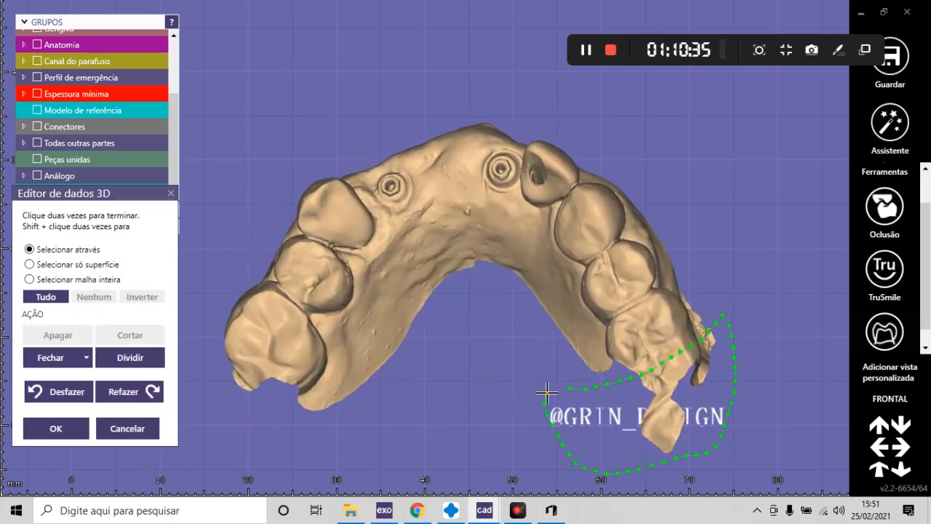
pyautogui.doubleClick(565, 389)
pyautogui.click(227, 363)
pyautogui.click(255, 405)
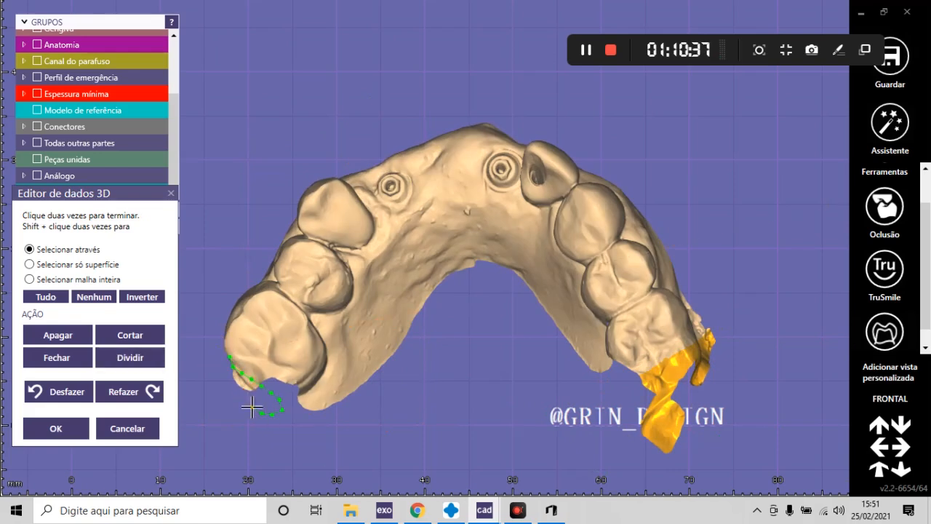
pyautogui.doubleClick(228, 359)
pyautogui.click(61, 339)
# - Select and delete the uneven gingival border on the left outer side and the small jagged patch above the anterior region
pyautogui.scroll(-5, 607, 284)
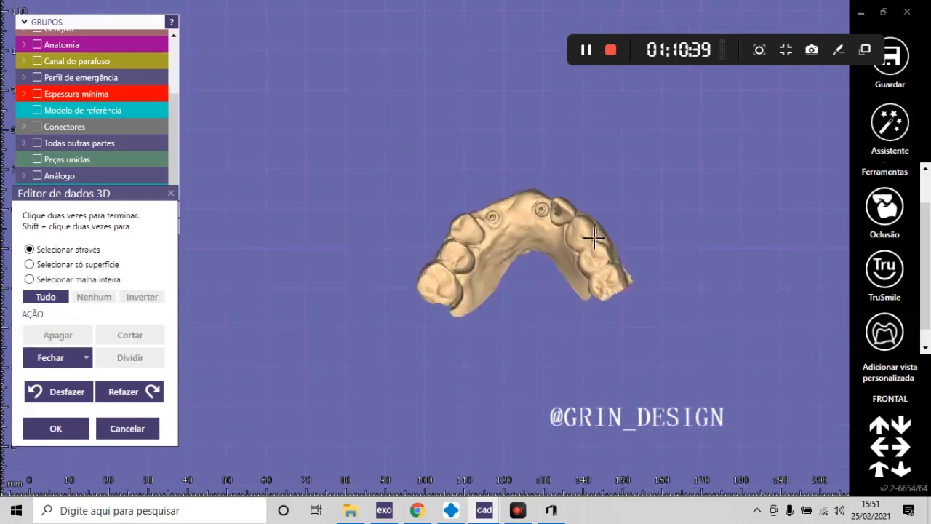
pyautogui.moveTo(602, 244); pyautogui.dragTo(664, 294, button='right')
pyautogui.scroll(3, 574, 224)
pyautogui.click(525, 180)
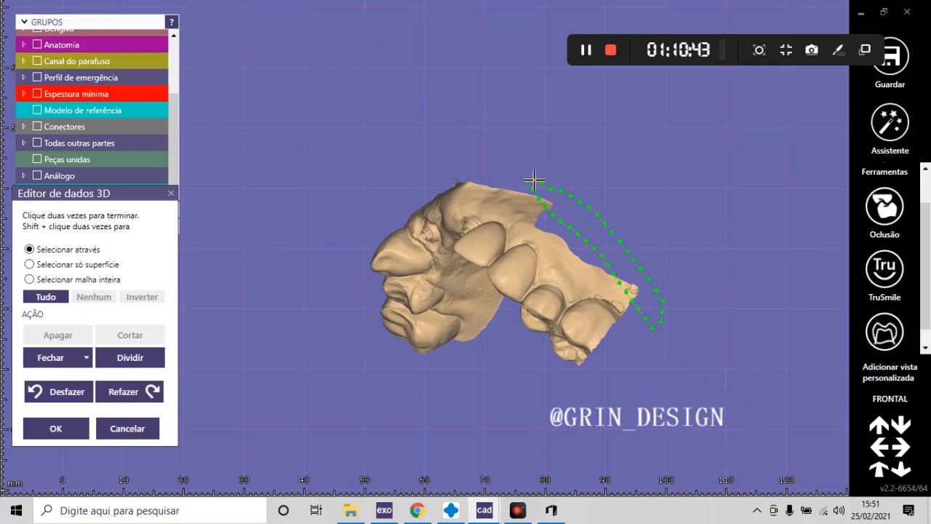
pyautogui.doubleClick(534, 179)
pyautogui.moveTo(534, 179); pyautogui.dragTo(681, 216, button='right')
pyautogui.scroll(5, 532, 174)
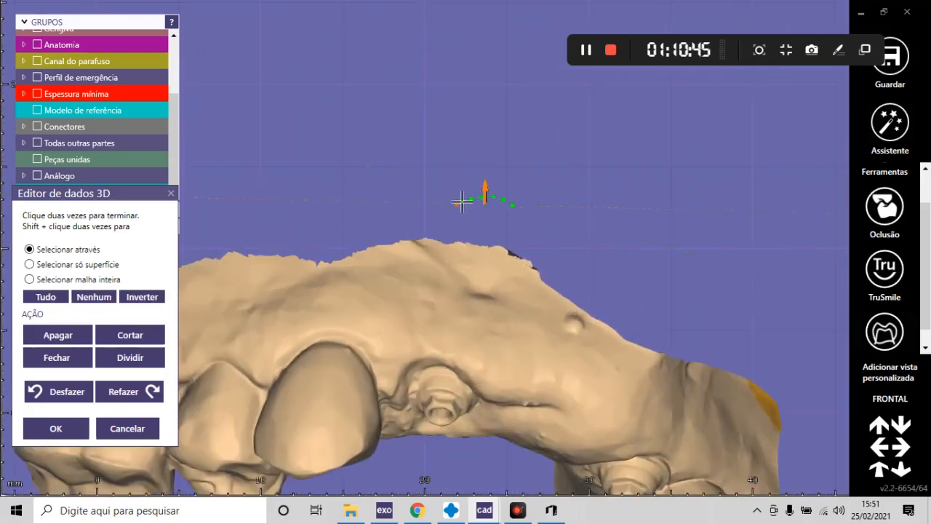
pyautogui.moveTo(461, 202); pyautogui.dragTo(480, 247)
pyautogui.moveTo(556, 272); pyautogui.dragTo(509, 198)
pyautogui.doubleClick(509, 200)
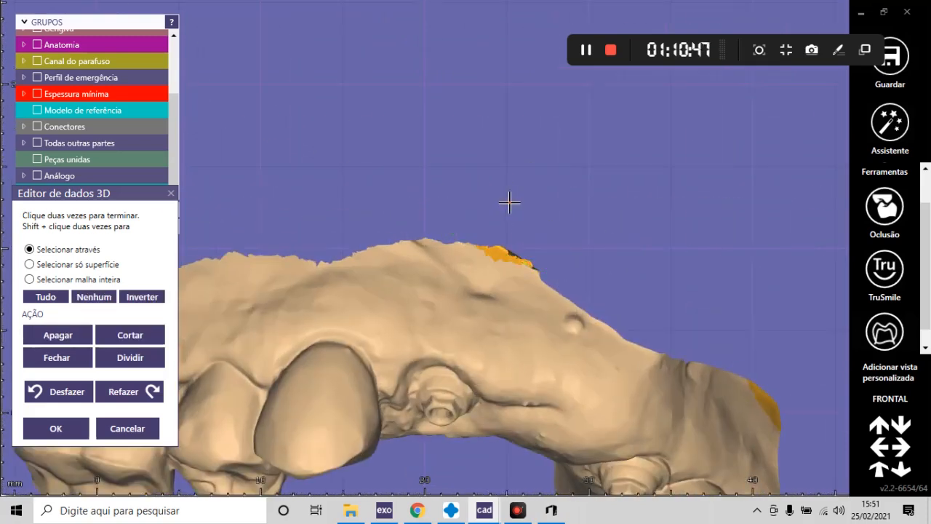
pyautogui.click(87, 337)
# - Check the trimmed upper arch from the front and accept the mesh edits
pyautogui.scroll(-5, 538, 250)
pyautogui.moveTo(538, 249); pyautogui.dragTo(617, 277, button='right')
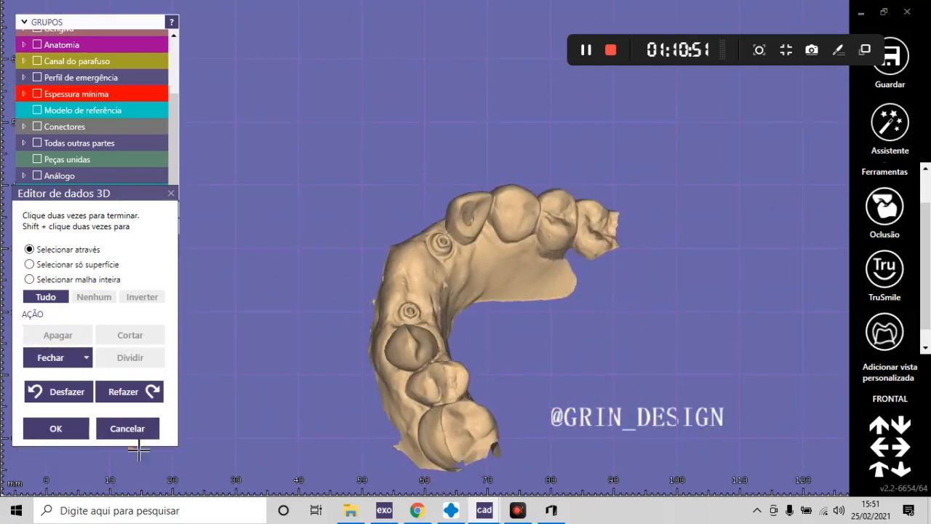
pyautogui.click(890, 399)
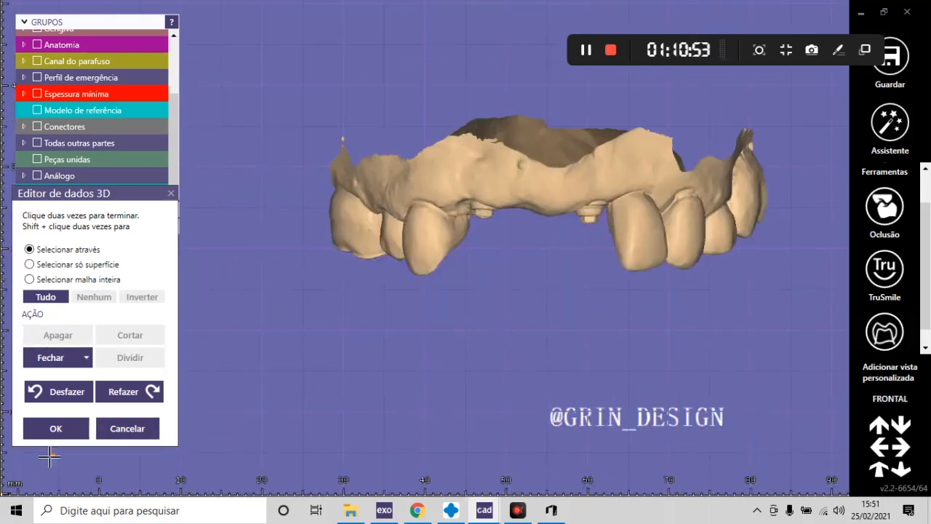
pyautogui.click(77, 429)
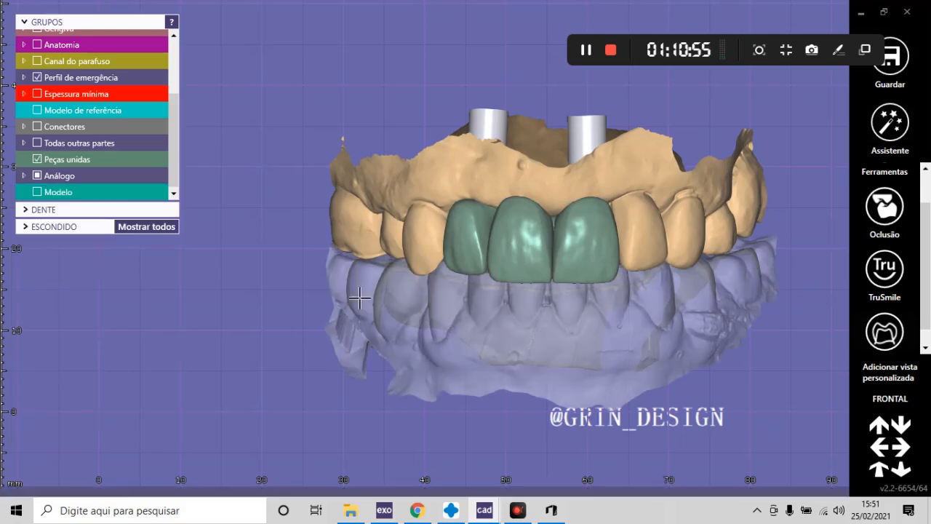
pyautogui.scroll(-2, 359, 298)
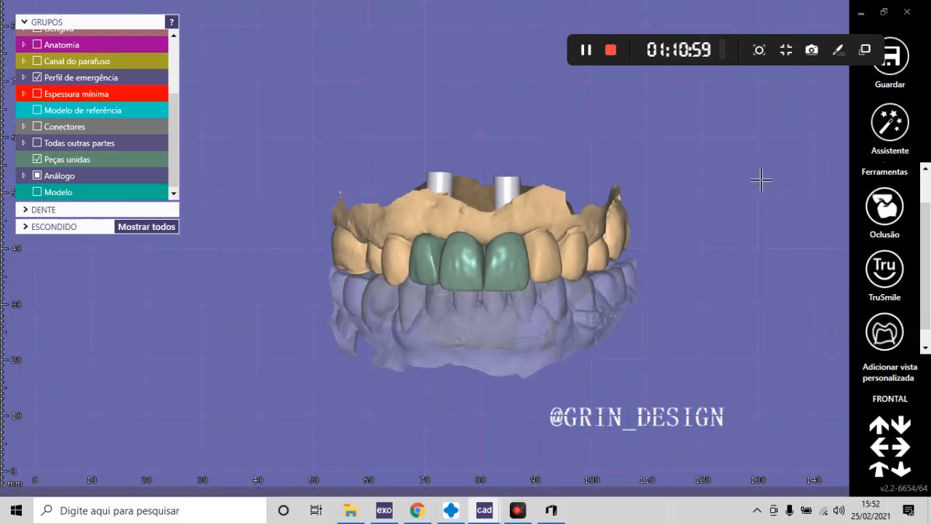
# - Continue the plateless model wizard for the upper arch and open its false gingiva settings
pyautogui.scroll(1, 493, 261)
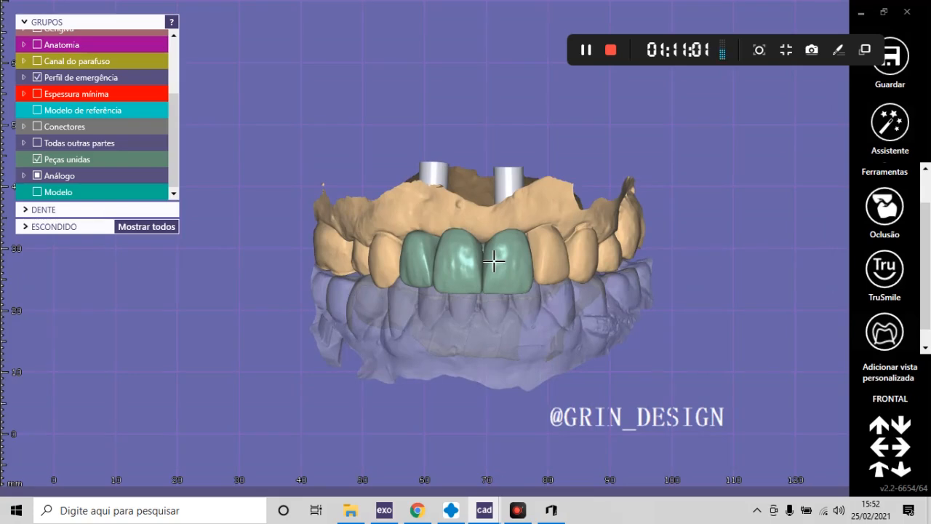
pyautogui.scroll(1, 473, 215)
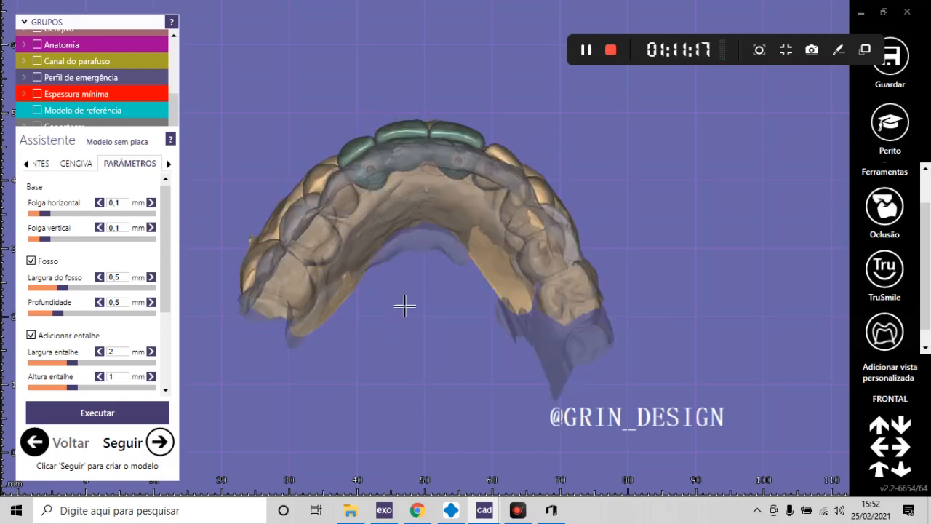
pyautogui.click(153, 442)
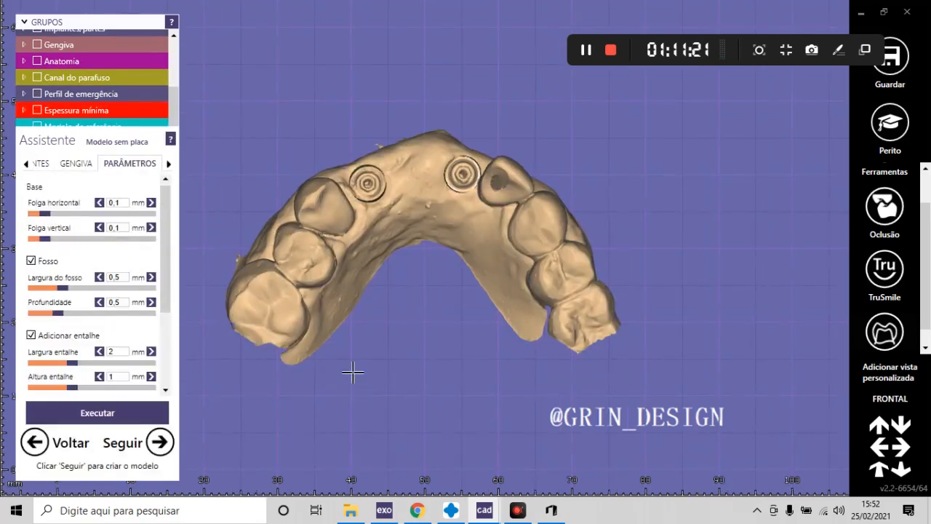
pyautogui.click(69, 166)
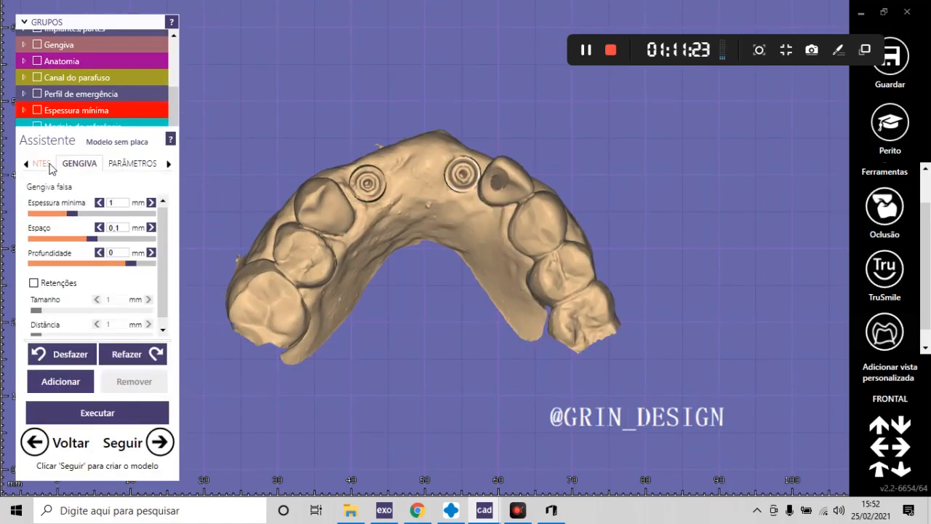
# - Add a false gingiva and draw the first part of its outline between the canine and the adjacent implant, toward the palate
pyautogui.scroll(5, 440, 187)
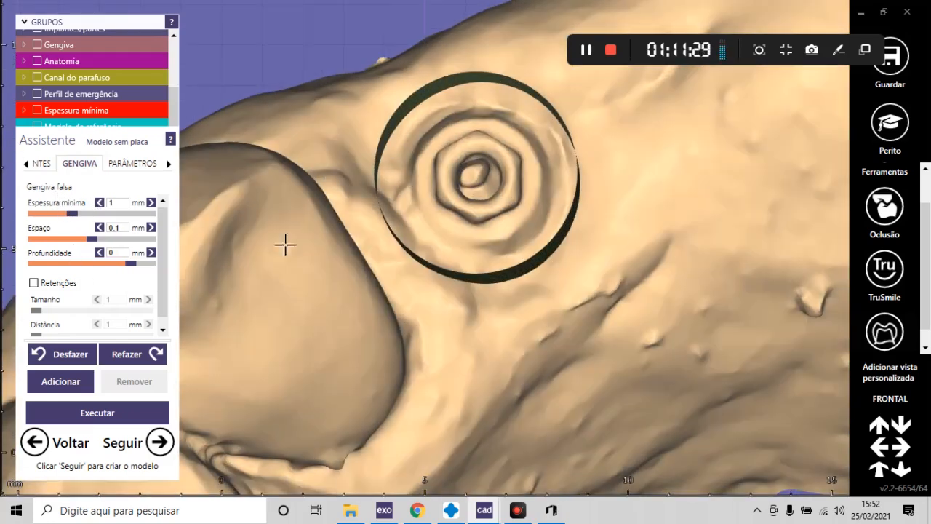
pyautogui.scroll(-5, 389, 166)
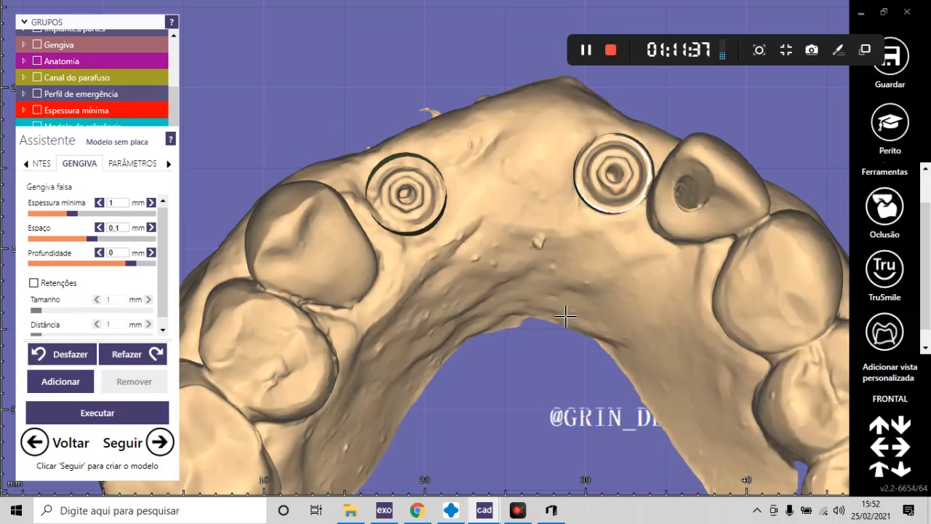
pyautogui.moveTo(565, 315); pyautogui.dragTo(546, 321, button='right')
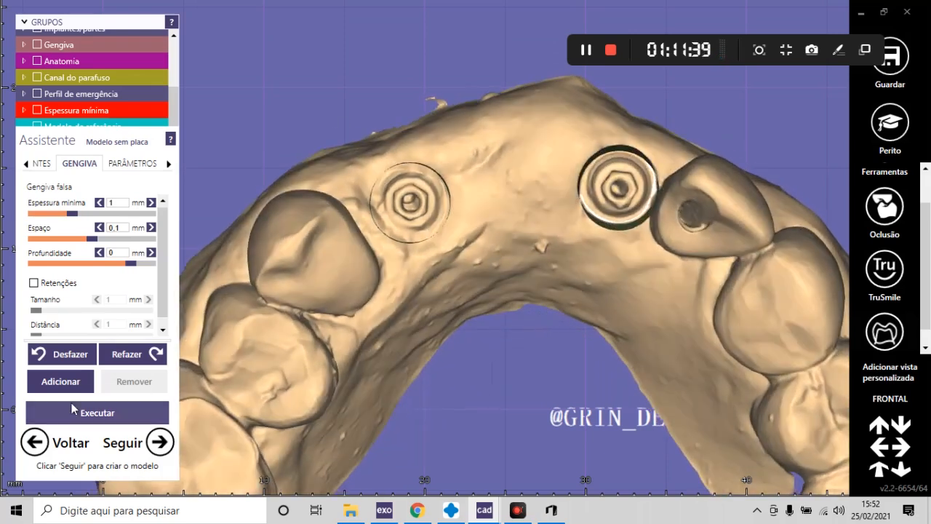
pyautogui.click(82, 413)
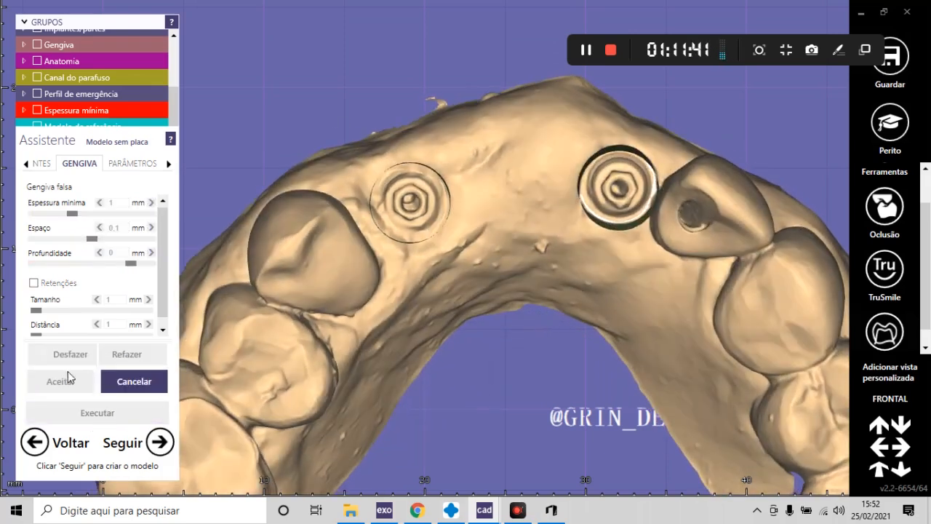
pyautogui.scroll(2, 331, 217)
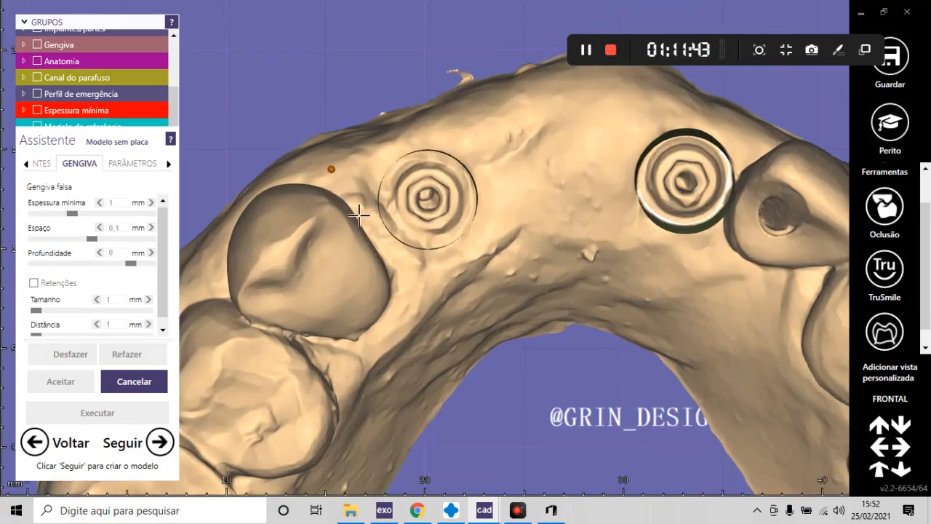
pyautogui.click(364, 224)
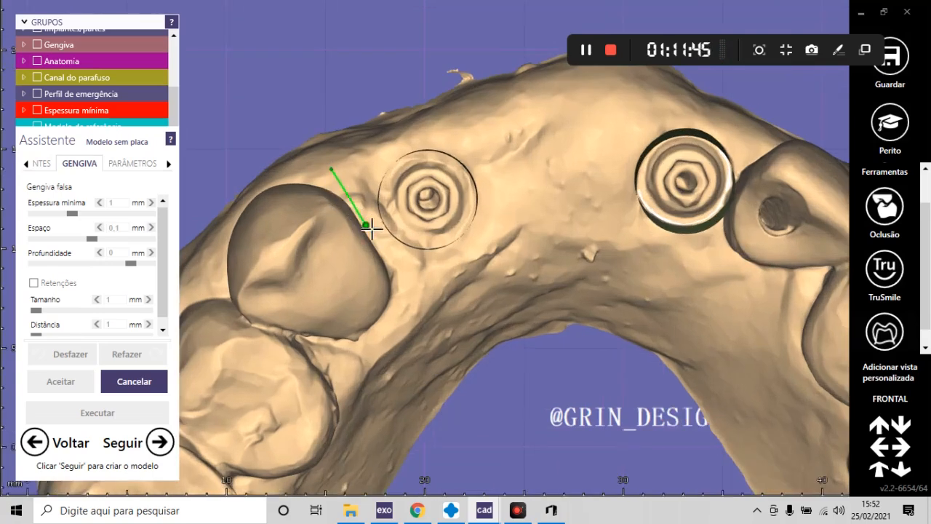
pyautogui.click(397, 272)
pyautogui.click(419, 289)
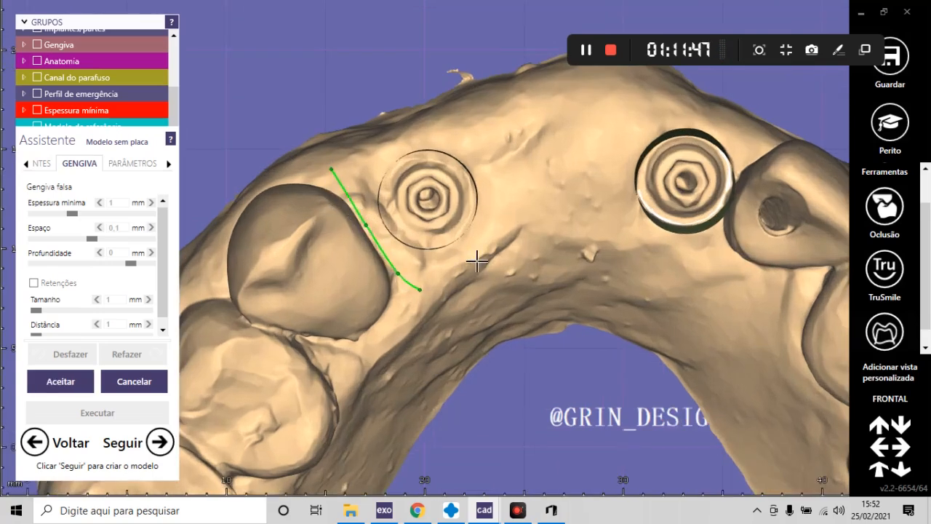
# - Continue the gingiva outline along the palatal side past both implants and between the second implant and the lateral incisor
pyautogui.moveTo(513, 233); pyautogui.dragTo(400, 228, button='right')
pyautogui.scroll(3, 396, 236)
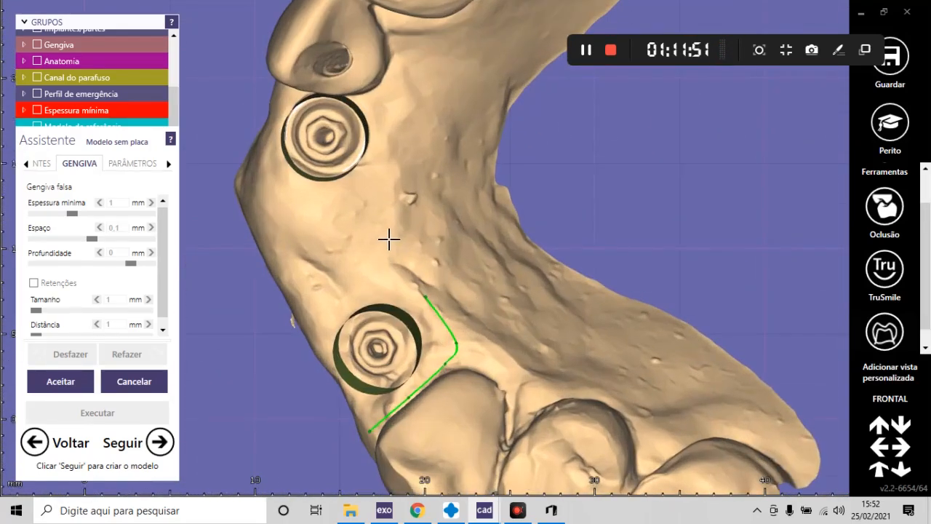
pyautogui.click(380, 176)
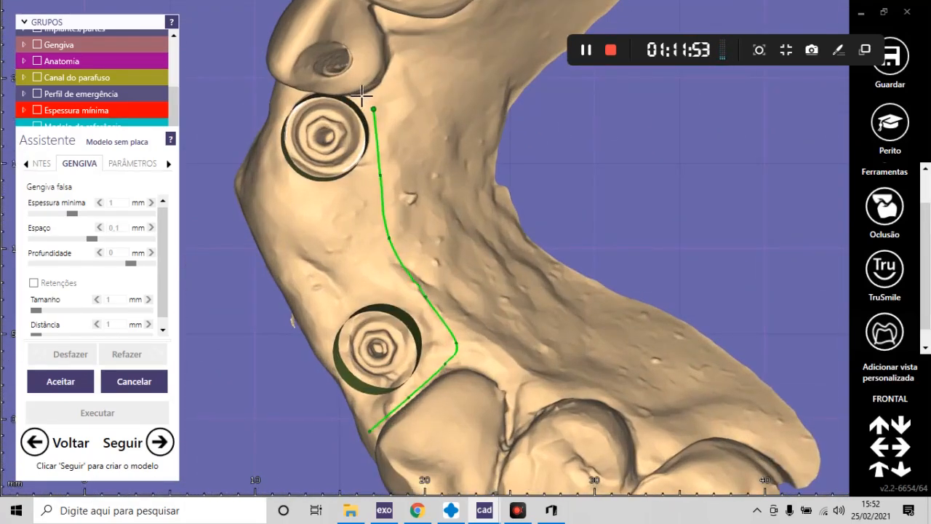
pyautogui.click(361, 95)
pyautogui.moveTo(385, 94)
pyautogui.mouseDown(button='right')
pyautogui.moveTo(393, 91)
pyautogui.moveTo(385, 94)
pyautogui.mouseUp(button='right')
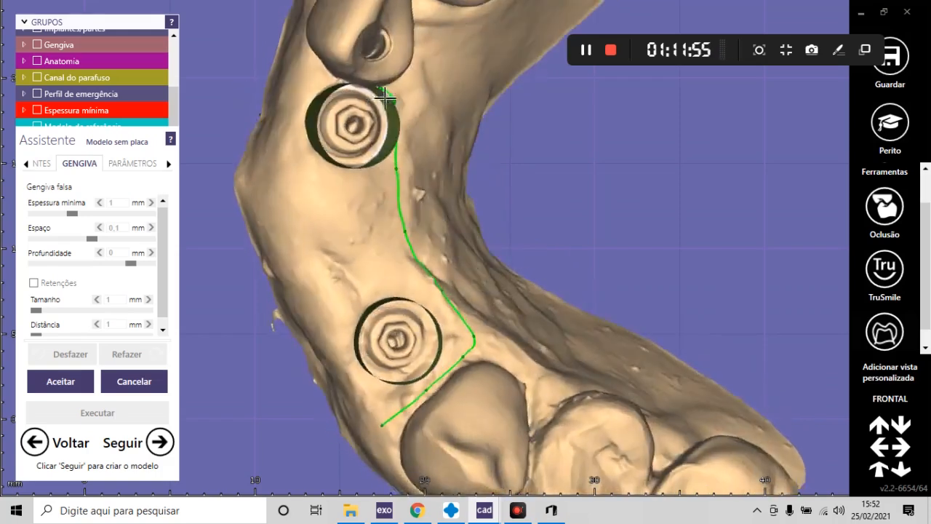
pyautogui.scroll(2, 344, 86)
pyautogui.scroll(1, 345, 86)
pyautogui.click(302, 70)
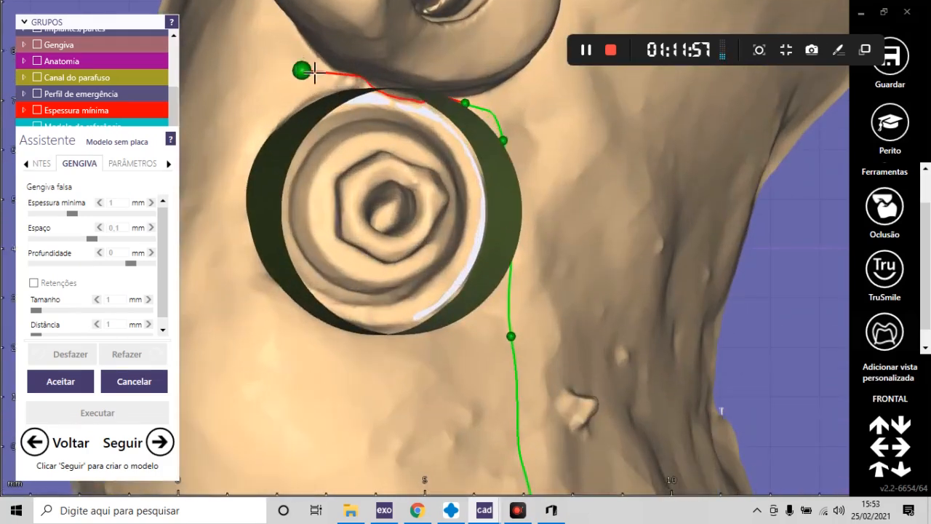
# - Reposition the outline point at the palatal corner beside the second implant, slightly away from the lateral incisor
pyautogui.scroll(-3, 458, 137)
pyautogui.moveTo(457, 138); pyautogui.dragTo(451, 139, button='right')
pyautogui.scroll(3, 348, 102)
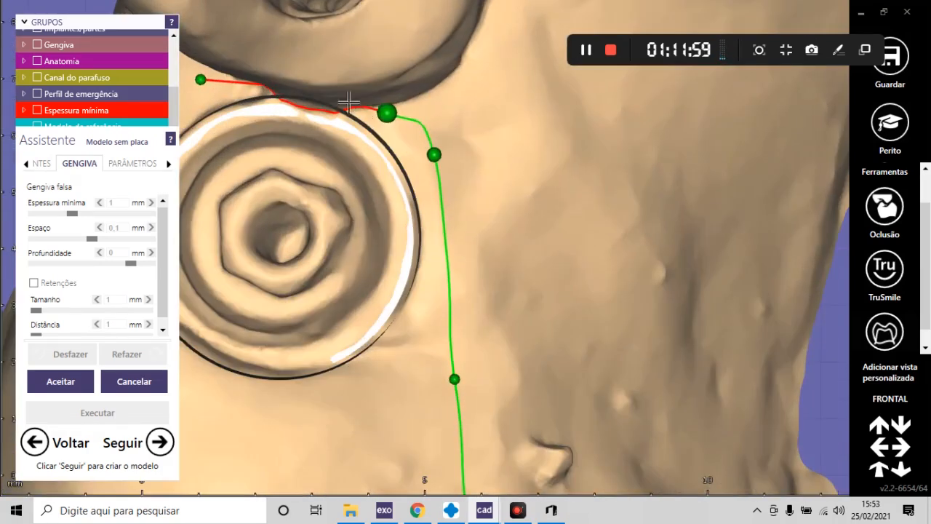
pyautogui.moveTo(386, 112); pyautogui.dragTo(384, 114)
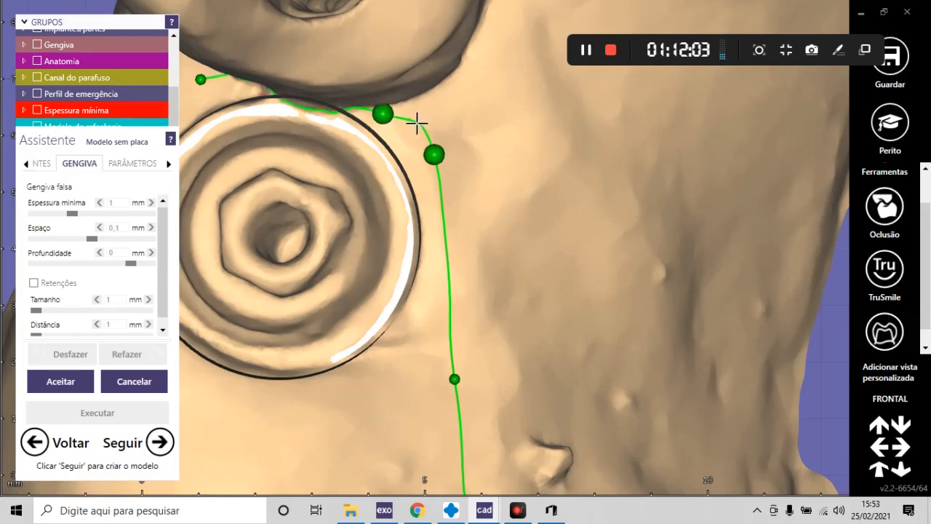
# - Extend the gingiva outline along the labial side of the ridge from the second implant back toward the canine
pyautogui.scroll(-5, 417, 124)
pyautogui.moveTo(429, 129); pyautogui.dragTo(557, 200, button='right')
pyautogui.scroll(5, 434, 264)
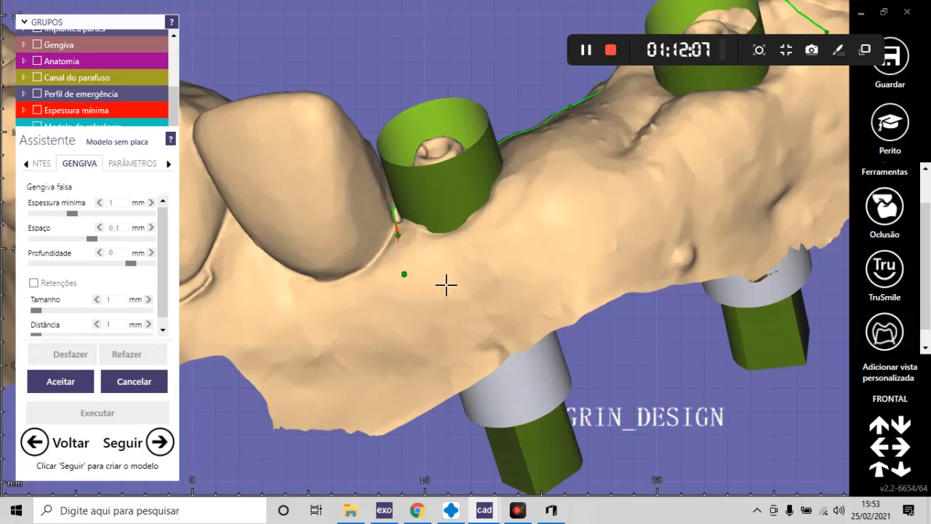
pyautogui.click(461, 281)
pyautogui.click(567, 237)
pyautogui.scroll(-5, 407, 283)
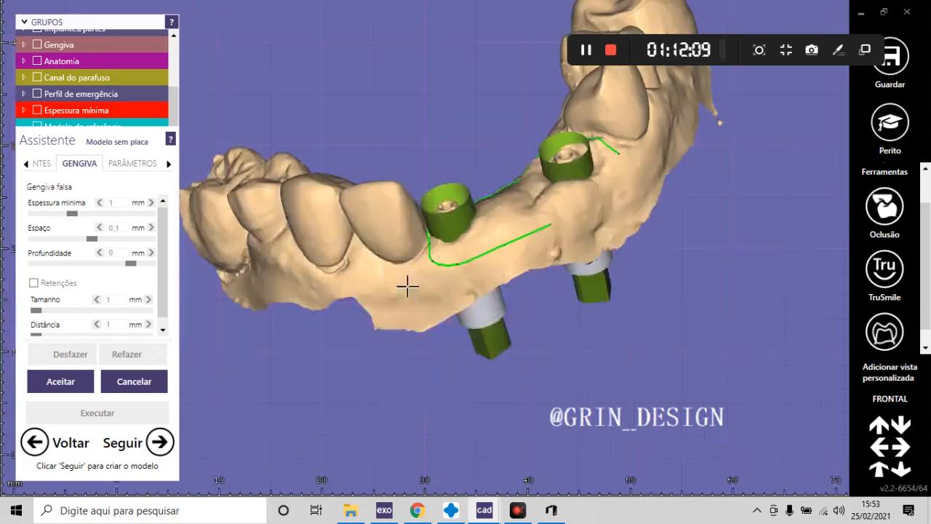
pyautogui.moveTo(407, 283); pyautogui.dragTo(575, 211, button='right')
pyautogui.scroll(5, 510, 237)
pyautogui.click(509, 231)
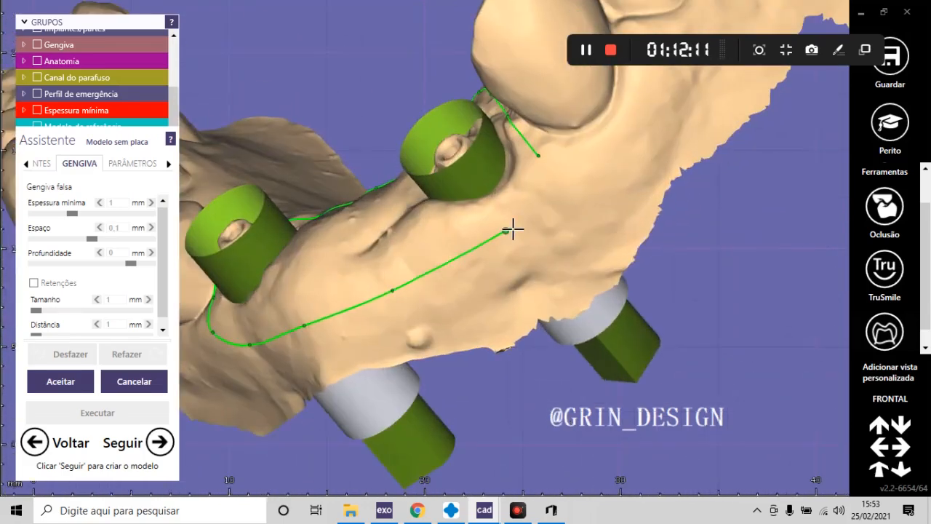
pyautogui.click(542, 197)
# - Refine the labial corner of the outline next to the lateral incisor by moving its end points closer to the implant
pyautogui.scroll(-3, 480, 243)
pyautogui.moveTo(480, 243); pyautogui.dragTo(509, 257, button='right')
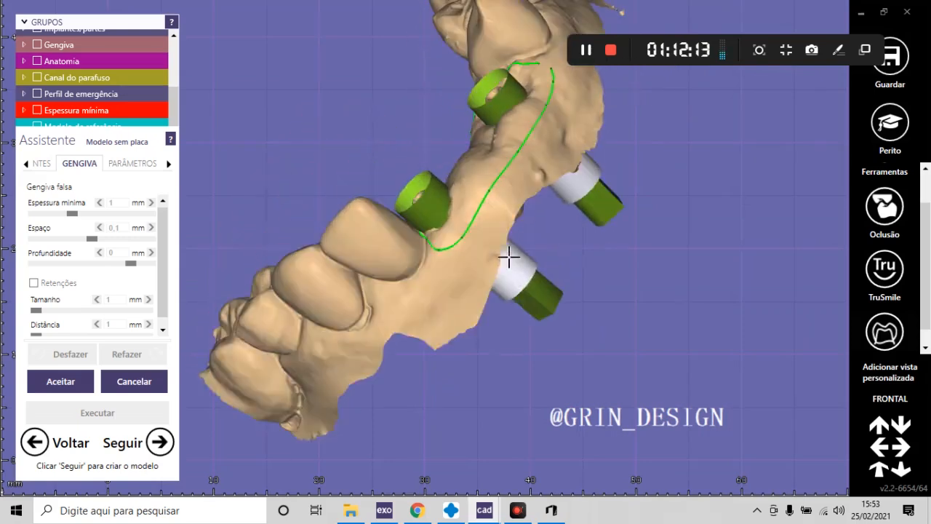
pyautogui.scroll(5, 509, 256)
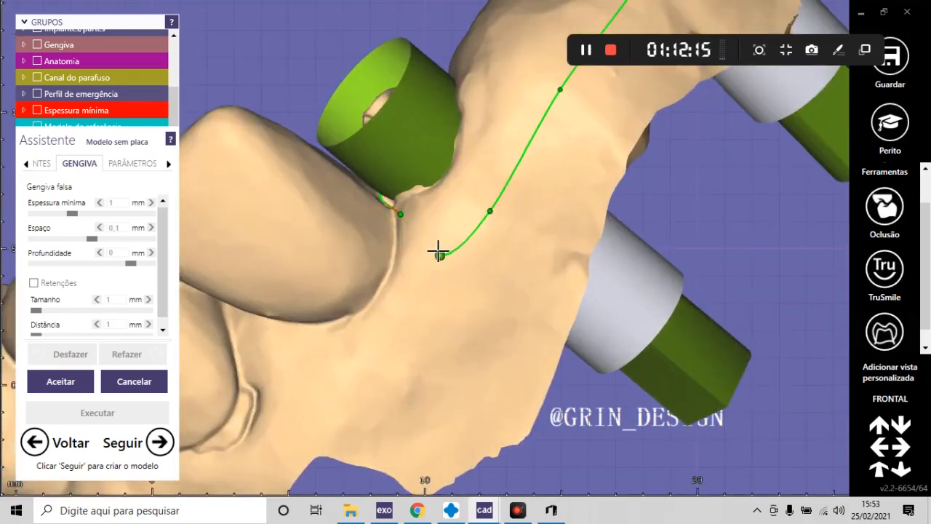
pyautogui.scroll(-4, 450, 263)
pyautogui.moveTo(453, 275); pyautogui.dragTo(464, 240, button='right')
pyautogui.scroll(4, 426, 114)
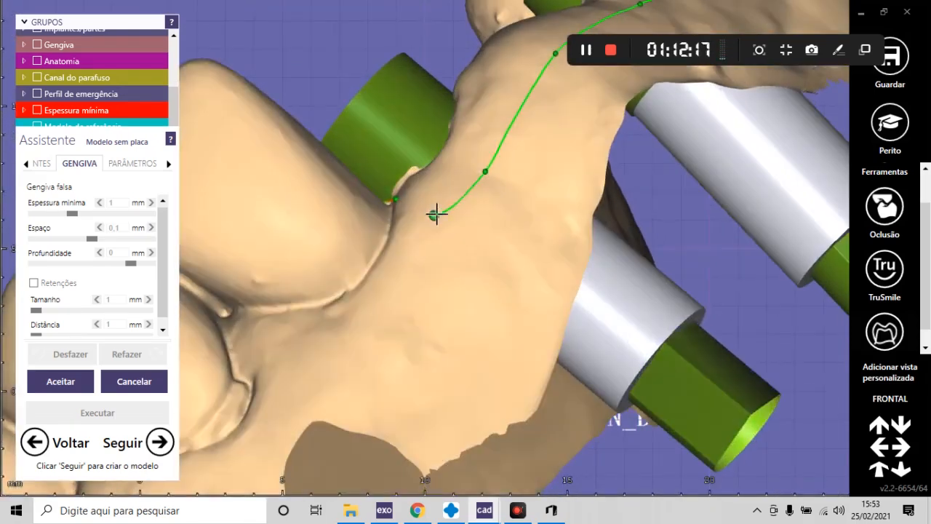
pyautogui.moveTo(436, 215); pyautogui.dragTo(436, 187)
pyautogui.scroll(-4, 437, 202)
pyautogui.moveTo(467, 198); pyautogui.dragTo(482, 201, button='right')
pyautogui.scroll(4, 347, 269)
pyautogui.scroll(5, 346, 269)
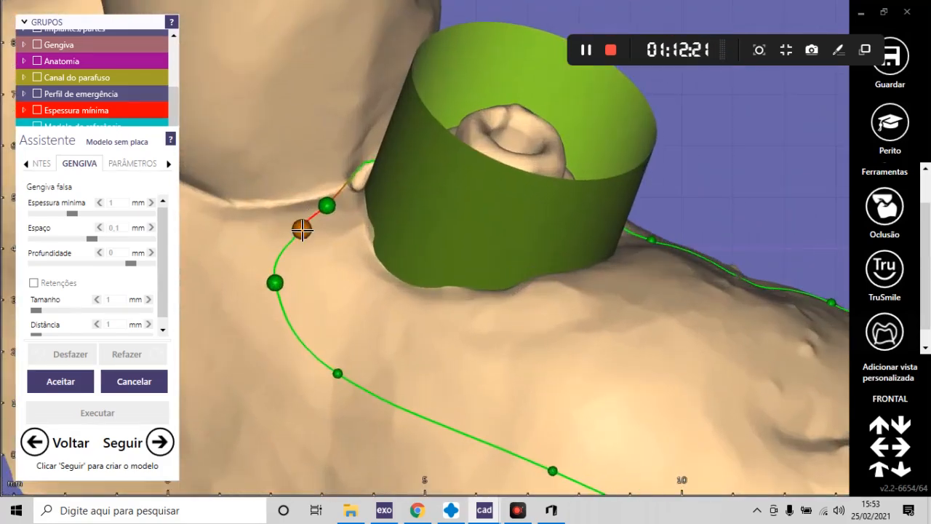
pyautogui.scroll(-8, 322, 209)
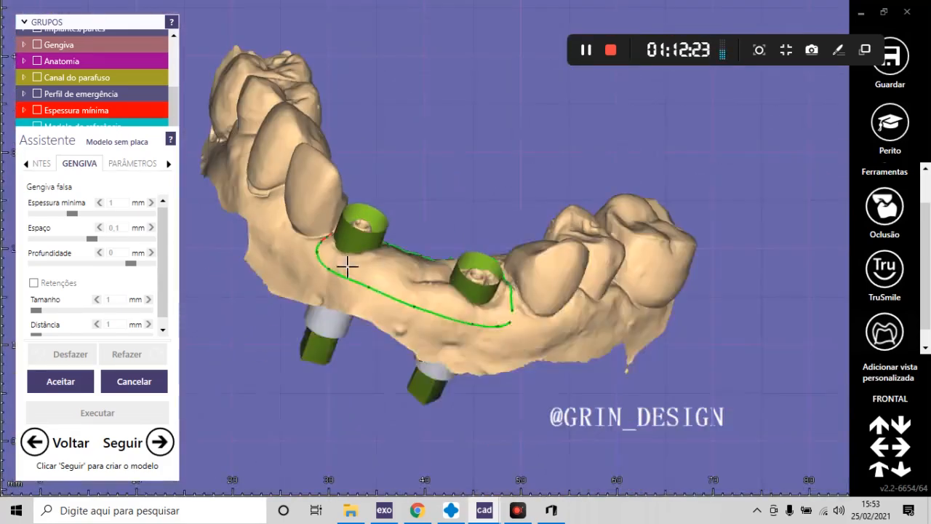
# - Correct the red outline segment between the lateral incisor and its adjacent implant by shifting the nearby points
pyautogui.moveTo(347, 266); pyautogui.dragTo(453, 291, button='right')
pyautogui.scroll(5, 420, 257)
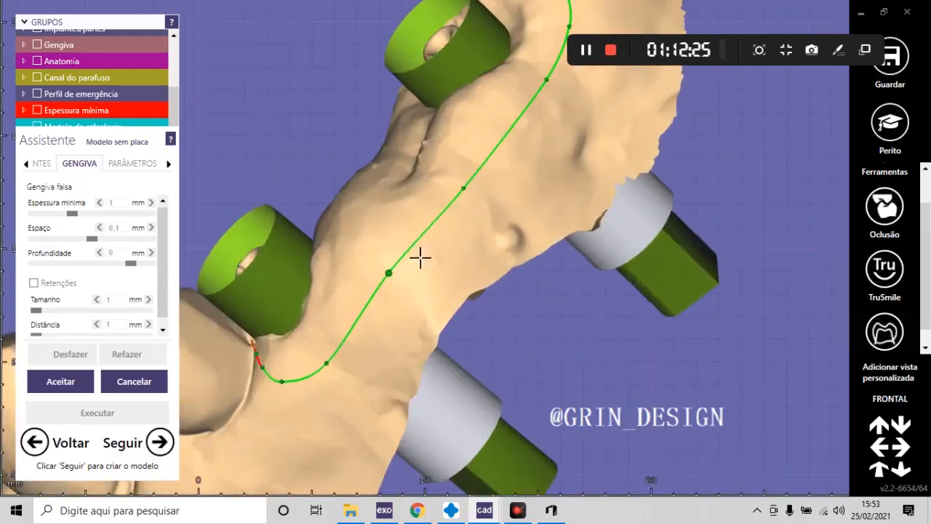
pyautogui.scroll(-5, 395, 296)
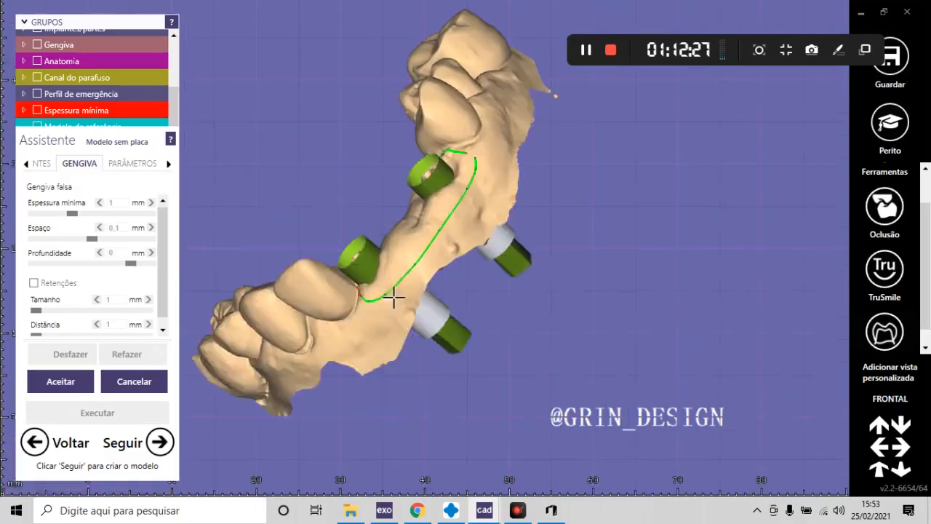
pyautogui.moveTo(395, 295); pyautogui.dragTo(458, 284, button='right')
pyautogui.scroll(3, 440, 284)
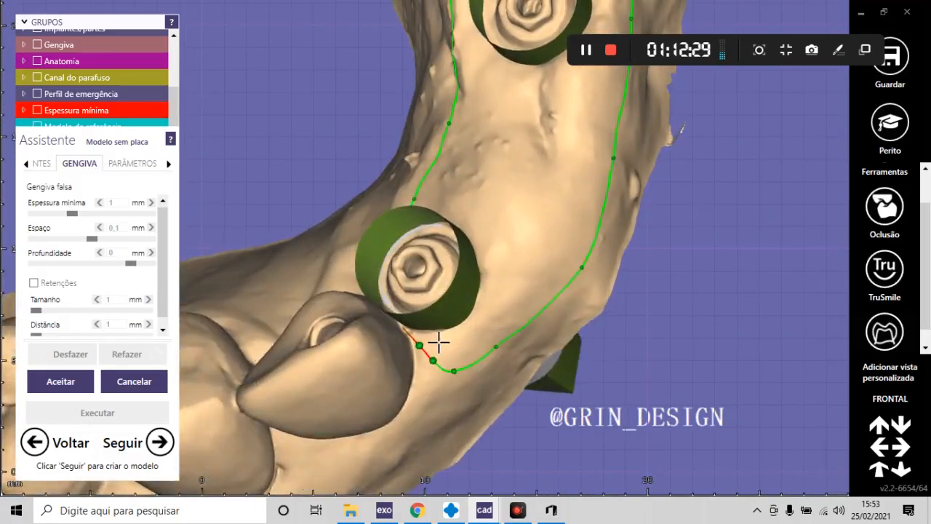
pyautogui.scroll(4, 433, 341)
pyautogui.moveTo(370, 286); pyautogui.dragTo(372, 294)
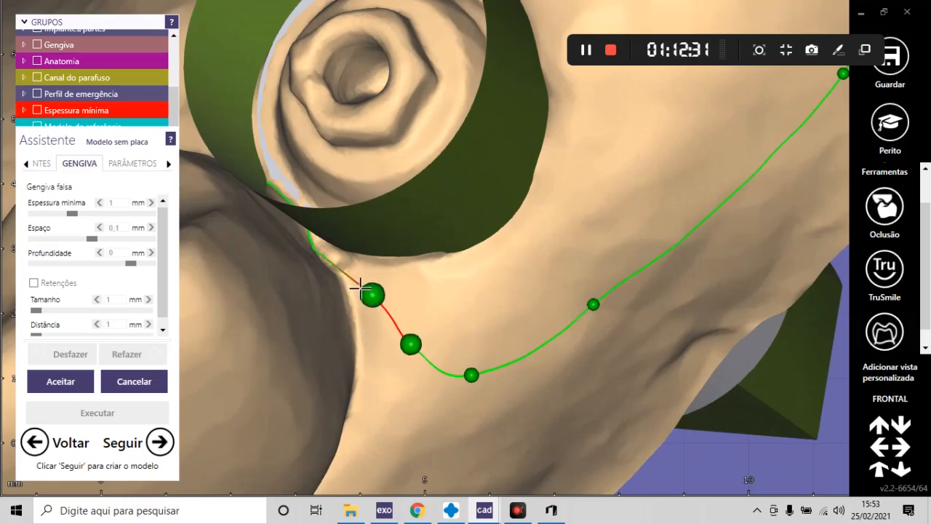
pyautogui.scroll(-5, 364, 285)
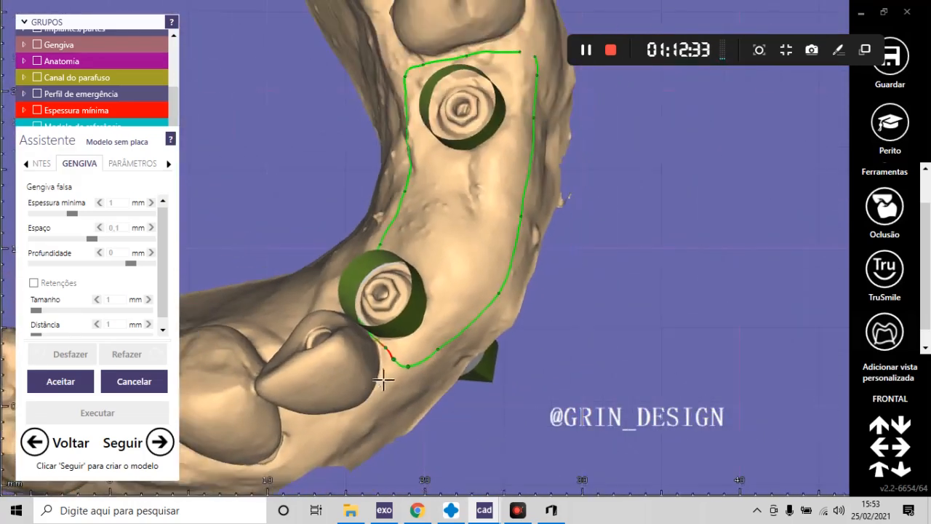
pyautogui.scroll(-5, 457, 315)
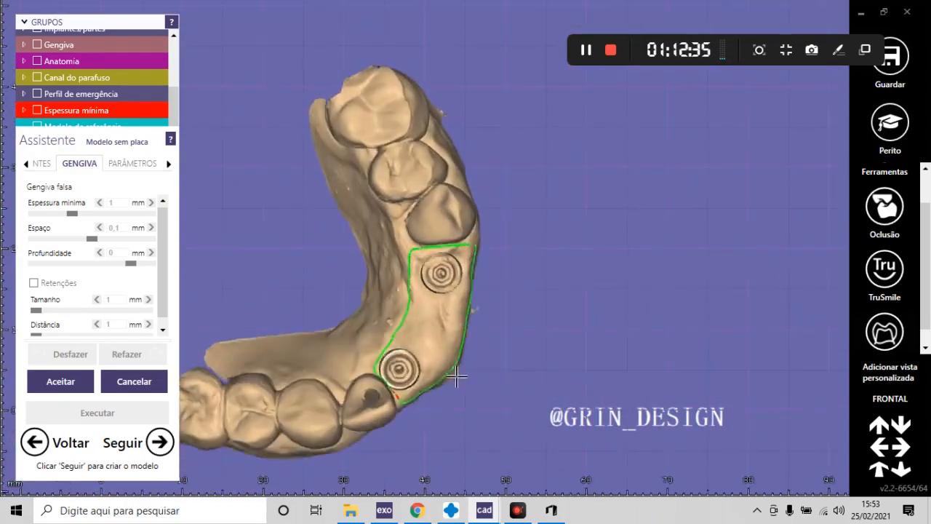
pyautogui.scroll(5, 453, 376)
pyautogui.scroll(6, 389, 421)
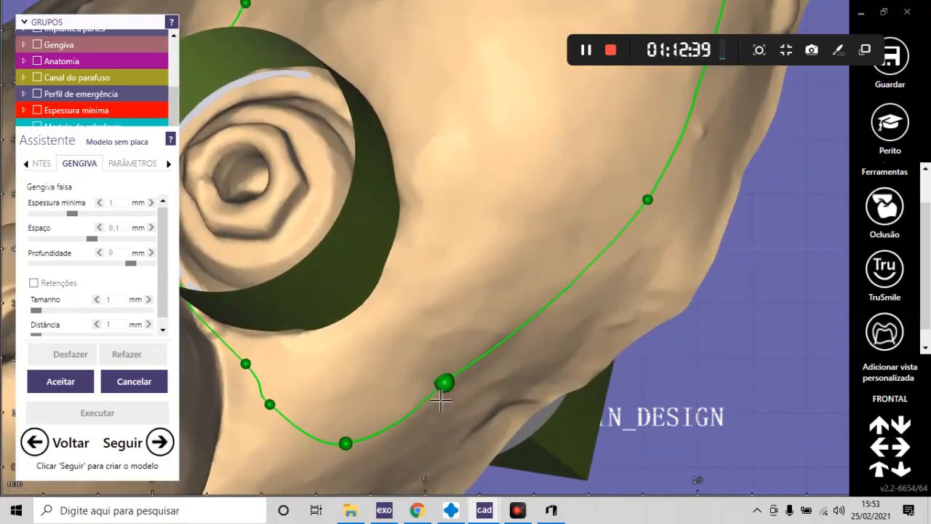
# - Close the false gingiva outline at its starting corner on the labial side of the canine
pyautogui.scroll(-6, 441, 399)
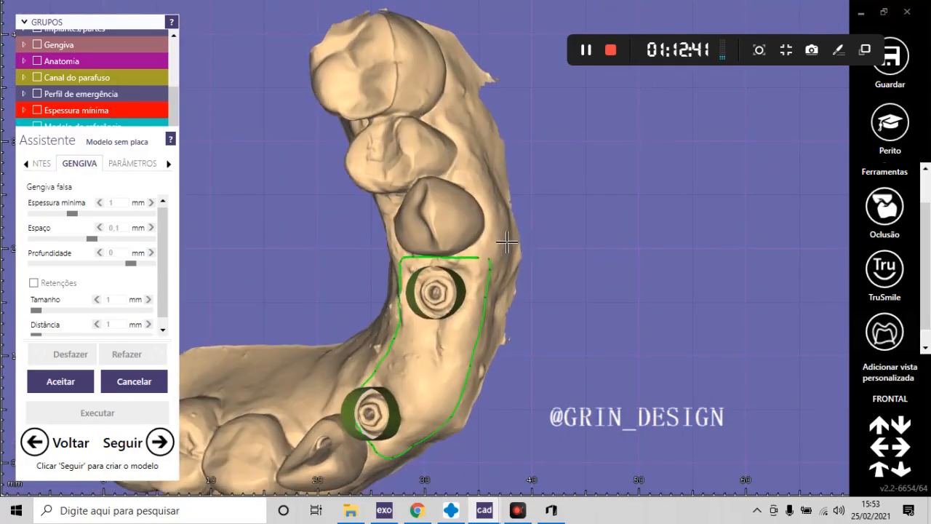
pyautogui.scroll(5, 506, 242)
pyautogui.click(442, 282)
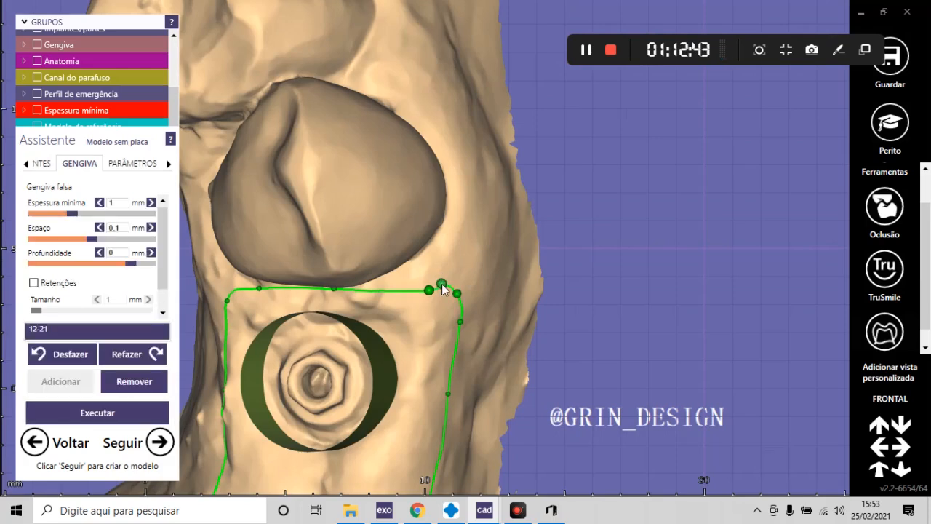
pyautogui.scroll(-5, 437, 295)
pyautogui.scroll(4, 438, 293)
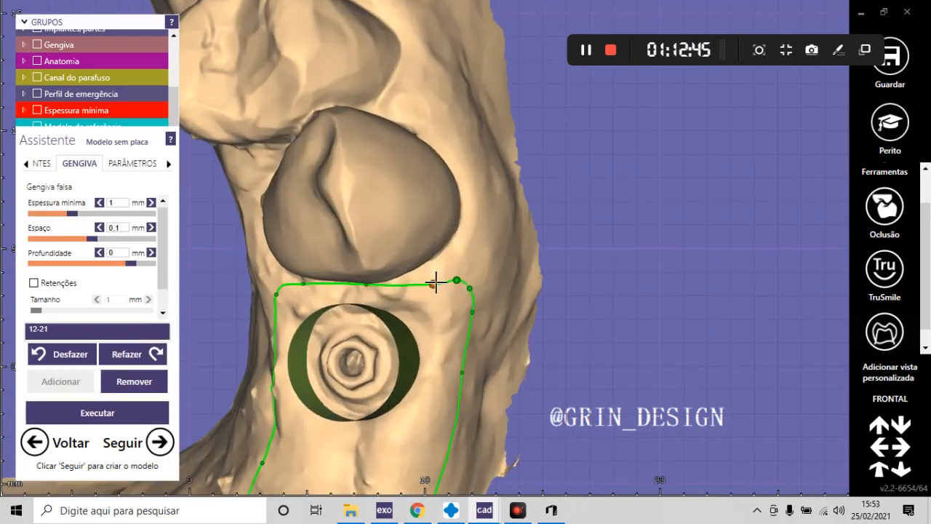
# - Move the palatal outline points beside the implant next to the lateral incisor and between both implants farther toward the palate
pyautogui.scroll(-2, 350, 373)
pyautogui.scroll(-3, 350, 373)
pyautogui.scroll(-3, 443, 357)
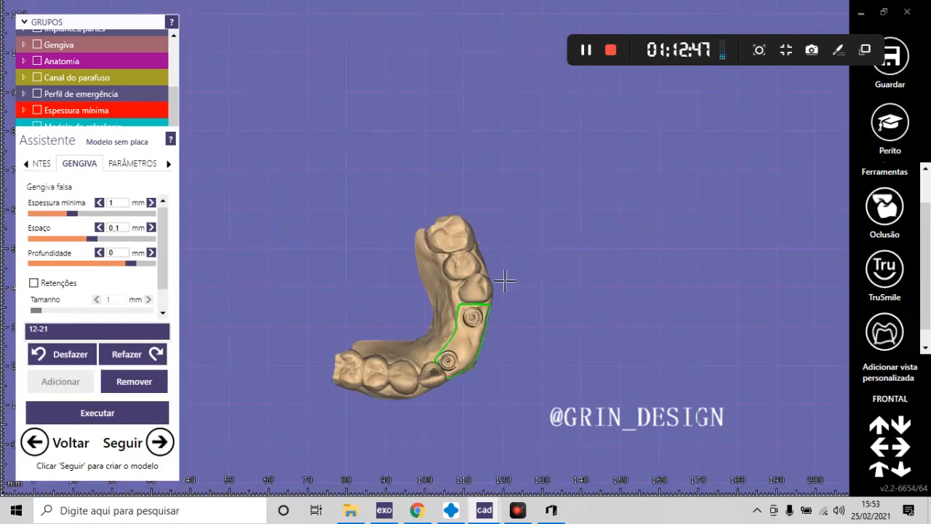
pyautogui.scroll(5, 505, 280)
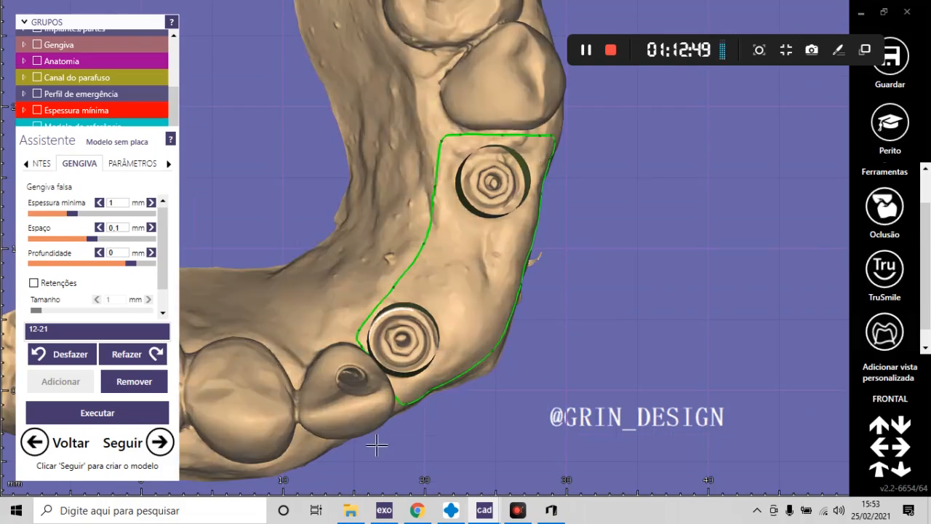
pyautogui.scroll(5, 356, 332)
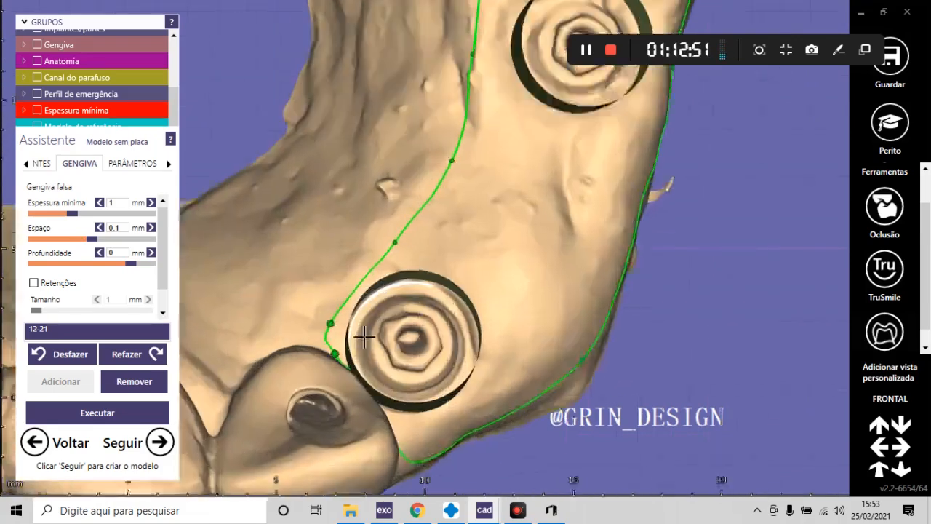
pyautogui.moveTo(326, 320); pyautogui.dragTo(312, 297)
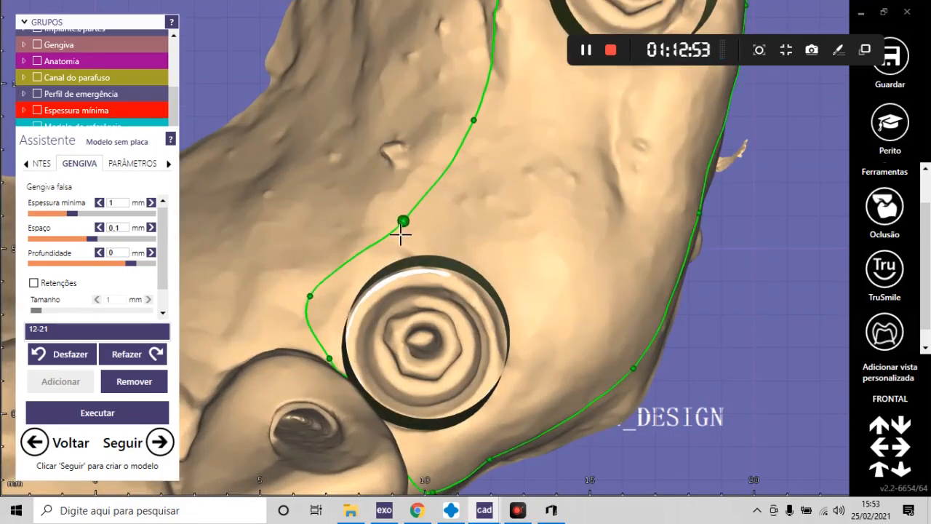
pyautogui.moveTo(402, 227); pyautogui.dragTo(397, 205)
pyautogui.scroll(-4, 401, 322)
pyautogui.scroll(4, 467, 167)
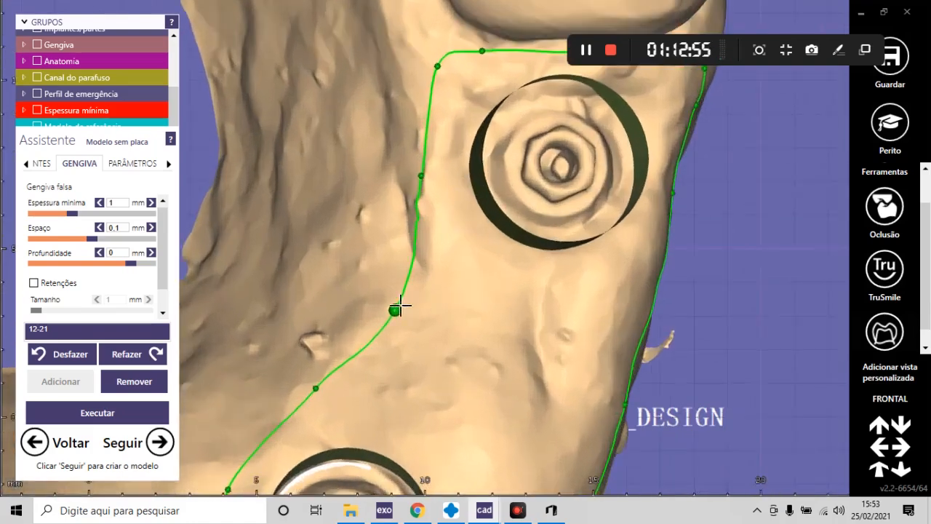
pyautogui.moveTo(397, 308); pyautogui.dragTo(387, 303)
# - Examine the closed false gingiva outline around both implants from the labial and occlusal sides
pyautogui.scroll(-5, 435, 274)
pyautogui.moveTo(510, 312); pyautogui.dragTo(528, 331, button='right')
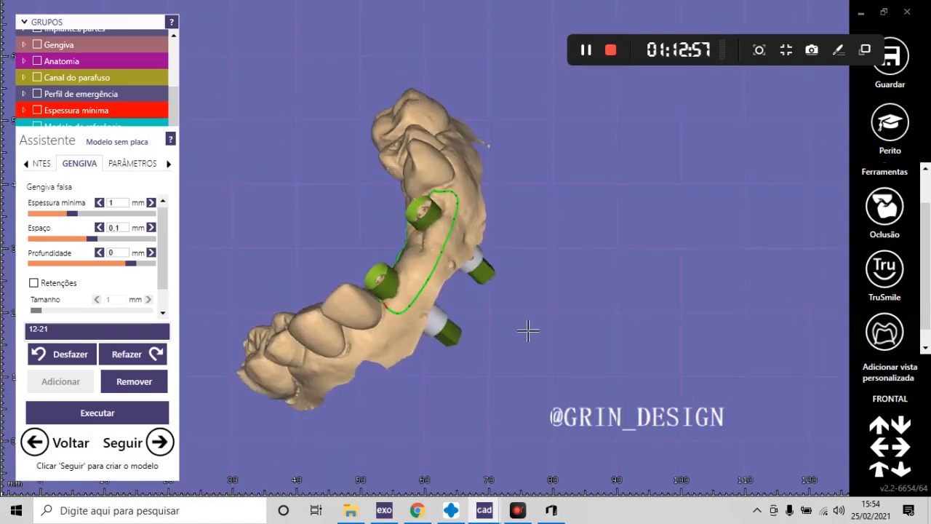
pyautogui.scroll(6, 389, 308)
pyautogui.scroll(-2, 538, 378)
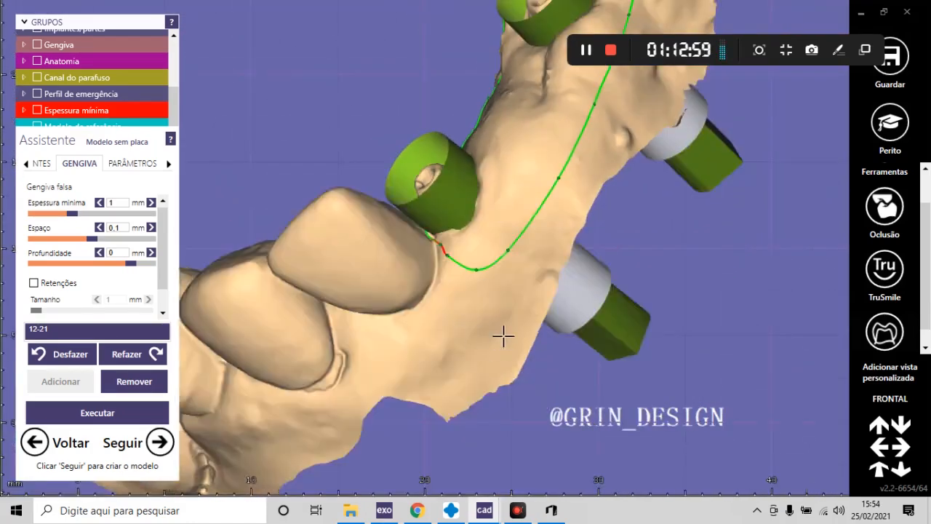
pyautogui.scroll(-5, 502, 336)
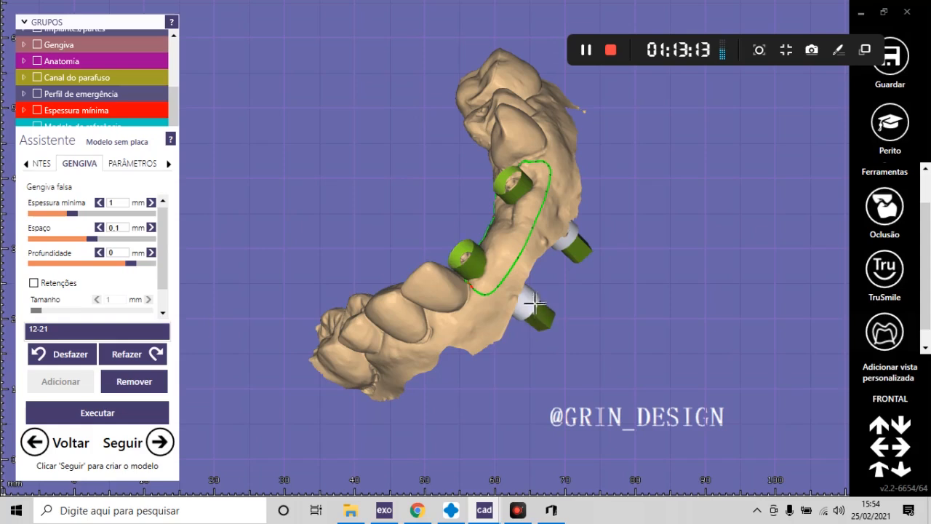
pyautogui.moveTo(553, 256); pyautogui.dragTo(571, 293, button='right')
pyautogui.scroll(5, 513, 274)
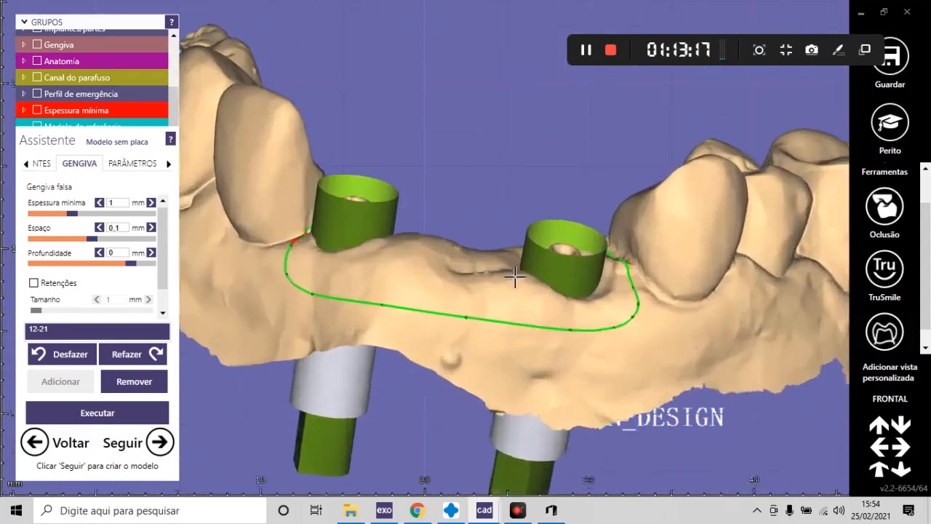
pyautogui.scroll(-4, 422, 299)
pyautogui.scroll(-2, 472, 283)
pyautogui.moveTo(498, 280)
pyautogui.mouseDown(button='right')
pyautogui.moveTo(493, 326)
pyautogui.moveTo(497, 274)
pyautogui.mouseUp(button='right')
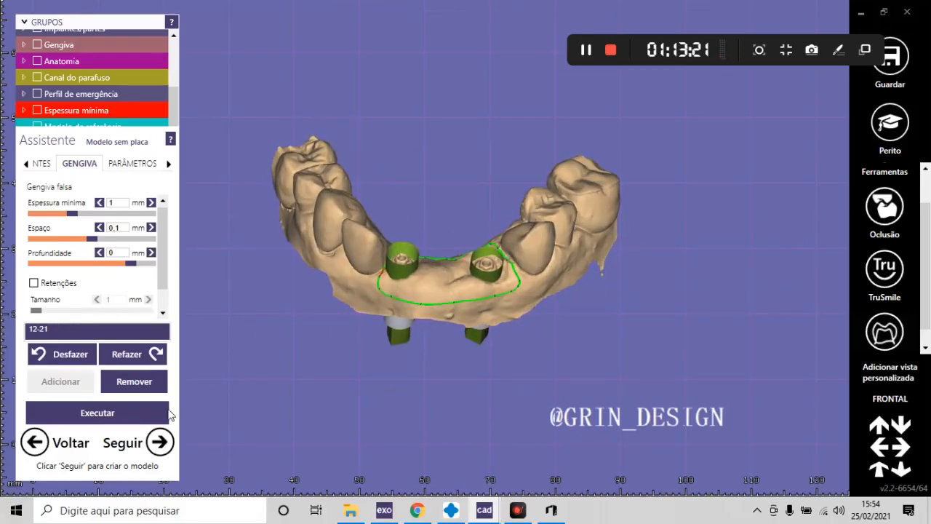
# - Generate the plateless model with the outlined false gingiva for 12-21 and wait for the calculation
pyautogui.click(98, 412)
pyautogui.scroll(5, 625, 298)
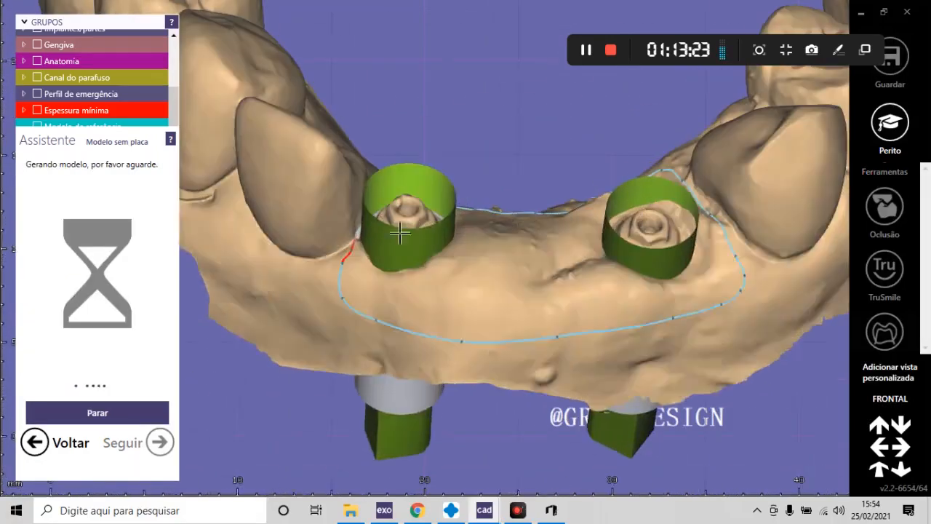
pyautogui.moveTo(665, 166); pyautogui.dragTo(660, 171, button='right')
pyautogui.scroll(-5, 540, 365)
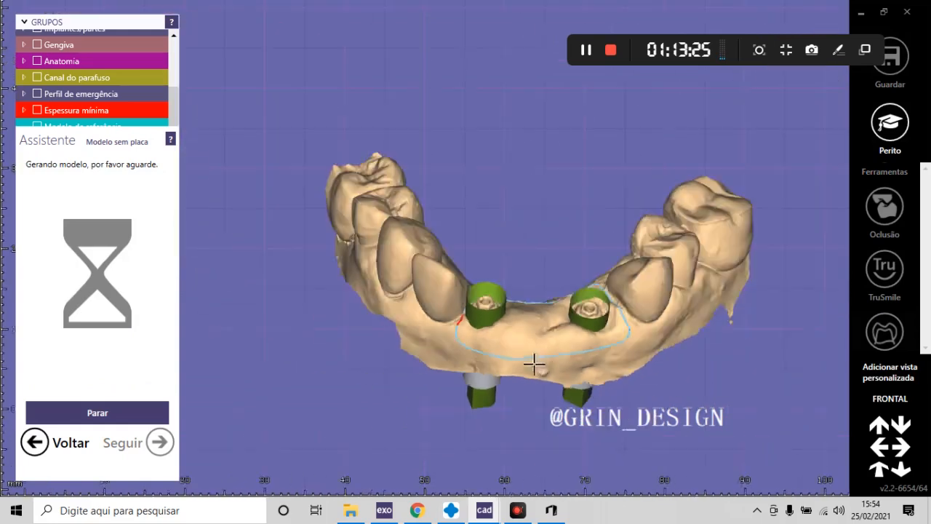
pyautogui.moveTo(660, 336); pyautogui.dragTo(664, 376, button='right')
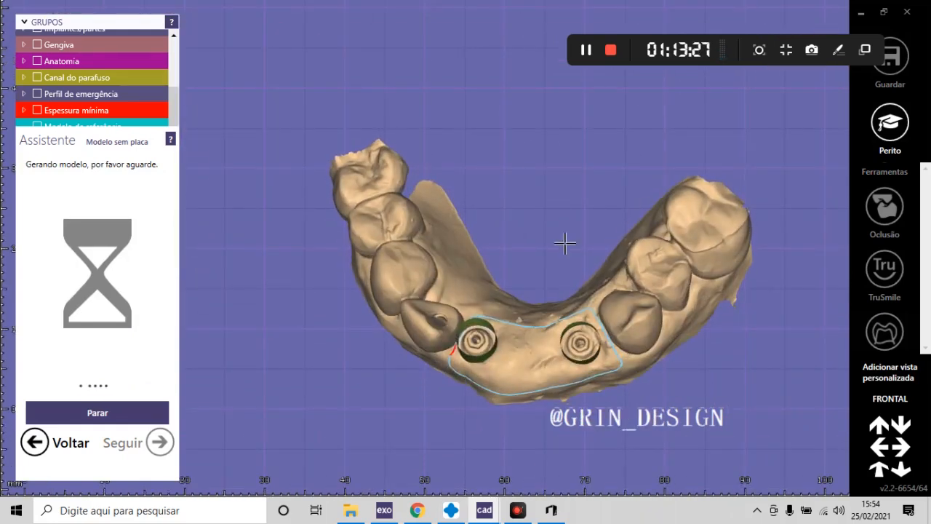
pyautogui.scroll(5, 625, 327)
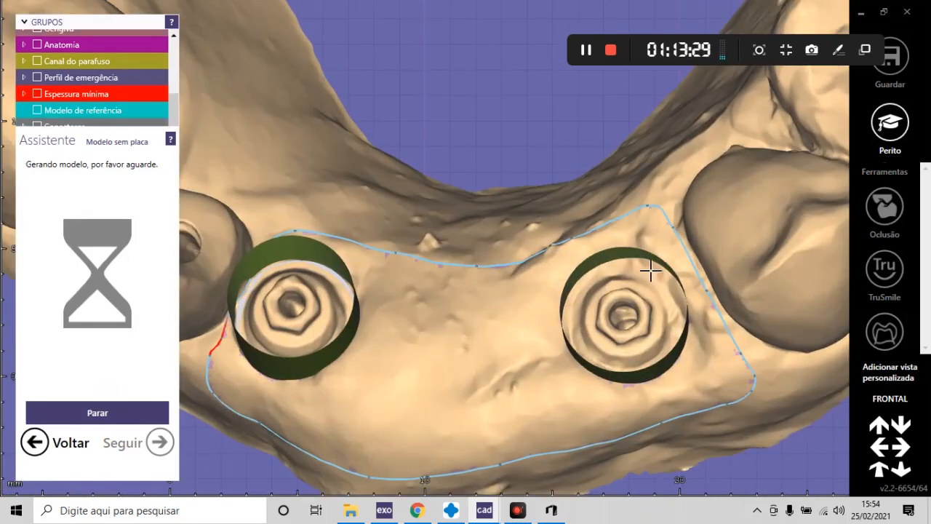
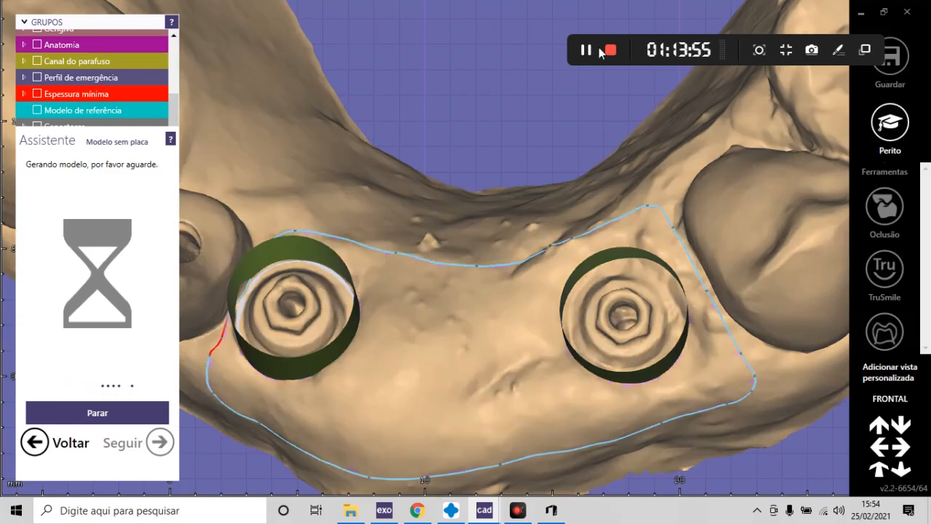
pyautogui.click(586, 50)
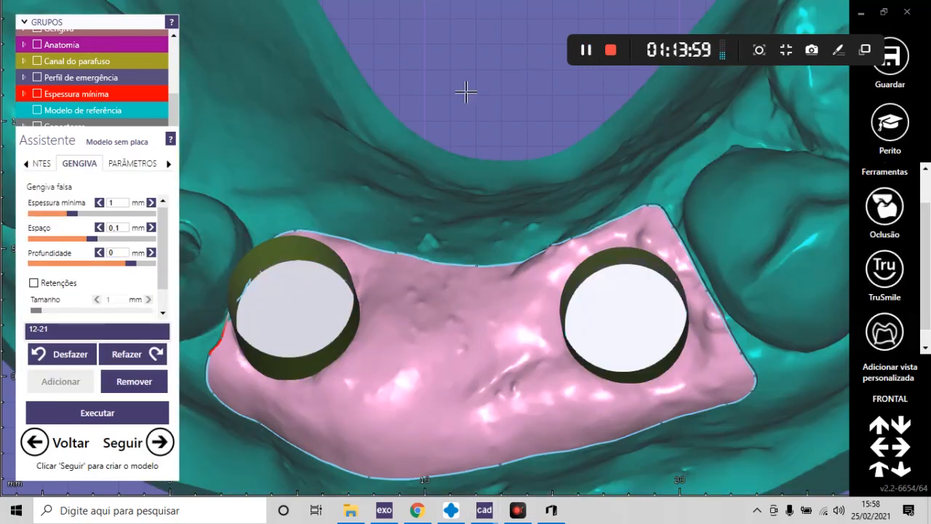
# - Hide the false gingiva and the implant analogs to expose the analog seats in the generated model
pyautogui.scroll(-8, 489, 182)
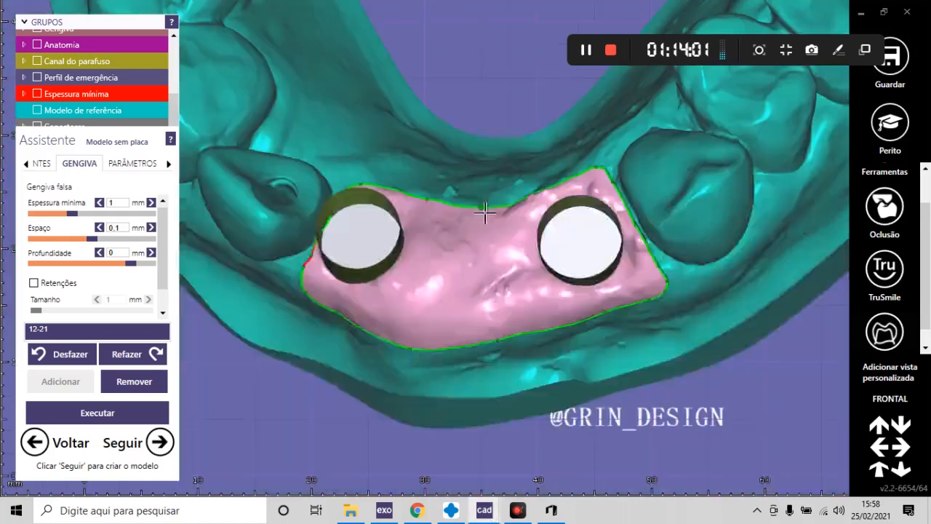
pyautogui.moveTo(488, 348); pyautogui.dragTo(490, 307, button='right')
pyautogui.scroll(6, 470, 129)
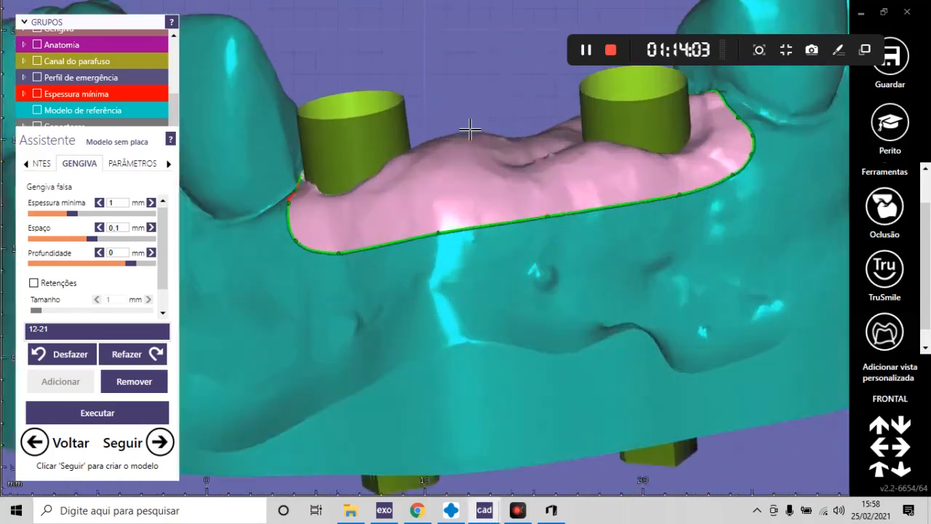
pyautogui.scroll(-5, 461, 182)
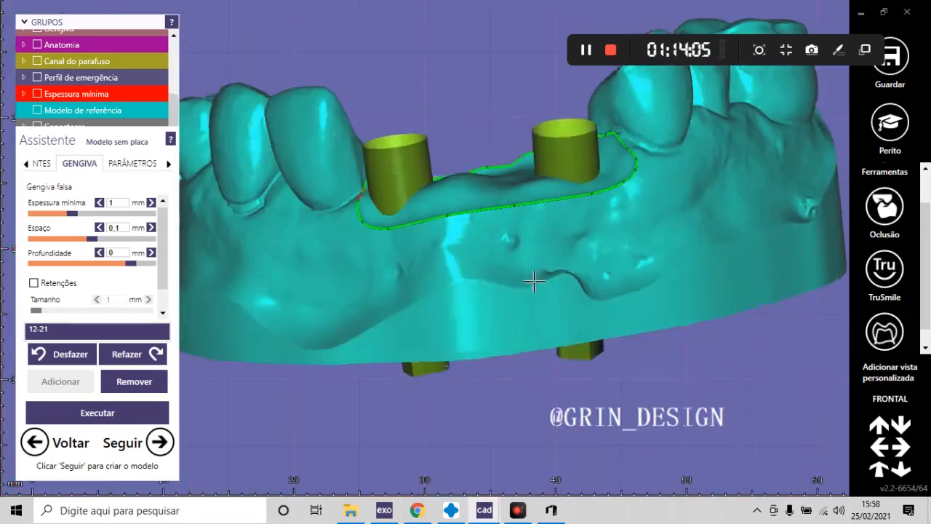
pyautogui.moveTo(534, 278); pyautogui.dragTo(533, 277, button='right')
pyautogui.scroll(2, 517, 66)
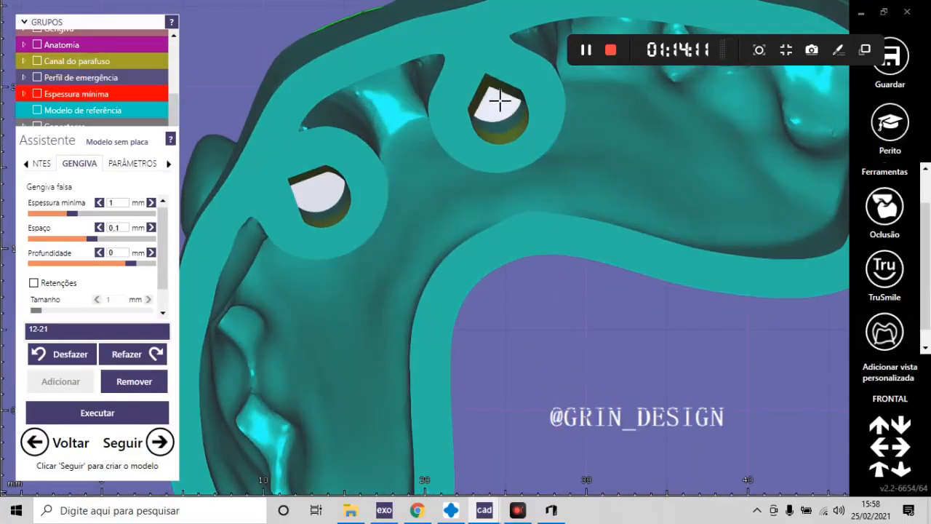
pyautogui.keyDown('ctrl'); pyautogui.click(499, 100); pyautogui.keyUp('ctrl')
# - Examine the analog seats and the gingiva recess of the model from above and from the side
pyautogui.moveTo(430, 179); pyautogui.dragTo(516, 209, button='right')
pyautogui.scroll(-3, 473, 202)
pyautogui.scroll(3, 357, 125)
pyautogui.scroll(-3, 425, 182)
pyautogui.scroll(10, 529, 313)
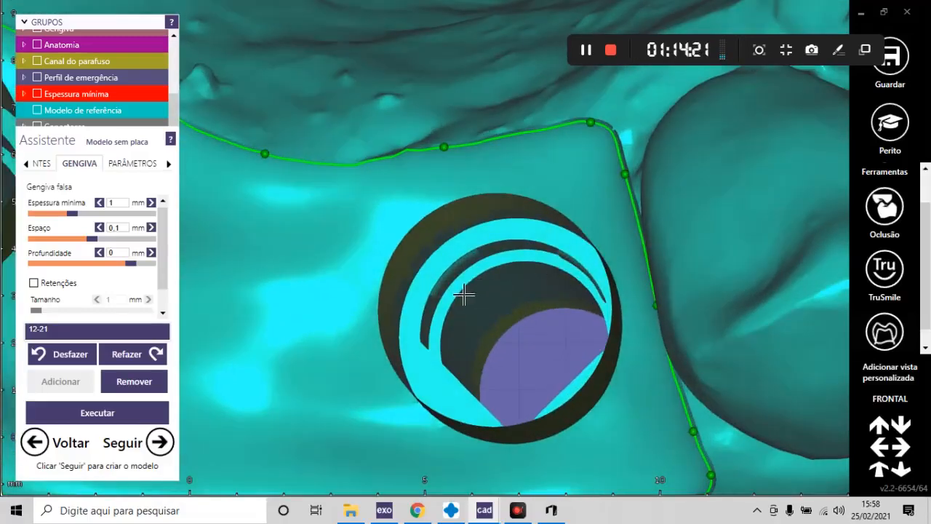
pyautogui.scroll(-8, 588, 322)
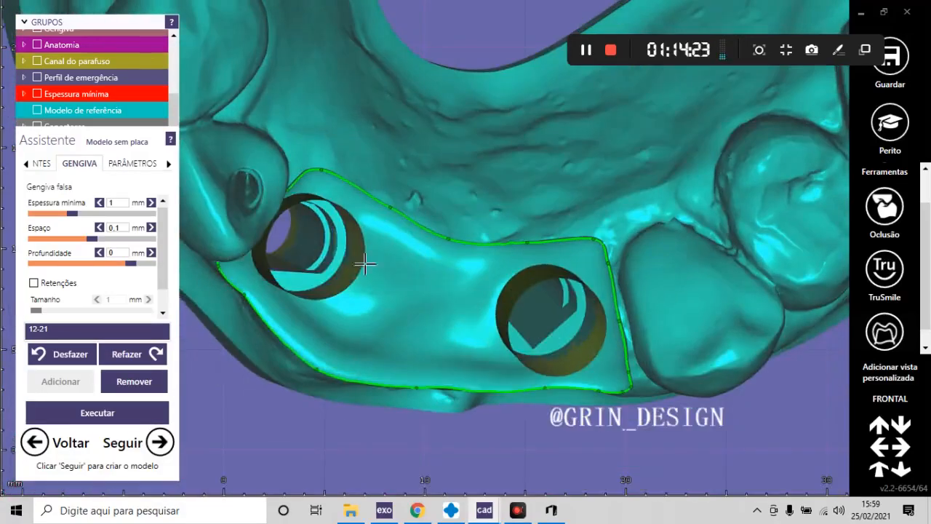
pyautogui.moveTo(365, 264); pyautogui.dragTo(288, 247, button='right')
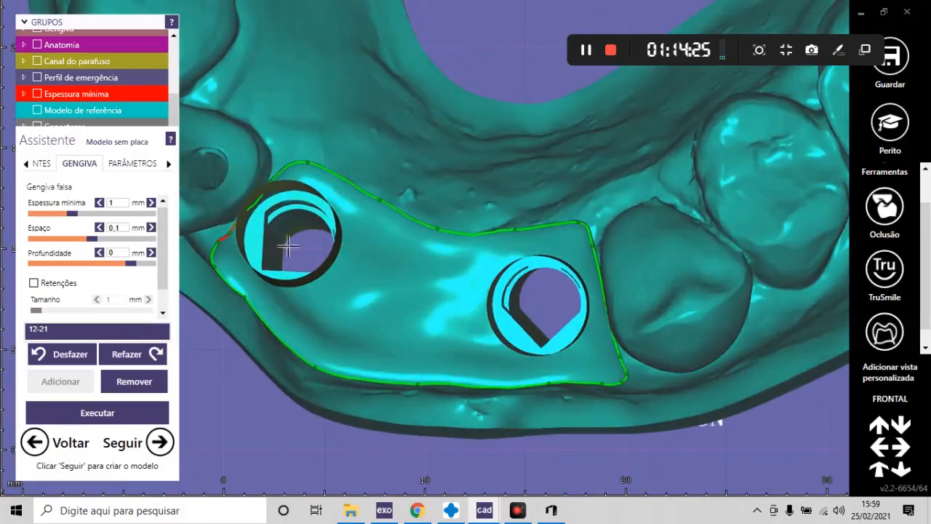
pyautogui.scroll(-5, 520, 298)
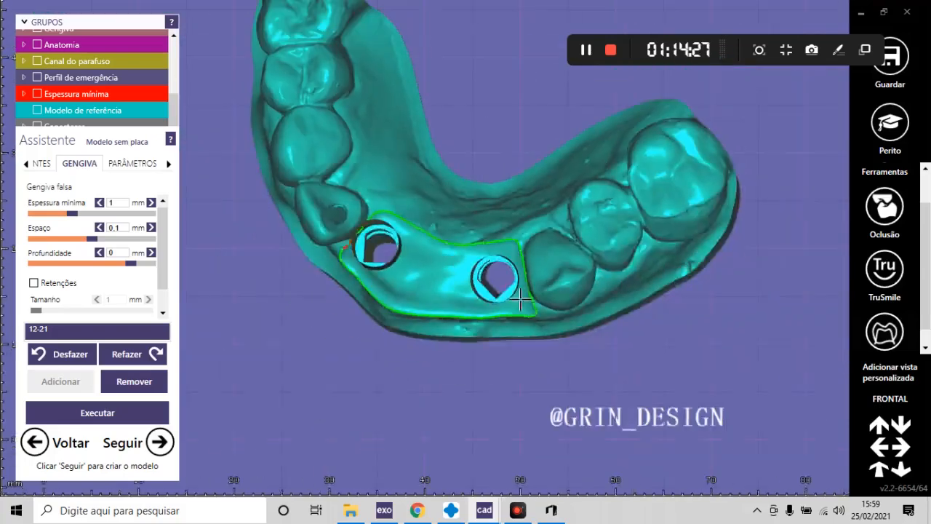
pyautogui.moveTo(521, 298); pyautogui.dragTo(485, 220, button='right')
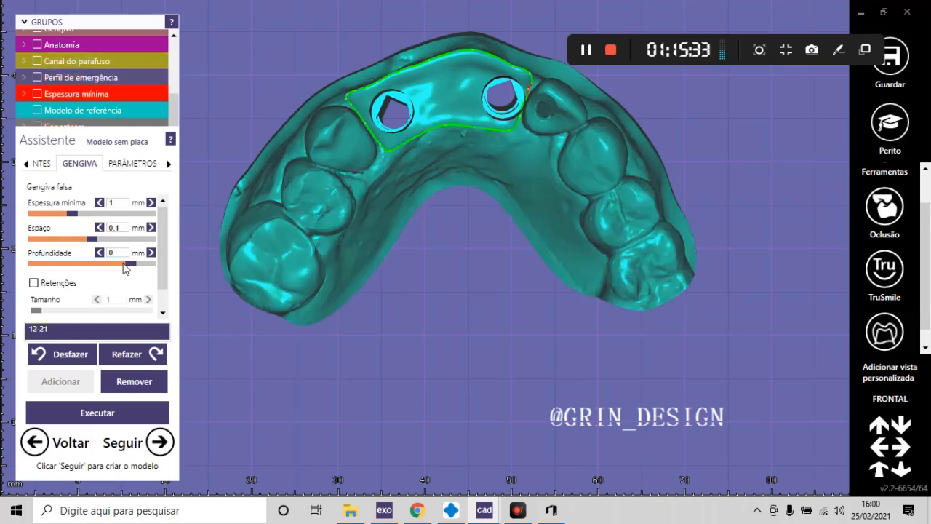
pyautogui.moveTo(437, 226)
pyautogui.mouseDown(button='right')
pyautogui.moveTo(442, 216)
pyautogui.moveTo(430, 223)
pyautogui.moveTo(440, 222)
pyautogui.mouseUp(button='right')
pyautogui.scroll(3, 370, 141)
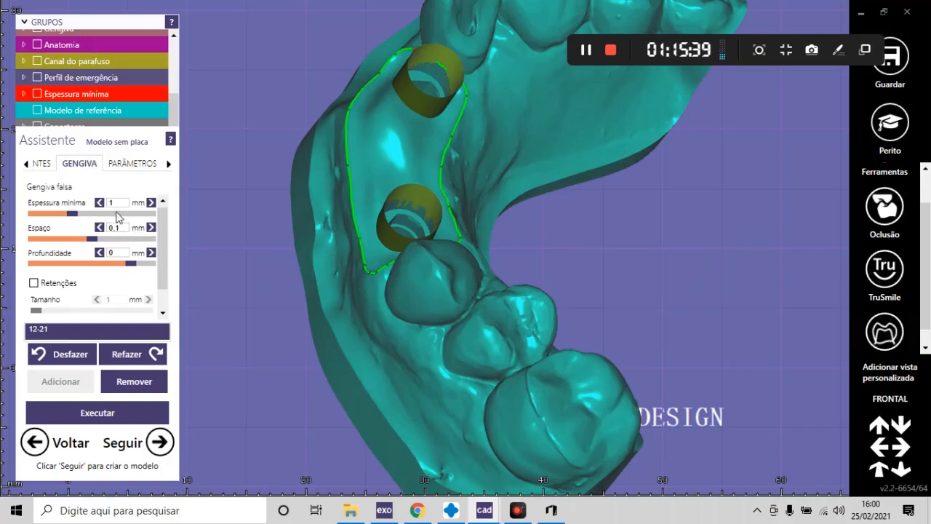
pyautogui.scroll(-2, 301, 216)
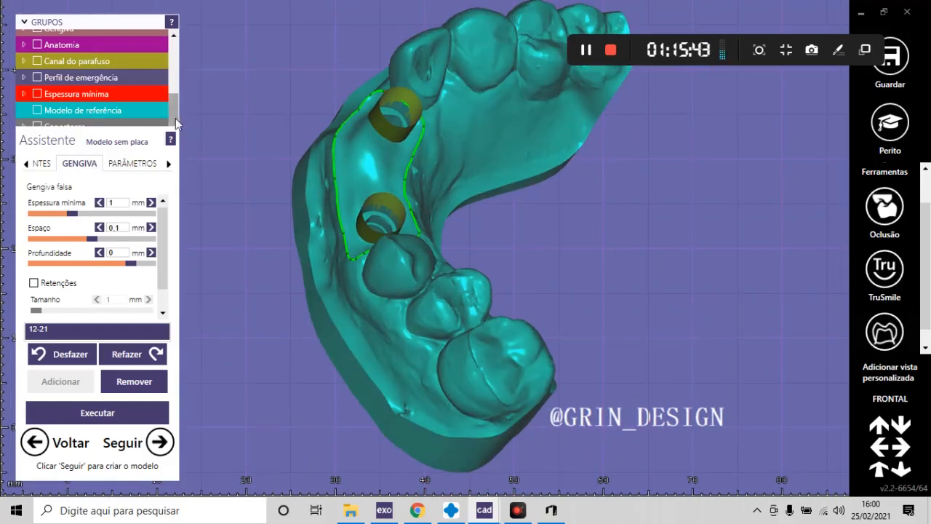
# - Show every part of the Modelo group again, including the false gingiva, and check its fit around both implants
pyautogui.moveTo(175, 119)
pyautogui.mouseDown()
pyautogui.moveTo(178, 111)
pyautogui.moveTo(175, 133)
pyautogui.mouseUp()
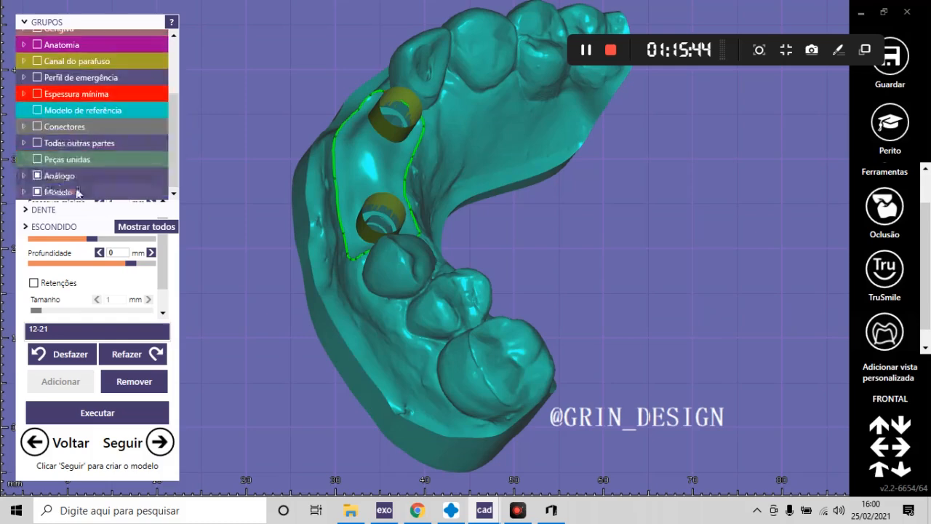
pyautogui.click(38, 192)
pyautogui.click(38, 191)
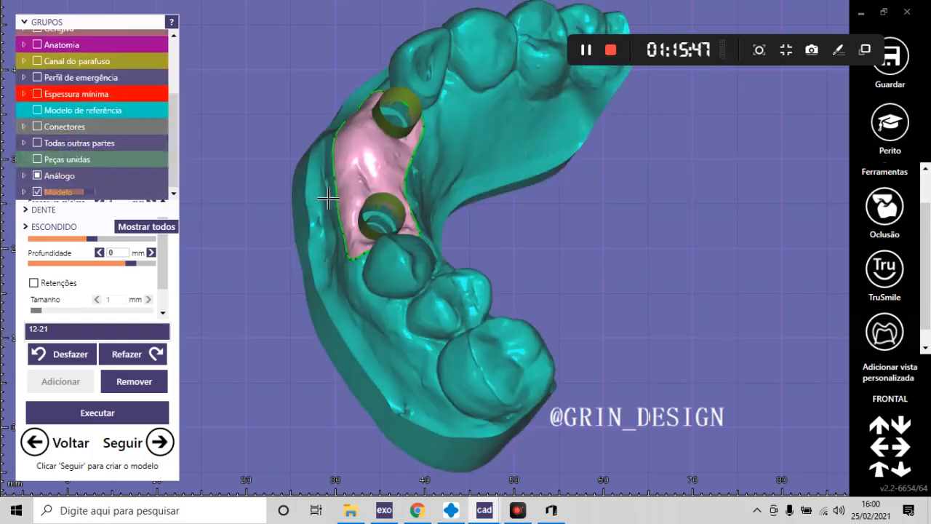
pyautogui.moveTo(326, 197); pyautogui.dragTo(320, 203, button='right')
pyautogui.scroll(5, 446, 303)
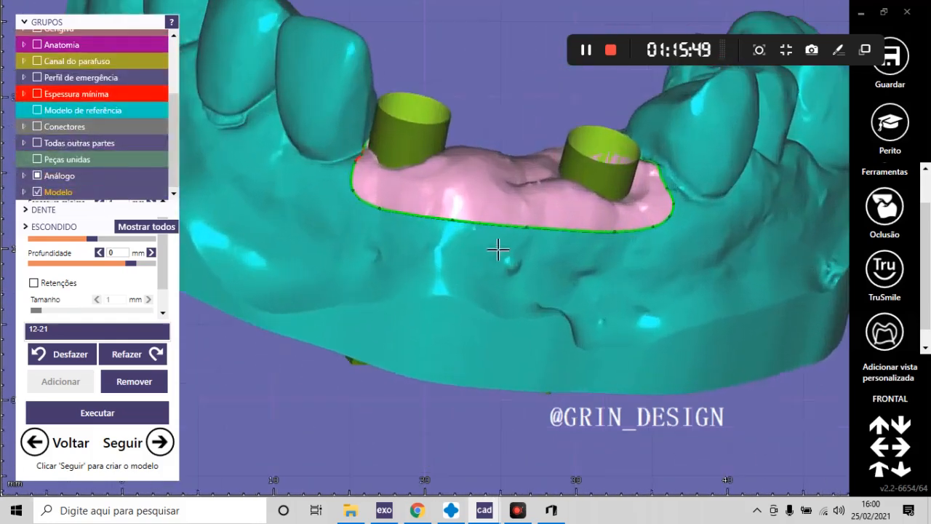
pyautogui.moveTo(531, 249); pyautogui.dragTo(286, 480, button='right')
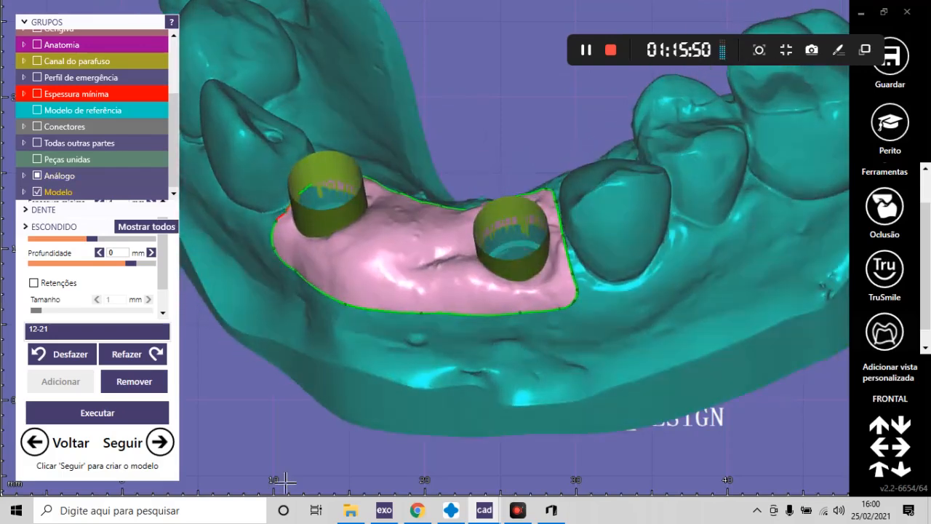
# - Accept the false gingiva, continue to the base parameters and close the model assistant into expert mode
pyautogui.click(158, 441)
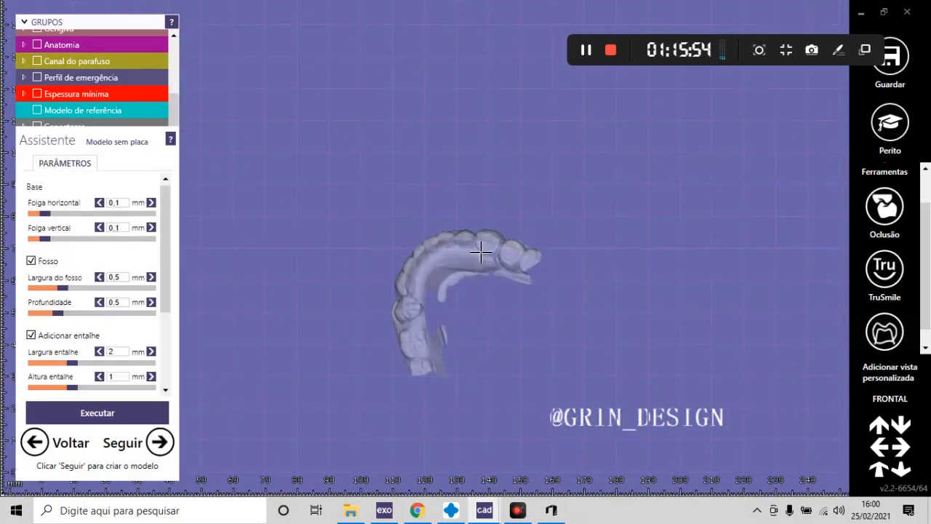
pyautogui.moveTo(480, 252)
pyautogui.mouseDown(button='right')
pyautogui.moveTo(501, 243)
pyautogui.moveTo(469, 255)
pyautogui.mouseUp(button='right')
pyautogui.scroll(5, 455, 295)
pyautogui.scroll(-5, 505, 269)
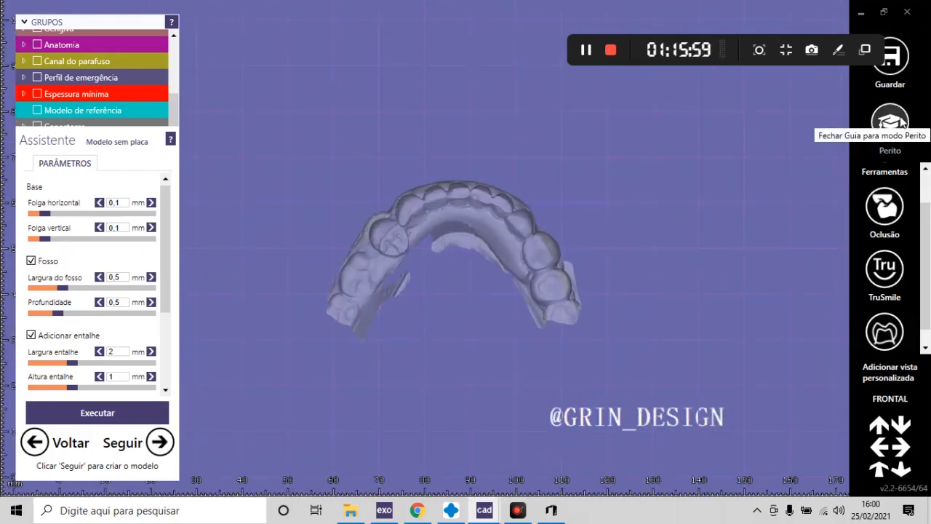
pyautogui.click(899, 123)
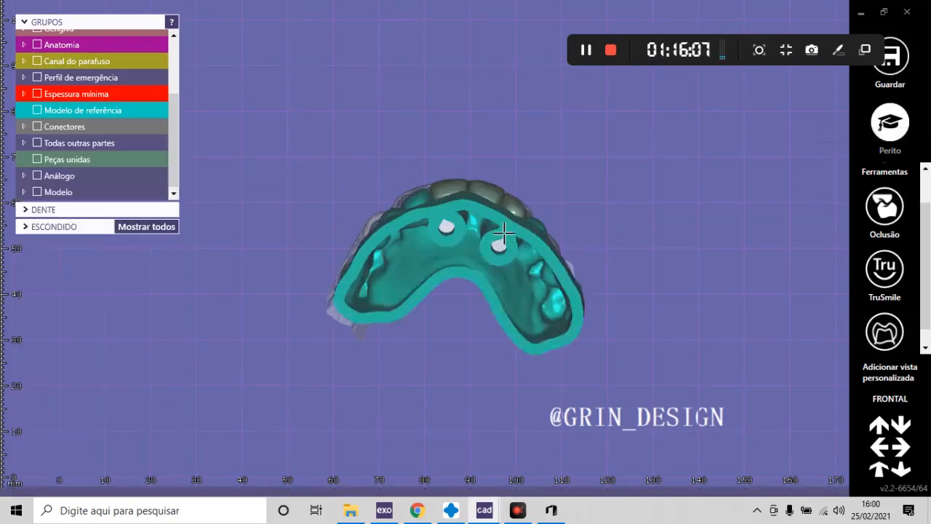
pyautogui.moveTo(517, 217); pyautogui.dragTo(499, 266, button='right')
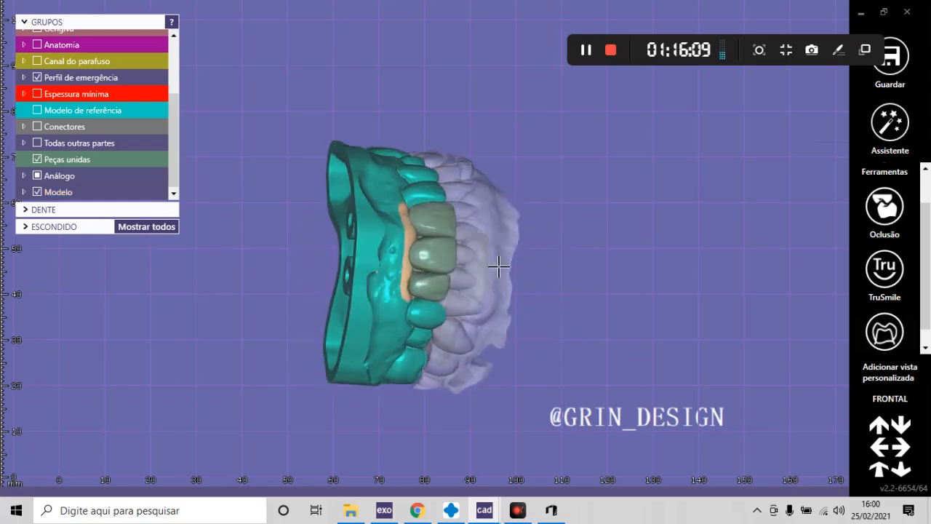
# - Edit the antagonist scan mesh, selecting through it, and delete both distal ends and the stray lingual fragment
pyautogui.scroll(3, 499, 266)
pyautogui.rightClick(504, 265)
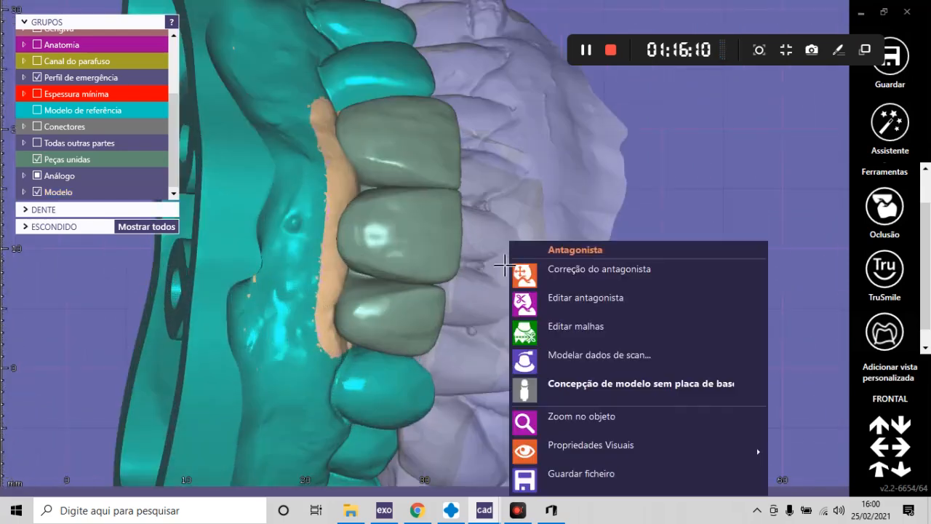
pyautogui.click(585, 331)
pyautogui.moveTo(541, 253); pyautogui.dragTo(432, 171, button='right')
pyautogui.scroll(2, 395, 153)
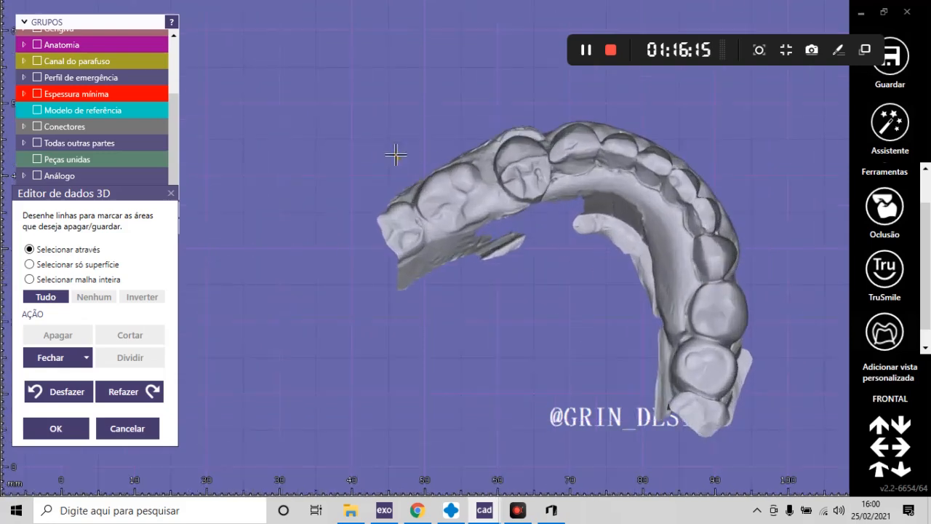
pyautogui.moveTo(395, 152)
pyautogui.mouseDown()
pyautogui.moveTo(440, 239)
pyautogui.moveTo(559, 216)
pyautogui.moveTo(609, 231)
pyautogui.moveTo(636, 256)
pyautogui.moveTo(644, 336)
pyautogui.moveTo(675, 376)
pyautogui.moveTo(724, 400)
pyautogui.moveTo(759, 449)
pyautogui.moveTo(375, 369)
pyautogui.moveTo(392, 164)
pyautogui.mouseUp()
pyautogui.doubleClick(394, 154)
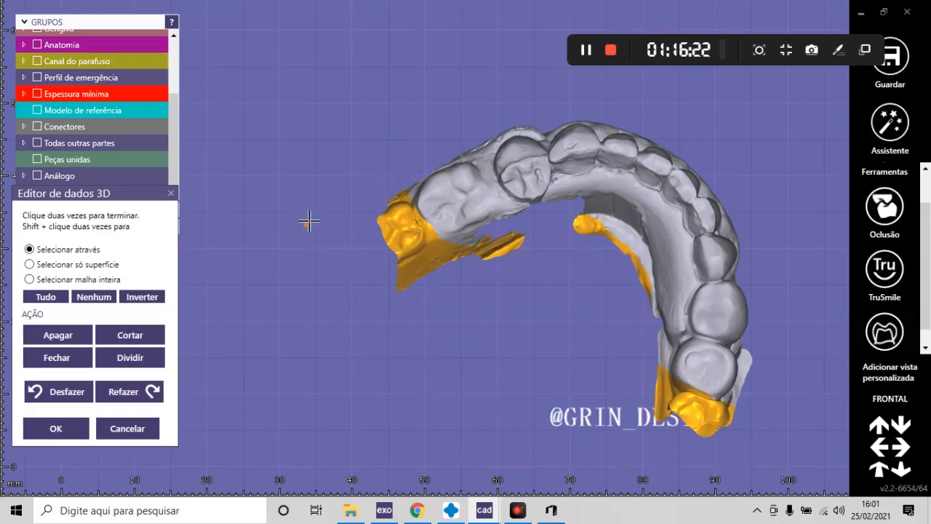
pyautogui.click(60, 334)
# - Check the trimmed antagonist mesh from several angles and accept the mesh edit
pyautogui.scroll(-5, 486, 206)
pyautogui.moveTo(487, 206); pyautogui.dragTo(509, 230, button='right')
pyautogui.moveTo(356, 333); pyautogui.dragTo(354, 323, button='right')
pyautogui.scroll(5, 457, 166)
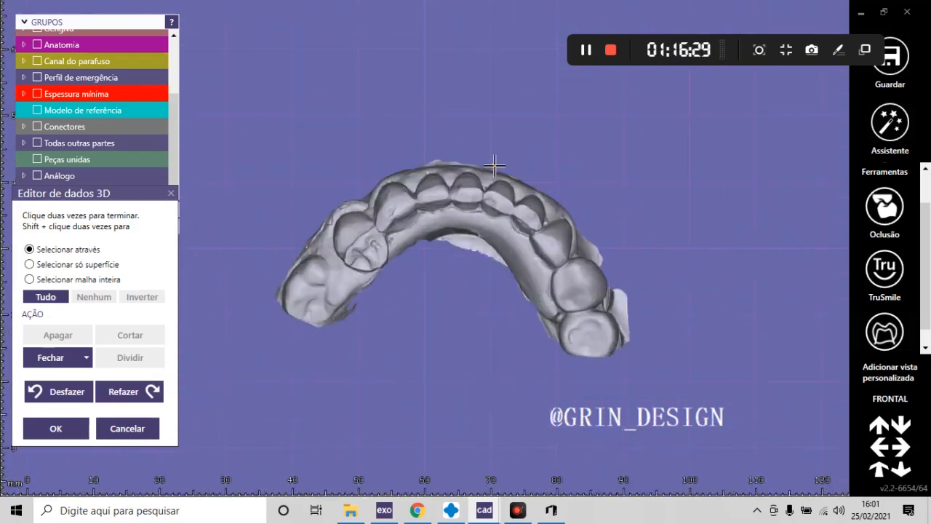
pyautogui.moveTo(488, 156); pyautogui.dragTo(512, 280, button='right')
pyautogui.click(58, 428)
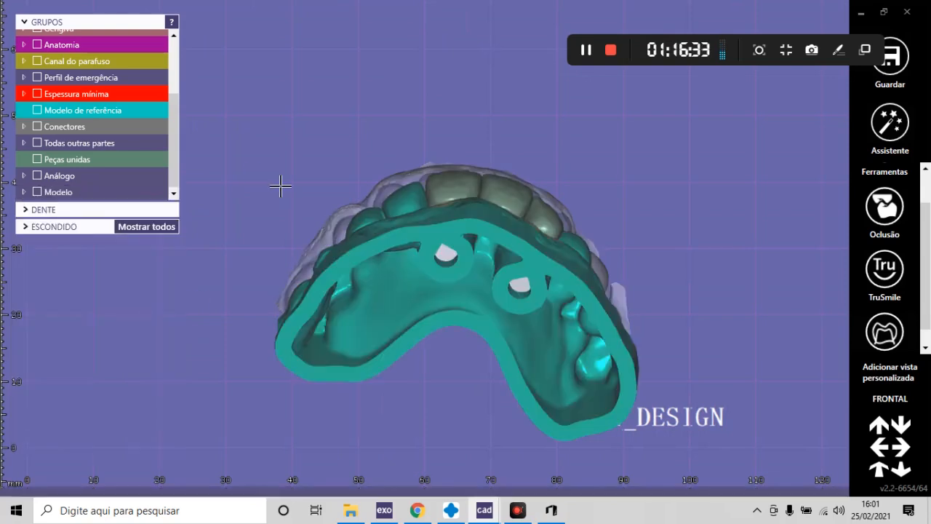
# - Hide the Arcadas group to leave the printable model, the false gingiva and the bridge showing
pyautogui.moveTo(646, 313); pyautogui.dragTo(630, 332, button='right')
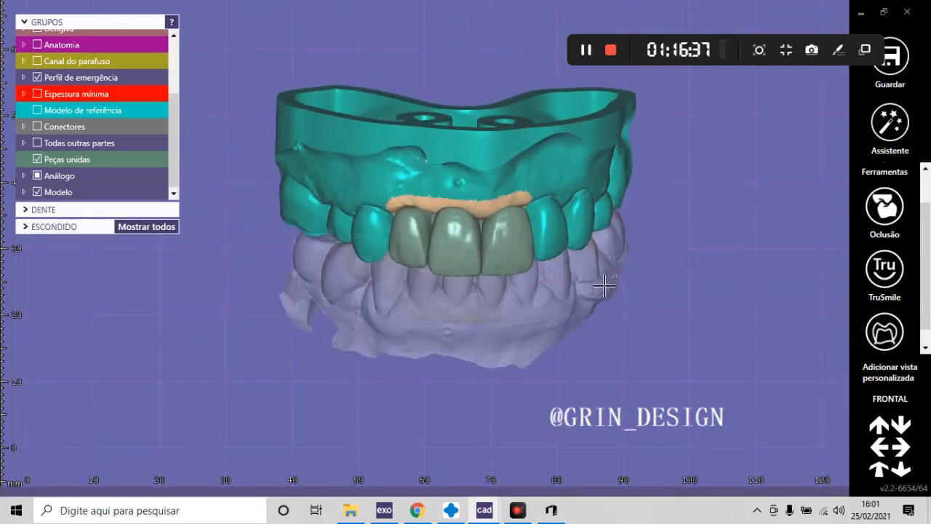
pyautogui.scroll(3, 175, 130)
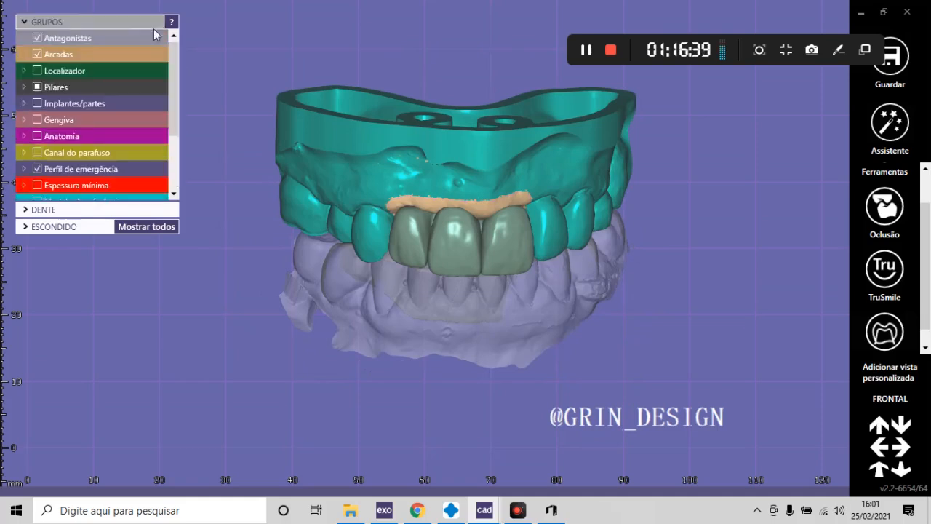
pyautogui.click(38, 54)
pyautogui.moveTo(540, 284); pyautogui.dragTo(528, 272, button='right')
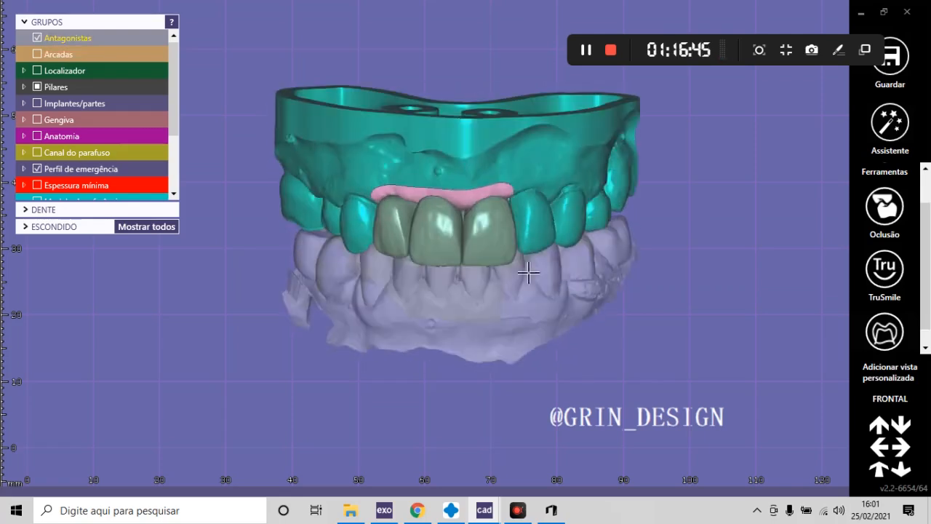
# - Examine how the bridge and false gingiva fit the upper model and how they meet the antagonist from all sides
pyautogui.scroll(4, 464, 150)
pyautogui.scroll(-7, 437, 298)
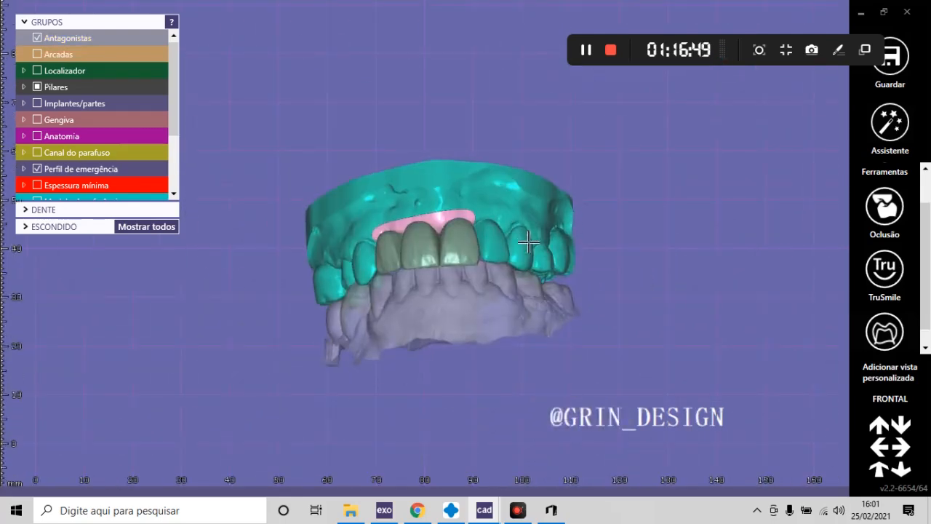
pyautogui.moveTo(531, 245); pyautogui.dragTo(535, 308, button='right')
pyautogui.scroll(5, 535, 308)
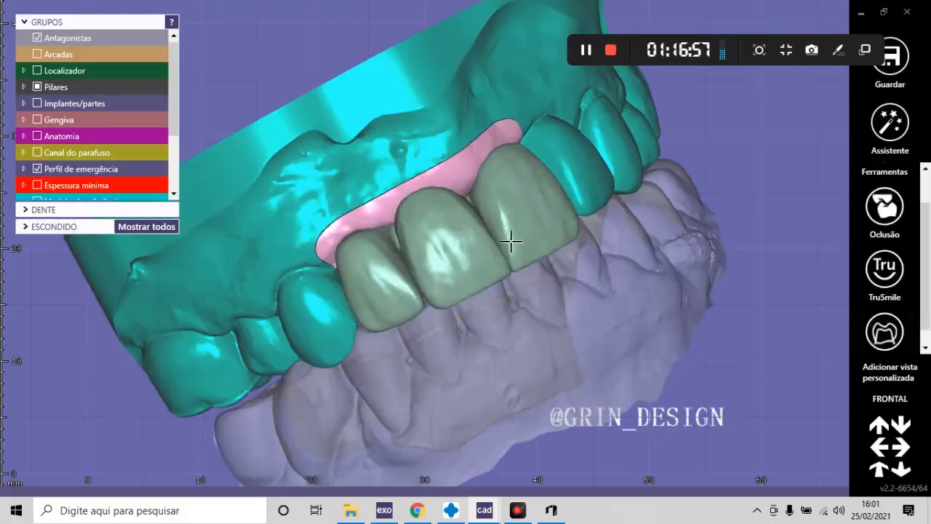
pyautogui.moveTo(511, 241); pyautogui.dragTo(598, 136, button='right')
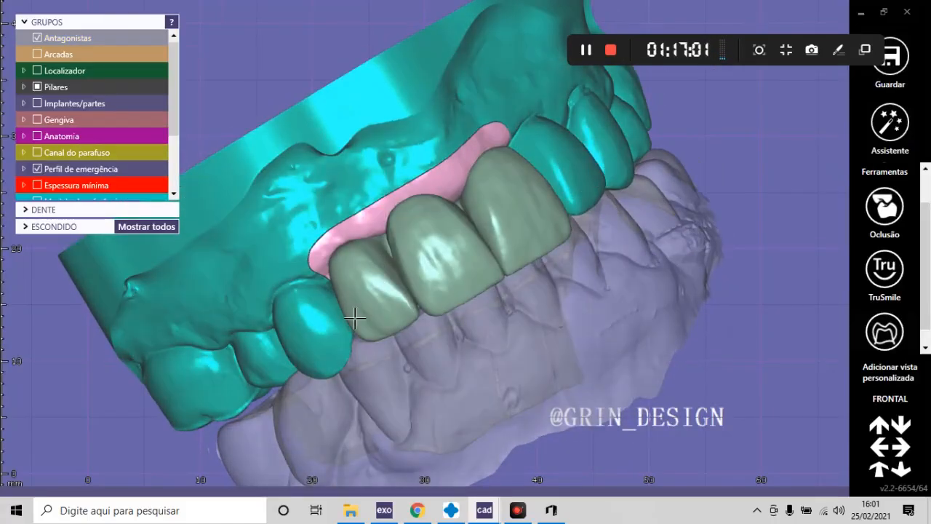
pyautogui.scroll(-3, 517, 195)
pyautogui.scroll(3, 499, 219)
pyautogui.scroll(2, 462, 222)
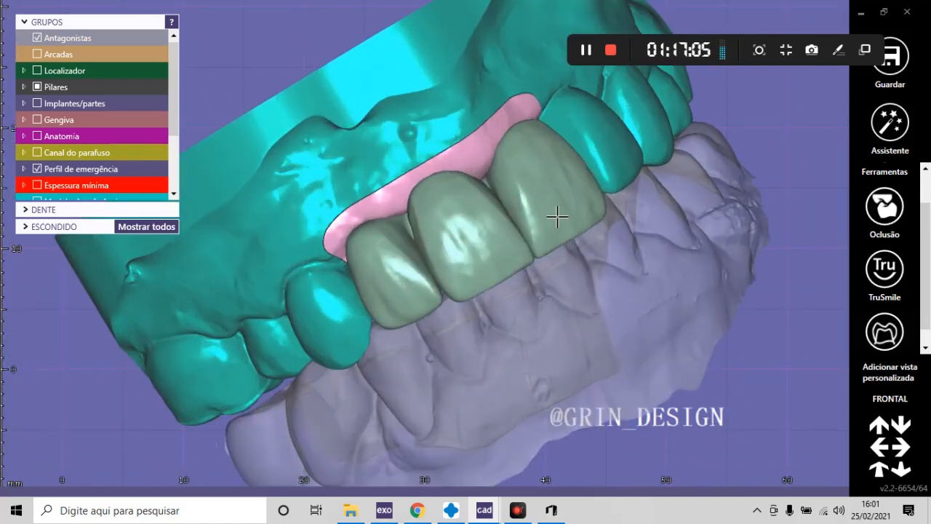
pyautogui.scroll(-3, 557, 216)
pyautogui.moveTo(544, 276); pyautogui.dragTo(598, 233, button='right')
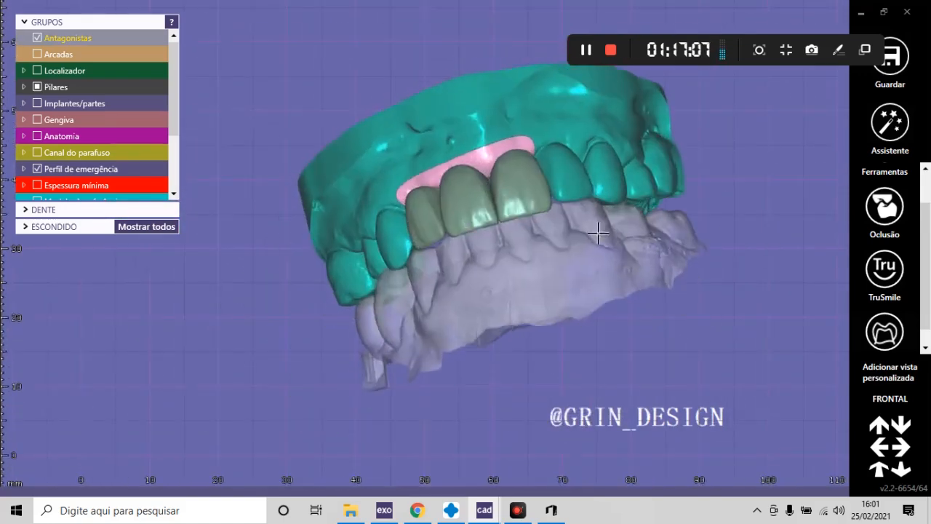
pyautogui.scroll(-3, 567, 248)
pyautogui.moveTo(543, 255); pyautogui.dragTo(557, 266, button='right')
pyautogui.scroll(2, 539, 247)
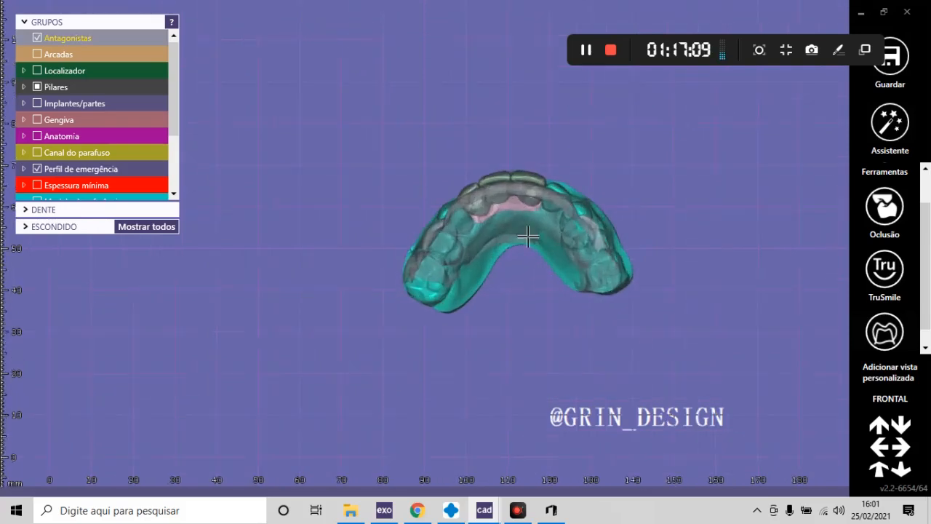
# - Start a plateless model design for the antagonist, generate its model with the preset parameters and continue to the model attachments
pyautogui.moveTo(528, 236); pyautogui.dragTo(600, 308, button='right')
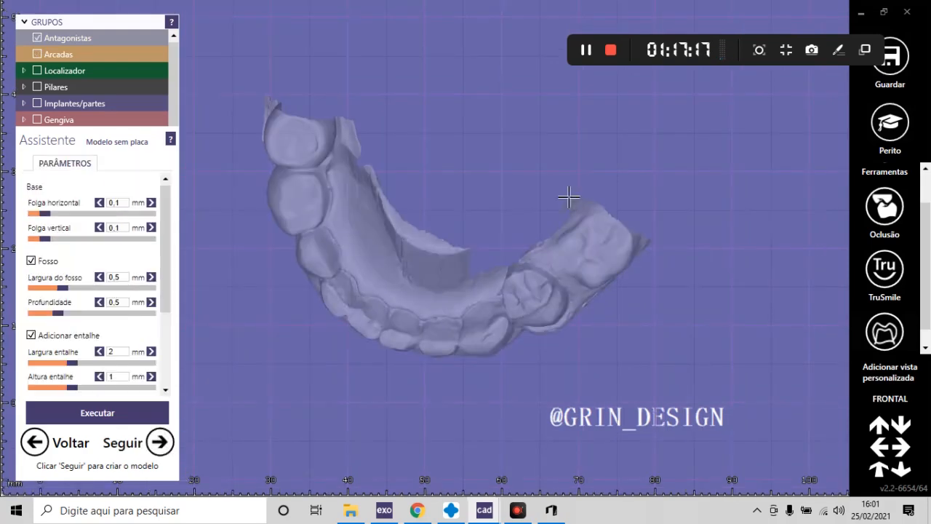
pyautogui.moveTo(568, 197); pyautogui.dragTo(478, 348, button='right')
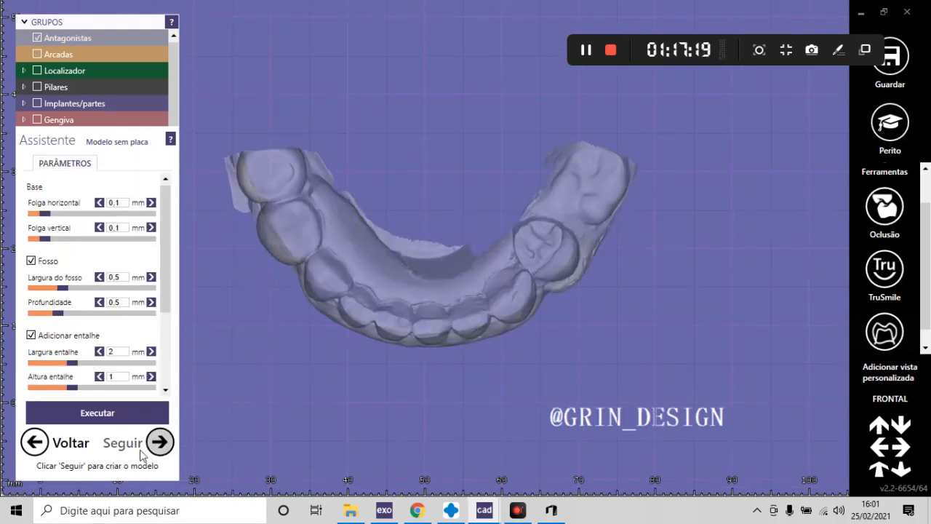
pyautogui.click(130, 412)
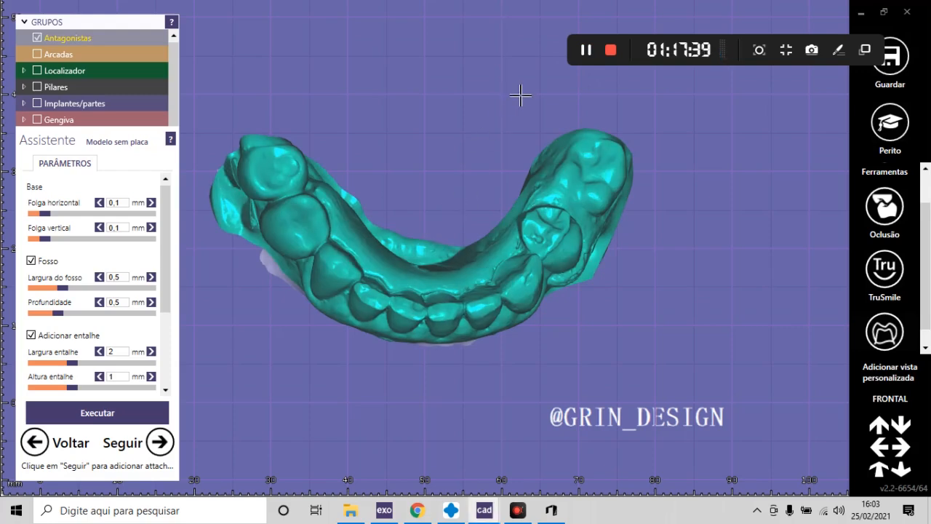
pyautogui.moveTo(430, 323); pyautogui.dragTo(440, 312, button='right')
pyautogui.click(154, 439)
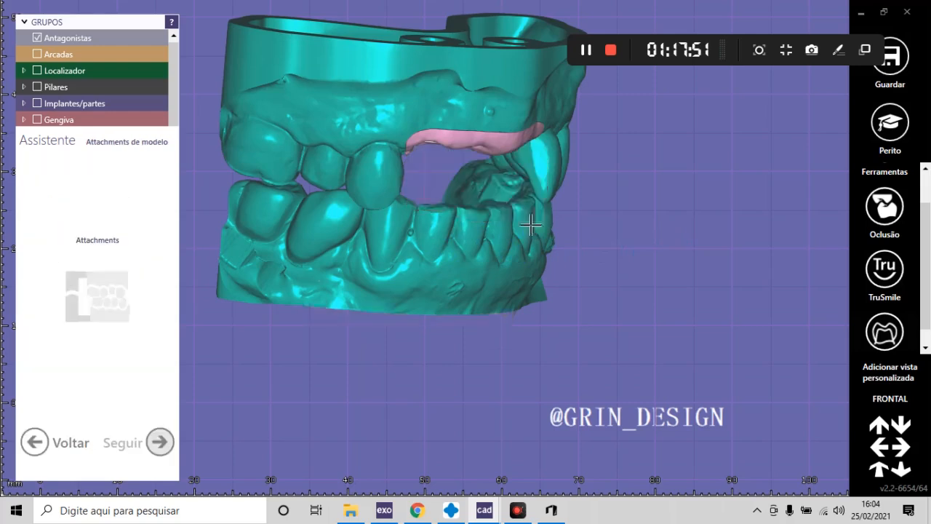
# - Hide the original antagonist scan and turn the two models to expose their posterior and lingual side
pyautogui.rightClick(536, 222)
pyautogui.click(707, 140)
pyautogui.moveTo(521, 283); pyautogui.dragTo(529, 295, button='right')
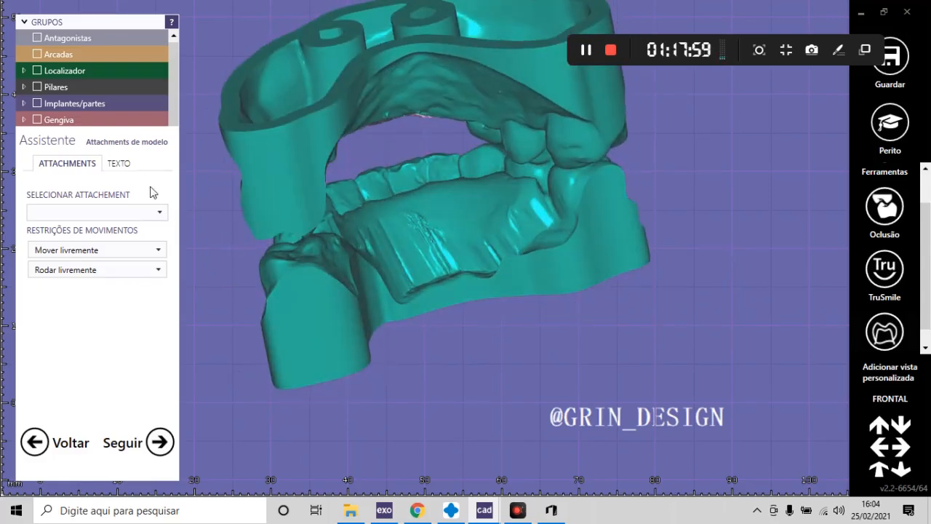
# - Add two Pinos de suporte attachments, 5 mm in diameter, on the lingual side between the models and check them from the front
pyautogui.click(125, 215)
pyautogui.scroll(-1, 108, 325)
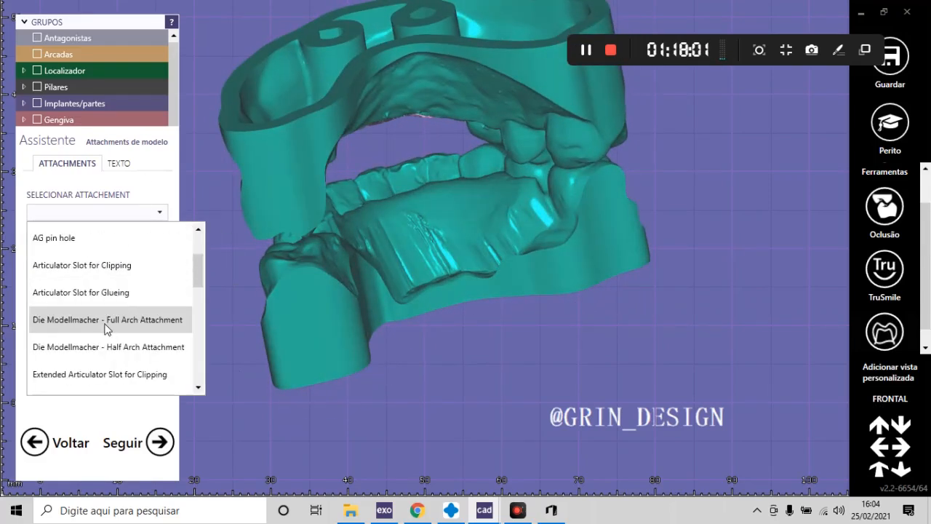
pyautogui.scroll(-1, 104, 262)
pyautogui.scroll(-2, 102, 262)
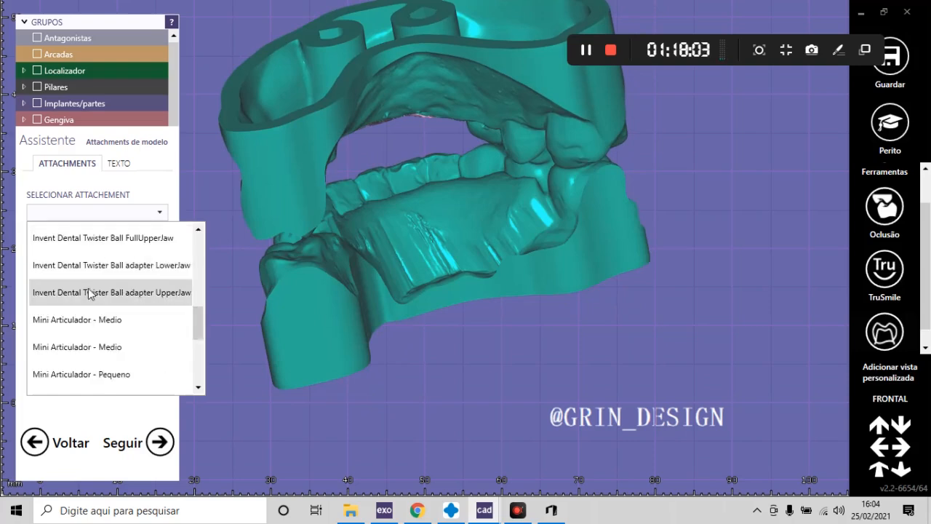
pyautogui.scroll(1, 96, 265)
pyautogui.click(92, 277)
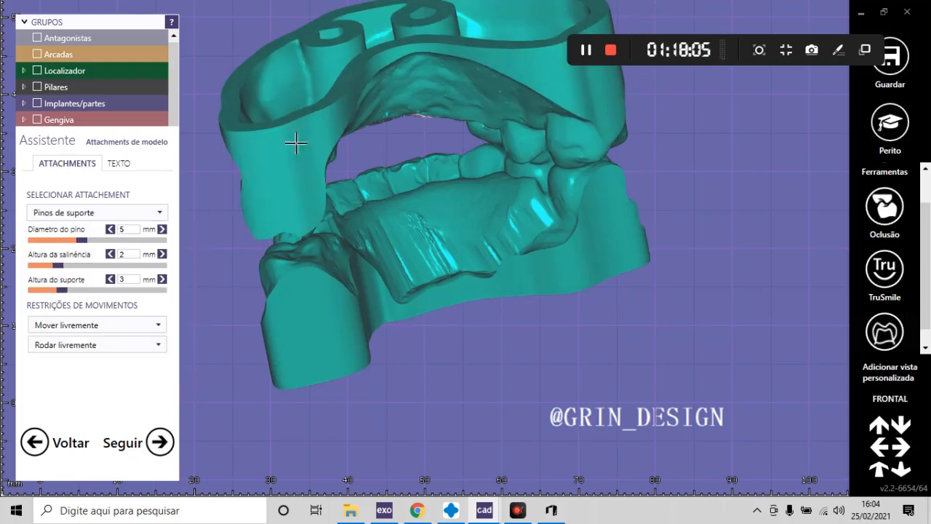
pyautogui.moveTo(296, 143); pyautogui.dragTo(444, 138, button='right')
pyautogui.click(285, 117)
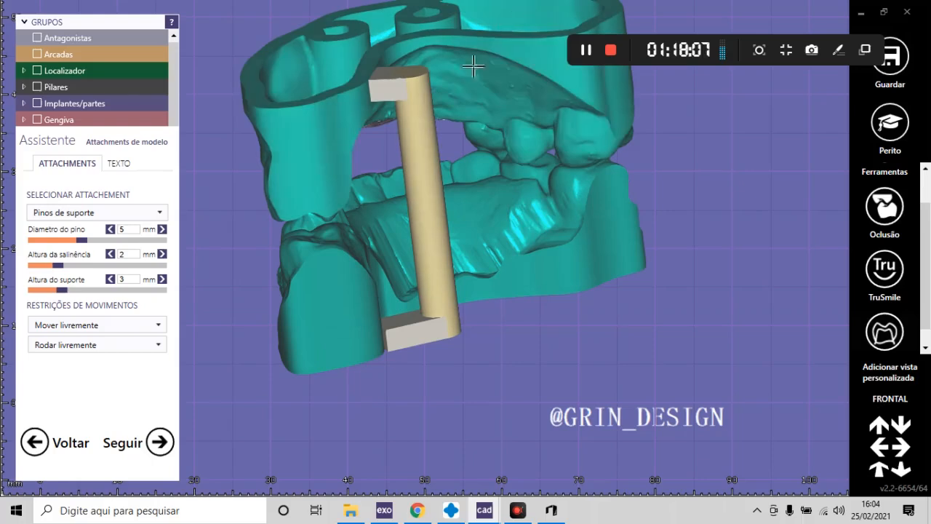
pyautogui.click(517, 53)
pyautogui.scroll(-5, 526, 47)
pyautogui.moveTo(526, 47); pyautogui.dragTo(487, 194, button='right')
pyautogui.scroll(5, 417, 150)
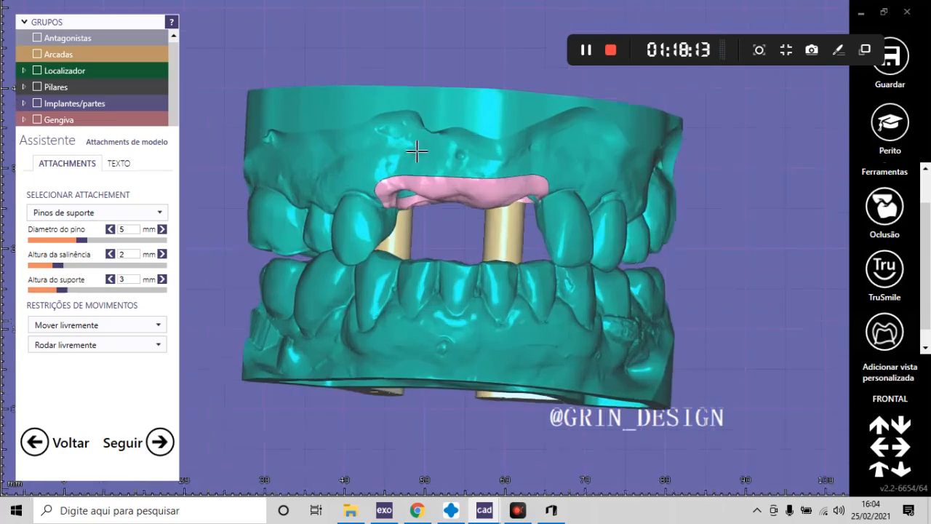
pyautogui.moveTo(418, 150); pyautogui.dragTo(478, 187, button='right')
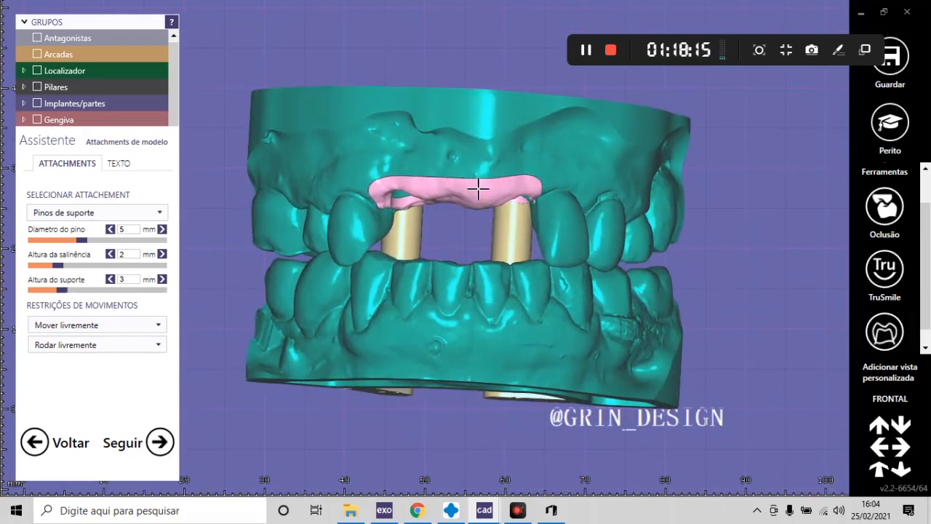
# - Open the text options for the models and expand the list of object groups
pyautogui.click(122, 166)
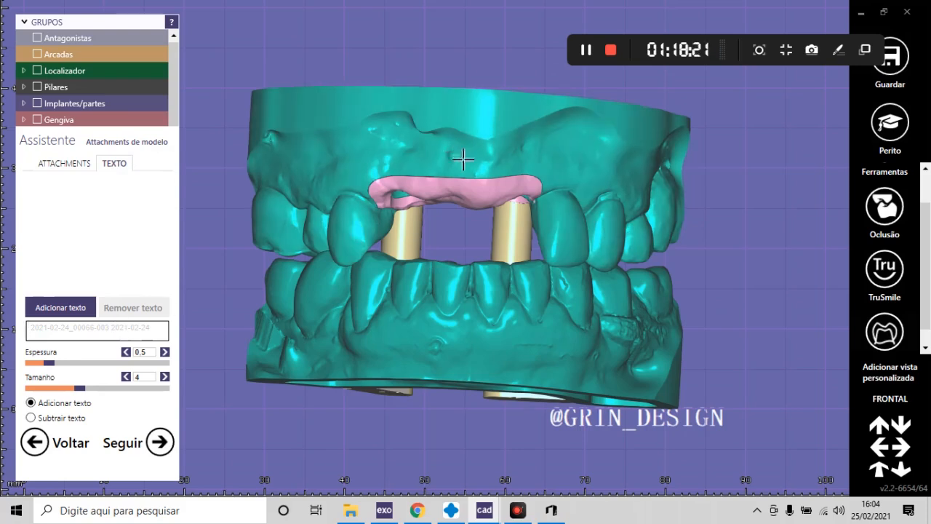
pyautogui.moveTo(465, 150); pyautogui.dragTo(447, 161, button='right')
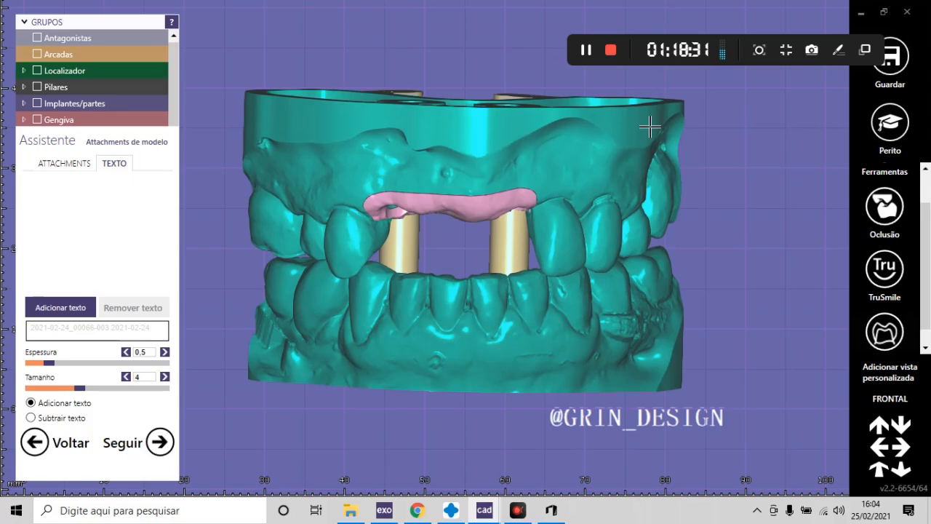
pyautogui.click(176, 77)
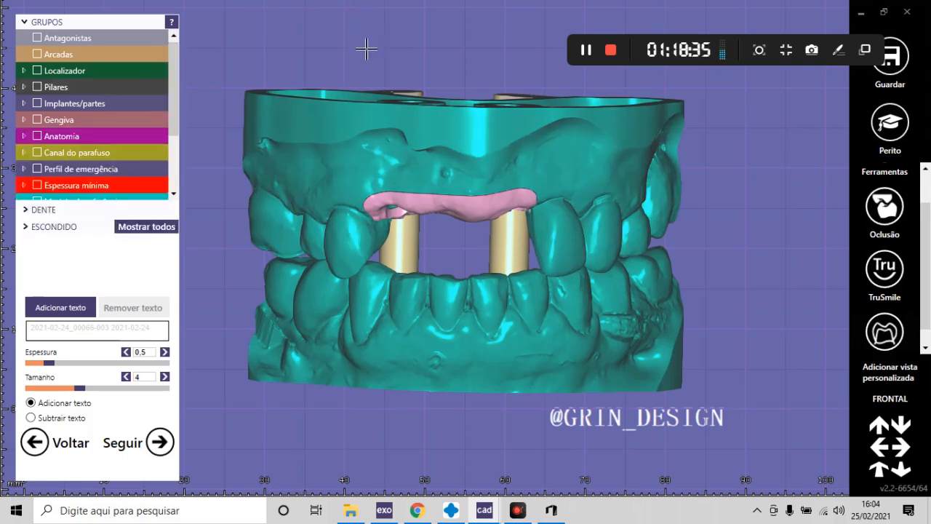